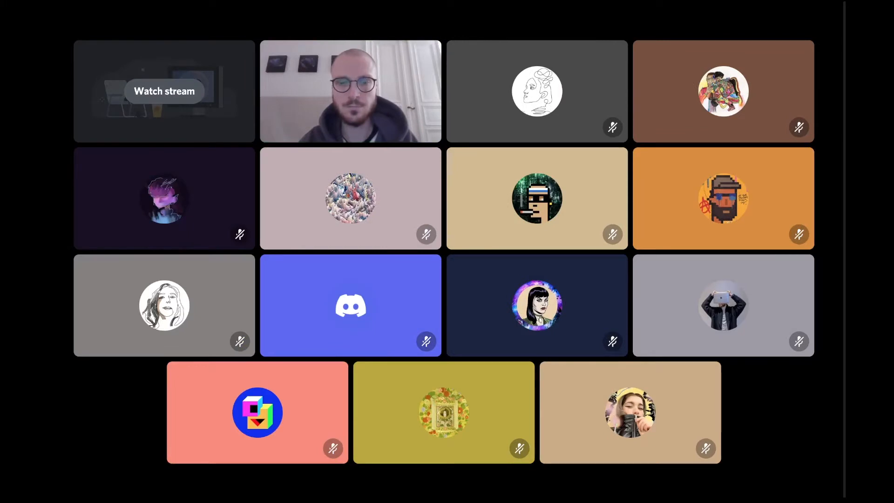
Open the shared stream, switch to Discord and mute the first Discord entry in the Windows Volume Mixer.
{"action": "left_click", "coordinate": [164, 91]}
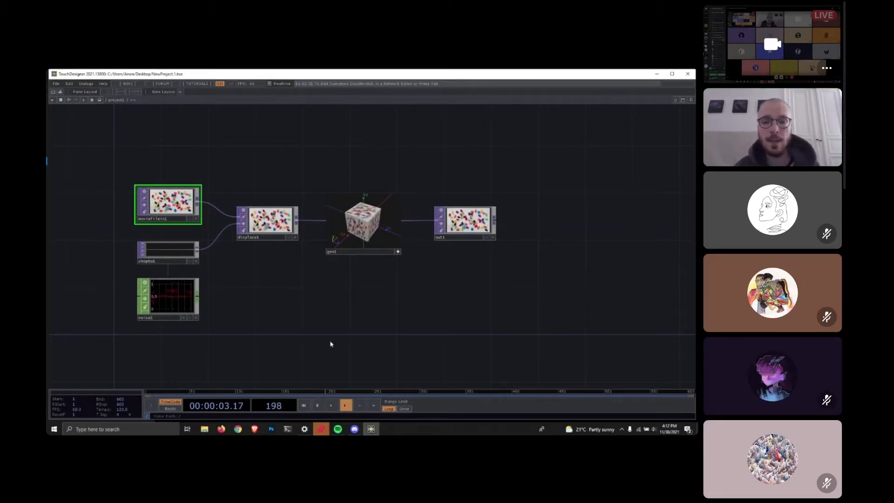
{"action": "left_click", "coordinate": [355, 428]}
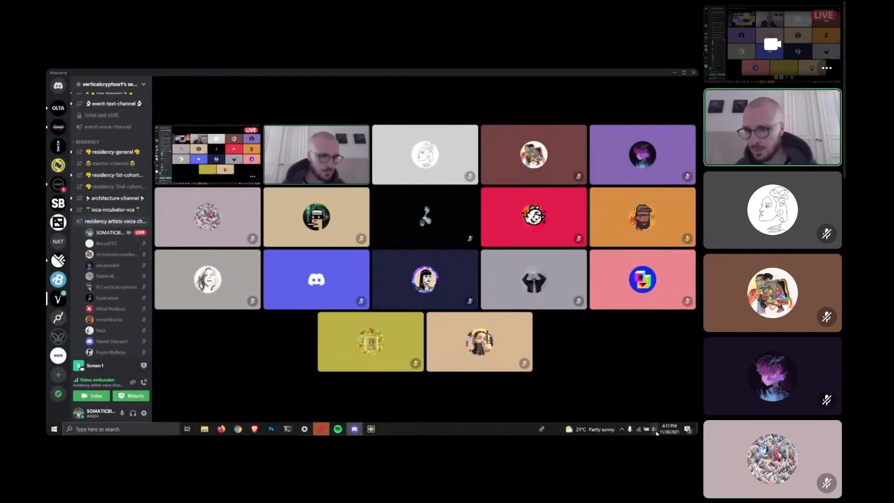
{"action": "right_click", "coordinate": [653, 429]}
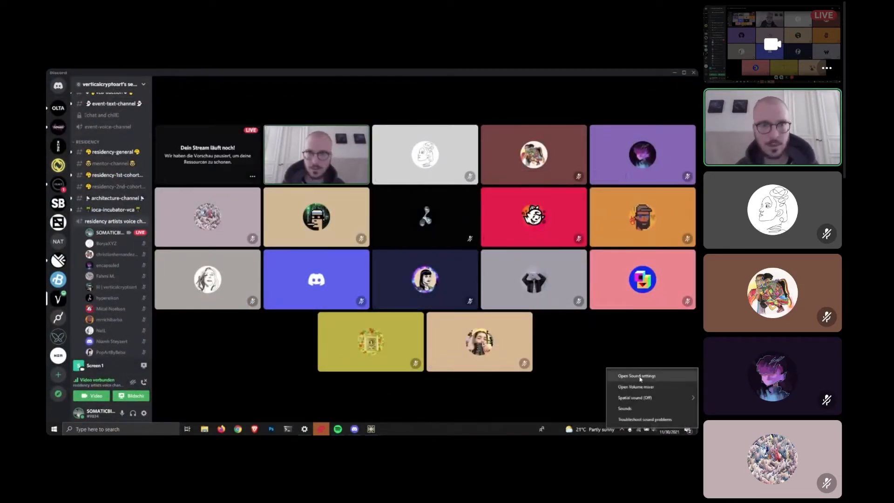
{"action": "left_click", "coordinate": [637, 387]}
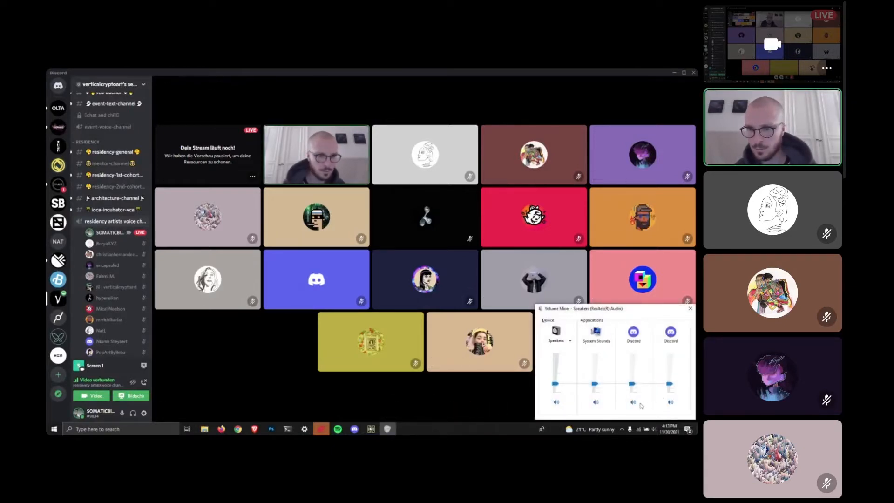
{"action": "left_click", "coordinate": [633, 403]}
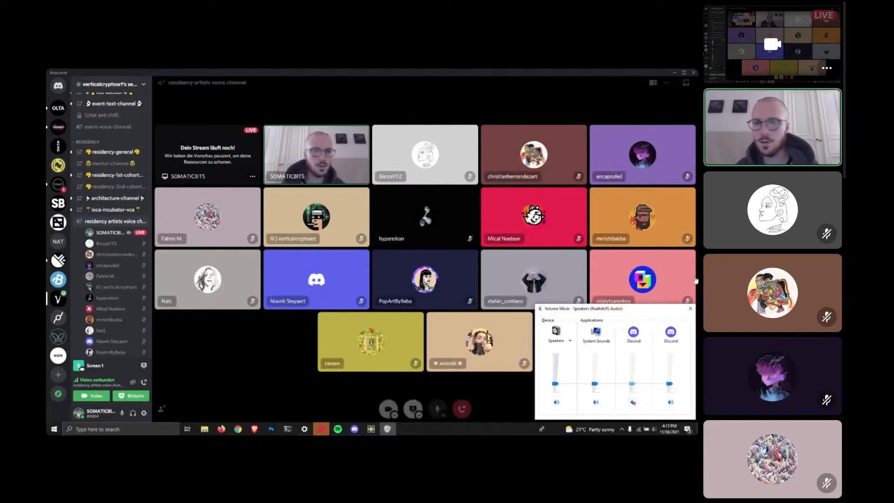
{"action": "left_click", "coordinate": [237, 376]}
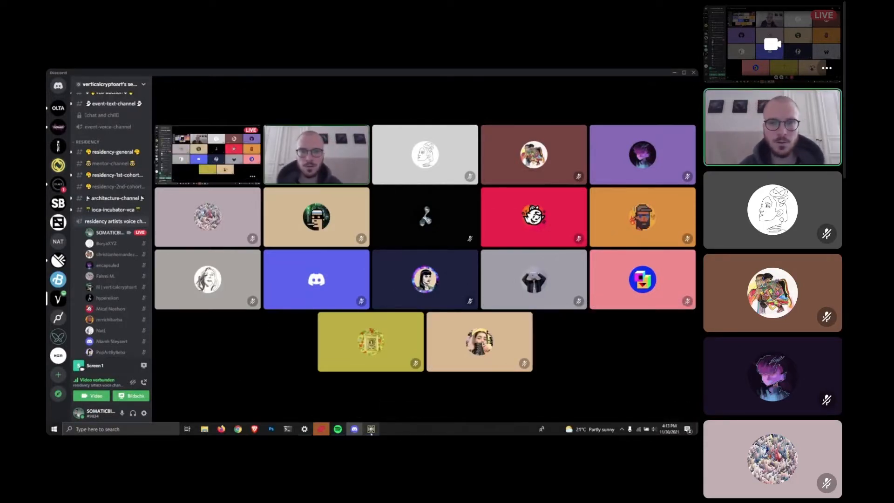
Switch to TouchDesigner, delete all operators from the project1 network and maximize the window.
{"action": "left_click", "coordinate": [371, 429]}
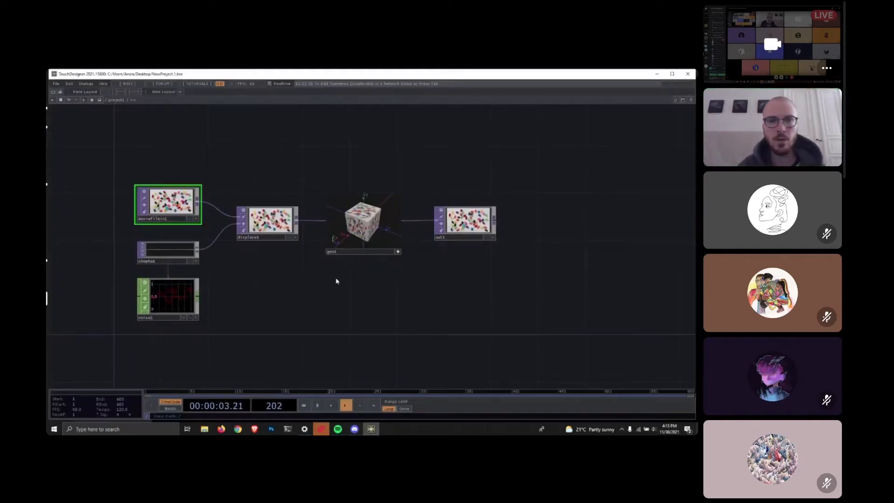
{"action": "left_click_drag", "start_coordinate": [92, 148], "coordinate": [531, 357]}
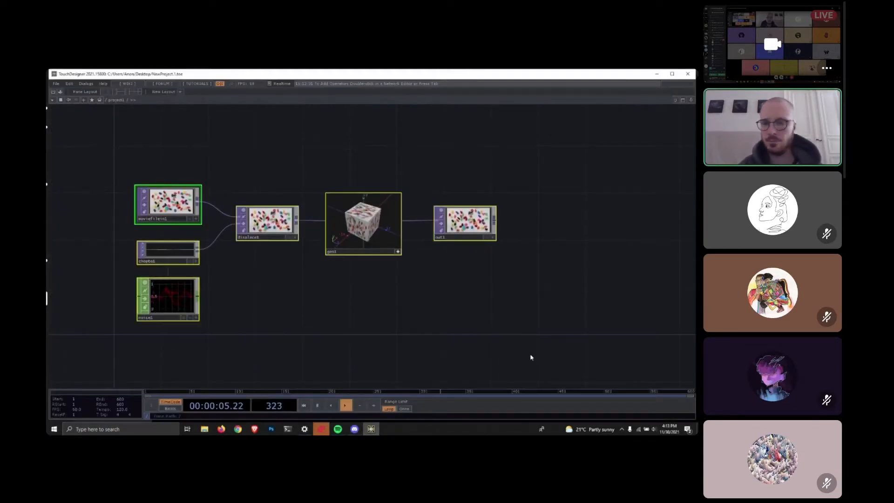
{"action": "key", "text": "Delete"}
{"action": "left_click", "coordinate": [672, 73]}
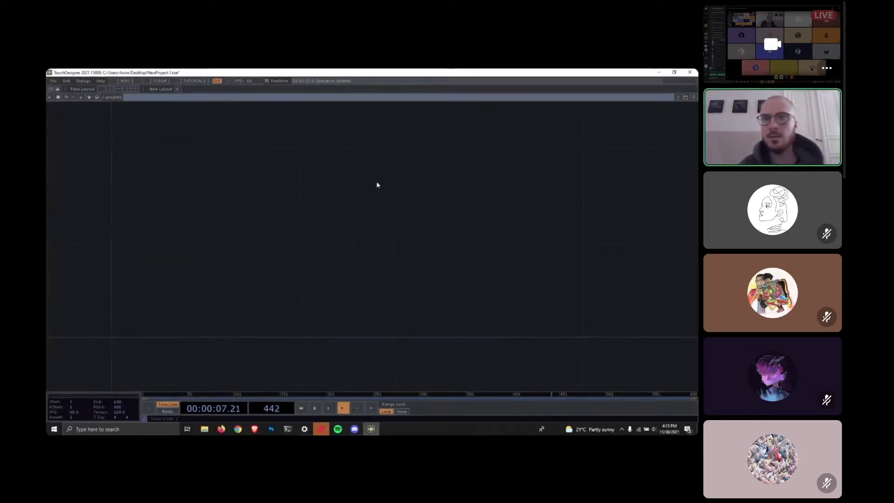
Place a Box SOP in the empty network.
{"action": "key", "text": "Tab"}
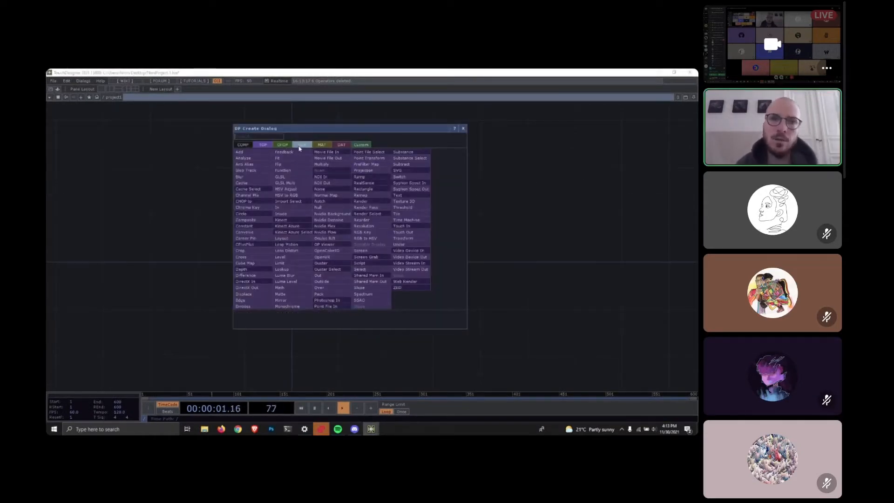
{"action": "left_click", "coordinate": [302, 144]}
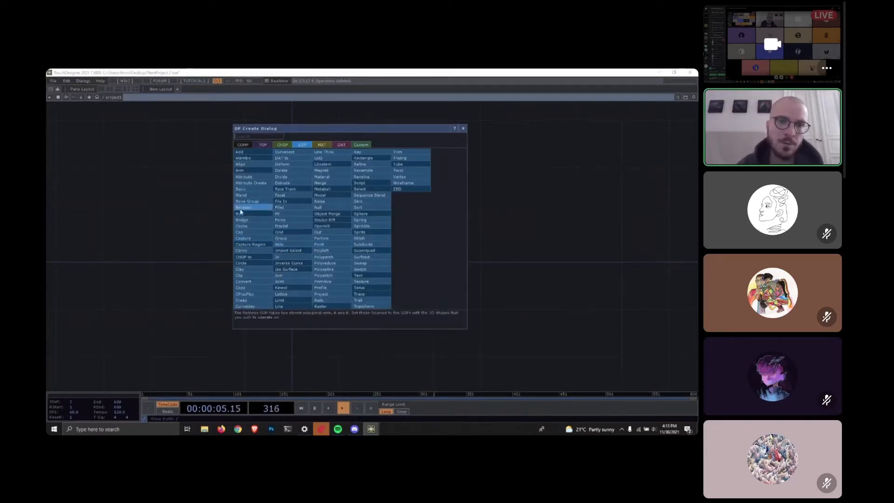
{"action": "left_click", "coordinate": [241, 214]}
{"action": "left_click", "coordinate": [323, 242]}
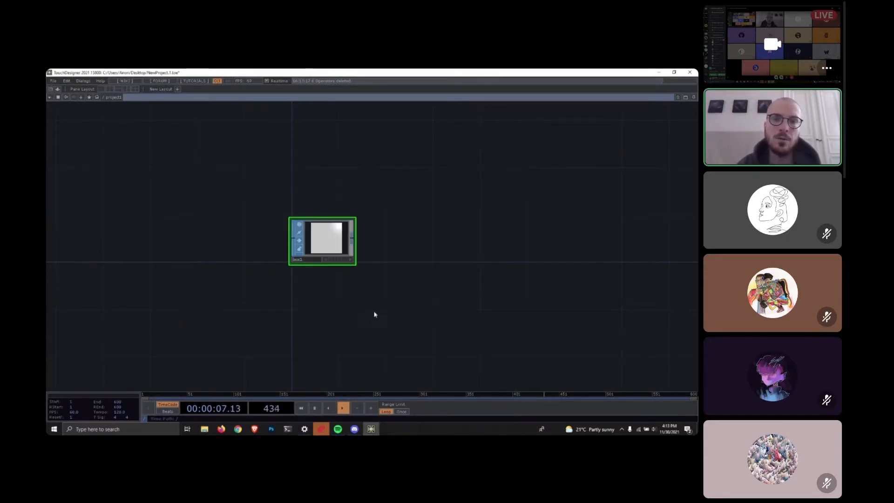
Make the box node's viewer active, rotate its 3D view to show the top and two sides, and deactivate the viewer.
{"action": "left_click_drag", "start_coordinate": [345, 311], "coordinate": [350, 272]}
{"action": "middle_click_drag", "start_coordinate": [289, 157], "coordinate": [601, 272]}
{"action": "left_click_drag", "start_coordinate": [603, 271], "coordinate": [471, 203]}
{"action": "scroll", "coordinate": [472, 205], "scroll_direction": "down", "scroll_amount": 2}
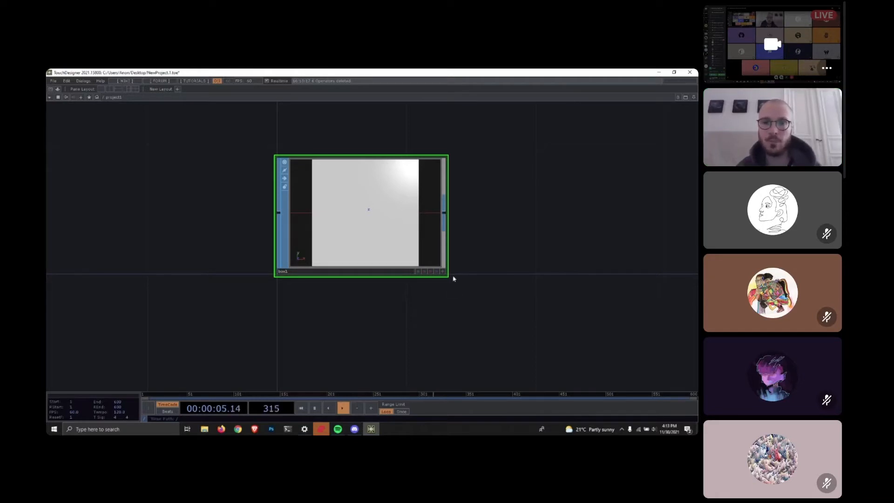
{"action": "left_click", "coordinate": [443, 271]}
{"action": "mouse_move", "coordinate": [407, 260]}
{"action": "left_mouse_down"}
{"action": "mouse_move", "coordinate": [391, 240]}
{"action": "mouse_move", "coordinate": [351, 259]}
{"action": "mouse_move", "coordinate": [401, 256]}
{"action": "left_mouse_up"}
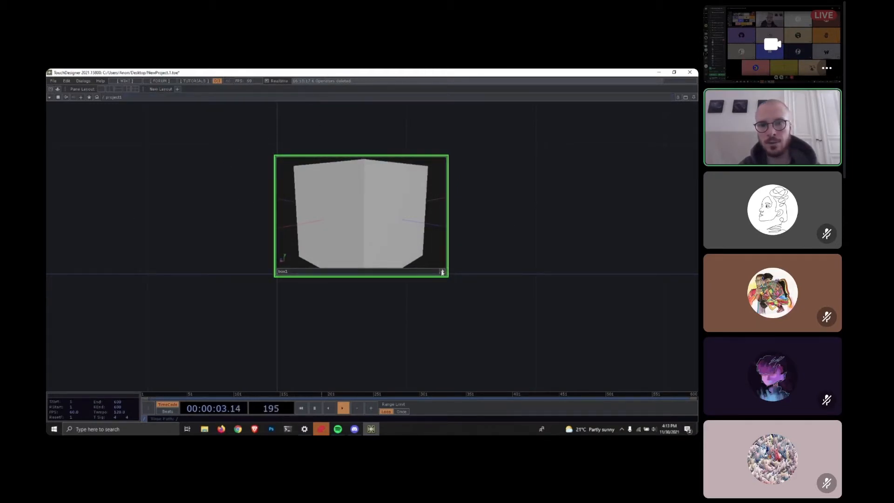
{"action": "left_click_drag", "start_coordinate": [394, 195], "coordinate": [351, 217]}
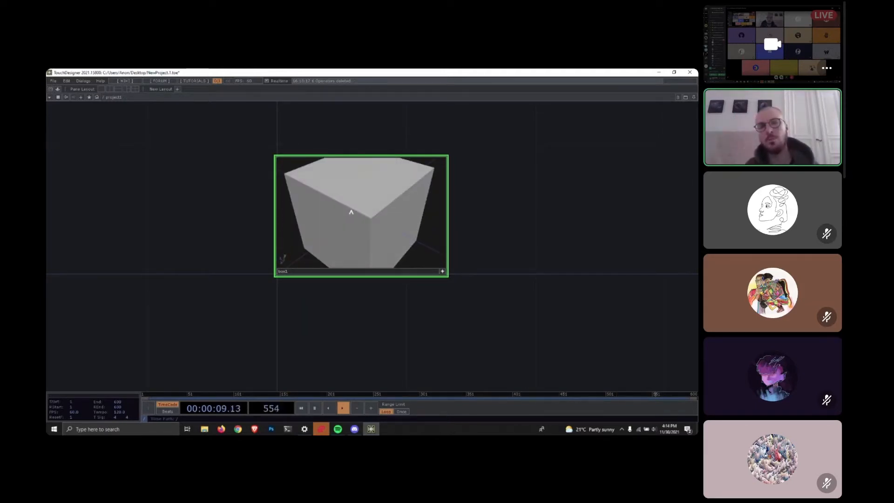
{"action": "left_click", "coordinate": [443, 271]}
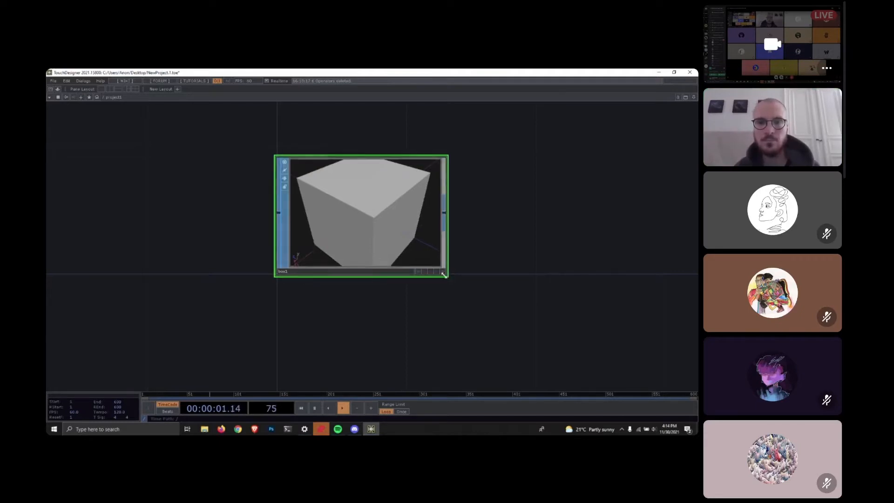
Add a Sphere SOP beside the box node.
{"action": "scroll", "coordinate": [479, 311], "scroll_direction": "down", "scroll_amount": 2}
{"action": "left_click_drag", "start_coordinate": [634, 319], "coordinate": [425, 312]}
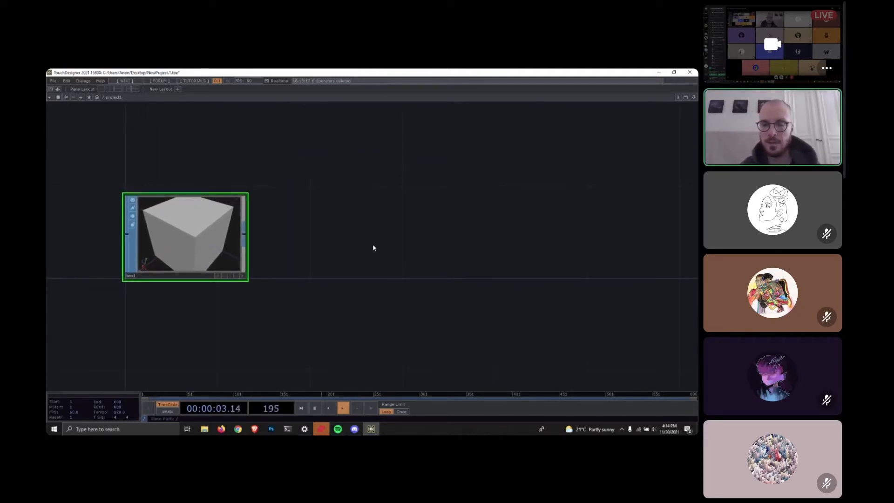
{"action": "key", "text": "Tab"}
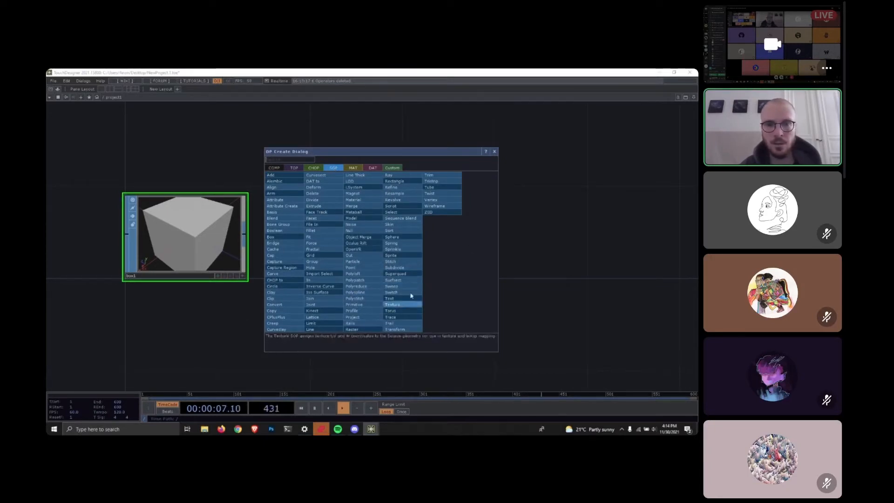
{"action": "left_click", "coordinate": [391, 237]}
{"action": "left_click", "coordinate": [328, 244]}
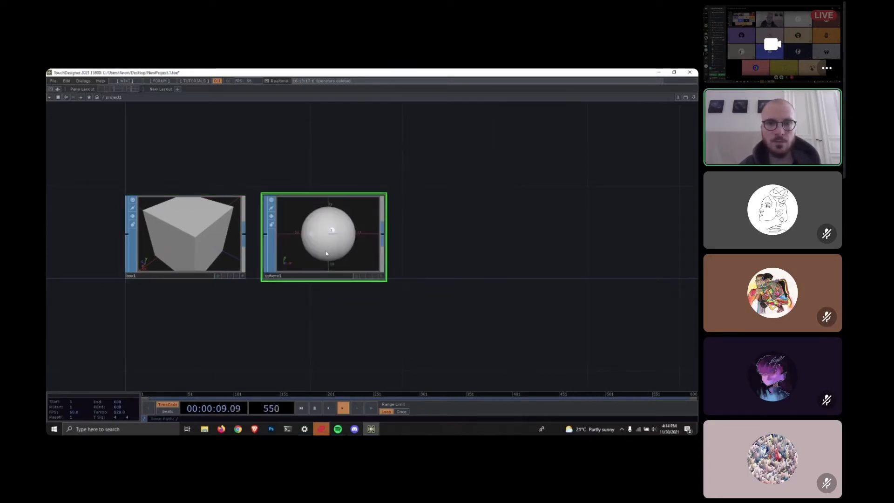
Make the sphere node's viewer active and rotate its 3D view around the sphere.
{"action": "scroll", "coordinate": [249, 238], "scroll_direction": "up", "scroll_amount": 3}
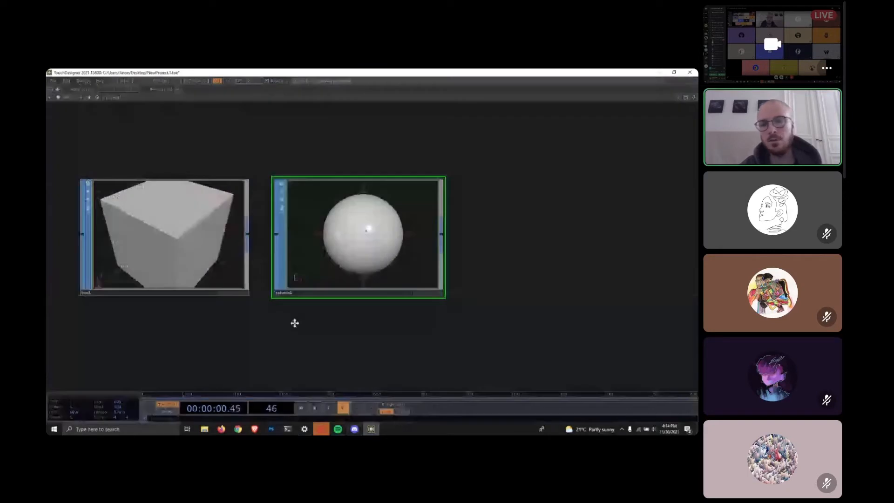
{"action": "left_click", "coordinate": [477, 294]}
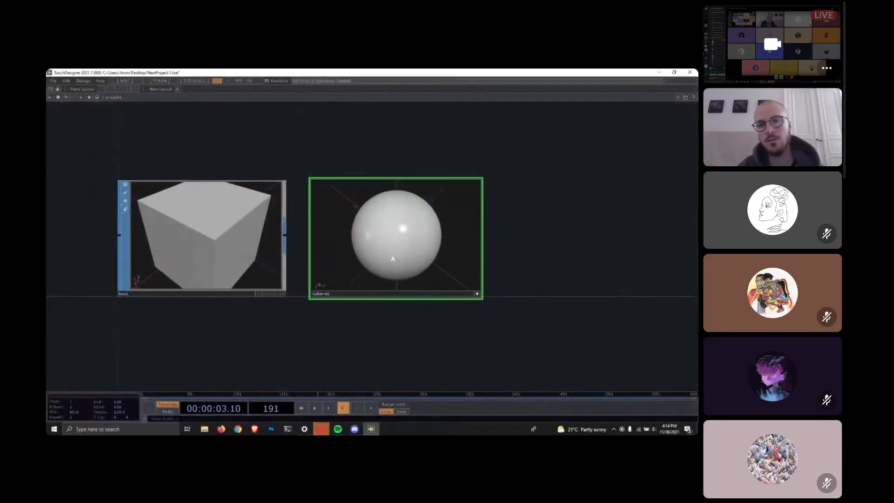
{"action": "left_click_drag", "start_coordinate": [393, 259], "coordinate": [417, 239]}
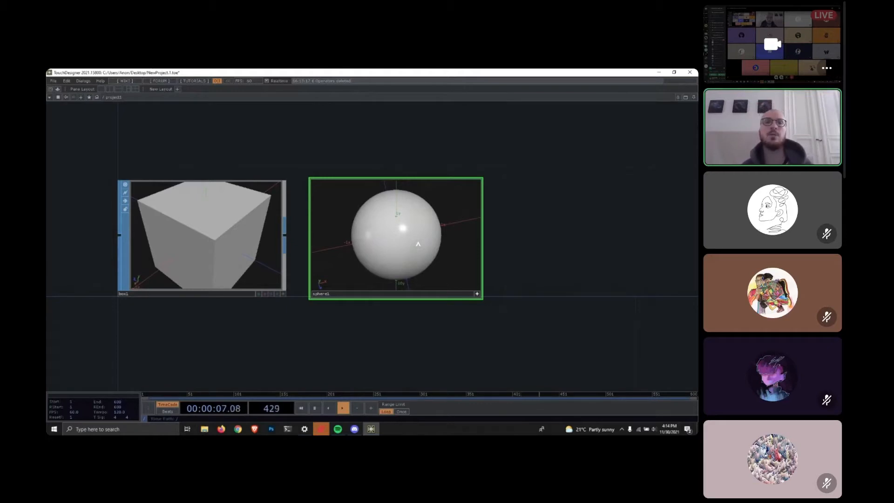
Switch to Discord to check the call in the residency artists voice channel, and return to TouchDesigner.
{"action": "left_click", "coordinate": [354, 429]}
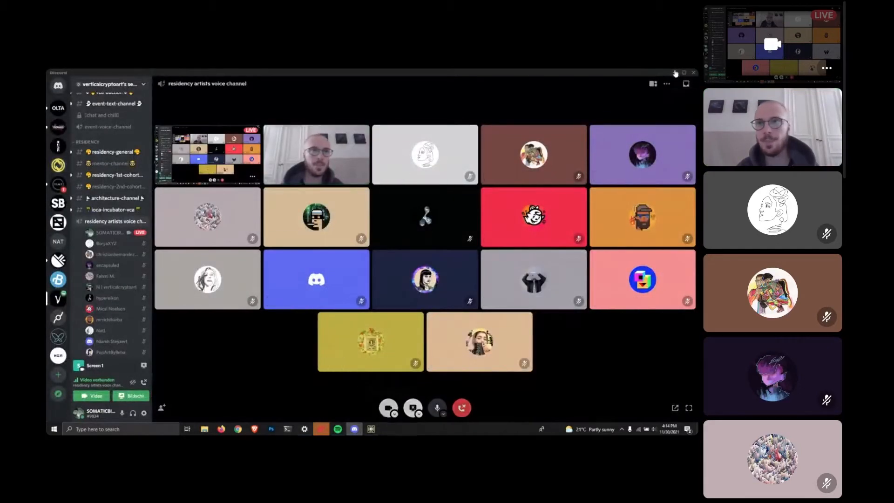
{"action": "left_click", "coordinate": [674, 72]}
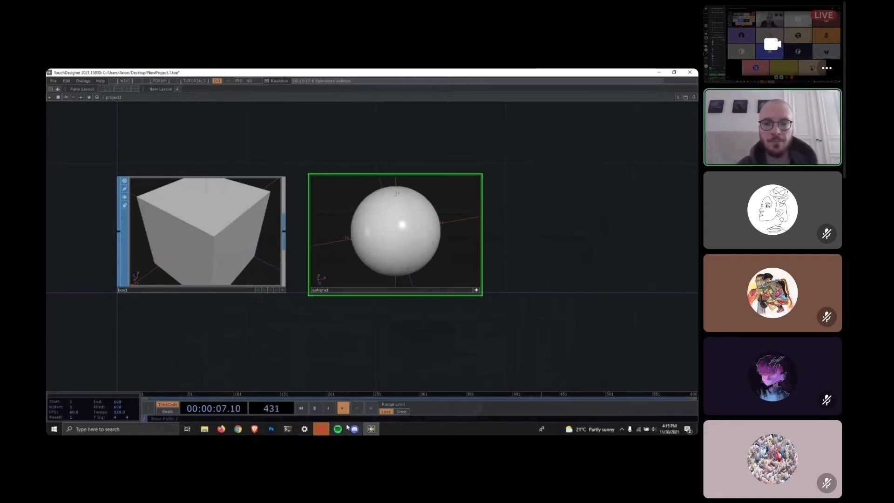
{"action": "mouse_move", "coordinate": [354, 429]}
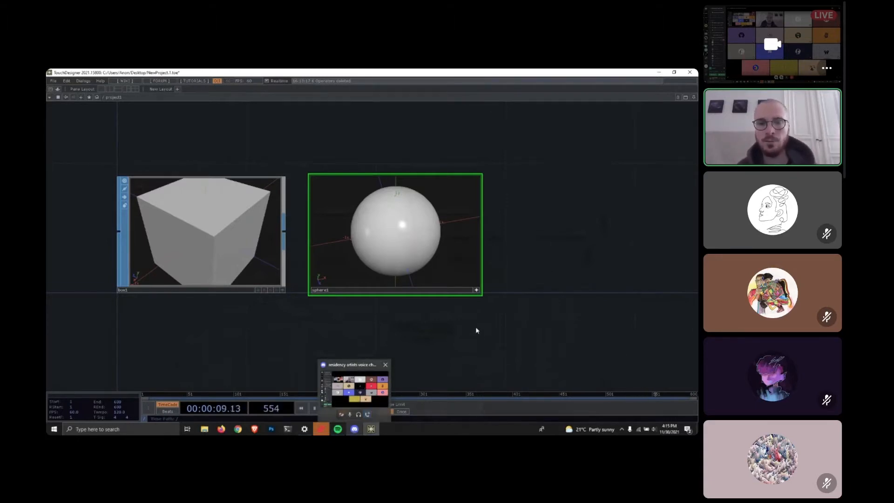
Add a Tube SOP beside the sphere node.
{"action": "scroll", "coordinate": [529, 291], "scroll_direction": "down", "scroll_amount": 5}
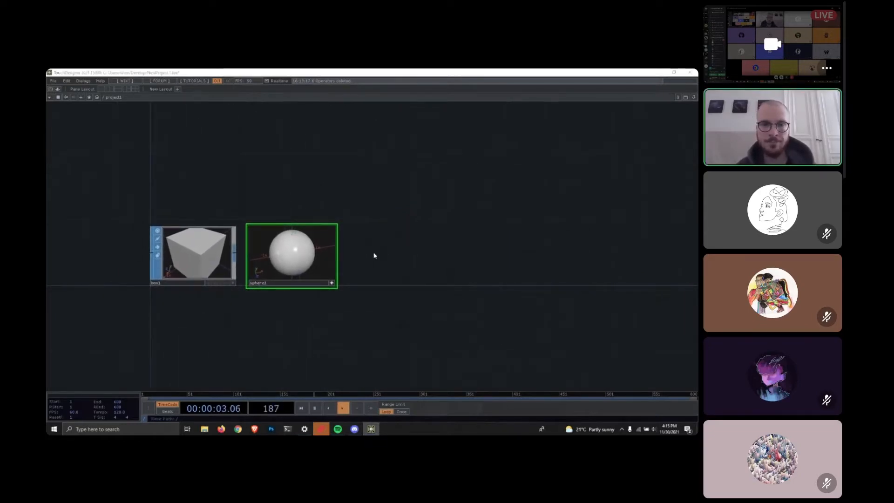
{"action": "key", "text": "Tab"}
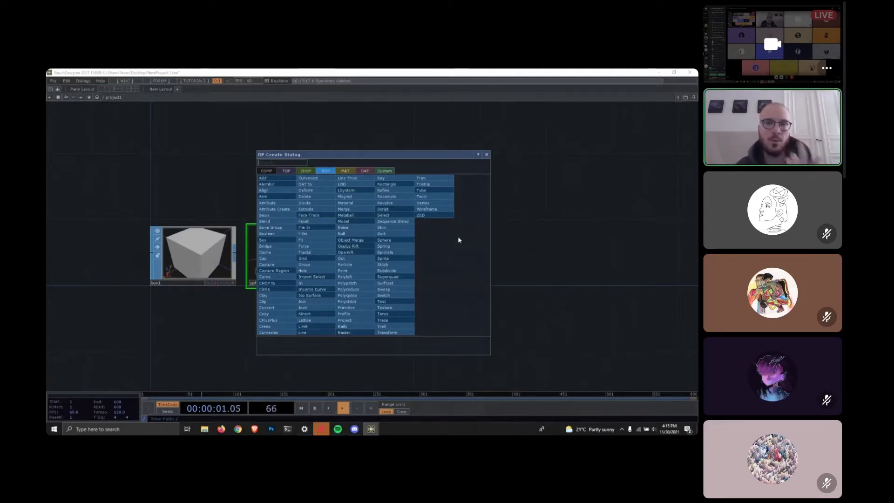
{"action": "left_click", "coordinate": [424, 191]}
{"action": "left_click", "coordinate": [390, 256]}
Make the tube node's viewer active and tilt its 3D view.
{"action": "scroll", "coordinate": [440, 266], "scroll_direction": "up", "scroll_amount": 2}
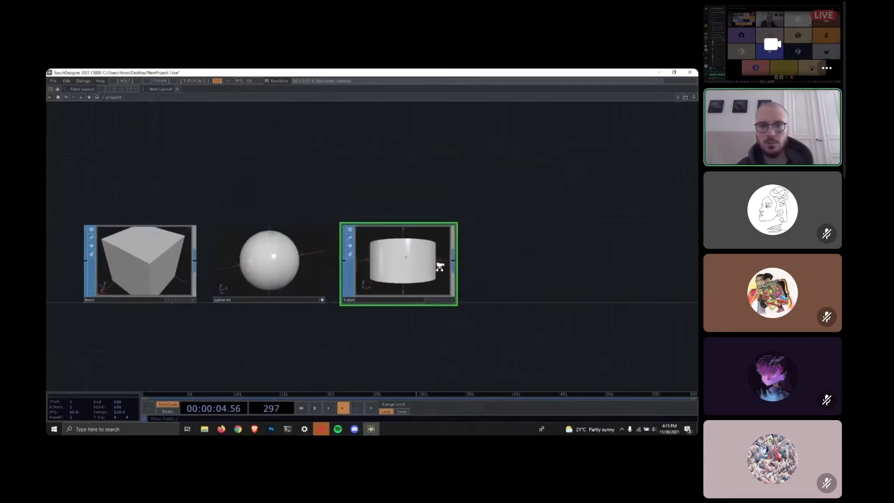
{"action": "scroll", "coordinate": [439, 267], "scroll_direction": "up", "scroll_amount": 1}
{"action": "left_click", "coordinate": [459, 305]}
{"action": "left_click_drag", "start_coordinate": [410, 235], "coordinate": [409, 260]}
Add a Grid SOP beside the tube node.
{"action": "scroll", "coordinate": [299, 337], "scroll_direction": "down", "scroll_amount": 6}
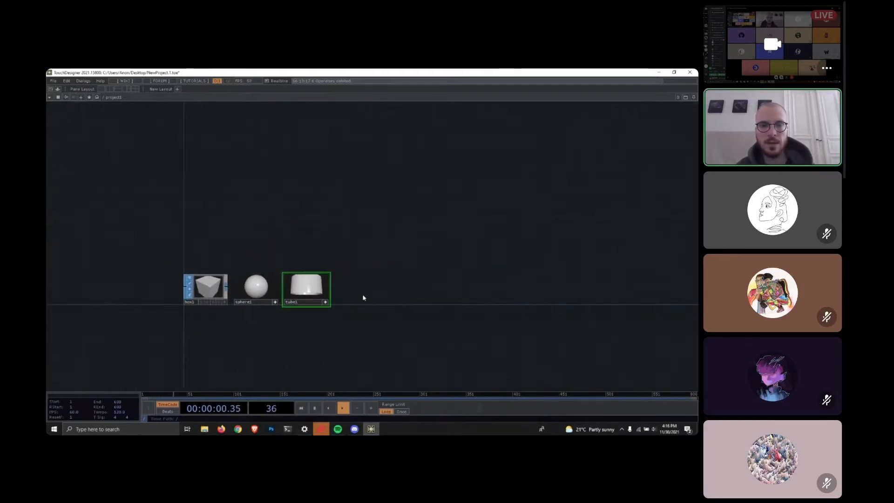
{"action": "key", "text": "Tab"}
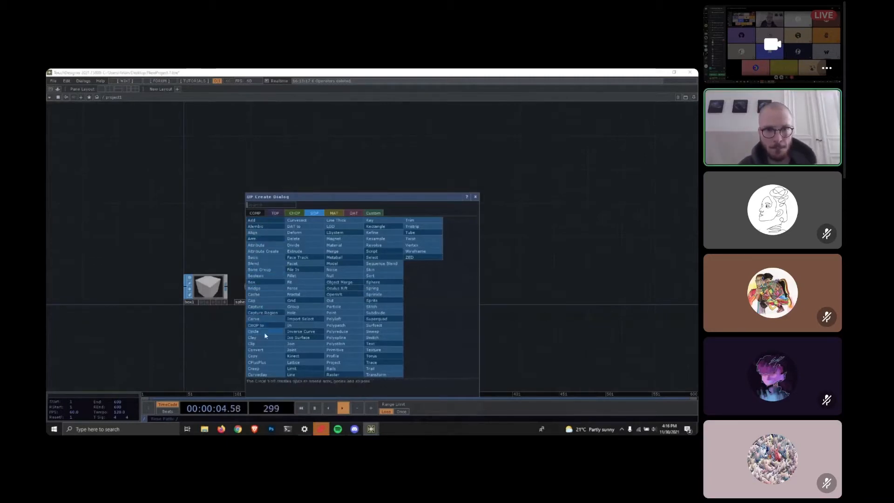
{"action": "left_click", "coordinate": [305, 301]}
{"action": "left_click", "coordinate": [366, 291]}
Make the grid node's viewer active and rotate its 3D view to inspect the flat plane from several angles.
{"action": "scroll", "coordinate": [365, 291], "scroll_direction": "up", "scroll_amount": 5}
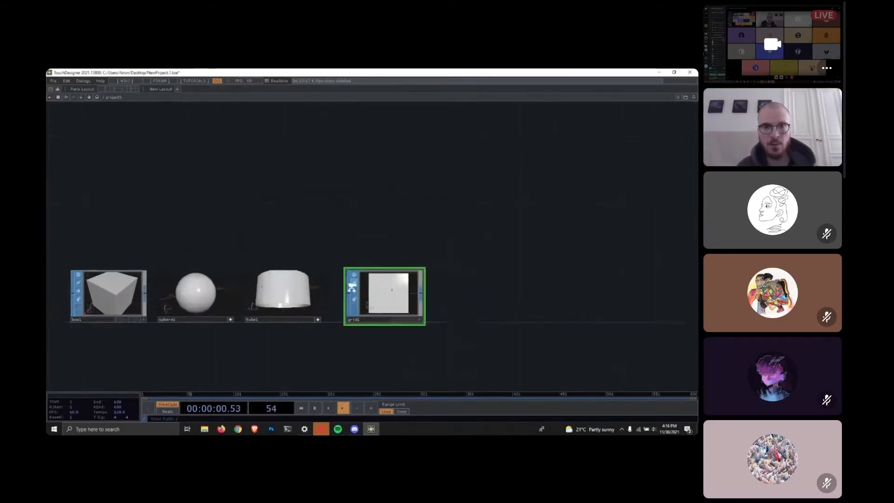
{"action": "left_click_drag", "start_coordinate": [404, 307], "coordinate": [386, 311]}
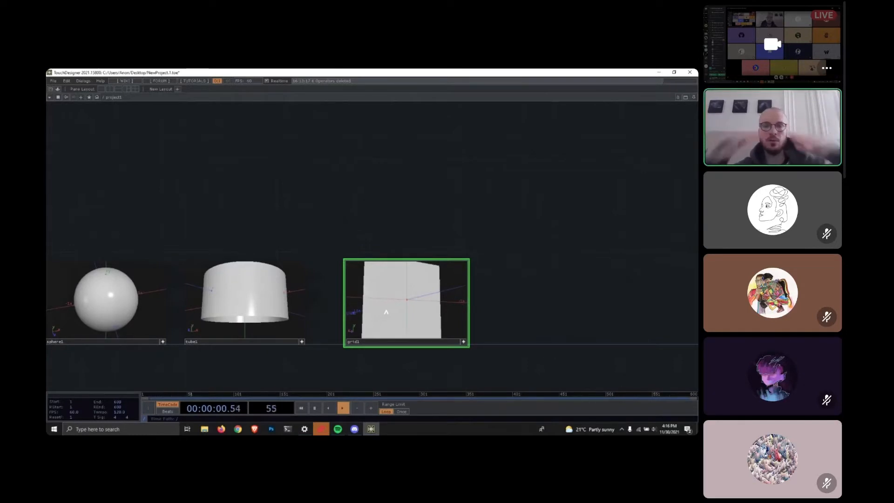
{"action": "mouse_move", "coordinate": [406, 304]}
{"action": "left_mouse_down"}
{"action": "mouse_move", "coordinate": [399, 280]}
{"action": "mouse_move", "coordinate": [400, 299]}
{"action": "left_mouse_up"}
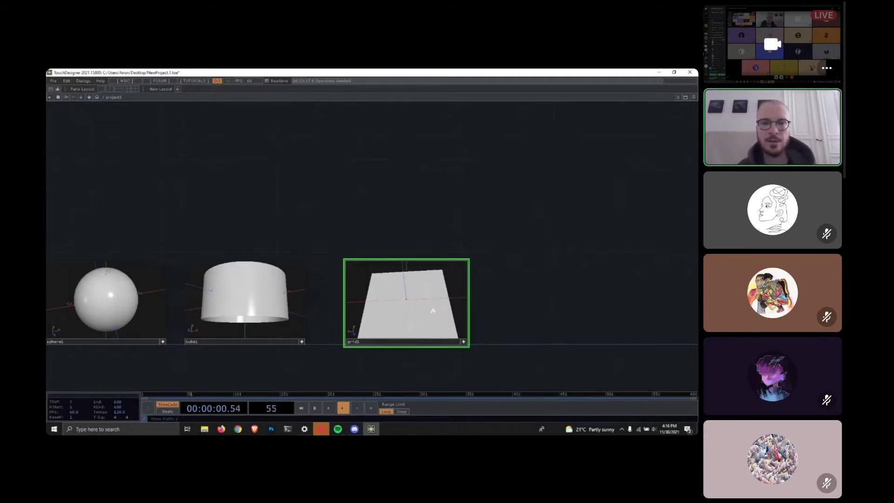
{"action": "mouse_move", "coordinate": [433, 310]}
{"action": "left_mouse_down"}
{"action": "mouse_move", "coordinate": [435, 299]}
{"action": "mouse_move", "coordinate": [416, 303]}
{"action": "mouse_move", "coordinate": [421, 296]}
{"action": "mouse_move", "coordinate": [429, 316]}
{"action": "left_mouse_up"}
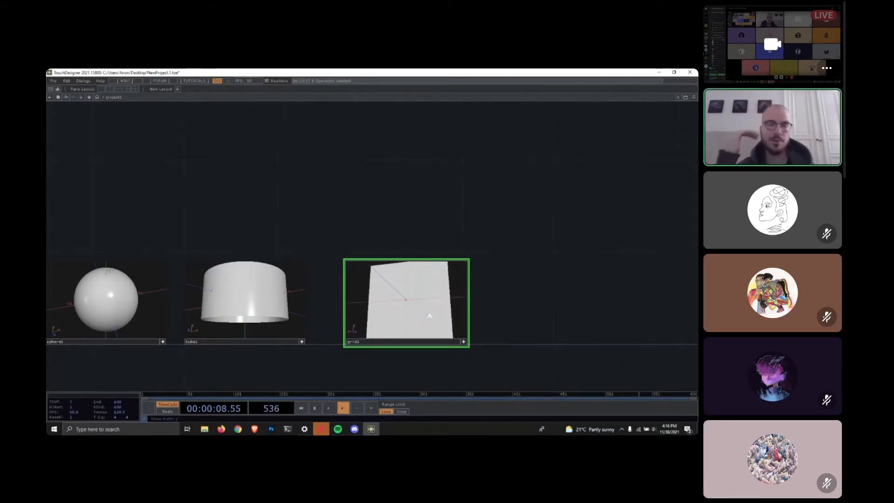
{"action": "scroll", "coordinate": [457, 278], "scroll_direction": "down", "scroll_amount": 3}
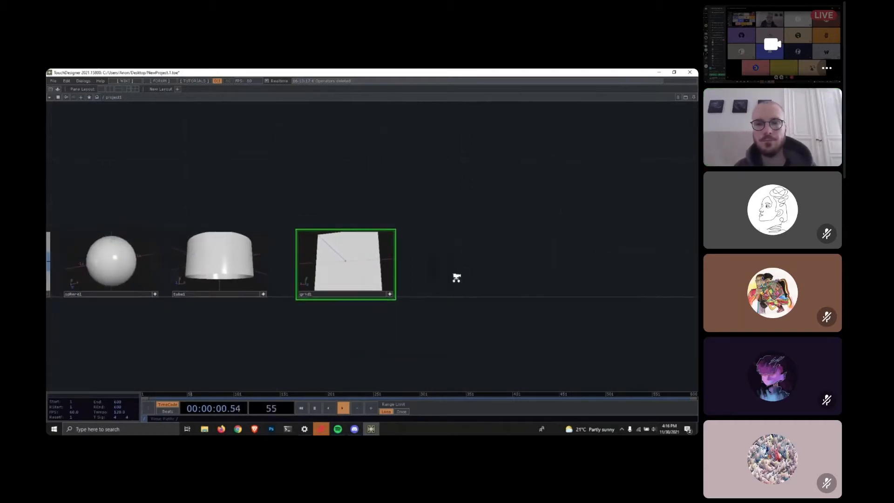
Add a Circle SOP beside the grid node.
{"action": "key", "text": "Tab"}
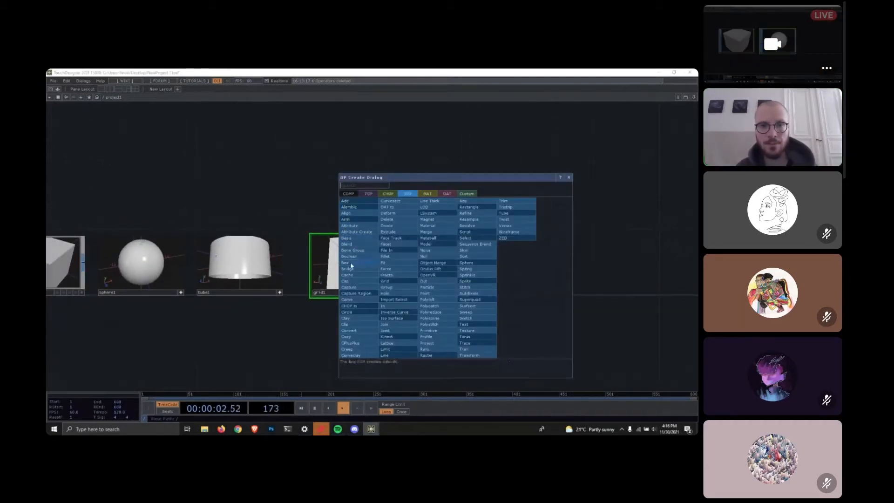
{"action": "left_click", "coordinate": [356, 312]}
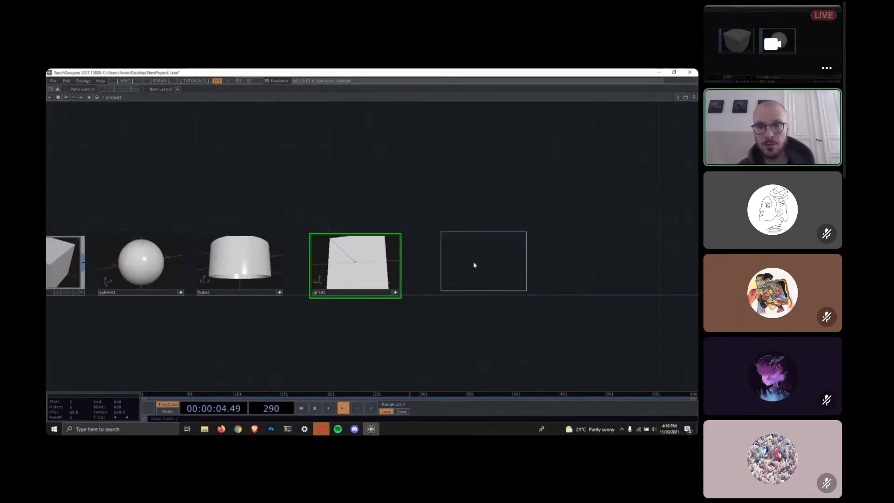
{"action": "left_click", "coordinate": [455, 267]}
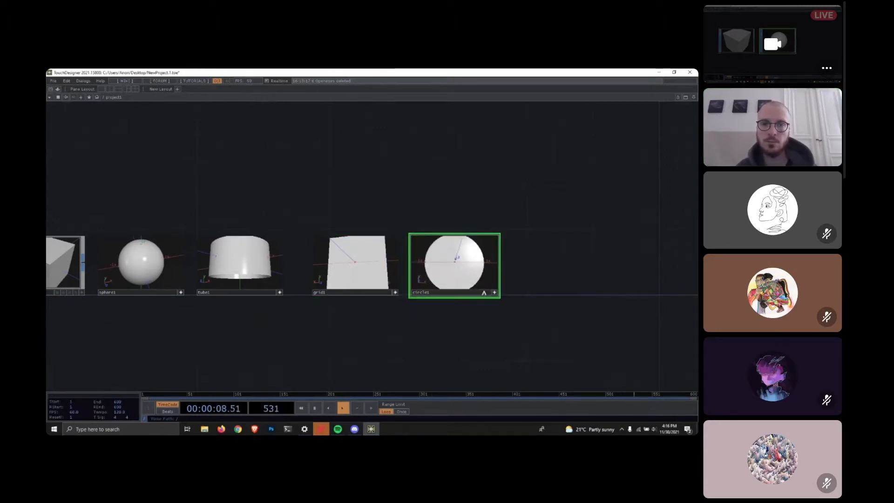
Add a Rectangle SOP beside the circle node.
{"action": "scroll", "coordinate": [474, 329], "scroll_direction": "down", "scroll_amount": 2}
{"action": "scroll", "coordinate": [474, 329], "scroll_direction": "down", "scroll_amount": 2}
{"action": "key", "text": "Tab"}
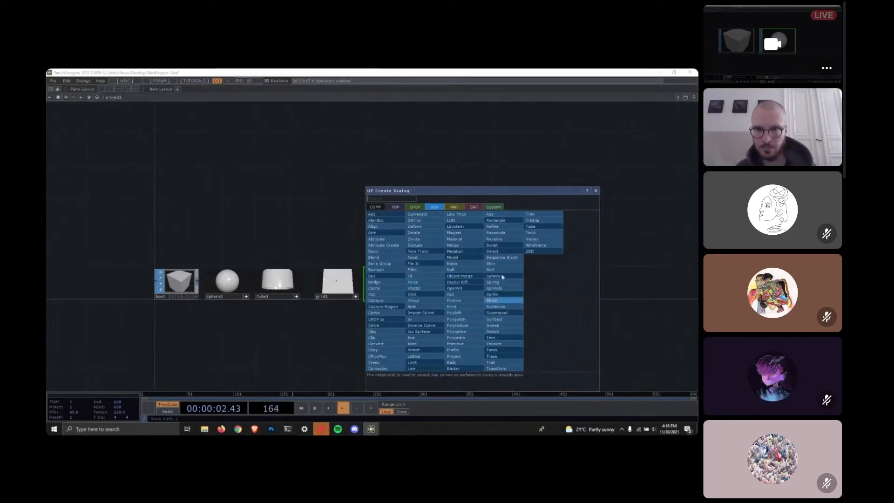
{"action": "left_click", "coordinate": [498, 223]}
{"action": "left_click", "coordinate": [447, 282]}
Tilt the rectangle node's 3D view in its active viewer, and deactivate that viewer.
{"action": "scroll", "coordinate": [426, 286], "scroll_direction": "up", "scroll_amount": 4}
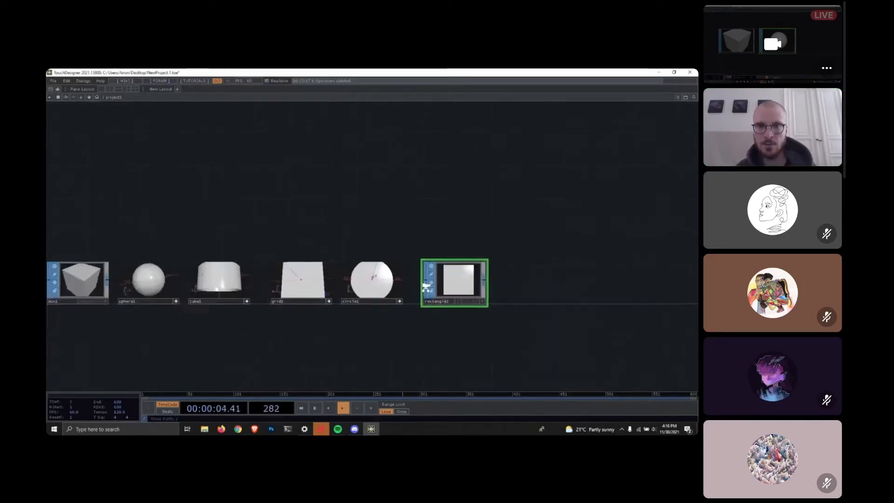
{"action": "scroll", "coordinate": [426, 287], "scroll_direction": "up", "scroll_amount": 1}
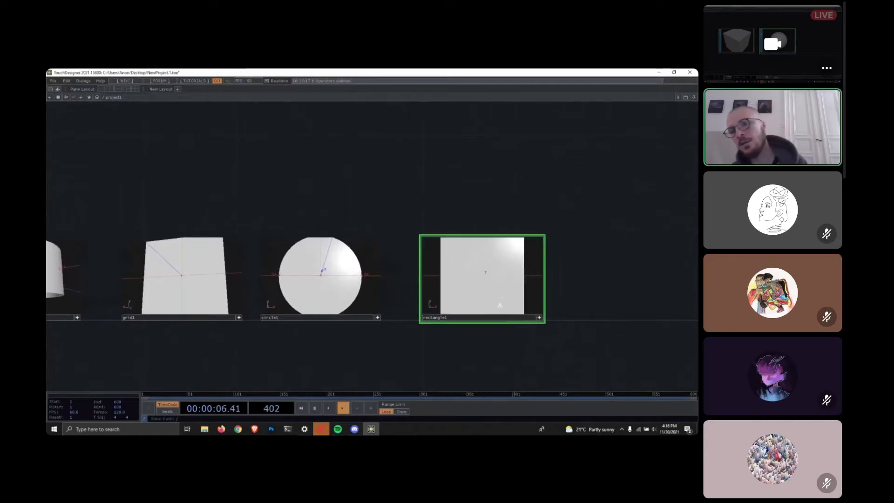
{"action": "mouse_move", "coordinate": [499, 306]}
{"action": "left_mouse_down"}
{"action": "mouse_move", "coordinate": [494, 281]}
{"action": "mouse_move", "coordinate": [497, 290]}
{"action": "left_mouse_up"}
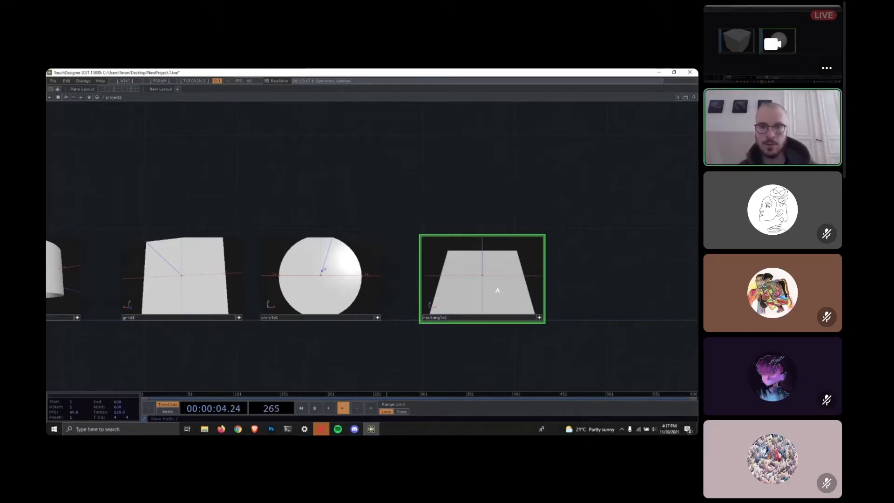
{"action": "left_click_drag", "start_coordinate": [465, 345], "coordinate": [376, 303]}
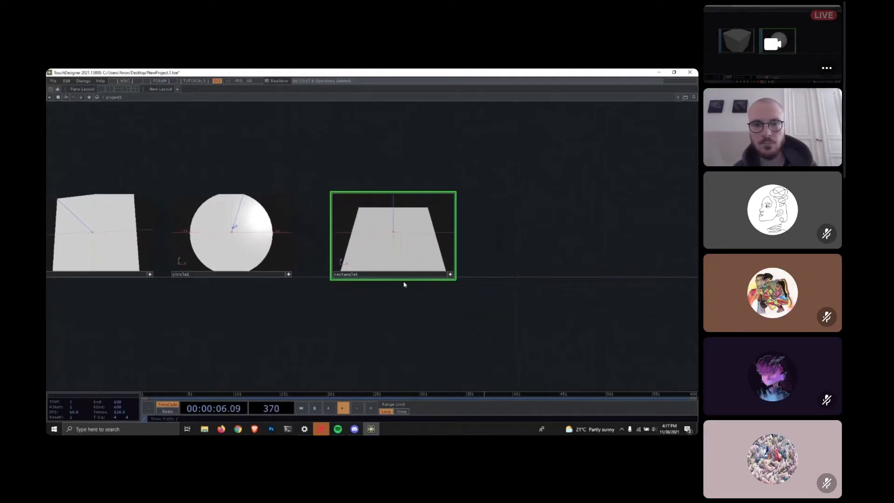
{"action": "scroll", "coordinate": [363, 296], "scroll_direction": "down", "scroll_amount": 2}
{"action": "left_click", "coordinate": [424, 279]}
Add a Line SOP beside the rectangle node.
{"action": "left_click_drag", "start_coordinate": [393, 265], "coordinate": [376, 266]}
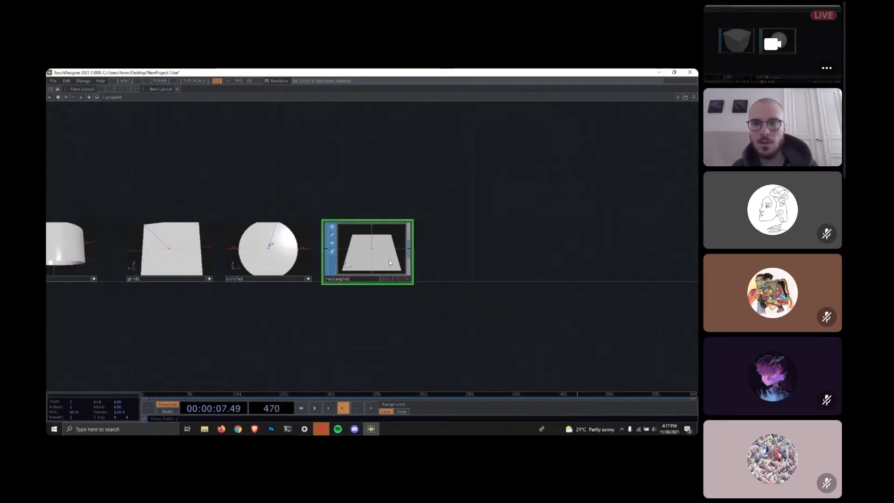
{"action": "key", "text": "Tab"}
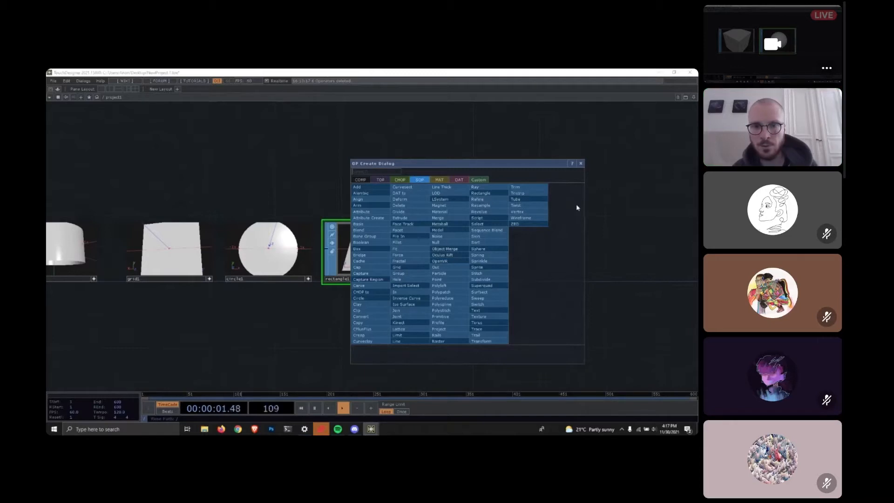
{"action": "left_click", "coordinate": [398, 341]}
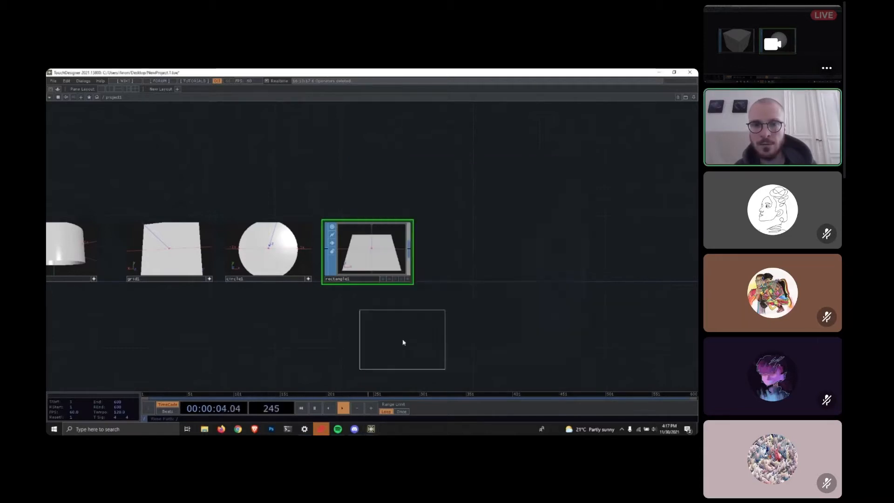
{"action": "left_click", "coordinate": [486, 250]}
Make the line node's viewer active, and rotate and zoom out its 3D view to inspect the line against the axes.
{"action": "scroll", "coordinate": [498, 245], "scroll_direction": "up", "scroll_amount": 5}
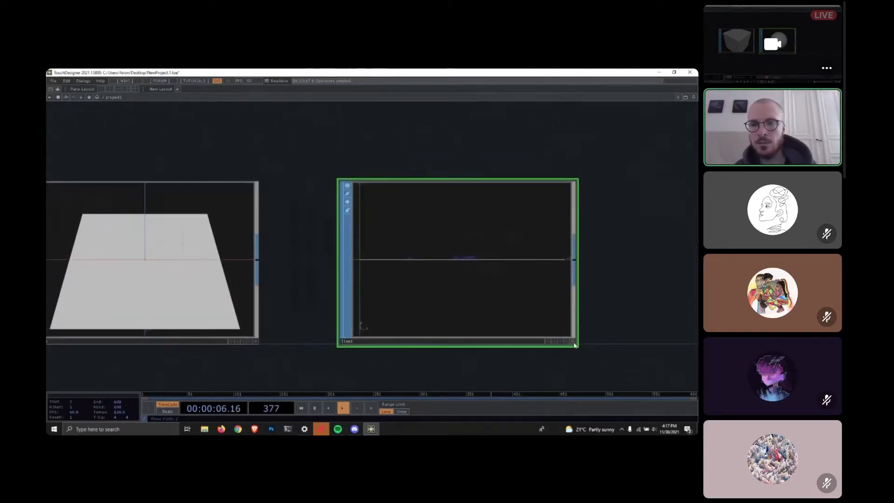
{"action": "left_click", "coordinate": [572, 342]}
{"action": "mouse_move", "coordinate": [519, 243]}
{"action": "left_mouse_down"}
{"action": "mouse_move", "coordinate": [458, 254]}
{"action": "mouse_move", "coordinate": [439, 227]}
{"action": "mouse_move", "coordinate": [463, 220]}
{"action": "mouse_move", "coordinate": [507, 249]}
{"action": "left_mouse_up"}
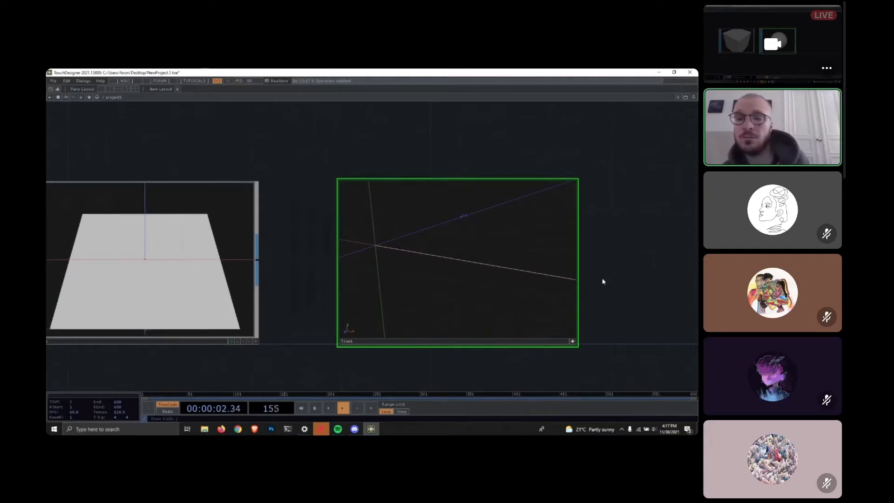
{"action": "scroll", "coordinate": [461, 300], "scroll_direction": "down", "scroll_amount": 2}
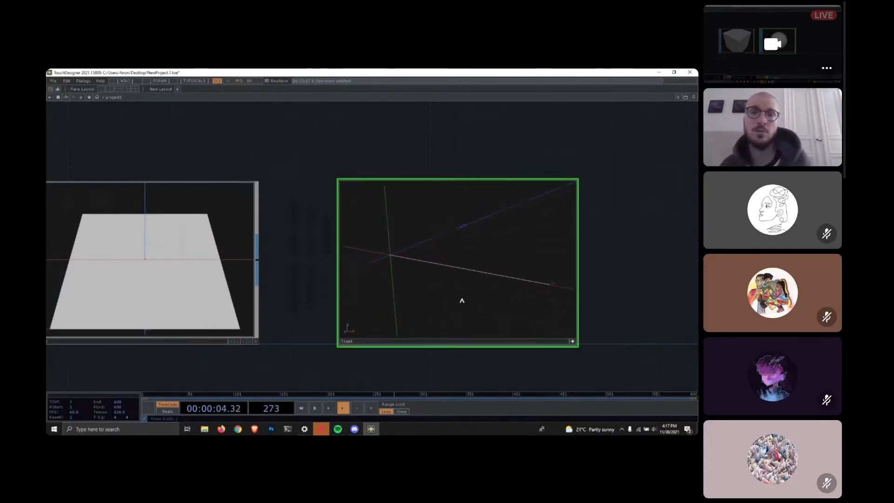
Deactivate the viewers of the line and circle nodes.
{"action": "scroll", "coordinate": [646, 313], "scroll_direction": "down", "scroll_amount": 5}
{"action": "scroll", "coordinate": [340, 304], "scroll_direction": "up", "scroll_amount": 3}
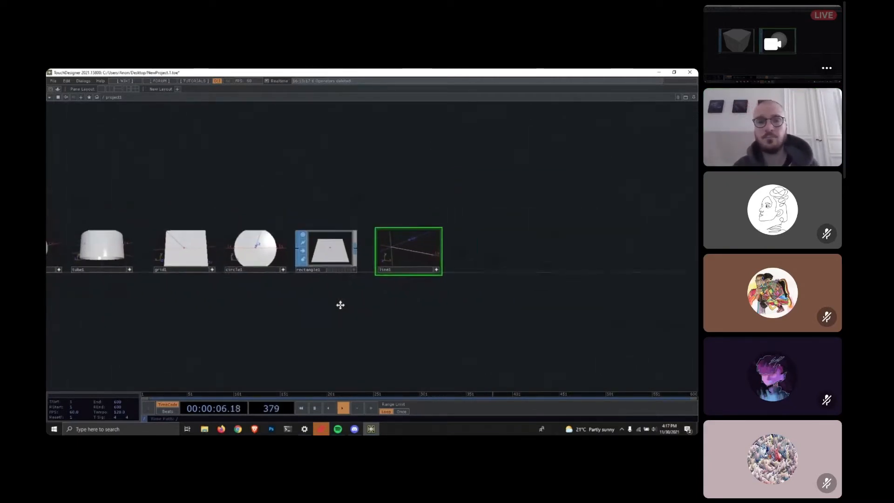
{"action": "left_click", "coordinate": [374, 251]}
{"action": "left_click_drag", "start_coordinate": [319, 289], "coordinate": [303, 289]}
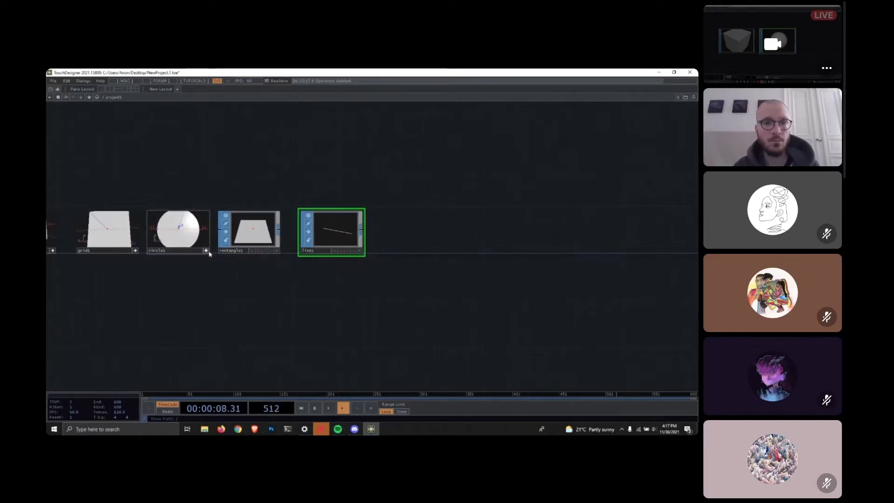
{"action": "left_click", "coordinate": [207, 251]}
Add a Torus SOP beside the line node.
{"action": "key", "text": "Tab"}
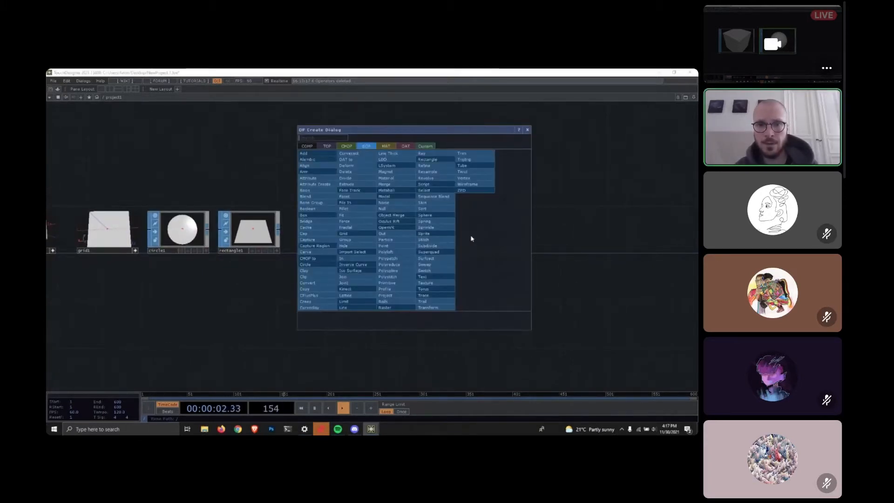
{"action": "left_click", "coordinate": [431, 291]}
{"action": "left_click", "coordinate": [411, 239]}
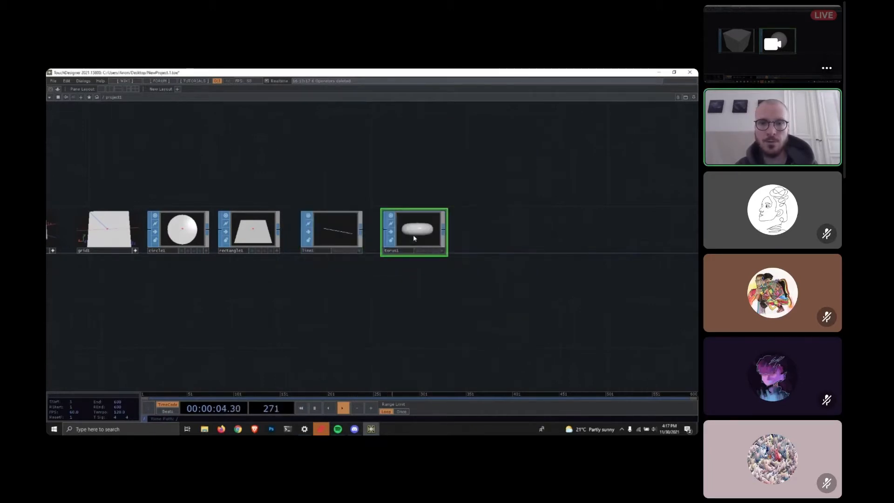
Make the torus node's viewer active and rotate its 3D view to look through the ring's hole.
{"action": "scroll", "coordinate": [420, 238], "scroll_direction": "up", "scroll_amount": 5}
{"action": "scroll", "coordinate": [432, 246], "scroll_direction": "up", "scroll_amount": 1}
{"action": "left_click", "coordinate": [515, 329]}
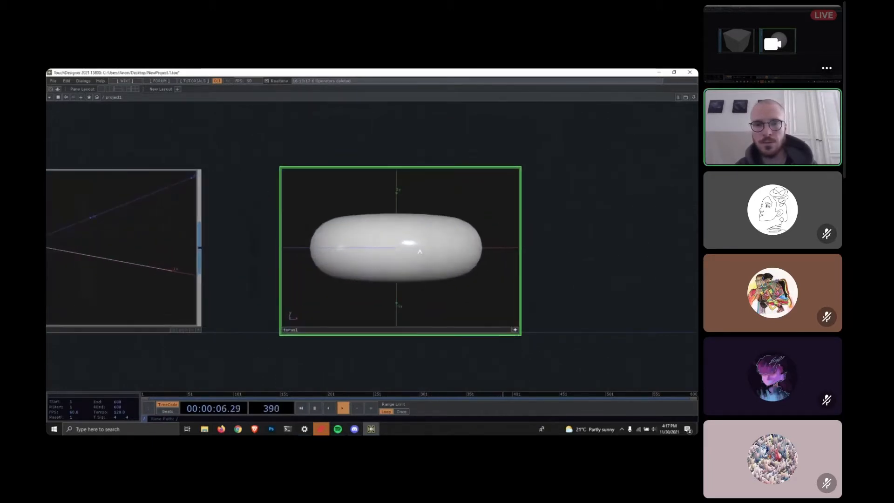
{"action": "left_click_drag", "start_coordinate": [414, 177], "coordinate": [400, 248]}
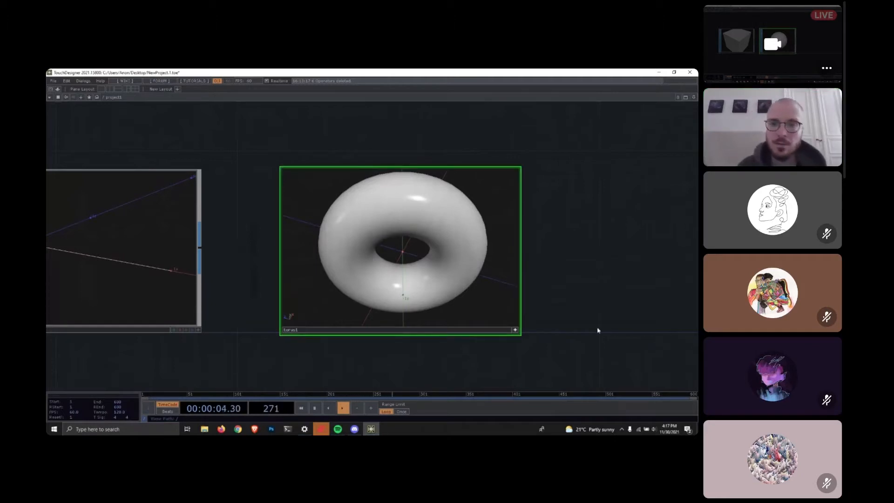
{"action": "scroll", "coordinate": [613, 303], "scroll_direction": "down", "scroll_amount": 6}
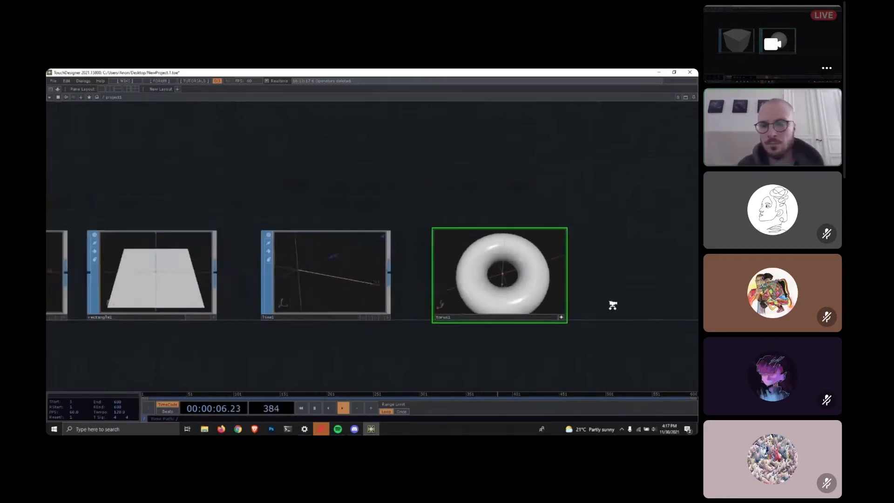
{"action": "scroll", "coordinate": [439, 295], "scroll_direction": "down", "scroll_amount": 1}
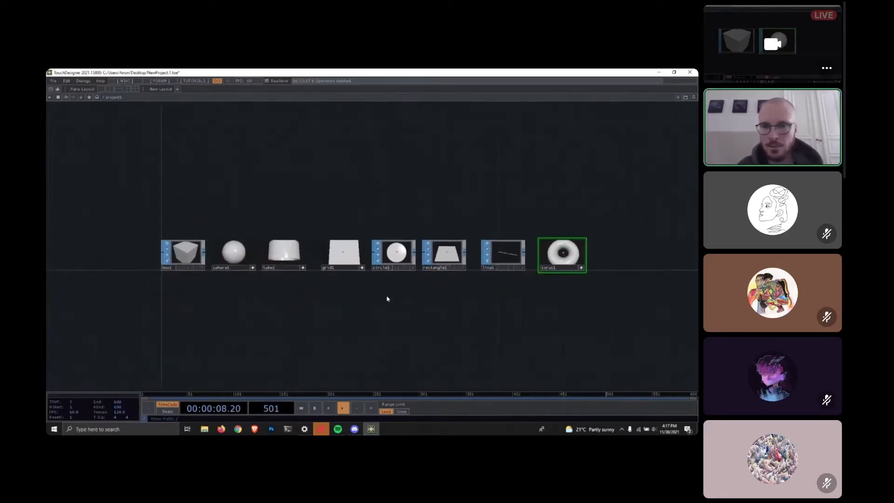
Switch between TouchDesigner and Discord to check the call participants in the residency artists voice channel.
{"action": "key", "text": "Tab"}
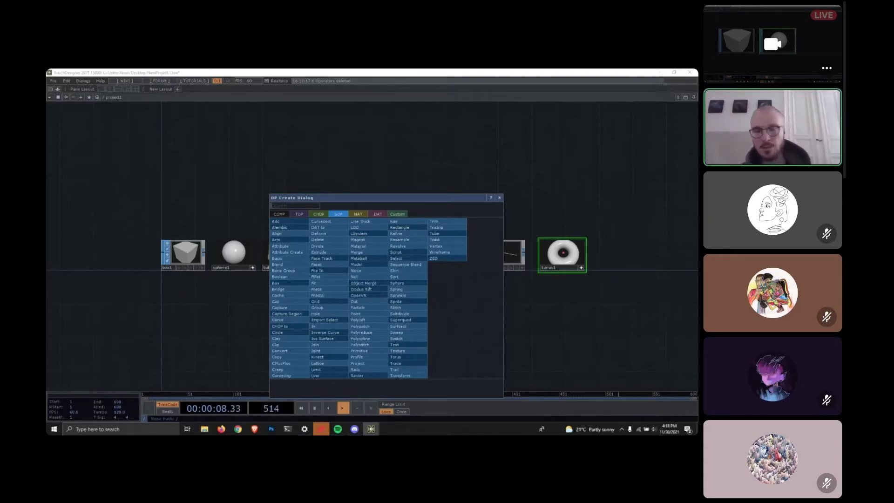
{"action": "left_click", "coordinate": [354, 429]}
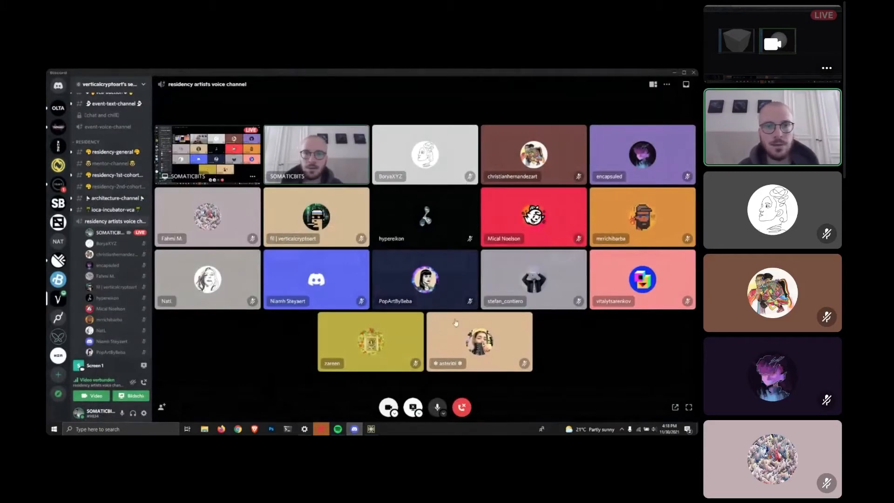
{"action": "left_click", "coordinate": [675, 73]}
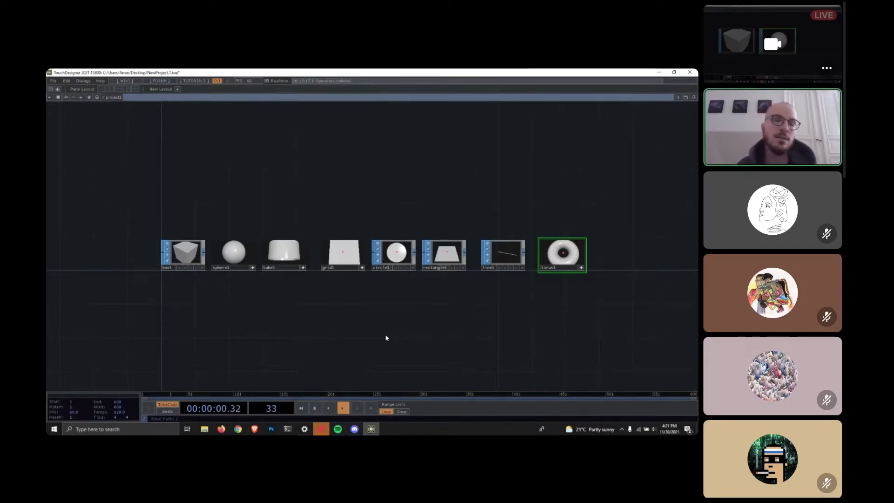
{"action": "left_click", "coordinate": [353, 430]}
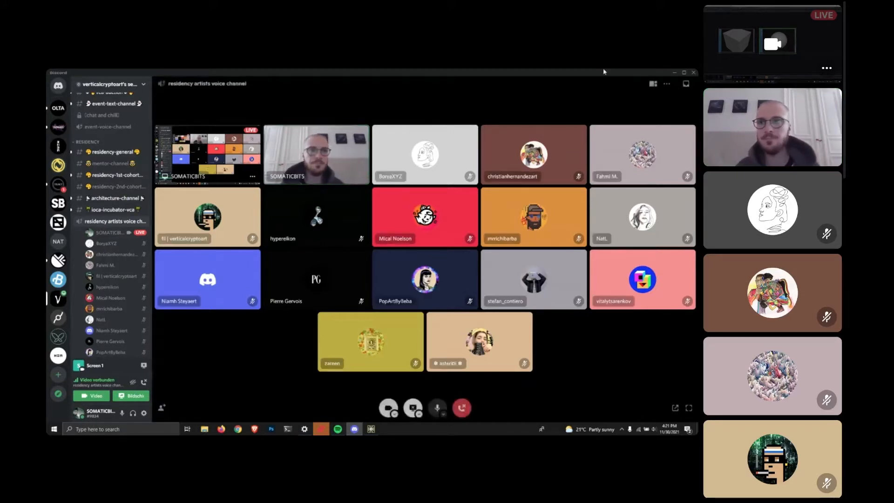
{"action": "left_click", "coordinate": [674, 72]}
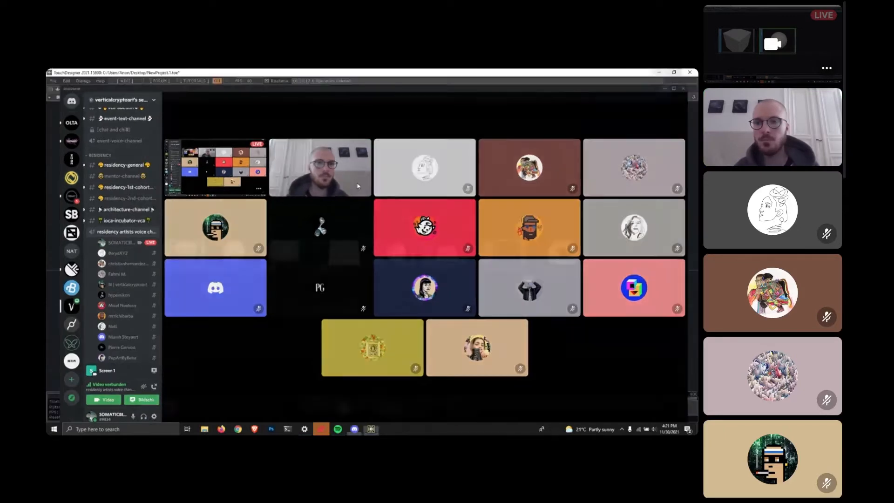
{"action": "scroll", "coordinate": [376, 307], "scroll_direction": "down", "scroll_amount": 2}
{"action": "right_click", "coordinate": [259, 320]}
{"action": "left_click", "coordinate": [404, 319]}
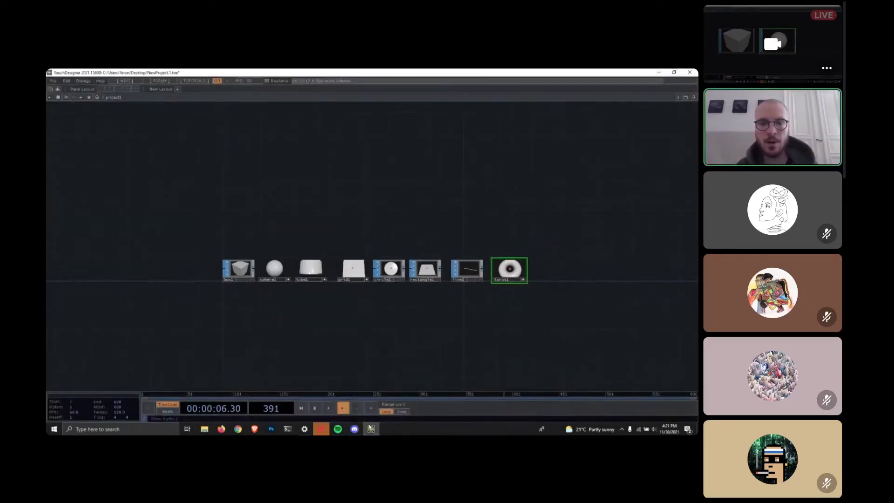
{"action": "left_click", "coordinate": [355, 429]}
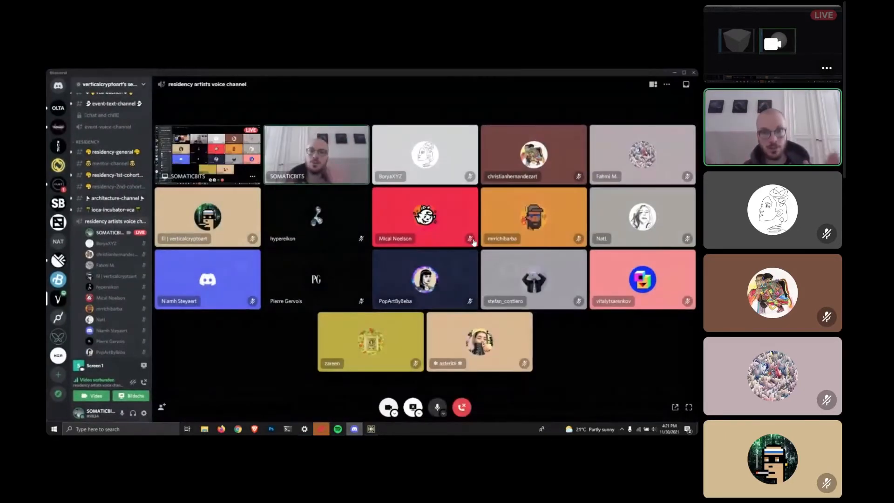
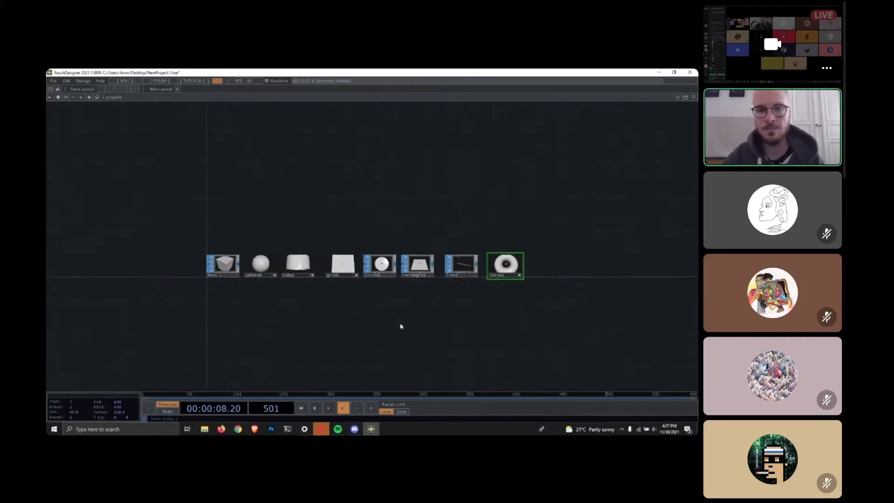
Delete all the SOP primitive nodes, from the box to the torus, to empty the network.
{"action": "left_click_drag", "start_coordinate": [146, 195], "coordinate": [590, 336]}
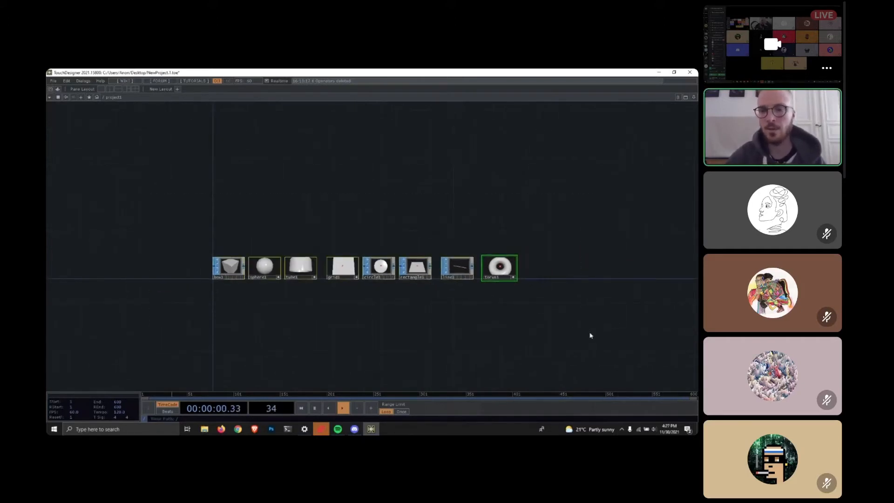
{"action": "key", "text": "Delete"}
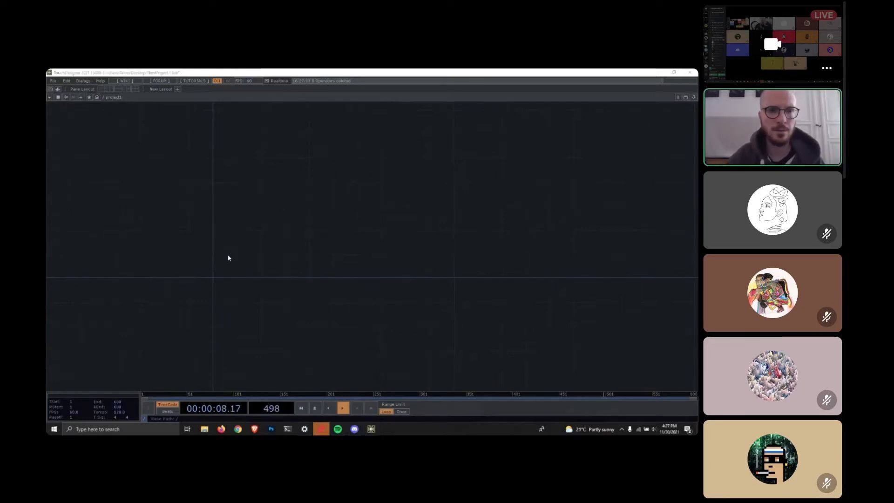
{"action": "key", "text": "Tab"}
{"action": "left_click", "coordinate": [126, 174]}
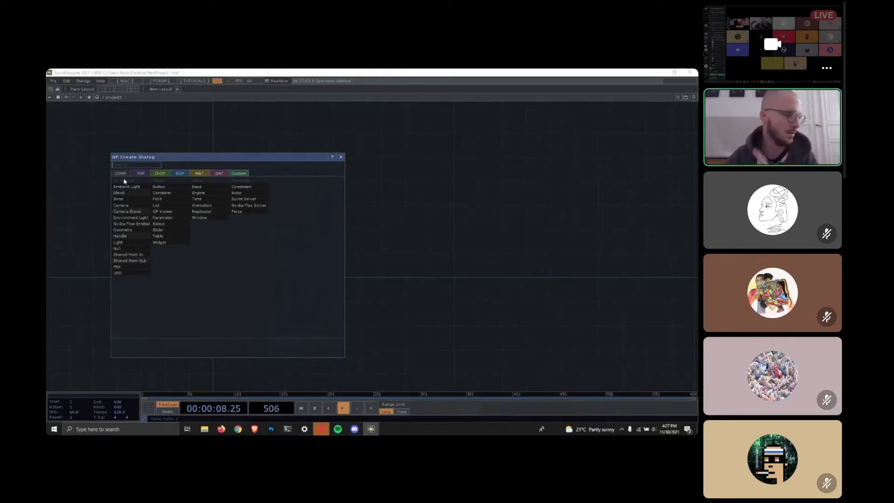
{"action": "left_click", "coordinate": [341, 157]}
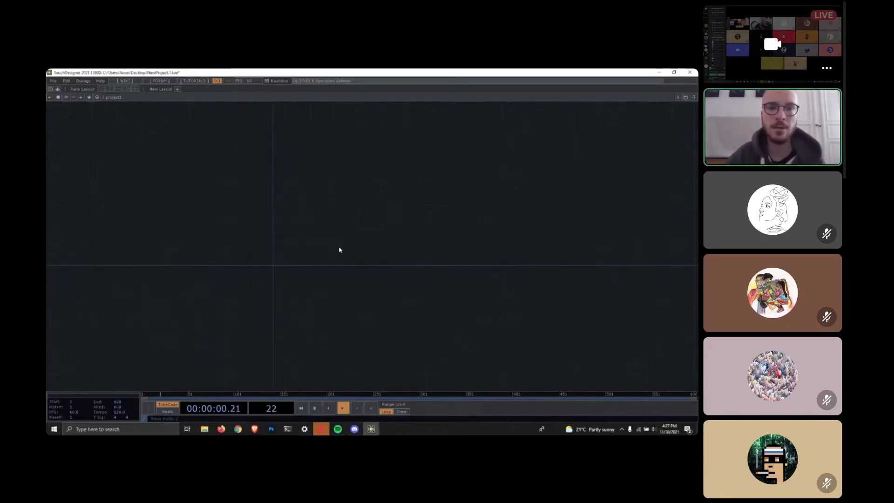
Add a Box SOP to the empty network.
{"action": "key", "text": "Tab"}
{"action": "left_click", "coordinate": [249, 168]}
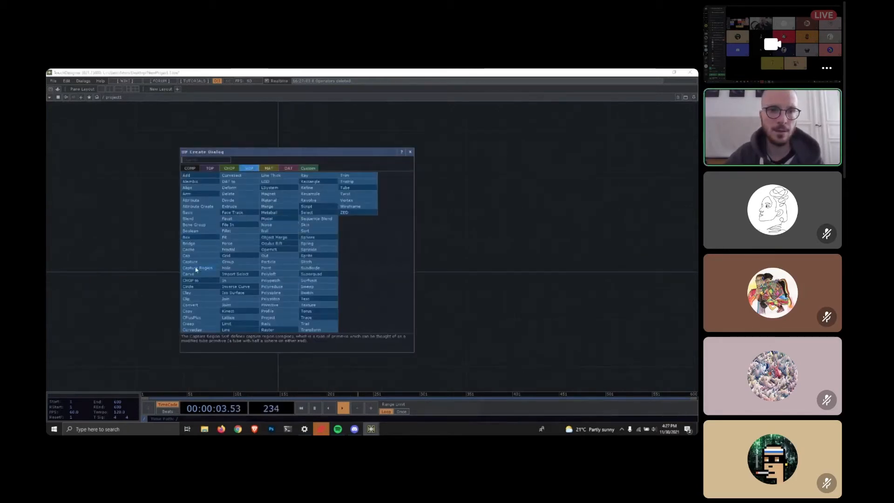
{"action": "left_click", "coordinate": [188, 238]}
{"action": "left_click", "coordinate": [309, 252]}
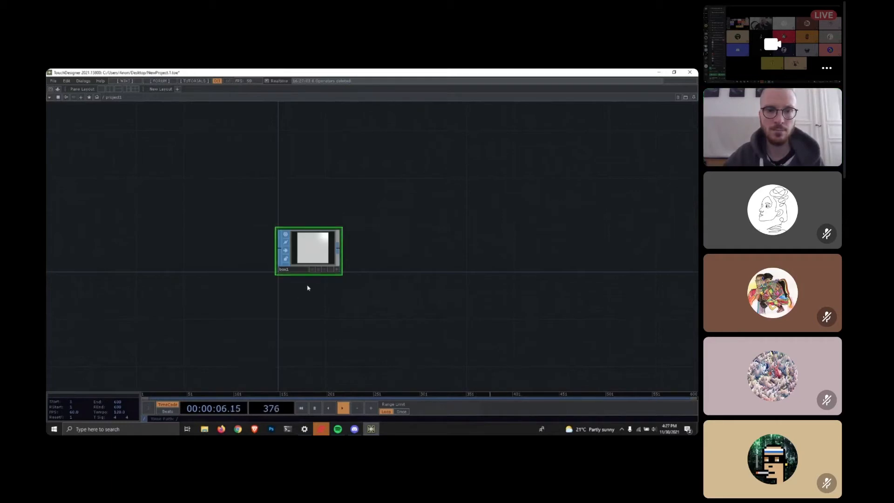
{"action": "scroll", "coordinate": [303, 260], "scroll_direction": "up", "scroll_amount": 2}
{"action": "scroll", "coordinate": [354, 254], "scroll_direction": "up", "scroll_amount": 1}
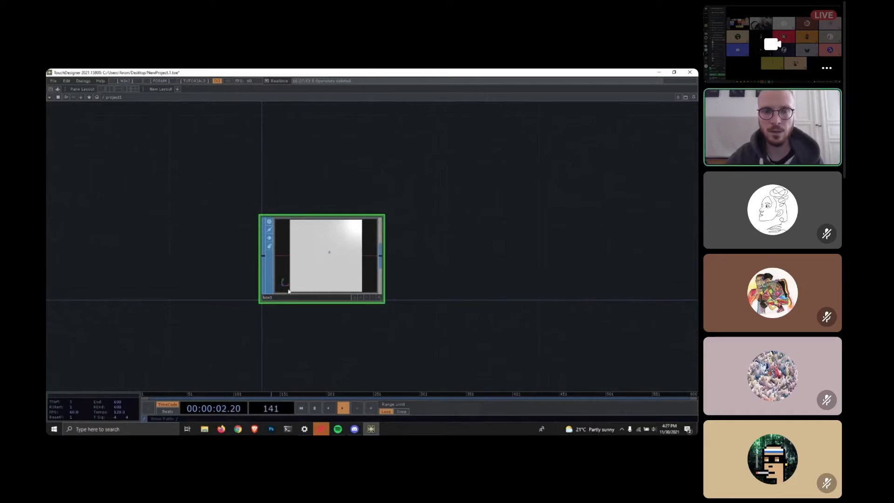
{"action": "scroll", "coordinate": [304, 286], "scroll_direction": "down", "scroll_amount": 2}
{"action": "left_click_drag", "start_coordinate": [332, 318], "coordinate": [272, 312]}
{"action": "scroll", "coordinate": [321, 240], "scroll_direction": "down", "scroll_amount": 2}
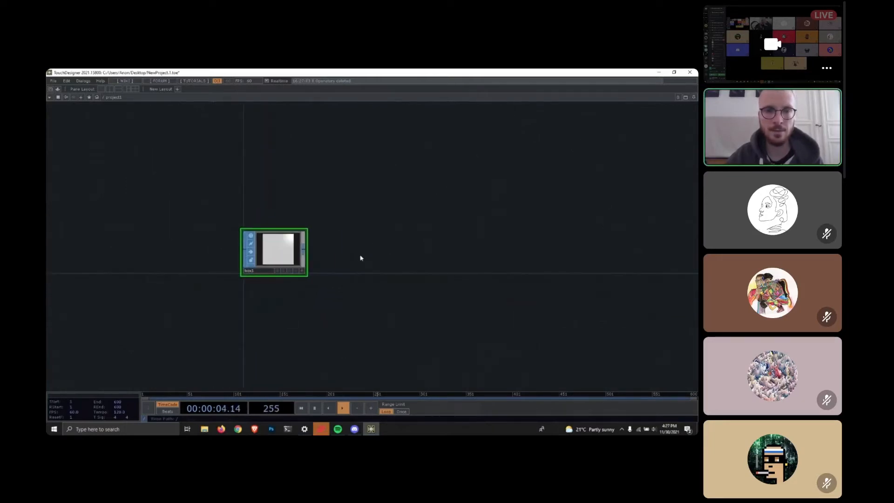
{"action": "scroll", "coordinate": [345, 257], "scroll_direction": "down", "scroll_amount": 2}
{"action": "scroll", "coordinate": [317, 267], "scroll_direction": "up", "scroll_amount": 5}
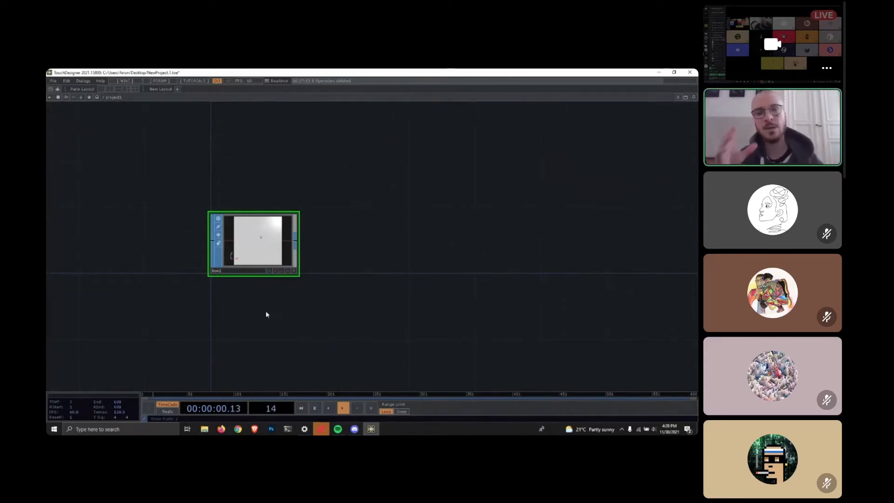
Delete the box node to clear the network again.
{"action": "left_click", "coordinate": [361, 431]}
{"action": "left_click", "coordinate": [372, 429]}
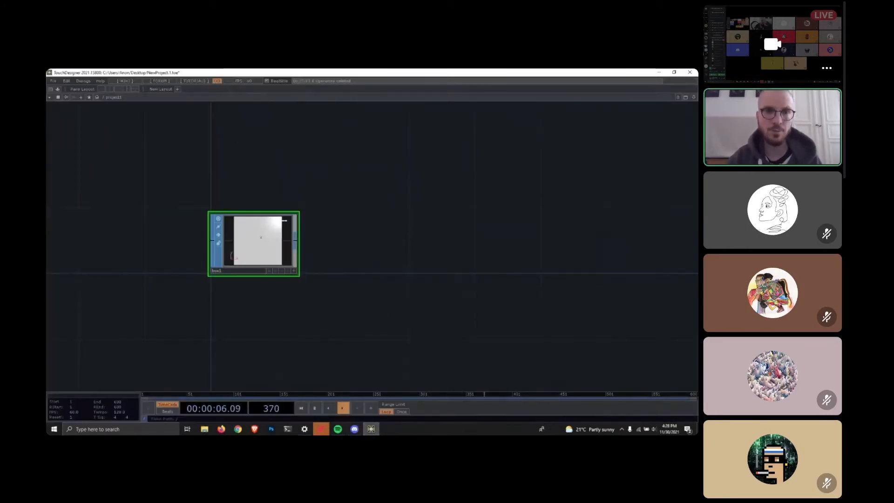
{"action": "double_click", "coordinate": [349, 245]}
{"action": "key", "text": "Escape"}
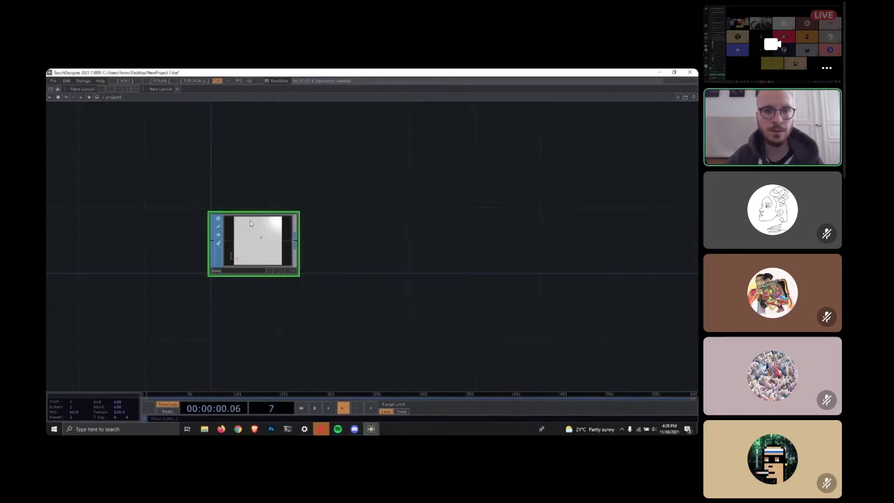
{"action": "key", "text": "Delete"}
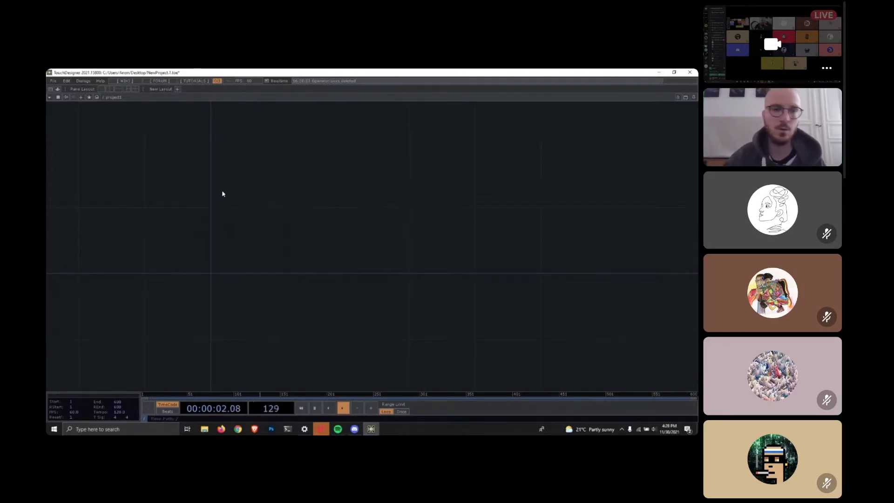
{"action": "left_click_drag", "start_coordinate": [222, 194], "coordinate": [218, 206]}
{"action": "right_click", "coordinate": [219, 206]}
{"action": "left_click", "coordinate": [203, 261]}
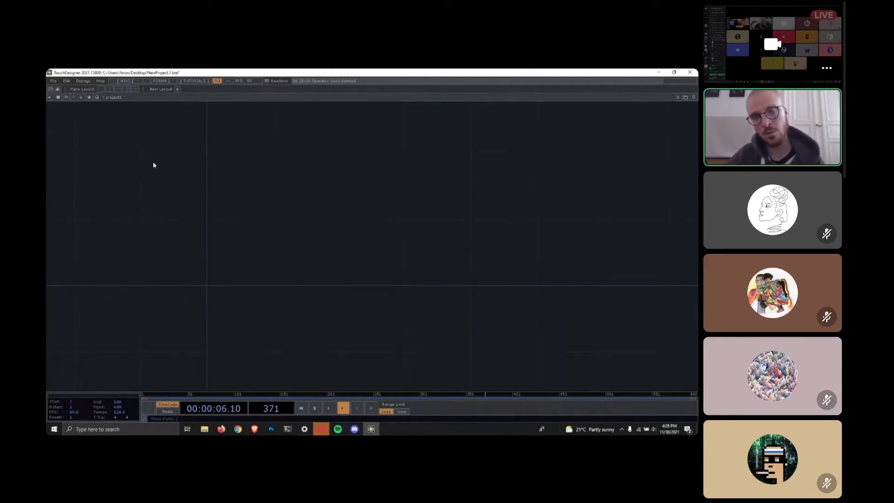
Place a new Box SOP in the cleared network.
{"action": "key", "text": "Tab"}
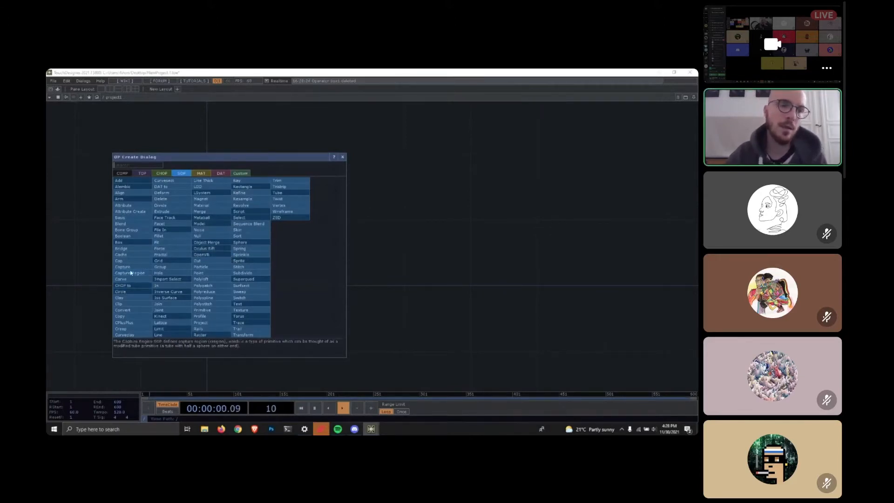
{"action": "left_click", "coordinate": [125, 243]}
{"action": "left_click", "coordinate": [250, 258]}
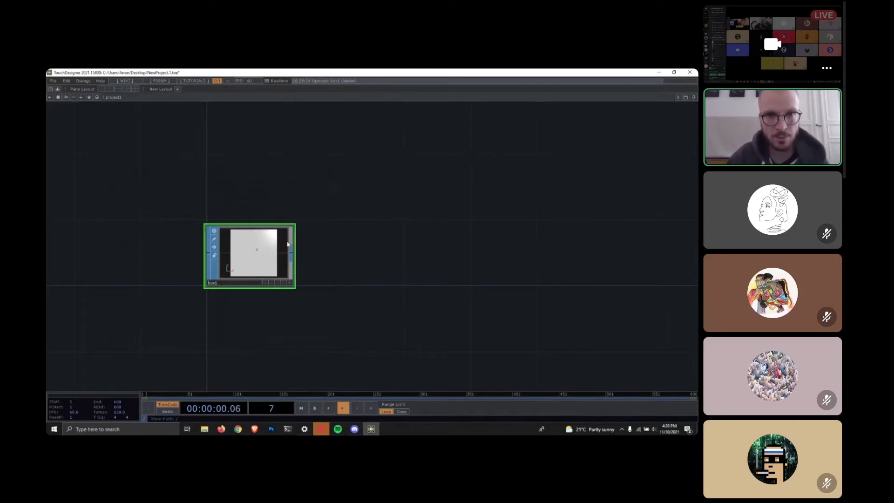
{"action": "scroll", "coordinate": [248, 259], "scroll_direction": "up", "scroll_amount": 5}
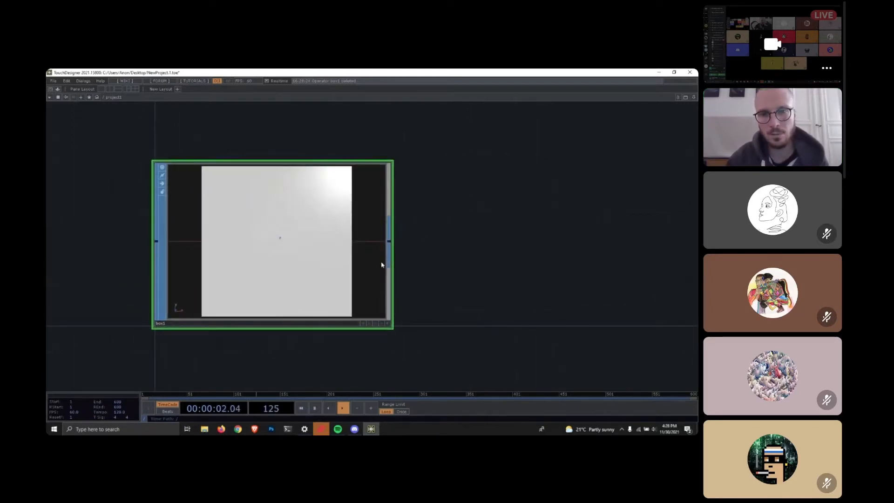
Add a Geometry COMP beside the box node, wired to the box's output.
{"action": "key", "text": "Tab"}
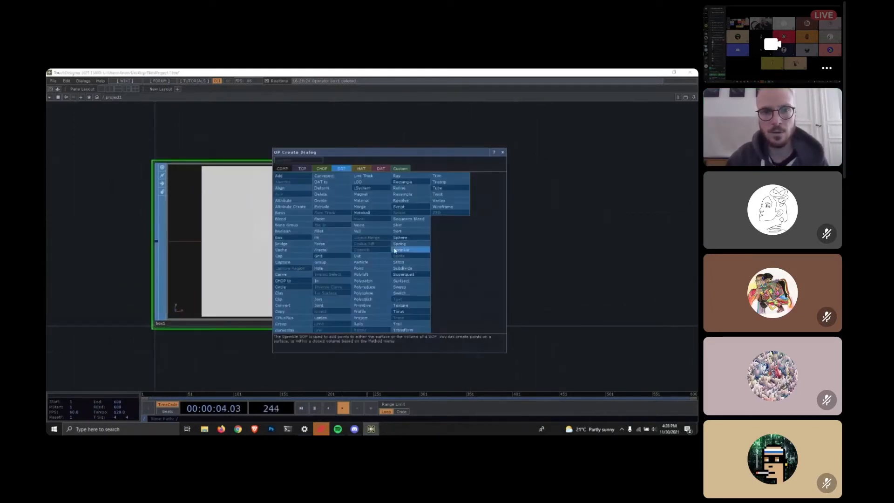
{"action": "left_click", "coordinate": [281, 169]}
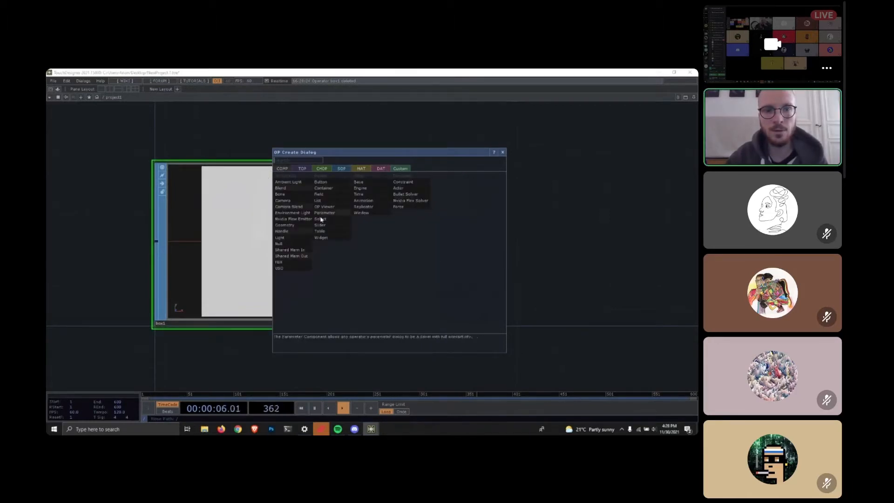
{"action": "left_click", "coordinate": [289, 228]}
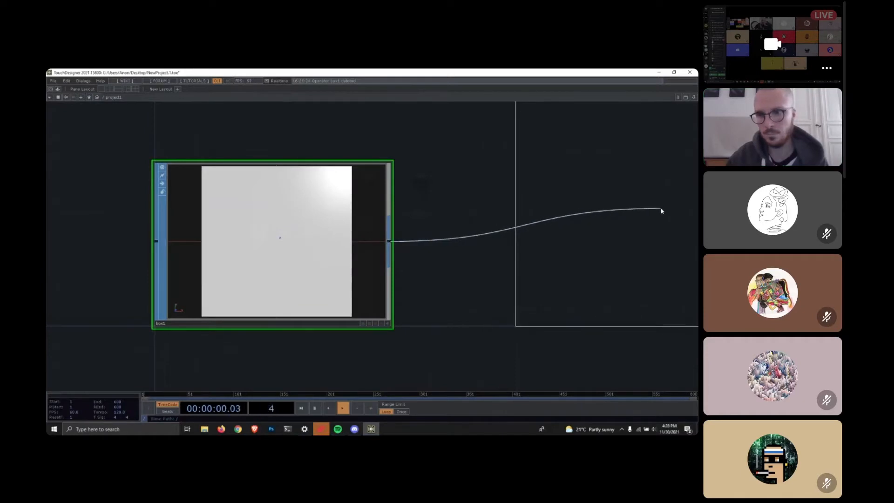
{"action": "left_click", "coordinate": [657, 210]}
{"action": "key", "text": "h"}
{"action": "left_click_drag", "start_coordinate": [338, 289], "coordinate": [271, 260]}
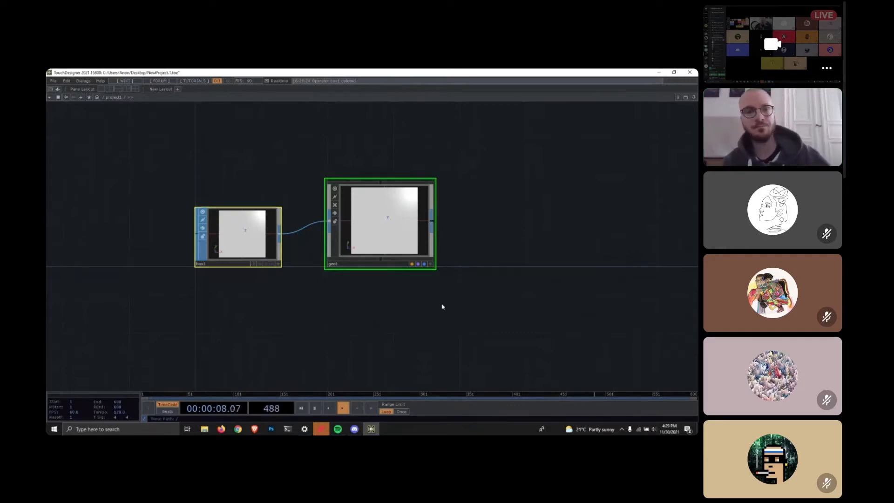
Add a Camera COMP directly above the geometry node.
{"action": "left_click_drag", "start_coordinate": [430, 308], "coordinate": [408, 307]}
{"action": "middle_click_drag", "start_coordinate": [419, 307], "coordinate": [377, 335]}
{"action": "left_click_drag", "start_coordinate": [378, 335], "coordinate": [384, 343]}
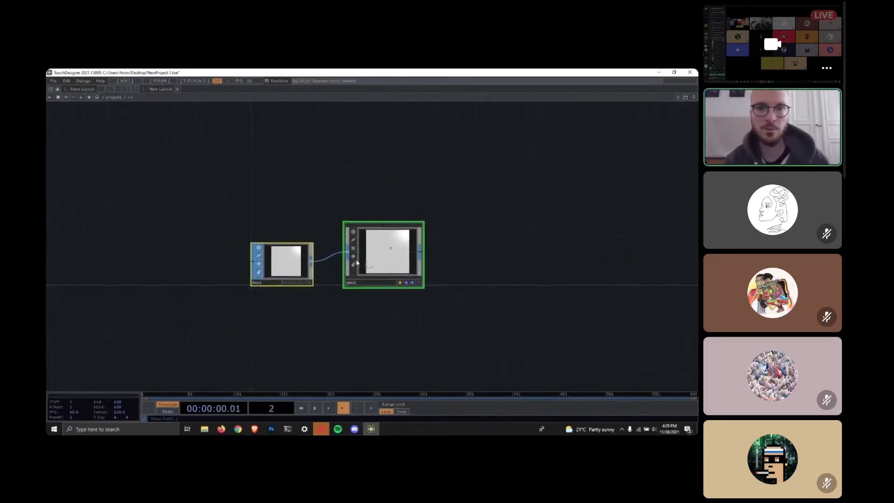
{"action": "double_click", "coordinate": [379, 190]}
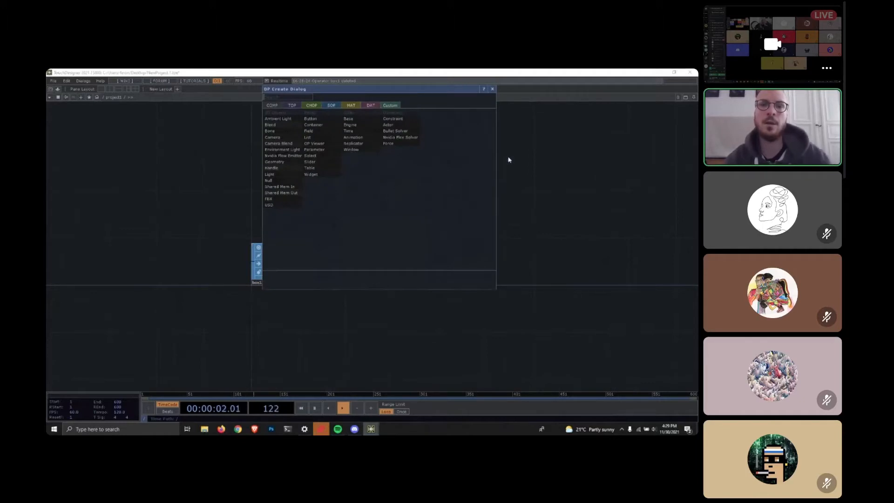
{"action": "left_click", "coordinate": [272, 162]}
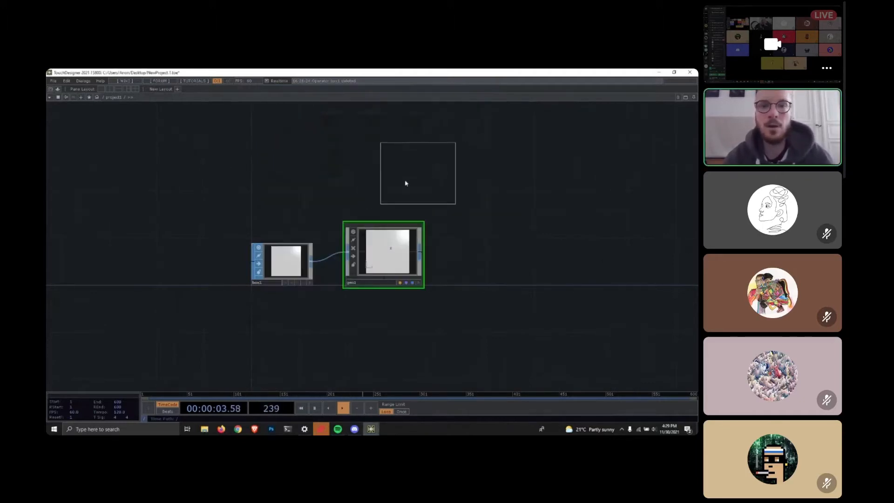
{"action": "left_click", "coordinate": [384, 186]}
{"action": "left_click_drag", "start_coordinate": [413, 340], "coordinate": [351, 286]}
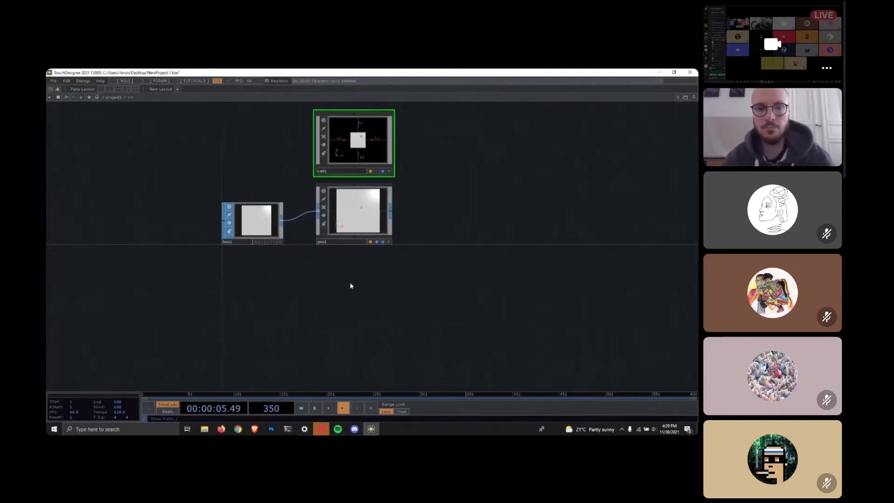
Add a Light COMP directly below the geometry node.
{"action": "double_click", "coordinate": [344, 279]}
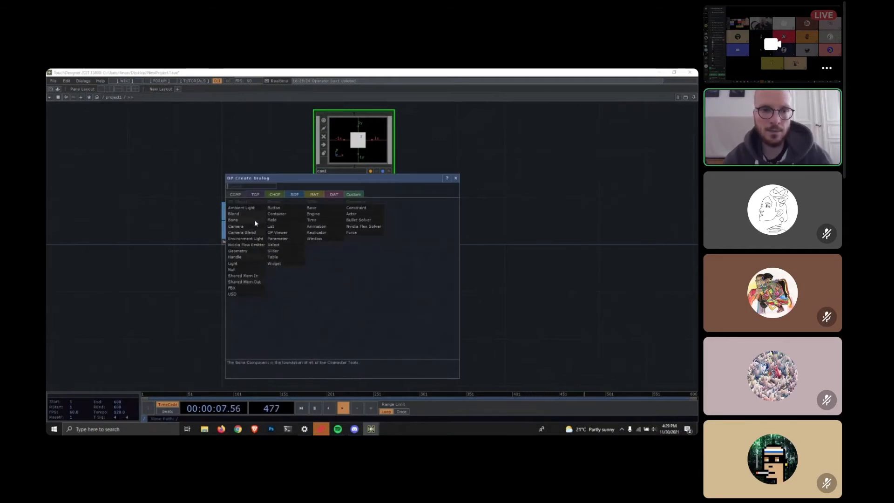
{"action": "left_click", "coordinate": [238, 266]}
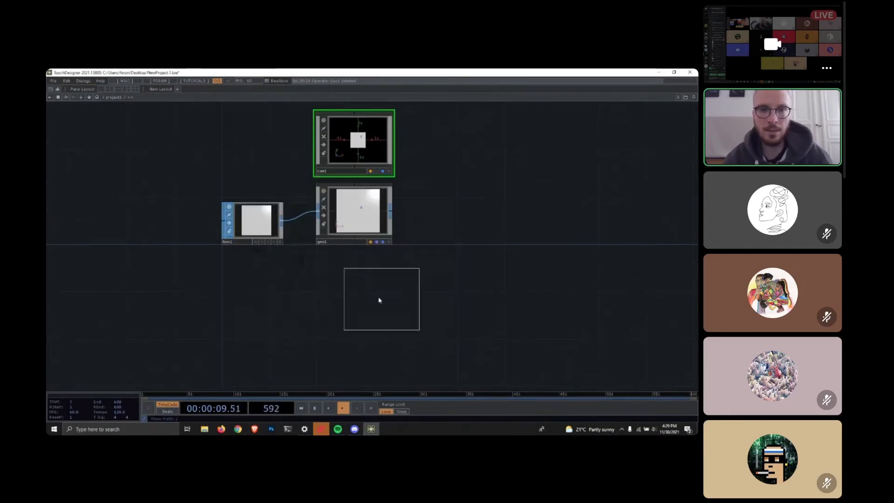
{"action": "left_click", "coordinate": [353, 293]}
{"action": "left_click_drag", "start_coordinate": [467, 298], "coordinate": [440, 307]}
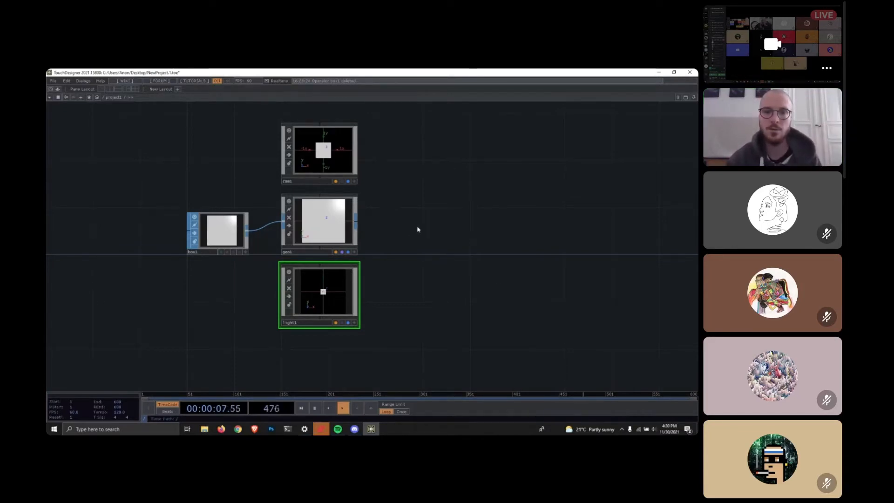
Add a Render TOP to the right of the geometry node to render the scene with the camera and light.
{"action": "key", "text": "Tab"}
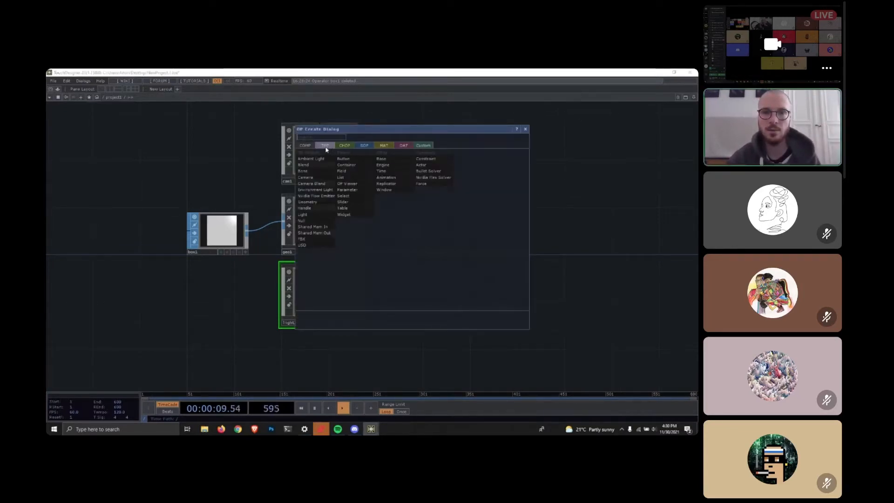
{"action": "left_click", "coordinate": [326, 145]}
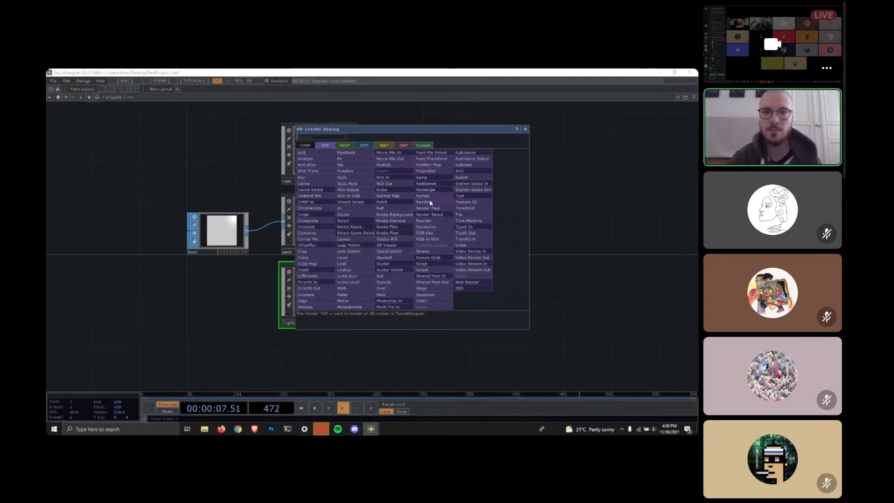
{"action": "left_click", "coordinate": [423, 202]}
{"action": "left_click", "coordinate": [455, 233]}
{"action": "scroll", "coordinate": [453, 236], "scroll_direction": "up", "scroll_amount": 5}
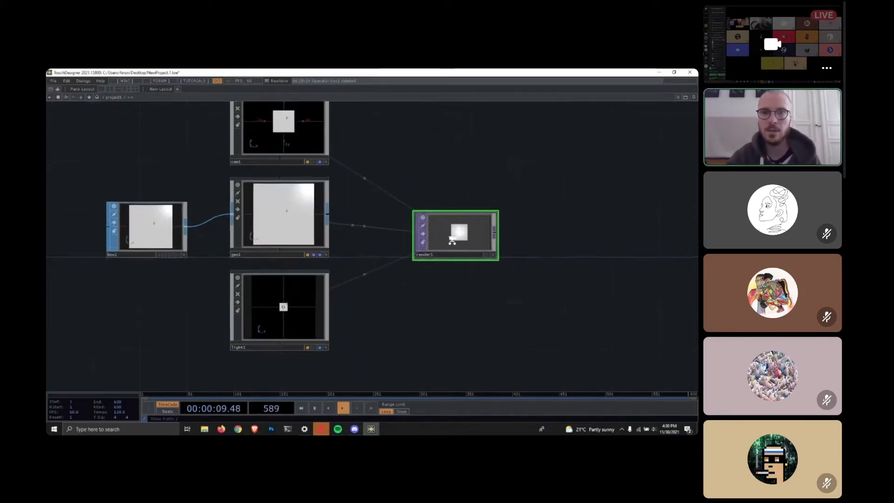
{"action": "scroll", "coordinate": [452, 240], "scroll_direction": "up", "scroll_amount": 4}
{"action": "left_click_drag", "start_coordinate": [564, 307], "coordinate": [545, 308]}
{"action": "scroll", "coordinate": [421, 320], "scroll_direction": "down", "scroll_amount": 6}
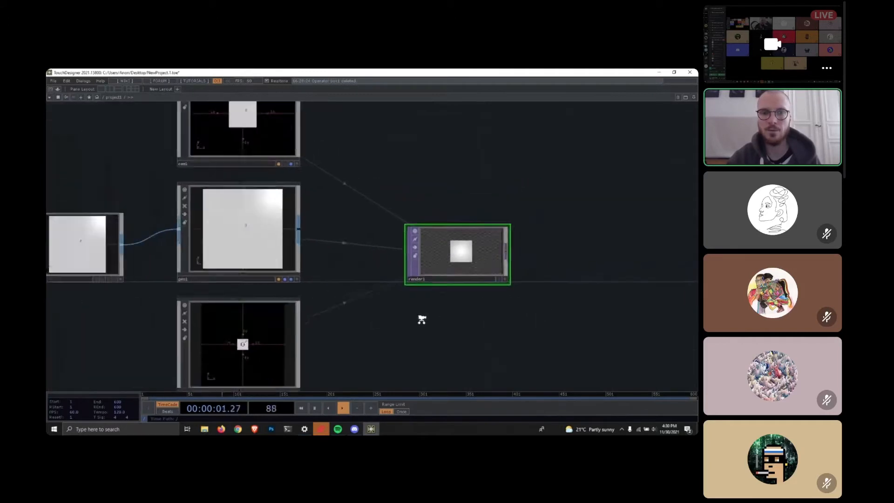
{"action": "mouse_move", "coordinate": [421, 319]}
{"action": "left_mouse_down"}
{"action": "mouse_move", "coordinate": [451, 287]}
{"action": "mouse_move", "coordinate": [435, 318]}
{"action": "left_mouse_up"}
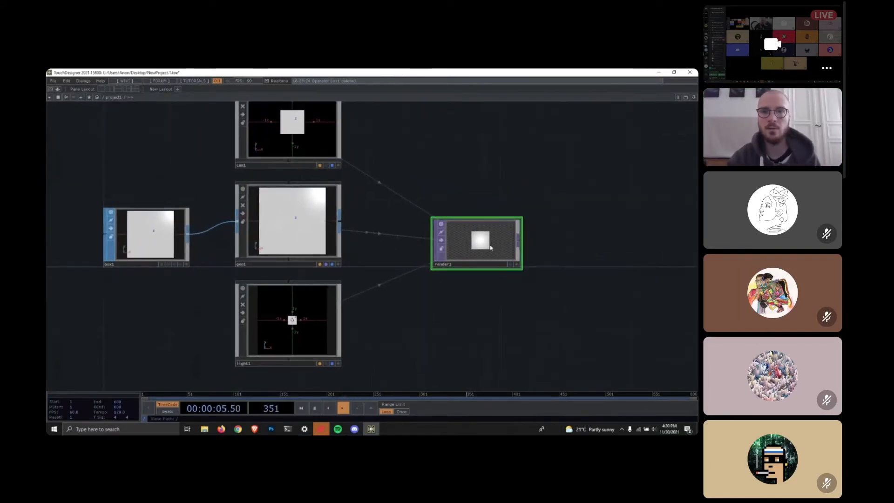
Move the light node above the camera node so light, camera and geometry are stacked in one column.
{"action": "left_click", "coordinate": [286, 123]}
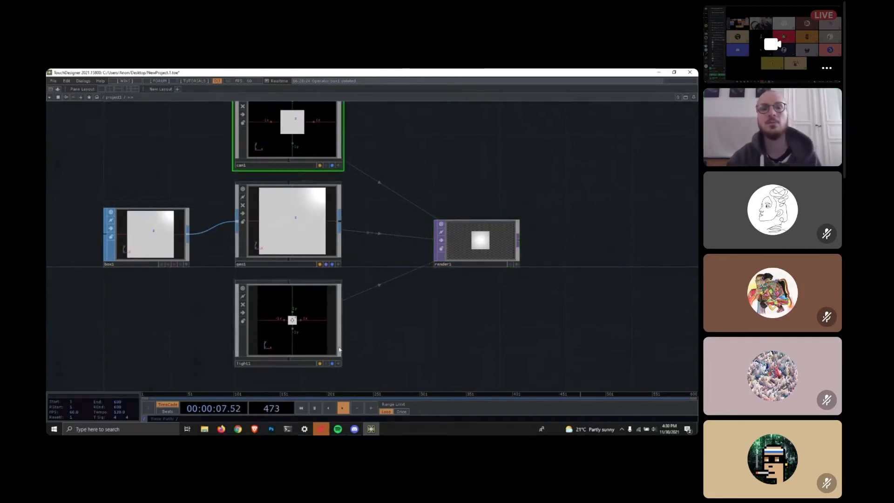
{"action": "left_click", "coordinate": [291, 317]}
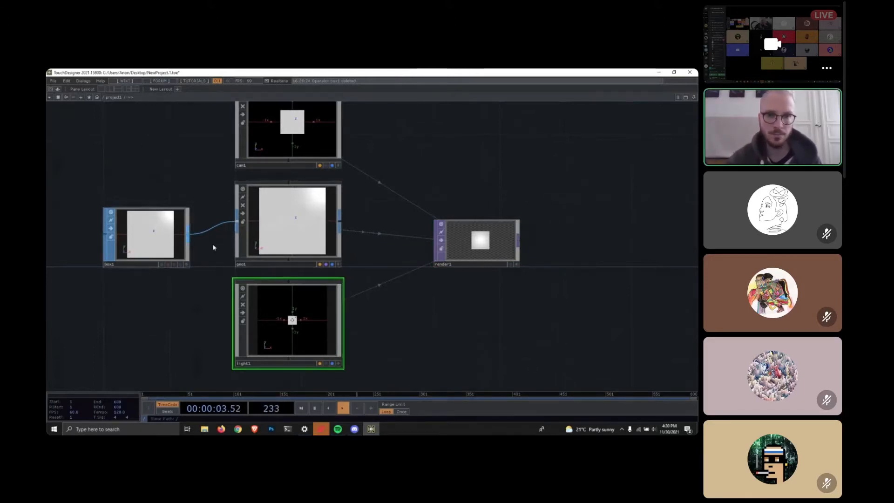
{"action": "scroll", "coordinate": [365, 262], "scroll_direction": "down", "scroll_amount": 5}
{"action": "left_click_drag", "start_coordinate": [428, 267], "coordinate": [437, 345]}
{"action": "left_click_drag", "start_coordinate": [316, 351], "coordinate": [316, 138]}
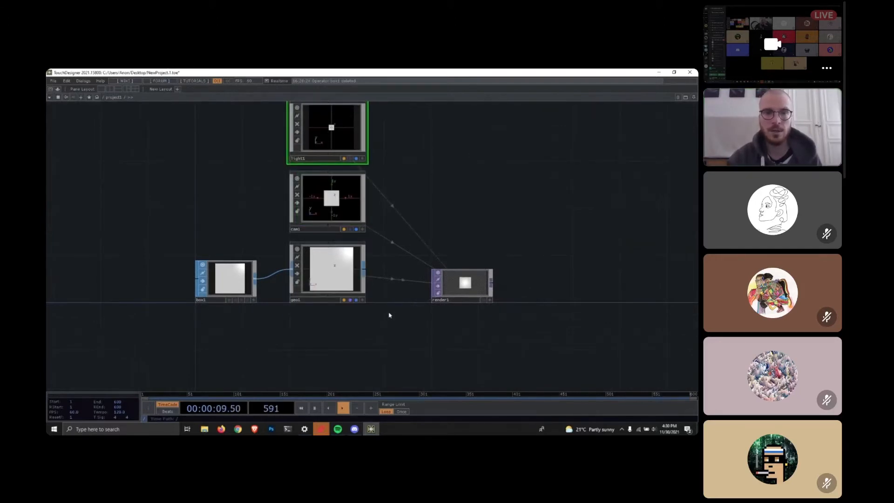
Switch to Discord to check the residency artists voice channel, and return to the TouchDesigner network.
{"action": "key", "text": "alt+Tab"}
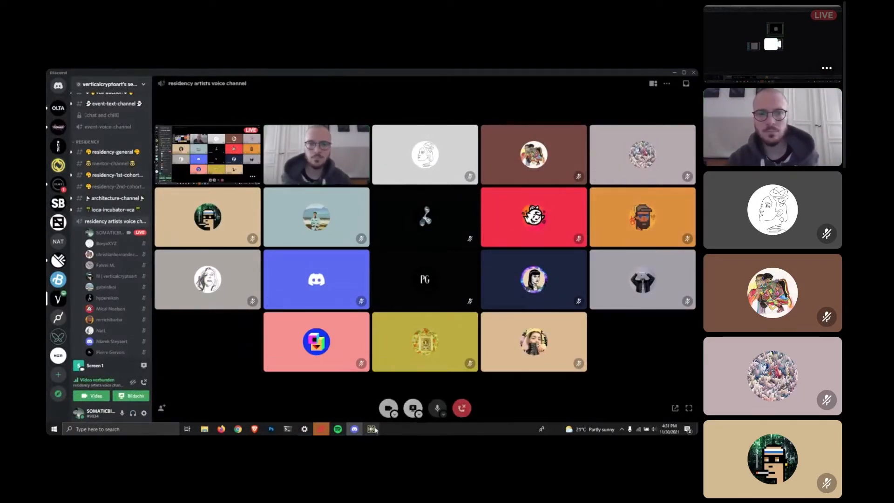
{"action": "mouse_move", "coordinate": [374, 430]}
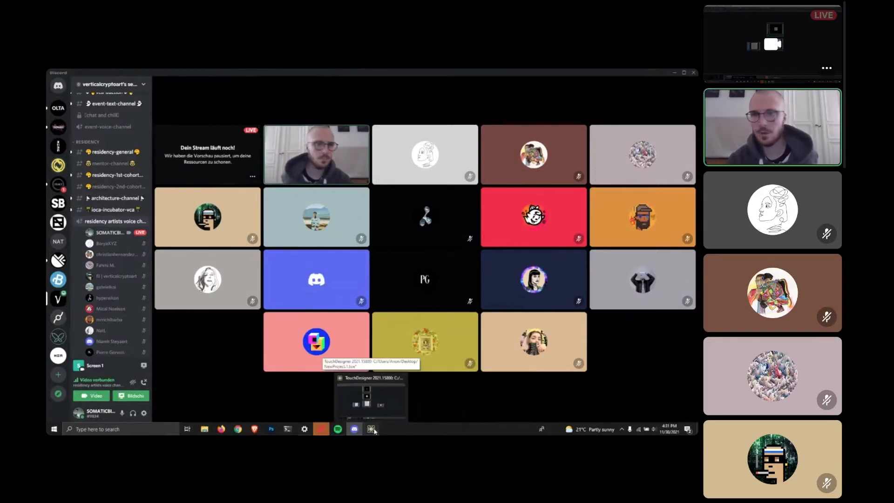
{"action": "left_click", "coordinate": [373, 429]}
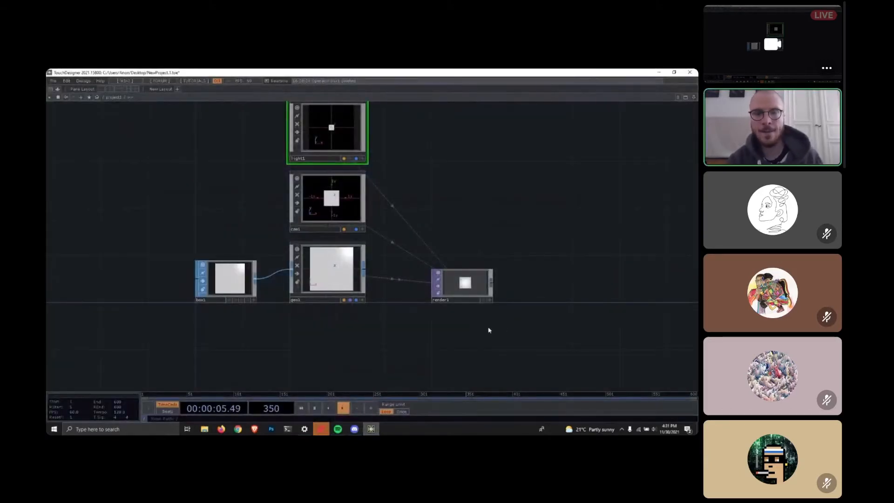
{"action": "left_click_drag", "start_coordinate": [468, 151], "coordinate": [459, 159]}
{"action": "left_click_drag", "start_coordinate": [537, 278], "coordinate": [534, 264]}
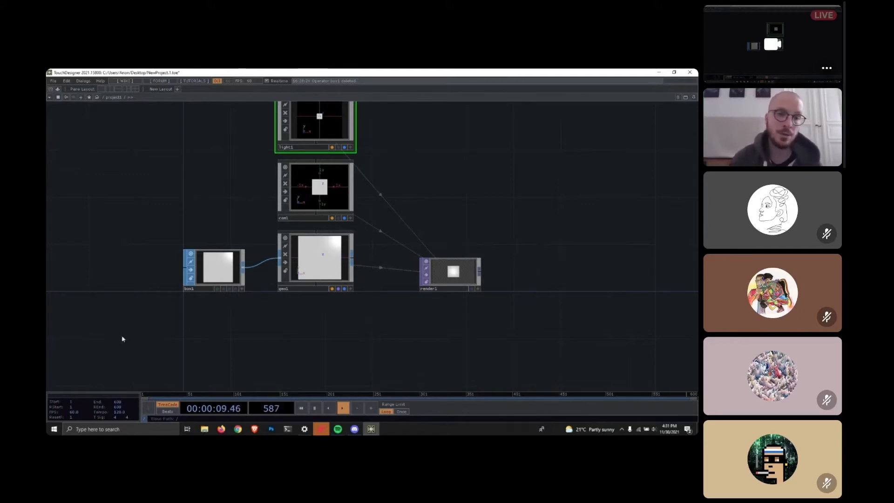
Browse the MAT family of operators for the scene, check the Discord voice channel, and return to the TouchDesigner network.
{"action": "scroll", "coordinate": [239, 275], "scroll_direction": "up", "scroll_amount": 5}
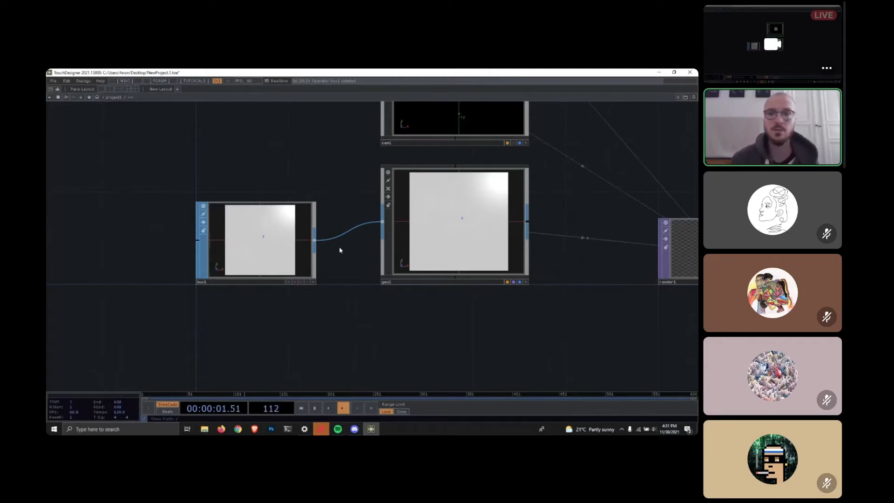
{"action": "double_click", "coordinate": [397, 344]}
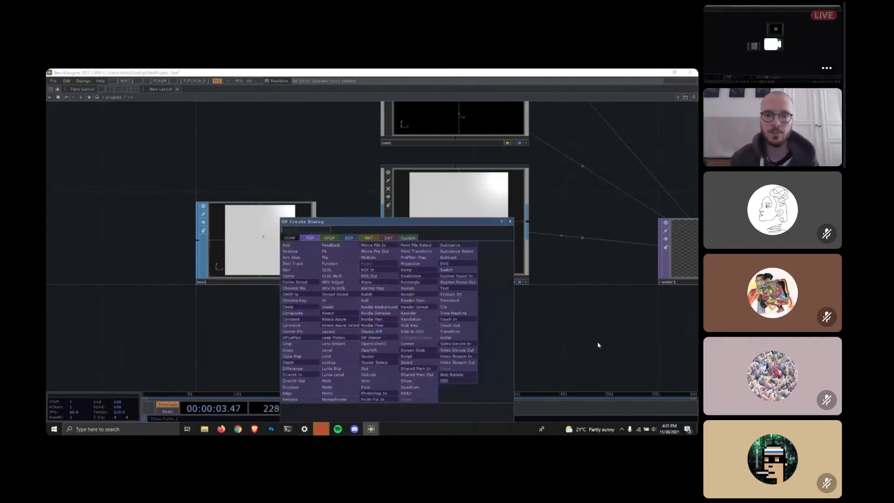
{"action": "left_click", "coordinate": [371, 239]}
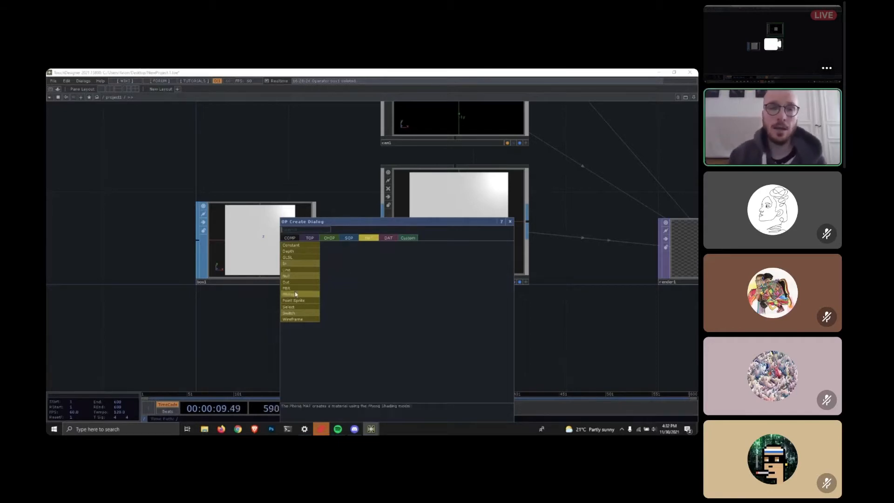
{"action": "left_click", "coordinate": [354, 429]}
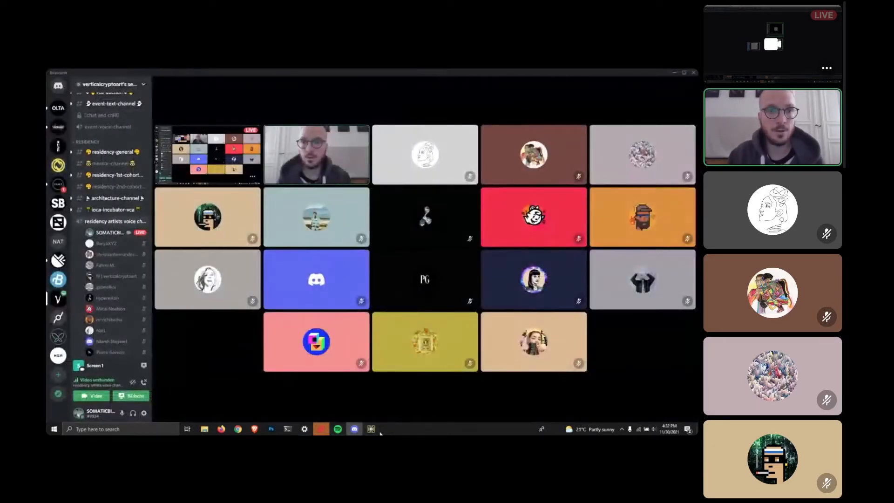
{"action": "left_click", "coordinate": [371, 429]}
Add a Constant MAT directly below the geometry node.
{"action": "key", "text": "Tab"}
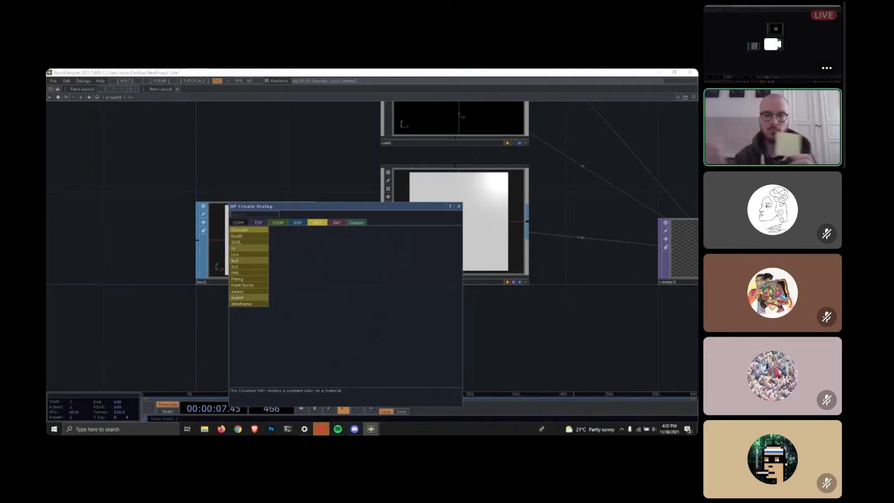
{"action": "left_click", "coordinate": [248, 233]}
{"action": "left_click", "coordinate": [445, 341]}
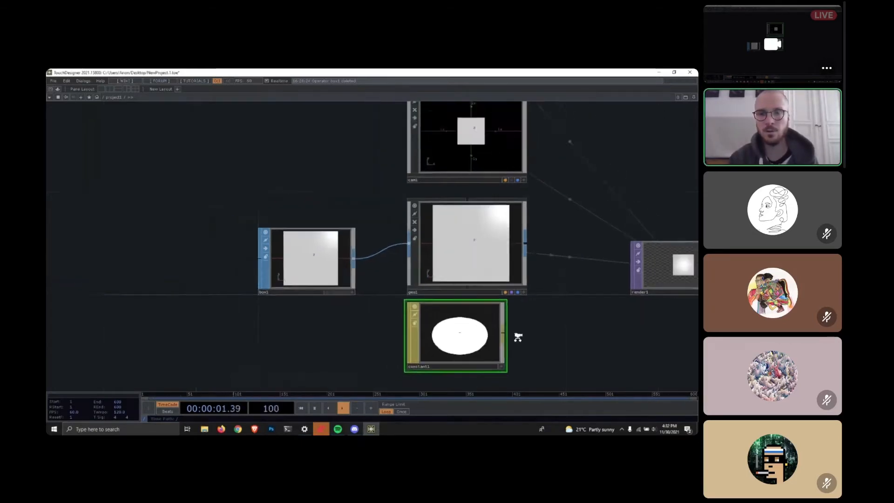
Assign the Constant MAT to the geometry node as its Material parameter.
{"action": "scroll", "coordinate": [517, 337], "scroll_direction": "down", "scroll_amount": 3}
{"action": "left_click_drag", "start_coordinate": [459, 336], "coordinate": [480, 305]}
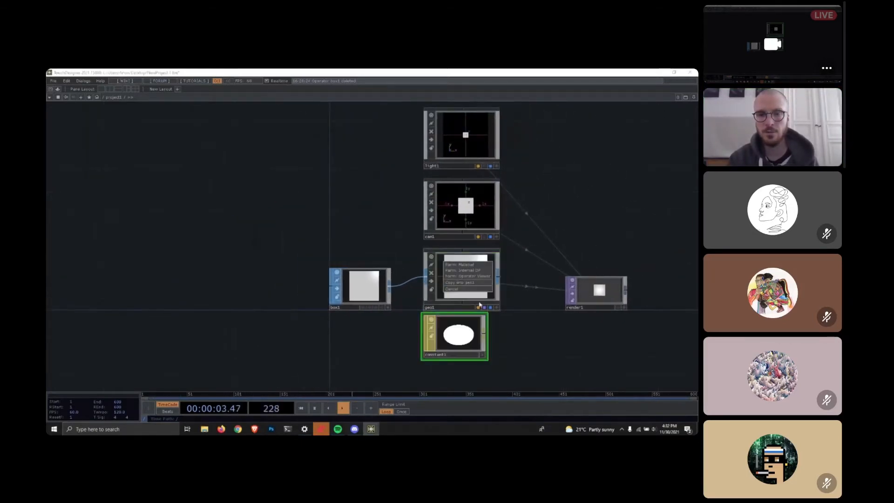
{"action": "left_click", "coordinate": [472, 266]}
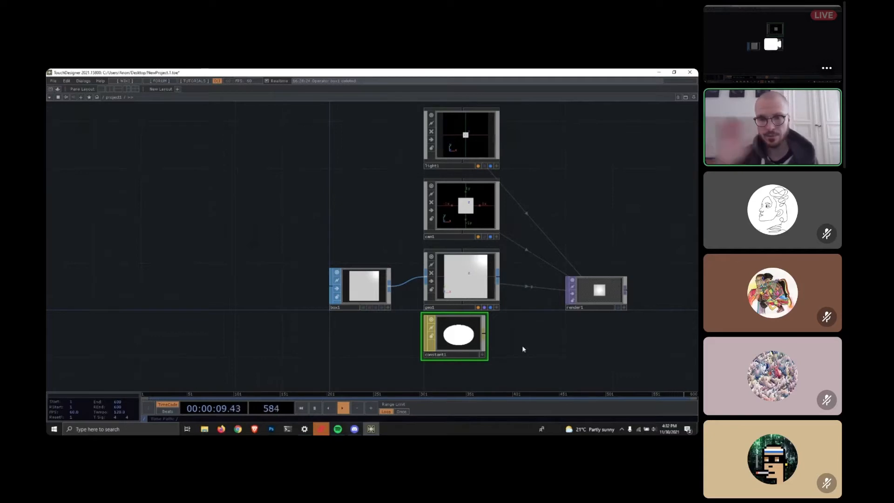
{"action": "scroll", "coordinate": [526, 347], "scroll_direction": "up", "scroll_amount": 2}
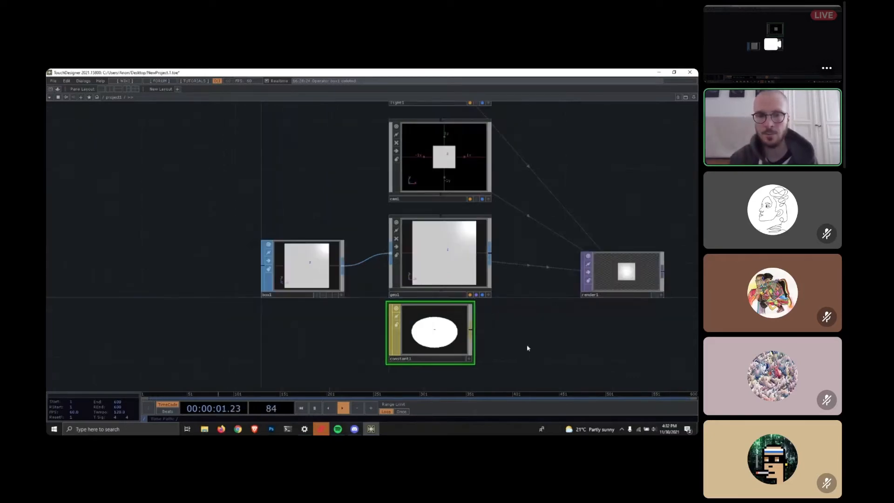
{"action": "left_click_drag", "start_coordinate": [505, 311], "coordinate": [479, 272]}
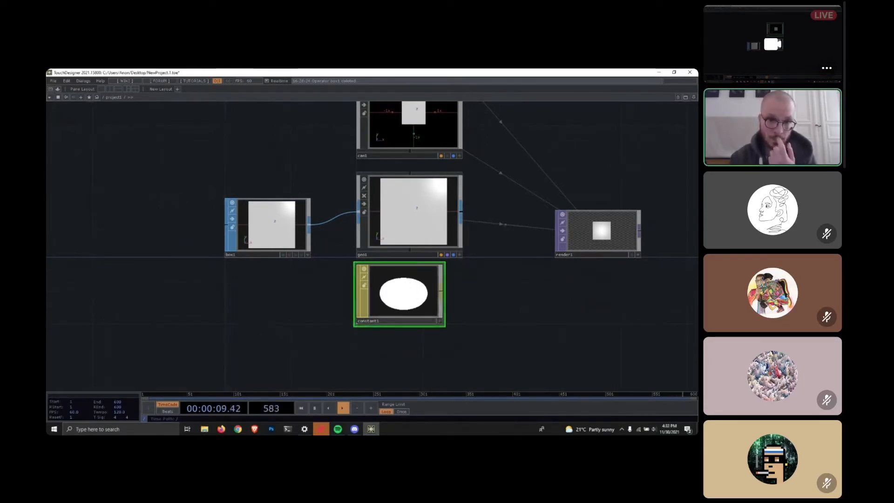
{"action": "left_click_drag", "start_coordinate": [404, 293], "coordinate": [402, 225]}
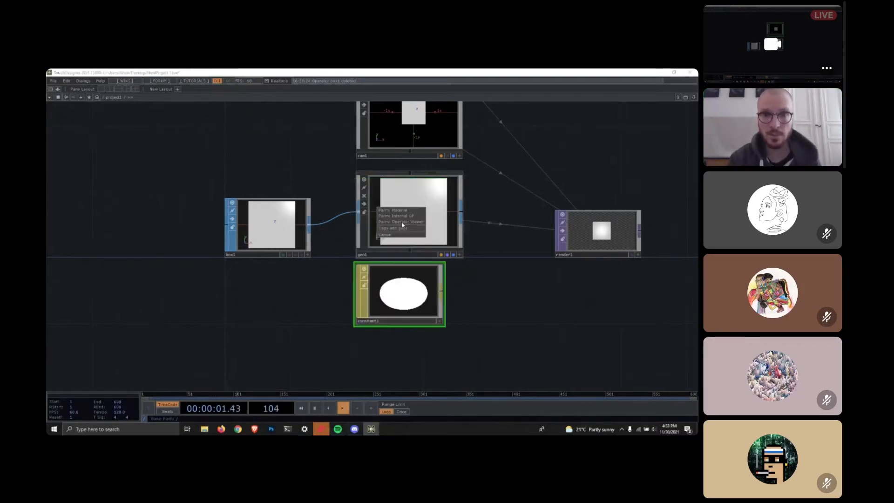
{"action": "left_click", "coordinate": [413, 213]}
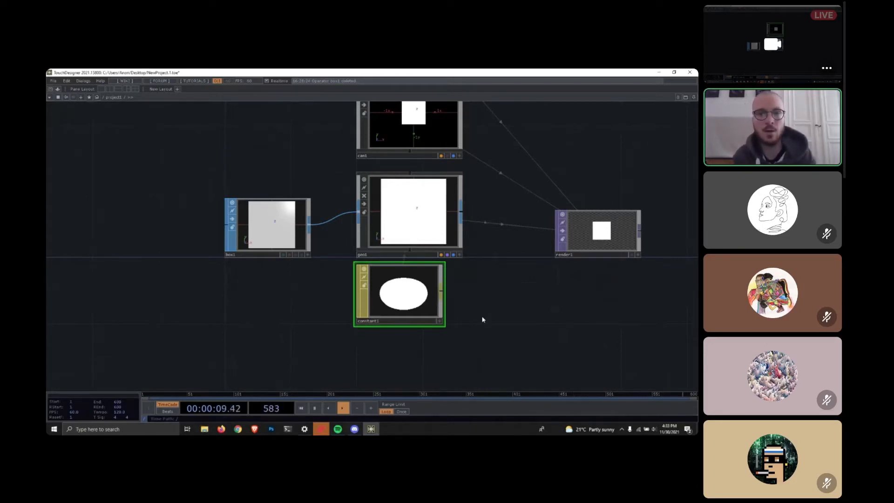
Examine how the Render TOP displays the box with the constant material applied.
{"action": "left_click_drag", "start_coordinate": [557, 309], "coordinate": [427, 305]}
{"action": "scroll", "coordinate": [495, 242], "scroll_direction": "up", "scroll_amount": 5}
{"action": "scroll", "coordinate": [399, 242], "scroll_direction": "down", "scroll_amount": 6}
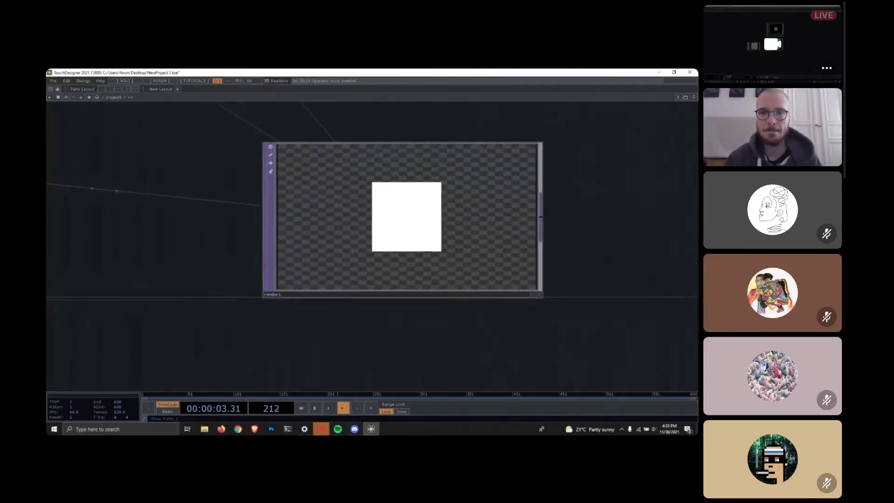
{"action": "scroll", "coordinate": [398, 243], "scroll_direction": "up", "scroll_amount": 3}
{"action": "scroll", "coordinate": [401, 236], "scroll_direction": "up", "scroll_amount": 2}
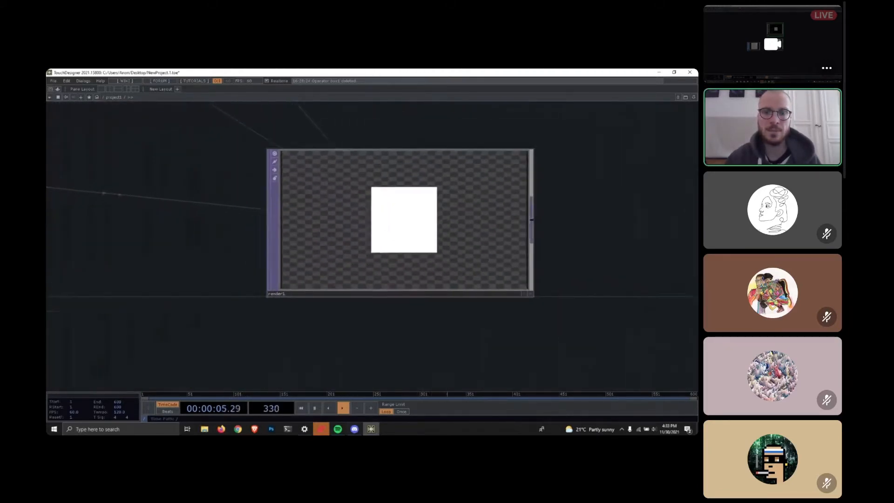
{"action": "scroll", "coordinate": [400, 235], "scroll_direction": "down", "scroll_amount": 5}
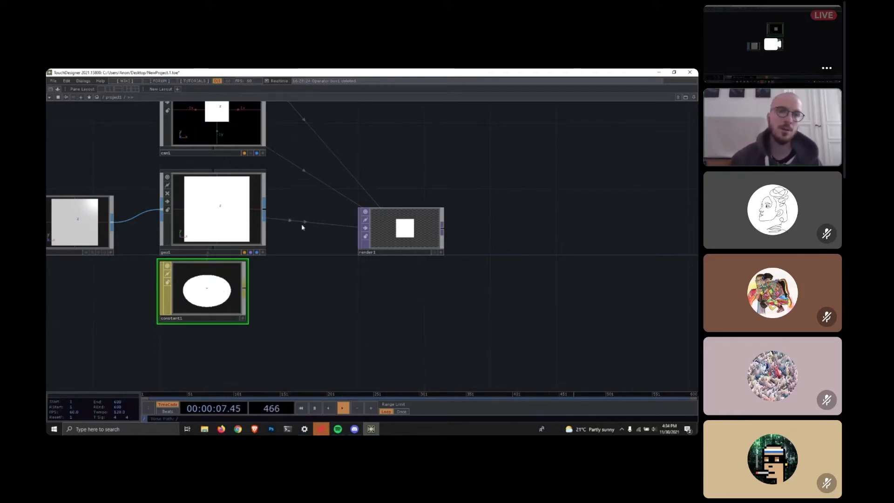
Set the Constant MAT's color to pure red, with RGB values 1, 0, 0.
{"action": "scroll", "coordinate": [130, 313], "scroll_direction": "up", "scroll_amount": 3}
{"action": "scroll", "coordinate": [129, 313], "scroll_direction": "up", "scroll_amount": 1}
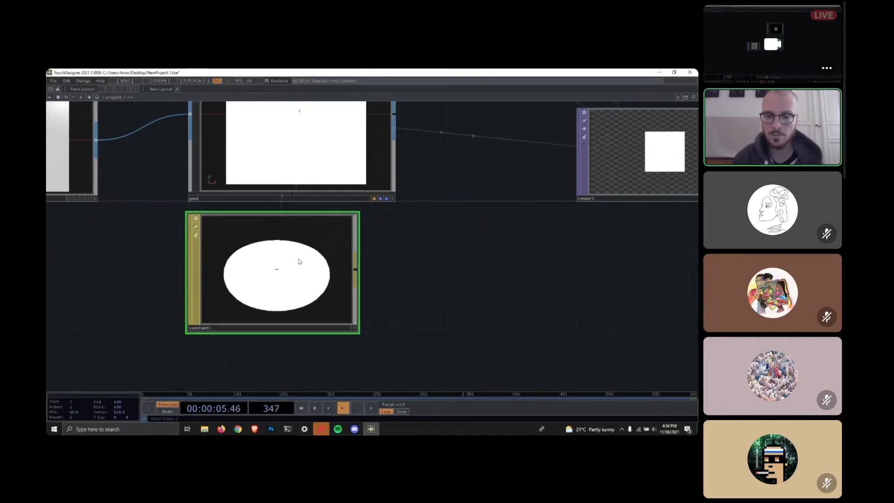
{"action": "key", "text": "p"}
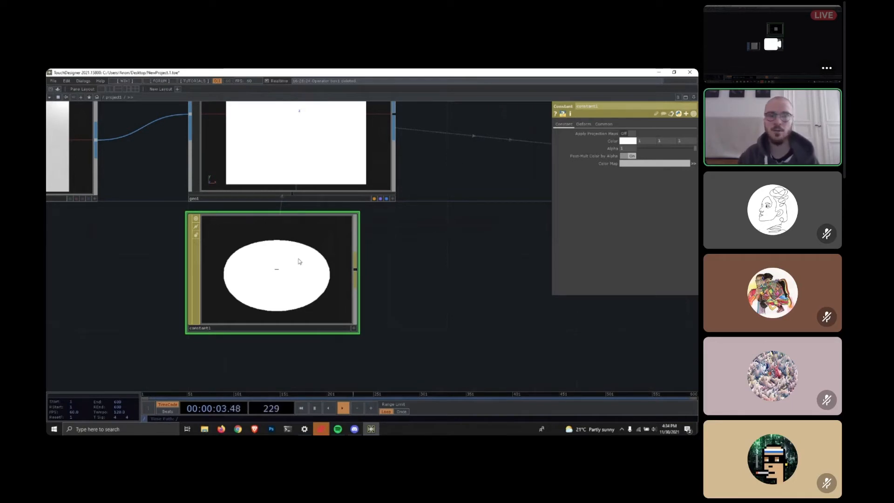
{"action": "left_click", "coordinate": [628, 141]}
{"action": "left_click", "coordinate": [621, 112]}
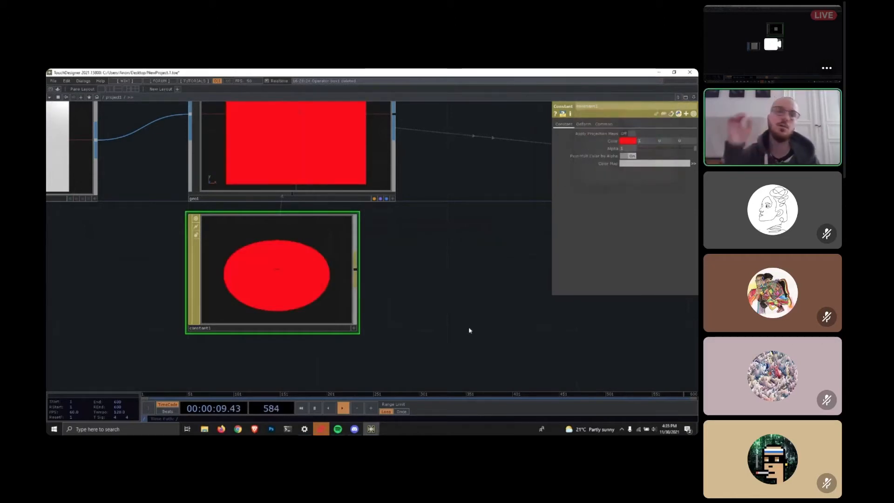
Check the recolored box in the Render TOP and delete the Constant MAT below the geometry node.
{"action": "scroll", "coordinate": [471, 342], "scroll_direction": "down", "scroll_amount": 3}
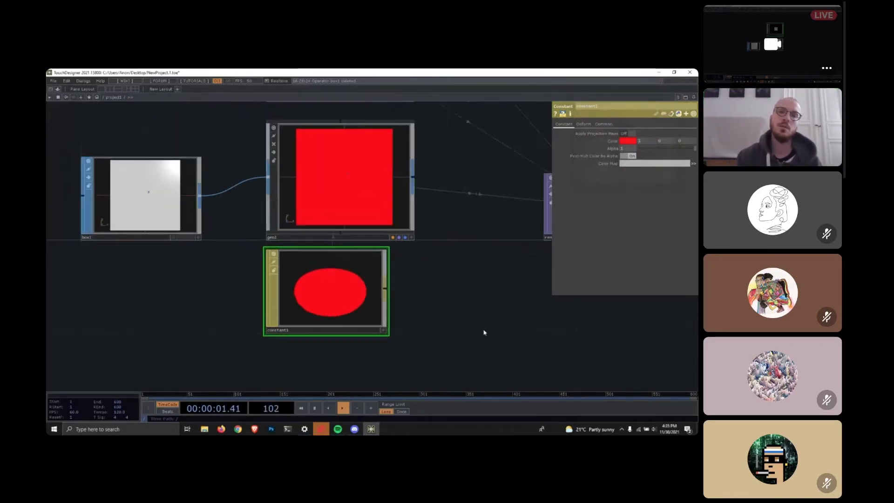
{"action": "left_click_drag", "start_coordinate": [483, 331], "coordinate": [166, 356]}
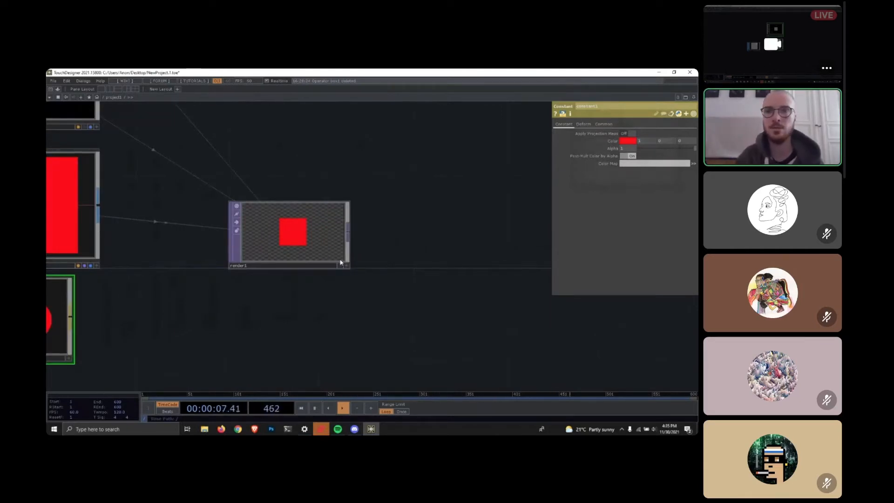
{"action": "left_click_drag", "start_coordinate": [183, 326], "coordinate": [347, 318]}
{"action": "scroll", "coordinate": [311, 312], "scroll_direction": "down", "scroll_amount": 3}
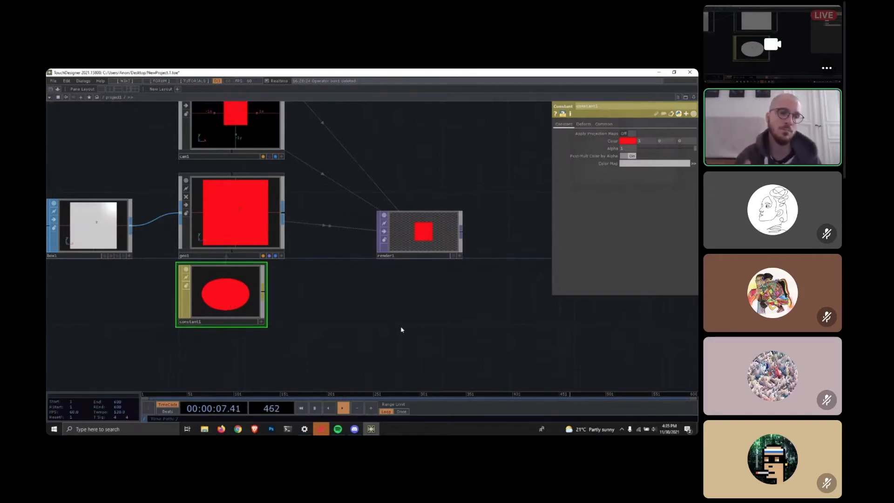
{"action": "left_click_drag", "start_coordinate": [355, 307], "coordinate": [388, 304]}
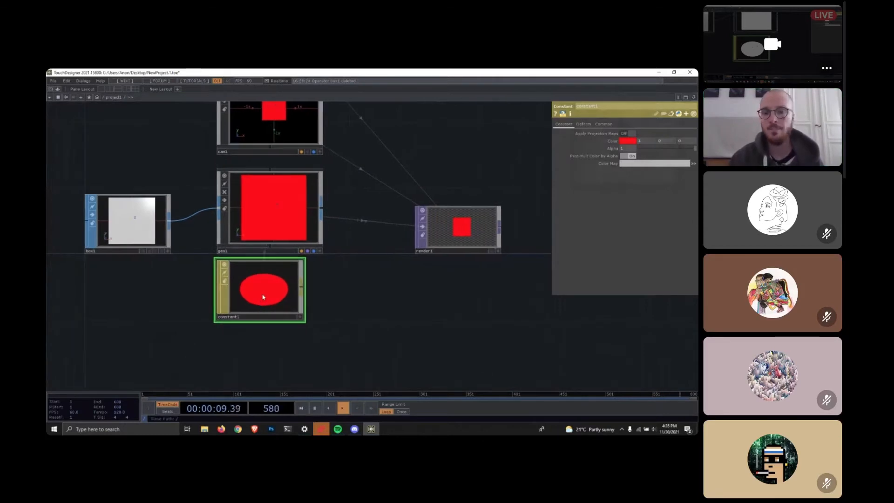
{"action": "key", "text": "Delete"}
Add a Line MAT directly below the geometry node.
{"action": "key", "text": "Tab"}
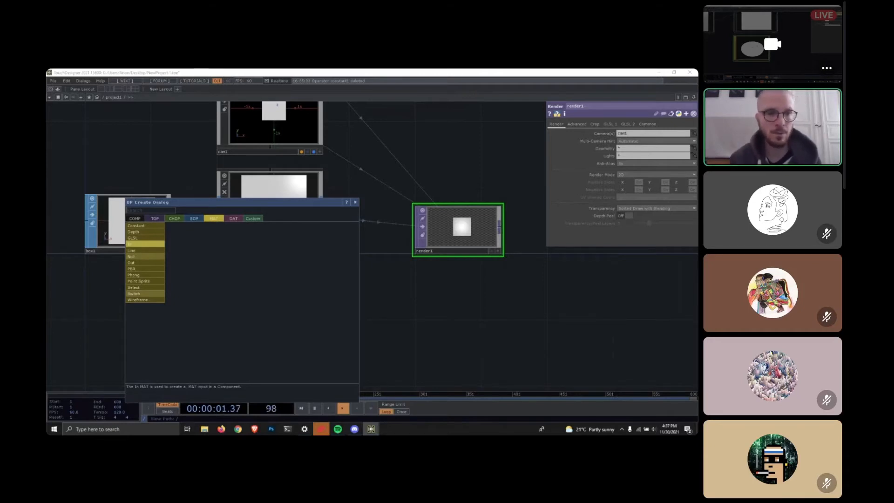
{"action": "left_click", "coordinate": [134, 254]}
{"action": "left_click", "coordinate": [264, 299]}
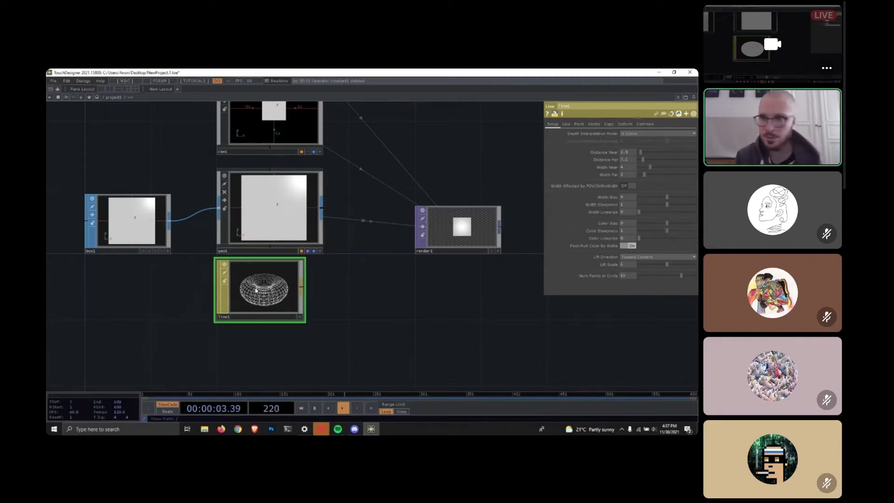
Assign the Line MAT to the geometry node as its Material and inspect the box in the geometry viewer.
{"action": "left_click_drag", "start_coordinate": [265, 268], "coordinate": [264, 209]}
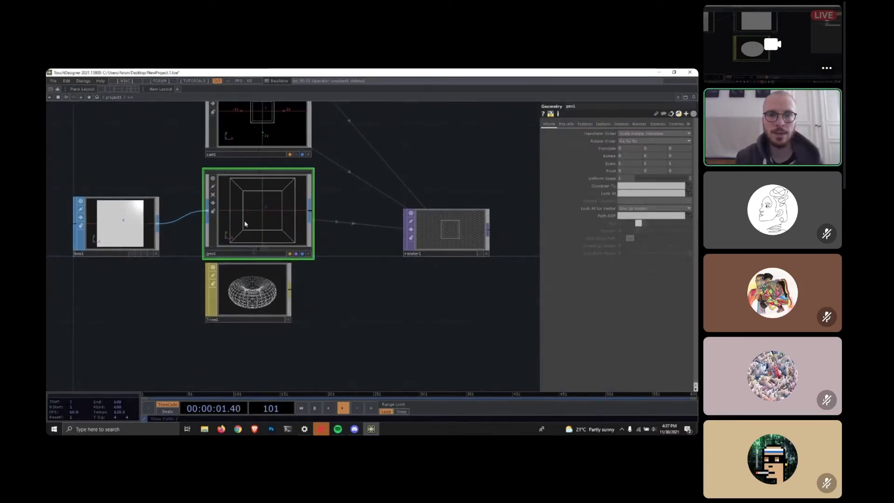
{"action": "scroll", "coordinate": [244, 222], "scroll_direction": "up", "scroll_amount": 5}
{"action": "left_click_drag", "start_coordinate": [446, 294], "coordinate": [485, 284]}
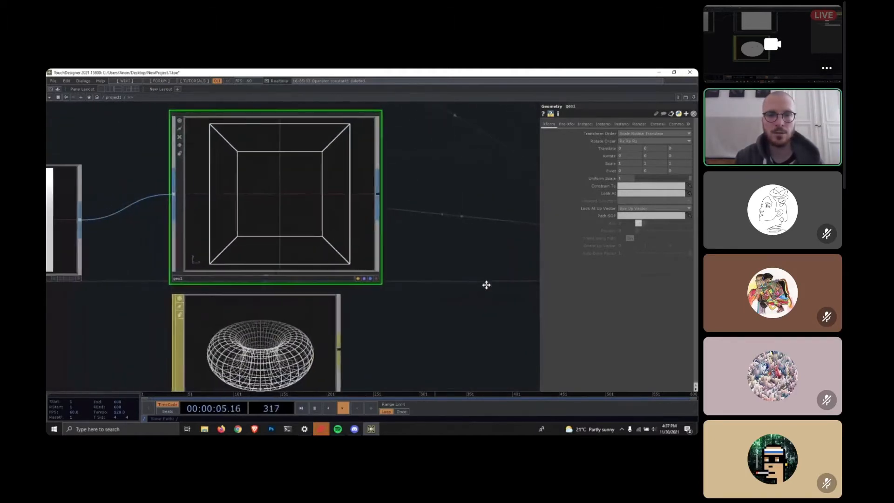
{"action": "scroll", "coordinate": [432, 289], "scroll_direction": "down", "scroll_amount": 3}
{"action": "left_click_drag", "start_coordinate": [454, 317], "coordinate": [422, 324]}
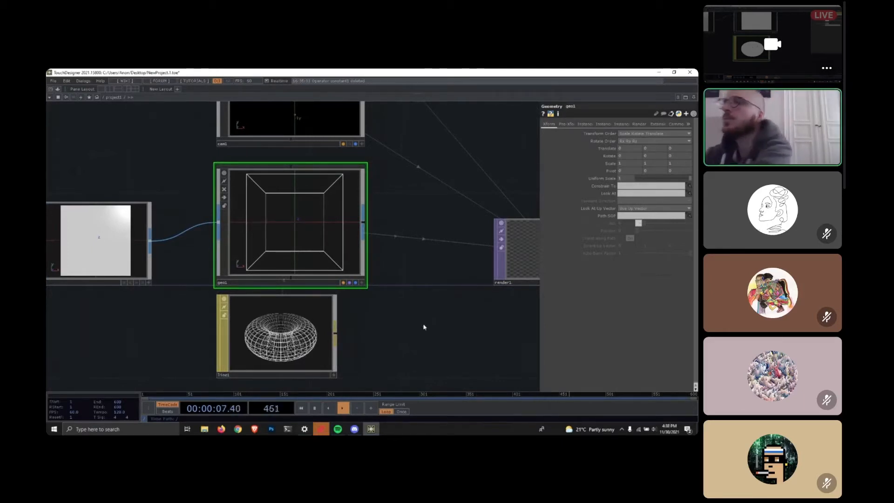
Activate the Line MAT's viewer and rotate its torus preview to examine the wireframe look from another angle.
{"action": "left_click", "coordinate": [307, 336]}
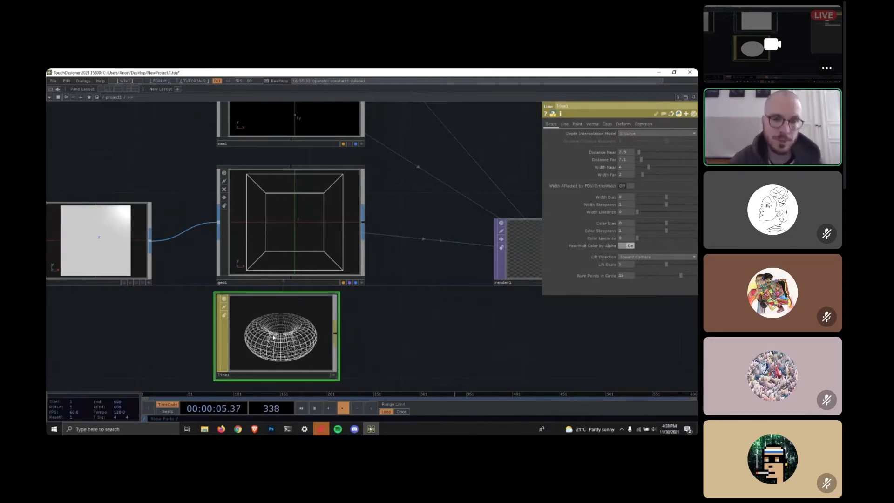
{"action": "scroll", "coordinate": [231, 380], "scroll_direction": "up", "scroll_amount": 5}
{"action": "left_click_drag", "start_coordinate": [538, 355], "coordinate": [510, 301]}
{"action": "scroll", "coordinate": [286, 270], "scroll_direction": "up", "scroll_amount": 3}
{"action": "left_click", "coordinate": [483, 345]}
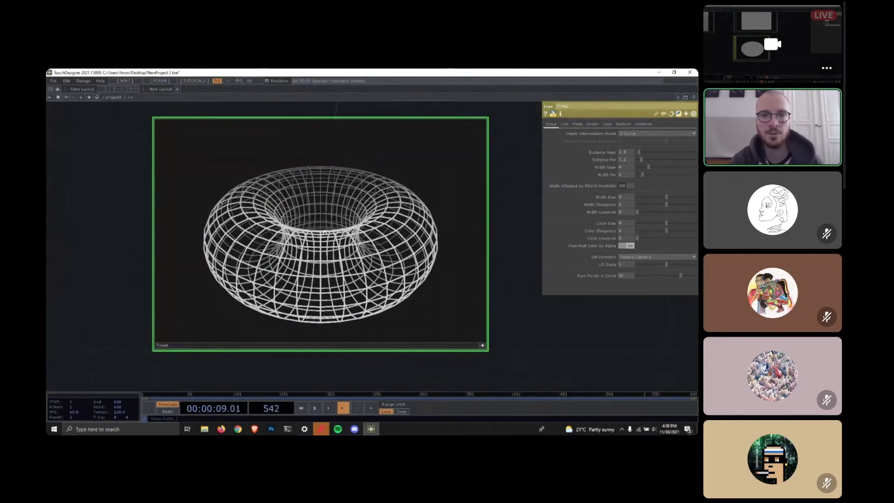
{"action": "left_click_drag", "start_coordinate": [354, 217], "coordinate": [569, 310]}
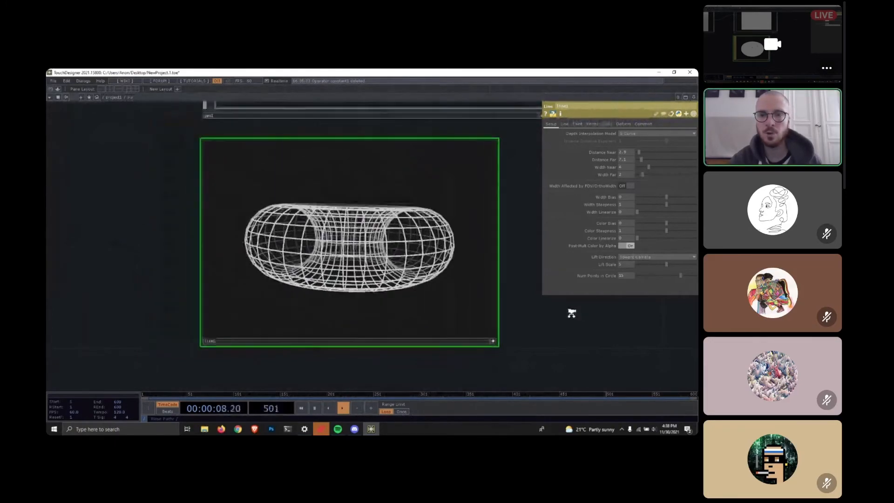
{"action": "scroll", "coordinate": [599, 333], "scroll_direction": "down", "scroll_amount": 5}
{"action": "scroll", "coordinate": [599, 333], "scroll_direction": "up", "scroll_amount": 1}
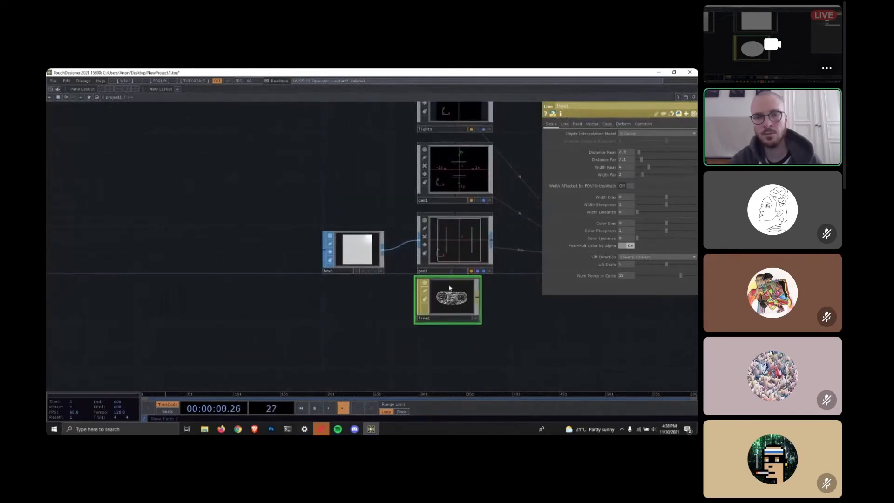
Compare the Line MAT with the geometry preview and delete the Line MAT from the network.
{"action": "scroll", "coordinate": [508, 326], "scroll_direction": "up", "scroll_amount": 4}
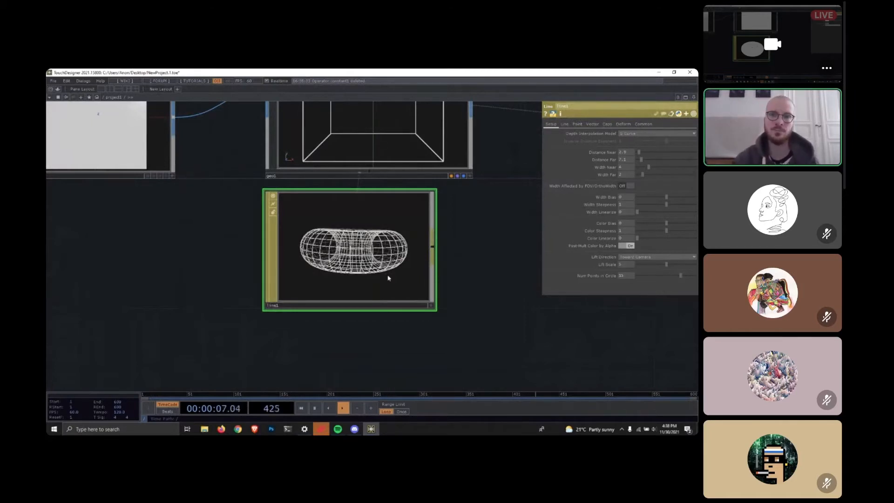
{"action": "left_click_drag", "start_coordinate": [482, 273], "coordinate": [440, 293]}
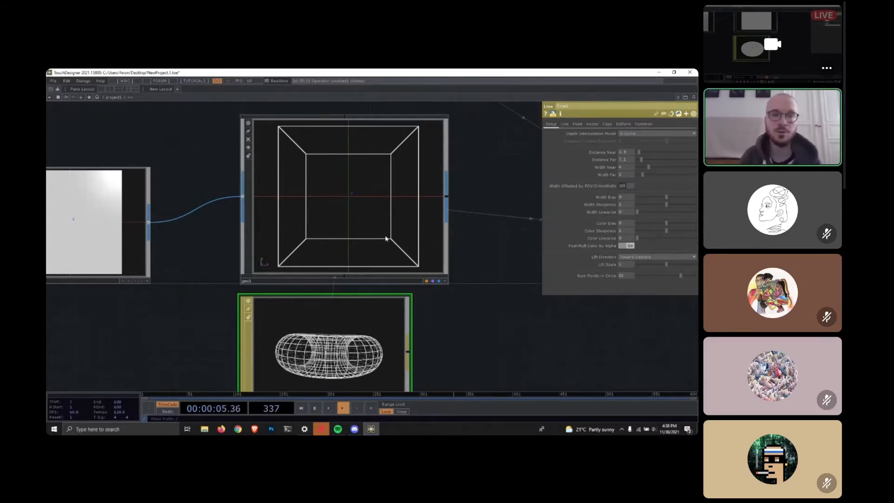
{"action": "scroll", "coordinate": [334, 233], "scroll_direction": "down", "scroll_amount": 5}
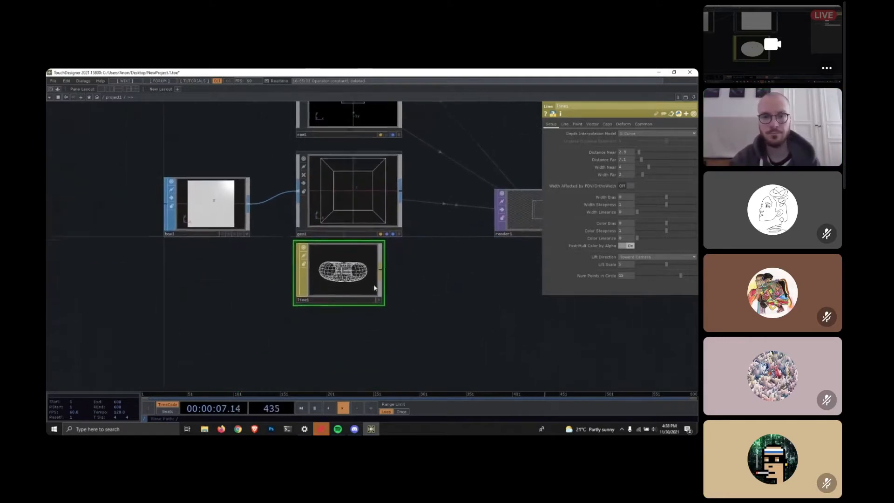
{"action": "key", "text": "Delete"}
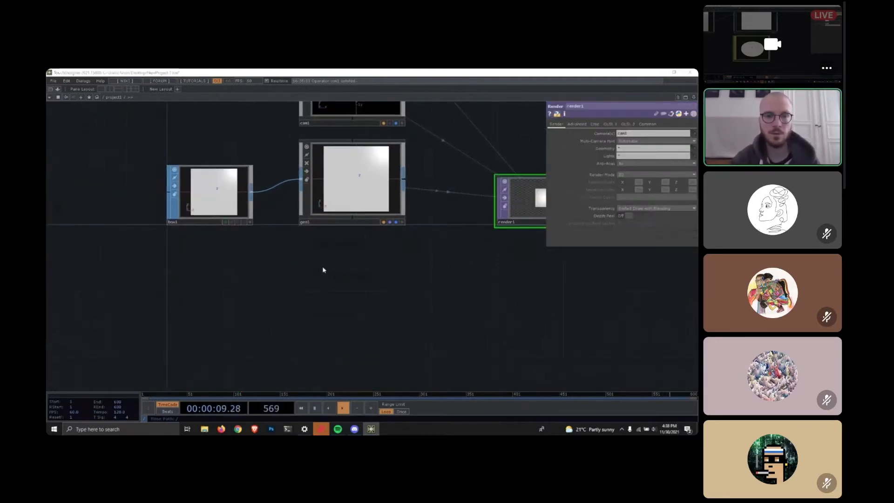
Add a PBR MAT directly below the geometry node and display its Maps parameters.
{"action": "key", "text": "Tab"}
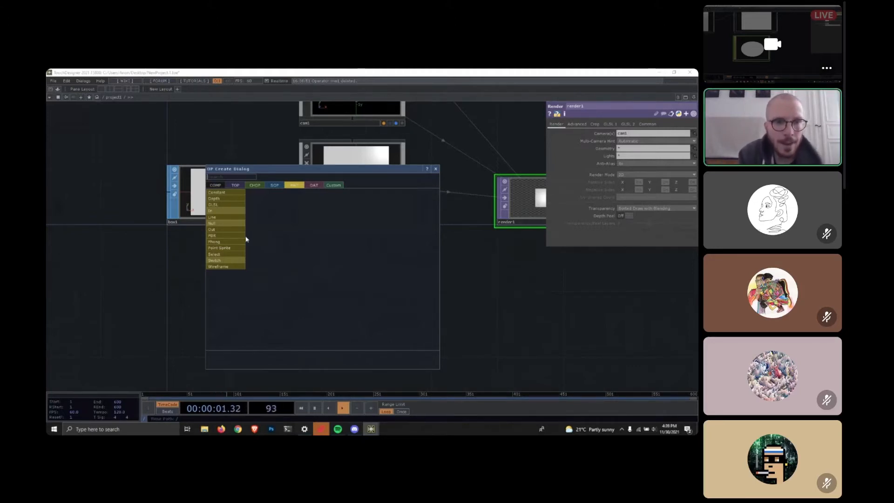
{"action": "left_click", "coordinate": [221, 238]}
{"action": "left_click", "coordinate": [346, 282]}
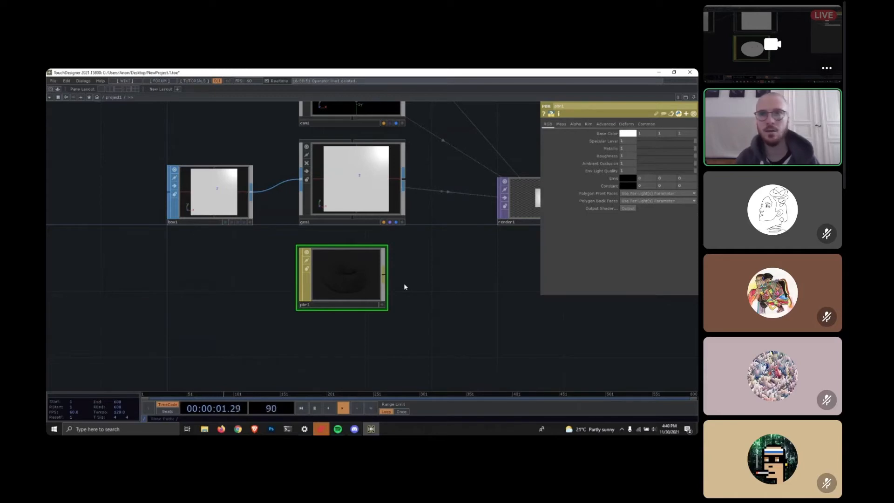
{"action": "left_click", "coordinate": [562, 124]}
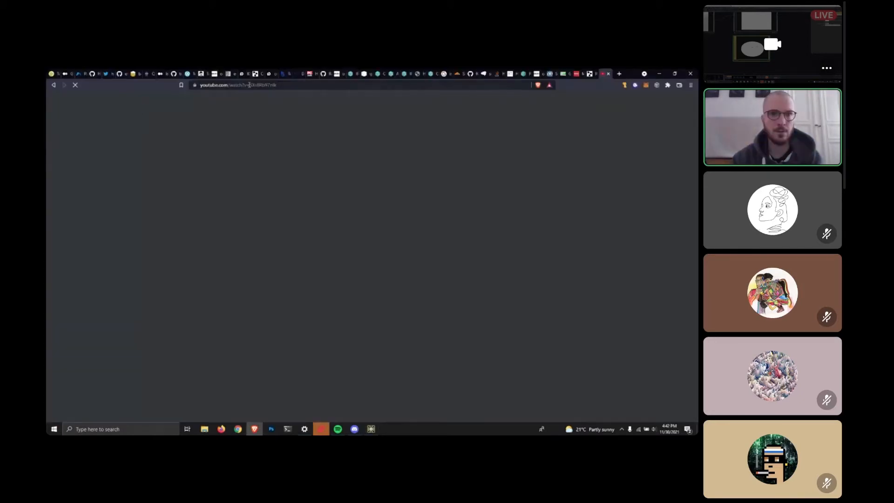
Switch to the web browser, search for "ambient occlusion" and show the image results.
{"action": "left_click", "coordinate": [249, 85]}
{"action": "type", "text": "ambient"}
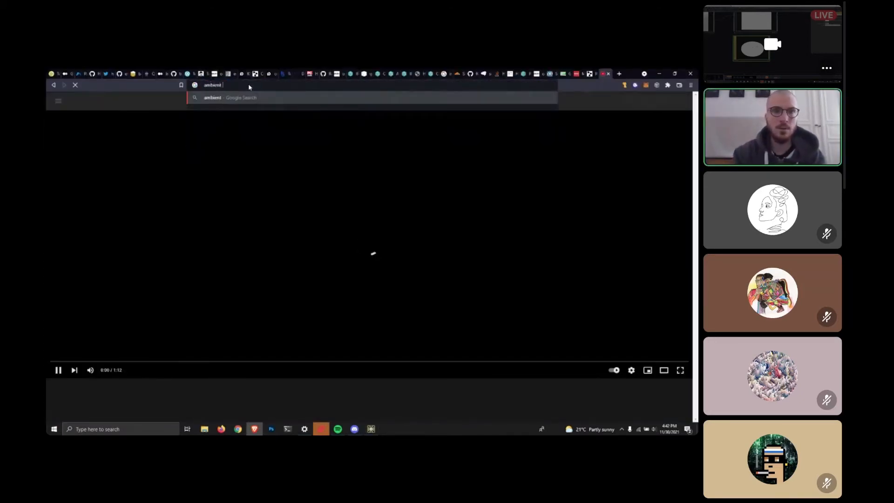
{"action": "type", "text": " occlusion"}
{"action": "key", "text": "Return"}
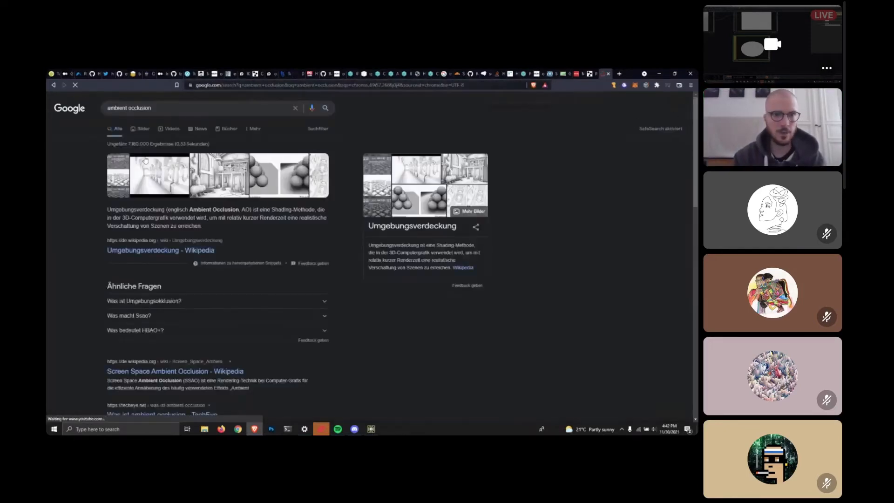
{"action": "left_click", "coordinate": [317, 176]}
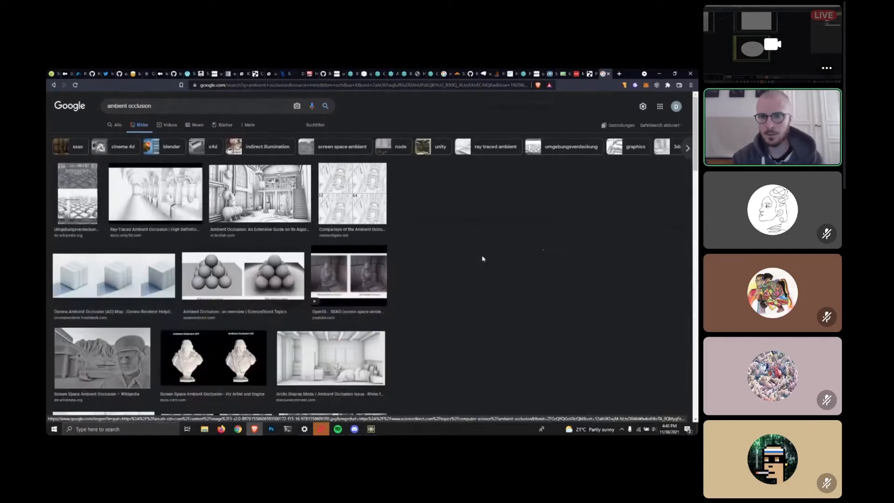
Open the ScienceDirect image comparing stacked spheres and find the same figure in its source article.
{"action": "left_click", "coordinate": [243, 276]}
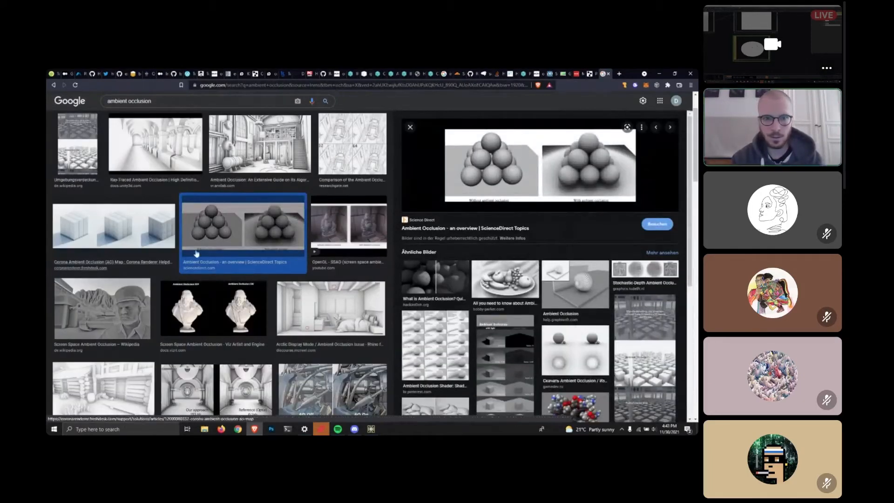
{"action": "left_click", "coordinate": [552, 160]}
{"action": "scroll", "coordinate": [336, 283], "scroll_direction": "down", "scroll_amount": 15}
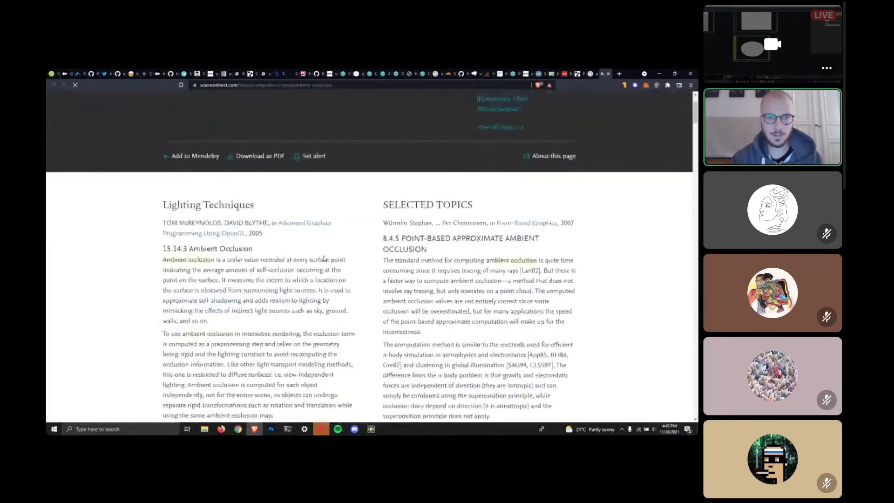
{"action": "scroll", "coordinate": [360, 259], "scroll_direction": "up", "scroll_amount": 5}
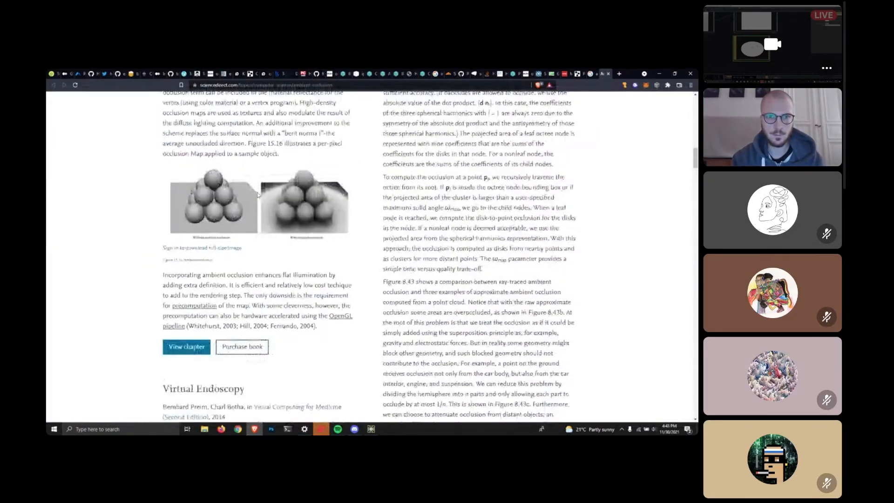
Open the article's sphere comparison figure in its own tab, enlarge it and dismiss the browser notification.
{"action": "right_click", "coordinate": [246, 199]}
{"action": "left_click", "coordinate": [270, 206]}
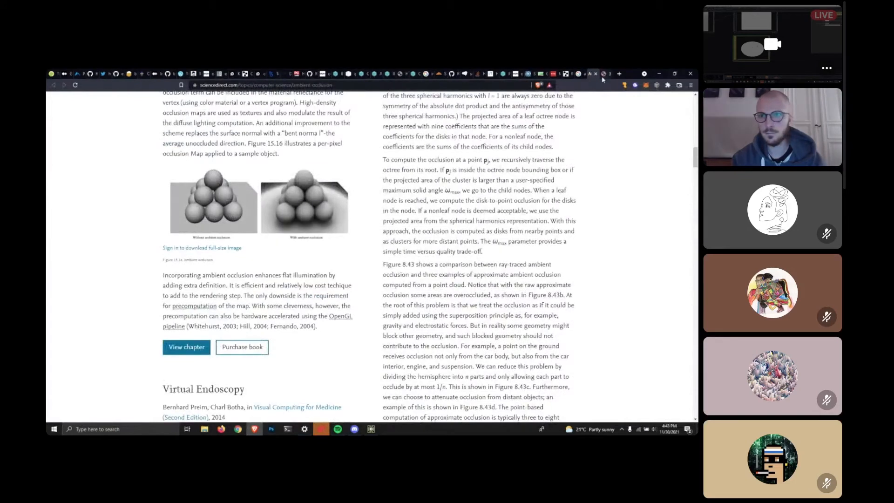
{"action": "left_click", "coordinate": [602, 77]}
{"action": "scroll", "coordinate": [418, 269], "scroll_direction": "up", "scroll_amount": 6, "text": "ctrl"}
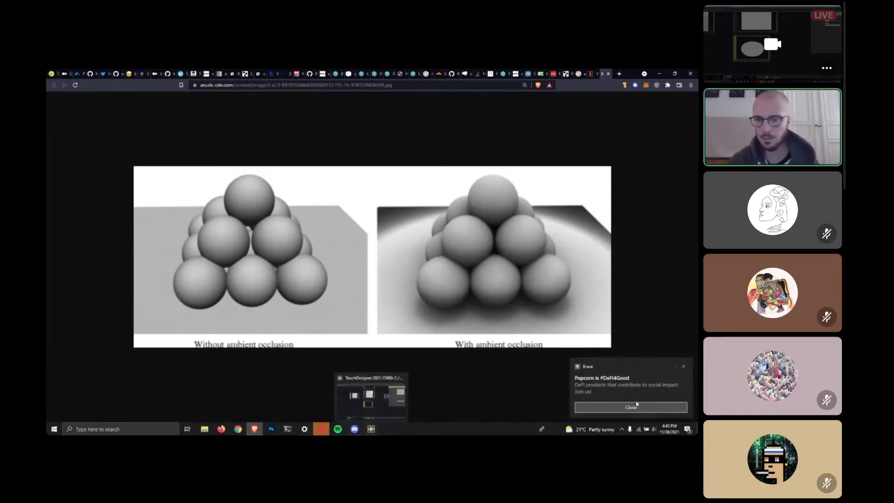
{"action": "left_click", "coordinate": [621, 408]}
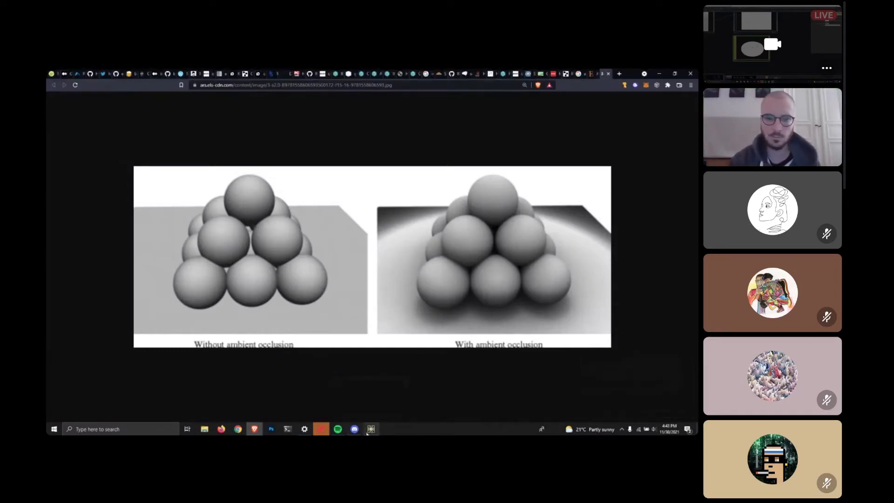
Switch back to TouchDesigner, check the Discord voice call and return to the TouchDesigner network.
{"action": "left_click", "coordinate": [371, 429]}
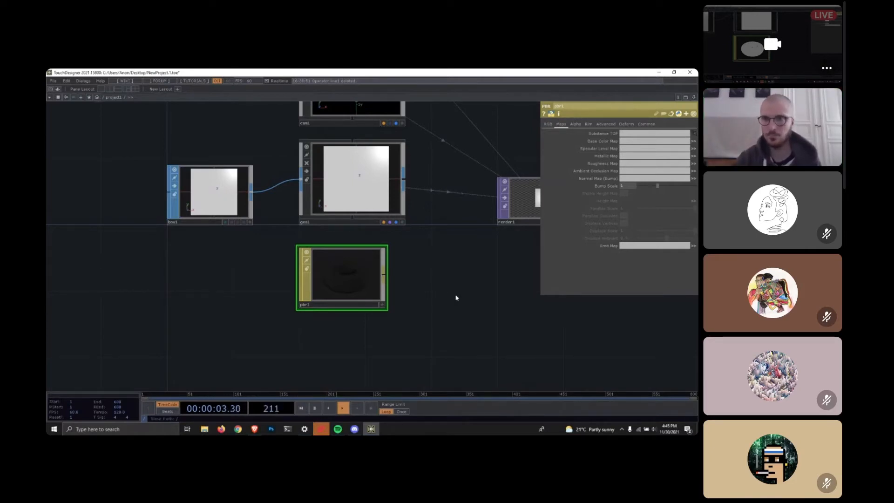
{"action": "scroll", "coordinate": [383, 290], "scroll_direction": "down", "scroll_amount": 3}
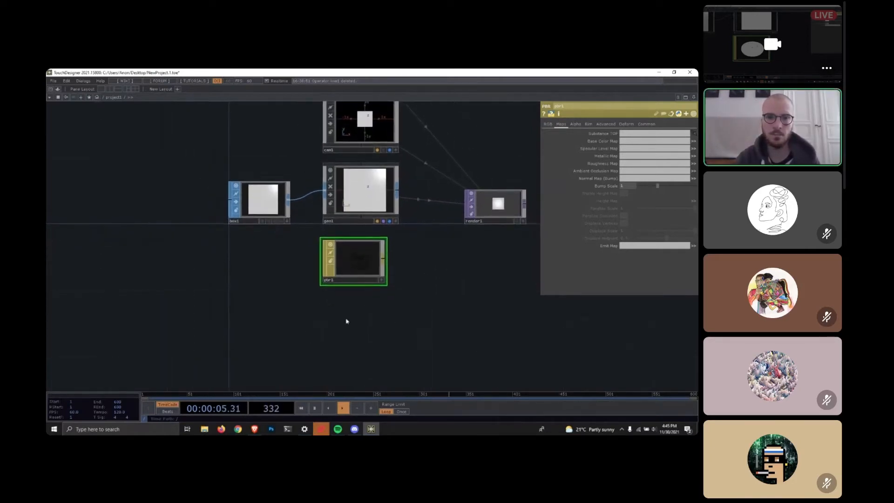
{"action": "left_click", "coordinate": [355, 428]}
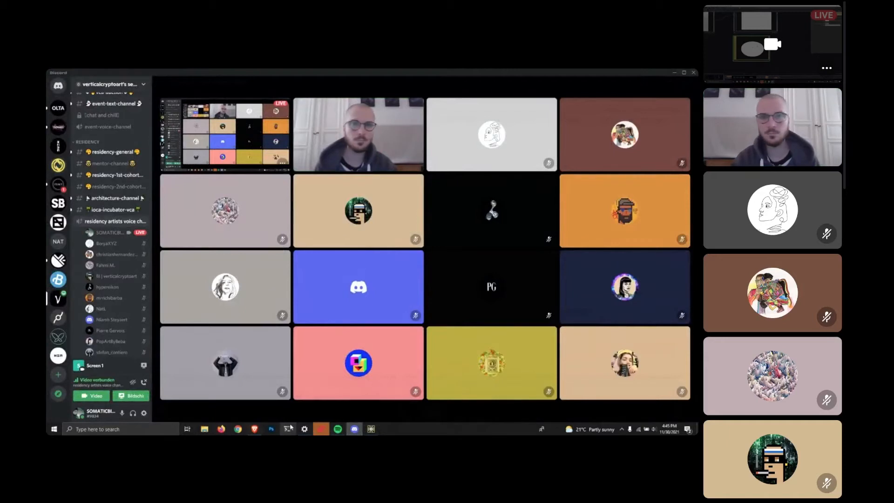
{"action": "left_click", "coordinate": [371, 429]}
Delete the PBR MAT and add a Phong MAT in its place below the geometry node.
{"action": "scroll", "coordinate": [371, 259], "scroll_direction": "up", "scroll_amount": 5}
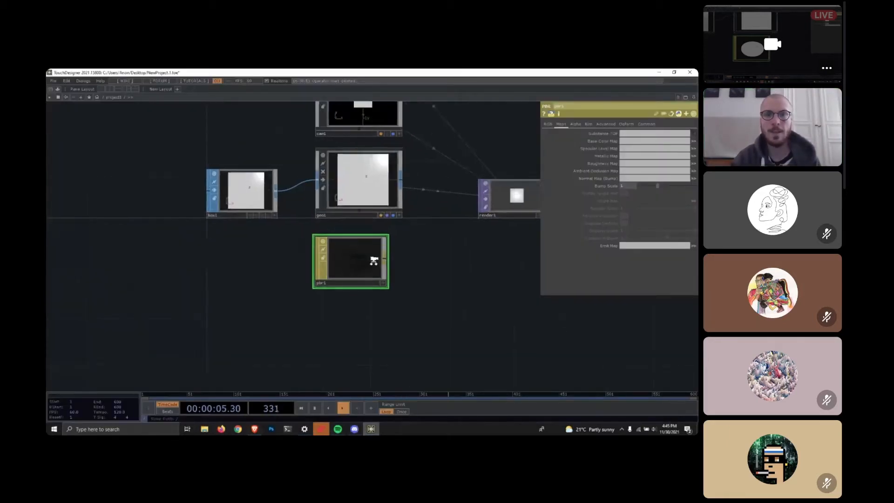
{"action": "key", "text": "Delete"}
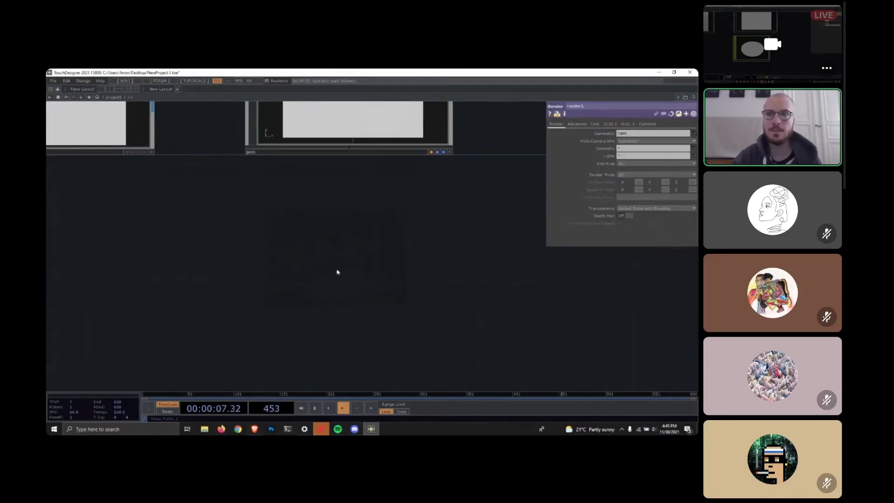
{"action": "key", "text": "Tab"}
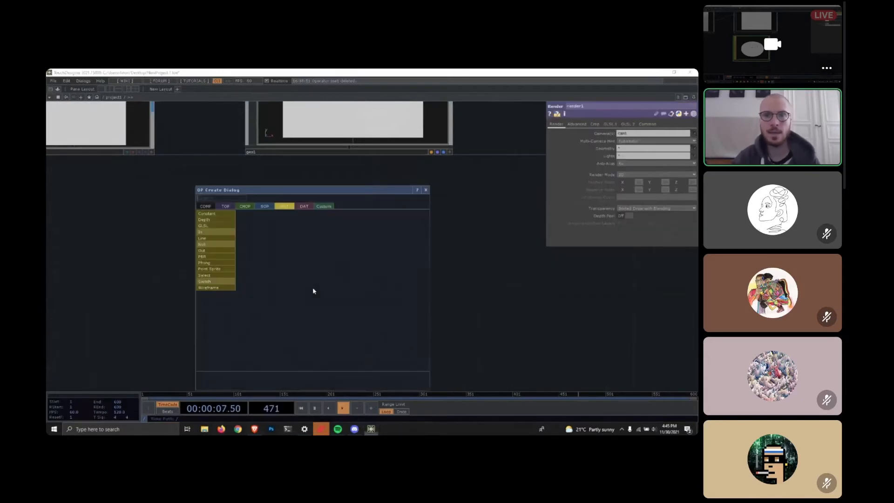
{"action": "left_click", "coordinate": [207, 262]}
{"action": "left_click", "coordinate": [331, 259]}
{"action": "scroll", "coordinate": [393, 269], "scroll_direction": "down", "scroll_amount": 2}
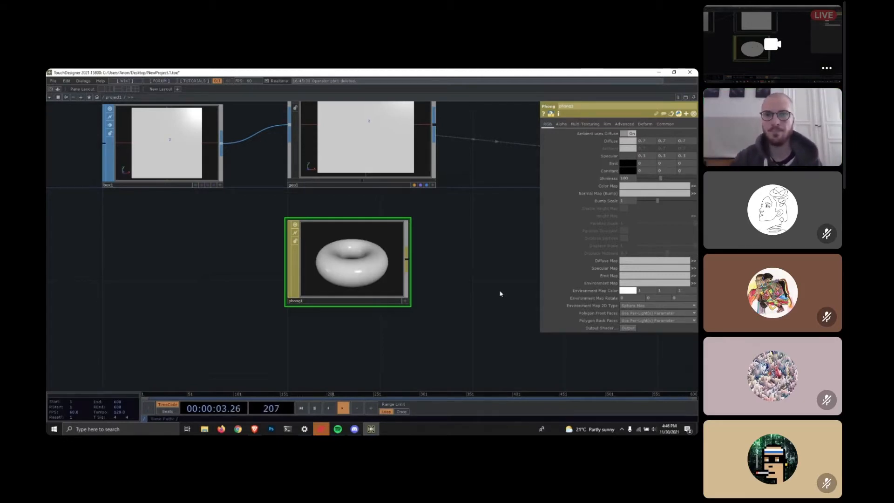
Assign the Phong MAT to the geometry node as its Material and inspect the geometry and render previews.
{"action": "scroll", "coordinate": [426, 254], "scroll_direction": "down", "scroll_amount": 2}
{"action": "left_click_drag", "start_coordinate": [514, 240], "coordinate": [490, 262]}
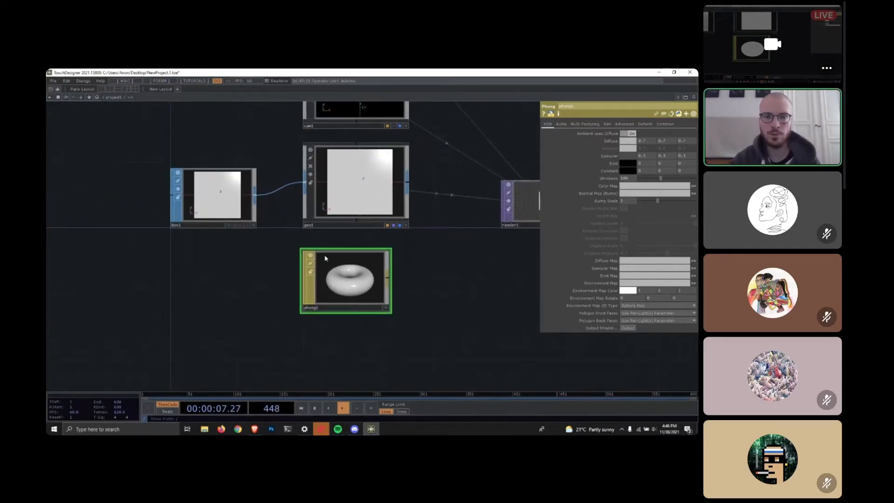
{"action": "left_click_drag", "start_coordinate": [341, 290], "coordinate": [345, 195]}
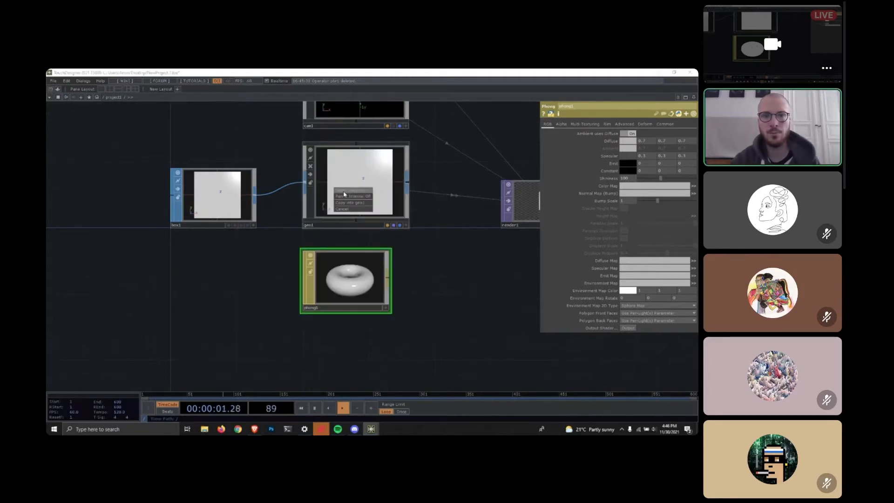
{"action": "left_click", "coordinate": [343, 192]}
{"action": "scroll", "coordinate": [379, 315], "scroll_direction": "up", "scroll_amount": 3}
{"action": "left_click_drag", "start_coordinate": [379, 313], "coordinate": [152, 370]}
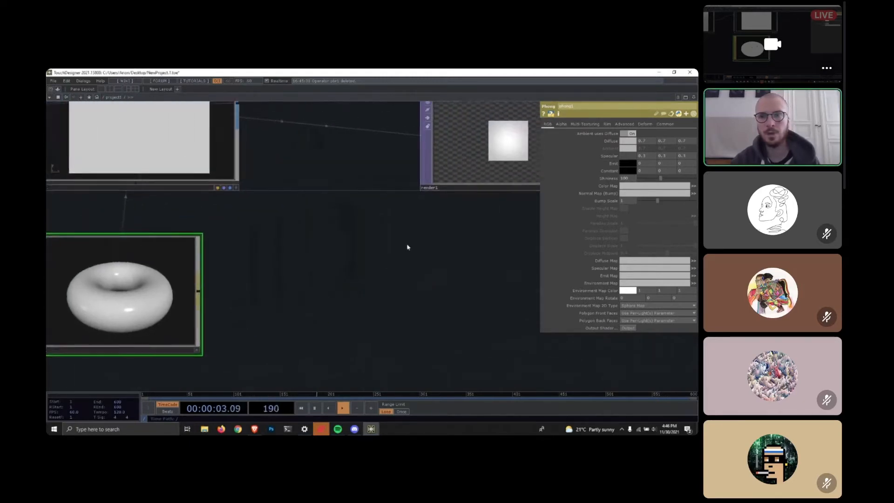
{"action": "scroll", "coordinate": [405, 247], "scroll_direction": "down", "scroll_amount": 3}
{"action": "left_click_drag", "start_coordinate": [410, 262], "coordinate": [376, 298]}
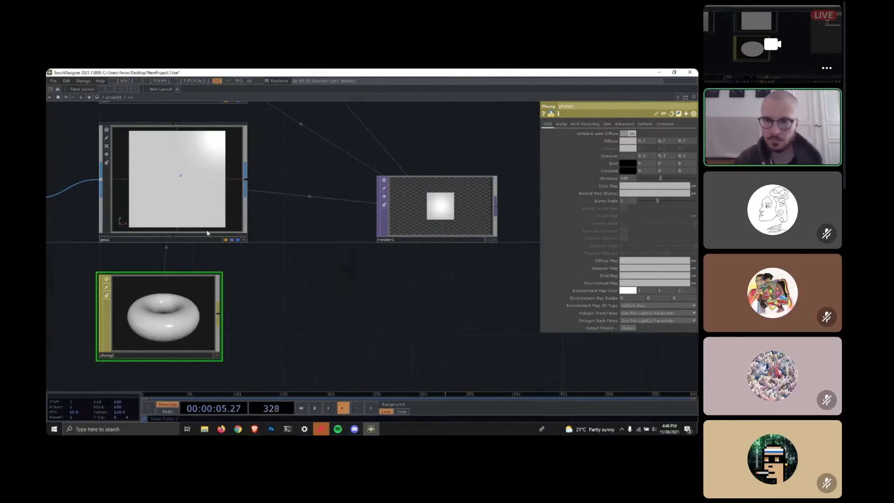
Move the Phong MAT up so it sits close beneath the geometry node.
{"action": "scroll", "coordinate": [228, 251], "scroll_direction": "down", "scroll_amount": 2}
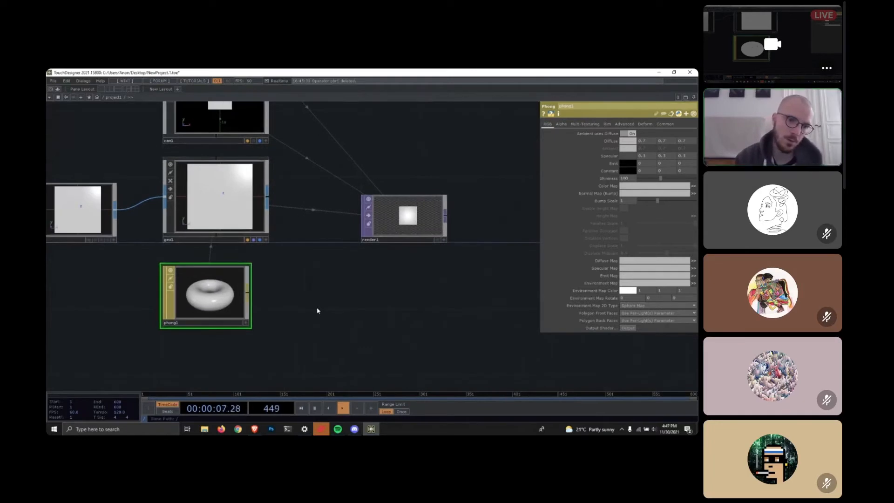
{"action": "left_click_drag", "start_coordinate": [186, 286], "coordinate": [186, 272]}
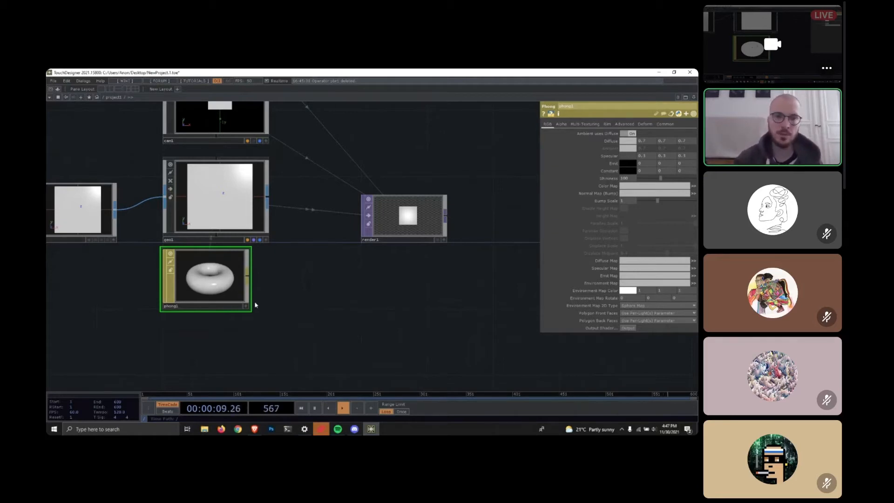
{"action": "left_click_drag", "start_coordinate": [250, 314], "coordinate": [340, 309]}
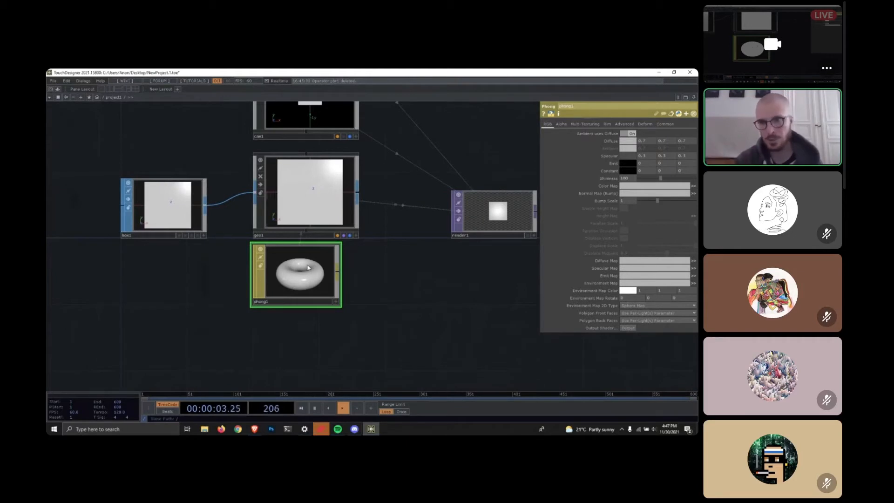
{"action": "scroll", "coordinate": [495, 146], "scroll_direction": "up", "scroll_amount": 2}
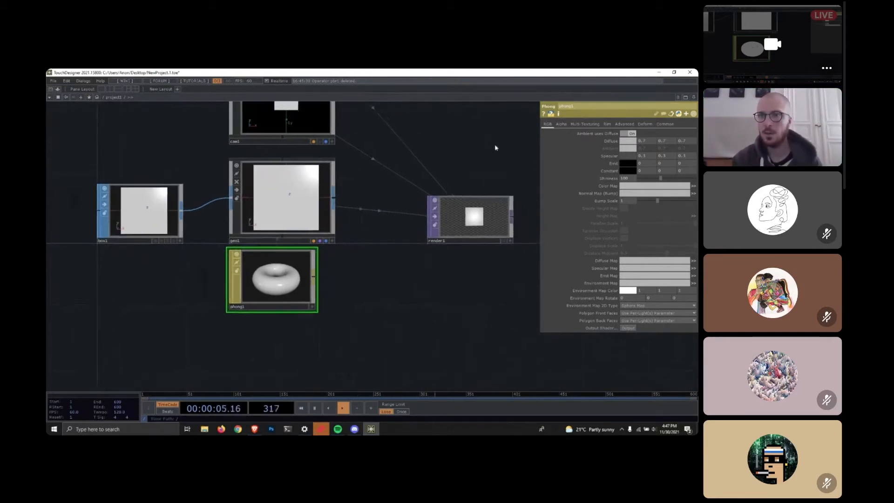
Try red as the Phong MAT's Diffuse color, sample other hues and settle on a bluish violet.
{"action": "scroll", "coordinate": [235, 294], "scroll_direction": "up", "scroll_amount": 4}
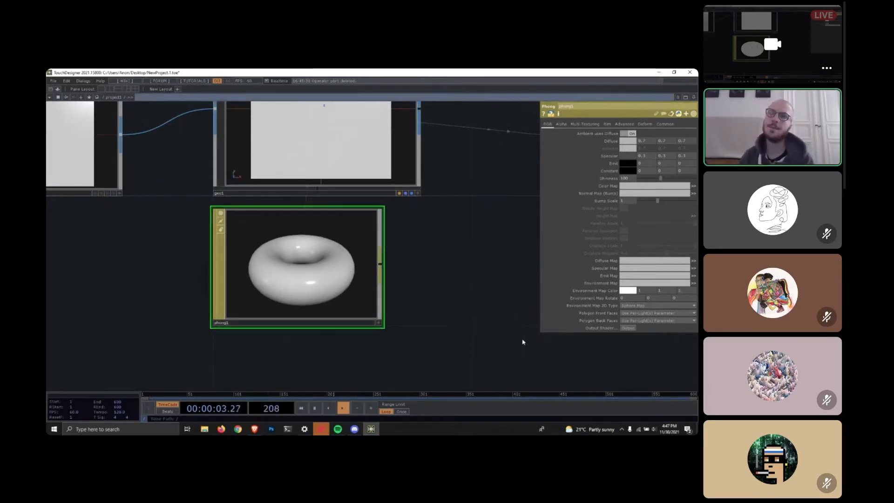
{"action": "left_click", "coordinate": [628, 141]}
{"action": "left_click", "coordinate": [622, 113]}
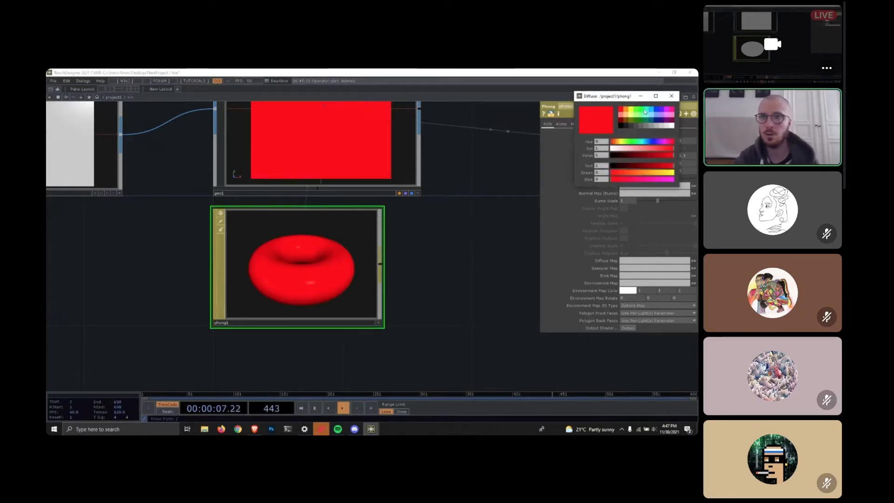
{"action": "left_click", "coordinate": [642, 111]}
{"action": "left_click", "coordinate": [660, 110]}
{"action": "left_click", "coordinate": [671, 95]}
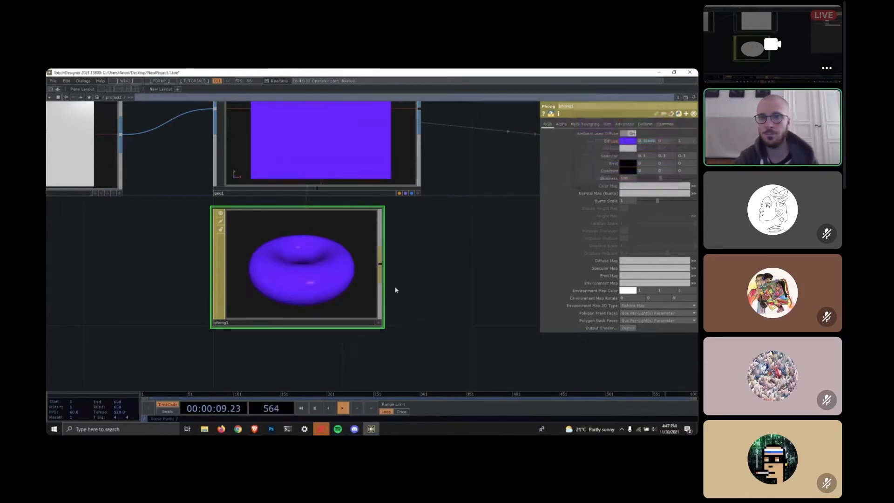
Inspect the colored box closely in the Render TOP and compare it with the geometry and Phong previews.
{"action": "scroll", "coordinate": [433, 252], "scroll_direction": "down", "scroll_amount": 3}
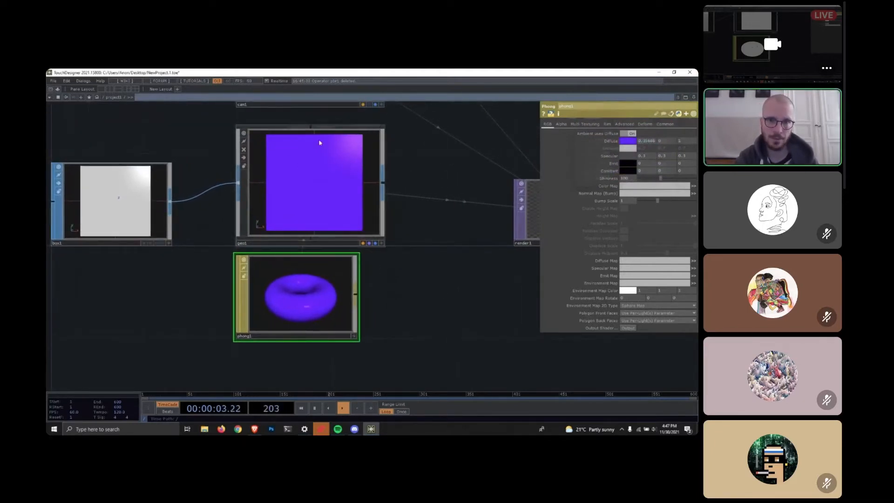
{"action": "left_click_drag", "start_coordinate": [422, 218], "coordinate": [387, 180]}
{"action": "left_click_drag", "start_coordinate": [349, 283], "coordinate": [249, 292]}
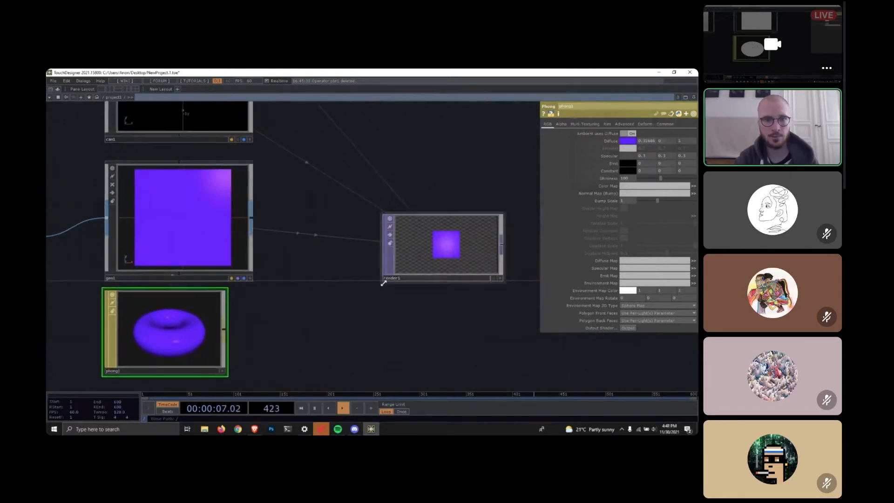
{"action": "scroll", "coordinate": [419, 247], "scroll_direction": "up", "scroll_amount": 5}
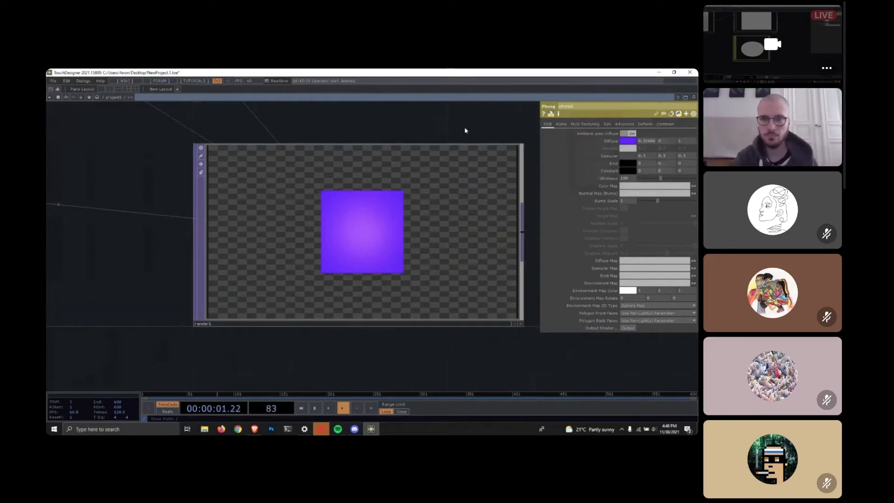
{"action": "scroll", "coordinate": [380, 211], "scroll_direction": "down", "scroll_amount": 4}
{"action": "scroll", "coordinate": [293, 291], "scroll_direction": "down", "scroll_amount": 3}
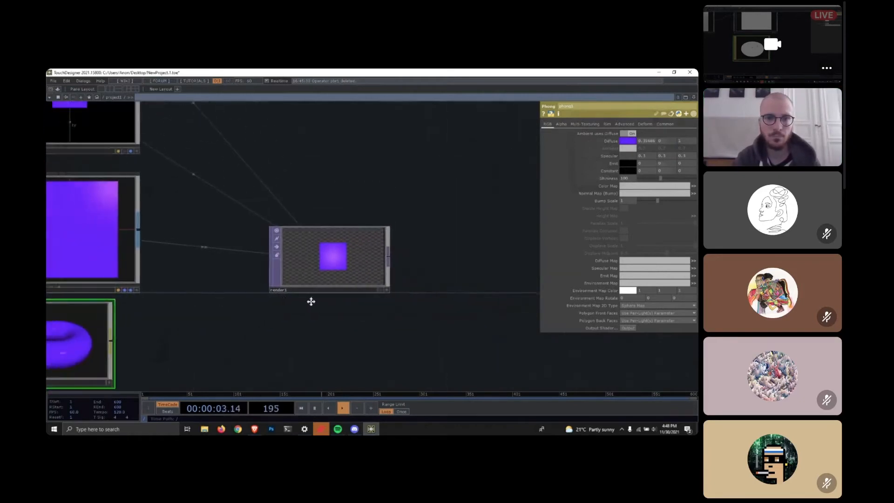
{"action": "left_click_drag", "start_coordinate": [144, 313], "coordinate": [294, 299]}
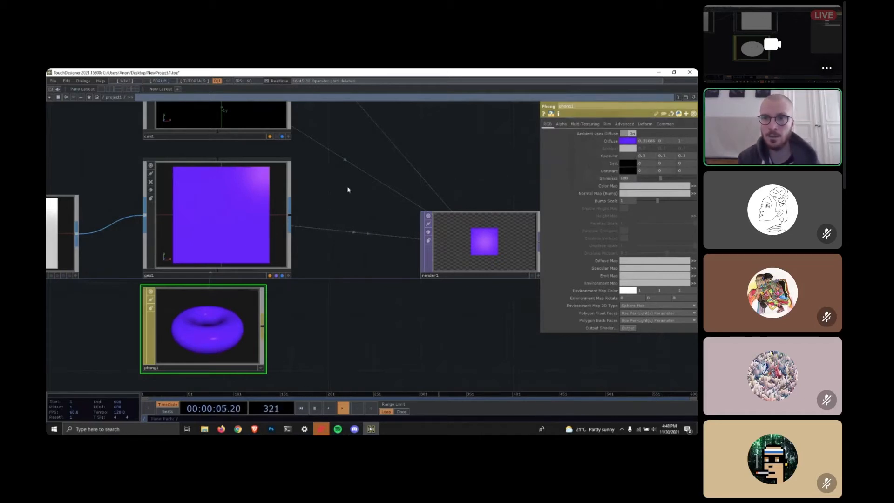
Try white as the Phong MAT's Specular color and inspect the highlight on the rendered box up close.
{"action": "left_click", "coordinate": [628, 156]}
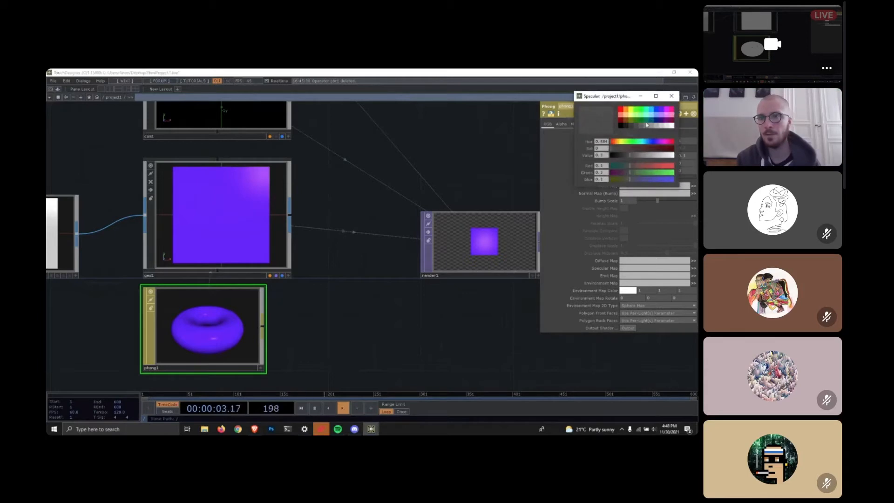
{"action": "left_click", "coordinate": [671, 96]}
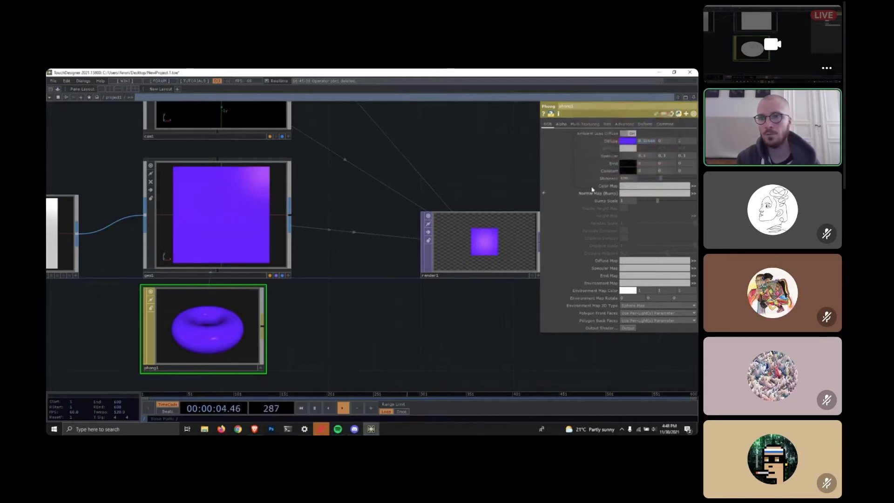
{"action": "left_click", "coordinate": [628, 159]}
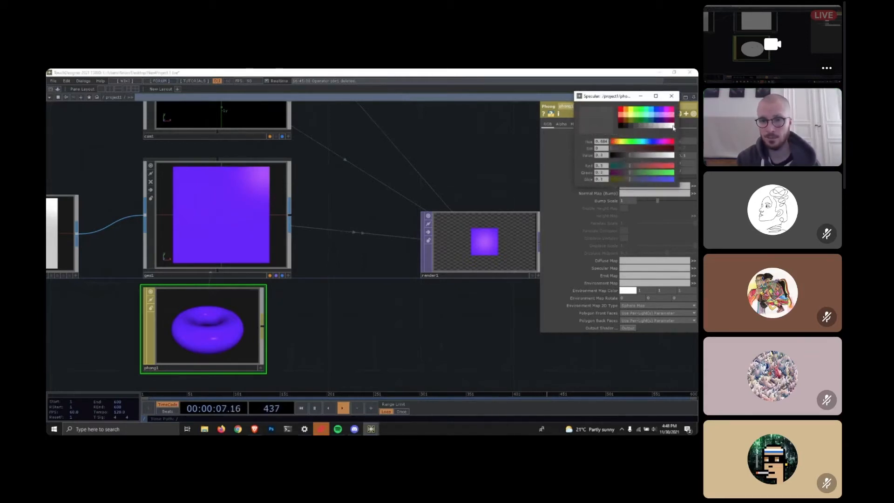
{"action": "left_click", "coordinate": [673, 125]}
{"action": "left_click", "coordinate": [672, 96]}
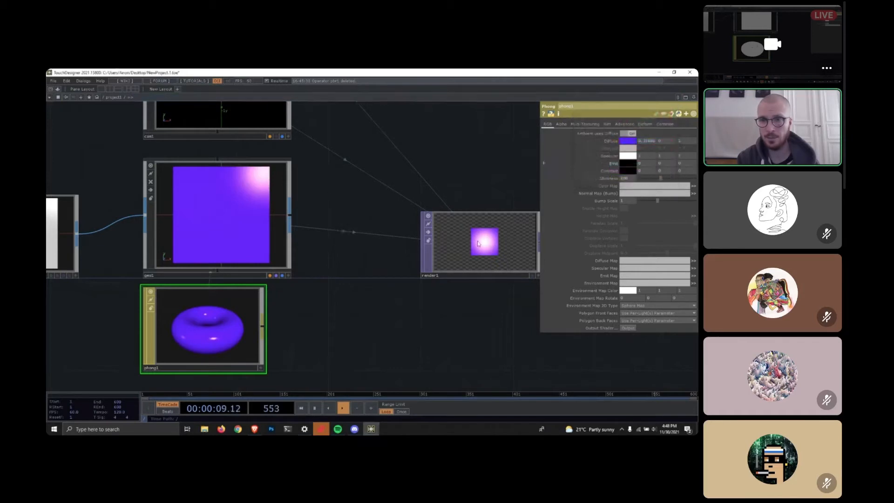
{"action": "left_click_drag", "start_coordinate": [491, 314], "coordinate": [442, 322]}
{"action": "scroll", "coordinate": [465, 273], "scroll_direction": "up", "scroll_amount": 10}
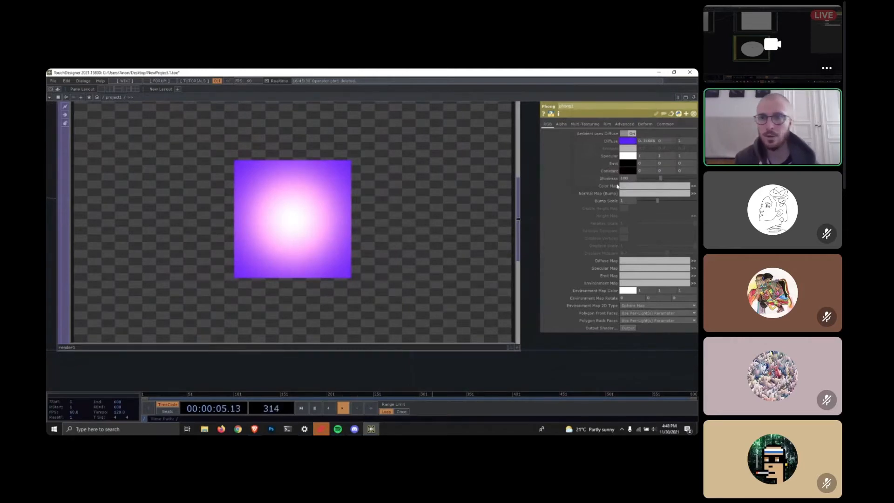
Try black as the Phong MAT's Specular color and examine the box in the Render TOP.
{"action": "left_click", "coordinate": [626, 156]}
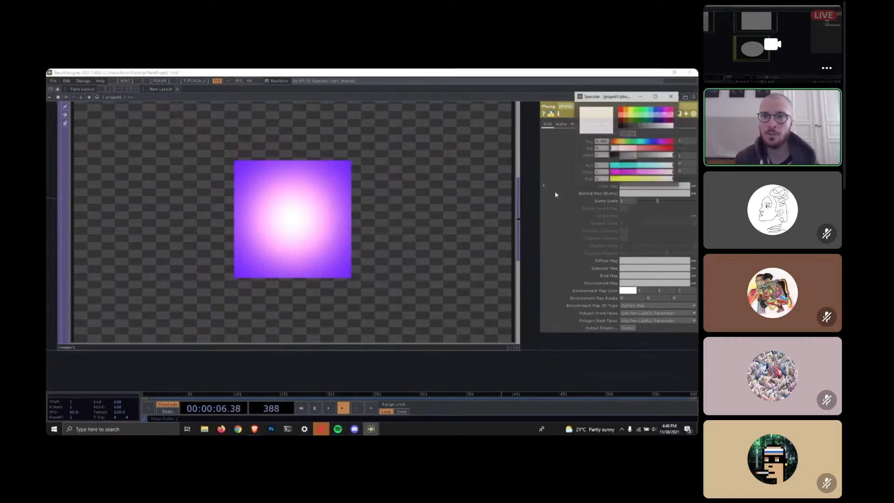
{"action": "left_click", "coordinate": [620, 126]}
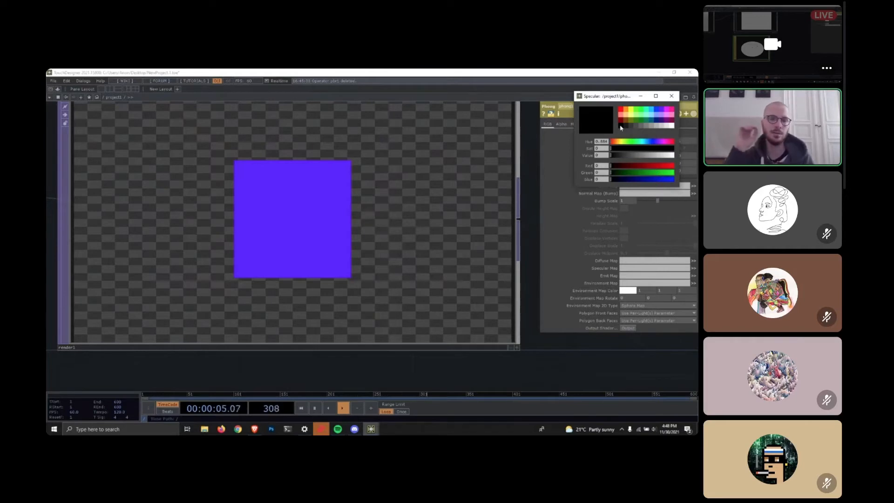
{"action": "left_click", "coordinate": [672, 96]}
{"action": "scroll", "coordinate": [255, 240], "scroll_direction": "down", "scroll_amount": 3}
{"action": "left_click_drag", "start_coordinate": [211, 345], "coordinate": [313, 337]}
Set the Phong MAT's Specular color back to a dark grey.
{"action": "left_click", "coordinate": [630, 156]}
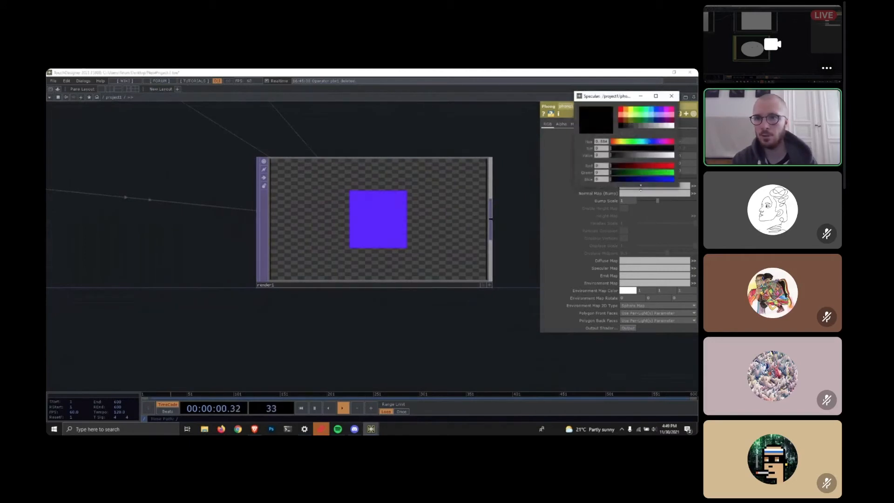
{"action": "left_click", "coordinate": [638, 128]}
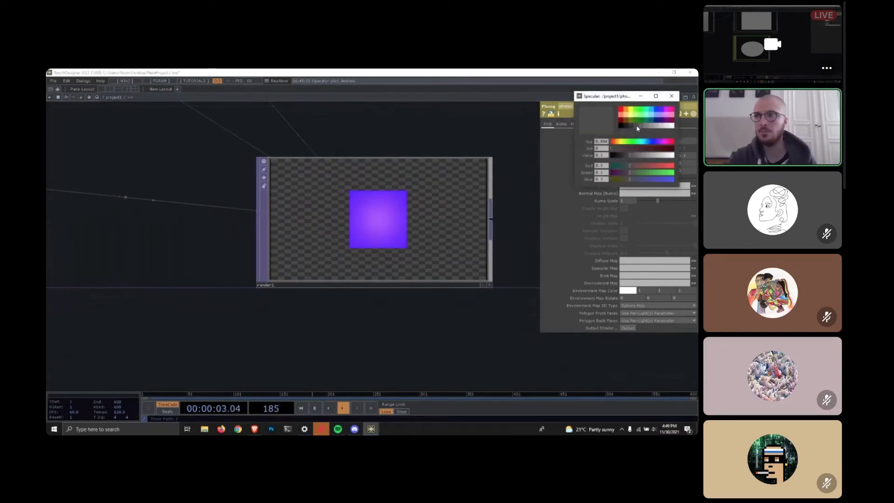
{"action": "left_click", "coordinate": [672, 96]}
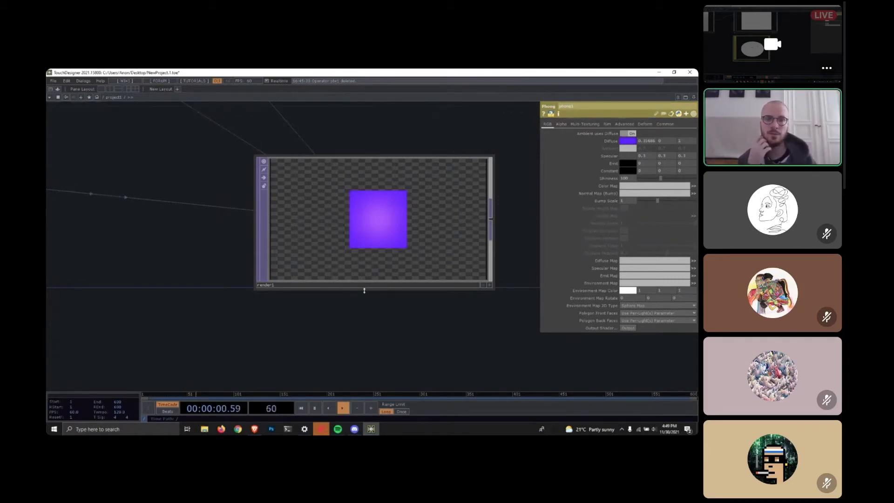
Sample magenta, light grey and blue for the Phong MAT's Emit color, ending on turquoise green.
{"action": "left_click", "coordinate": [628, 163]}
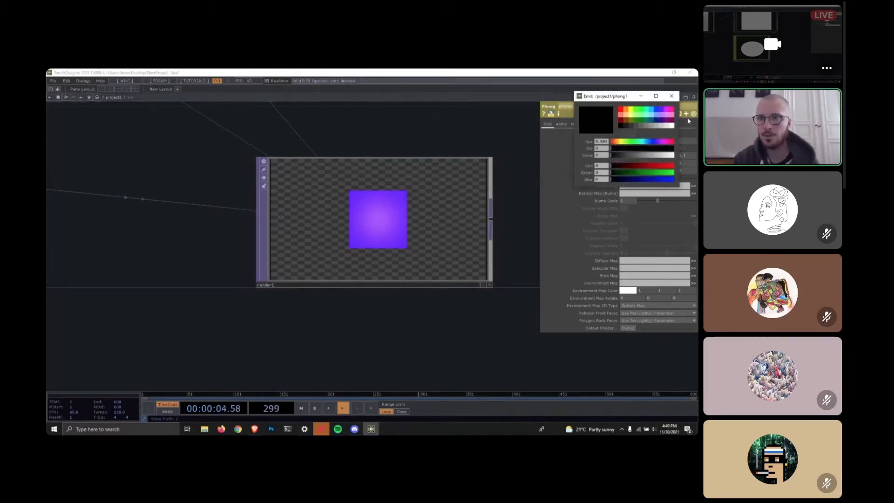
{"action": "left_click", "coordinate": [668, 113]}
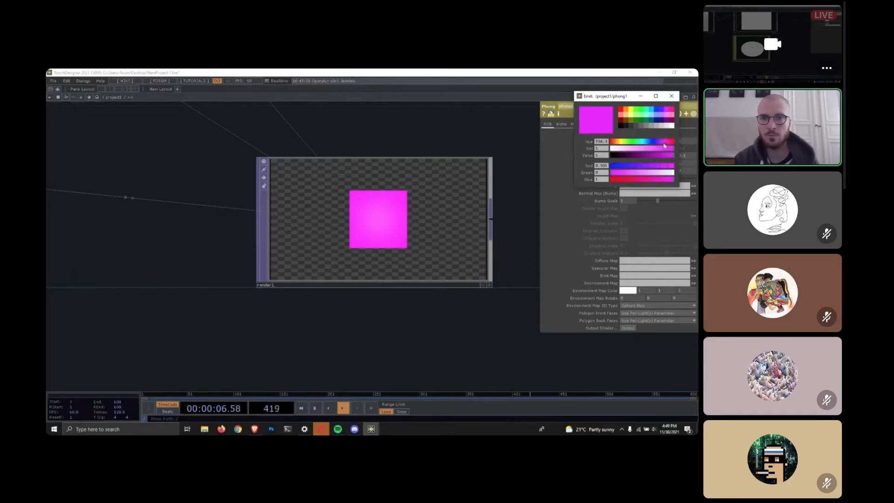
{"action": "left_click", "coordinate": [660, 127]}
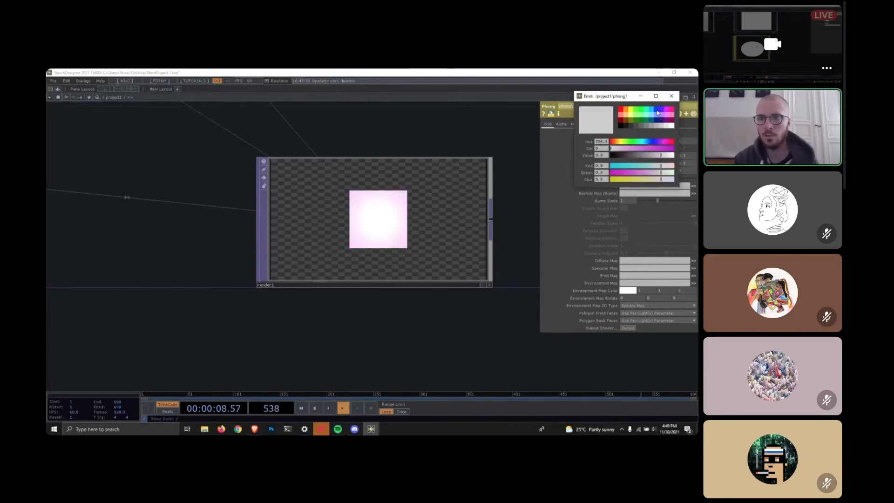
{"action": "left_click", "coordinate": [658, 112]}
{"action": "left_click", "coordinate": [648, 113]}
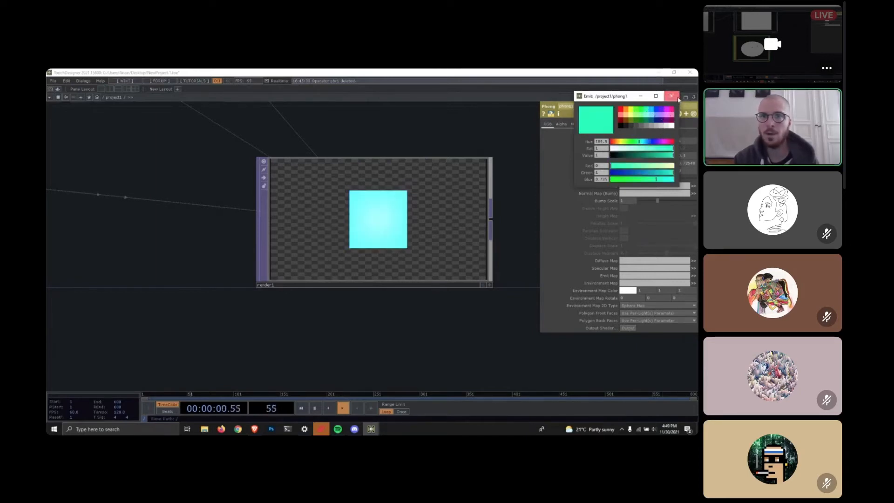
{"action": "left_click", "coordinate": [675, 96]}
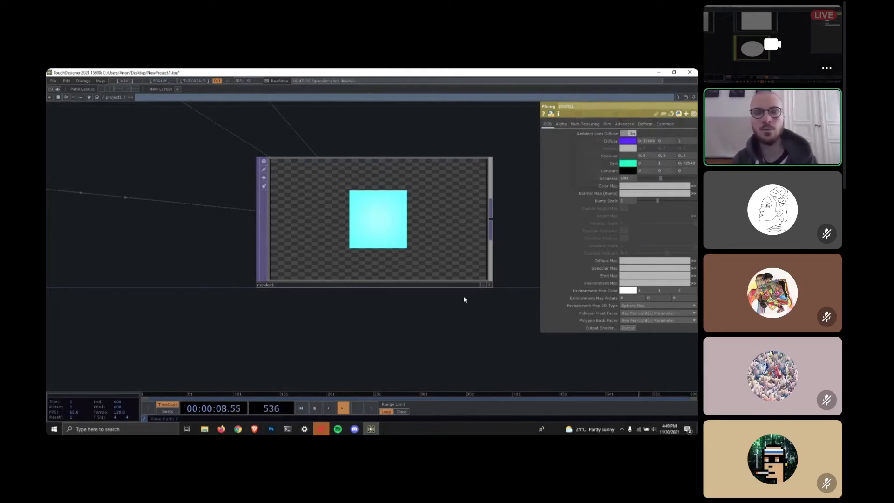
Try pure white as the Phong MAT's Emit color.
{"action": "left_click", "coordinate": [628, 163]}
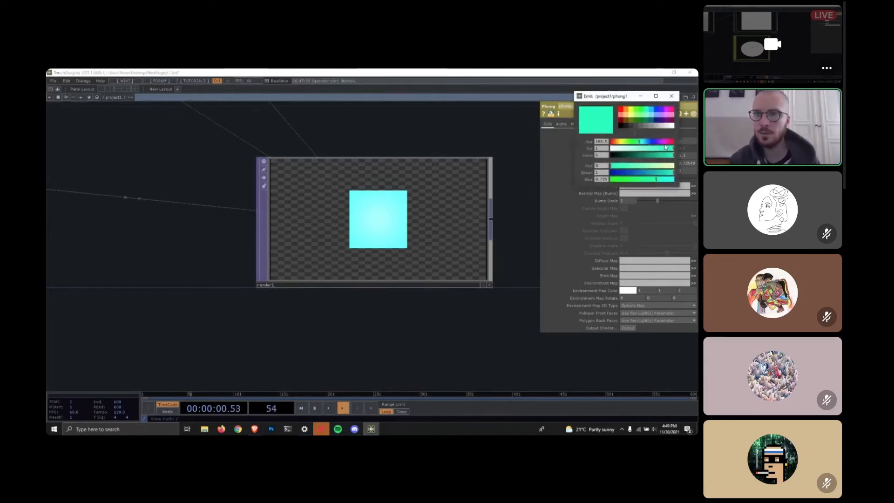
{"action": "left_click", "coordinate": [671, 126]}
{"action": "left_click", "coordinate": [671, 96]}
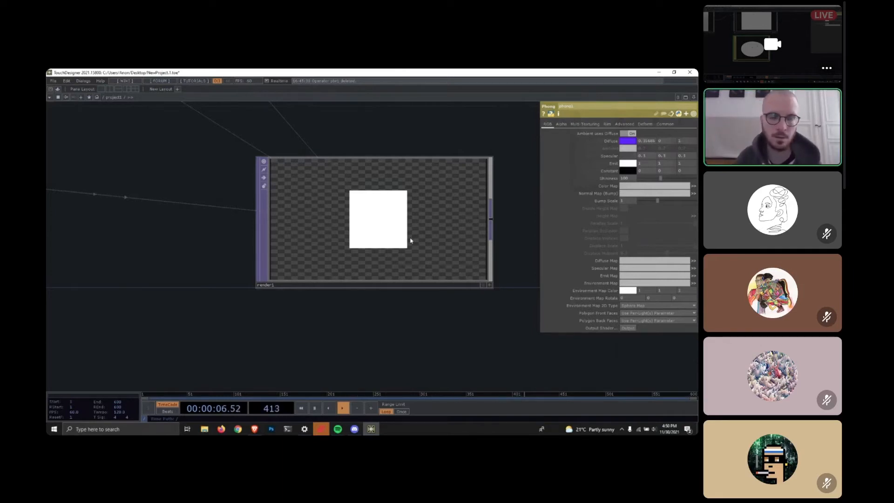
Sample orange and pale aqua as the Phong MAT's Emit color, then reset it to black.
{"action": "left_click", "coordinate": [627, 163]}
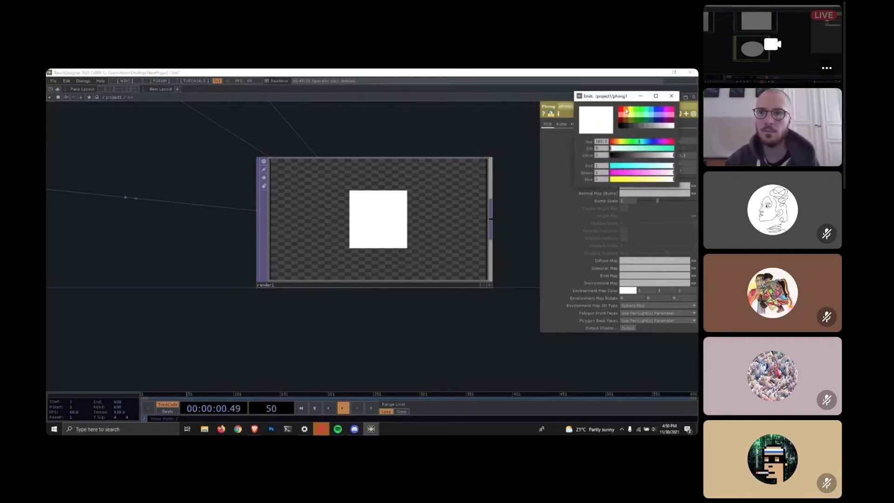
{"action": "left_click", "coordinate": [628, 114]}
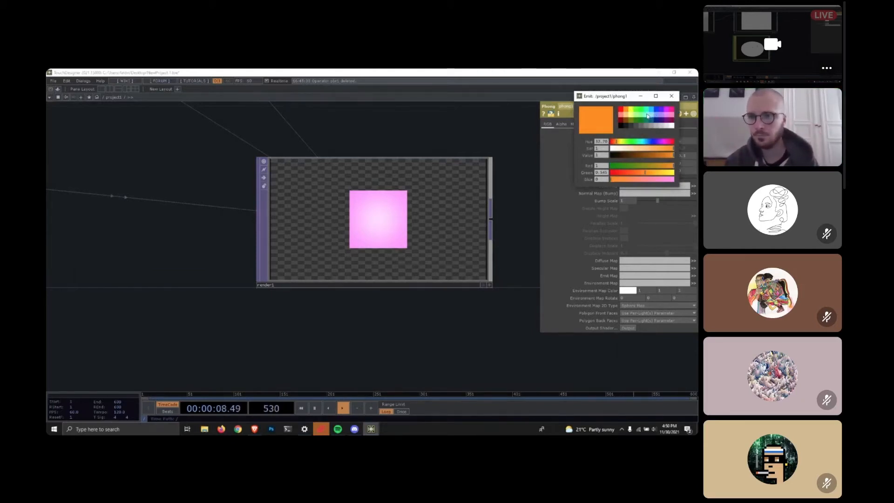
{"action": "left_click", "coordinate": [647, 114]}
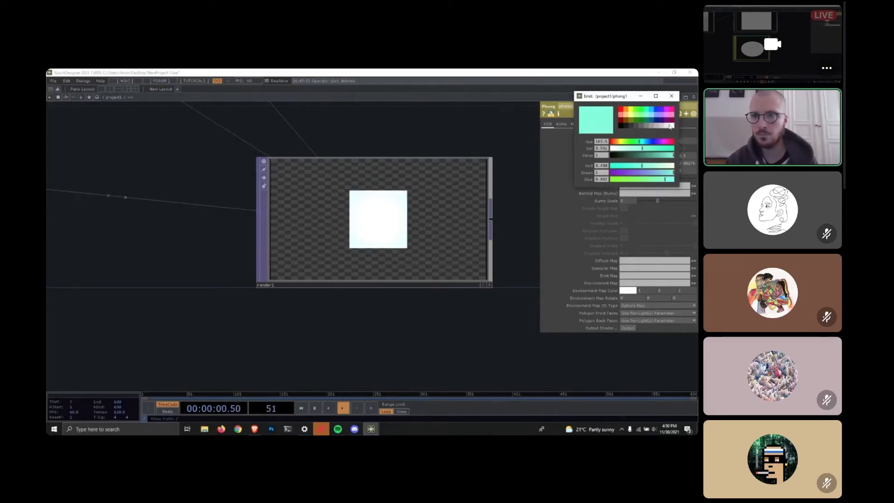
{"action": "left_click", "coordinate": [621, 127]}
{"action": "left_click", "coordinate": [671, 97]}
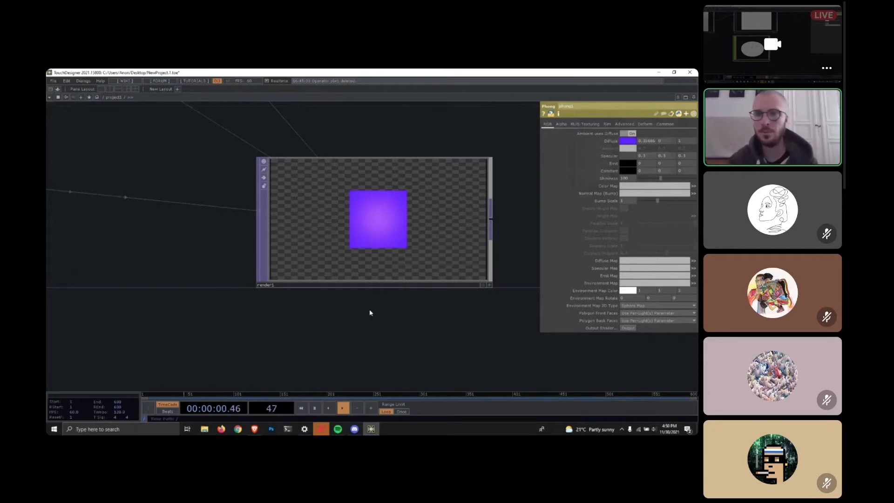
Try red as the Phong MAT's Constant color, then return it to black.
{"action": "left_click", "coordinate": [628, 171]}
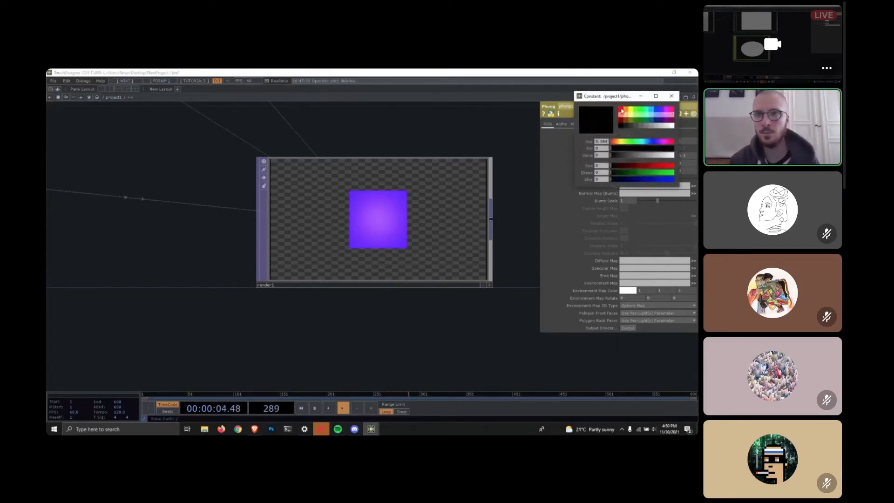
{"action": "left_click", "coordinate": [622, 110]}
{"action": "left_click", "coordinate": [672, 96]}
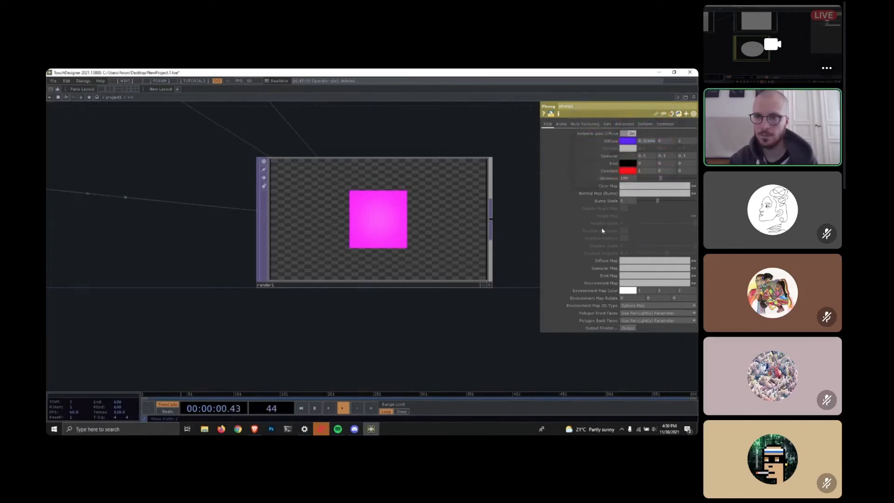
{"action": "left_click", "coordinate": [629, 171]}
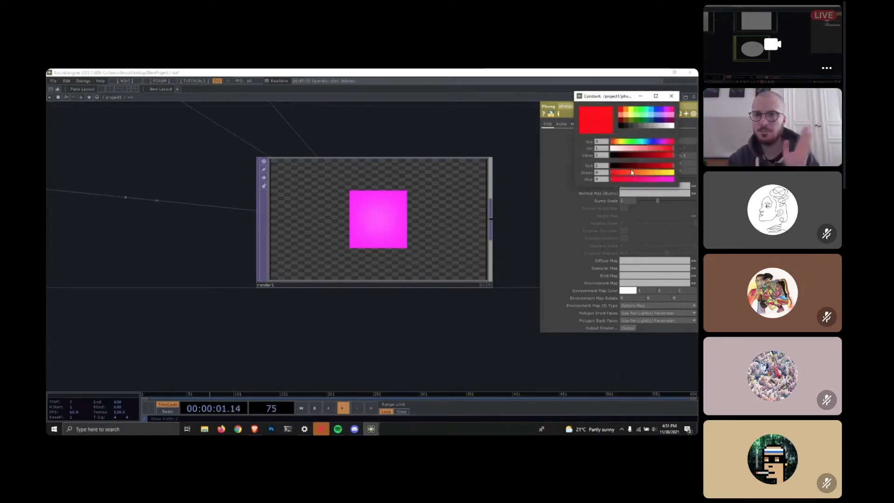
{"action": "left_click", "coordinate": [625, 126]}
{"action": "left_click", "coordinate": [671, 96]}
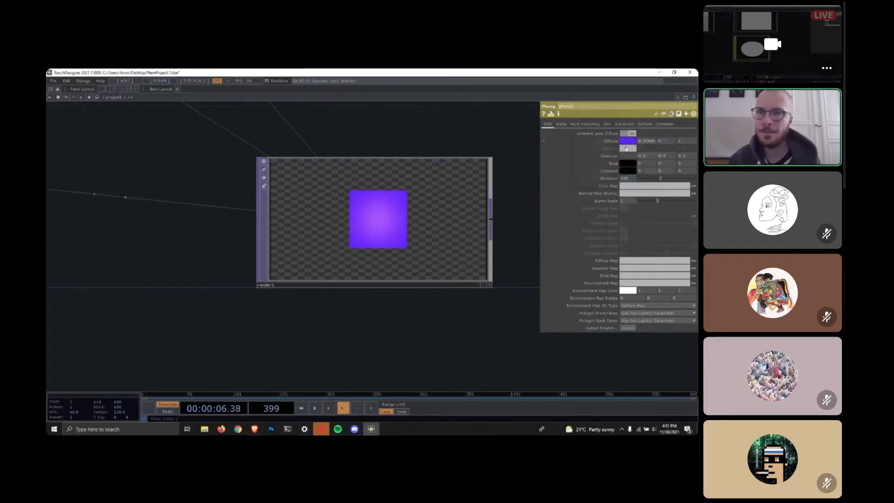
Lower the Phong MAT's Shininess slightly and compare the geometry, Phong and render previews.
{"action": "left_click_drag", "start_coordinate": [660, 181], "coordinate": [640, 185]}
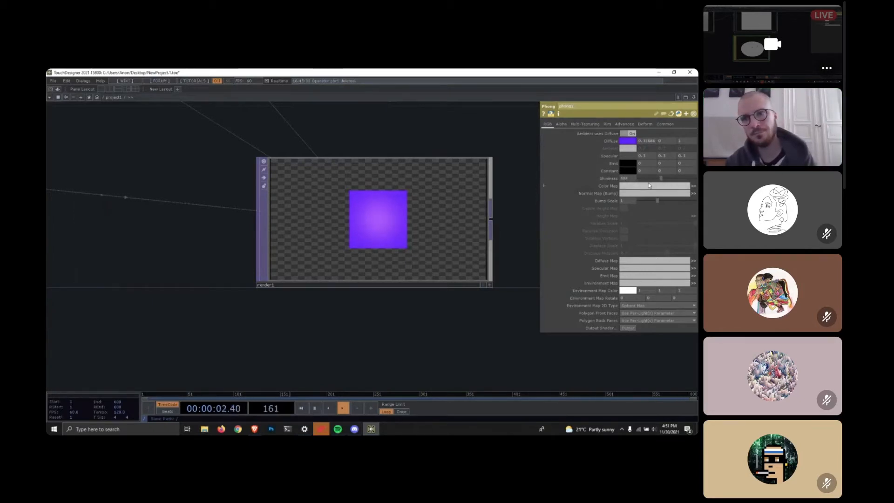
{"action": "scroll", "coordinate": [374, 205], "scroll_direction": "down", "scroll_amount": 5}
{"action": "left_click_drag", "start_coordinate": [335, 323], "coordinate": [390, 290]}
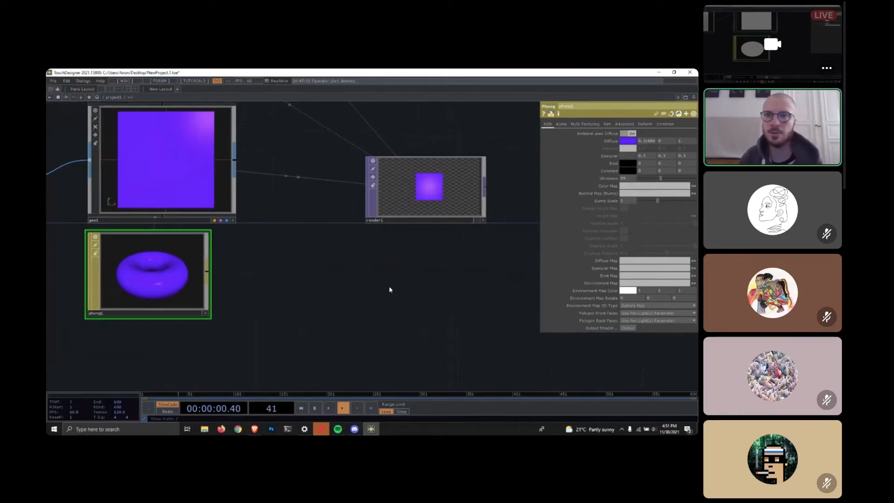
Add a Movie File In TOP and align it beneath the Box SOP, beside the Phong MAT.
{"action": "scroll", "coordinate": [347, 271], "scroll_direction": "down", "scroll_amount": 3}
{"action": "left_click_drag", "start_coordinate": [314, 311], "coordinate": [431, 278]}
{"action": "left_click_drag", "start_coordinate": [333, 317], "coordinate": [427, 280]}
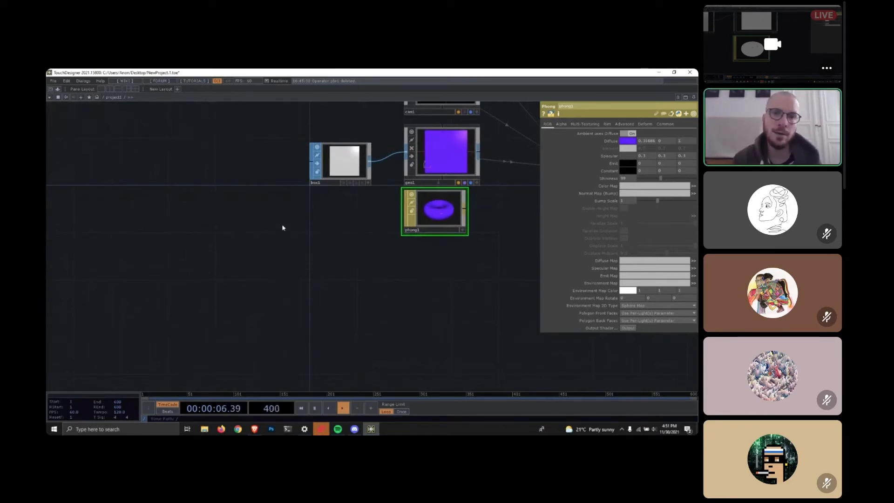
{"action": "key", "text": "Tab"}
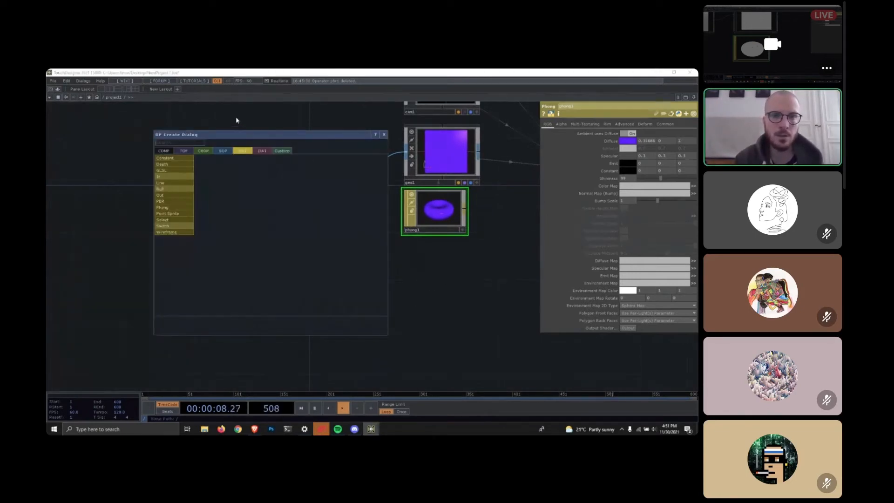
{"action": "left_click", "coordinate": [184, 153]}
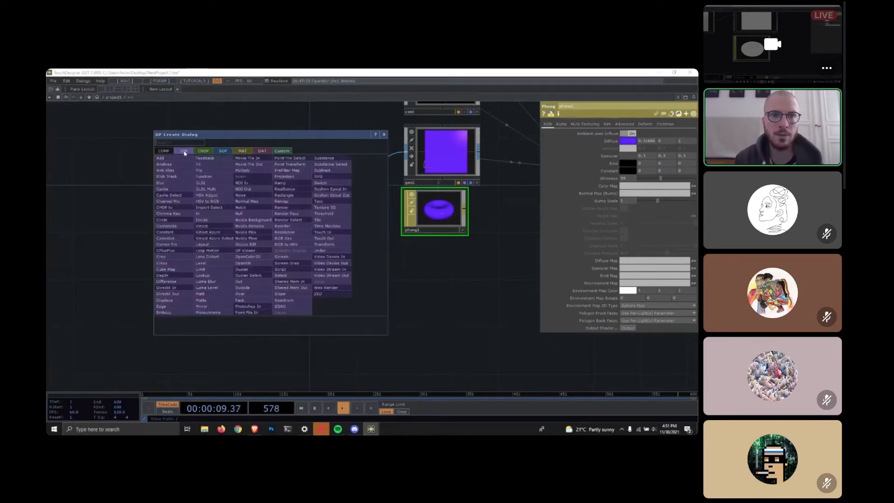
{"action": "left_click", "coordinate": [252, 162]}
{"action": "left_click", "coordinate": [319, 222]}
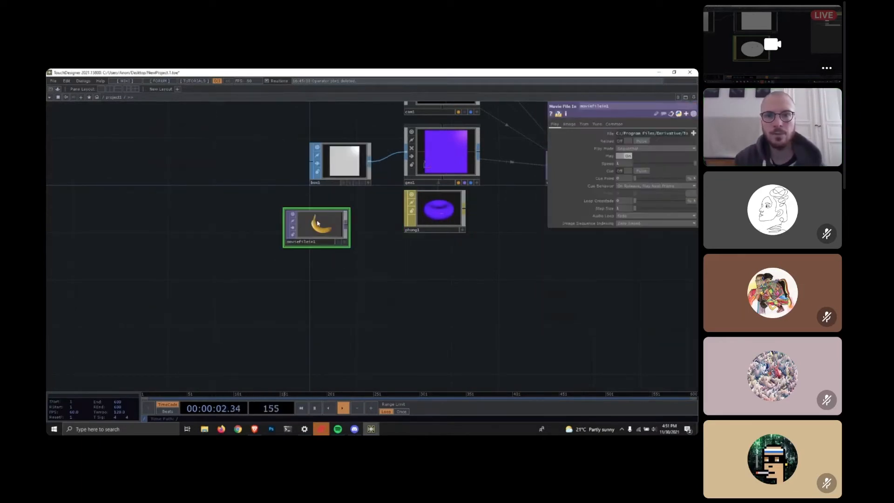
{"action": "left_click_drag", "start_coordinate": [319, 223], "coordinate": [344, 210]}
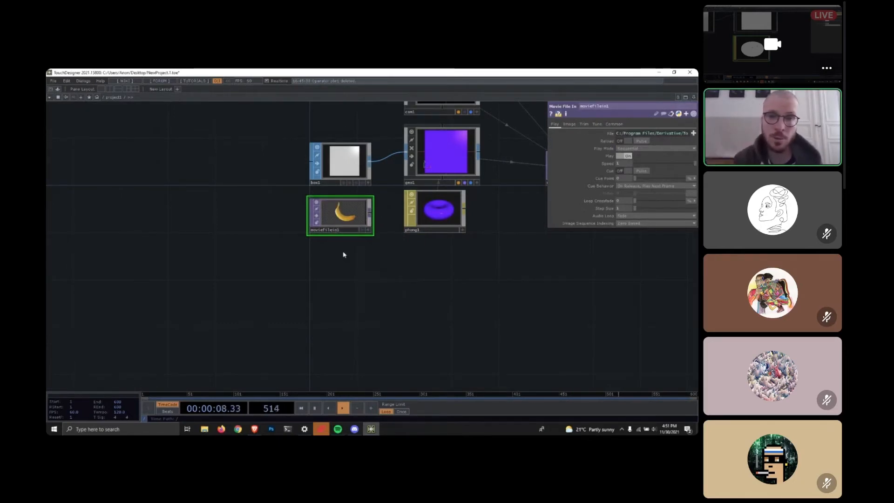
Assign the Movie File In TOP as the Phong MAT's Color Map and inspect the textured material preview.
{"action": "left_click_drag", "start_coordinate": [431, 286], "coordinate": [331, 323]}
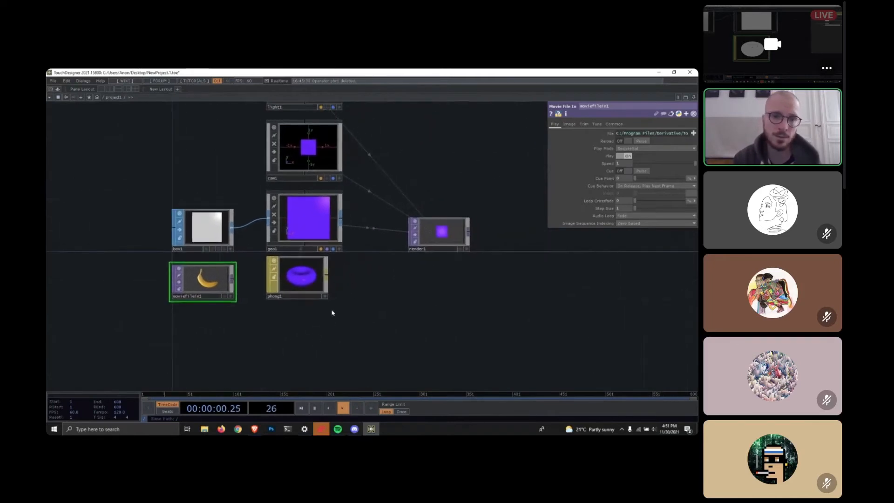
{"action": "left_click", "coordinate": [313, 282]}
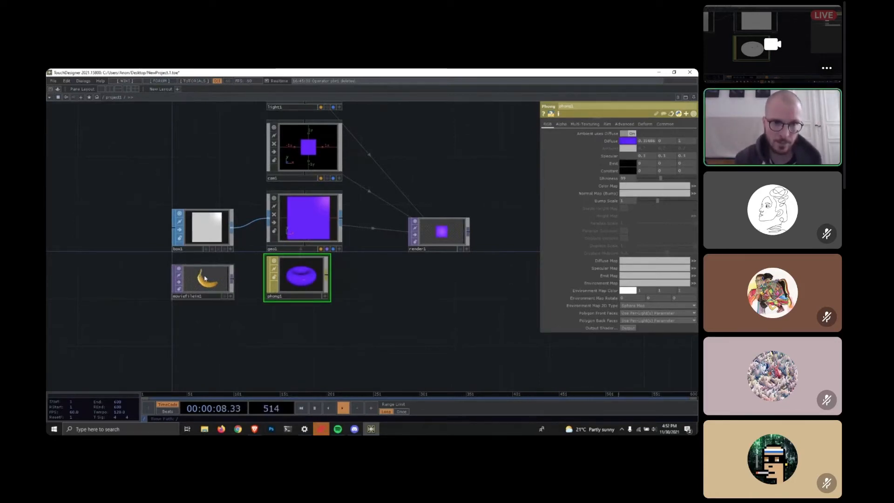
{"action": "left_click_drag", "start_coordinate": [202, 280], "coordinate": [633, 187]}
{"action": "scroll", "coordinate": [247, 289], "scroll_direction": "up", "scroll_amount": 5}
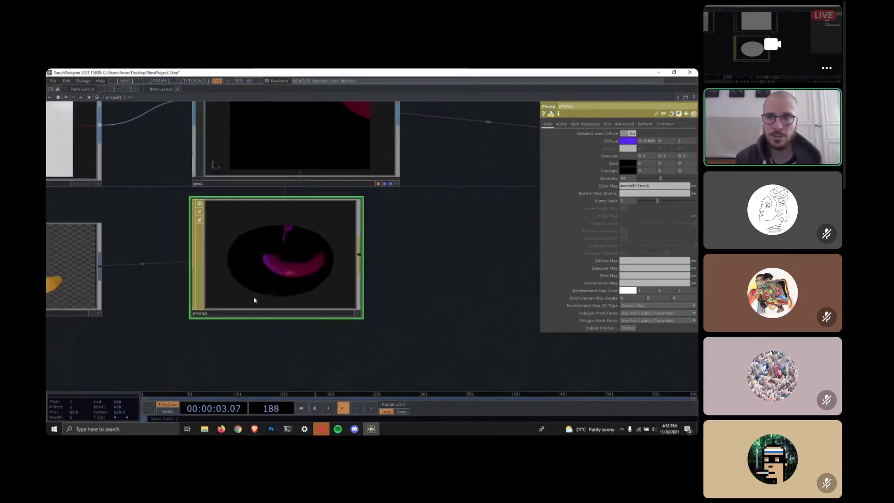
Rotate the textured Phong MAT preview and compare it with the Render TOP's output.
{"action": "left_click", "coordinate": [357, 314]}
{"action": "left_click_drag", "start_coordinate": [324, 256], "coordinate": [316, 231]}
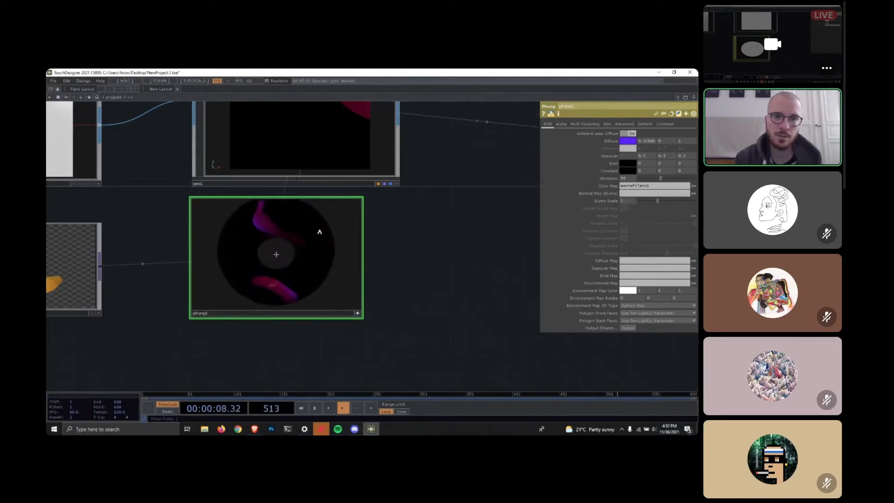
{"action": "scroll", "coordinate": [424, 243], "scroll_direction": "down", "scroll_amount": 5}
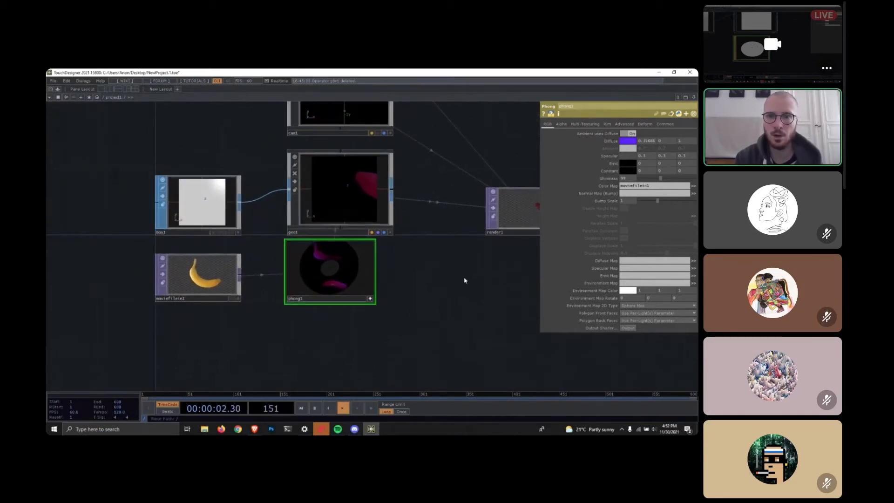
{"action": "left_click_drag", "start_coordinate": [466, 279], "coordinate": [328, 271]}
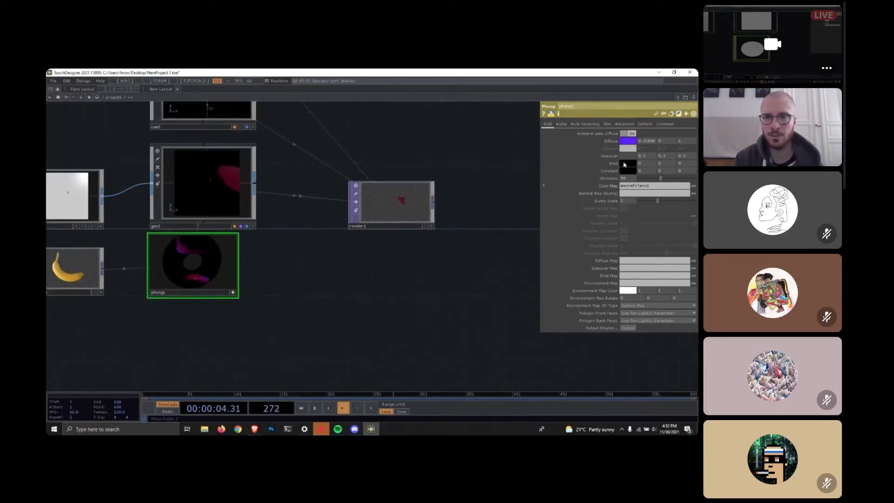
{"action": "left_click_drag", "start_coordinate": [310, 265], "coordinate": [399, 272]}
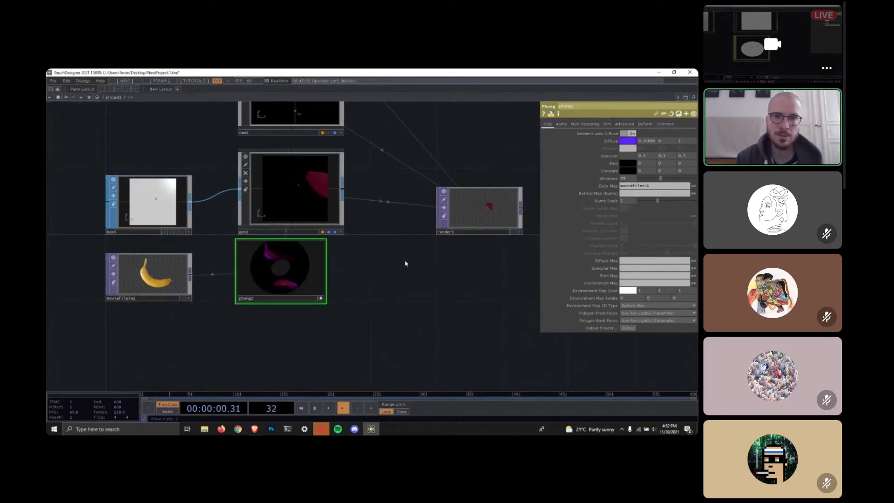
{"action": "left_click_drag", "start_coordinate": [406, 261], "coordinate": [361, 273]}
{"action": "scroll", "coordinate": [416, 225], "scroll_direction": "up", "scroll_amount": 5}
{"action": "scroll", "coordinate": [359, 245], "scroll_direction": "up", "scroll_amount": 4}
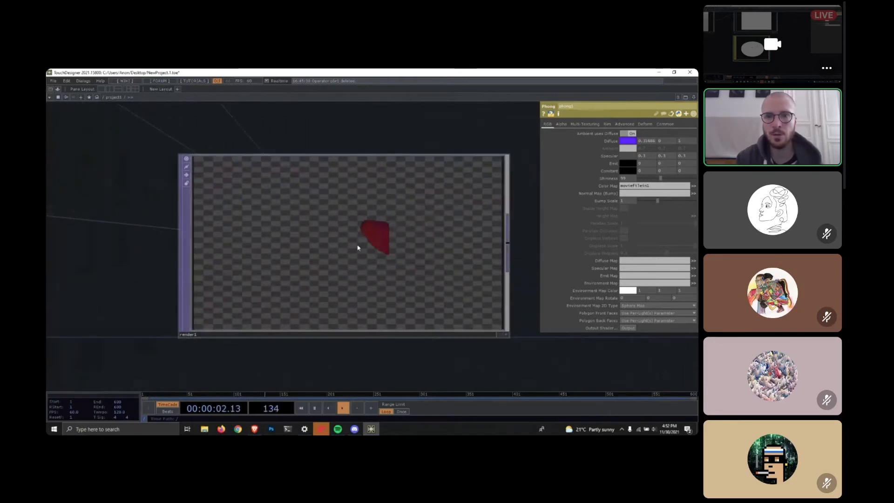
{"action": "scroll", "coordinate": [375, 208], "scroll_direction": "down", "scroll_amount": 6}
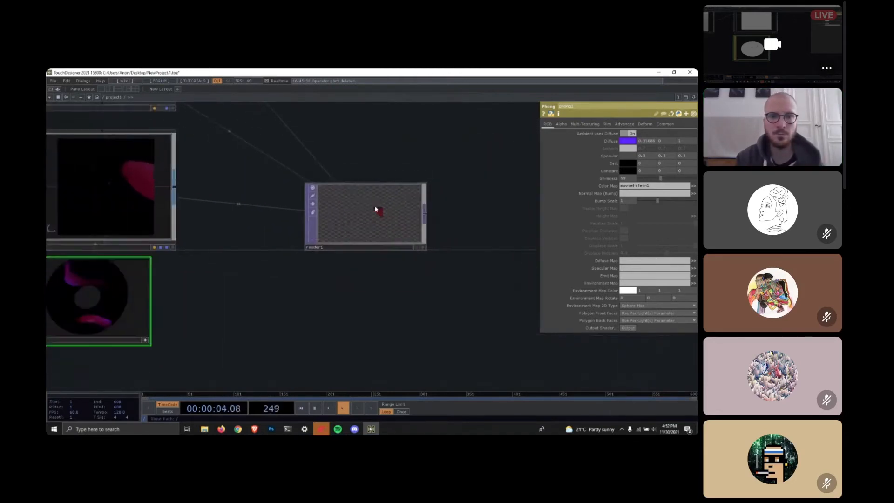
Load the sample image Trillium.jpg into the Movie File In TOP in place of the banana.
{"action": "left_click", "coordinate": [221, 263]}
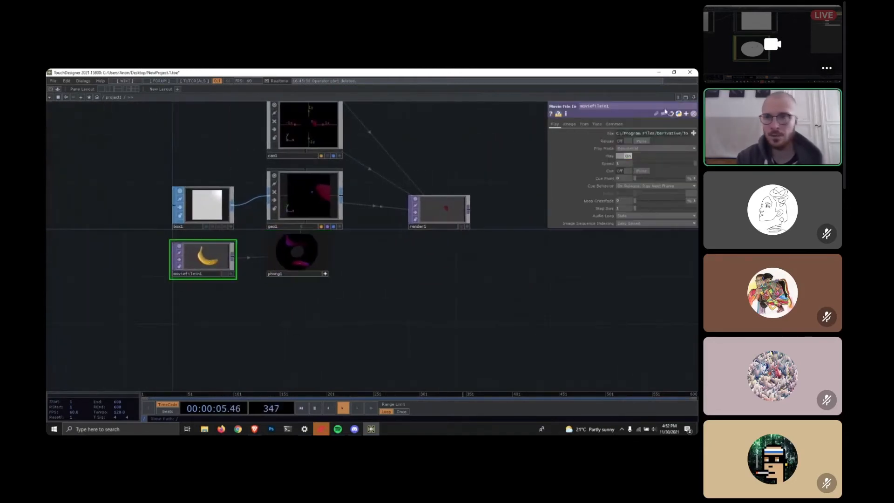
{"action": "left_click", "coordinate": [693, 133]}
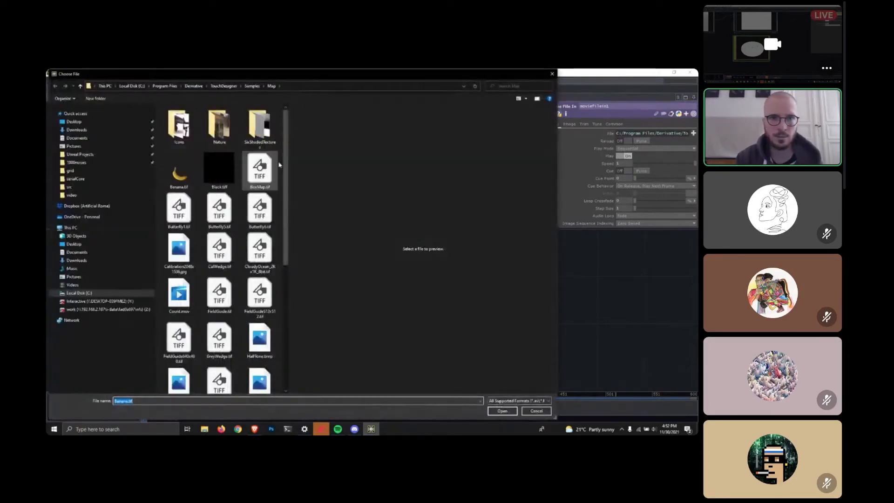
{"action": "left_click_drag", "start_coordinate": [286, 144], "coordinate": [293, 262]}
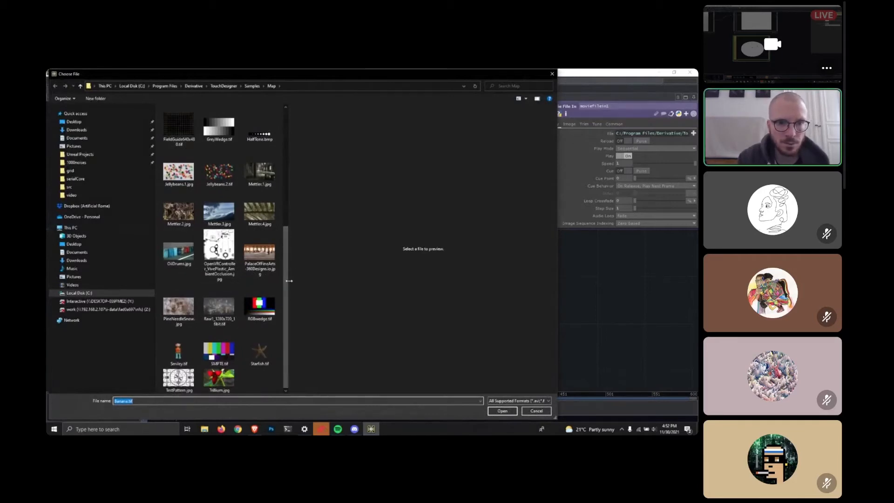
{"action": "left_click", "coordinate": [219, 378]}
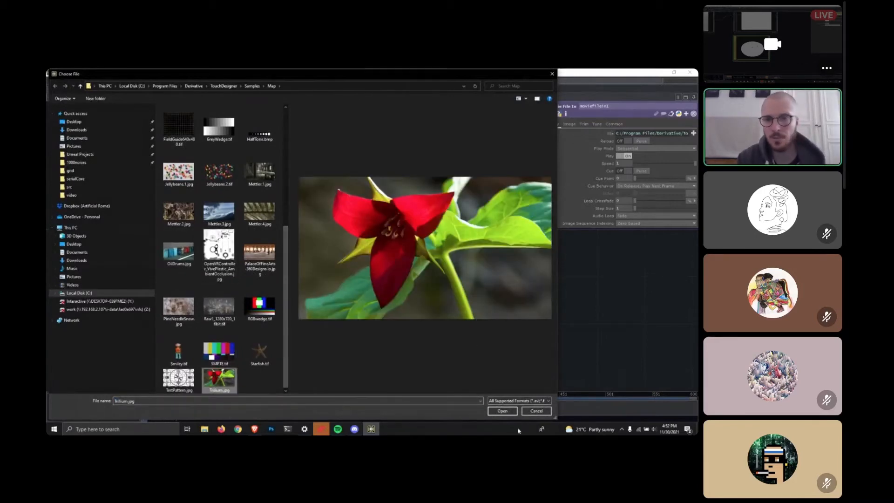
{"action": "left_click", "coordinate": [503, 411]}
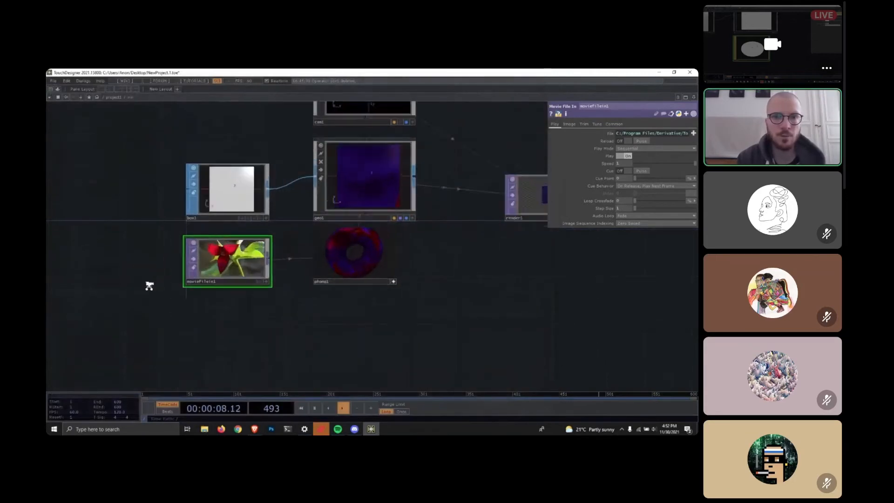
Examine the flower texture in the Phong and render previews, and rotate the Geometry COMP's preview to view the textured box.
{"action": "scroll", "coordinate": [143, 266], "scroll_direction": "up", "scroll_amount": 5}
{"action": "left_click_drag", "start_coordinate": [424, 346], "coordinate": [106, 351]}
{"action": "scroll", "coordinate": [415, 371], "scroll_direction": "down", "scroll_amount": 5}
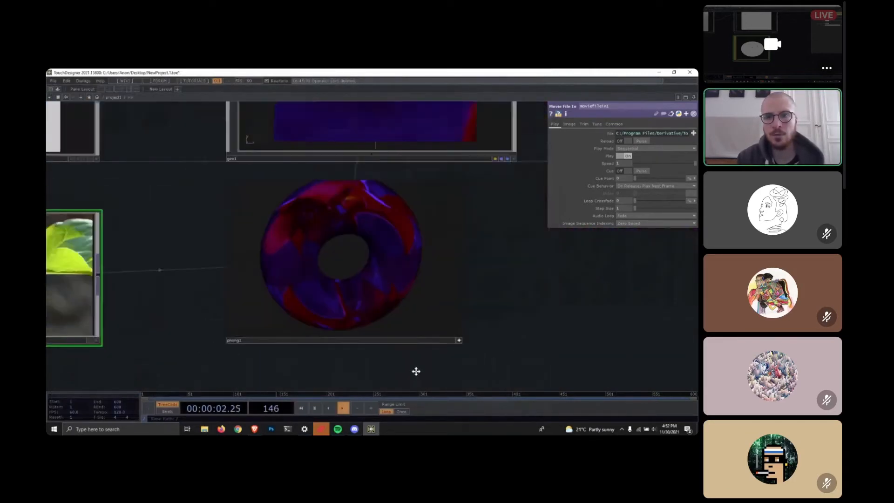
{"action": "left_click_drag", "start_coordinate": [430, 305], "coordinate": [410, 329]}
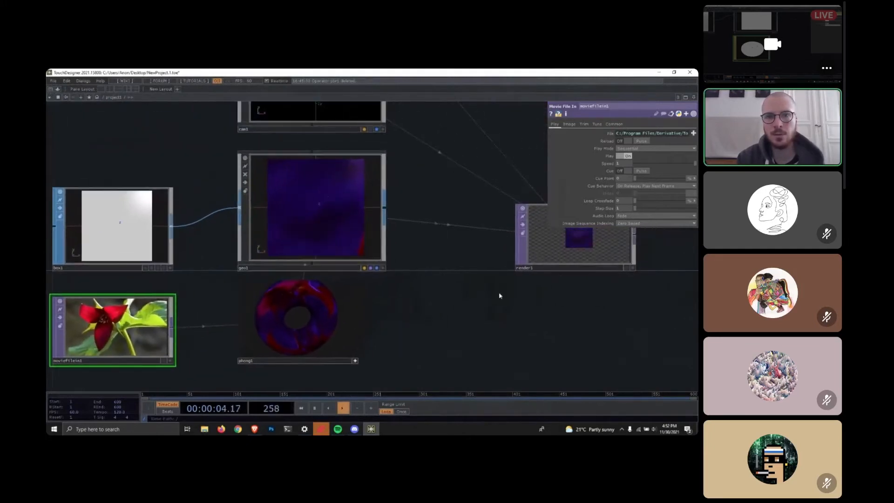
{"action": "left_click_drag", "start_coordinate": [468, 306], "coordinate": [360, 311]}
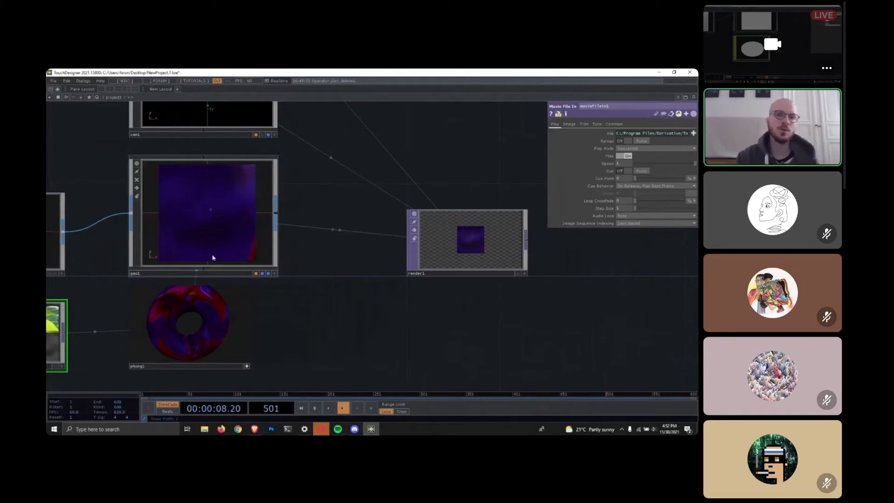
{"action": "left_click", "coordinate": [275, 273]}
{"action": "left_click_drag", "start_coordinate": [249, 257], "coordinate": [187, 233]}
{"action": "middle_click_drag", "start_coordinate": [277, 305], "coordinate": [288, 307]}
{"action": "scroll", "coordinate": [288, 307], "scroll_direction": "down", "scroll_amount": 2}
Set the Phong MAT's Diffuse color to white.
{"action": "left_click", "coordinate": [233, 318]}
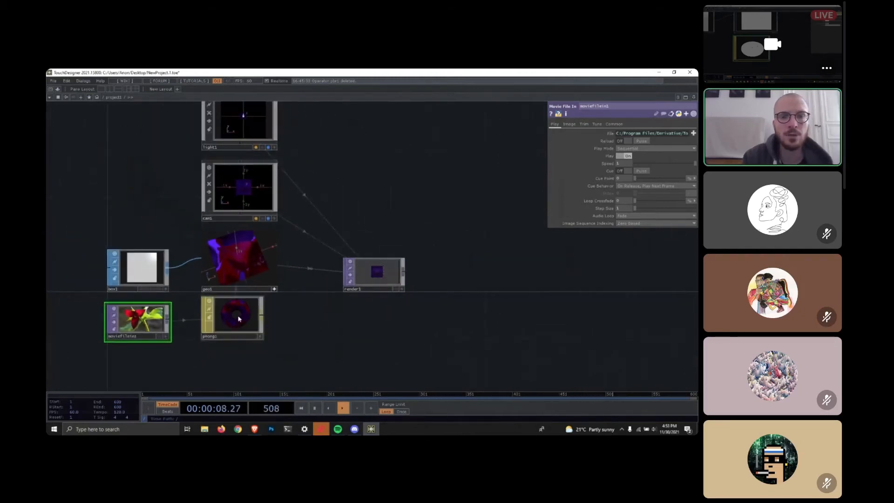
{"action": "left_click", "coordinate": [622, 141]}
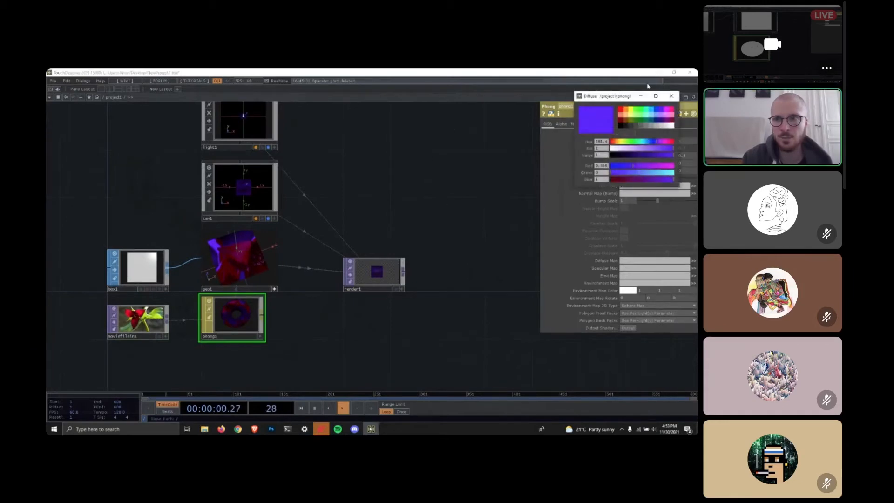
{"action": "left_click", "coordinate": [673, 127]}
{"action": "left_click", "coordinate": [671, 97]}
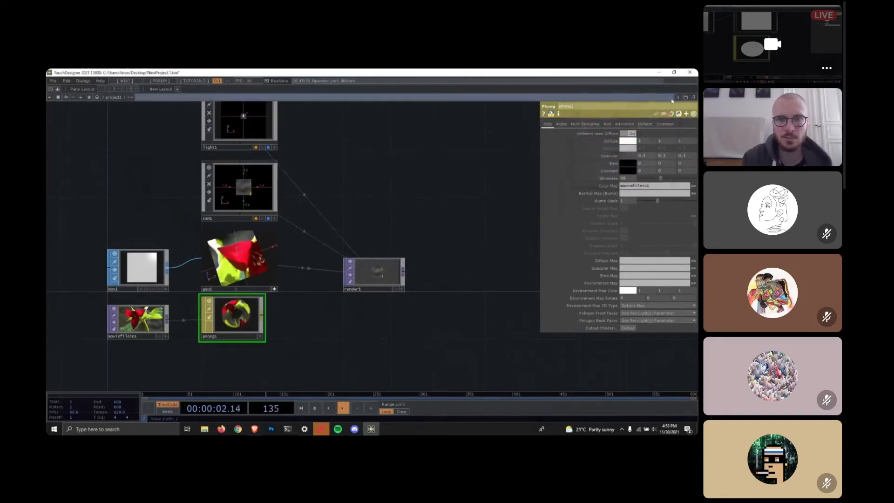
Rotate the Geometry COMP's preview to inspect the flower texture on the box faces, and compare it with the render preview.
{"action": "scroll", "coordinate": [117, 310], "scroll_direction": "up", "scroll_amount": 2}
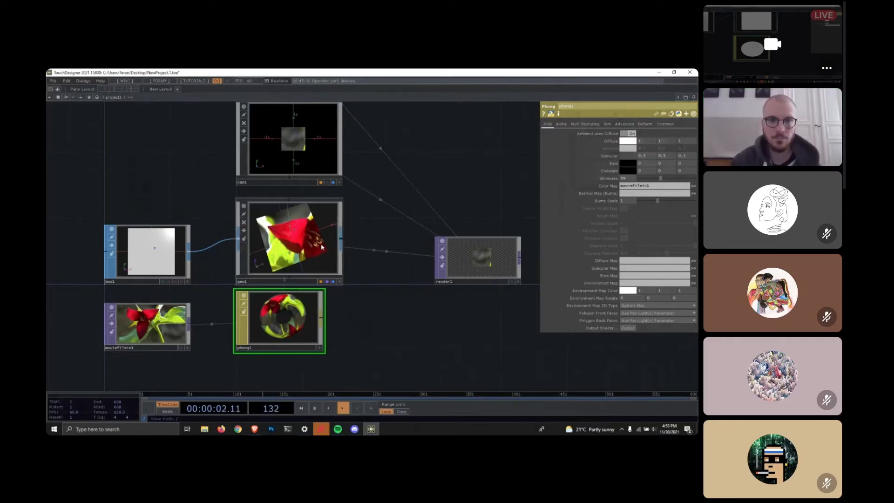
{"action": "left_click", "coordinate": [321, 247]}
{"action": "scroll", "coordinate": [321, 247], "scroll_direction": "up", "scroll_amount": 5}
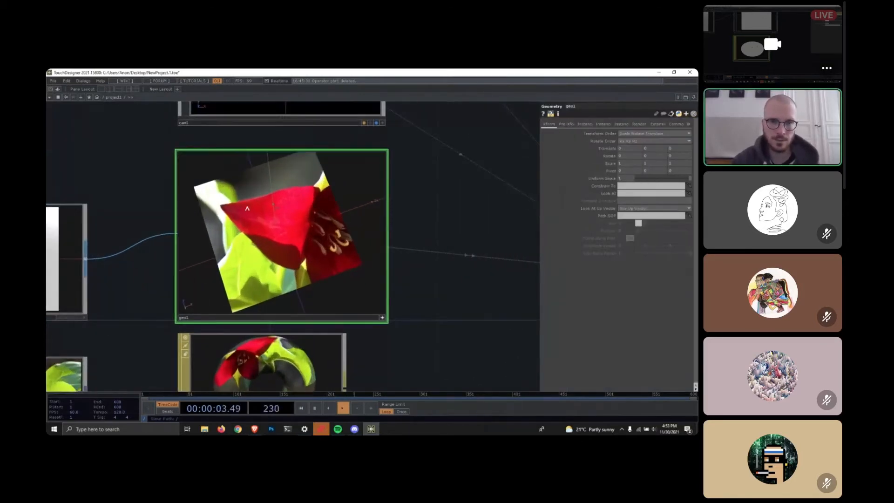
{"action": "left_click_drag", "start_coordinate": [248, 208], "coordinate": [374, 304]}
{"action": "scroll", "coordinate": [449, 353], "scroll_direction": "down", "scroll_amount": 3}
{"action": "left_click_drag", "start_coordinate": [181, 344], "coordinate": [199, 295]}
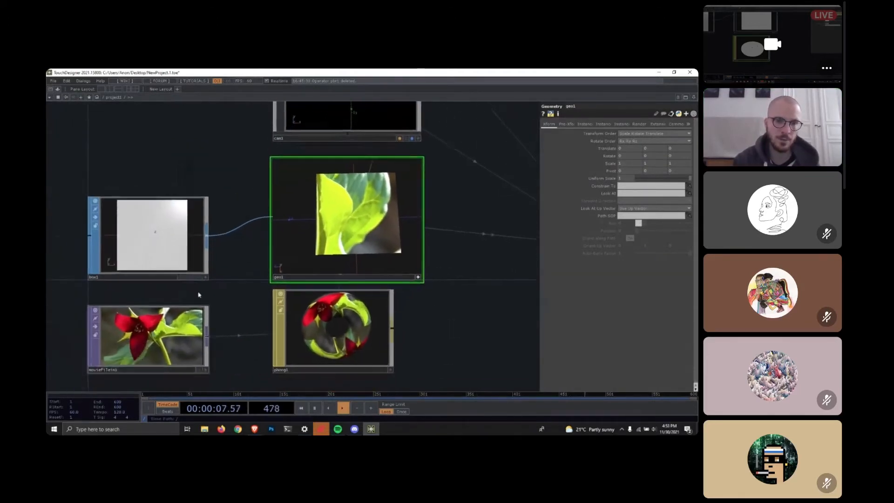
{"action": "left_click_drag", "start_coordinate": [415, 316], "coordinate": [344, 341]}
{"action": "left_click_drag", "start_coordinate": [326, 252], "coordinate": [254, 214]}
{"action": "scroll", "coordinate": [407, 321], "scroll_direction": "down", "scroll_amount": 3}
{"action": "left_click_drag", "start_coordinate": [432, 321], "coordinate": [276, 287]}
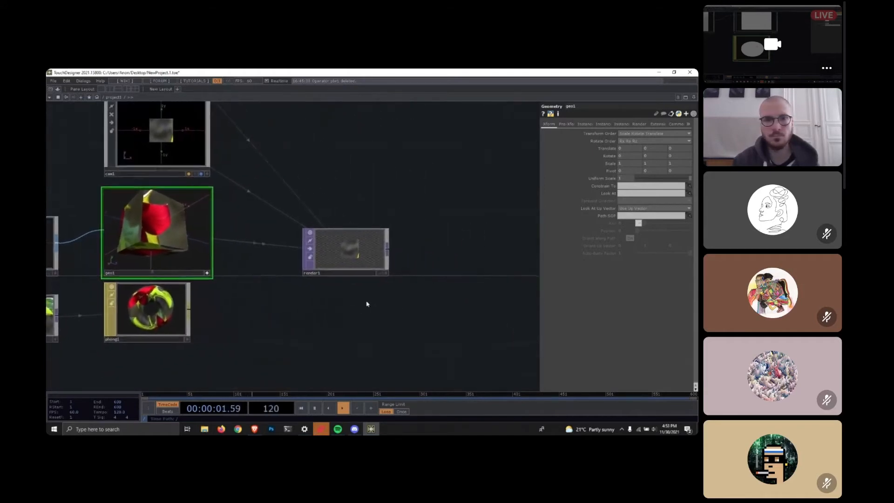
{"action": "left_click_drag", "start_coordinate": [366, 304], "coordinate": [349, 304]}
{"action": "scroll", "coordinate": [282, 288], "scroll_direction": "down", "scroll_amount": 3}
{"action": "left_click_drag", "start_coordinate": [247, 336], "coordinate": [362, 307]}
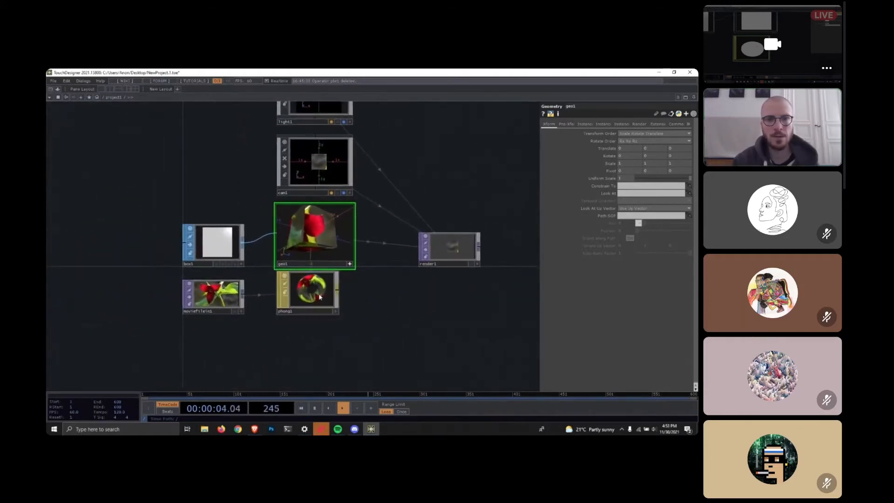
Move the Movie File In TOP farther from the Phong MAT to make room between them.
{"action": "left_click", "coordinate": [320, 297]}
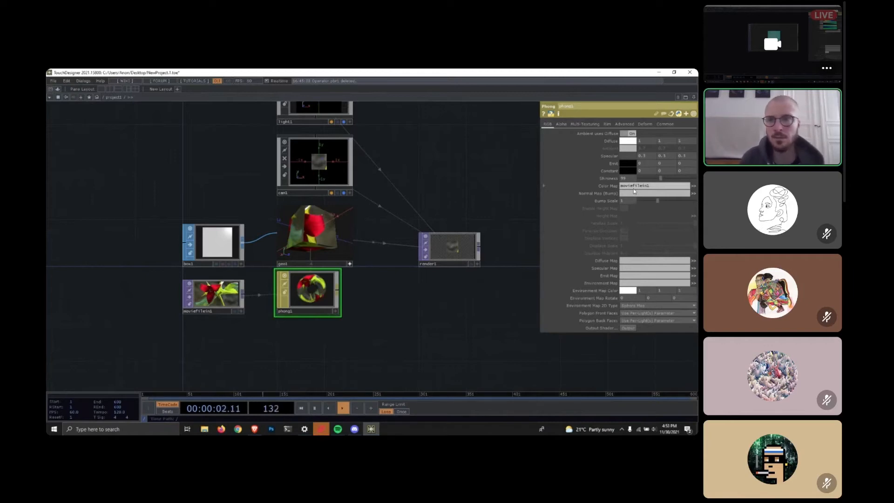
{"action": "left_click_drag", "start_coordinate": [265, 326], "coordinate": [398, 279]}
{"action": "left_click_drag", "start_coordinate": [347, 247], "coordinate": [156, 247]}
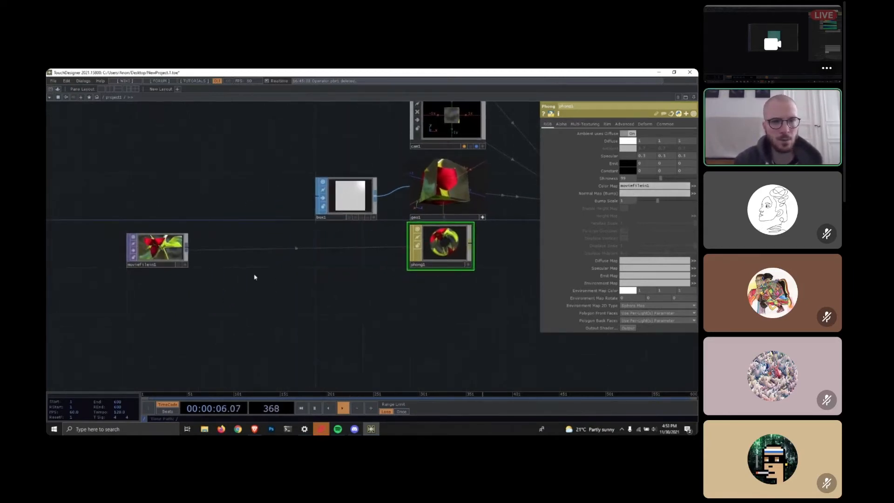
Add a Normal Map TOP below the link between the Movie File In TOP and the Phong MAT.
{"action": "key", "text": "Tab"}
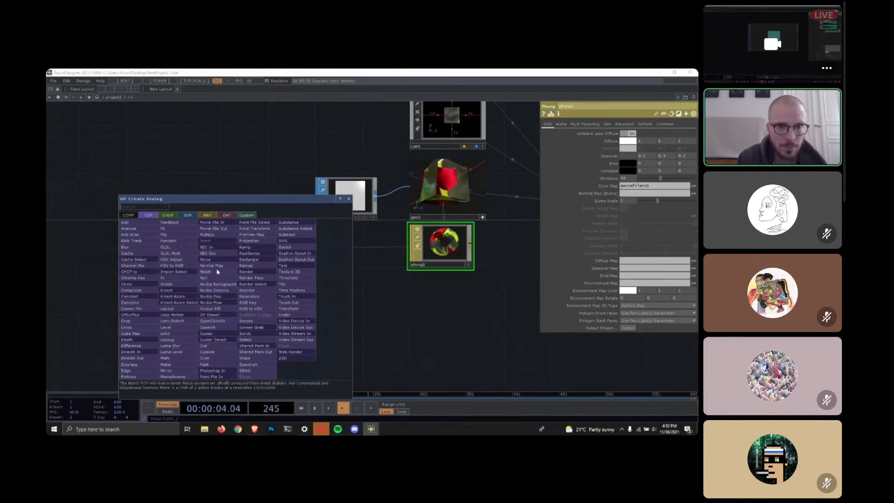
{"action": "key", "text": "Escape"}
{"action": "left_click", "coordinate": [259, 290]}
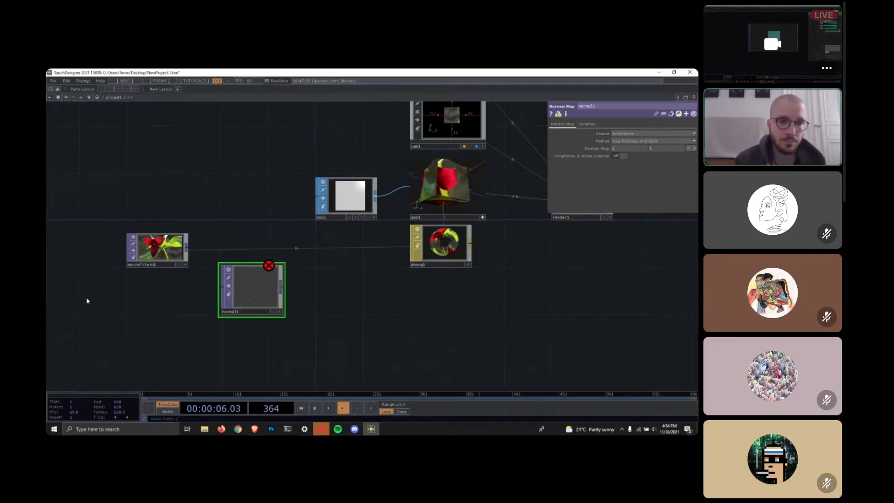
Connect the Movie File In TOP to the Normal Map TOP's input and inspect the generated normal map up close.
{"action": "scroll", "coordinate": [155, 286], "scroll_direction": "up", "scroll_amount": 5}
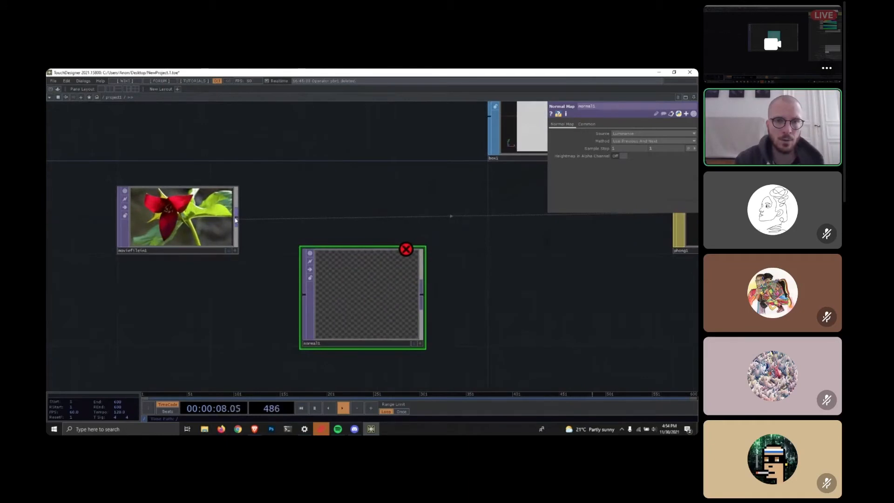
{"action": "left_click", "coordinate": [237, 219]}
{"action": "left_click", "coordinate": [216, 220]}
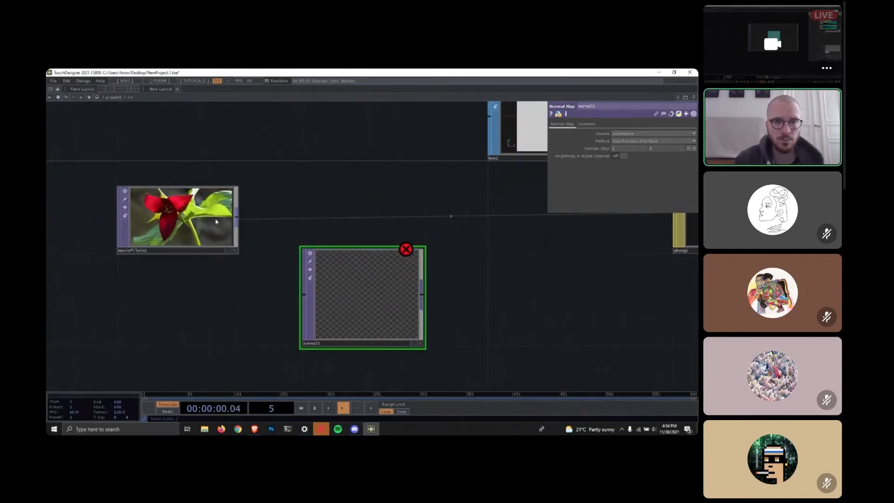
{"action": "left_click", "coordinate": [191, 193]}
{"action": "left_click", "coordinate": [383, 308]}
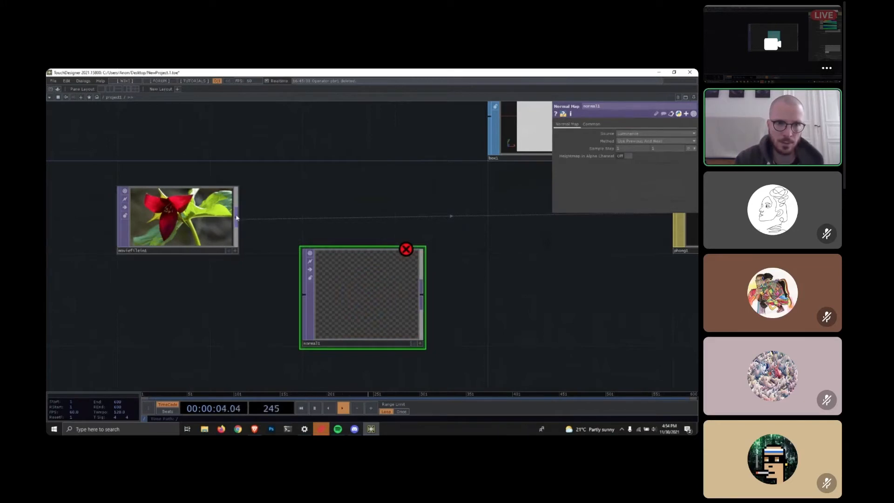
{"action": "left_click", "coordinate": [237, 218]}
{"action": "left_click", "coordinate": [304, 294]}
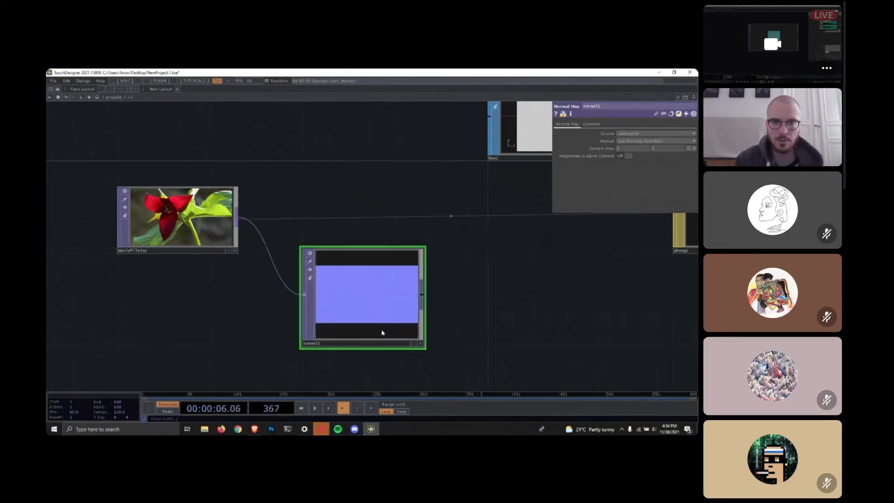
{"action": "scroll", "coordinate": [382, 332], "scroll_direction": "up", "scroll_amount": 6}
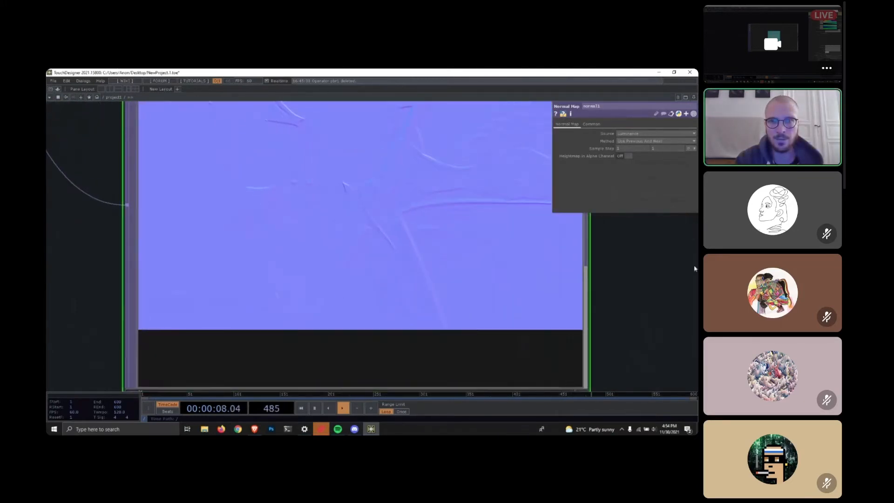
{"action": "left_click_drag", "start_coordinate": [661, 272], "coordinate": [648, 293]}
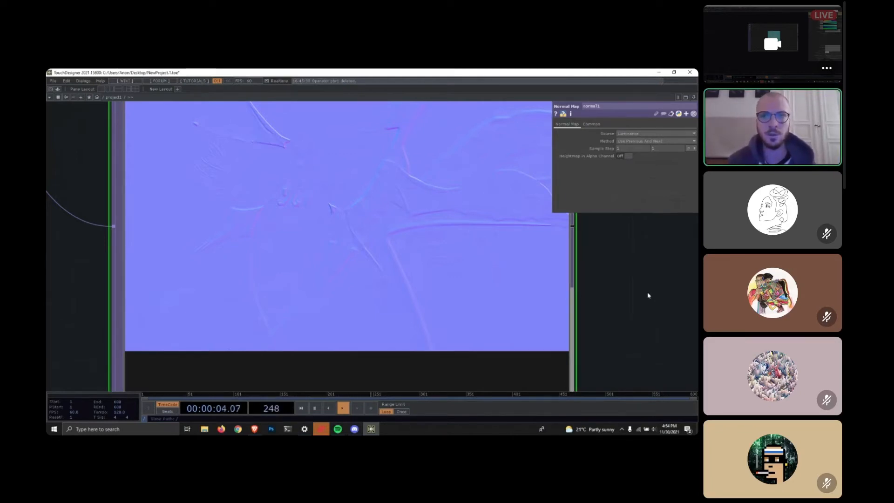
{"action": "middle_click_drag", "start_coordinate": [647, 295], "coordinate": [608, 294]}
{"action": "left_click_drag", "start_coordinate": [312, 294], "coordinate": [75, 303]}
{"action": "middle_click_drag", "start_coordinate": [181, 286], "coordinate": [171, 287]}
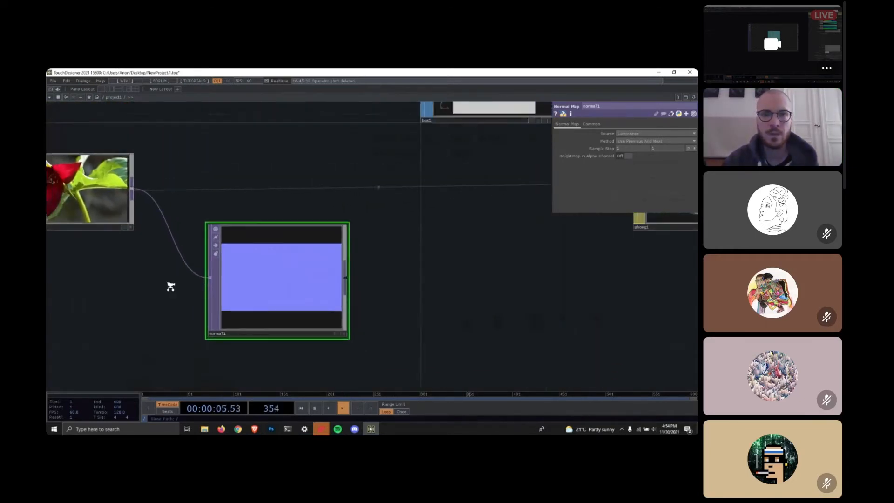
Assign the Normal Map TOP as the Phong MAT's Normal Map (Bump).
{"action": "scroll", "coordinate": [244, 283], "scroll_direction": "down", "scroll_amount": 5}
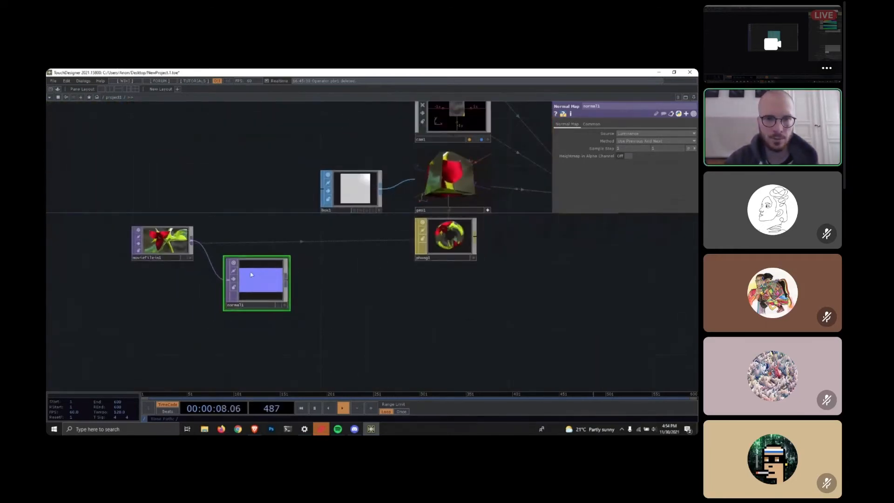
{"action": "left_click", "coordinate": [446, 237]}
{"action": "left_click_drag", "start_coordinate": [254, 280], "coordinate": [636, 194]}
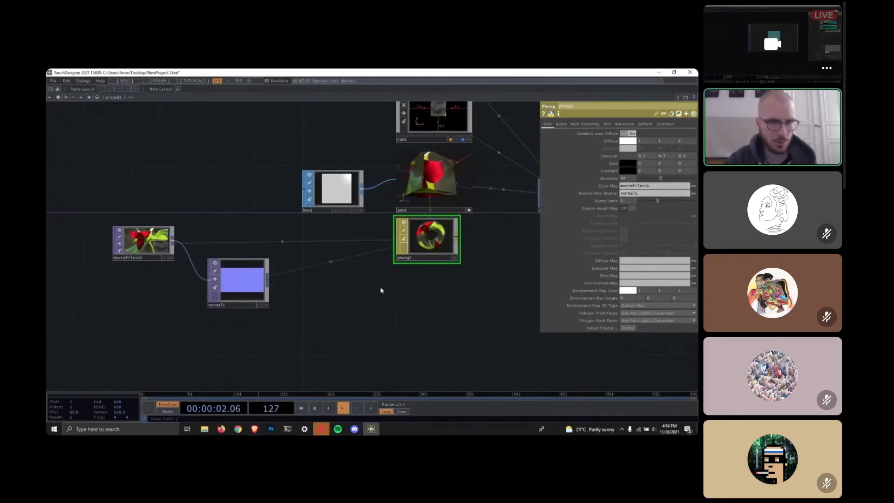
Examine the normal-mapped texture up close on the Phong MAT preview, the Geometry COMP and the Render TOP.
{"action": "scroll", "coordinate": [353, 323], "scroll_direction": "up", "scroll_amount": 2}
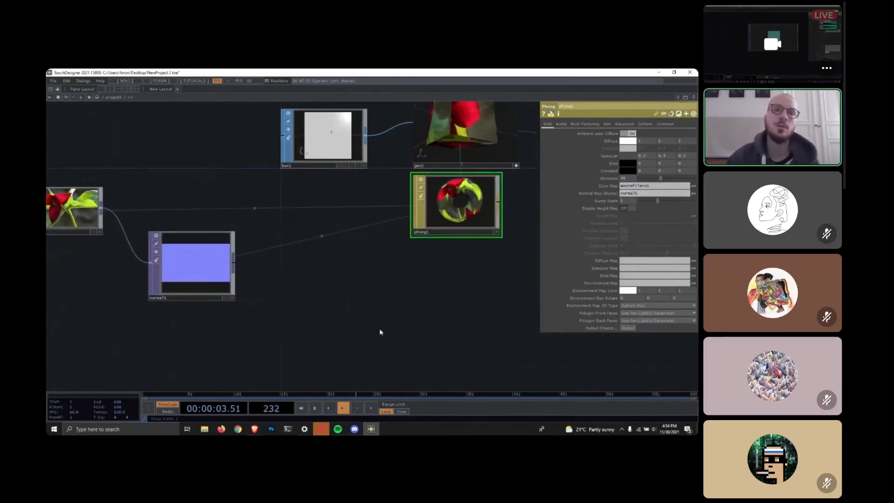
{"action": "scroll", "coordinate": [394, 235], "scroll_direction": "up", "scroll_amount": 5}
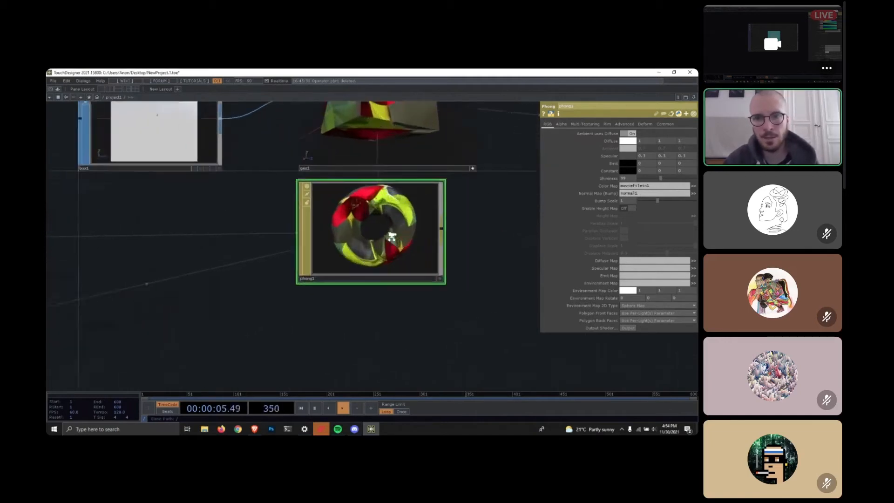
{"action": "scroll", "coordinate": [394, 236], "scroll_direction": "down", "scroll_amount": 1}
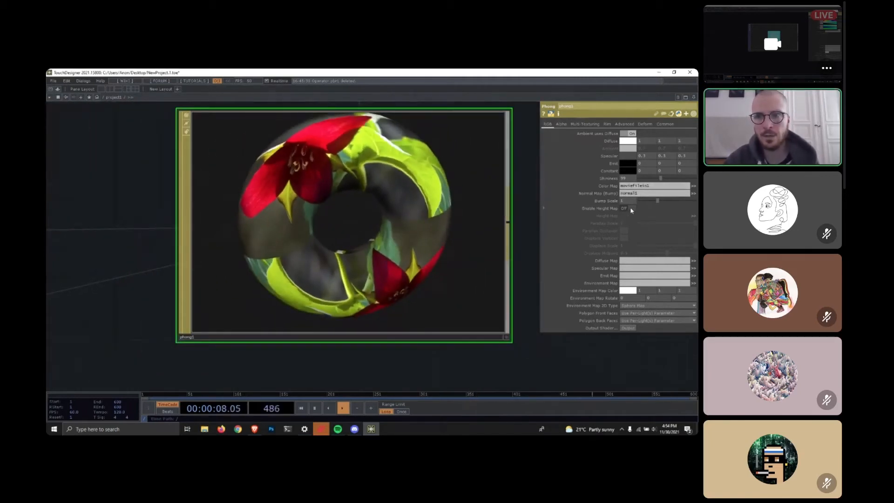
{"action": "scroll", "coordinate": [415, 207], "scroll_direction": "down", "scroll_amount": 5}
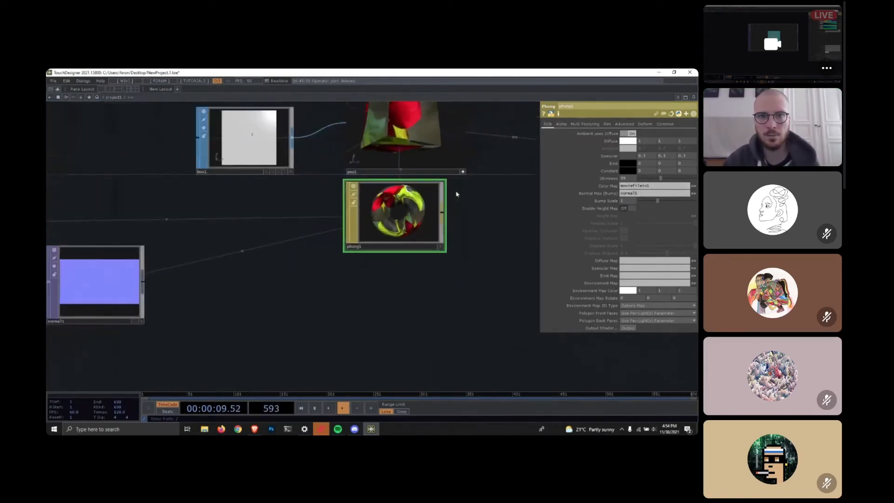
{"action": "left_click_drag", "start_coordinate": [437, 268], "coordinate": [383, 328]}
{"action": "scroll", "coordinate": [256, 126], "scroll_direction": "up", "scroll_amount": 5}
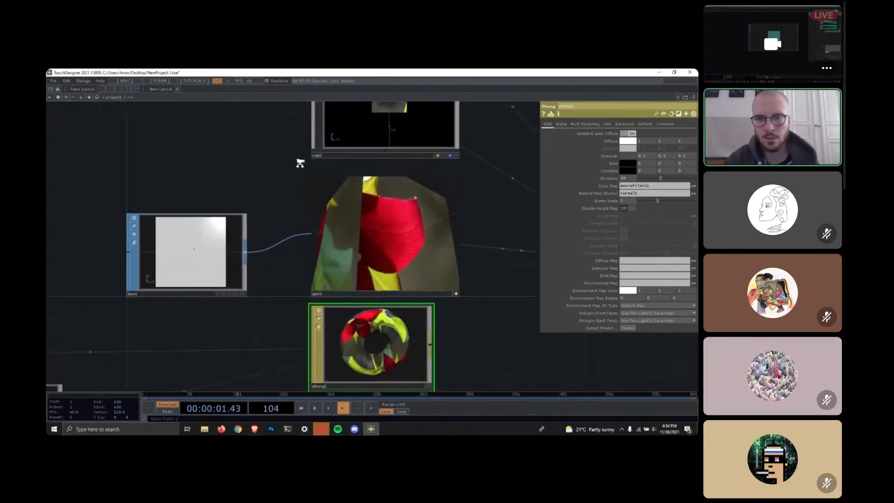
{"action": "scroll", "coordinate": [213, 170], "scroll_direction": "down", "scroll_amount": 5}
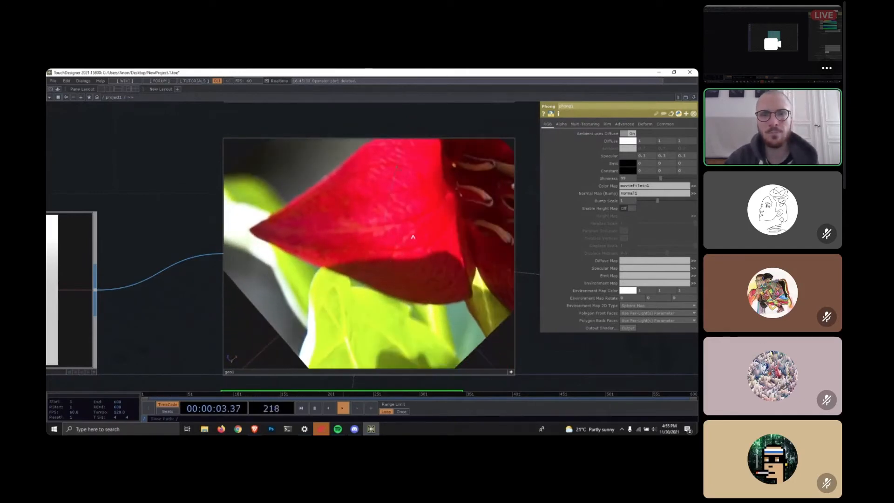
{"action": "scroll", "coordinate": [210, 165], "scroll_direction": "down", "scroll_amount": 2}
{"action": "scroll", "coordinate": [210, 166], "scroll_direction": "down", "scroll_amount": 3}
{"action": "left_click_drag", "start_coordinate": [359, 254], "coordinate": [404, 264]}
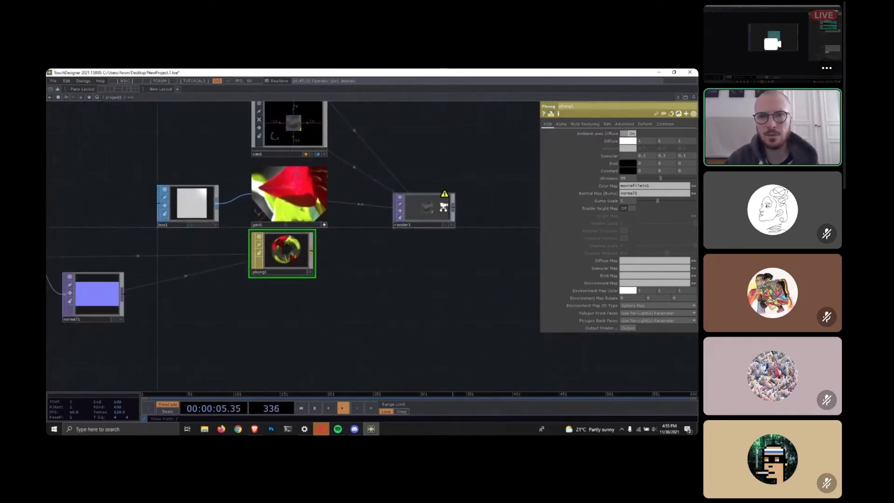
{"action": "scroll", "coordinate": [443, 206], "scroll_direction": "up", "scroll_amount": 3}
{"action": "middle_click", "coordinate": [463, 172]}
{"action": "scroll", "coordinate": [274, 284], "scroll_direction": "down", "scroll_amount": 3}
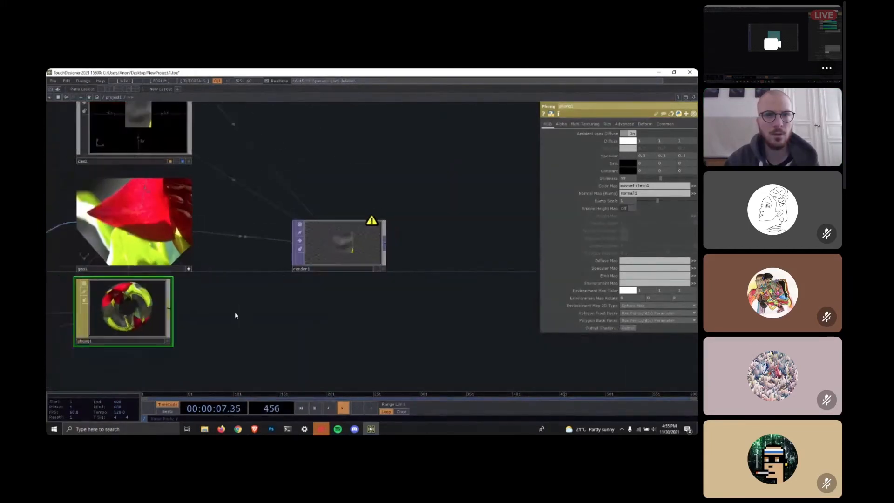
Move the Box SOP away from the Geometry COMP and line it up directly above the Movie File In TOP.
{"action": "left_click_drag", "start_coordinate": [142, 366], "coordinate": [377, 331]}
{"action": "left_click_drag", "start_coordinate": [253, 340], "coordinate": [365, 335]}
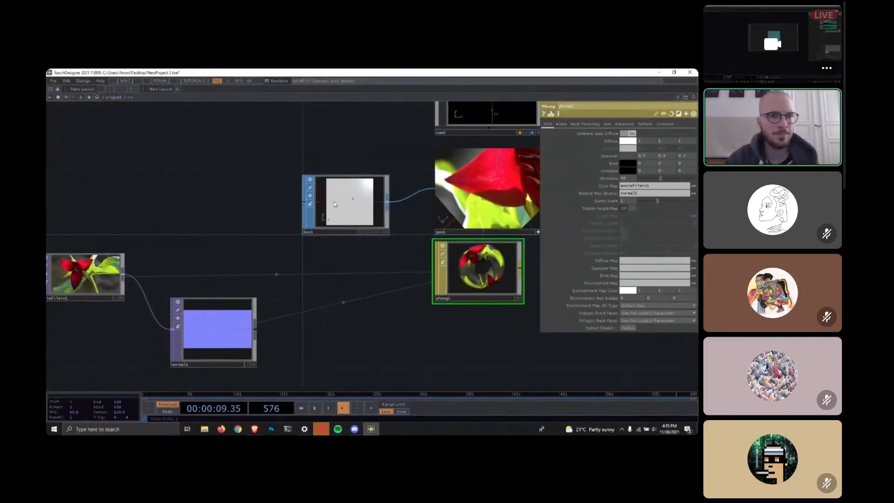
{"action": "left_click_drag", "start_coordinate": [320, 201], "coordinate": [71, 201]}
{"action": "left_click_drag", "start_coordinate": [242, 158], "coordinate": [412, 166]}
{"action": "left_click_drag", "start_coordinate": [261, 206], "coordinate": [228, 206]}
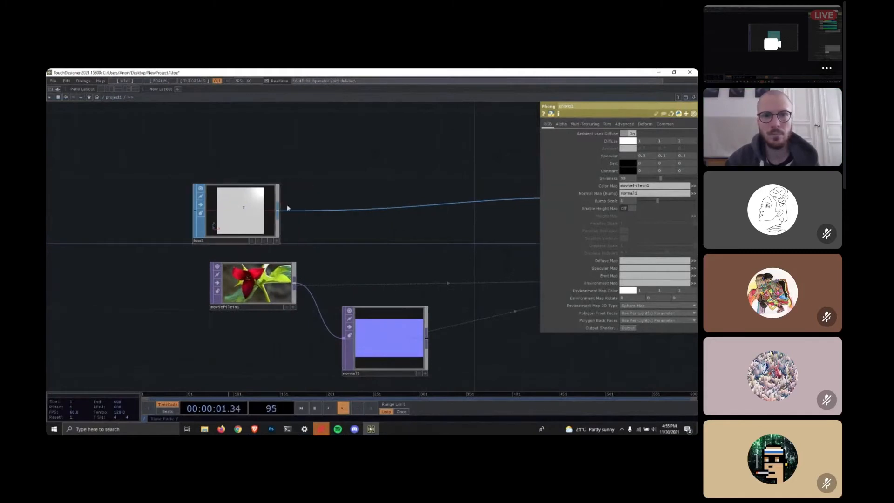
{"action": "scroll", "coordinate": [358, 177], "scroll_direction": "down", "scroll_amount": 2}
{"action": "left_click_drag", "start_coordinate": [339, 185], "coordinate": [154, 194]}
{"action": "left_click_drag", "start_coordinate": [103, 206], "coordinate": [113, 205]}
Open the Render TOP's operator info and read its warning about the normal-mapped material.
{"action": "left_click_drag", "start_coordinate": [160, 154], "coordinate": [46, 171]}
{"action": "left_click_drag", "start_coordinate": [410, 293], "coordinate": [365, 310]}
{"action": "scroll", "coordinate": [355, 268], "scroll_direction": "up", "scroll_amount": 5}
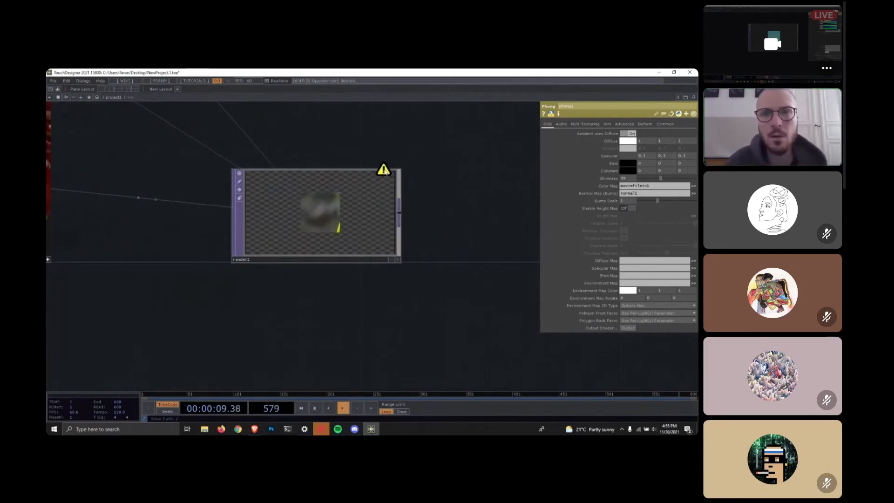
{"action": "middle_click", "coordinate": [383, 170]}
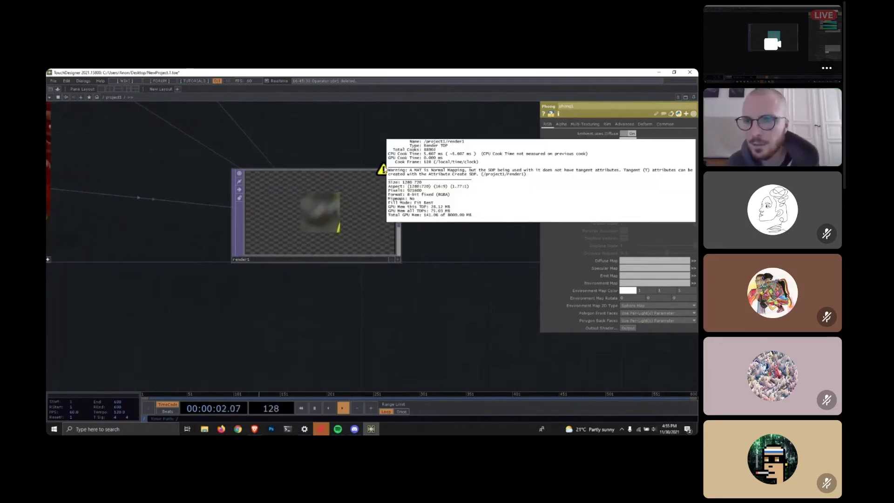
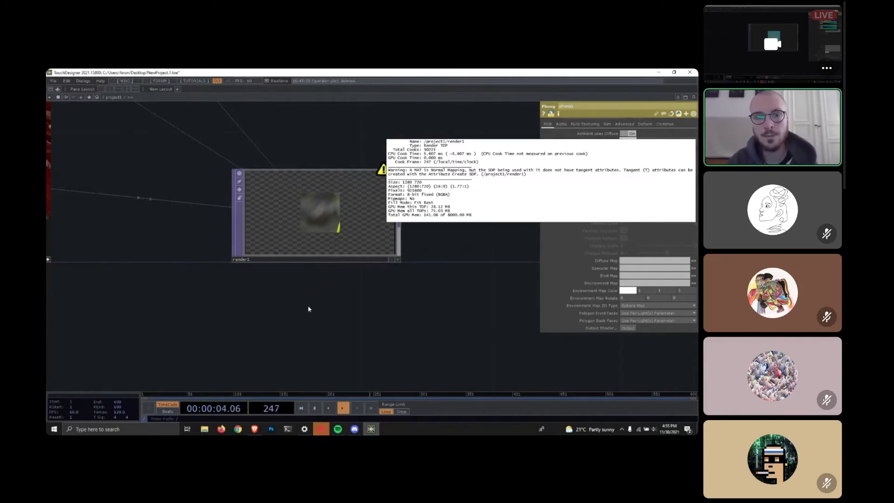
{"action": "middle_click_drag", "start_coordinate": [308, 308], "coordinate": [294, 308]}
{"action": "left_click_drag", "start_coordinate": [355, 330], "coordinate": [484, 324]}
{"action": "scroll", "coordinate": [331, 322], "scroll_direction": "down", "scroll_amount": 3}
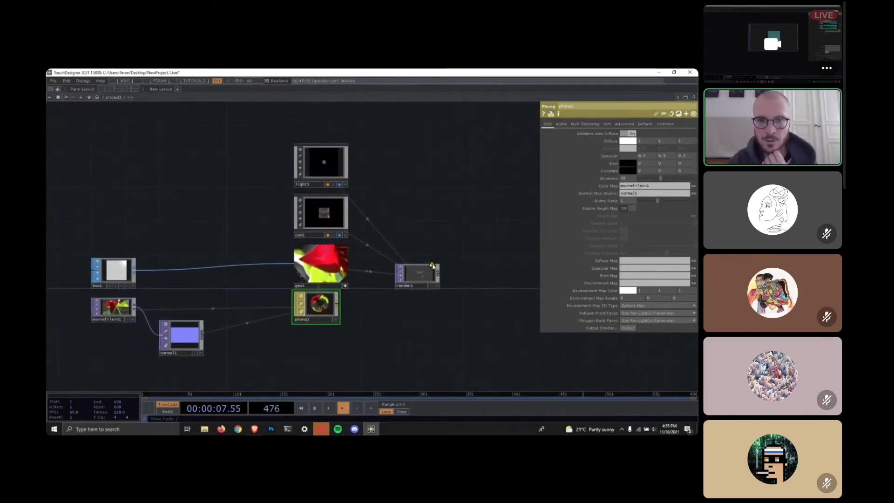
{"action": "middle_click", "coordinate": [433, 266]}
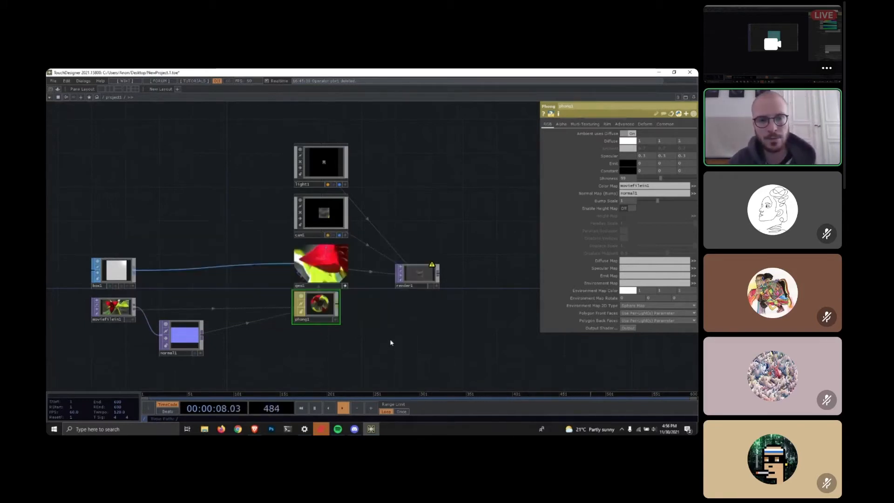
Insert an Attribute Create SOP into the link between the Box SOP and the Geometry COMP.
{"action": "left_click_drag", "start_coordinate": [390, 343], "coordinate": [446, 333]}
{"action": "scroll", "coordinate": [212, 271], "scroll_direction": "up", "scroll_amount": 2}
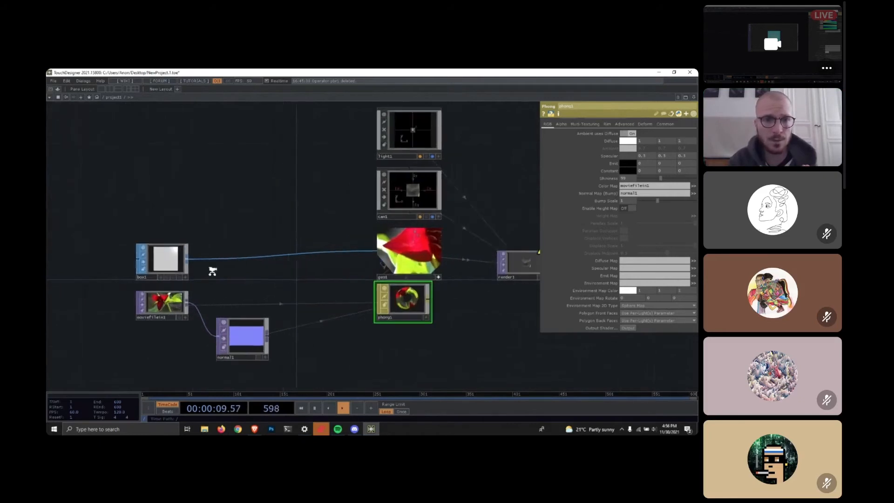
{"action": "scroll", "coordinate": [212, 271], "scroll_direction": "up", "scroll_amount": 3}
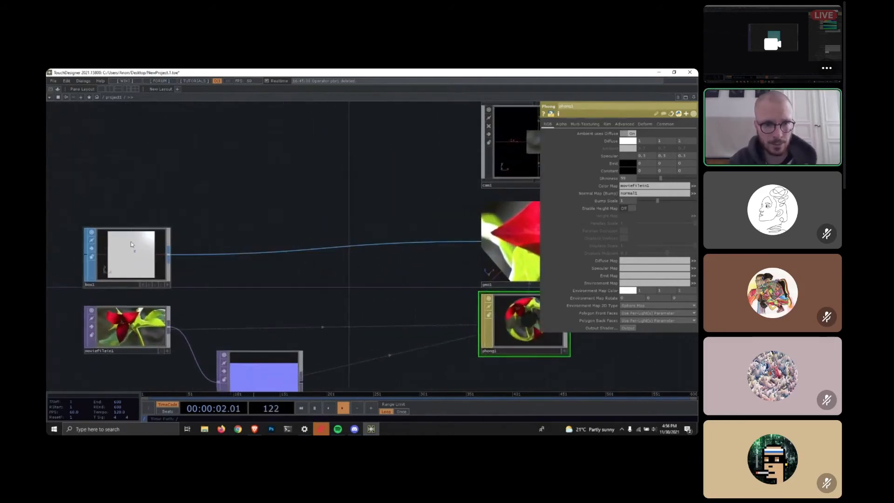
{"action": "left_click", "coordinate": [132, 244]}
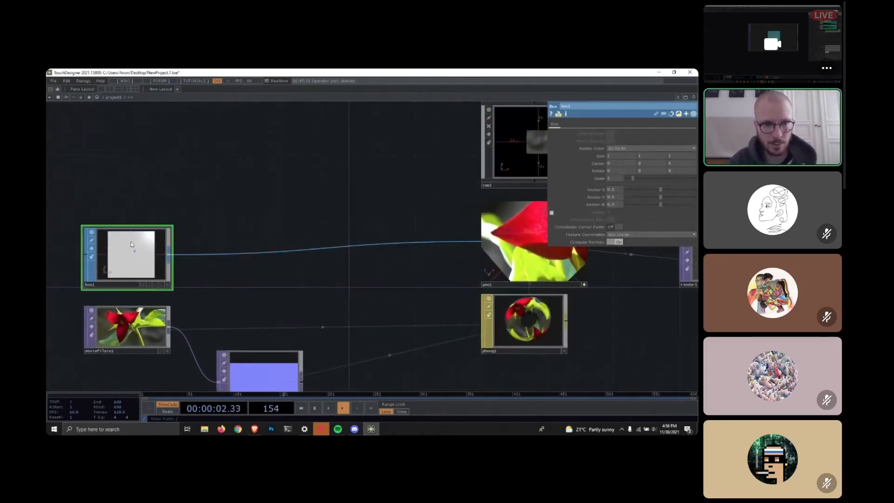
{"action": "left_click", "coordinate": [580, 282]}
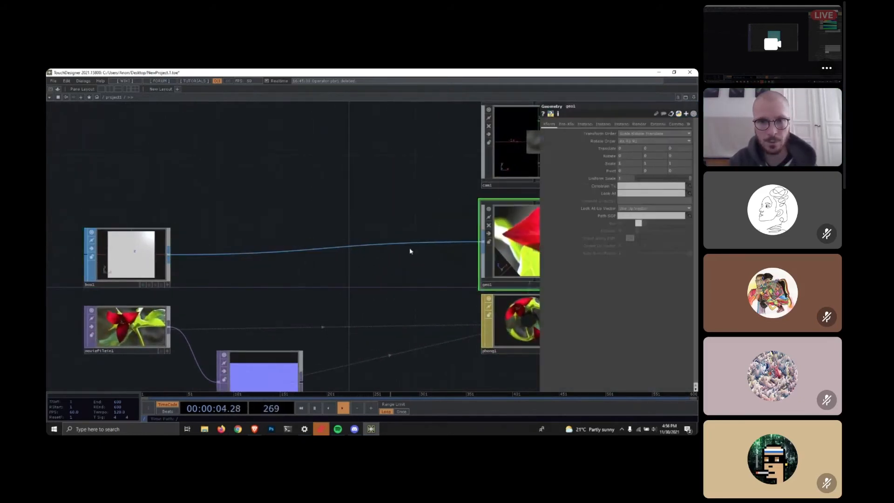
{"action": "right_click", "coordinate": [221, 256]}
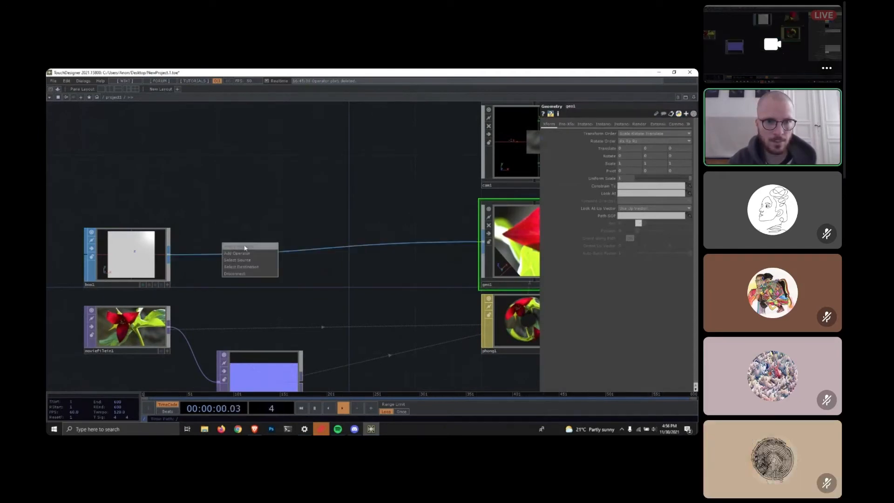
{"action": "left_click", "coordinate": [241, 246]}
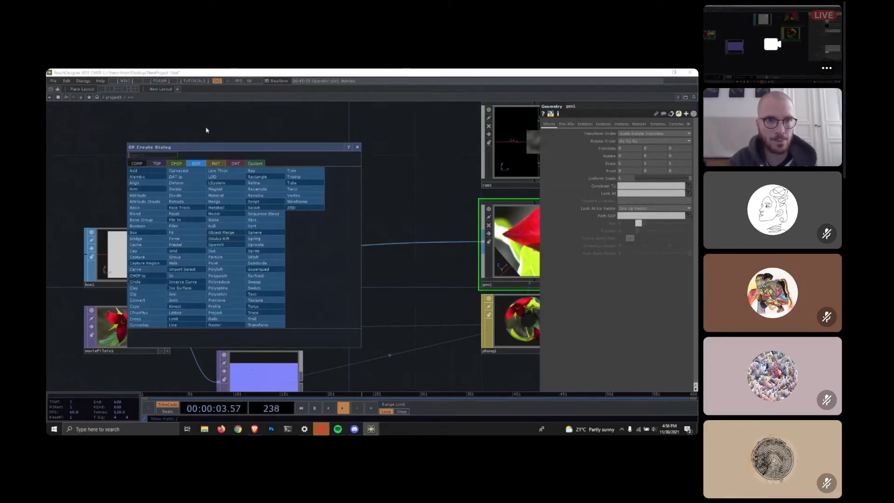
{"action": "left_click", "coordinate": [152, 206]}
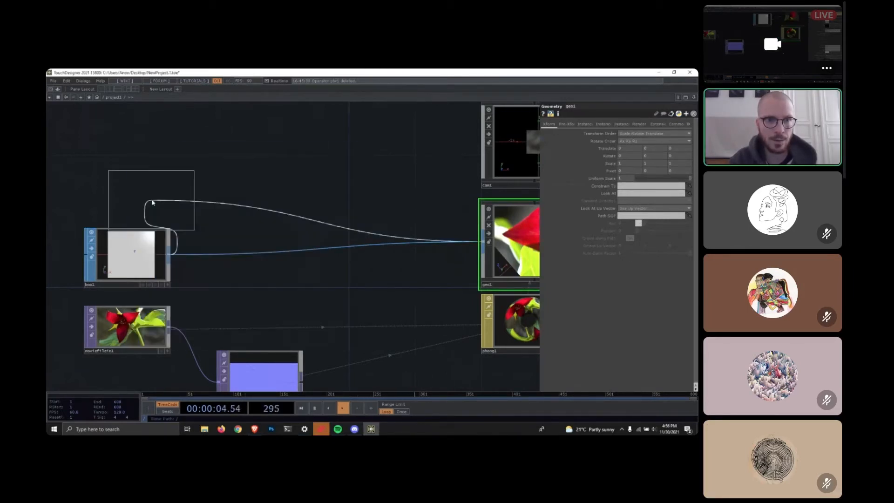
{"action": "left_click", "coordinate": [228, 259]}
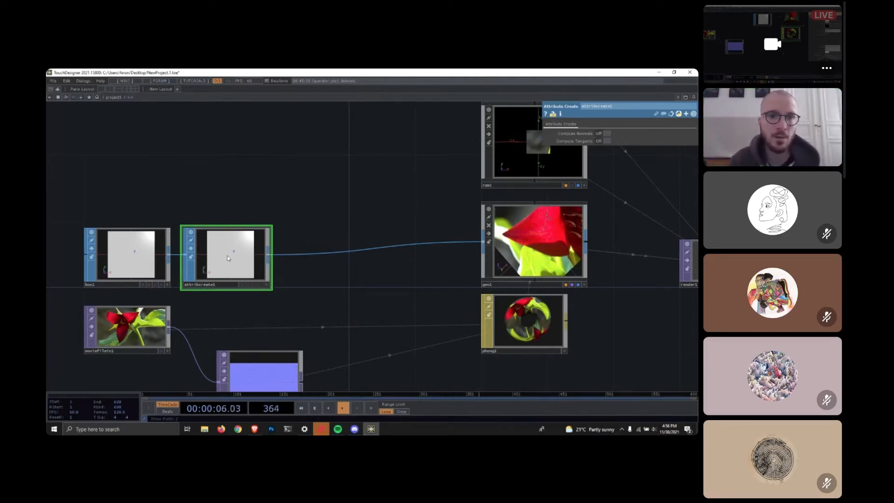
Turn on Compute Normals and Compute Tangents on the Attribute Create SOP, and check the Render TOP and the textured geometry.
{"action": "left_click", "coordinate": [605, 134]}
{"action": "left_click_drag", "start_coordinate": [191, 198], "coordinate": [46, 186]}
{"action": "scroll", "coordinate": [442, 261], "scroll_direction": "up", "scroll_amount": 5}
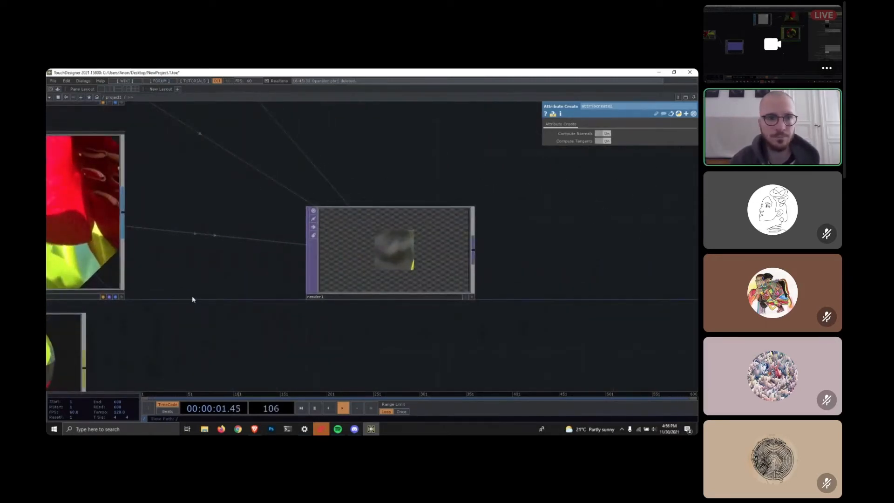
{"action": "left_click_drag", "start_coordinate": [247, 296], "coordinate": [461, 306]}
{"action": "scroll", "coordinate": [150, 222], "scroll_direction": "up", "scroll_amount": 5}
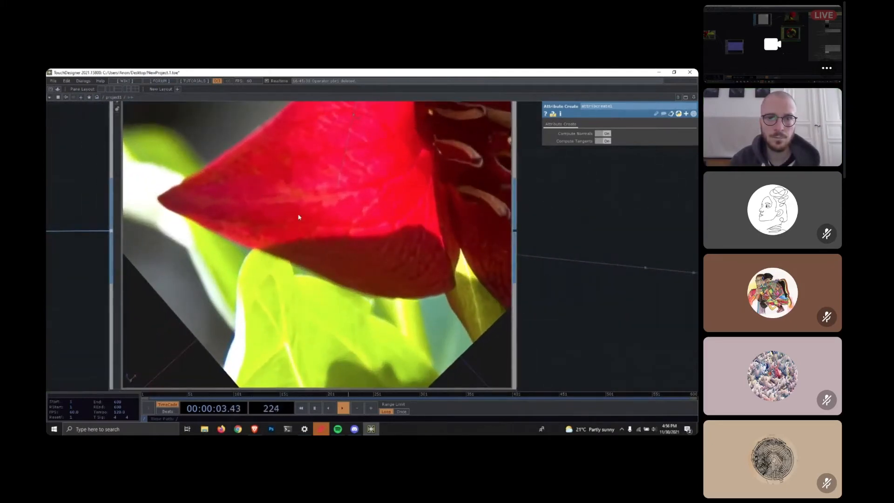
Examine the textured box in the geometry viewer, the normal map and the Phong material up close.
{"action": "scroll", "coordinate": [299, 217], "scroll_direction": "down", "scroll_amount": 5}
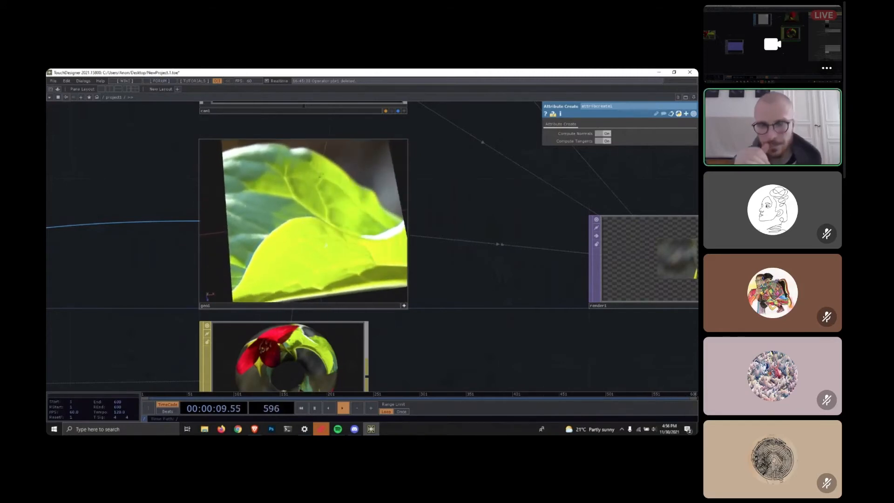
{"action": "scroll", "coordinate": [141, 207], "scroll_direction": "up", "scroll_amount": 2}
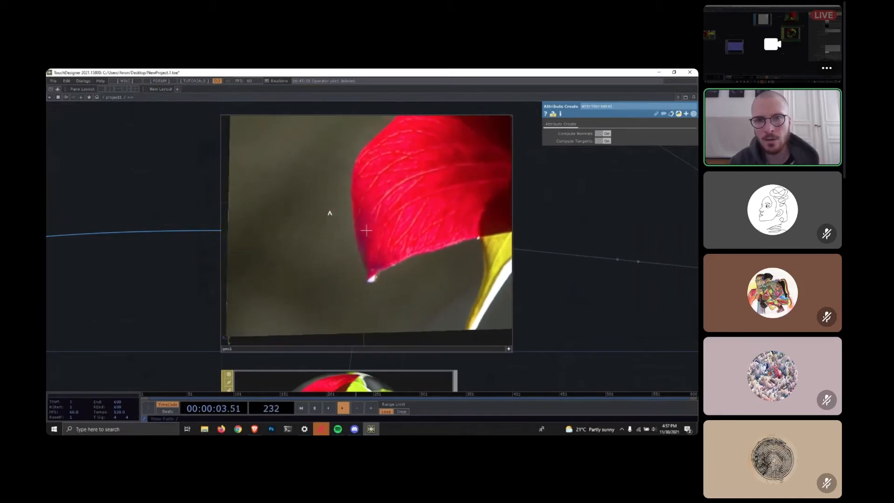
{"action": "left_click_drag", "start_coordinate": [590, 194], "coordinate": [578, 210]}
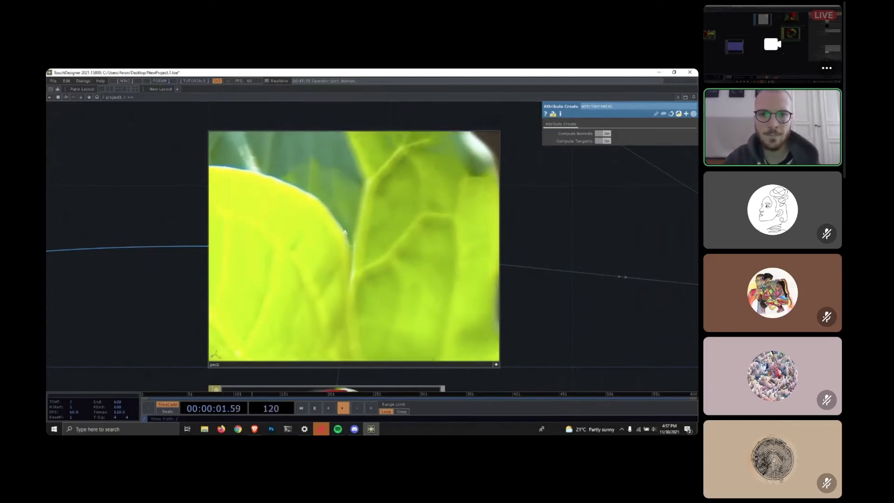
{"action": "scroll", "coordinate": [587, 258], "scroll_direction": "down", "scroll_amount": 1}
{"action": "scroll", "coordinate": [587, 259], "scroll_direction": "down", "scroll_amount": 5}
{"action": "scroll", "coordinate": [376, 345], "scroll_direction": "up", "scroll_amount": 5}
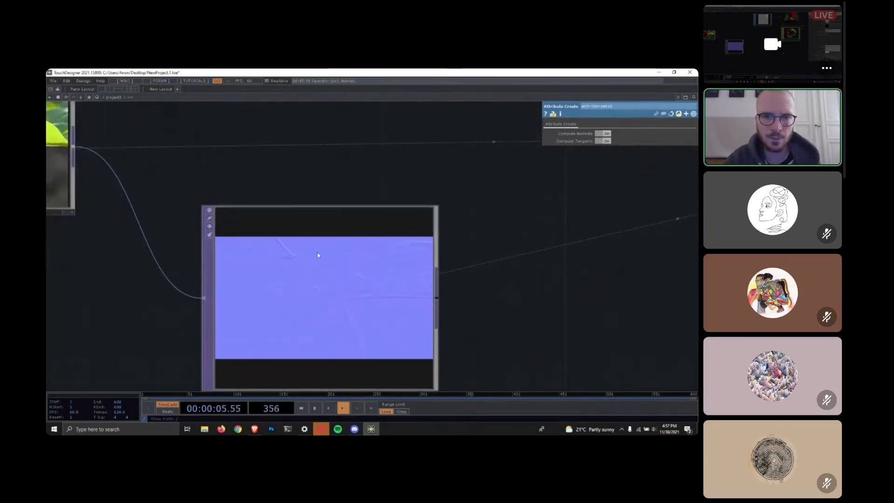
{"action": "left_click_drag", "start_coordinate": [484, 324], "coordinate": [360, 329]}
{"action": "left_click_drag", "start_coordinate": [616, 270], "coordinate": [218, 333]}
{"action": "left_click_drag", "start_coordinate": [580, 294], "coordinate": [451, 314]}
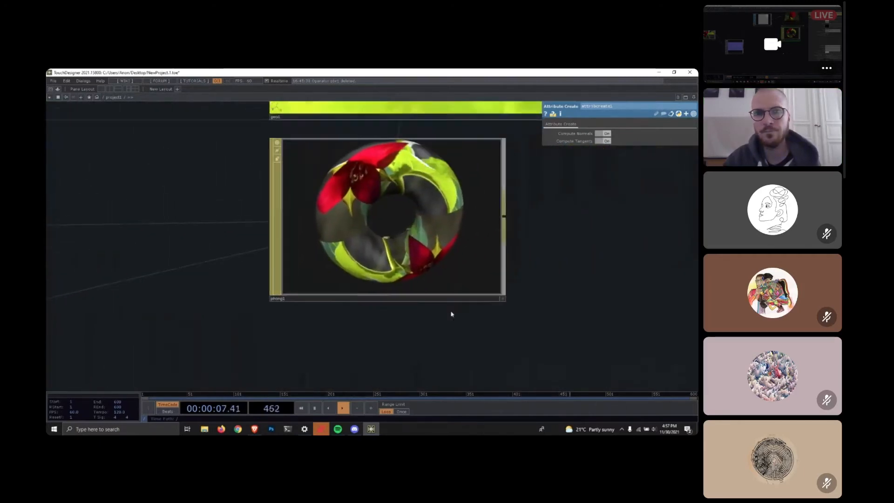
{"action": "left_click_drag", "start_coordinate": [591, 154], "coordinate": [509, 336]}
{"action": "left_click", "coordinate": [467, 323]}
{"action": "left_click_drag", "start_coordinate": [371, 211], "coordinate": [413, 145]}
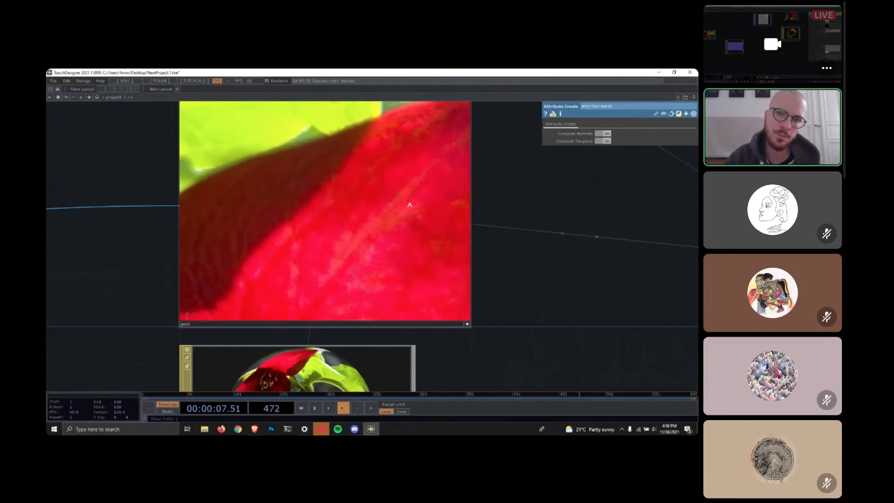
Show the parameters of the phong1 material and review its map settings and incoming links.
{"action": "scroll", "coordinate": [536, 257], "scroll_direction": "down", "scroll_amount": 5}
{"action": "left_click_drag", "start_coordinate": [565, 300], "coordinate": [427, 233]}
{"action": "left_click", "coordinate": [316, 252]}
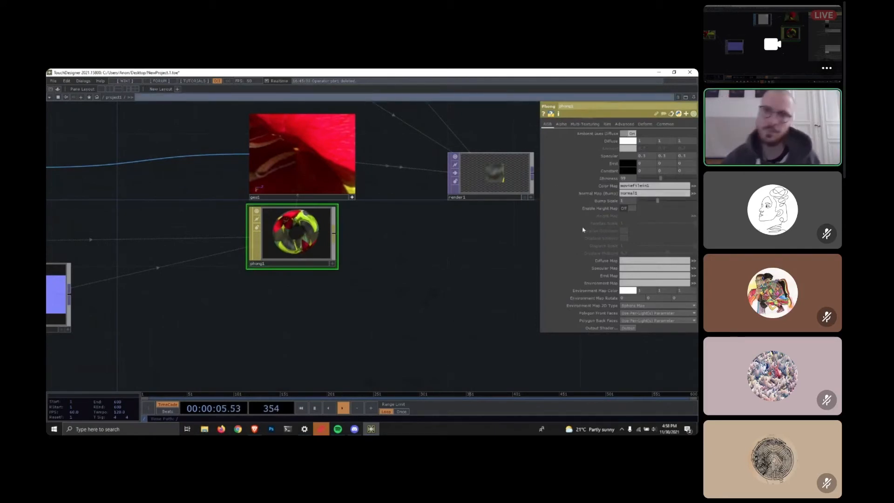
{"action": "left_click_drag", "start_coordinate": [341, 276], "coordinate": [403, 313]}
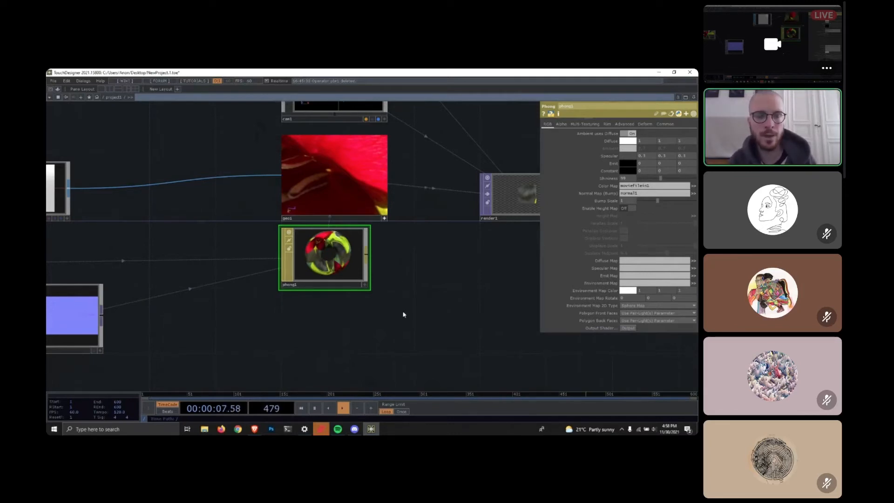
{"action": "left_click_drag", "start_coordinate": [299, 352], "coordinate": [385, 342]}
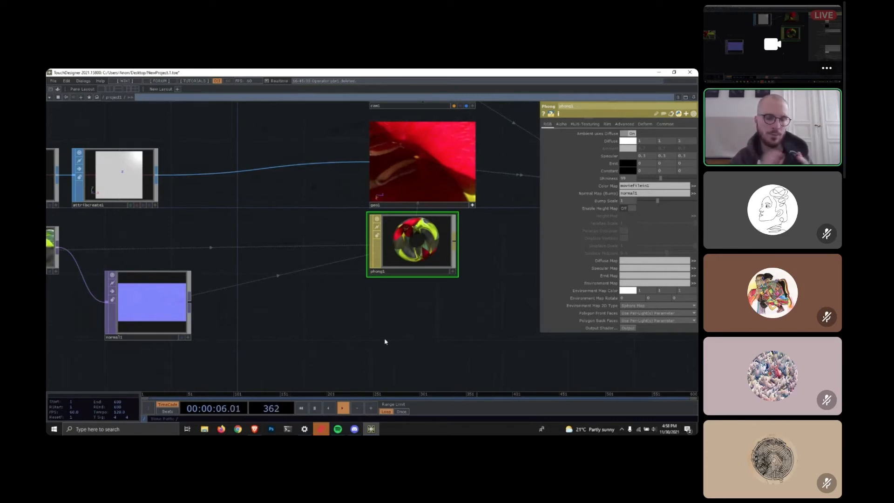
Add a Monochrome TOP to the network and place it just below normal1.
{"action": "scroll", "coordinate": [329, 326], "scroll_direction": "down", "scroll_amount": 4}
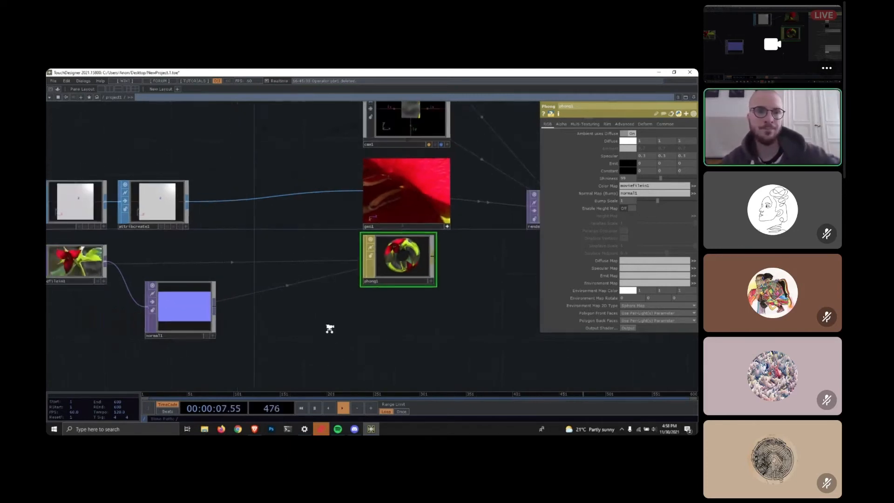
{"action": "left_click_drag", "start_coordinate": [293, 334], "coordinate": [334, 282]}
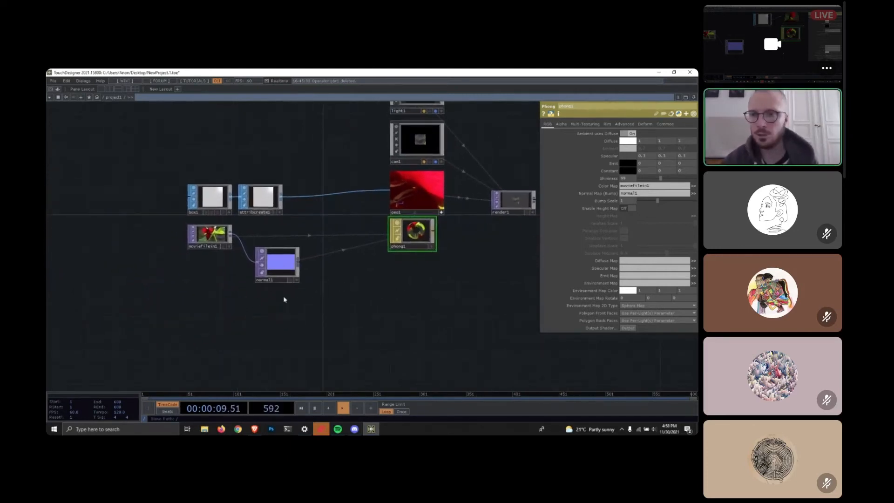
{"action": "scroll", "coordinate": [345, 285], "scroll_direction": "up", "scroll_amount": 5}
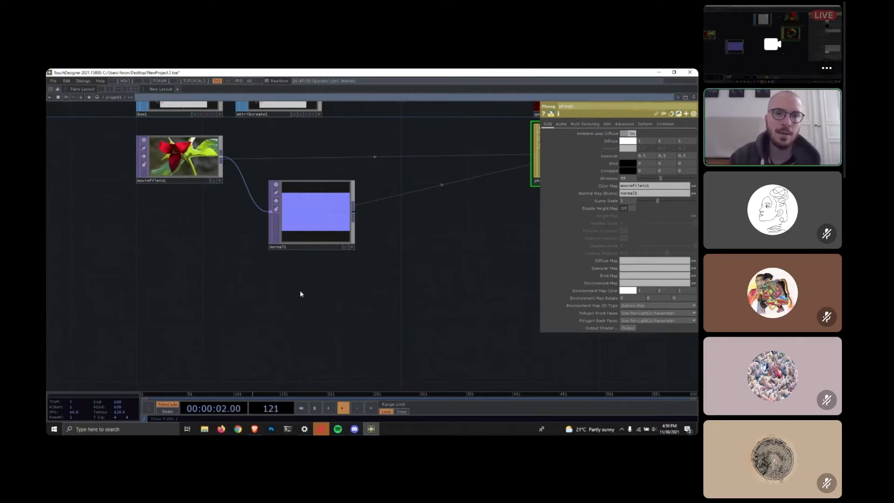
{"action": "key", "text": "Tab"}
{"action": "left_click", "coordinate": [215, 209]}
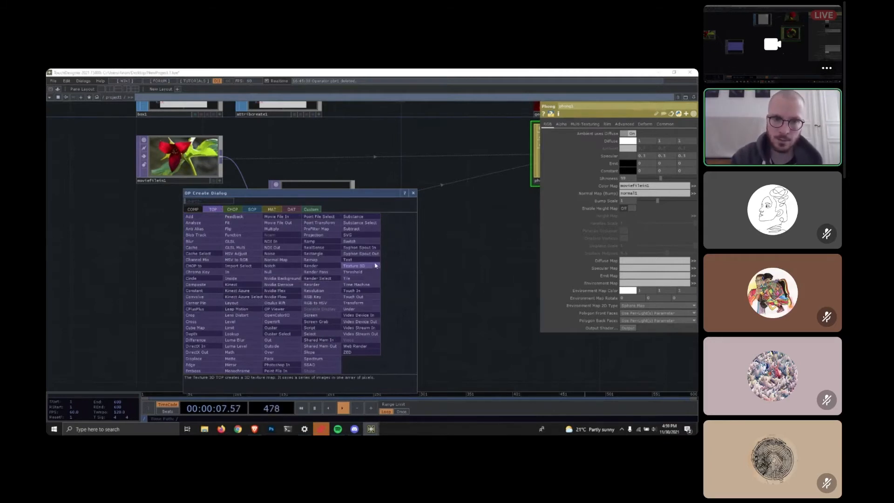
{"action": "key", "text": "Escape"}
{"action": "key", "text": "Tab"}
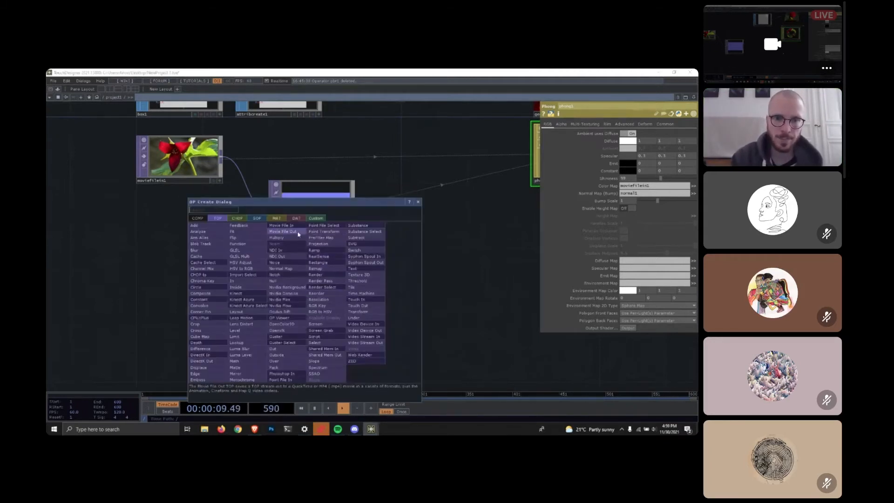
{"action": "left_click", "coordinate": [242, 380]}
{"action": "left_click", "coordinate": [314, 293]}
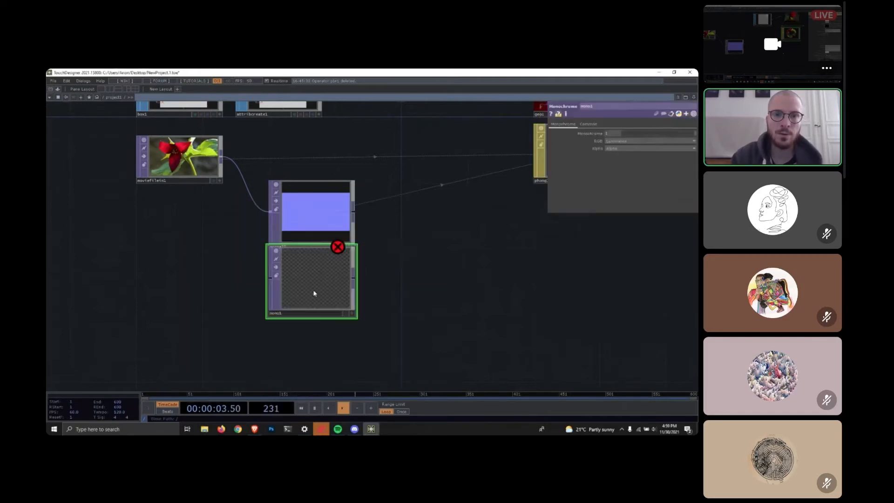
{"action": "left_click_drag", "start_coordinate": [306, 294], "coordinate": [305, 310]}
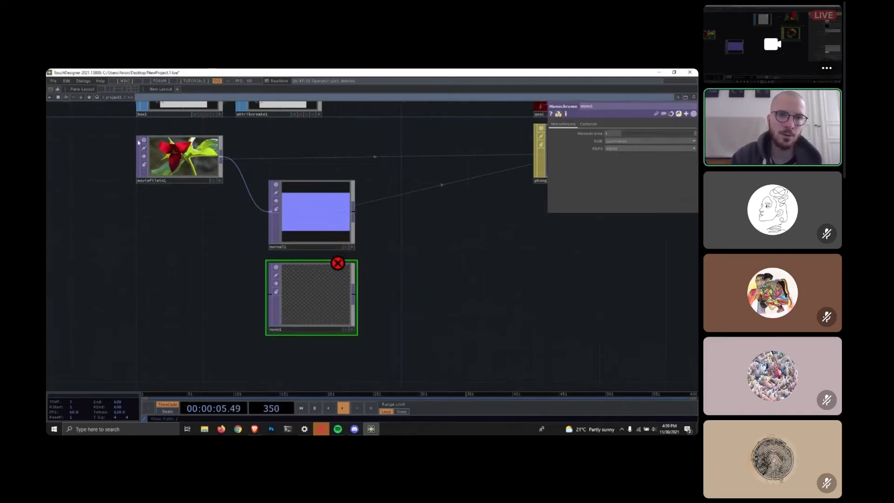
Connect the moviefilein1 output to the Monochrome TOP's input and inspect the greyscale image.
{"action": "left_click_drag", "start_coordinate": [223, 159], "coordinate": [270, 294]}
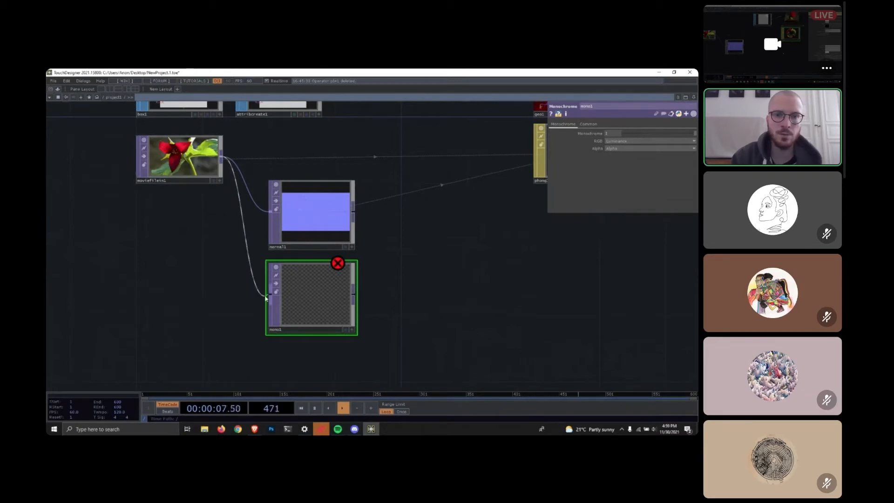
{"action": "scroll", "coordinate": [312, 327], "scroll_direction": "up", "scroll_amount": 2}
{"action": "scroll", "coordinate": [325, 327], "scroll_direction": "up", "scroll_amount": 2}
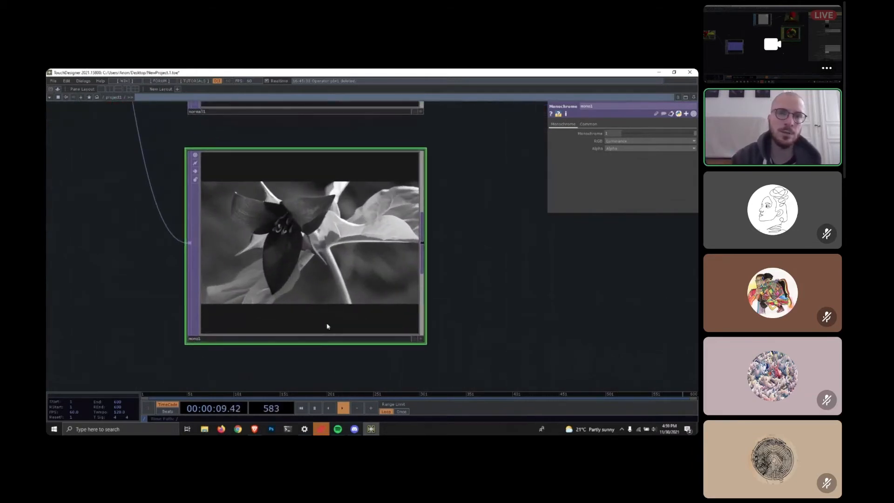
{"action": "scroll", "coordinate": [301, 281], "scroll_direction": "down", "scroll_amount": 2}
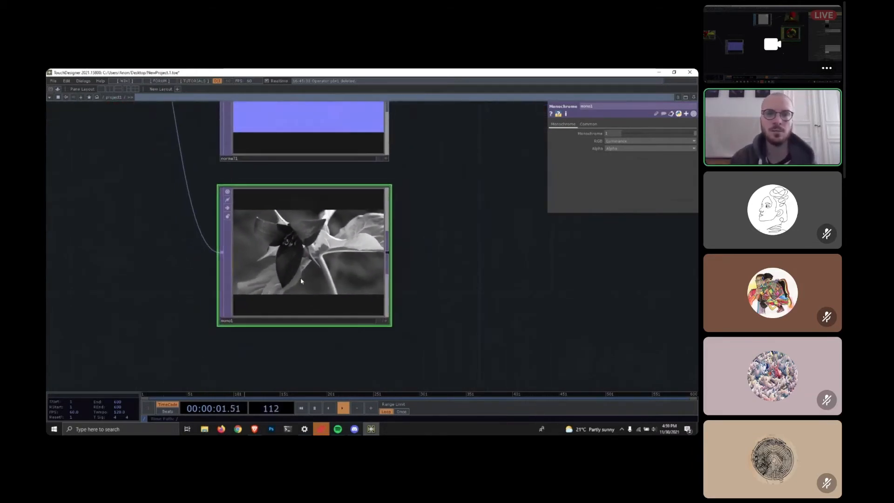
{"action": "scroll", "coordinate": [306, 279], "scroll_direction": "down", "scroll_amount": 2}
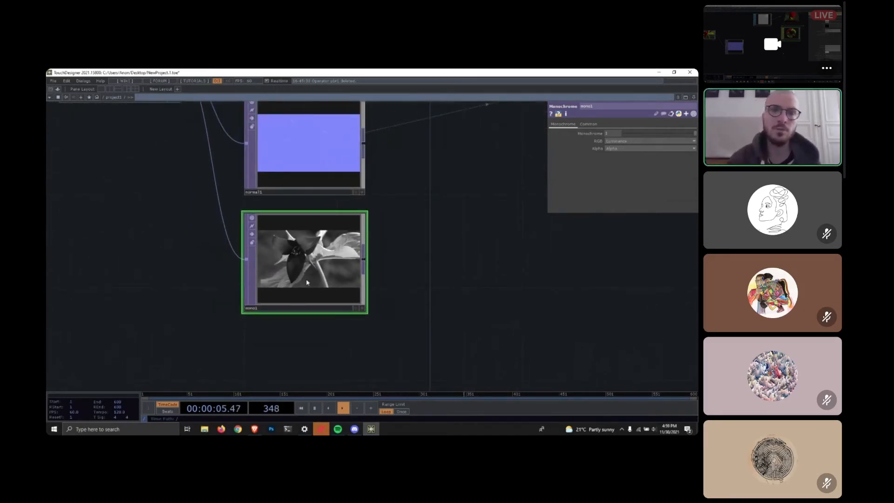
Enable the height map on phong1 and assign mono1 as its Height Map.
{"action": "scroll", "coordinate": [308, 283], "scroll_direction": "down", "scroll_amount": 4}
{"action": "left_click_drag", "start_coordinate": [454, 291], "coordinate": [405, 317]}
{"action": "left_click", "coordinate": [449, 195]}
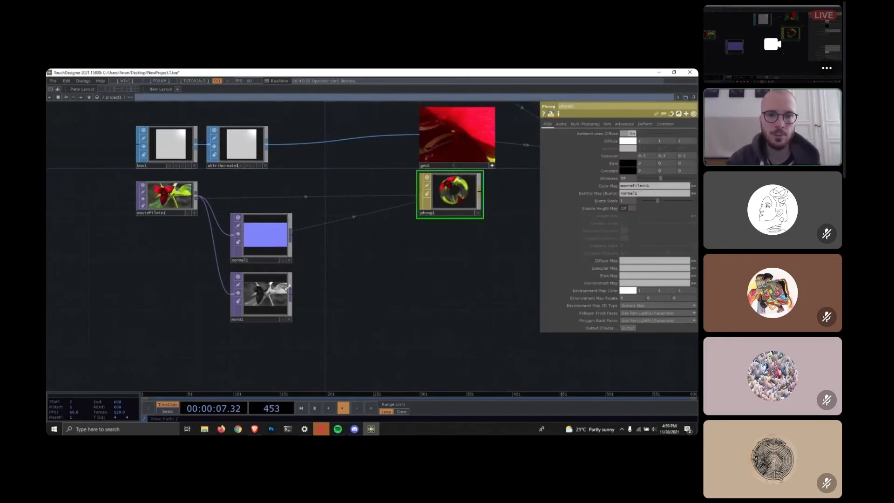
{"action": "mouse_move", "coordinate": [289, 286]}
{"action": "left_mouse_down"}
{"action": "mouse_move", "coordinate": [346, 286]}
{"action": "mouse_move", "coordinate": [277, 286]}
{"action": "left_mouse_up"}
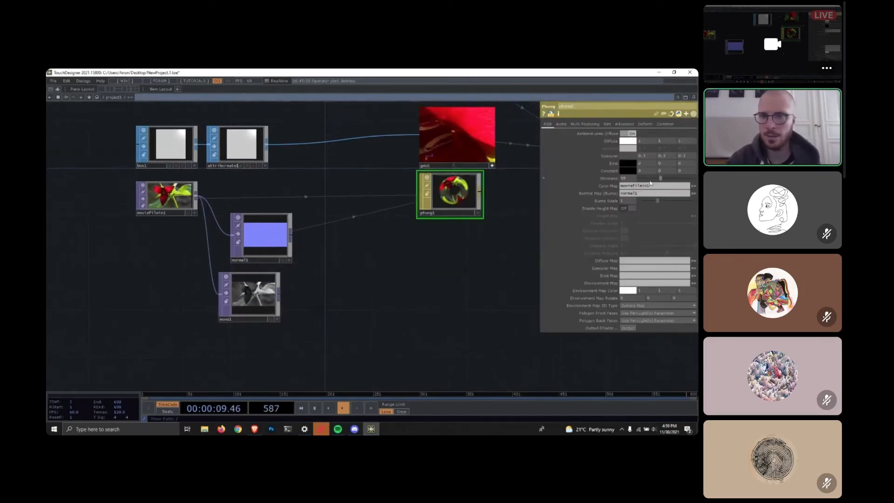
{"action": "left_click", "coordinate": [626, 209]}
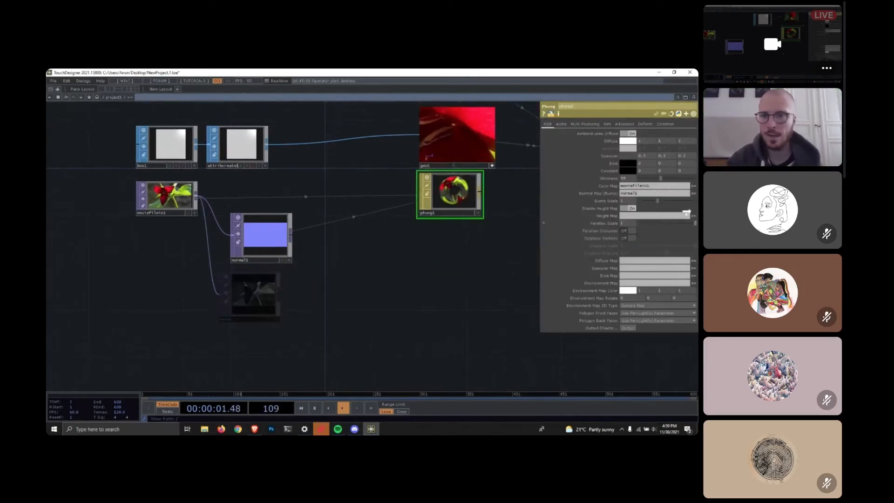
{"action": "left_click_drag", "start_coordinate": [635, 218], "coordinate": [634, 216]}
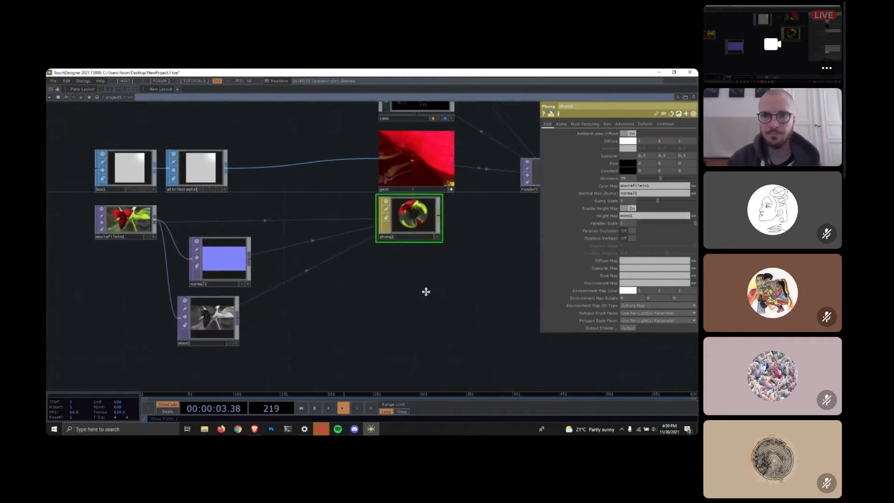
Turn on Parallax Occlusion for phong1 and try Displace Vertices, switching it back off.
{"action": "scroll", "coordinate": [422, 162], "scroll_direction": "up", "scroll_amount": 5}
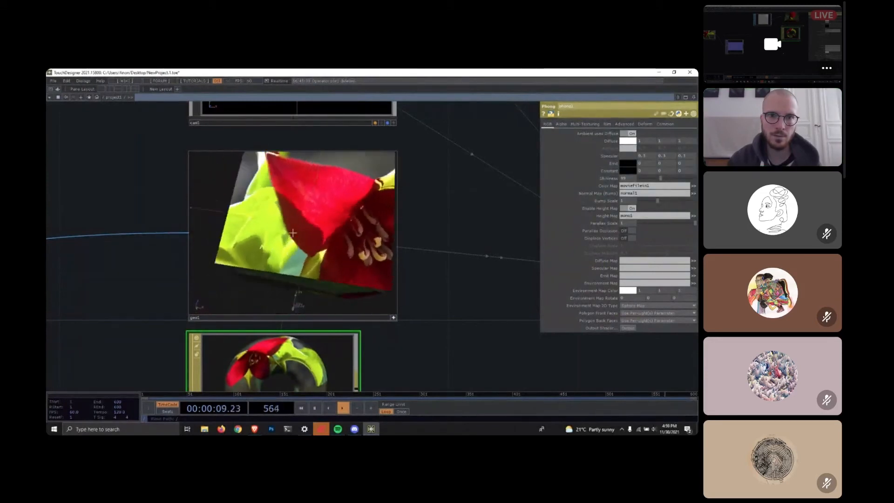
{"action": "left_click", "coordinate": [632, 231]}
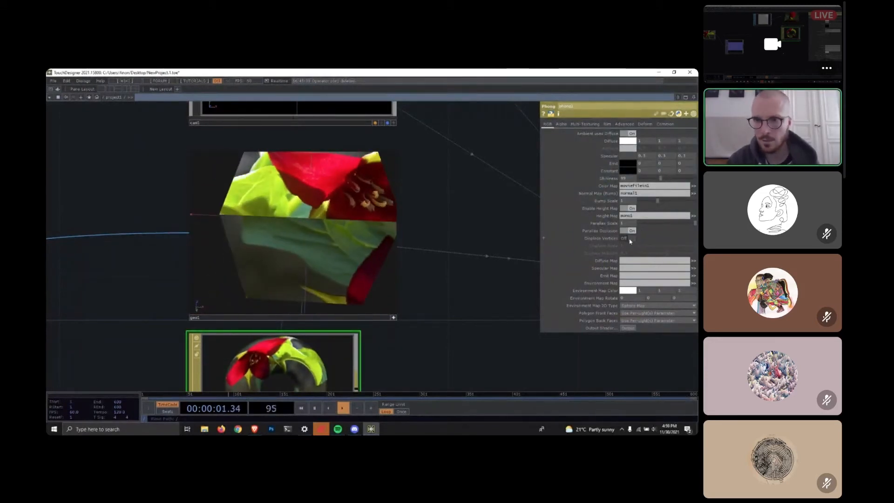
{"action": "left_click", "coordinate": [631, 239]}
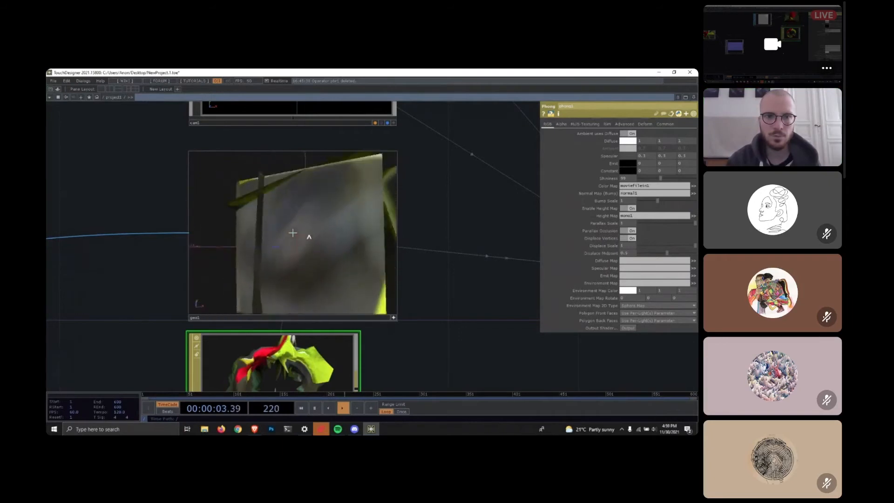
{"action": "left_click", "coordinate": [631, 238]}
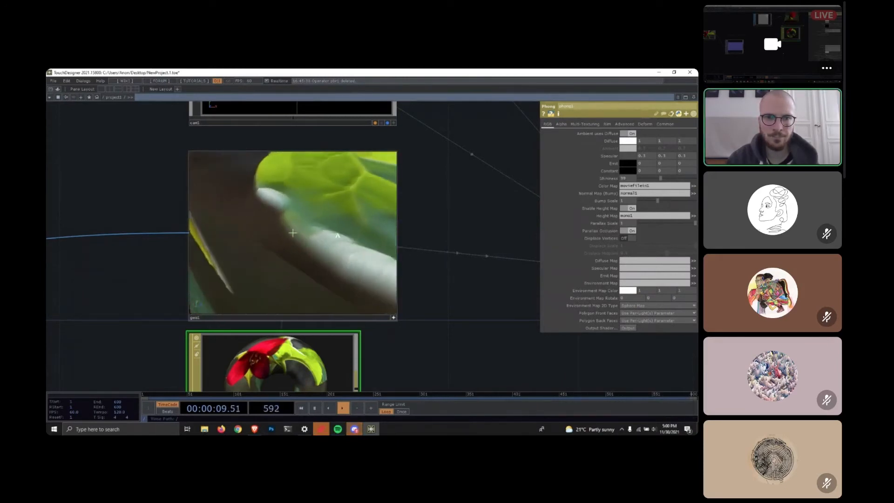
Examine the parallax relief on the box faces in the geo1 viewer from several angles.
{"action": "scroll", "coordinate": [320, 241], "scroll_direction": "down", "scroll_amount": 5}
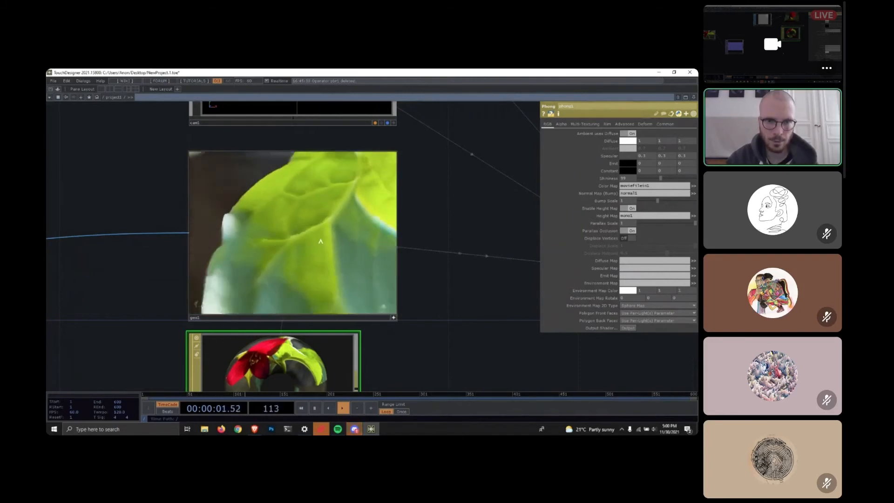
{"action": "left_click_drag", "start_coordinate": [418, 295], "coordinate": [430, 293]}
{"action": "scroll", "coordinate": [429, 289], "scroll_direction": "down", "scroll_amount": 4}
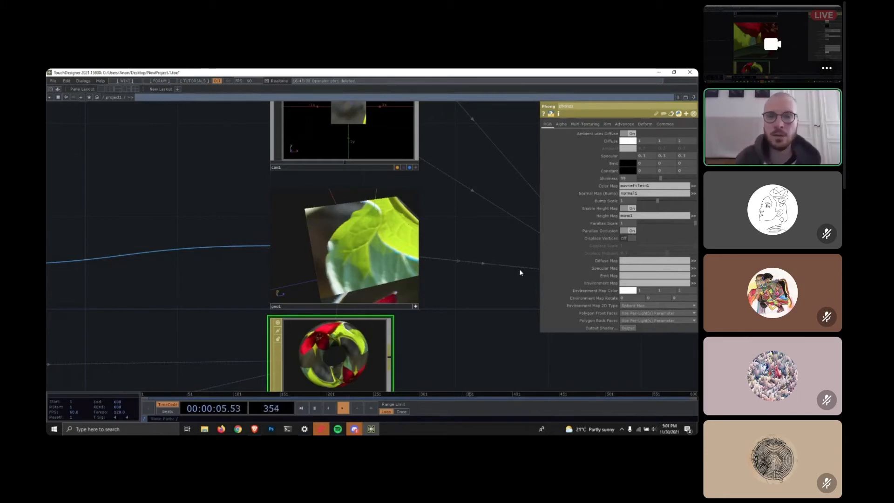
{"action": "scroll", "coordinate": [399, 235], "scroll_direction": "up", "scroll_amount": 3}
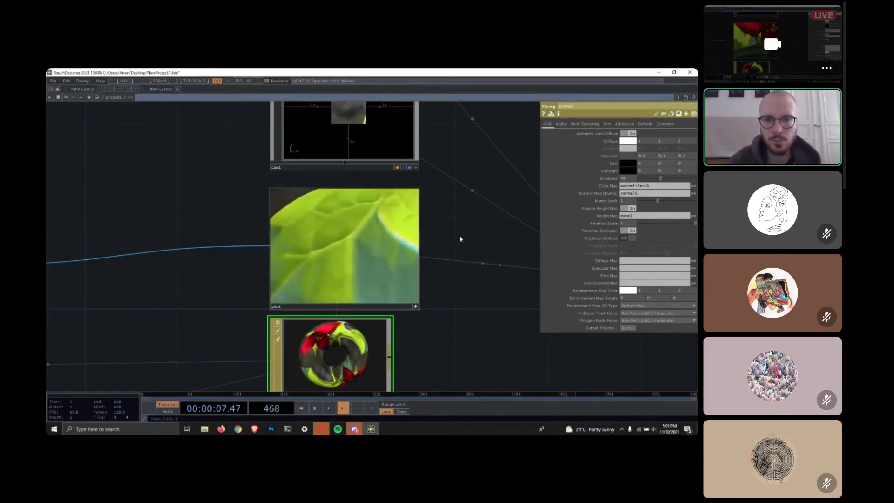
{"action": "left_click_drag", "start_coordinate": [461, 237], "coordinate": [435, 259]}
{"action": "left_click_drag", "start_coordinate": [312, 249], "coordinate": [335, 260]}
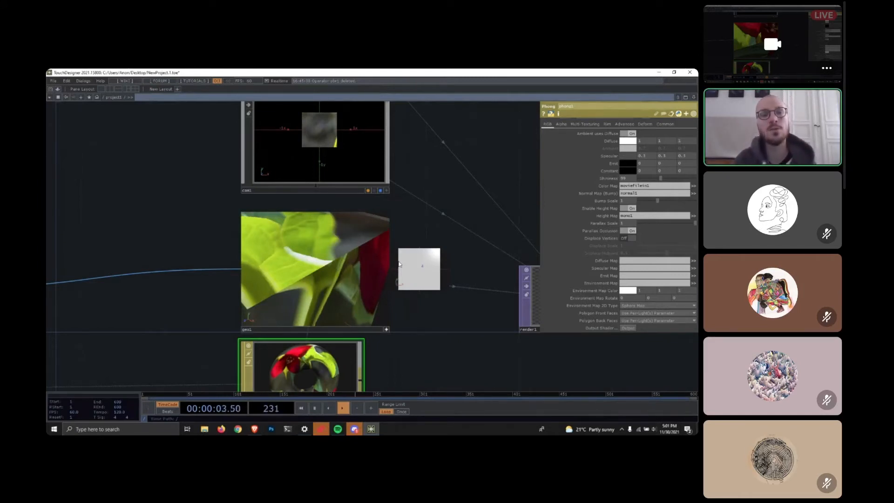
{"action": "scroll", "coordinate": [344, 298], "scroll_direction": "down", "scroll_amount": 3}
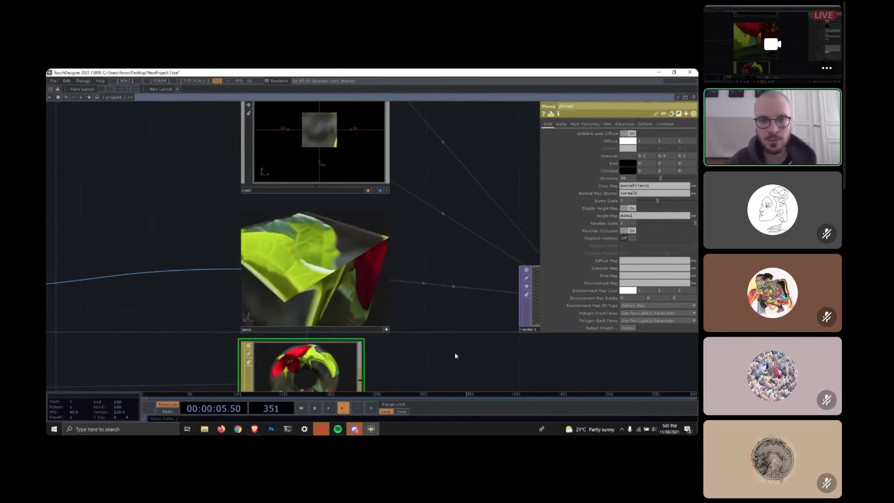
Turn on Displace Vertices in the phong1 height map settings.
{"action": "left_click_drag", "start_coordinate": [456, 354], "coordinate": [453, 307]}
{"action": "scroll", "coordinate": [453, 307], "scroll_direction": "down", "scroll_amount": 1}
{"action": "scroll", "coordinate": [454, 307], "scroll_direction": "down", "scroll_amount": 5}
{"action": "scroll", "coordinate": [308, 326], "scroll_direction": "up", "scroll_amount": 2}
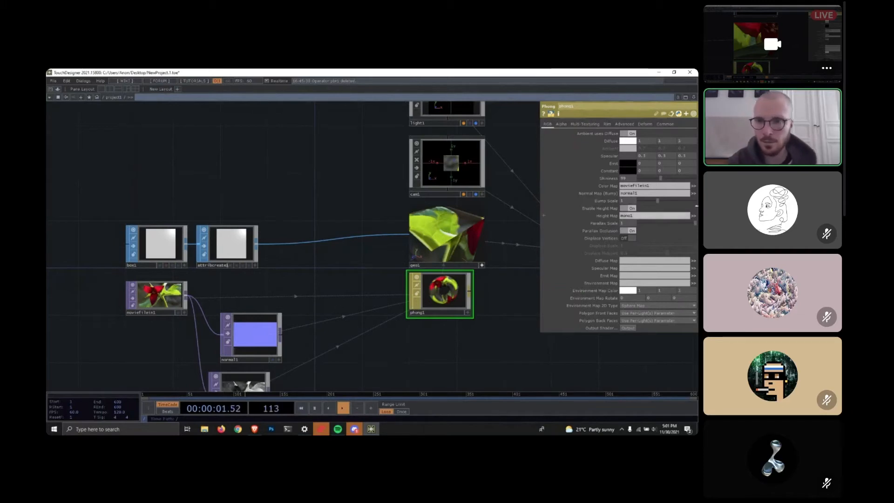
{"action": "left_click", "coordinate": [624, 238]}
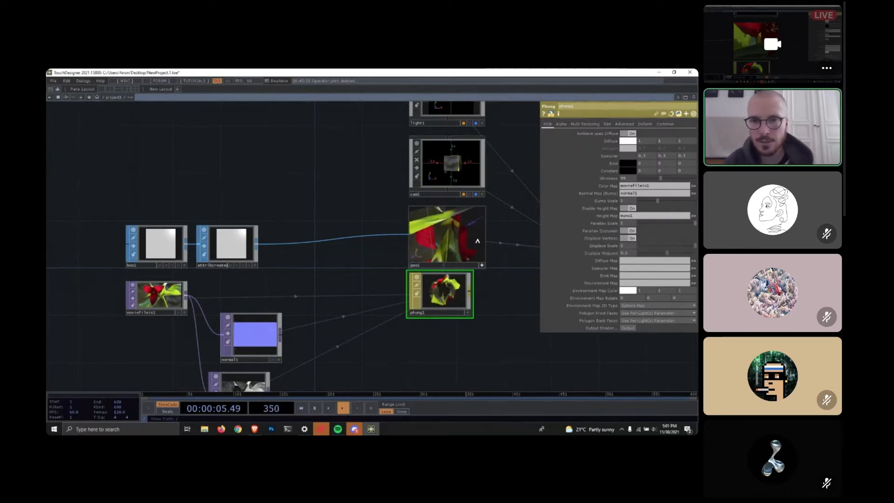
Examine the displaced box up close in the geo1 viewer.
{"action": "left_click_drag", "start_coordinate": [512, 272], "coordinate": [509, 329]}
{"action": "scroll", "coordinate": [509, 330], "scroll_direction": "up", "scroll_amount": 3}
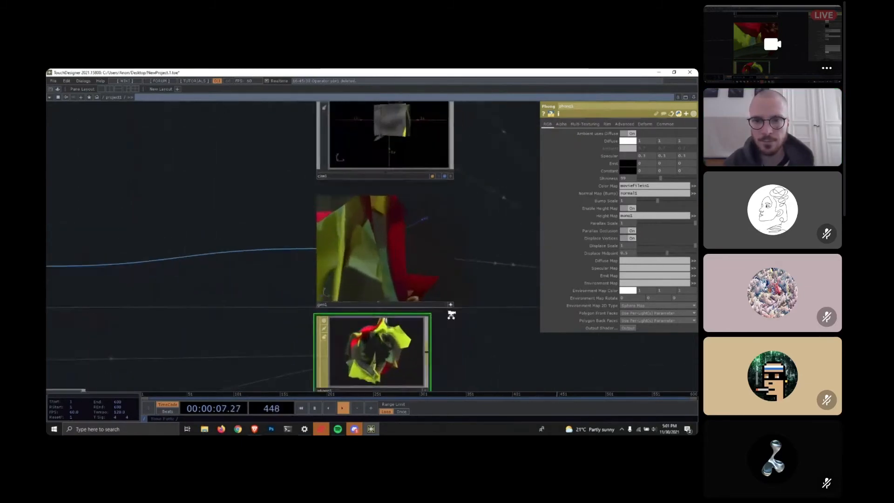
{"action": "scroll", "coordinate": [459, 317], "scroll_direction": "up", "scroll_amount": 5}
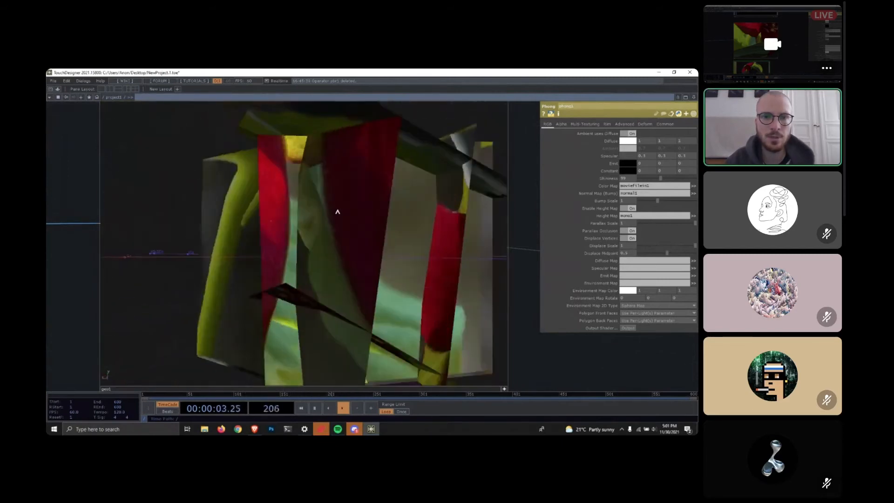
{"action": "scroll", "coordinate": [524, 315], "scroll_direction": "down", "scroll_amount": 5}
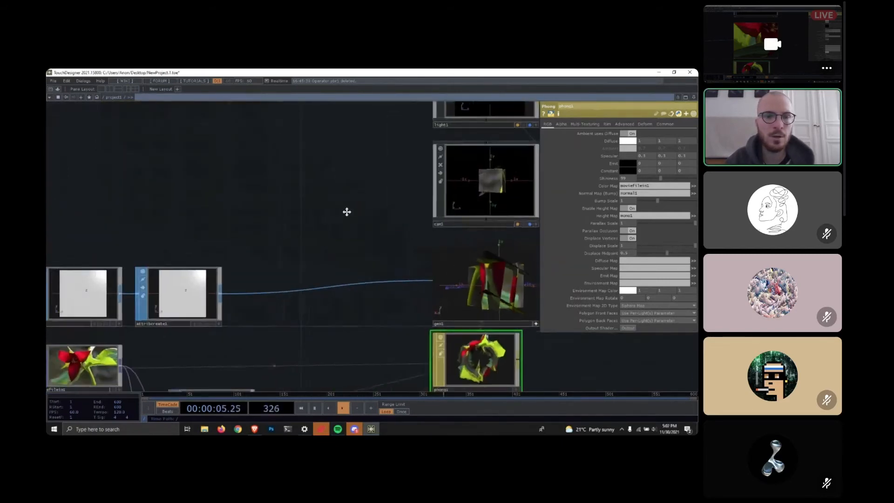
Inspect the box1 geometry from an angled view in its own viewer.
{"action": "left_click_drag", "start_coordinate": [347, 212], "coordinate": [443, 179]}
{"action": "left_click", "coordinate": [215, 292]}
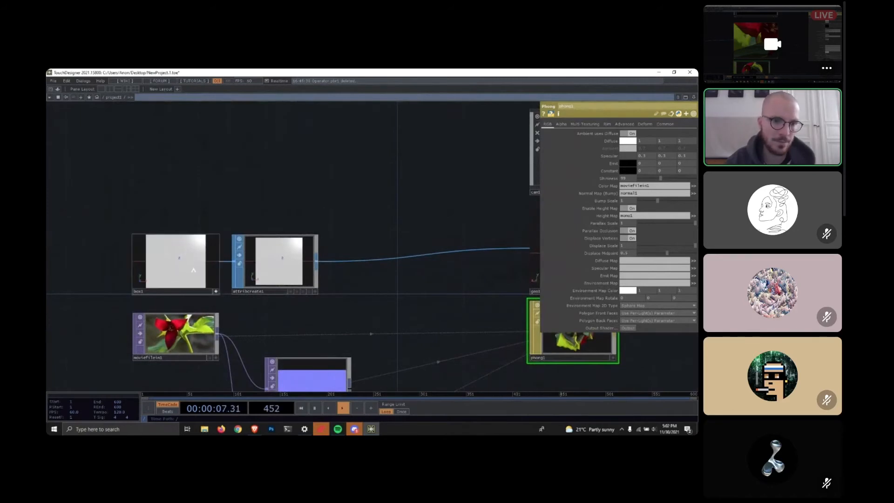
{"action": "left_click_drag", "start_coordinate": [173, 271], "coordinate": [183, 272]}
{"action": "left_click", "coordinate": [216, 292]}
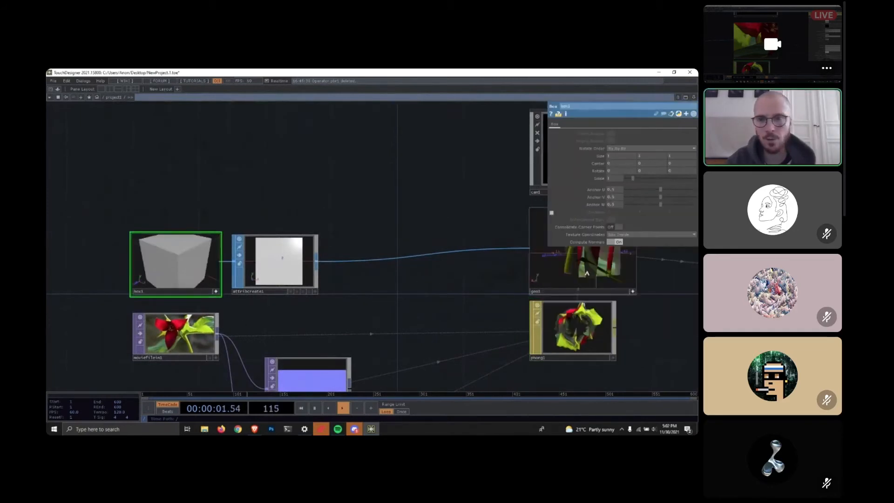
Try enabling Divisions on box1 and check the node information of attribcreate1.
{"action": "left_click_drag", "start_coordinate": [466, 279], "coordinate": [513, 297]}
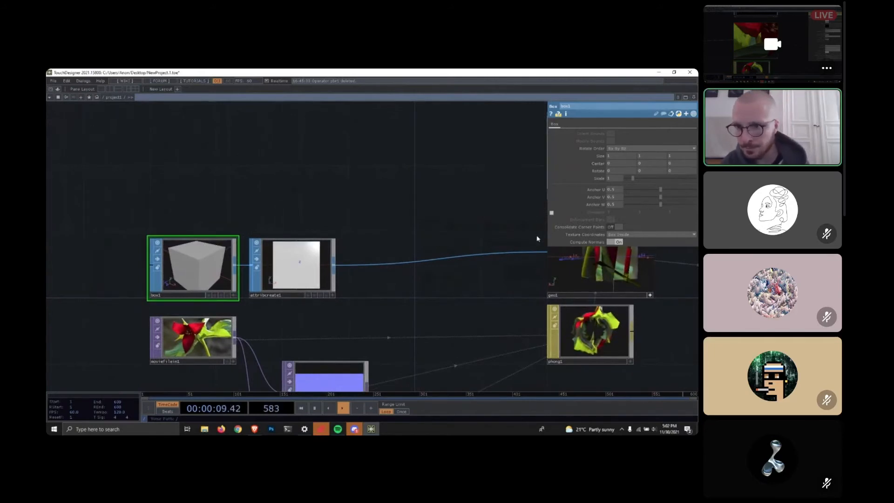
{"action": "left_click", "coordinate": [551, 212]}
{"action": "left_click_drag", "start_coordinate": [459, 216], "coordinate": [453, 215]}
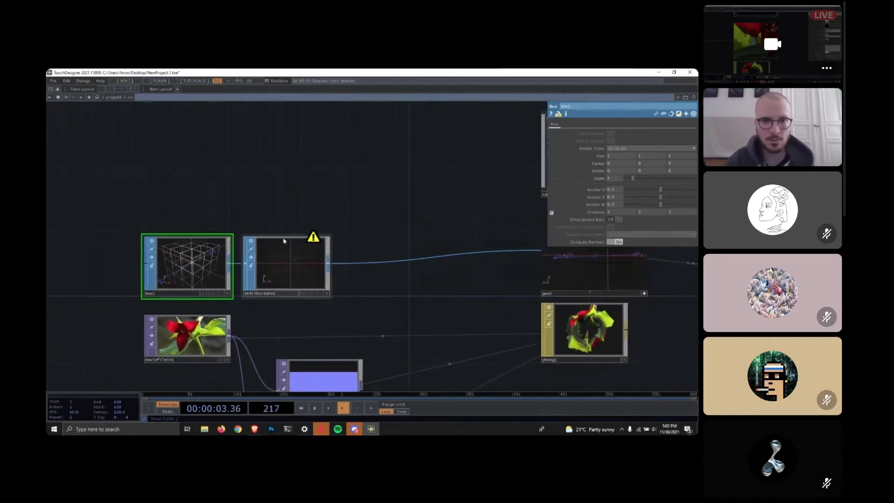
{"action": "mouse_move", "coordinate": [317, 238]}
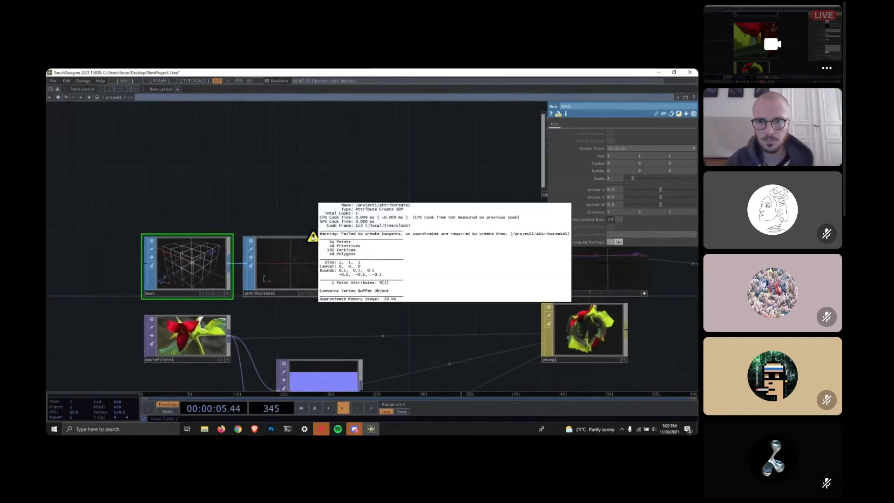
{"action": "left_click_drag", "start_coordinate": [425, 194], "coordinate": [501, 195]}
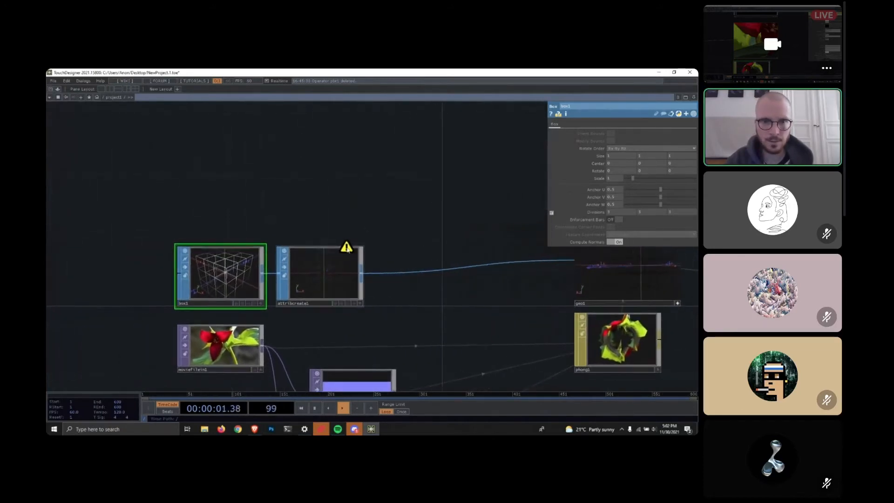
{"action": "mouse_move", "coordinate": [346, 250]}
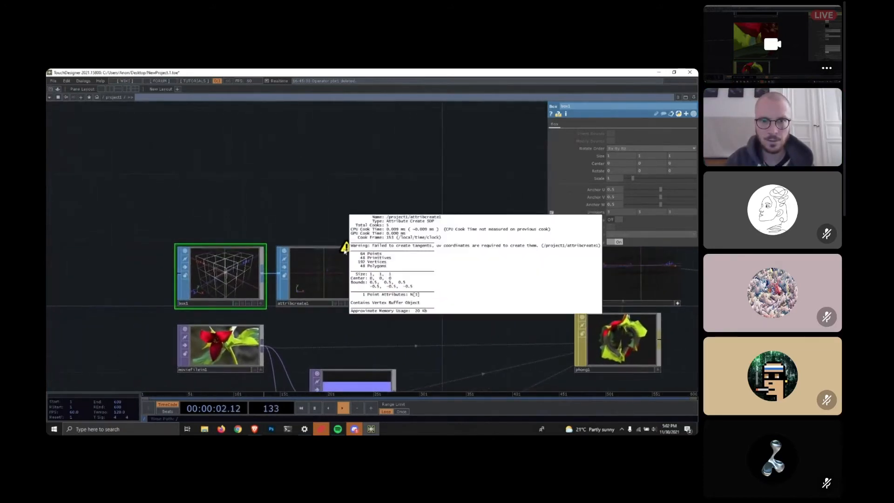
{"action": "left_click", "coordinate": [262, 306]}
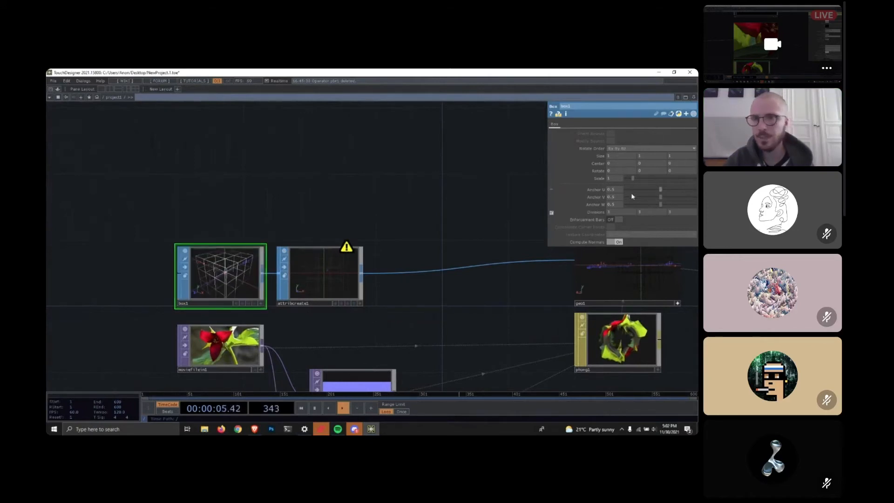
{"action": "left_click", "coordinate": [552, 213]}
Move box1 aside and wire a new Grid SOP into attribcreate1 in its place.
{"action": "left_click_drag", "start_coordinate": [394, 175], "coordinate": [529, 164]}
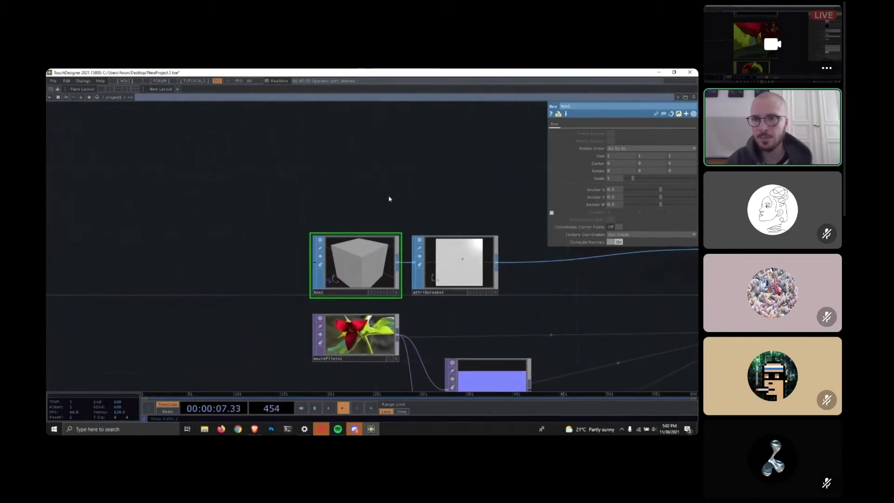
{"action": "left_click_drag", "start_coordinate": [387, 245], "coordinate": [253, 155]}
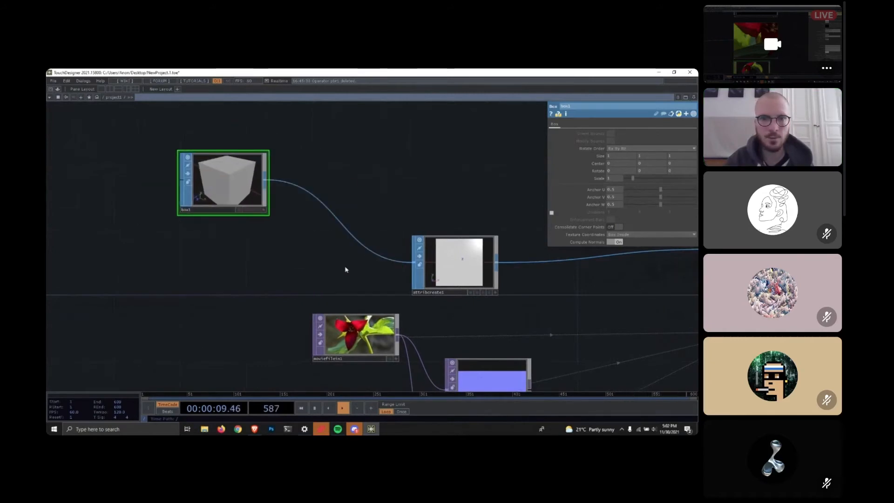
{"action": "double_click", "coordinate": [297, 275]}
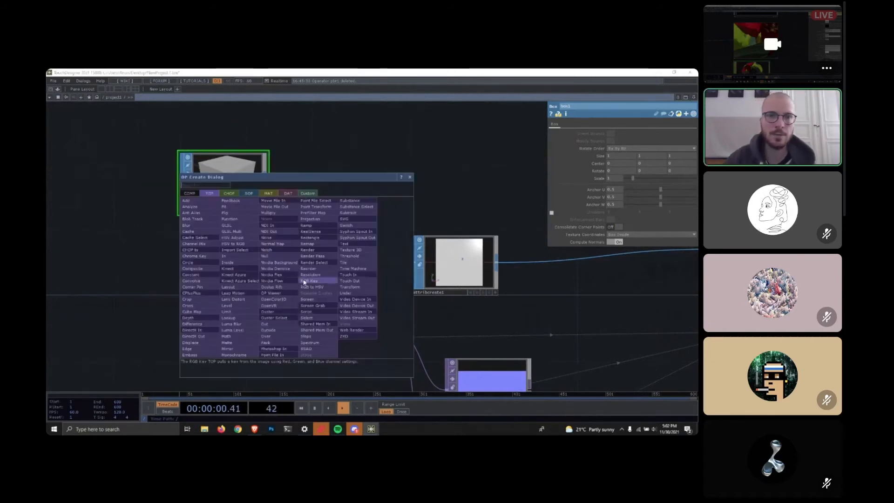
{"action": "left_click", "coordinate": [250, 194]}
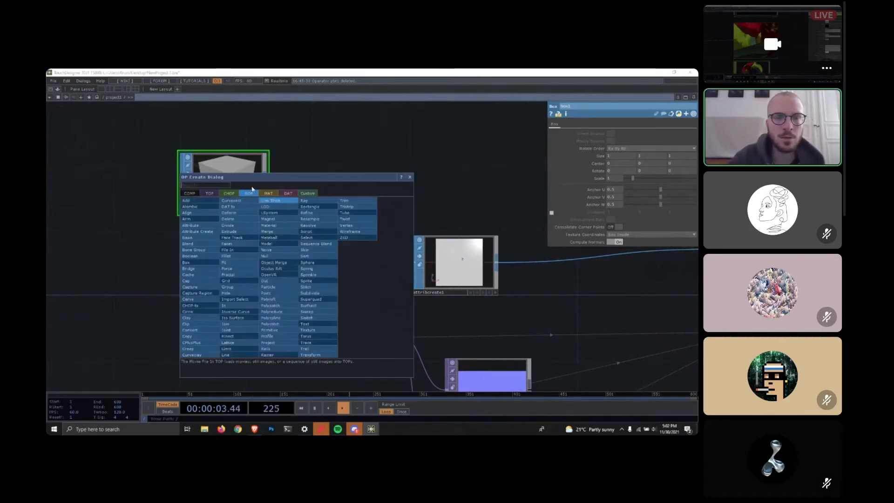
{"action": "left_click", "coordinate": [233, 281]}
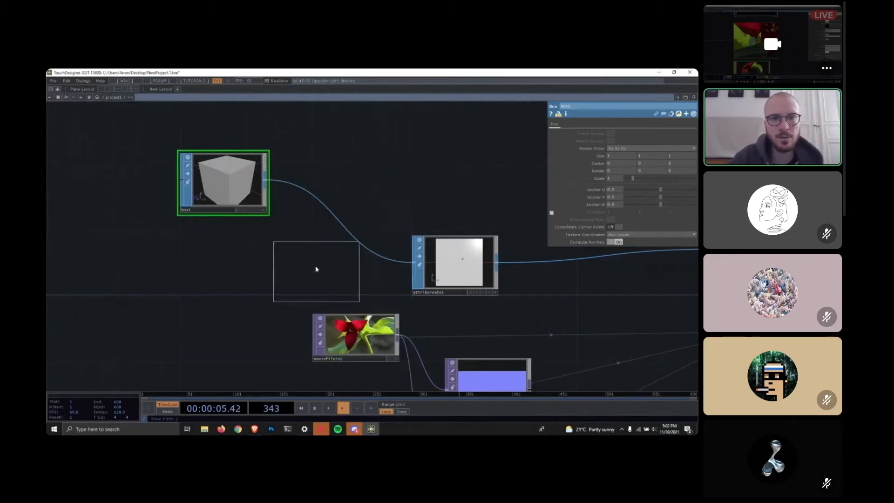
{"action": "left_click", "coordinate": [288, 270]}
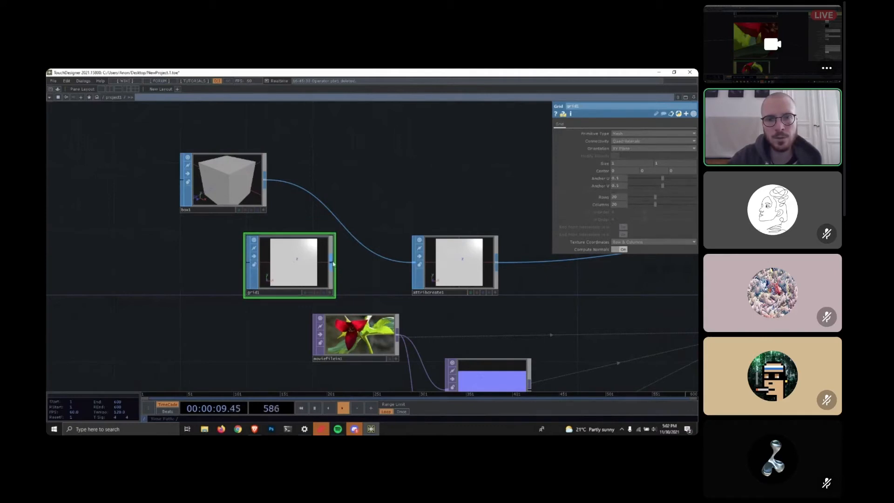
{"action": "left_click_drag", "start_coordinate": [331, 259], "coordinate": [412, 262]}
{"action": "left_click_drag", "start_coordinate": [289, 275], "coordinate": [355, 274]}
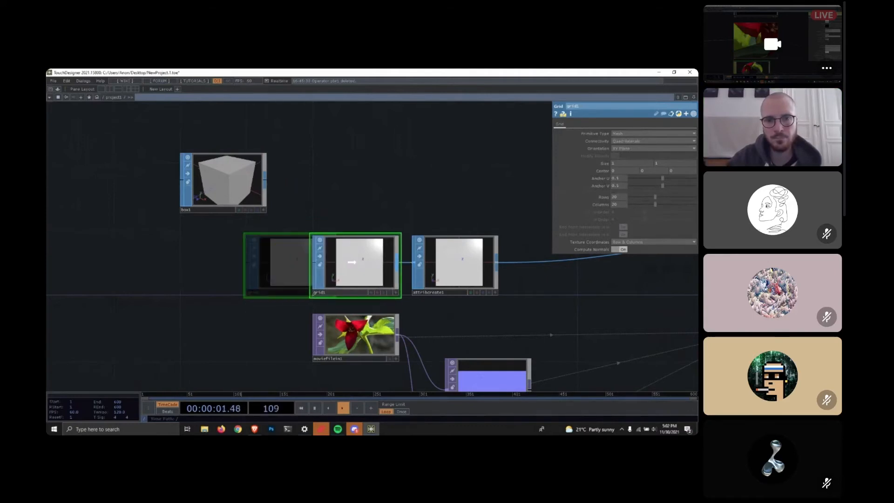
Examine the vertex displacement of the textured grid in the geo1 viewer from several angles.
{"action": "left_click_drag", "start_coordinate": [522, 321], "coordinate": [243, 313]}
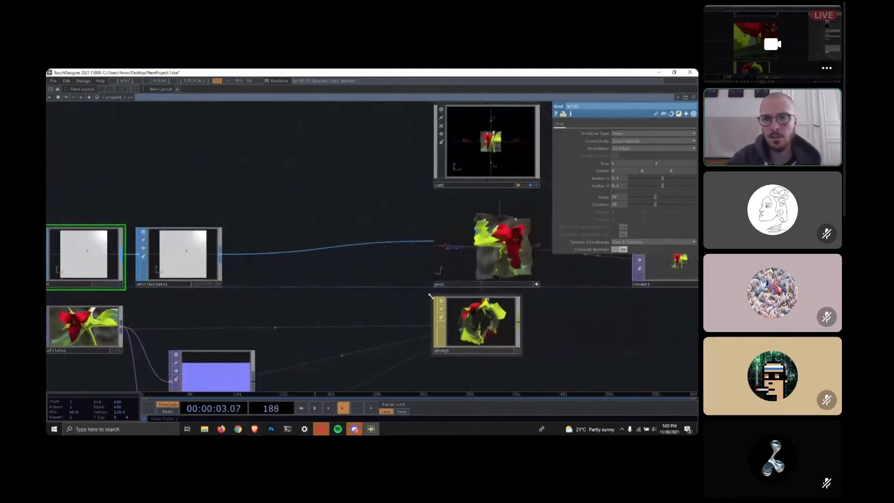
{"action": "left_click_drag", "start_coordinate": [294, 280], "coordinate": [144, 272]}
{"action": "scroll", "coordinate": [373, 251], "scroll_direction": "up", "scroll_amount": 3}
{"action": "scroll", "coordinate": [421, 201], "scroll_direction": "up", "scroll_amount": 3}
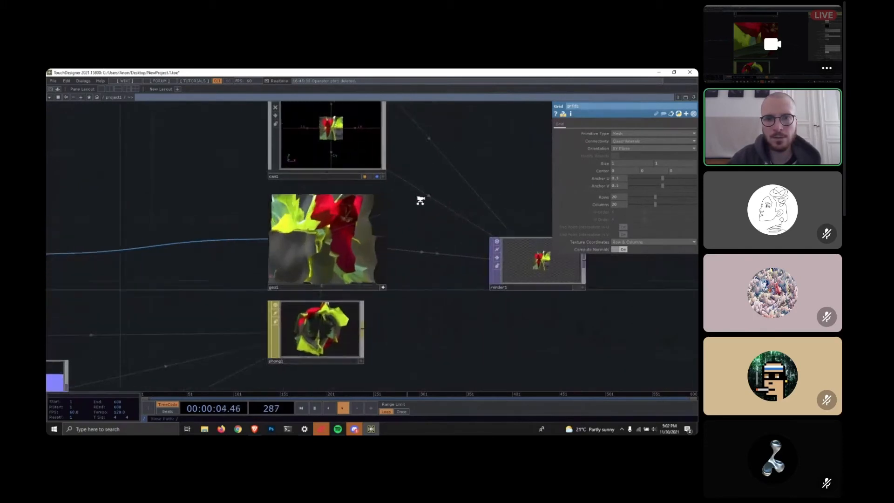
{"action": "left_click_drag", "start_coordinate": [479, 221], "coordinate": [514, 226]}
{"action": "scroll", "coordinate": [523, 288], "scroll_direction": "up", "scroll_amount": 5}
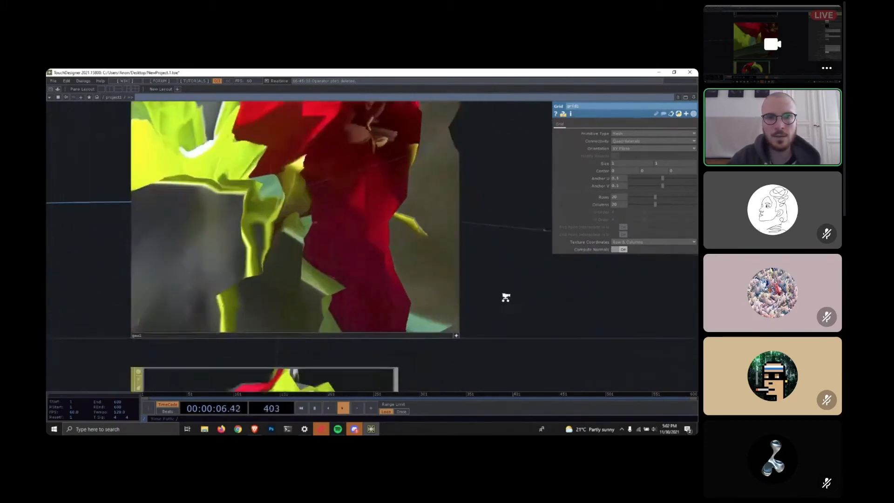
{"action": "left_click_drag", "start_coordinate": [577, 311], "coordinate": [644, 329]}
{"action": "scroll", "coordinate": [369, 228], "scroll_direction": "down", "scroll_amount": 5}
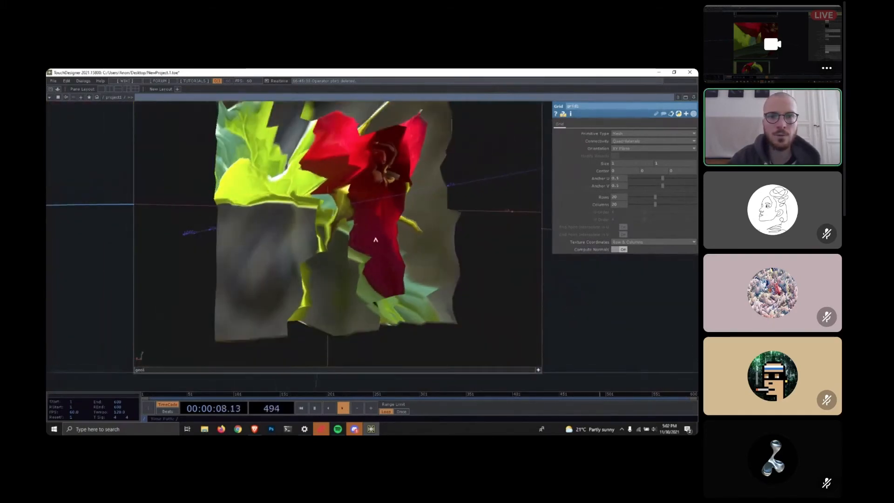
{"action": "left_click_drag", "start_coordinate": [375, 240], "coordinate": [350, 255]}
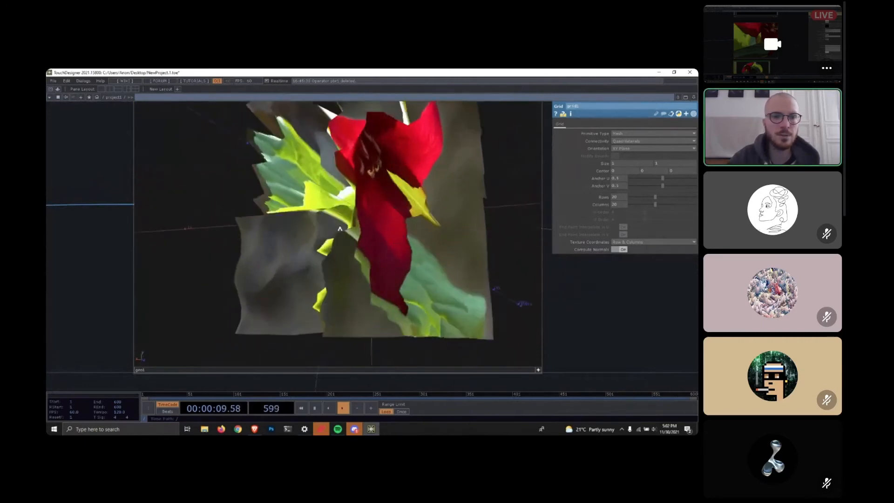
Compare the bright and dark areas of the mono1 height map with the grid's relief in geo1.
{"action": "scroll", "coordinate": [596, 329], "scroll_direction": "down", "scroll_amount": 3}
{"action": "scroll", "coordinate": [597, 329], "scroll_direction": "down", "scroll_amount": 2}
{"action": "left_click_drag", "start_coordinate": [596, 329], "coordinate": [547, 211]}
{"action": "left_click_drag", "start_coordinate": [279, 265], "coordinate": [363, 200]}
{"action": "left_click_drag", "start_coordinate": [260, 351], "coordinate": [342, 248]}
{"action": "scroll", "coordinate": [128, 332], "scroll_direction": "up", "scroll_amount": 3}
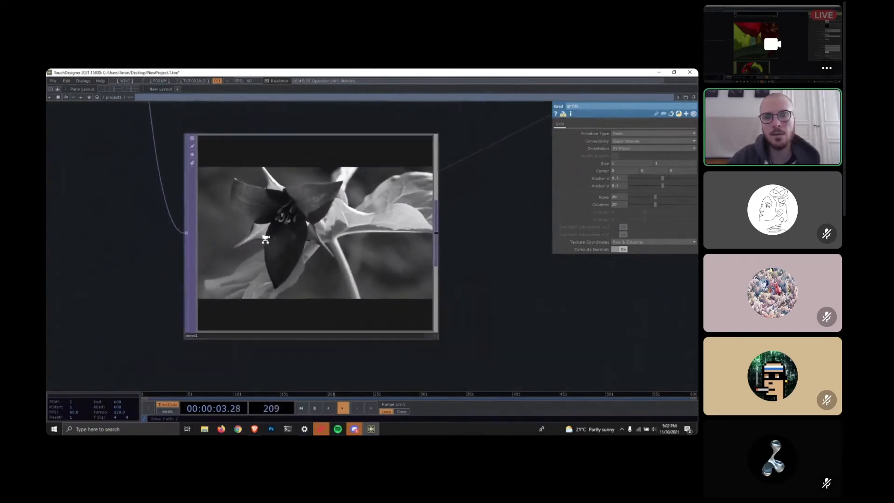
{"action": "scroll", "coordinate": [318, 239], "scroll_direction": "down", "scroll_amount": 3}
{"action": "left_click_drag", "start_coordinate": [289, 309], "coordinate": [154, 386]}
{"action": "left_click_drag", "start_coordinate": [406, 289], "coordinate": [192, 390]}
{"action": "left_click_drag", "start_coordinate": [467, 197], "coordinate": [428, 288]}
{"action": "scroll", "coordinate": [194, 162], "scroll_direction": "up", "scroll_amount": 5}
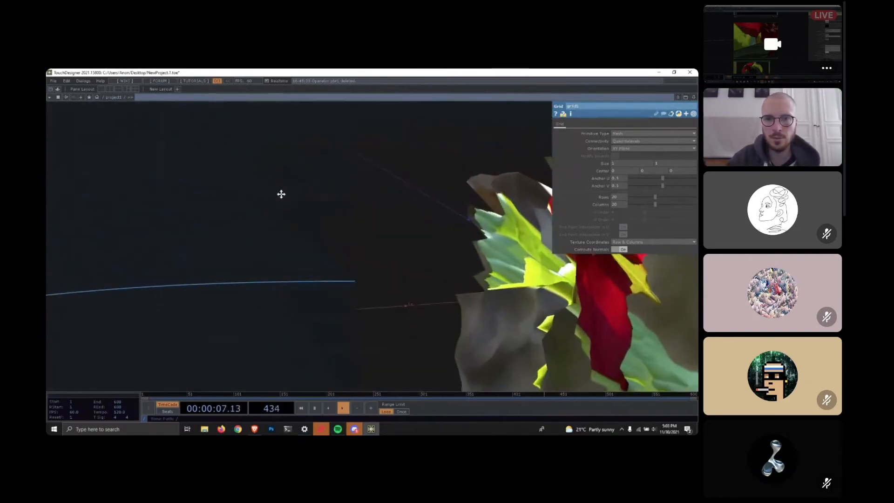
{"action": "left_click_drag", "start_coordinate": [281, 194], "coordinate": [111, 169]}
{"action": "left_click_drag", "start_coordinate": [410, 227], "coordinate": [399, 226]}
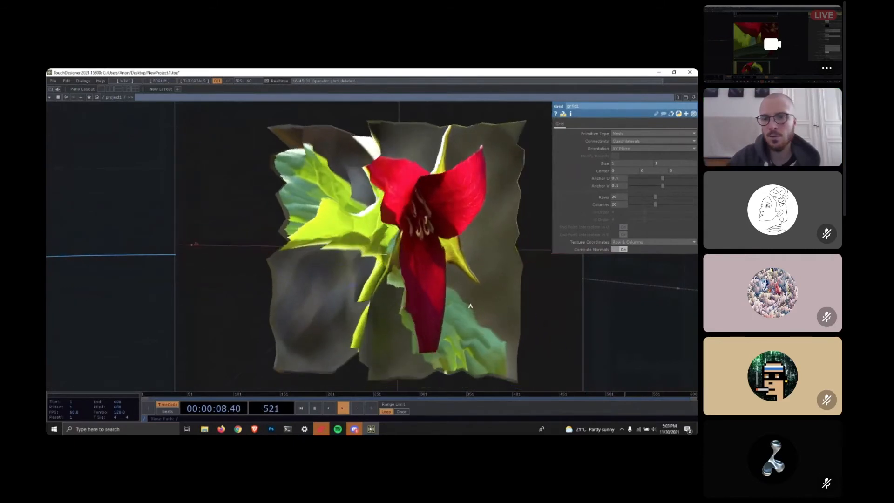
{"action": "left_click_drag", "start_coordinate": [484, 311], "coordinate": [520, 300]}
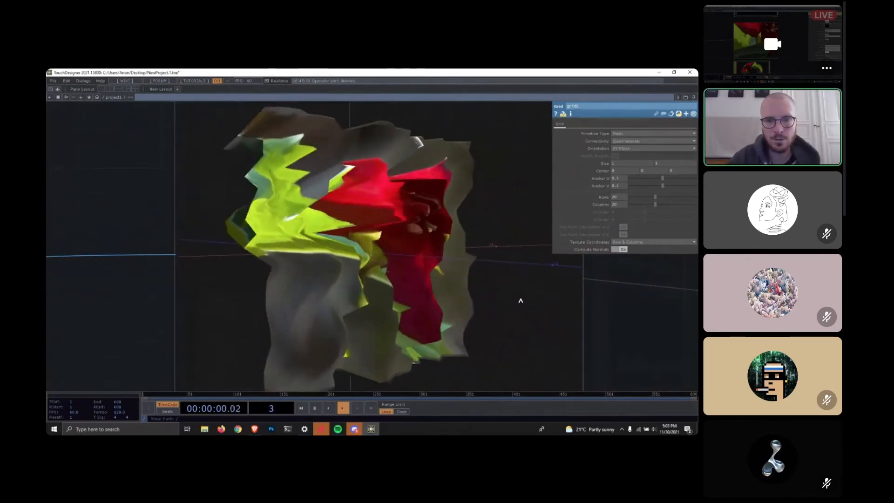
{"action": "left_click_drag", "start_coordinate": [441, 256], "coordinate": [457, 279]}
Study the leaf and petal tones in mono1 again and check the matching displaced areas in geo1 up close.
{"action": "scroll", "coordinate": [687, 333], "scroll_direction": "down", "scroll_amount": 6}
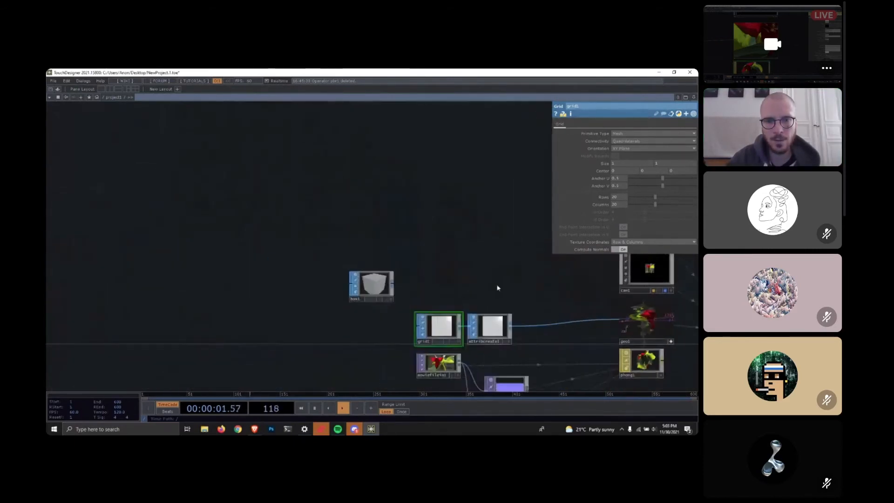
{"action": "left_click_drag", "start_coordinate": [521, 361], "coordinate": [431, 244]}
{"action": "scroll", "coordinate": [410, 321], "scroll_direction": "up", "scroll_amount": 10}
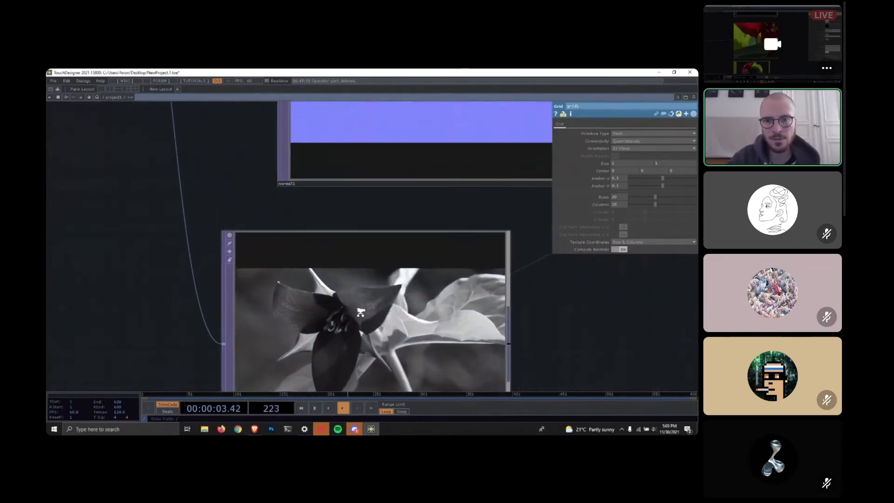
{"action": "scroll", "coordinate": [320, 313], "scroll_direction": "down", "scroll_amount": 4}
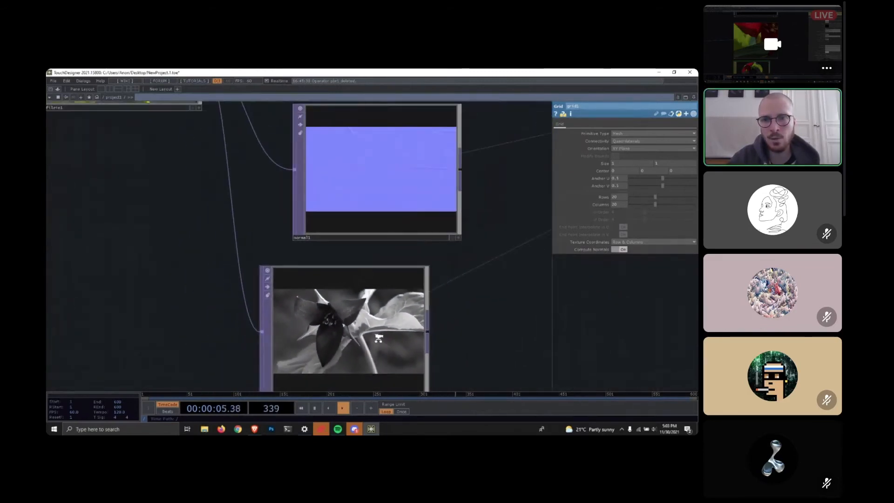
{"action": "scroll", "coordinate": [379, 339], "scroll_direction": "up", "scroll_amount": 6}
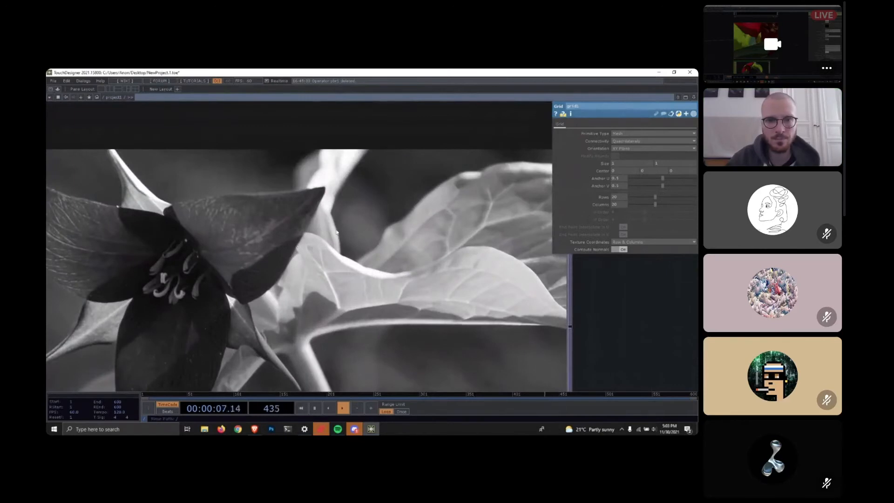
{"action": "scroll", "coordinate": [337, 233], "scroll_direction": "down", "scroll_amount": 8}
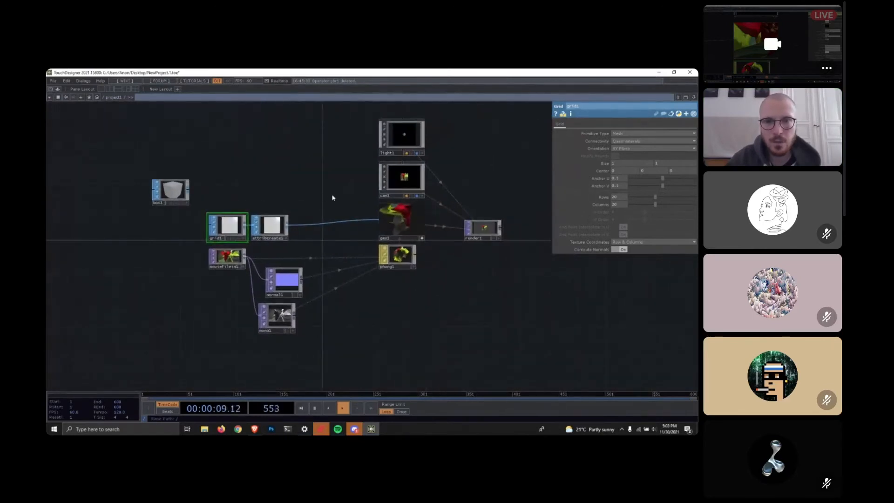
{"action": "scroll", "coordinate": [379, 202], "scroll_direction": "up", "scroll_amount": 5}
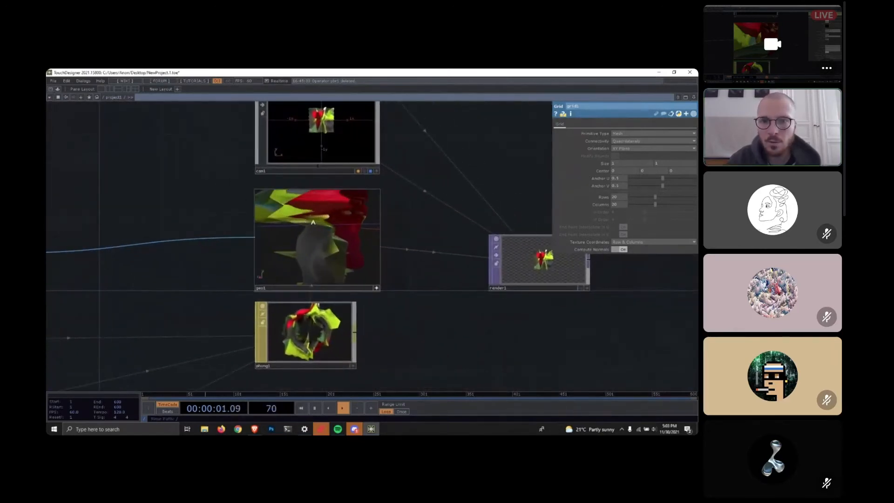
{"action": "scroll", "coordinate": [407, 207], "scroll_direction": "up", "scroll_amount": 6}
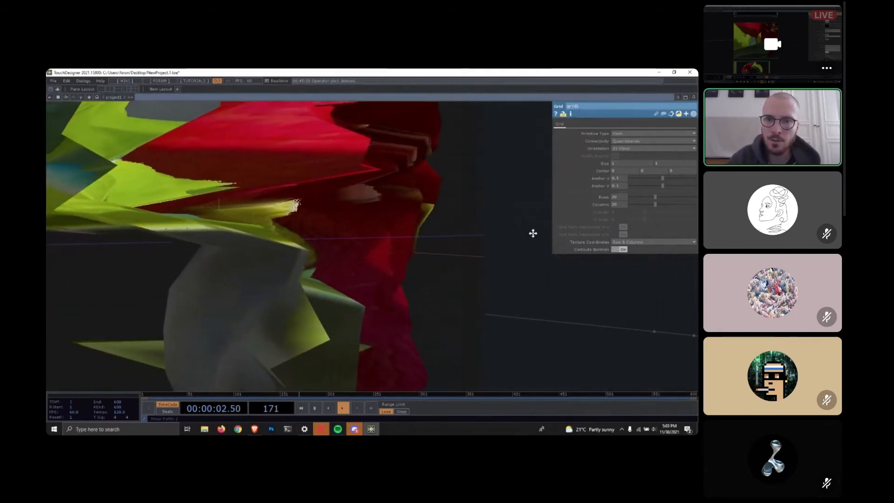
{"action": "scroll", "coordinate": [533, 233], "scroll_direction": "down", "scroll_amount": 4}
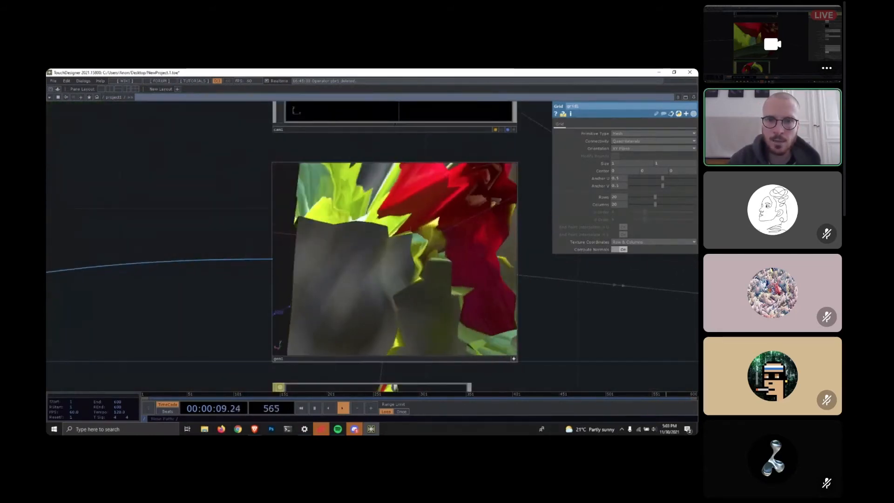
Examine the relief of the coarse textured grid in the geo1 viewer from different angles.
{"action": "scroll", "coordinate": [369, 197], "scroll_direction": "down", "scroll_amount": 5}
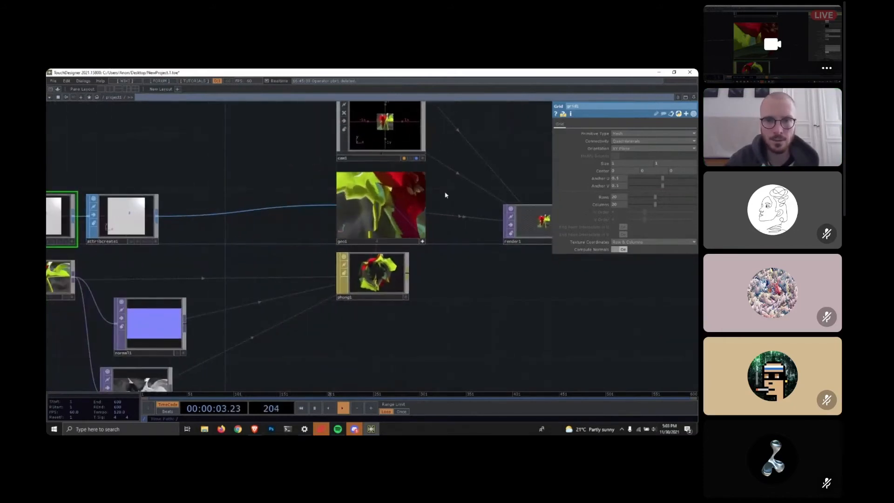
{"action": "scroll", "coordinate": [350, 203], "scroll_direction": "up", "scroll_amount": 5}
{"action": "left_click_drag", "start_coordinate": [351, 203], "coordinate": [192, 167]}
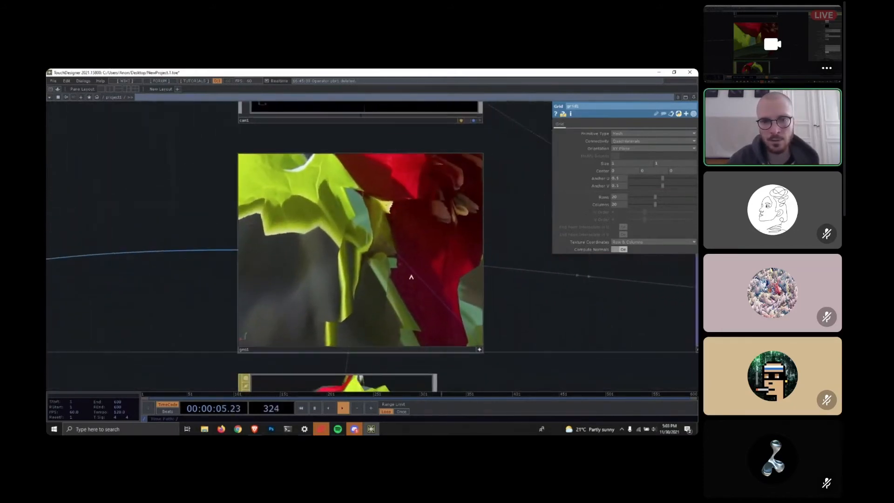
{"action": "mouse_move", "coordinate": [411, 275]}
{"action": "left_mouse_down"}
{"action": "mouse_move", "coordinate": [400, 245]}
{"action": "mouse_move", "coordinate": [407, 266]}
{"action": "left_mouse_up"}
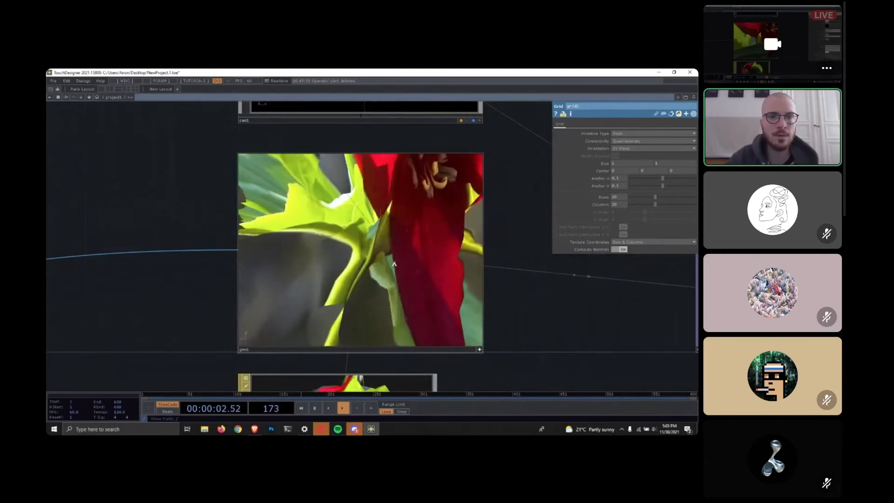
Raise the resolution of grid1 to 200 rows and 200 columns.
{"action": "scroll", "coordinate": [172, 166], "scroll_direction": "down", "scroll_amount": 5}
{"action": "left_click_drag", "start_coordinate": [297, 181], "coordinate": [316, 185]}
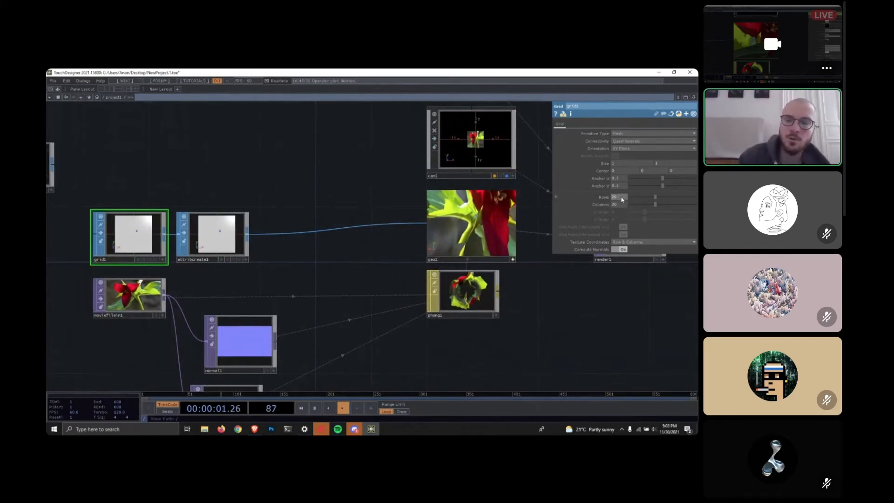
{"action": "left_click", "coordinate": [621, 205]}
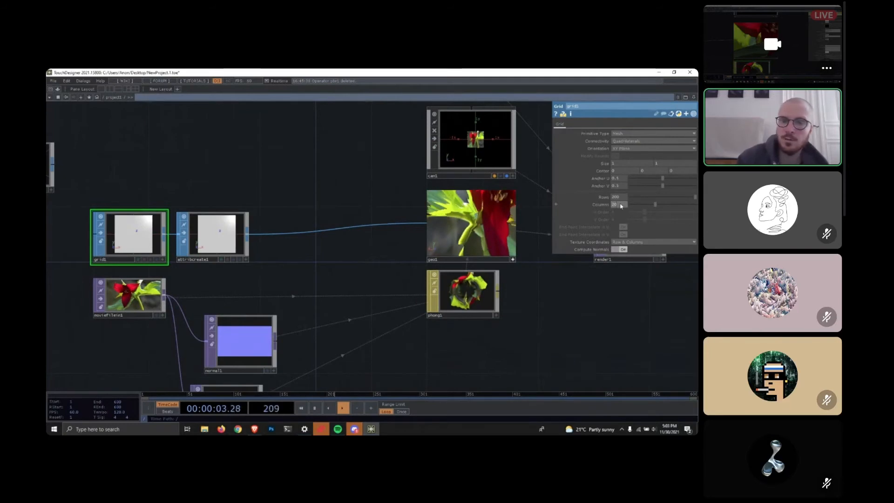
Inspect the finer vertex displacement of the grid in geo1 up close, from the side and from the front.
{"action": "left_click_drag", "start_coordinate": [547, 305], "coordinate": [499, 316]}
{"action": "scroll", "coordinate": [381, 190], "scroll_direction": "up", "scroll_amount": 5}
{"action": "left_click_drag", "start_coordinate": [254, 162], "coordinate": [81, 70]}
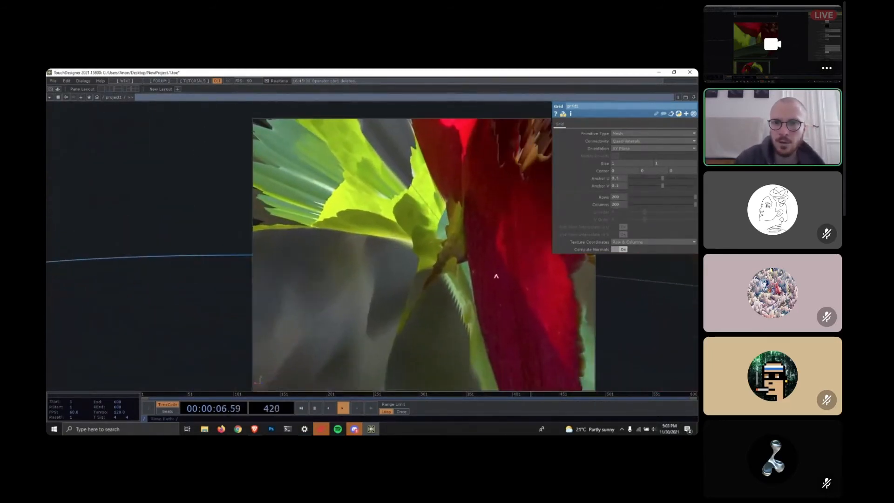
{"action": "left_click_drag", "start_coordinate": [497, 275], "coordinate": [357, 289]}
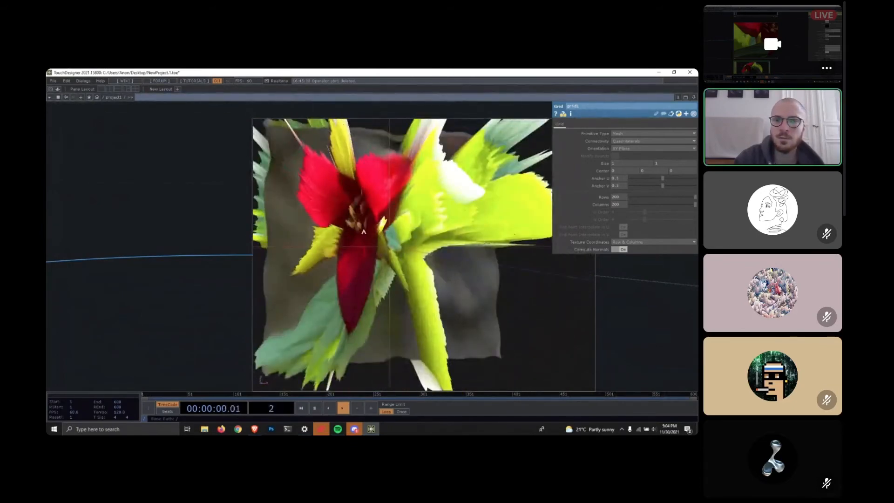
{"action": "left_click_drag", "start_coordinate": [364, 231], "coordinate": [392, 262]}
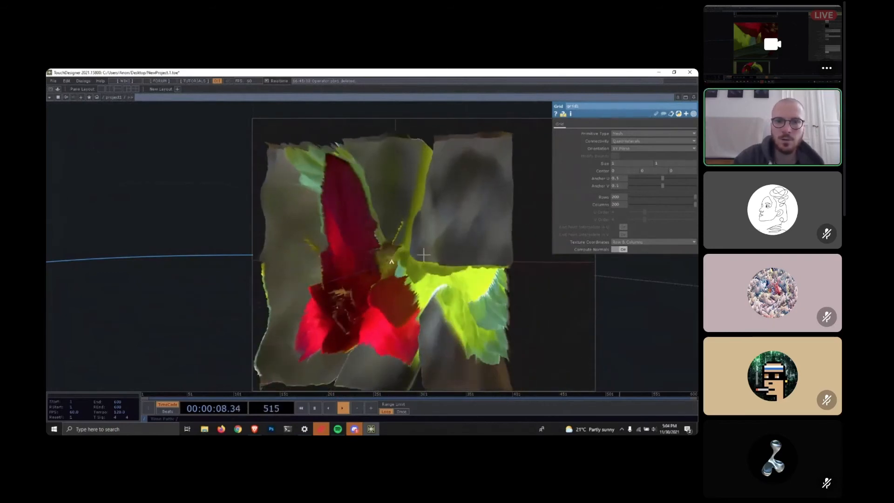
Try a lower Displace Scale on phong1 while watching geo1, and return it to 1.
{"action": "scroll", "coordinate": [602, 293], "scroll_direction": "down", "scroll_amount": 5}
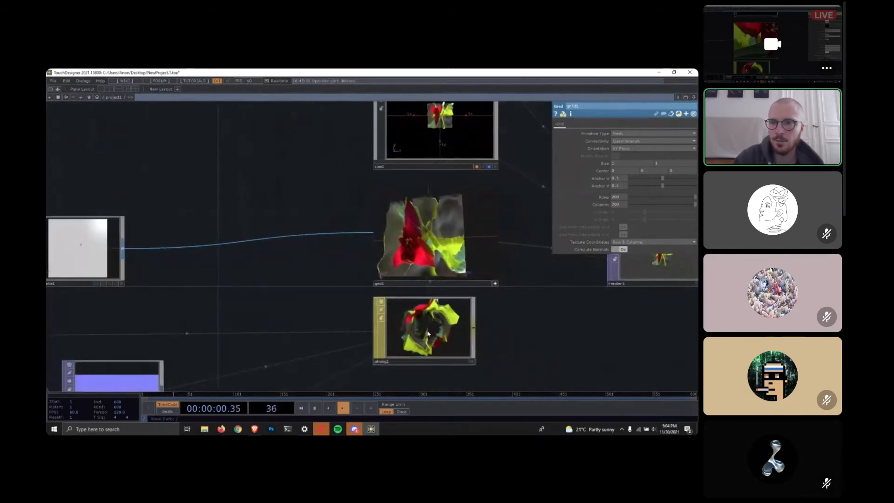
{"action": "left_click", "coordinate": [428, 334]}
{"action": "left_click_drag", "start_coordinate": [313, 182], "coordinate": [142, 213]}
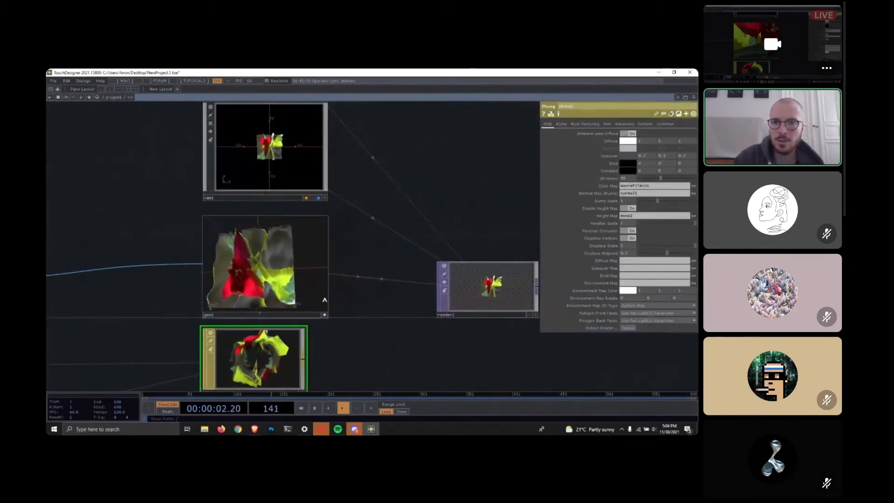
{"action": "middle_click_drag", "start_coordinate": [166, 236], "coordinate": [196, 211]}
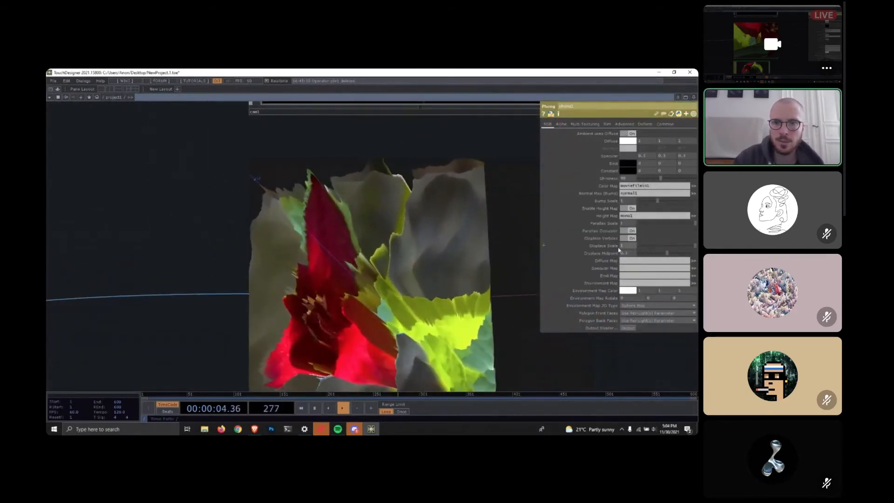
{"action": "left_click_drag", "start_coordinate": [697, 243], "coordinate": [650, 246]}
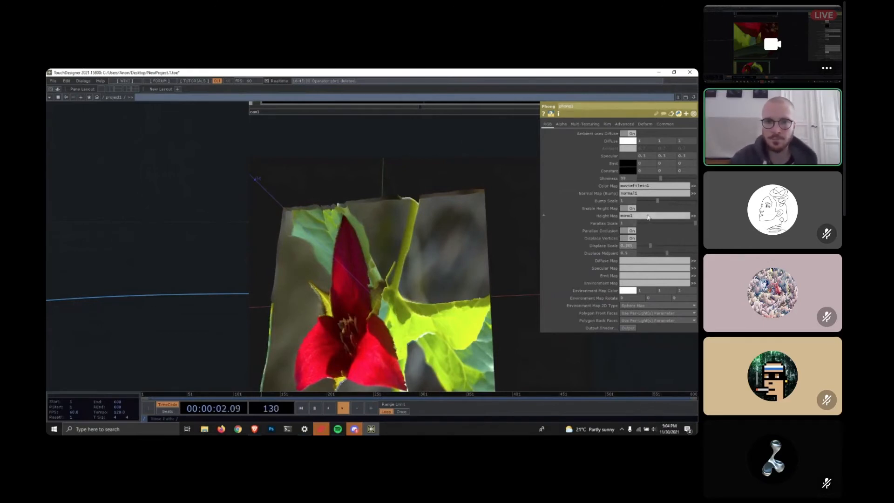
{"action": "left_click_drag", "start_coordinate": [650, 245], "coordinate": [695, 253]}
Study the light and dark areas of the mono1 height map and compare them with the displaced surface in geo1.
{"action": "scroll", "coordinate": [177, 176], "scroll_direction": "down", "scroll_amount": 3}
{"action": "left_click_drag", "start_coordinate": [253, 178], "coordinate": [507, 150]}
{"action": "scroll", "coordinate": [282, 292], "scroll_direction": "down", "scroll_amount": 3}
{"action": "left_click_drag", "start_coordinate": [308, 263], "coordinate": [350, 167]}
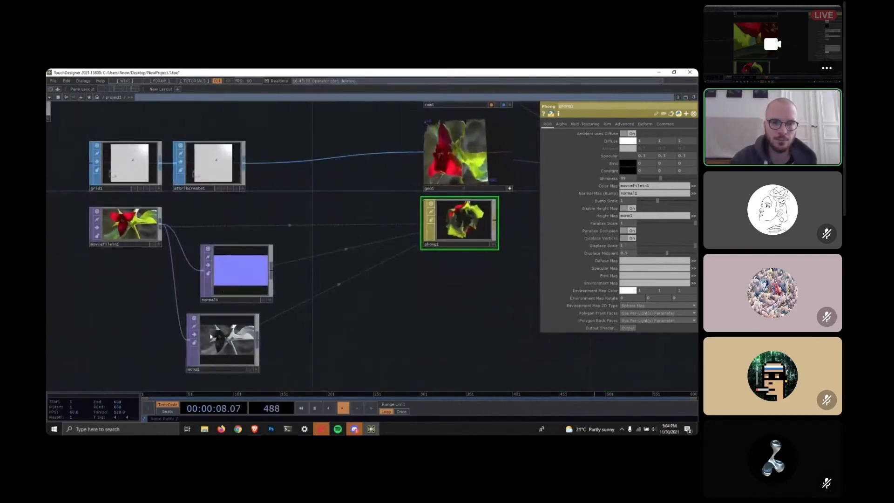
{"action": "scroll", "coordinate": [210, 337], "scroll_direction": "up", "scroll_amount": 3}
{"action": "left_click_drag", "start_coordinate": [213, 335], "coordinate": [238, 363]}
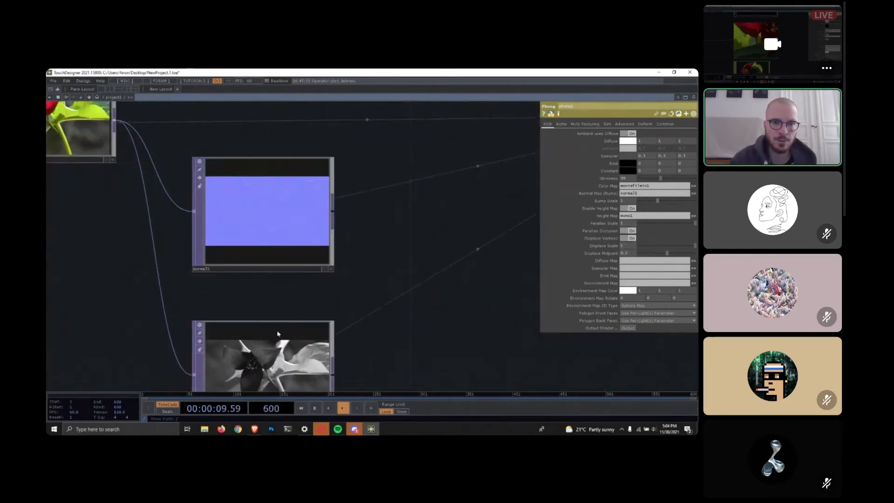
{"action": "left_click_drag", "start_coordinate": [278, 334], "coordinate": [268, 281]}
{"action": "left_click", "coordinate": [268, 281]}
{"action": "left_click_drag", "start_coordinate": [270, 200], "coordinate": [270, 172]}
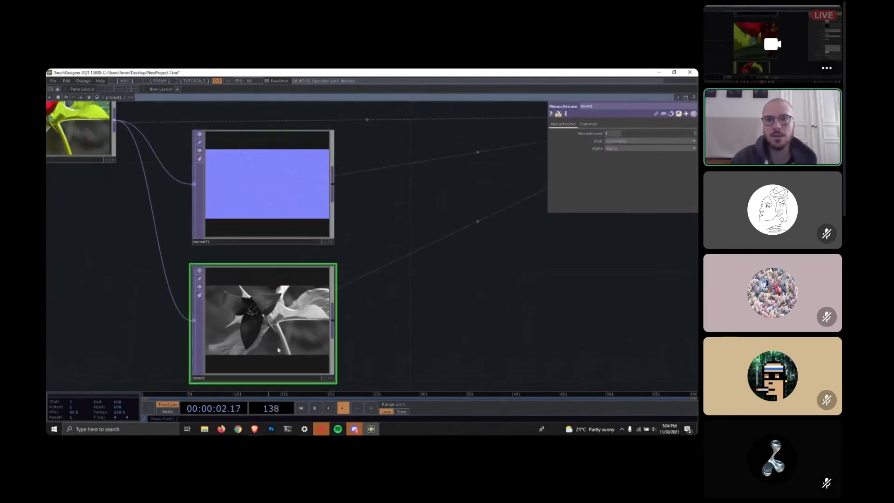
{"action": "left_click_drag", "start_coordinate": [519, 253], "coordinate": [105, 370]}
{"action": "left_click_drag", "start_coordinate": [398, 256], "coordinate": [443, 324]}
{"action": "left_click_drag", "start_coordinate": [327, 127], "coordinate": [324, 168]}
Assign mono1 as the Diffuse Map of the phong1 material.
{"action": "left_click", "coordinate": [353, 297]}
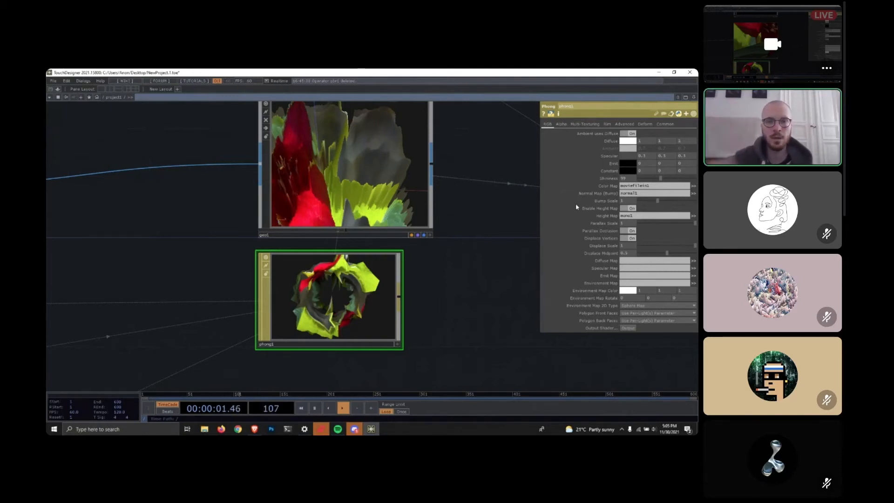
{"action": "scroll", "coordinate": [420, 308], "scroll_direction": "down", "scroll_amount": 6}
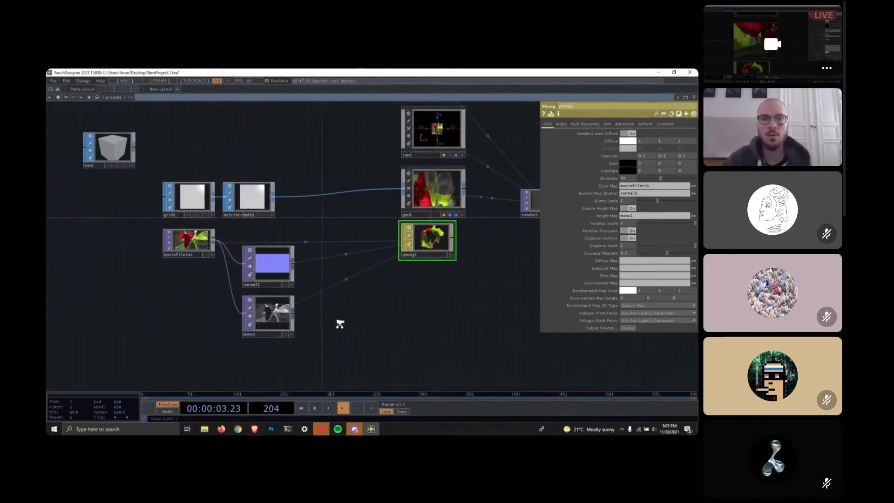
{"action": "scroll", "coordinate": [385, 305], "scroll_direction": "up", "scroll_amount": 2}
{"action": "left_click_drag", "start_coordinate": [385, 305], "coordinate": [380, 307]}
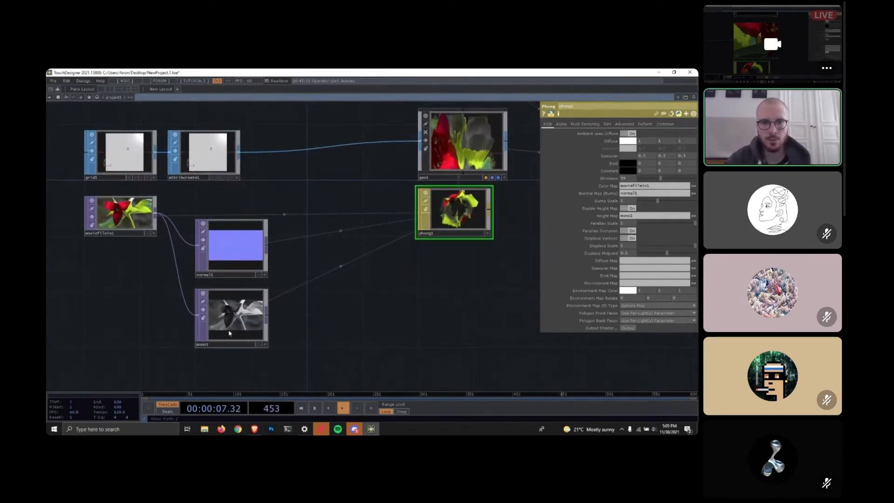
{"action": "scroll", "coordinate": [222, 324], "scroll_direction": "up", "scroll_amount": 4}
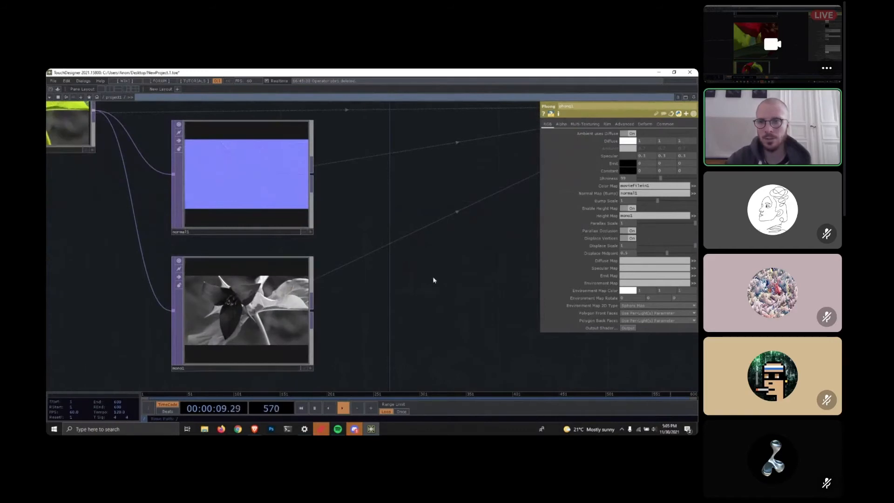
{"action": "left_click_drag", "start_coordinate": [441, 255], "coordinate": [353, 278]}
{"action": "scroll", "coordinate": [352, 272], "scroll_direction": "down", "scroll_amount": 4}
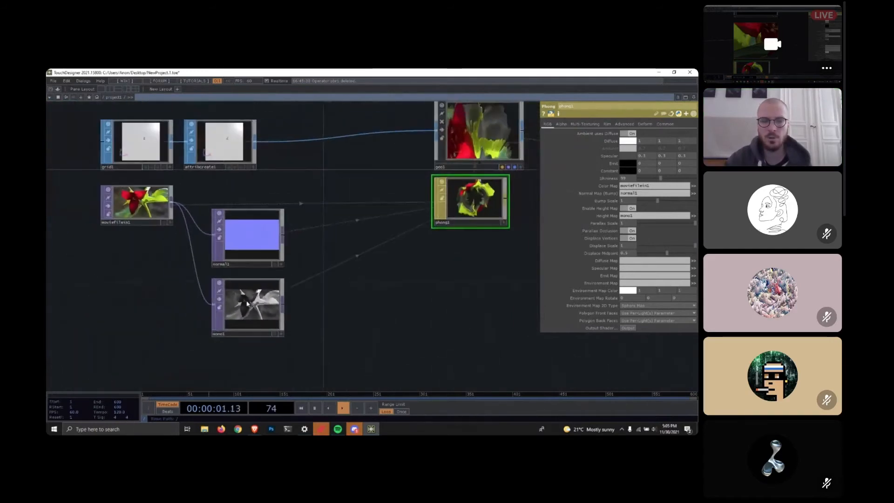
{"action": "left_click_drag", "start_coordinate": [254, 303], "coordinate": [641, 262]}
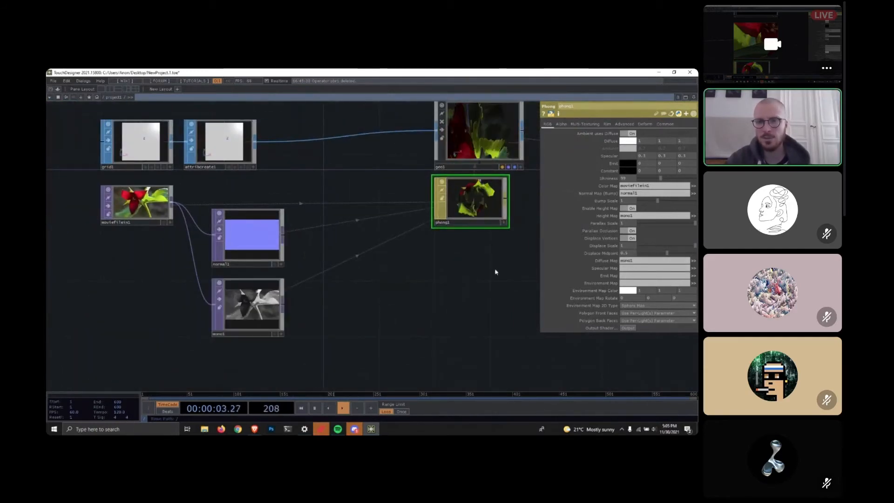
Examine the effect of the diffuse map on the flower surface in the geo1 viewer.
{"action": "left_click_drag", "start_coordinate": [497, 271], "coordinate": [395, 268]}
{"action": "scroll", "coordinate": [347, 290], "scroll_direction": "up", "scroll_amount": 6}
{"action": "left_click_drag", "start_coordinate": [489, 254], "coordinate": [451, 383]}
{"action": "left_click_drag", "start_coordinate": [522, 239], "coordinate": [512, 276]}
{"action": "scroll", "coordinate": [291, 183], "scroll_direction": "down", "scroll_amount": 2}
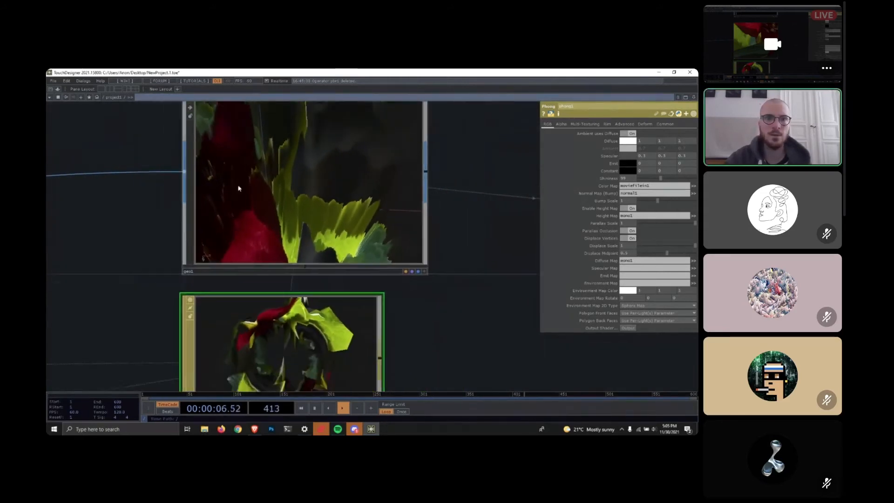
{"action": "left_click_drag", "start_coordinate": [256, 175], "coordinate": [256, 209]}
{"action": "key", "text": "ctrl+z"}
{"action": "left_click", "coordinate": [423, 271]}
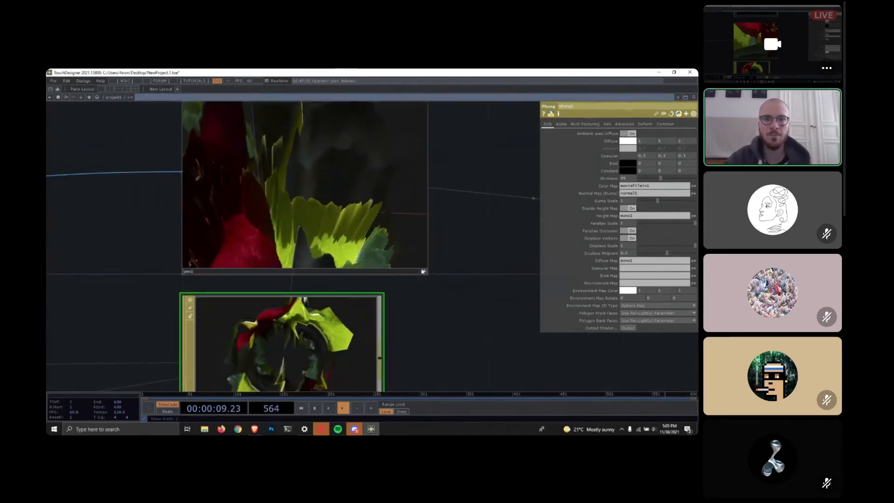
{"action": "mouse_move", "coordinate": [303, 174]}
{"action": "left_mouse_down"}
{"action": "mouse_move", "coordinate": [298, 157]}
{"action": "mouse_move", "coordinate": [284, 164]}
{"action": "mouse_move", "coordinate": [250, 154]}
{"action": "mouse_move", "coordinate": [305, 161]}
{"action": "left_mouse_up"}
{"action": "left_click", "coordinate": [424, 271]}
Compare the dark and bright areas of mono1 with the shading of the grid in geo1 up close.
{"action": "scroll", "coordinate": [448, 297], "scroll_direction": "down", "scroll_amount": 3}
{"action": "left_click_drag", "start_coordinate": [481, 321], "coordinate": [524, 182]}
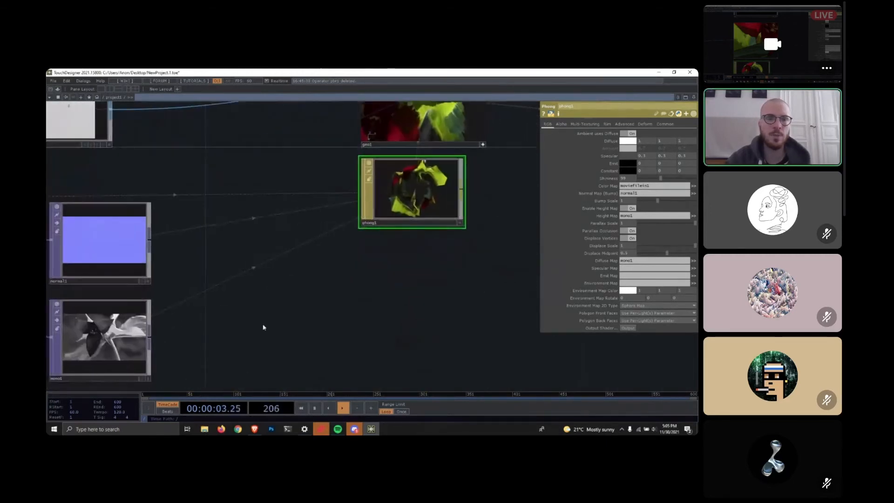
{"action": "left_click_drag", "start_coordinate": [263, 327], "coordinate": [357, 234]}
{"action": "left_click_drag", "start_coordinate": [474, 240], "coordinate": [354, 382]}
{"action": "left_click_drag", "start_coordinate": [305, 112], "coordinate": [231, 168]}
{"action": "scroll", "coordinate": [246, 218], "scroll_direction": "up", "scroll_amount": 2}
{"action": "left_click_drag", "start_coordinate": [309, 211], "coordinate": [445, 289]}
{"action": "scroll", "coordinate": [465, 302], "scroll_direction": "down", "scroll_amount": 3}
{"action": "left_click_drag", "start_coordinate": [481, 328], "coordinate": [483, 301]}
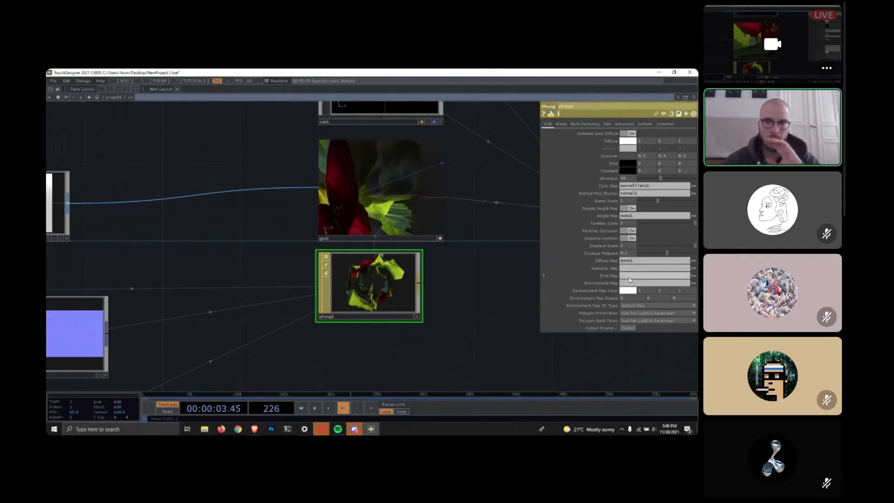
Assign mono1 as the Emit Map of phong1 and check the grid in the geo1 viewer.
{"action": "scroll", "coordinate": [483, 286], "scroll_direction": "down", "scroll_amount": 3}
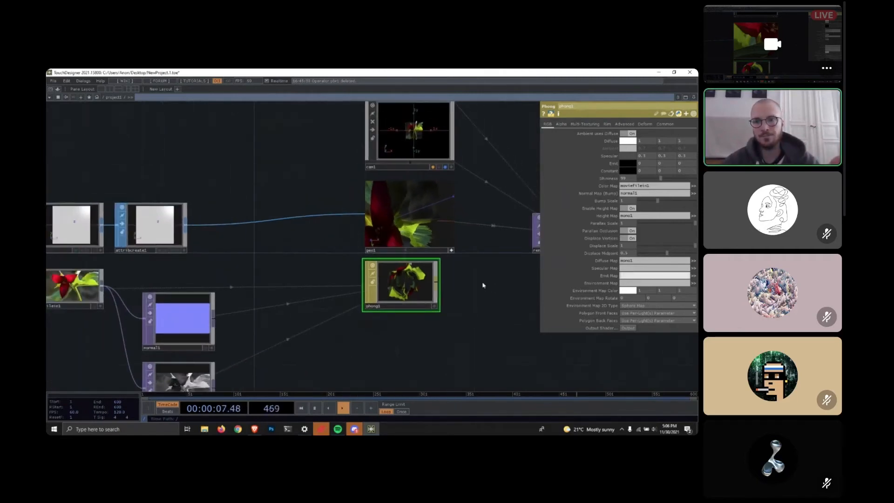
{"action": "left_click_drag", "start_coordinate": [466, 311], "coordinate": [470, 255]}
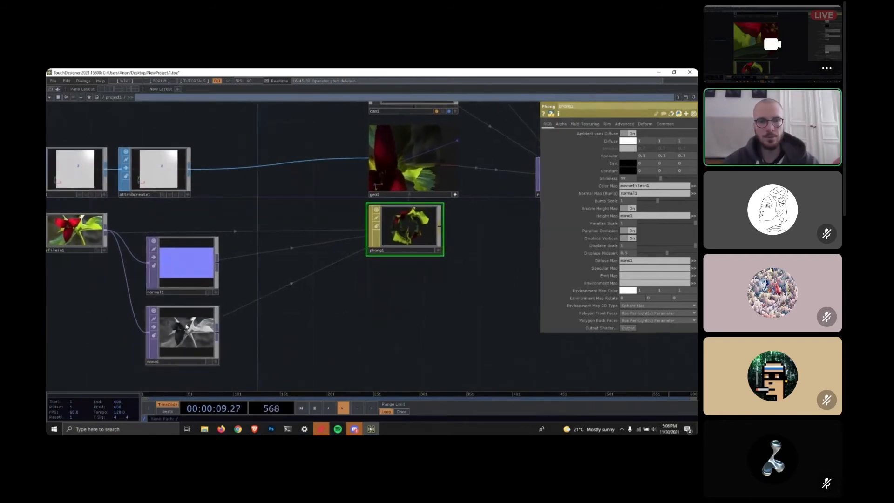
{"action": "left_click_drag", "start_coordinate": [186, 328], "coordinate": [628, 276]}
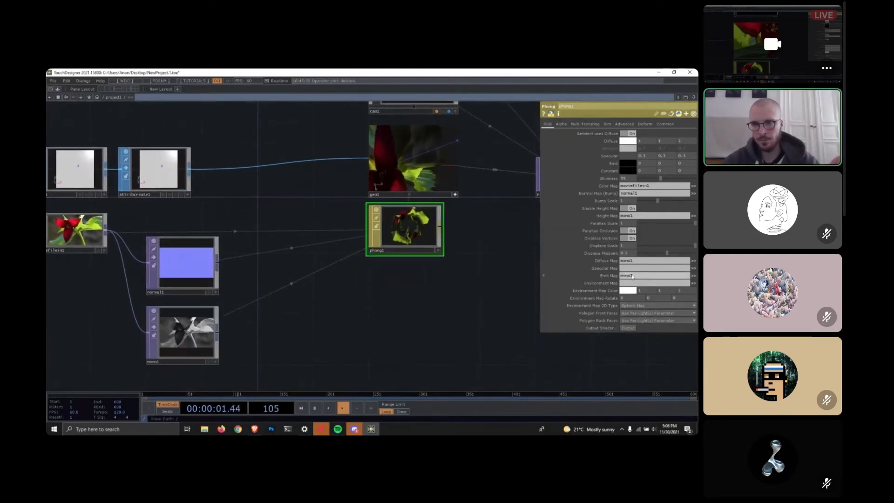
{"action": "left_click_drag", "start_coordinate": [419, 302], "coordinate": [372, 339]}
{"action": "scroll", "coordinate": [434, 245], "scroll_direction": "up", "scroll_amount": 6}
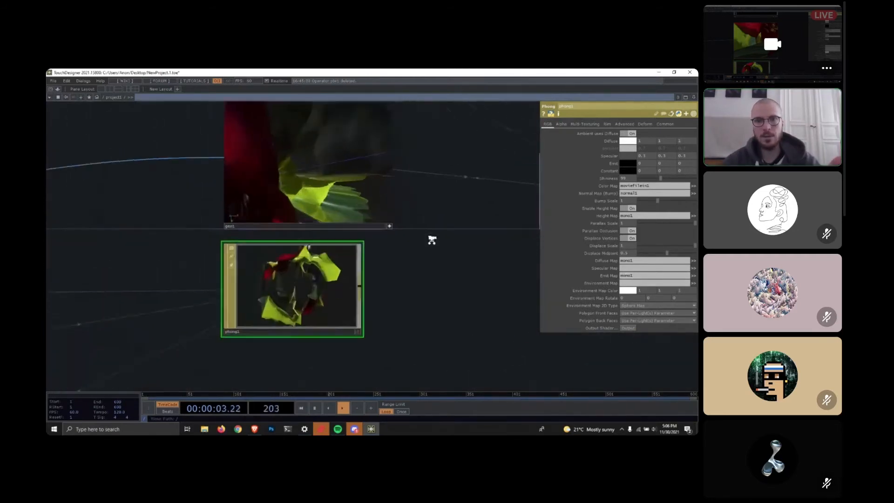
{"action": "left_click_drag", "start_coordinate": [338, 281], "coordinate": [355, 303]}
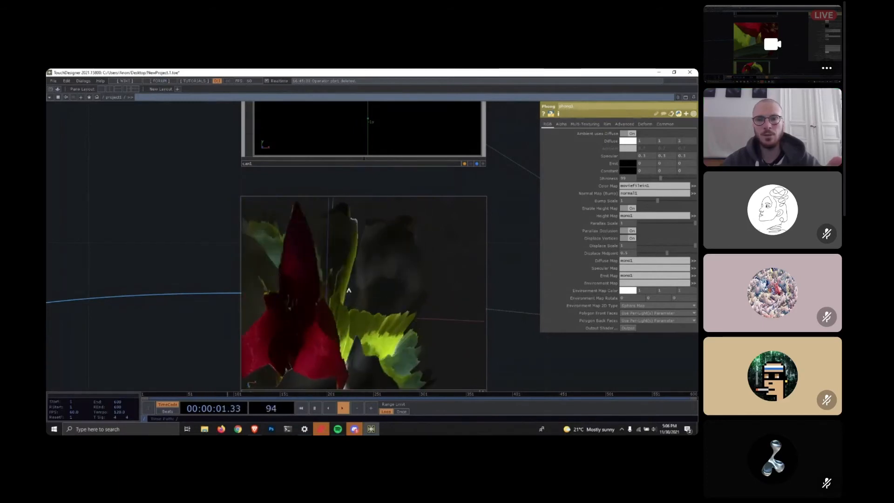
Set the Emit color of phong1 to pure red (1, 0, 0) and check the glow on the geo1 surface.
{"action": "left_click", "coordinate": [629, 164]}
{"action": "left_click", "coordinate": [619, 113]}
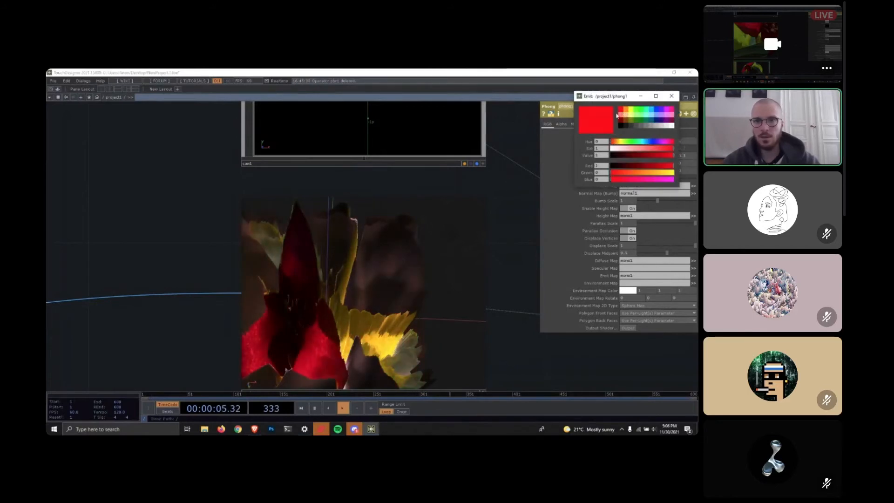
{"action": "left_click_drag", "start_coordinate": [531, 304], "coordinate": [530, 316]}
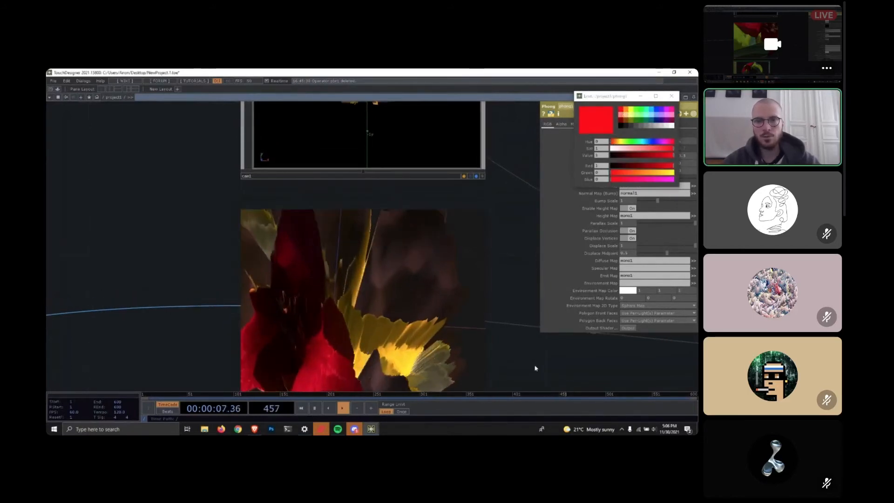
{"action": "left_click_drag", "start_coordinate": [535, 368], "coordinate": [545, 200]}
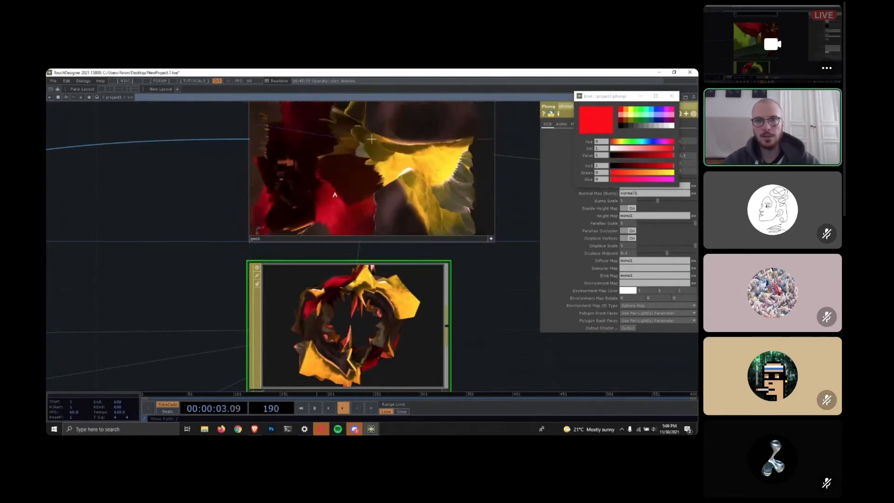
{"action": "left_click_drag", "start_coordinate": [431, 191], "coordinate": [461, 173]}
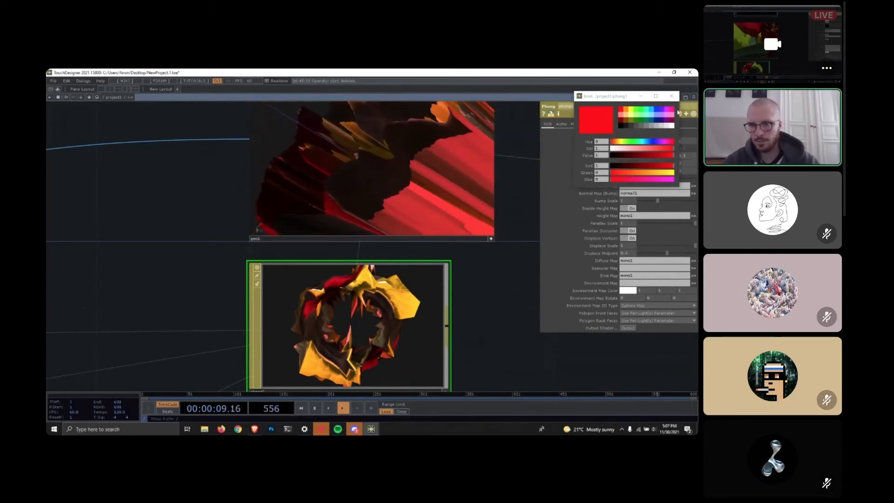
{"action": "left_click", "coordinate": [671, 96]}
Clear the Diffuse Map of phong1 and check the grid in the geo1 viewer.
{"action": "left_click", "coordinate": [652, 260]}
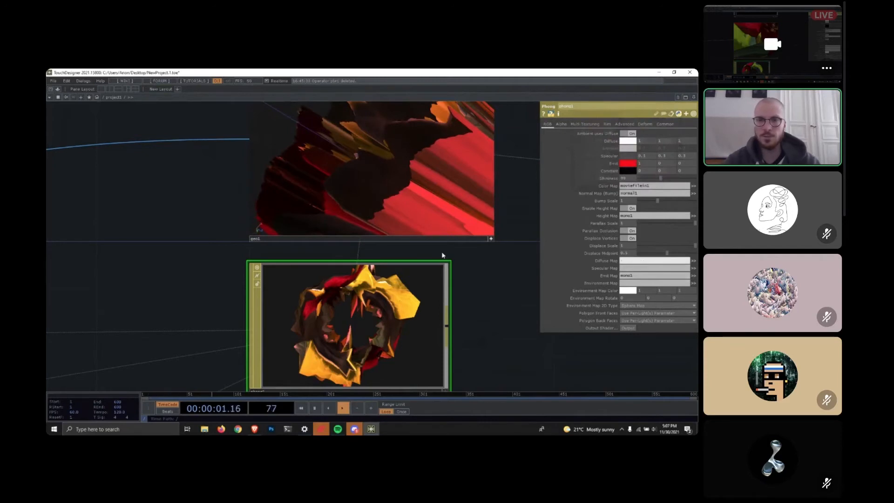
{"action": "key", "text": "BackSpace"}
{"action": "left_click_drag", "start_coordinate": [188, 200], "coordinate": [175, 221]}
{"action": "scroll", "coordinate": [174, 221], "scroll_direction": "down", "scroll_amount": 2}
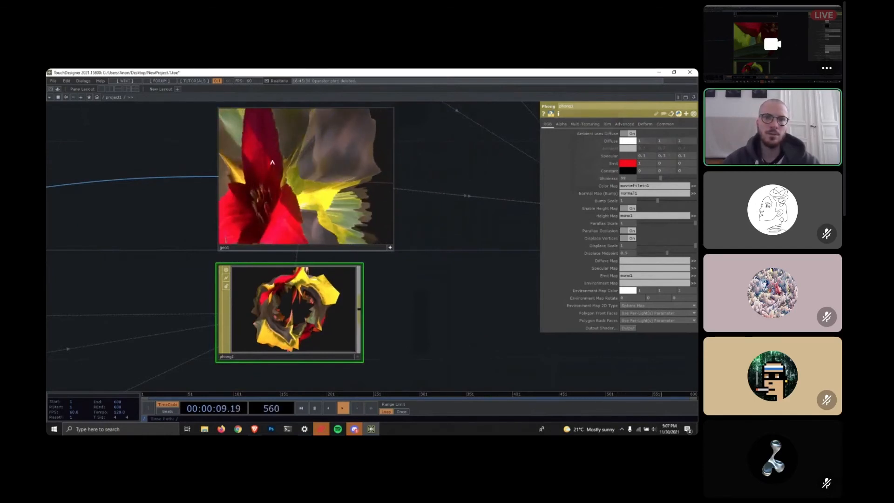
Try a blue Emit color on phong1, settle on orange, and inspect the glow on the geo1 surface up close.
{"action": "left_click", "coordinate": [627, 163]}
{"action": "left_click", "coordinate": [656, 141]}
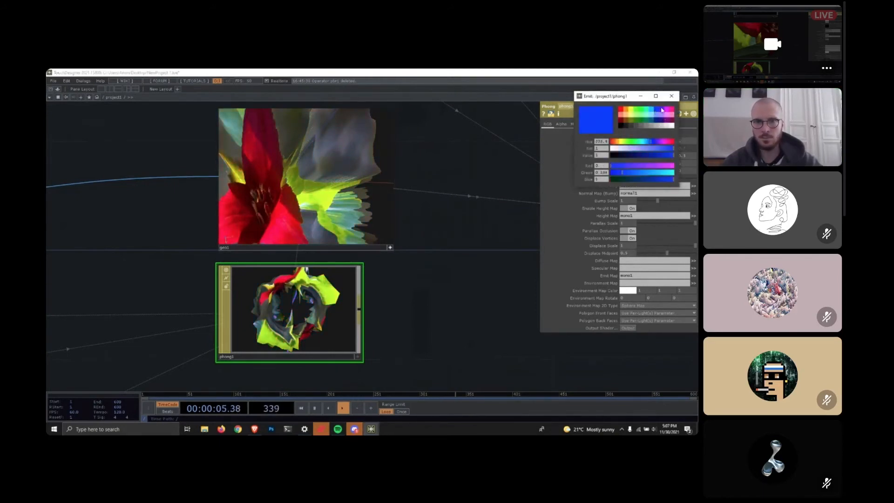
{"action": "left_click", "coordinate": [628, 110]}
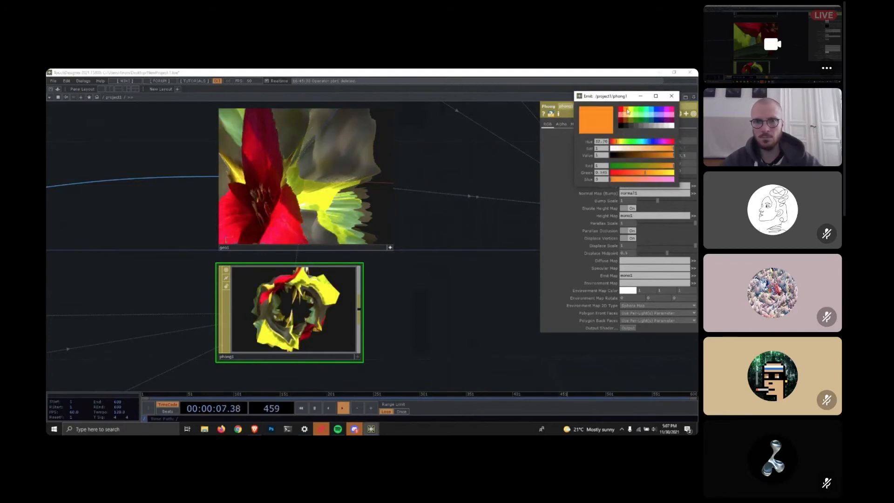
{"action": "left_click_drag", "start_coordinate": [447, 269], "coordinate": [506, 280]}
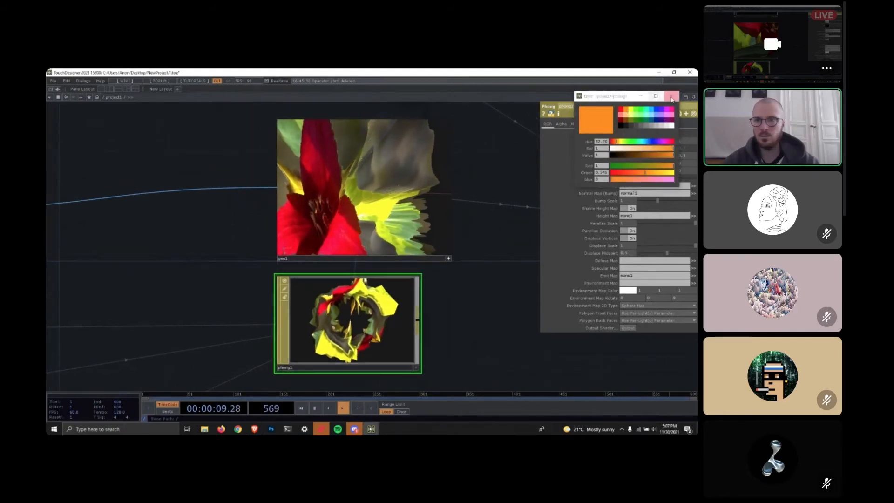
{"action": "left_click", "coordinate": [671, 96]}
{"action": "scroll", "coordinate": [478, 299], "scroll_direction": "up", "scroll_amount": 3}
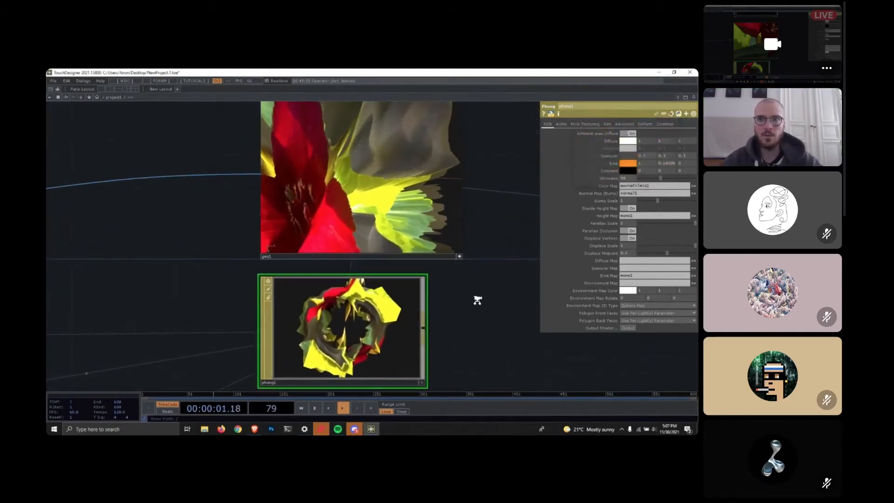
{"action": "left_click_drag", "start_coordinate": [474, 327], "coordinate": [473, 348]}
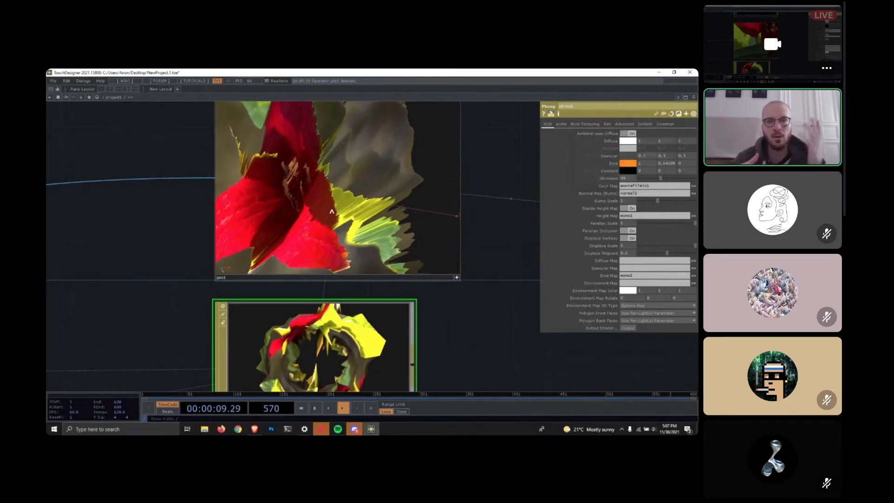
{"action": "scroll", "coordinate": [407, 334], "scroll_direction": "down", "scroll_amount": 2}
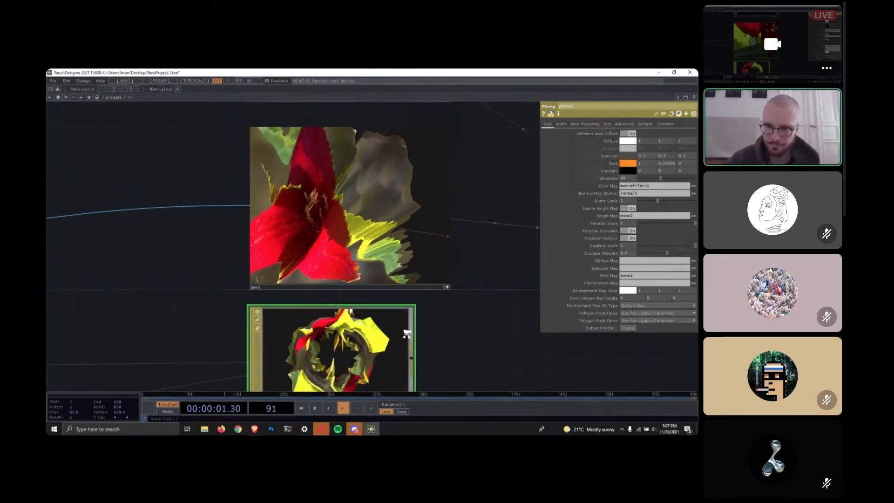
{"action": "scroll", "coordinate": [407, 333], "scroll_direction": "down", "scroll_amount": 4}
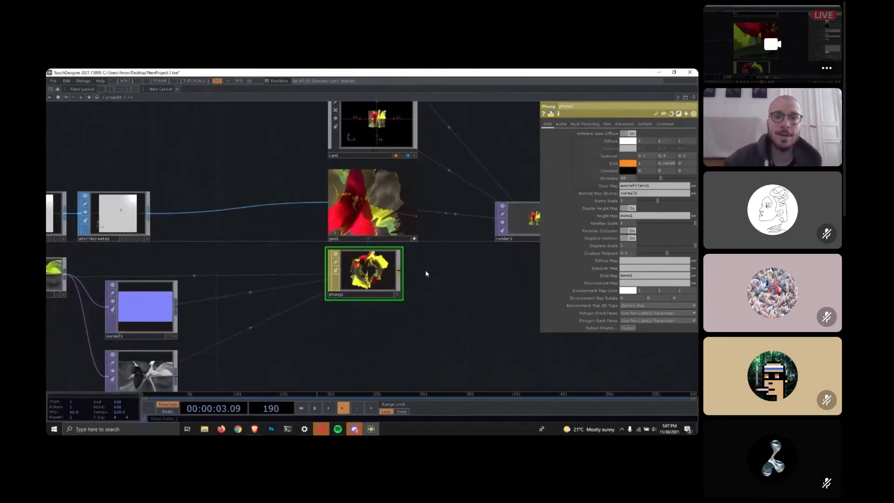
{"action": "left_click_drag", "start_coordinate": [426, 274], "coordinate": [439, 248]}
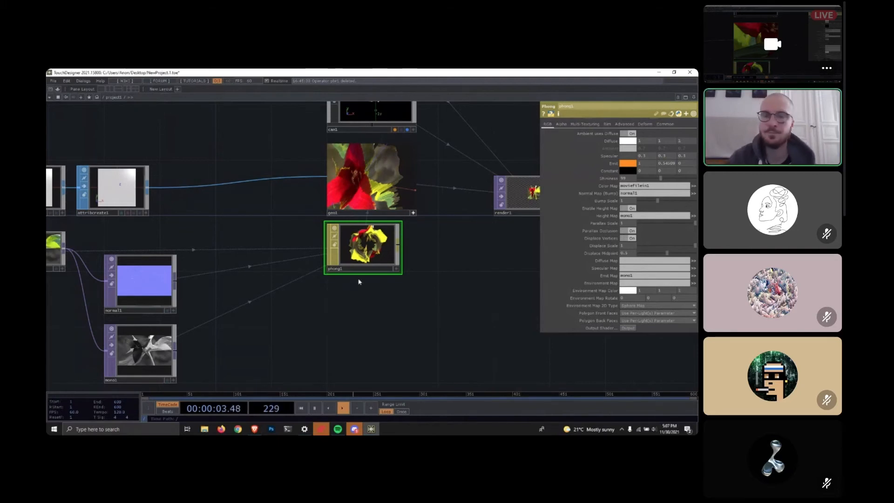
Set the Light Type of light1 to Cone Light.
{"action": "scroll", "coordinate": [359, 281], "scroll_direction": "down", "scroll_amount": 3}
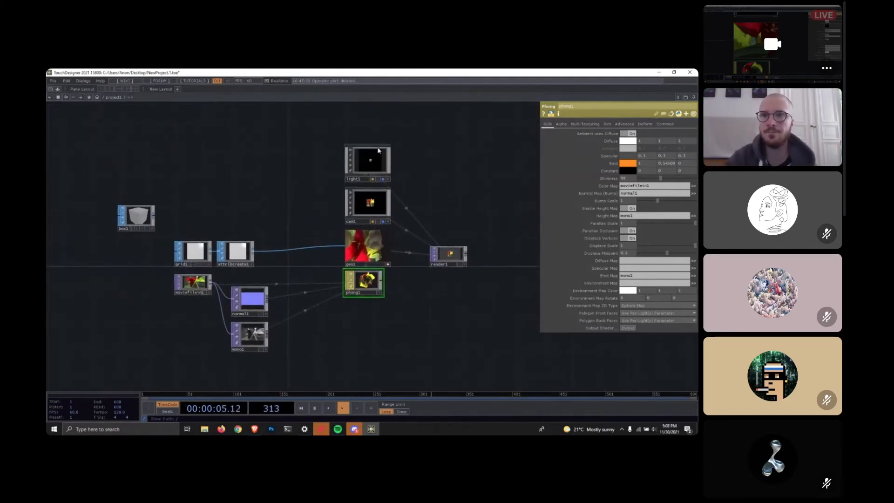
{"action": "left_click", "coordinate": [387, 170]}
{"action": "scroll", "coordinate": [393, 168], "scroll_direction": "up", "scroll_amount": 5}
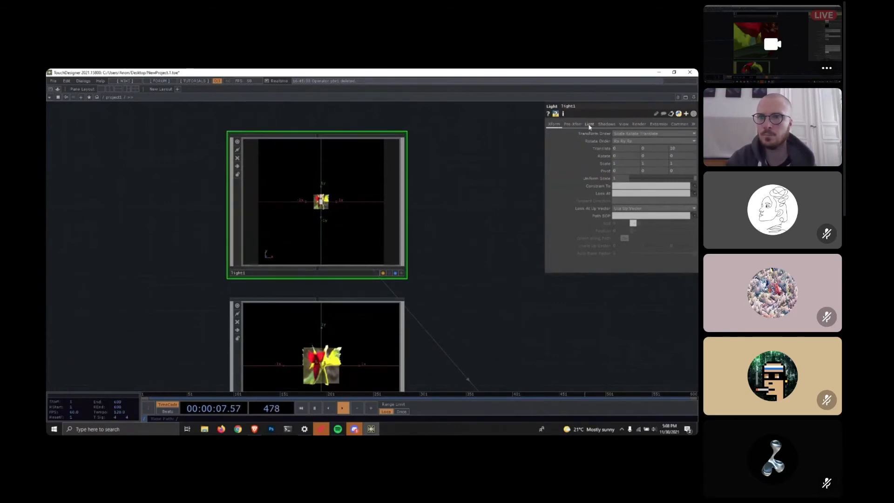
{"action": "left_click", "coordinate": [590, 124]}
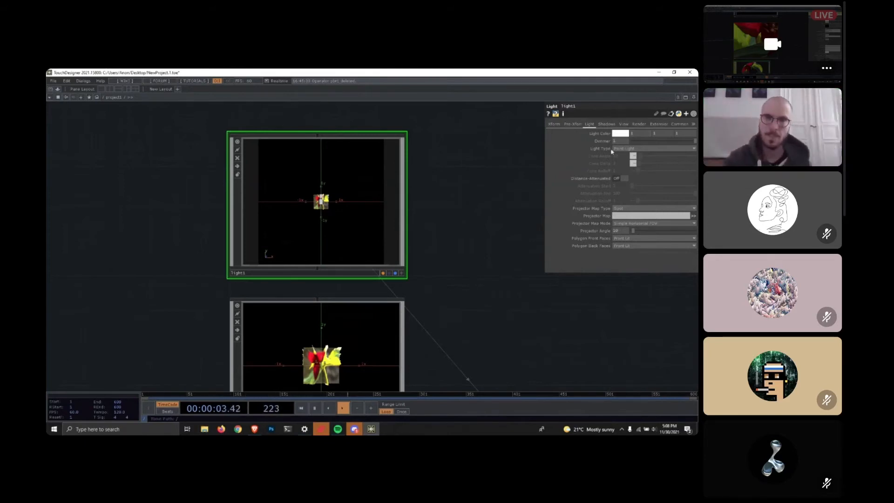
{"action": "left_click", "coordinate": [629, 148]}
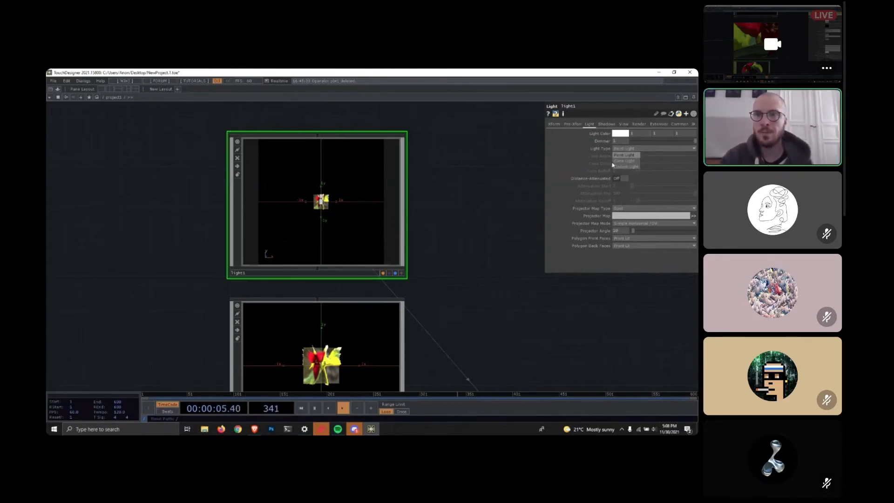
{"action": "left_click", "coordinate": [628, 161]}
Examine the cone light and the displaced grid in the light1 viewer from several angles.
{"action": "scroll", "coordinate": [394, 175], "scroll_direction": "up", "scroll_amount": 5}
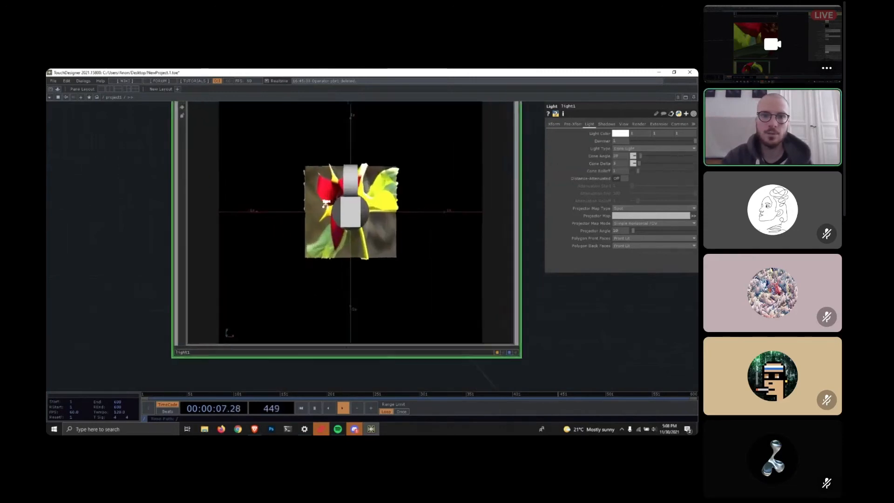
{"action": "scroll", "coordinate": [409, 266], "scroll_direction": "down", "scroll_amount": 3}
{"action": "left_click_drag", "start_coordinate": [543, 283], "coordinate": [535, 285]}
{"action": "left_click", "coordinate": [490, 339]}
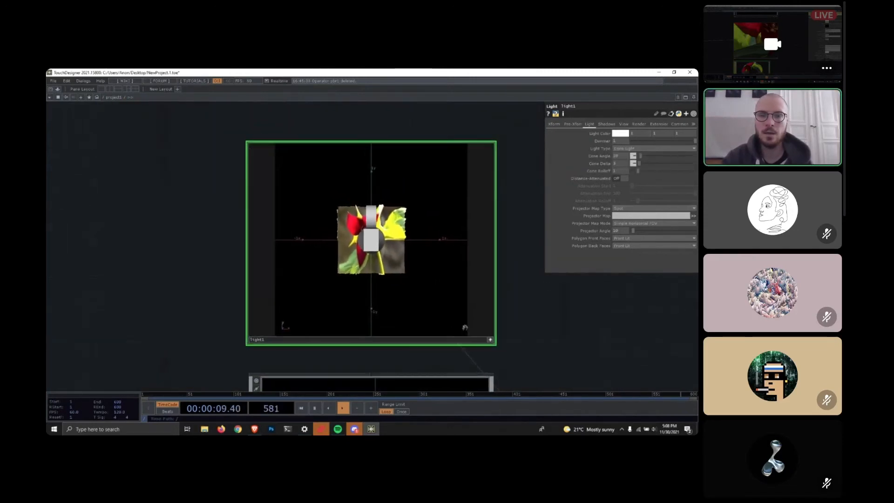
{"action": "left_click_drag", "start_coordinate": [465, 326], "coordinate": [410, 345]}
{"action": "left_click_drag", "start_coordinate": [358, 242], "coordinate": [421, 211]}
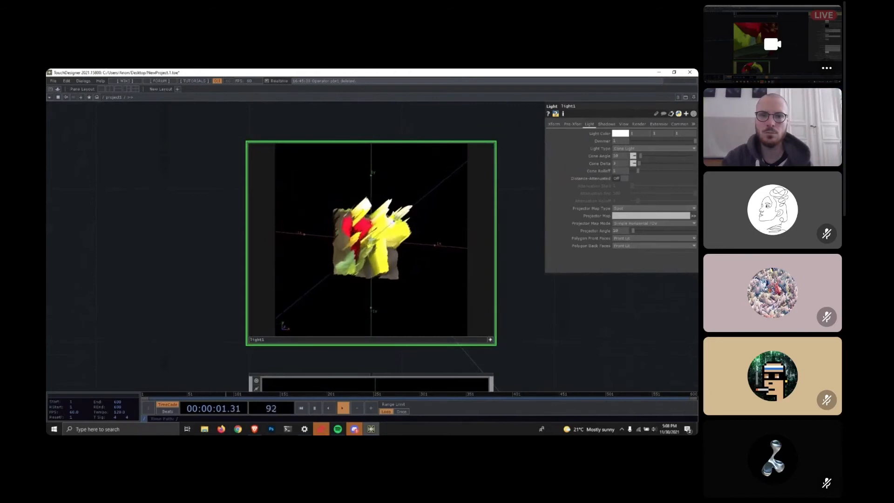
{"action": "scroll", "coordinate": [421, 212], "scroll_direction": "down", "scroll_amount": 5}
{"action": "left_click_drag", "start_coordinate": [372, 240], "coordinate": [322, 242]}
{"action": "left_click_drag", "start_coordinate": [379, 223], "coordinate": [338, 235]}
{"action": "scroll", "coordinate": [410, 228], "scroll_direction": "up", "scroll_amount": 4}
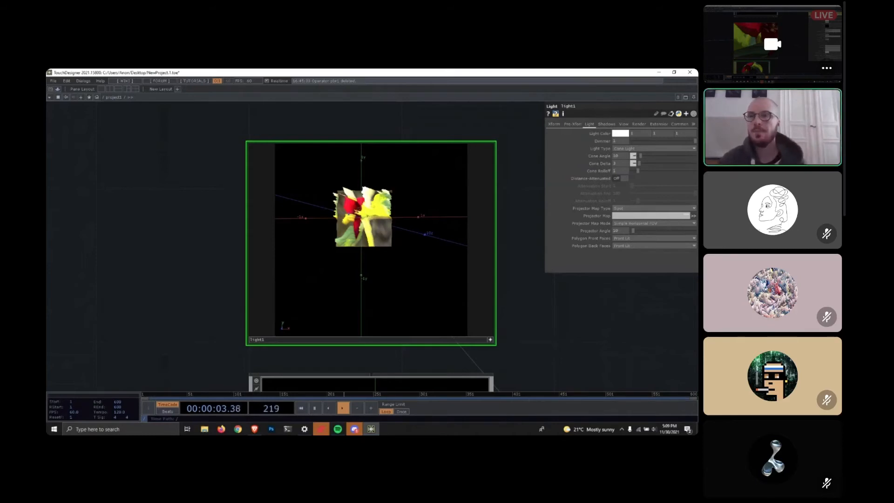
Set the Light Type of light1 to Distant Light and view the light's direction towards the grid.
{"action": "left_click", "coordinate": [636, 149]}
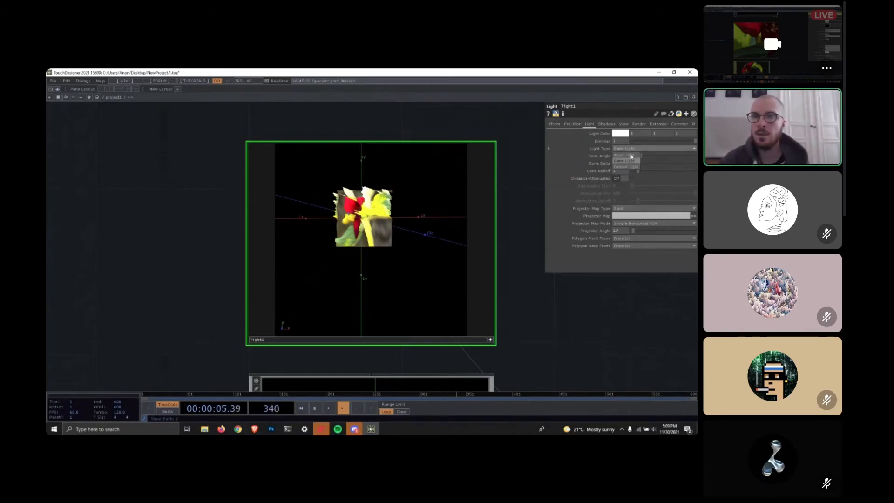
{"action": "left_click", "coordinate": [626, 166]}
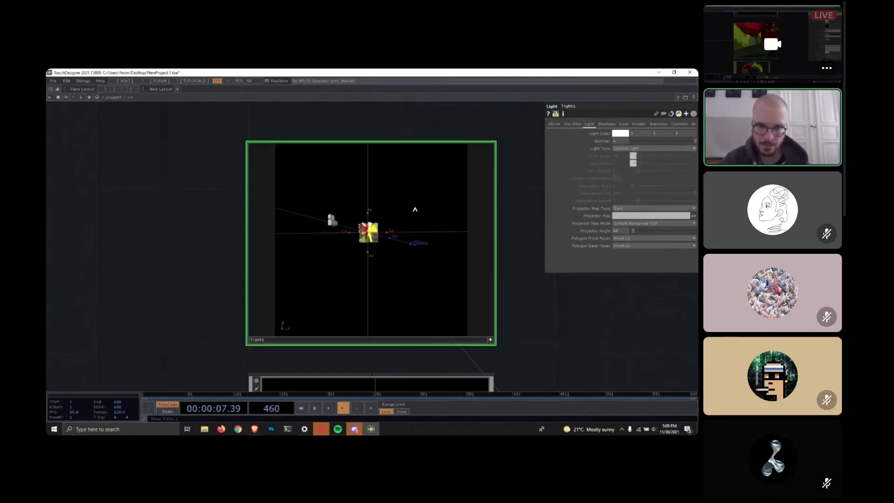
{"action": "mouse_move", "coordinate": [372, 239]}
{"action": "left_mouse_down"}
{"action": "mouse_move", "coordinate": [375, 246]}
{"action": "mouse_move", "coordinate": [383, 236]}
{"action": "mouse_move", "coordinate": [367, 236]}
{"action": "left_mouse_up"}
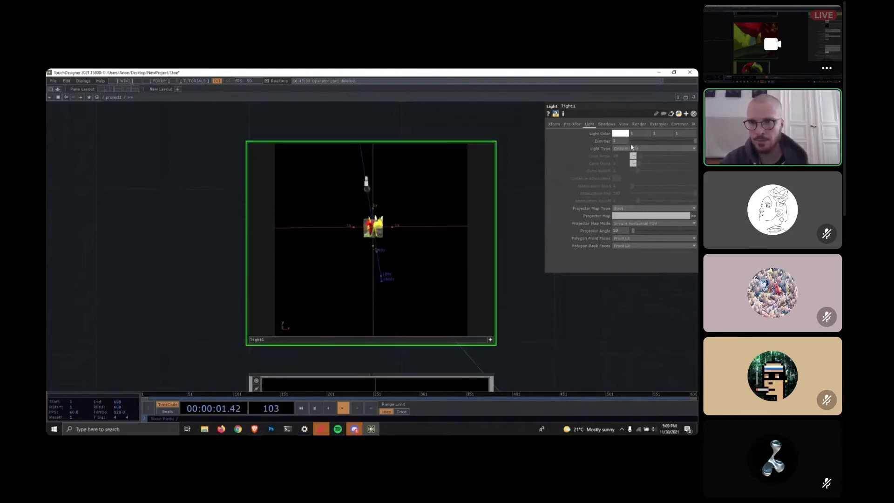
{"action": "left_click", "coordinate": [634, 148]}
{"action": "left_click", "coordinate": [581, 311]}
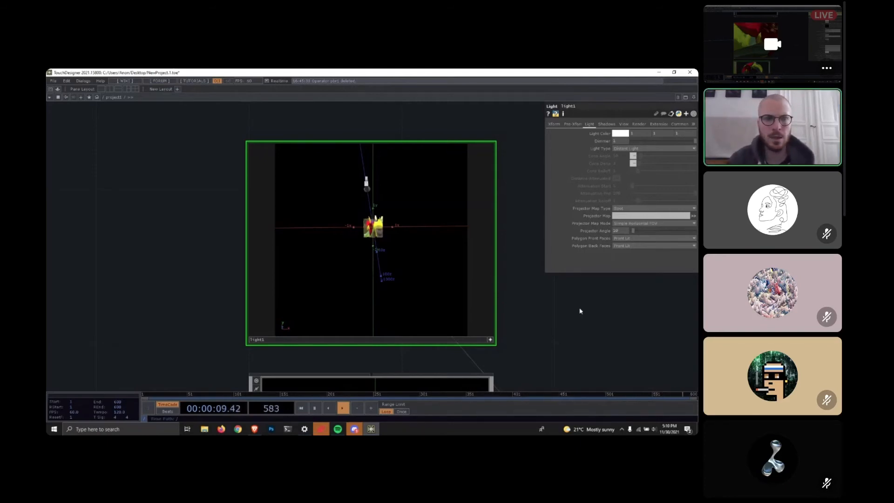
{"action": "scroll", "coordinate": [561, 319], "scroll_direction": "down", "scroll_amount": 5}
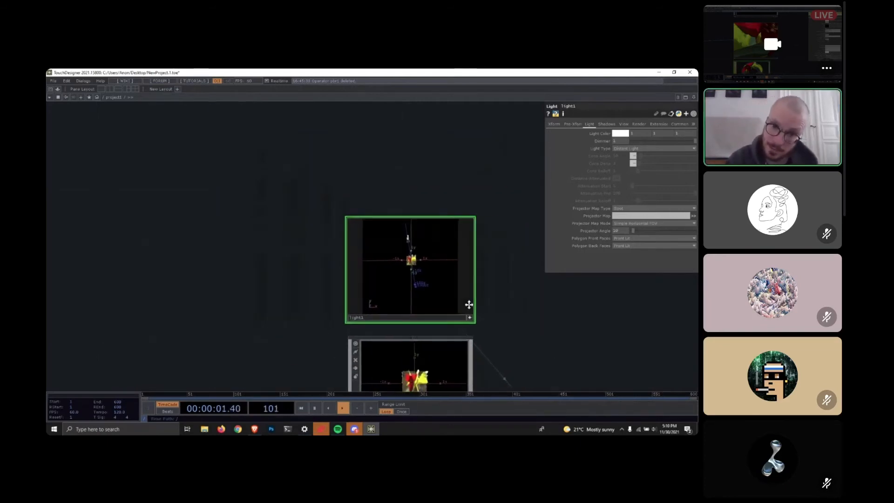
{"action": "scroll", "coordinate": [481, 308], "scroll_direction": "down", "scroll_amount": 2}
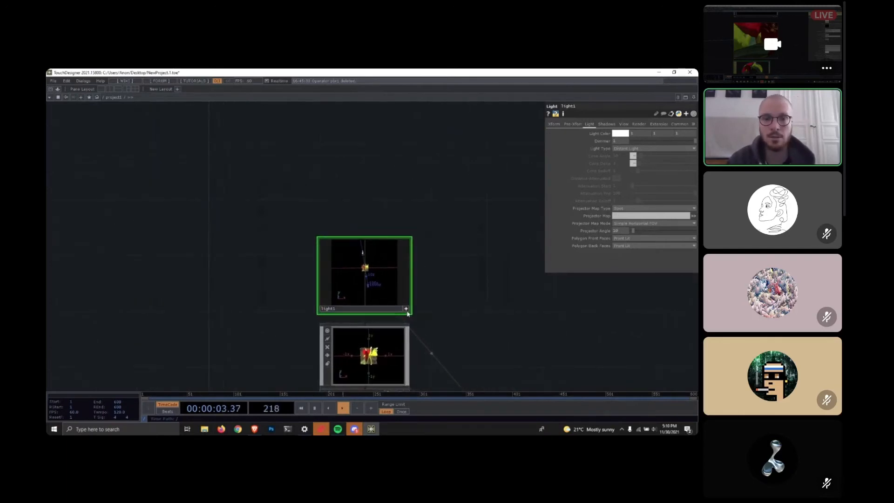
{"action": "left_click_drag", "start_coordinate": [446, 293], "coordinate": [447, 321]}
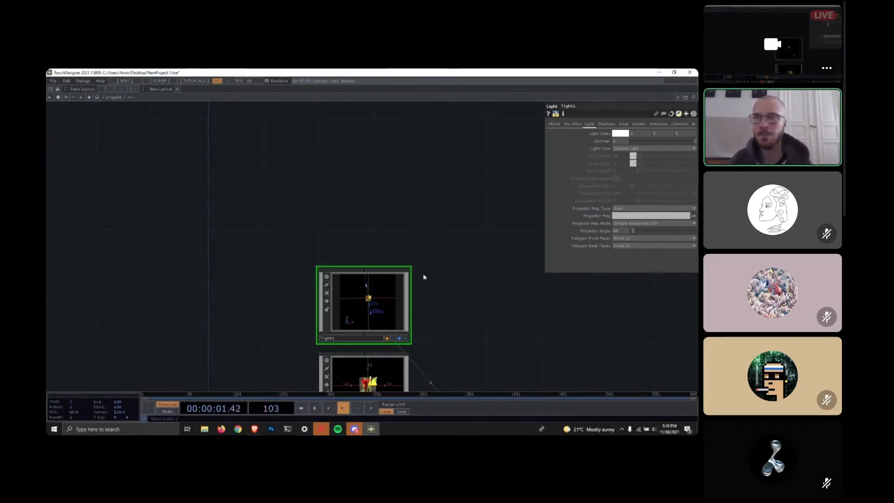
Switch to the Brave browser, search the web for "hdri" and open the Poly Haven site.
{"action": "left_click", "coordinate": [255, 429]}
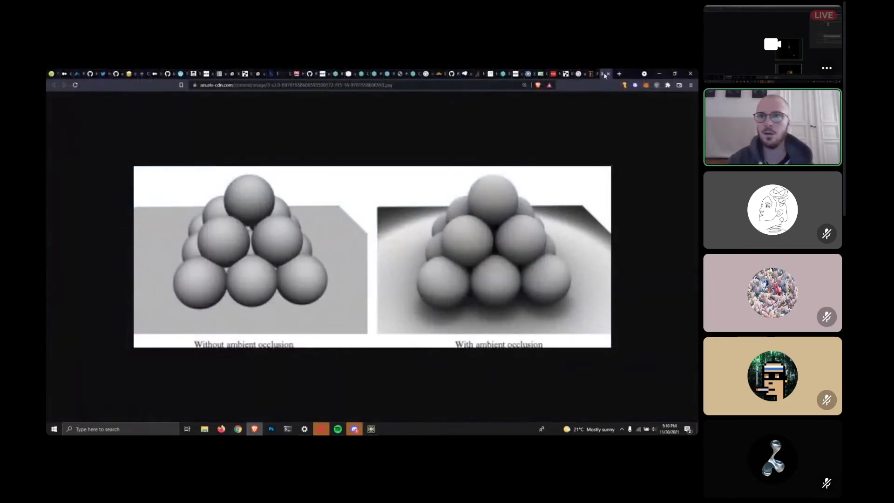
{"action": "triple_click", "coordinate": [353, 84]}
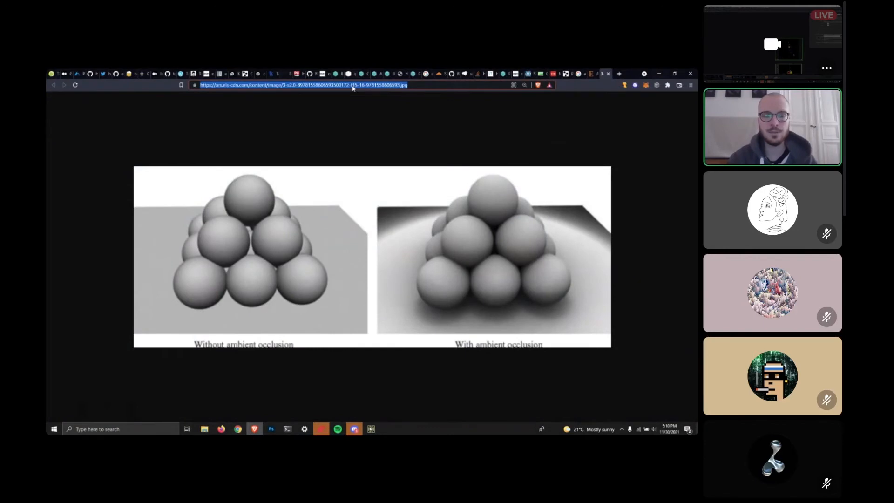
{"action": "type", "text": "hdri"}
{"action": "key", "text": "Return"}
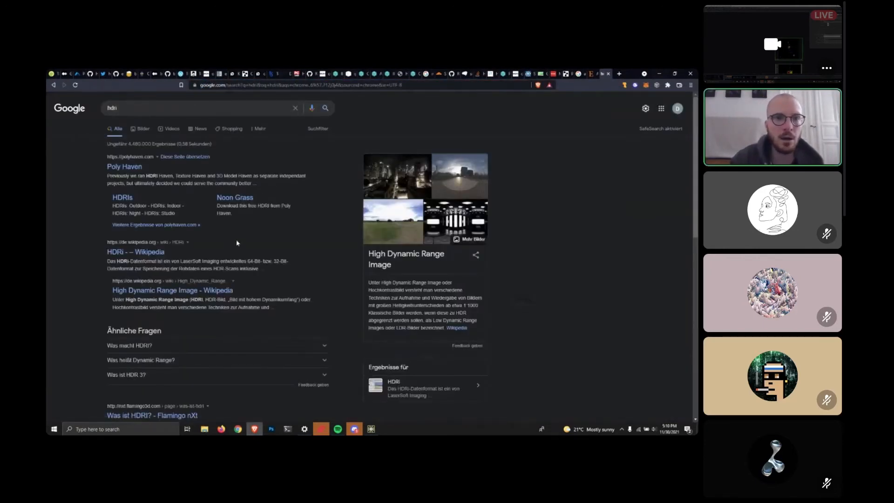
{"action": "left_click", "coordinate": [116, 167]}
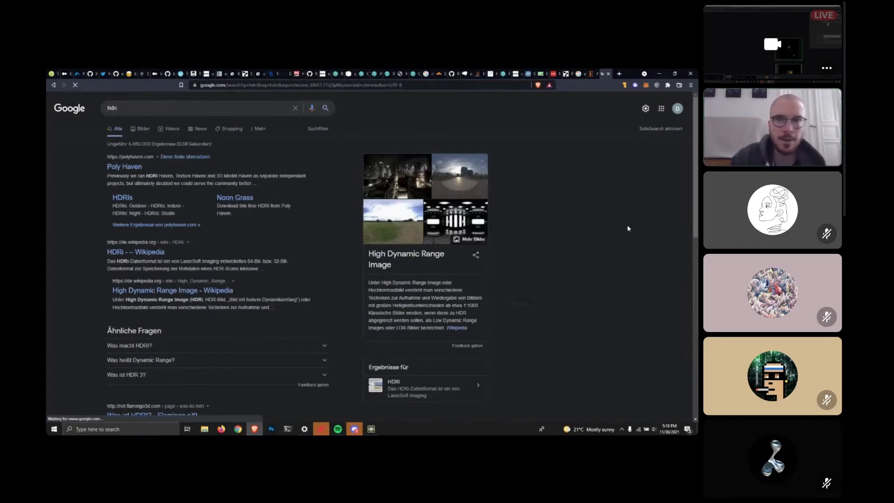
Browse the HDRIs on Poly Haven and open the Spaichingen Hill asset.
{"action": "scroll", "coordinate": [356, 236], "scroll_direction": "down", "scroll_amount": 2}
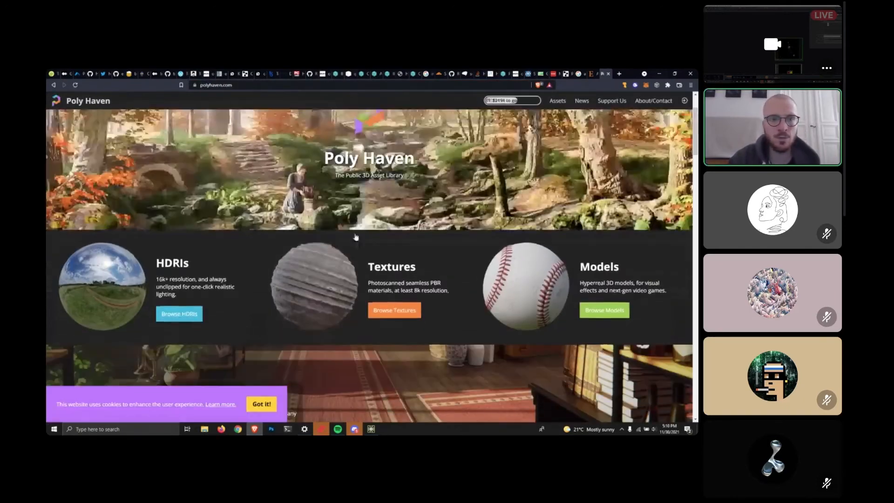
{"action": "scroll", "coordinate": [355, 236], "scroll_direction": "down", "scroll_amount": 5}
{"action": "scroll", "coordinate": [231, 216], "scroll_direction": "up", "scroll_amount": 1}
{"action": "left_click", "coordinate": [111, 161]}
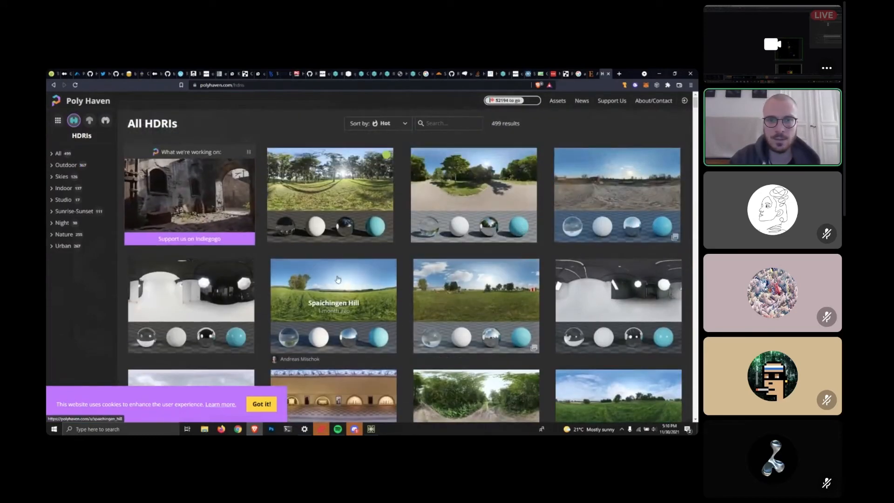
{"action": "left_click", "coordinate": [333, 289]}
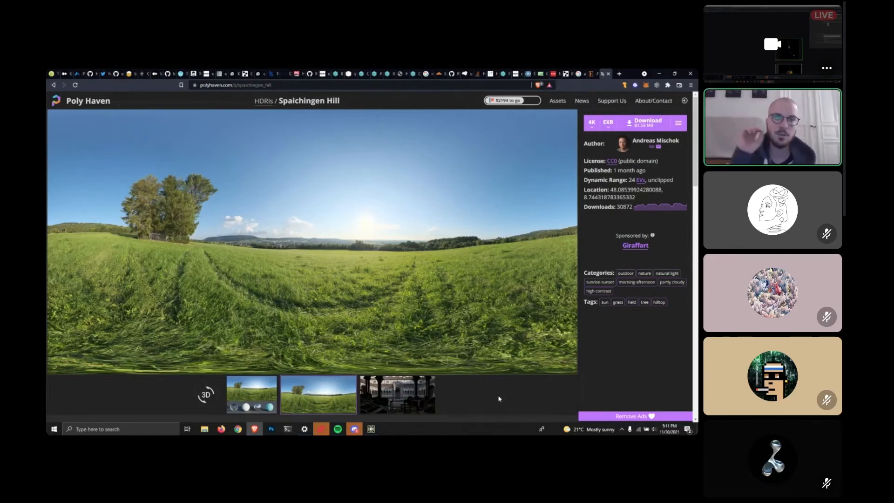
Display the Spaichingen Hill preview with the four test spheres and study how the HDRI lights them.
{"action": "scroll", "coordinate": [466, 405], "scroll_direction": "down", "scroll_amount": 3}
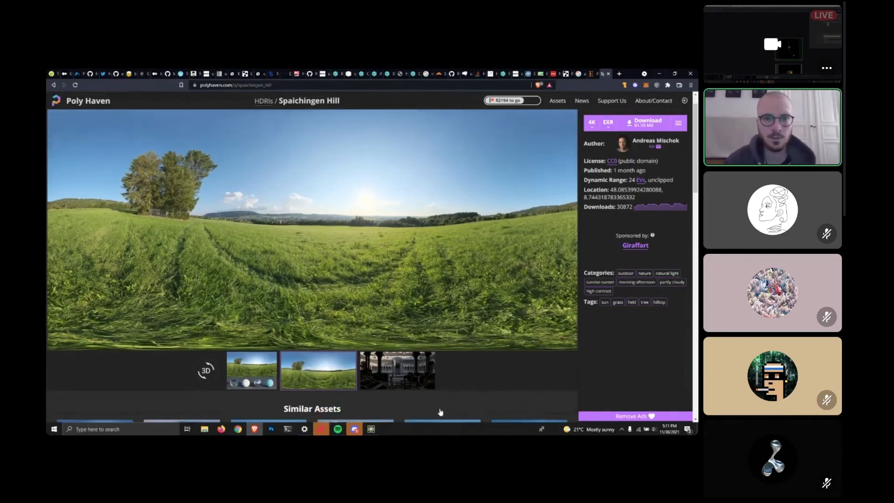
{"action": "left_click", "coordinate": [264, 302]}
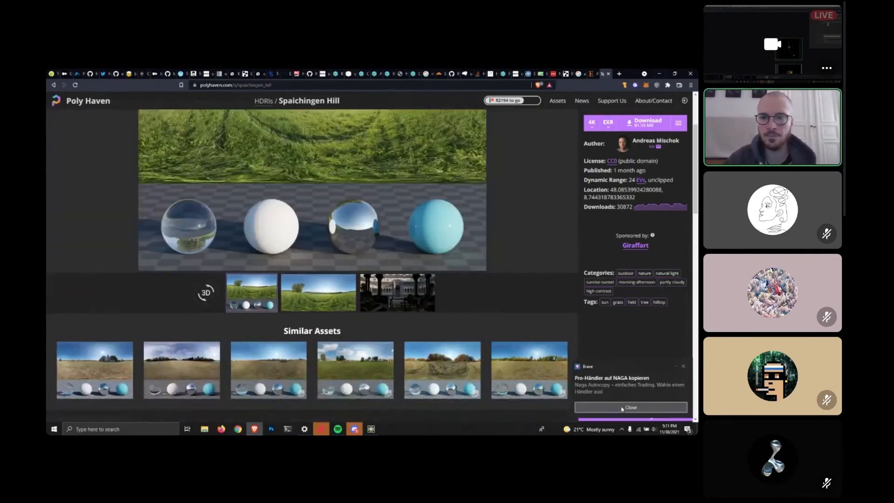
{"action": "scroll", "coordinate": [90, 222], "scroll_direction": "up", "scroll_amount": 1}
{"action": "scroll", "coordinate": [89, 223], "scroll_direction": "up", "scroll_amount": 3}
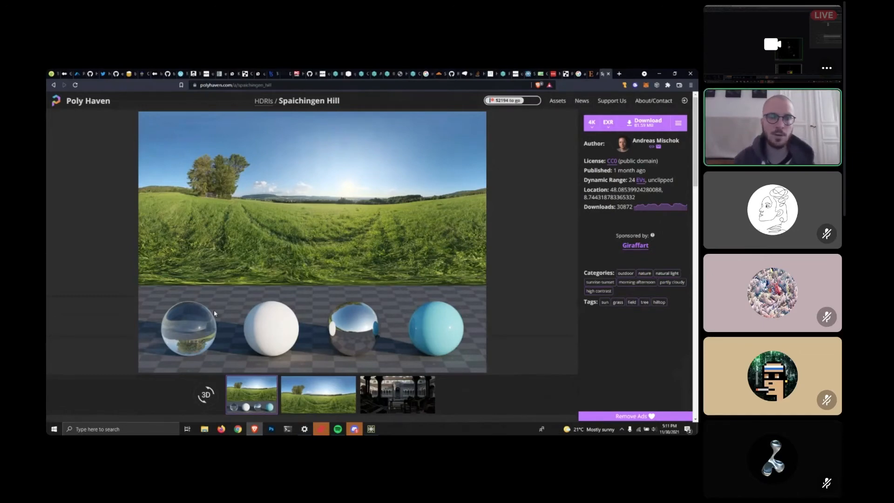
Return to the HDRI list, open the Studio Small 09 asset and display its preview with the four test spheres.
{"action": "scroll", "coordinate": [258, 300], "scroll_direction": "down", "scroll_amount": 4}
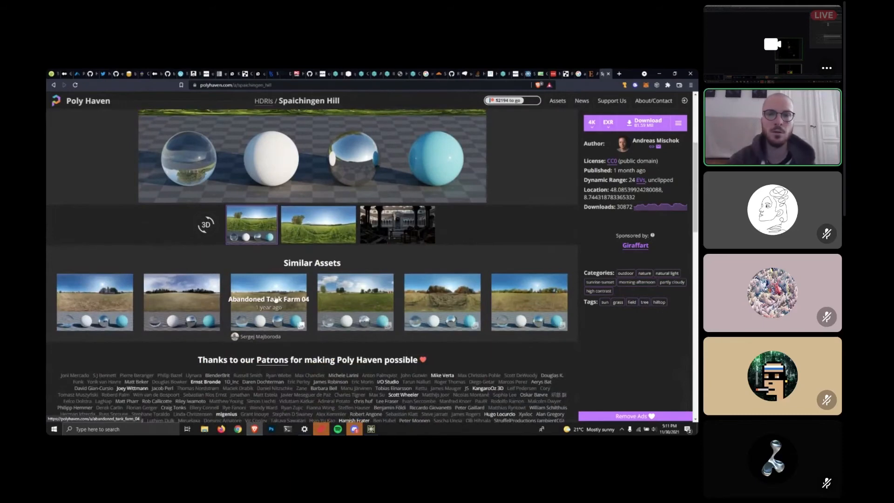
{"action": "scroll", "coordinate": [276, 300], "scroll_direction": "up", "scroll_amount": 4}
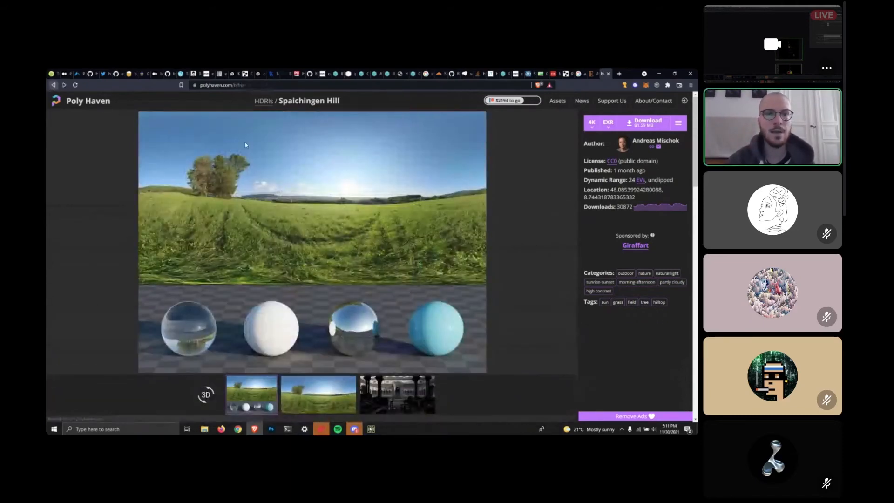
{"action": "scroll", "coordinate": [501, 189], "scroll_direction": "down", "scroll_amount": 1}
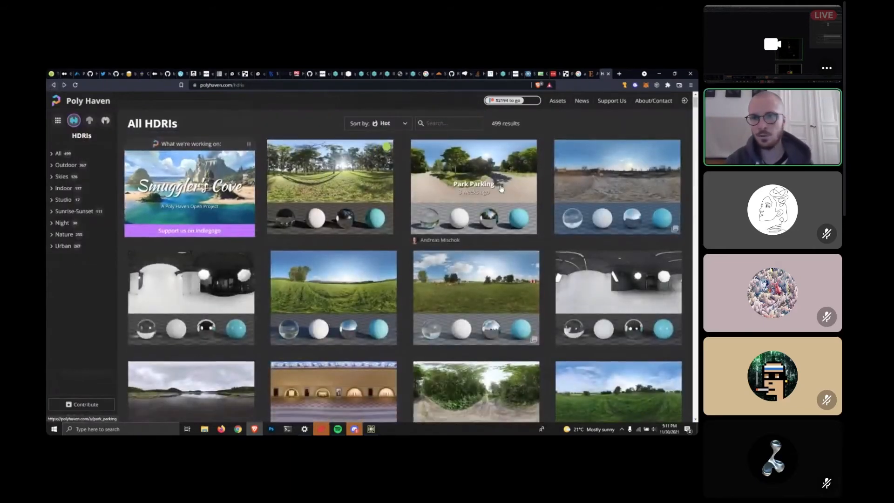
{"action": "scroll", "coordinate": [322, 184], "scroll_direction": "up", "scroll_amount": 1}
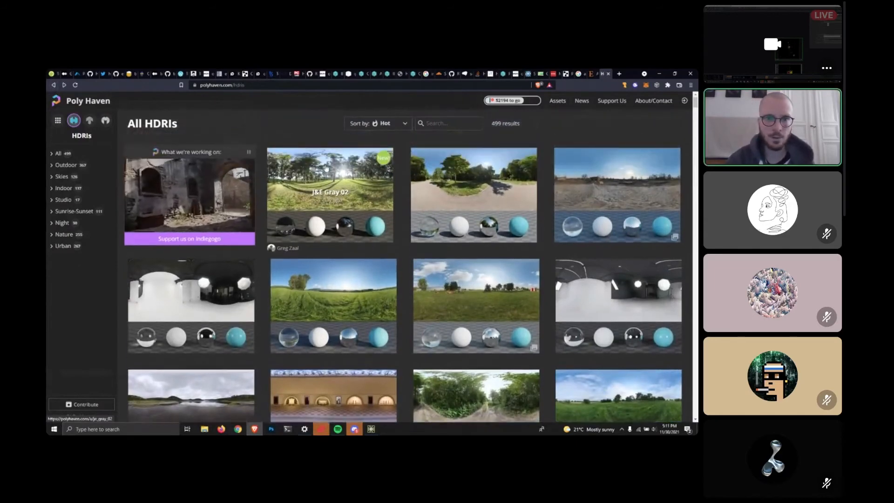
{"action": "scroll", "coordinate": [326, 168], "scroll_direction": "down", "scroll_amount": 2}
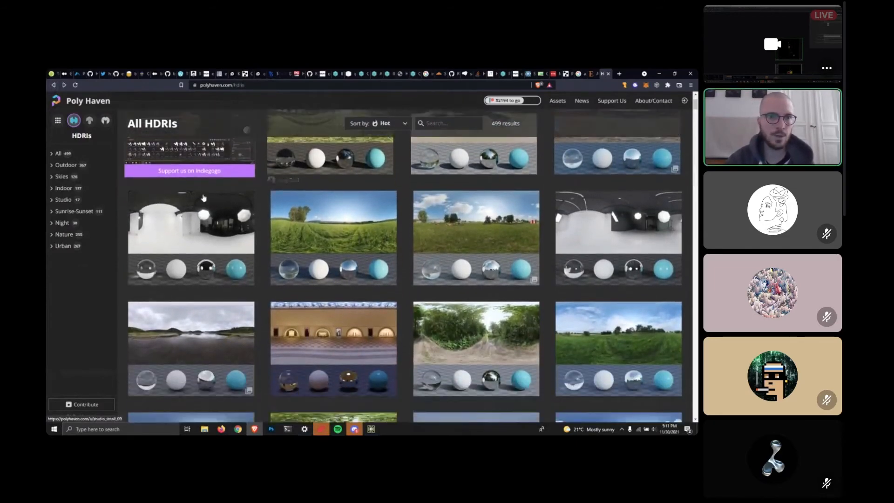
{"action": "left_click", "coordinate": [204, 198]}
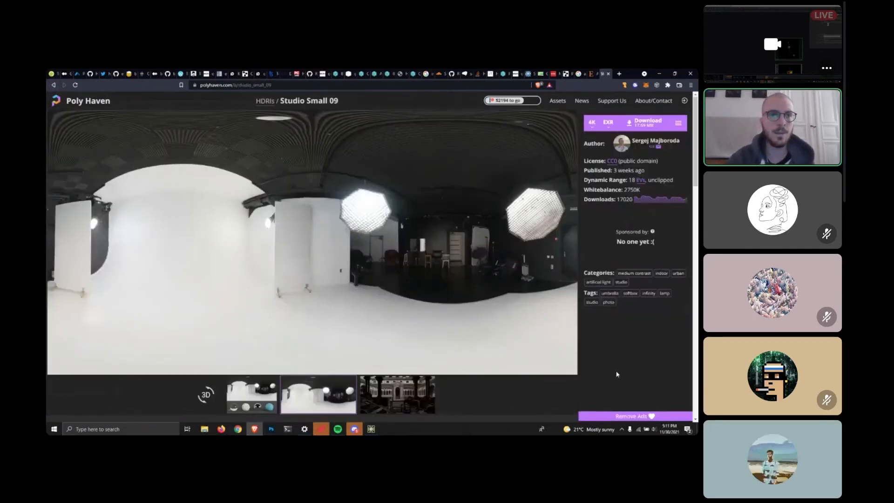
{"action": "left_click", "coordinate": [251, 395]}
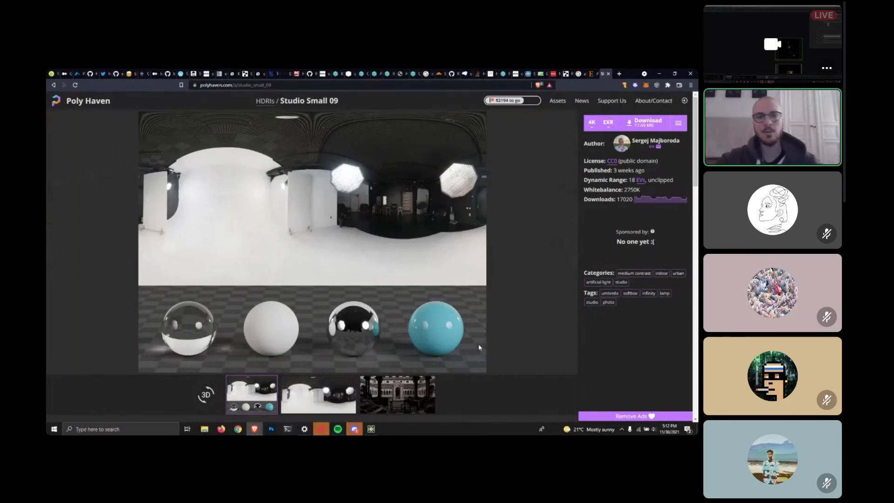
Go back to the HDRI list, open Sepulchral Chapel Rotunda and examine its lighting on the test spheres close up.
{"action": "left_click", "coordinate": [53, 86]}
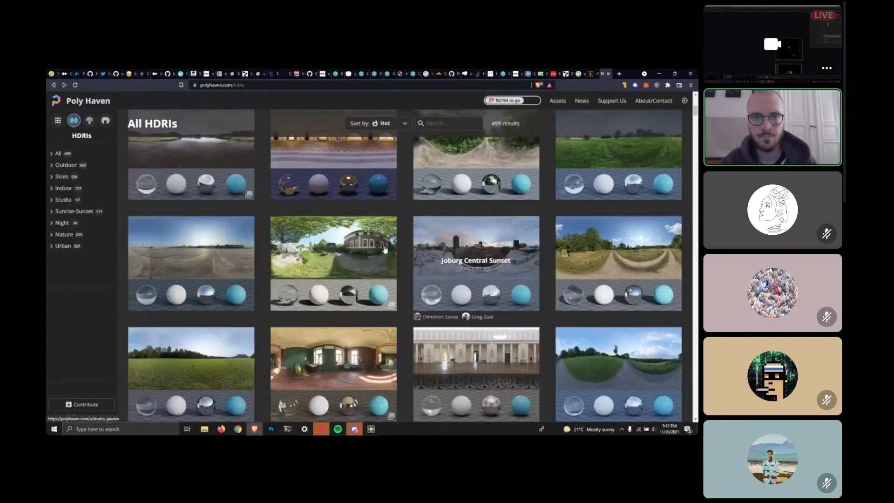
{"action": "scroll", "coordinate": [387, 250], "scroll_direction": "down", "scroll_amount": 5}
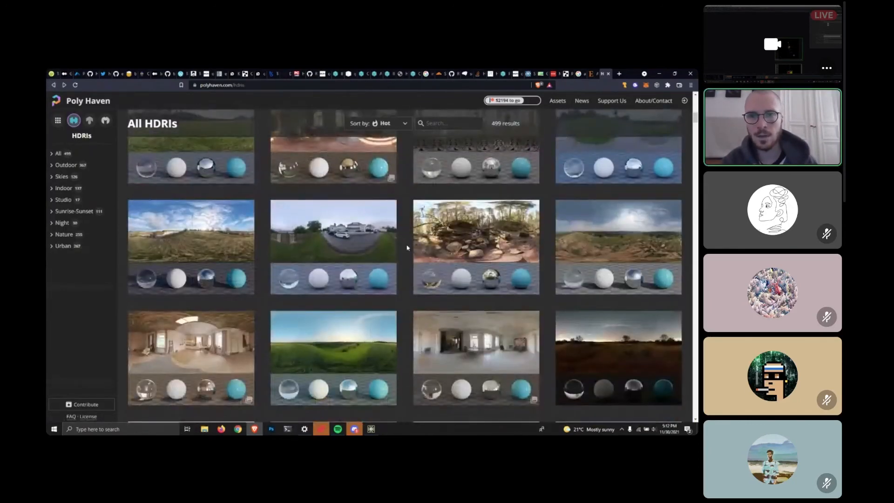
{"action": "scroll", "coordinate": [407, 248], "scroll_direction": "up", "scroll_amount": 2}
{"action": "left_click", "coordinate": [428, 219]}
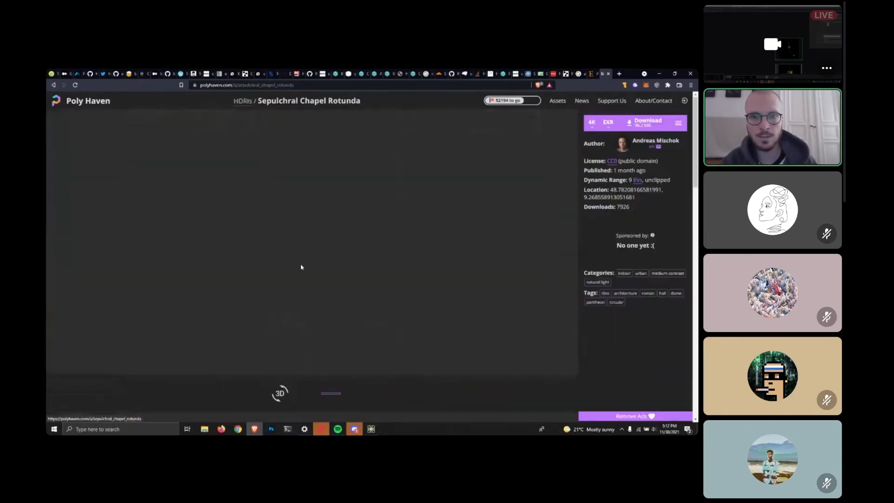
{"action": "scroll", "coordinate": [392, 292], "scroll_direction": "down", "scroll_amount": 2}
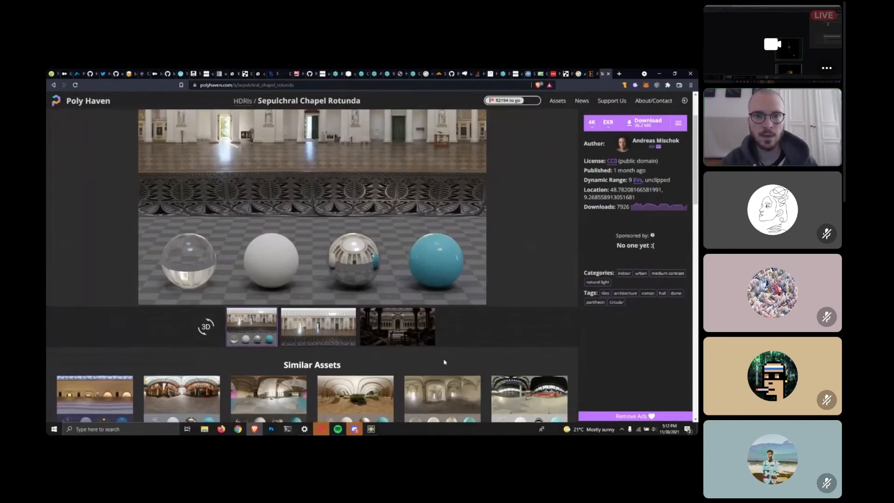
{"action": "scroll", "coordinate": [347, 275], "scroll_direction": "up", "scroll_amount": 3, "text": "ctrl"}
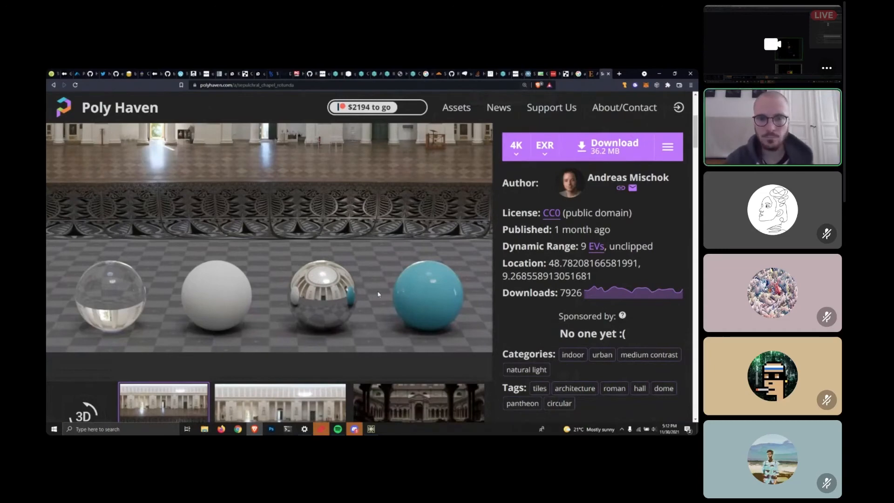
Switch to TouchDesigner and add a Sphere SOP in an empty area of the network.
{"action": "left_click", "coordinate": [372, 429]}
{"action": "left_click_drag", "start_coordinate": [495, 372], "coordinate": [433, 168]}
{"action": "scroll", "coordinate": [421, 289], "scroll_direction": "down", "scroll_amount": 3}
{"action": "left_click_drag", "start_coordinate": [420, 289], "coordinate": [393, 116]}
{"action": "left_click_drag", "start_coordinate": [230, 274], "coordinate": [330, 250]}
{"action": "left_click_drag", "start_coordinate": [267, 205], "coordinate": [322, 217]}
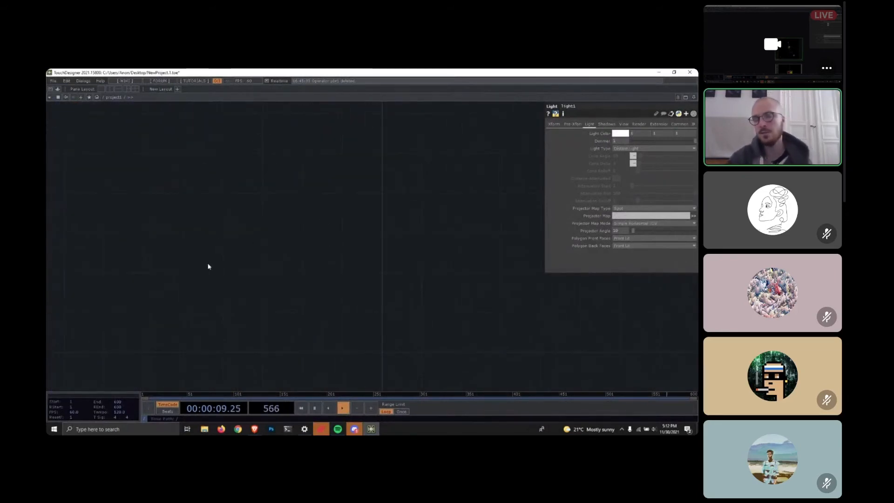
{"action": "key", "text": "Tab"}
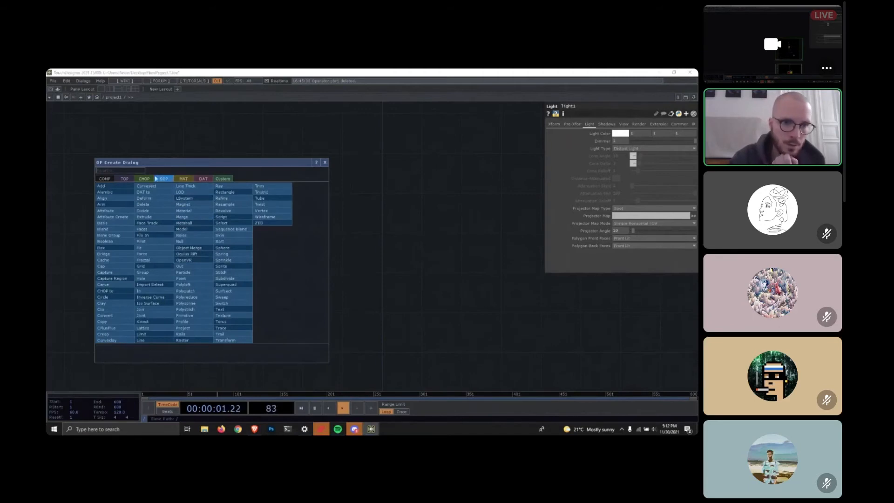
{"action": "left_click", "coordinate": [223, 247]}
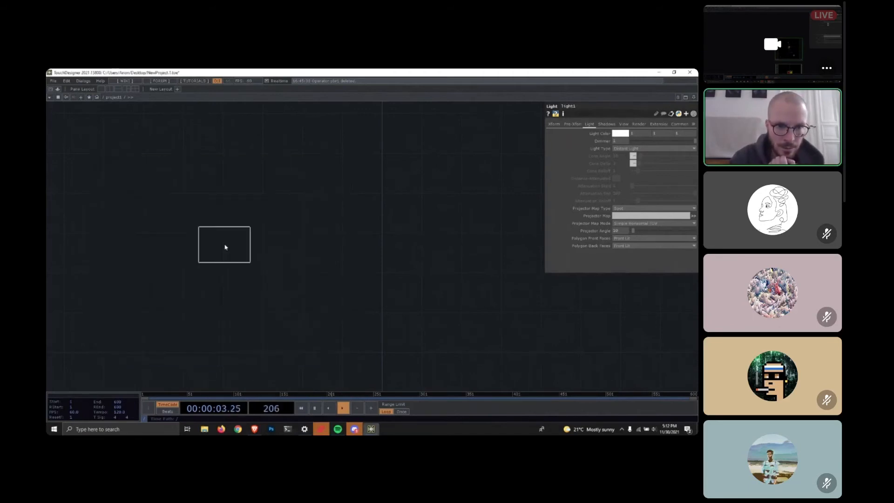
{"action": "key", "text": "Escape"}
{"action": "key", "text": "Tab"}
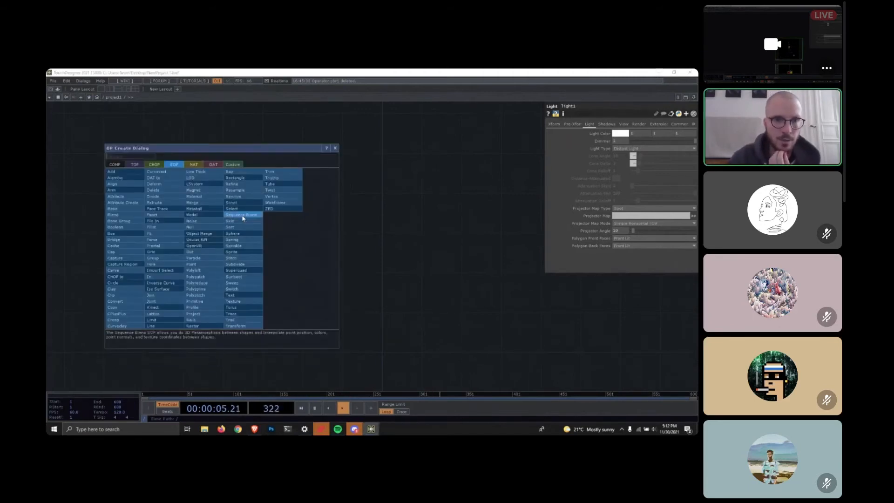
{"action": "left_click", "coordinate": [235, 233]}
{"action": "left_click", "coordinate": [170, 255]}
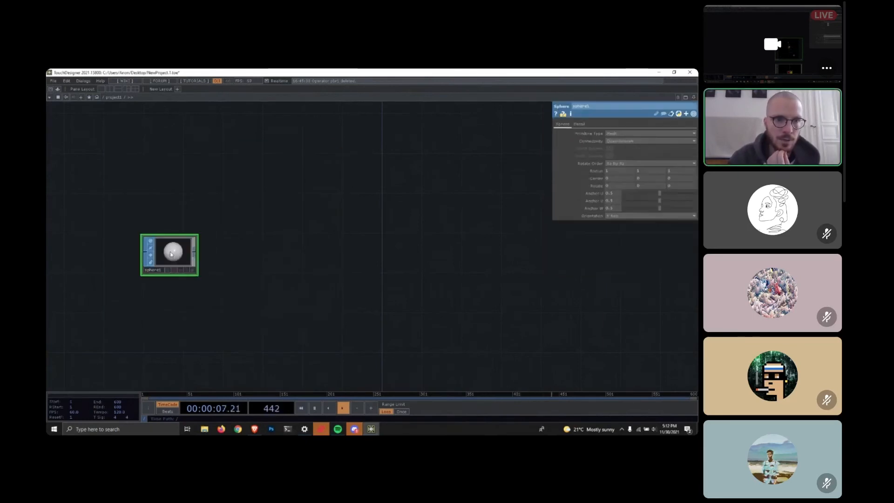
Add a Geometry COMP fed by the output of the sphere.
{"action": "right_click", "coordinate": [196, 253]}
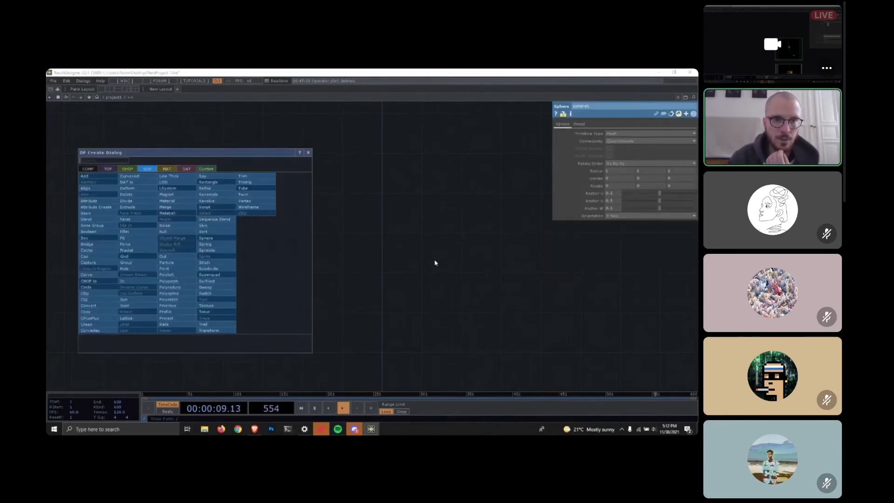
{"action": "left_click", "coordinate": [83, 170]}
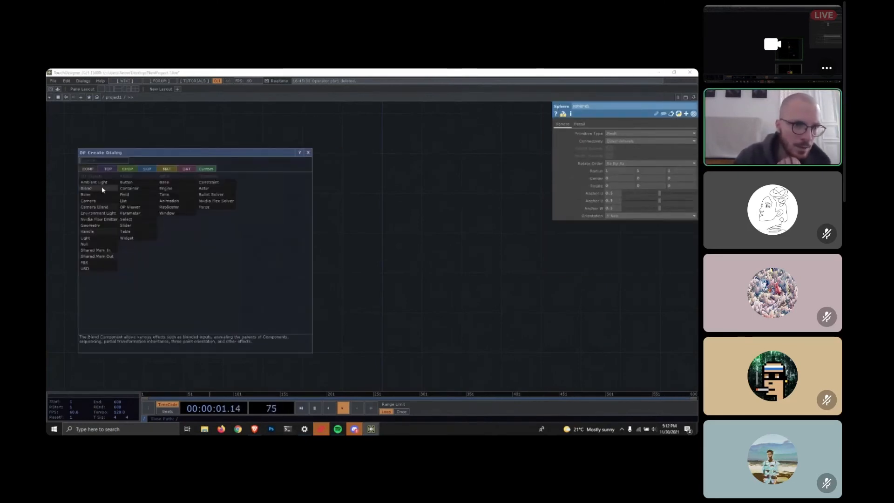
{"action": "left_click", "coordinate": [97, 224]}
{"action": "left_click", "coordinate": [340, 247]}
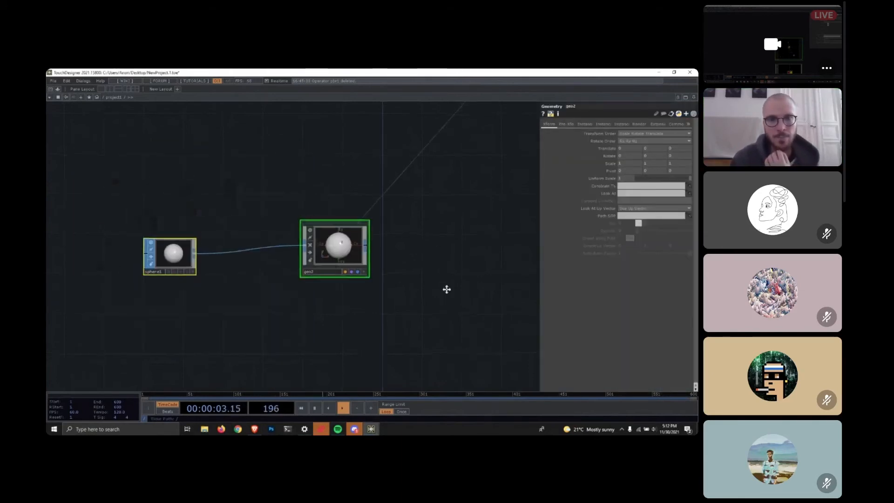
Add a Camera COMP above the new geometry and a Light COMP below it.
{"action": "left_click_drag", "start_coordinate": [341, 150], "coordinate": [321, 227]}
{"action": "double_click", "coordinate": [320, 227]}
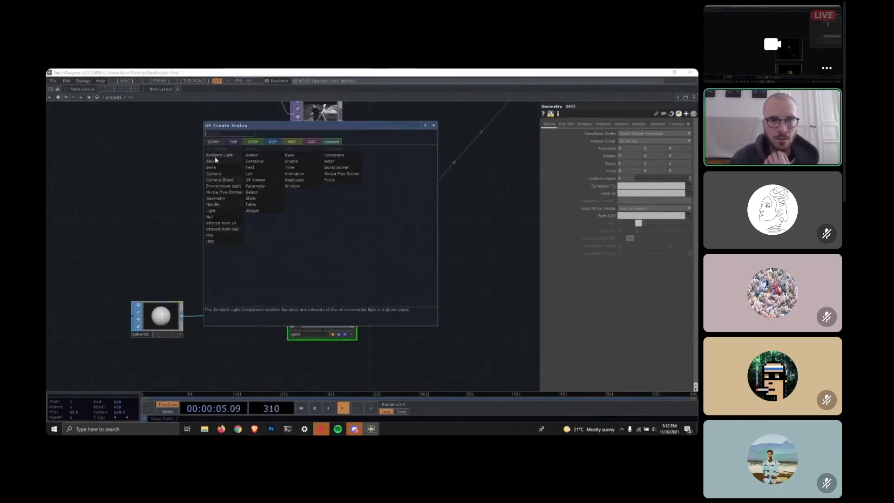
{"action": "left_click", "coordinate": [220, 175]}
{"action": "left_click", "coordinate": [323, 257]}
{"action": "left_click_drag", "start_coordinate": [326, 382], "coordinate": [330, 292]}
{"action": "double_click", "coordinate": [308, 278]}
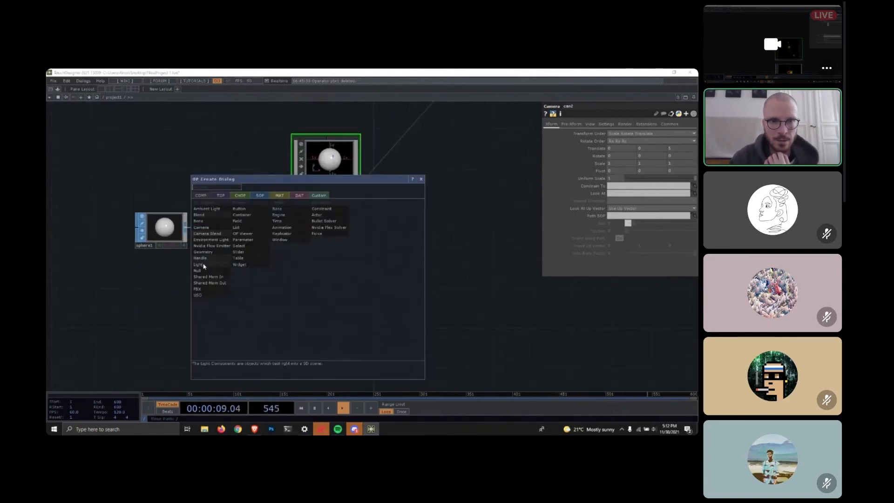
{"action": "left_click", "coordinate": [205, 264]}
{"action": "left_click", "coordinate": [327, 287]}
Restrict render1 to the flower scene by setting its Geometry to geo1 and its Lights to light1.
{"action": "left_click_drag", "start_coordinate": [377, 302], "coordinate": [303, 360]}
{"action": "left_click_drag", "start_coordinate": [478, 238], "coordinate": [283, 391]}
{"action": "left_click", "coordinate": [357, 148]}
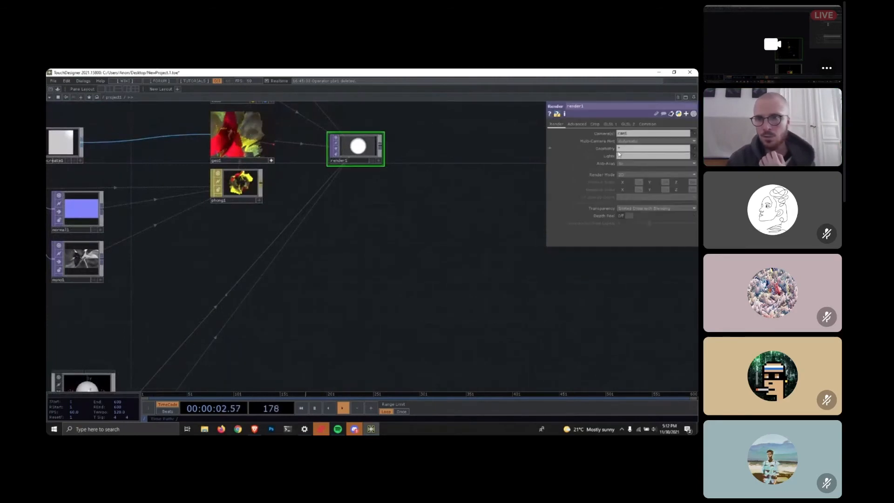
{"action": "left_click_drag", "start_coordinate": [203, 328], "coordinate": [408, 200]}
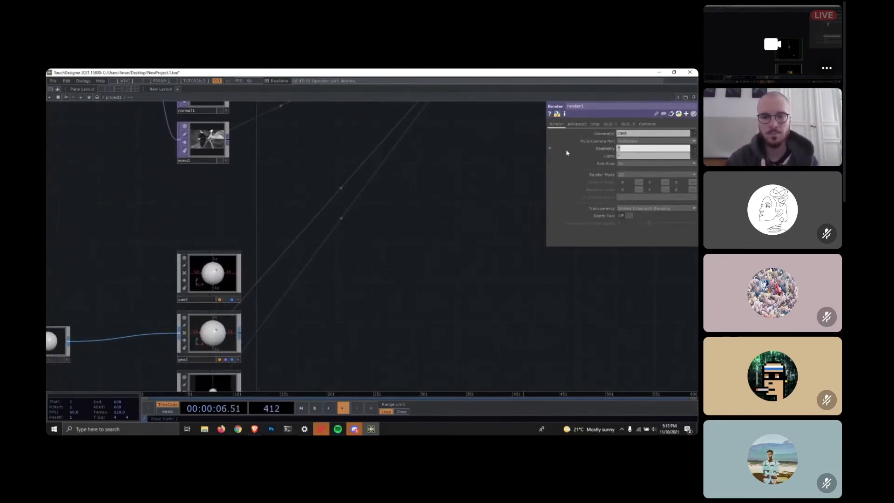
{"action": "type", "text": "1"}
{"action": "key", "text": "Tab"}
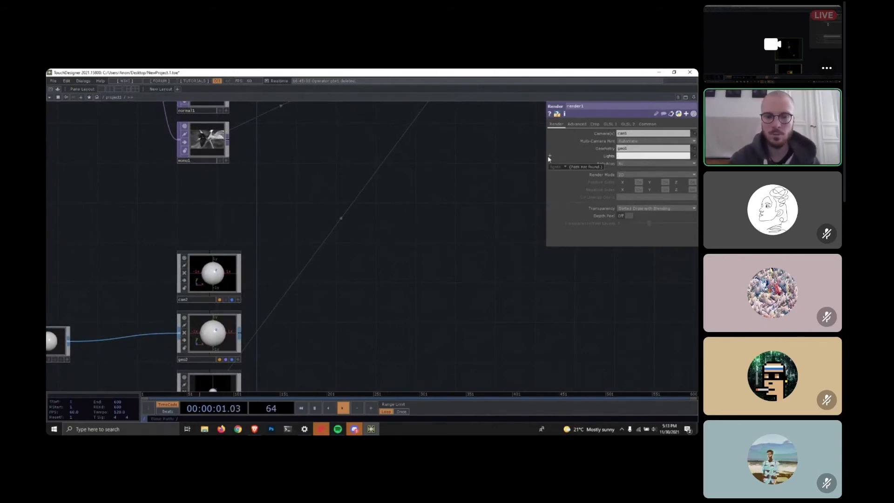
{"action": "type", "text": "light1"}
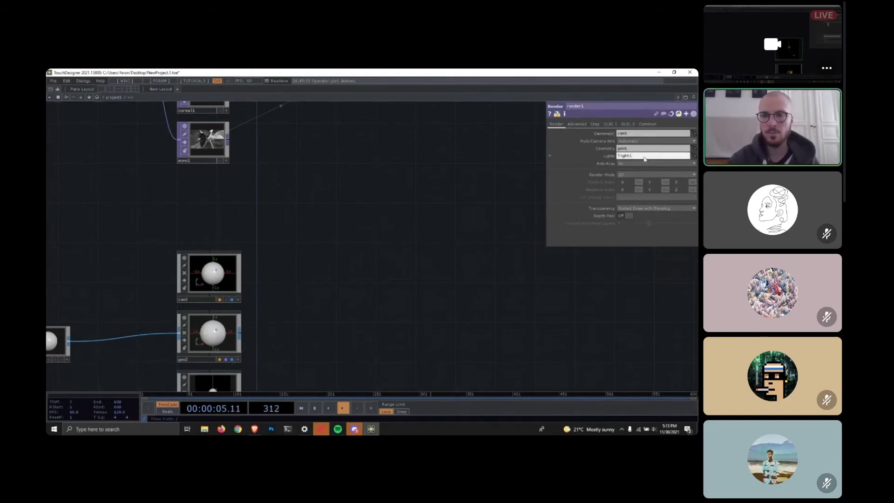
Add a second Render TOP beside the sphere scene's camera, geometry and light.
{"action": "left_click_drag", "start_coordinate": [331, 284], "coordinate": [427, 202]}
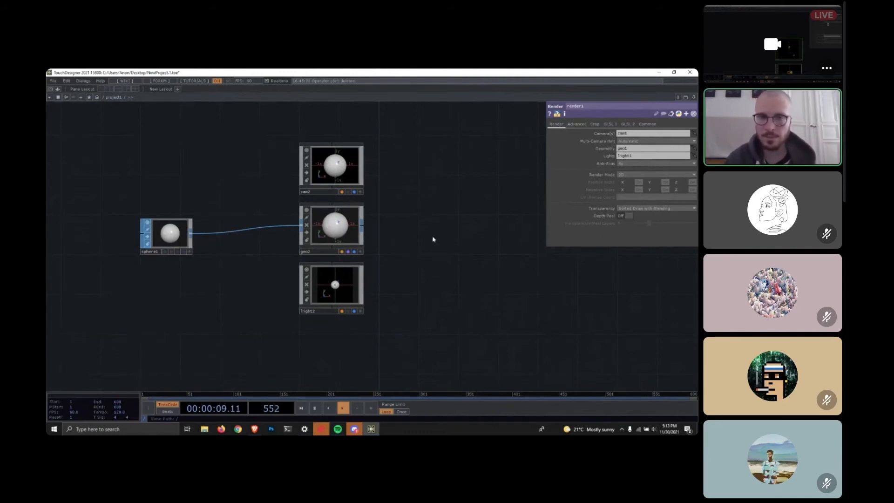
{"action": "double_click", "coordinate": [419, 241]}
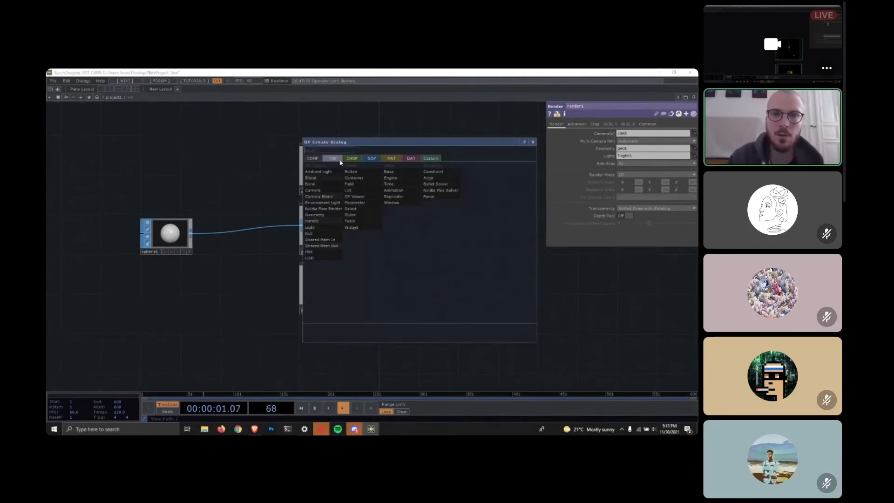
{"action": "left_click", "coordinate": [337, 159]}
{"action": "left_click", "coordinate": [431, 215]}
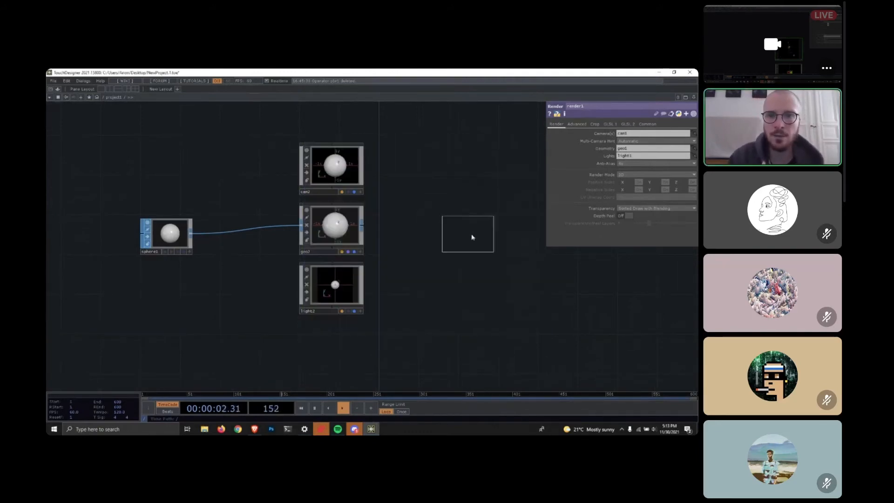
{"action": "left_click", "coordinate": [446, 238]}
{"action": "left_click_drag", "start_coordinate": [465, 252], "coordinate": [443, 262]}
Restrict render2 to the sphere scene by setting its Camera to cam2, Geometry to geo2 and Lights to light2.
{"action": "left_click_drag", "start_coordinate": [483, 241], "coordinate": [403, 347]}
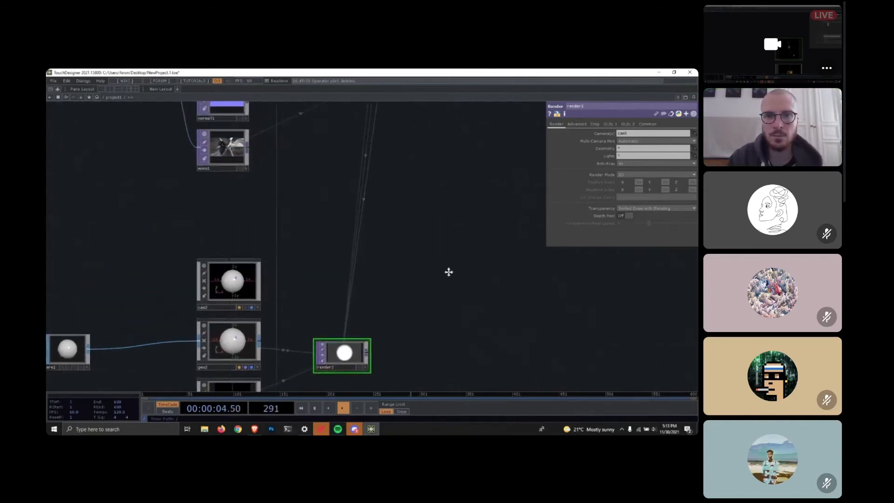
{"action": "left_click_drag", "start_coordinate": [448, 272], "coordinate": [430, 330]}
{"action": "left_click_drag", "start_coordinate": [454, 234], "coordinate": [476, 111]}
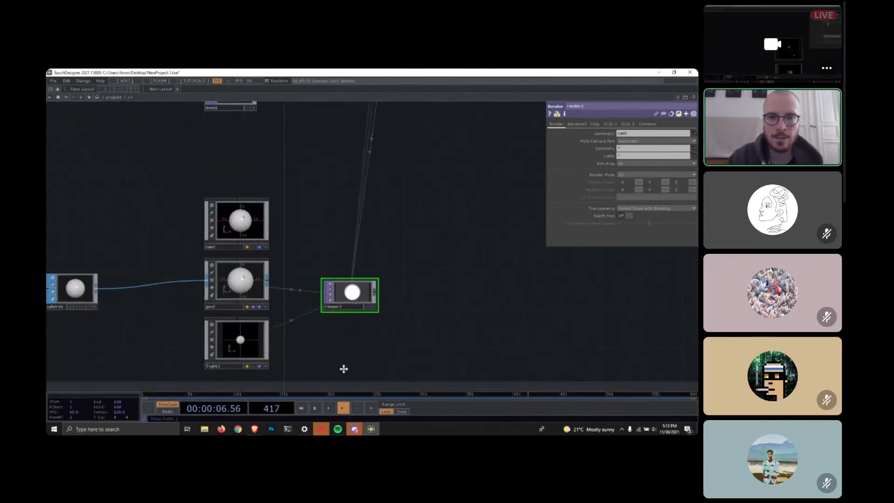
{"action": "left_click_drag", "start_coordinate": [343, 370], "coordinate": [371, 359]}
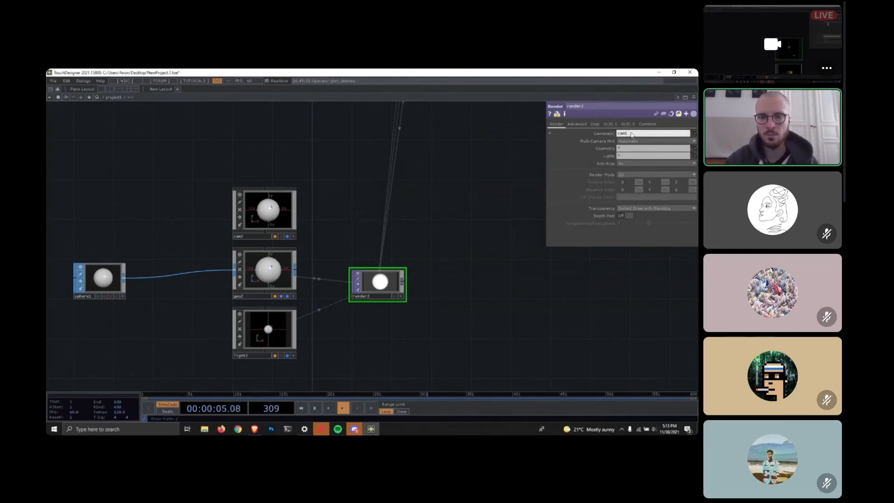
{"action": "key", "text": "BackSpace"}
{"action": "type", "text": "2"}
{"action": "left_click", "coordinate": [621, 149]}
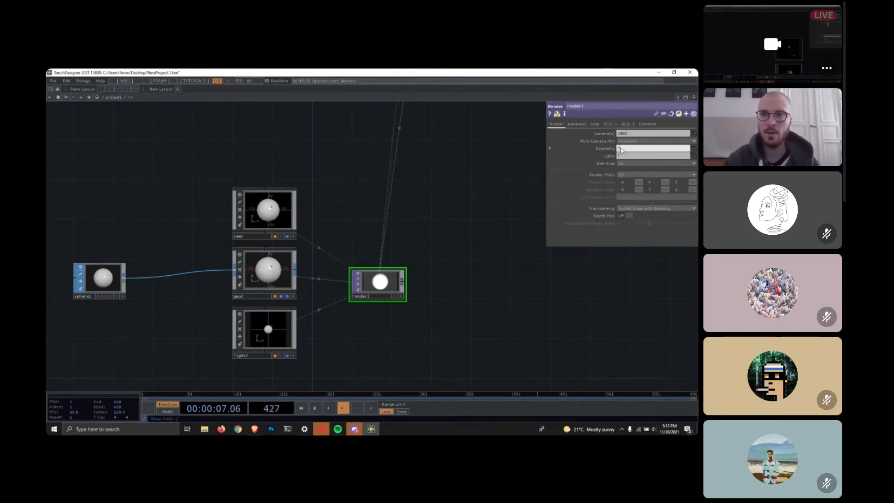
{"action": "type", "text": "geo"}
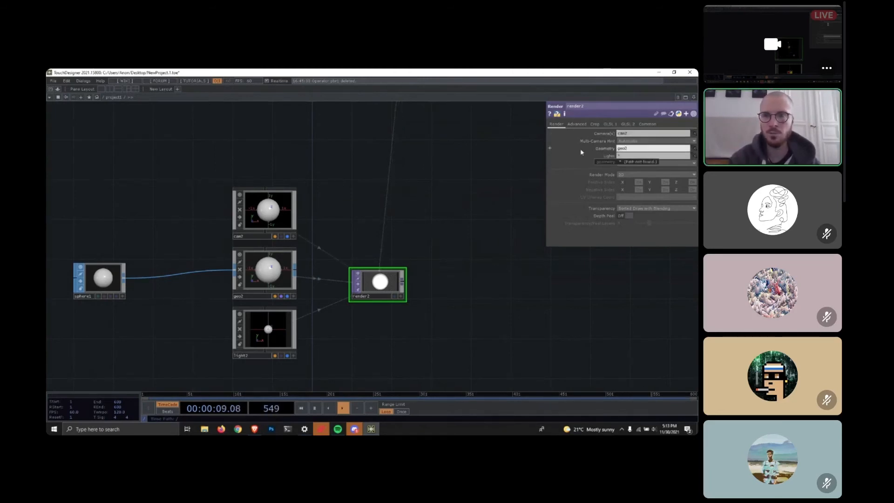
{"action": "type", "text": "2"}
{"action": "key", "text": "Tab"}
{"action": "type", "text": "lig"}
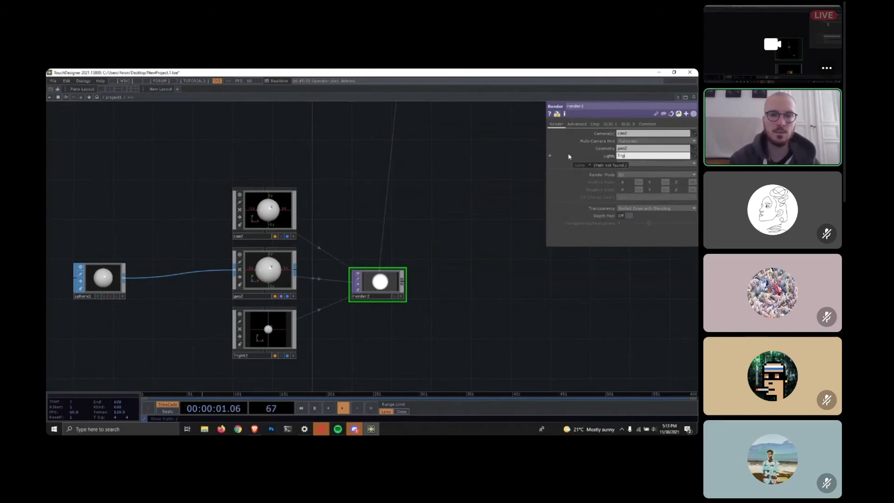
{"action": "type", "text": "ht2"}
{"action": "key", "text": "Return"}
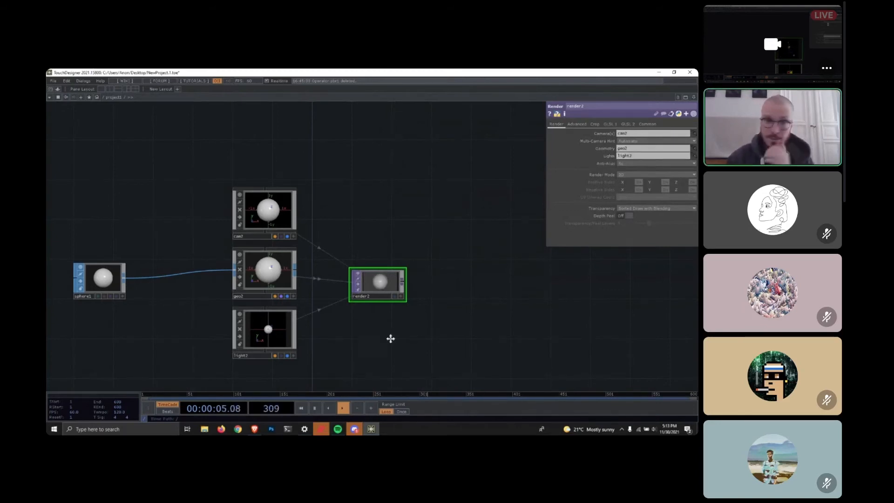
Delete the light2 Light COMP from the sphere scene.
{"action": "left_click_drag", "start_coordinate": [391, 339], "coordinate": [410, 316]}
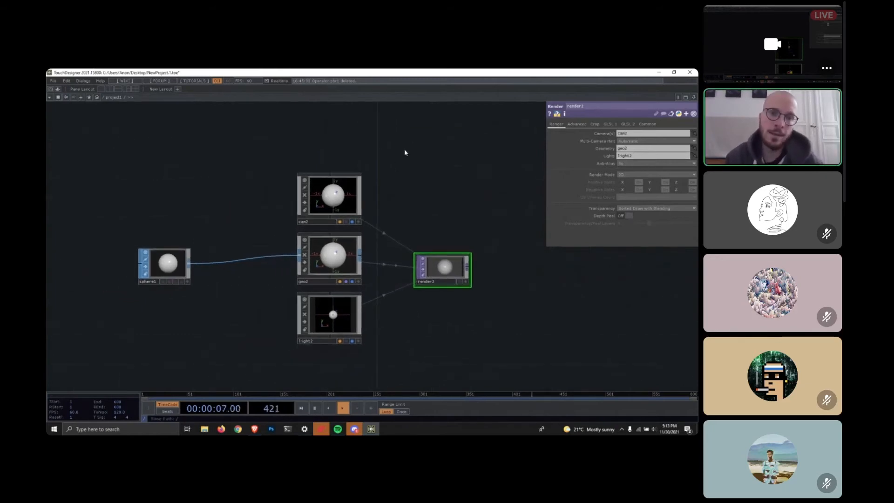
{"action": "left_click_drag", "start_coordinate": [391, 152], "coordinate": [415, 195]}
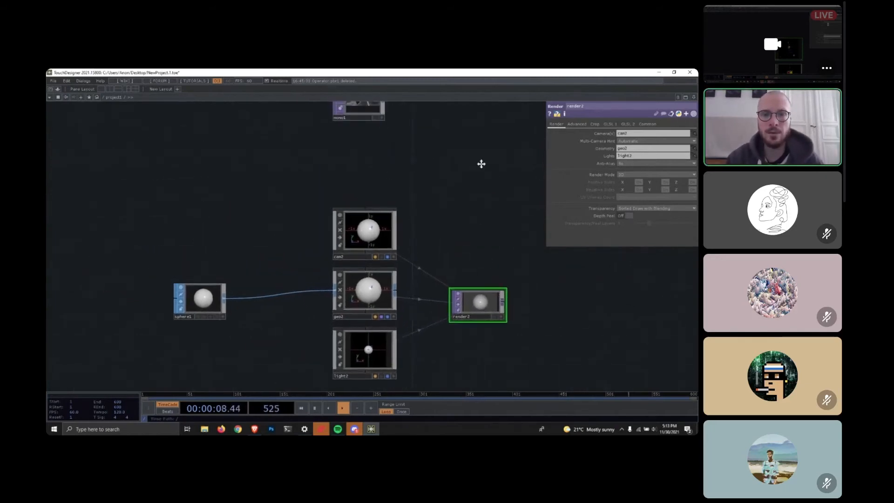
{"action": "left_click_drag", "start_coordinate": [481, 164], "coordinate": [483, 102]}
{"action": "left_click", "coordinate": [368, 294]}
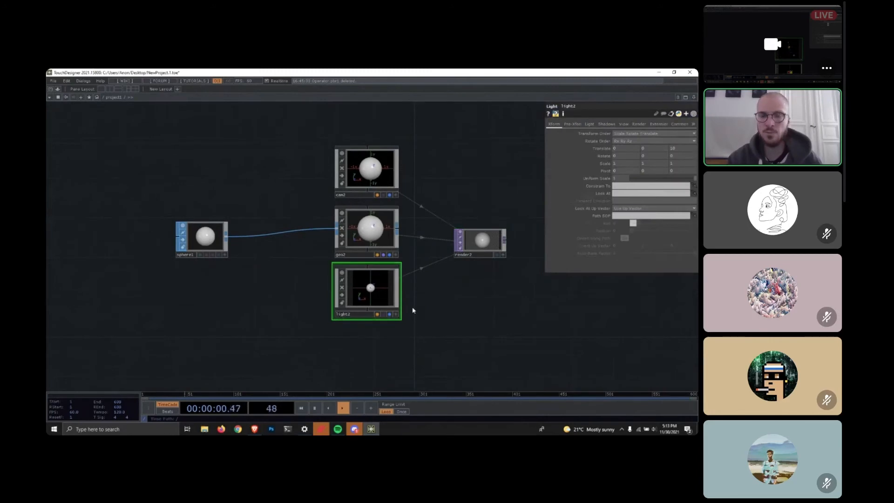
{"action": "key", "text": "Delete"}
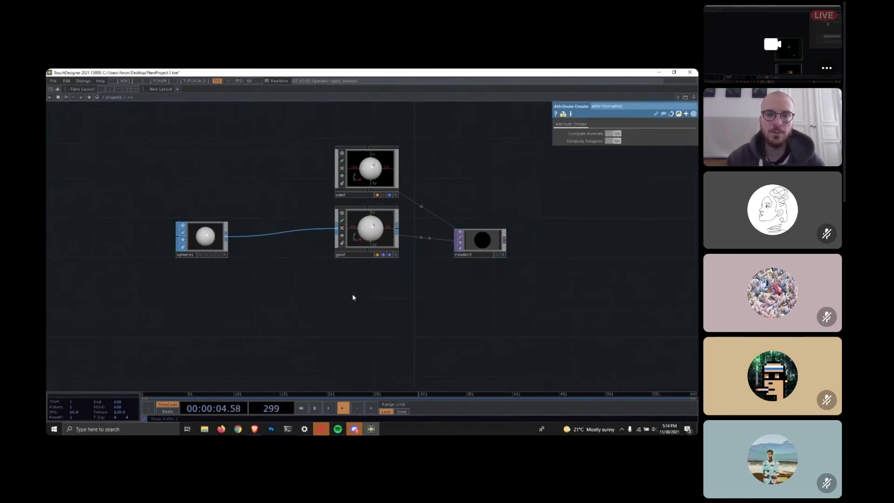
Add an Environment Light COMP below geo2 and check its warning details.
{"action": "key", "text": "Tab"}
{"action": "left_click", "coordinate": [246, 213]}
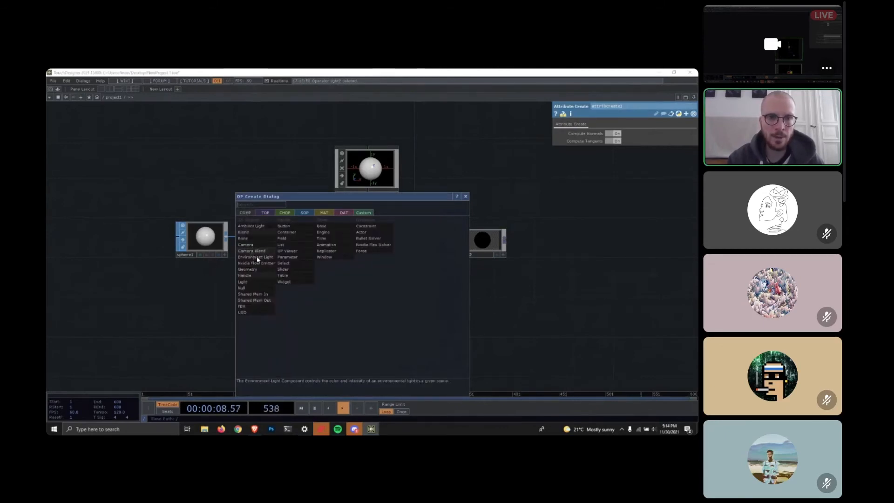
{"action": "left_click", "coordinate": [247, 269]}
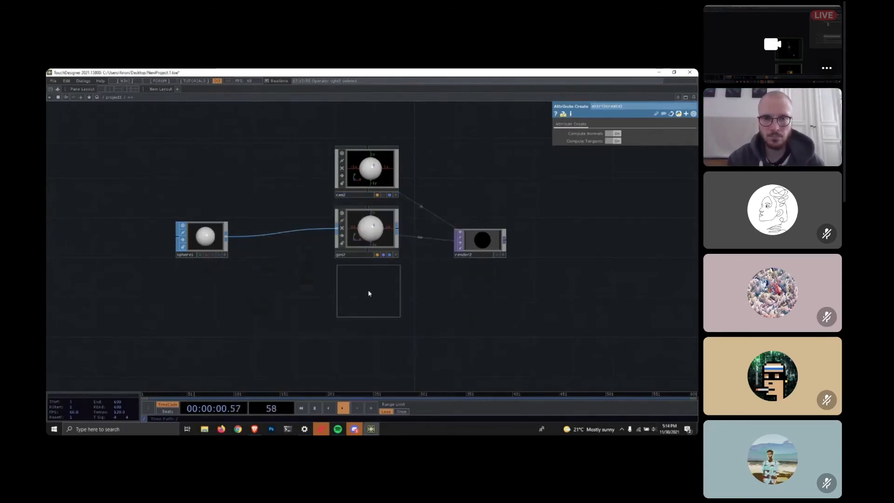
{"action": "left_click", "coordinate": [367, 293]}
{"action": "scroll", "coordinate": [368, 298], "scroll_direction": "up", "scroll_amount": 5}
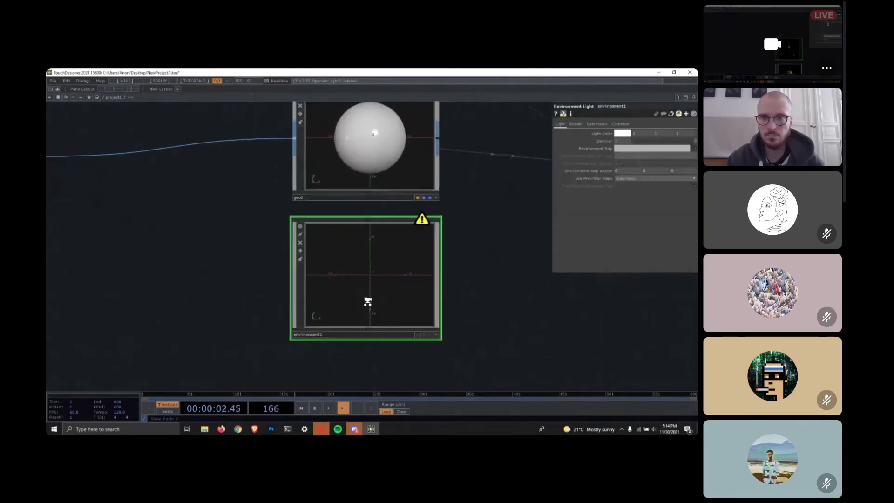
{"action": "scroll", "coordinate": [368, 301], "scroll_direction": "down", "scroll_amount": 3}
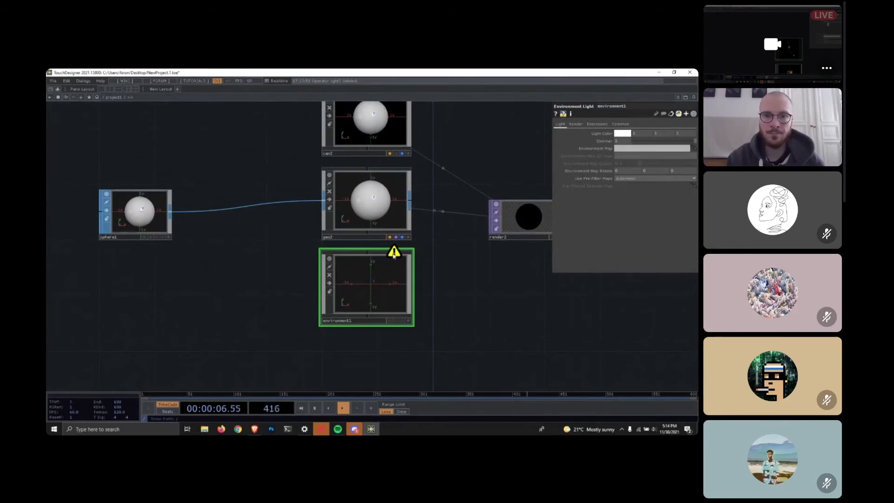
{"action": "mouse_move", "coordinate": [394, 252]}
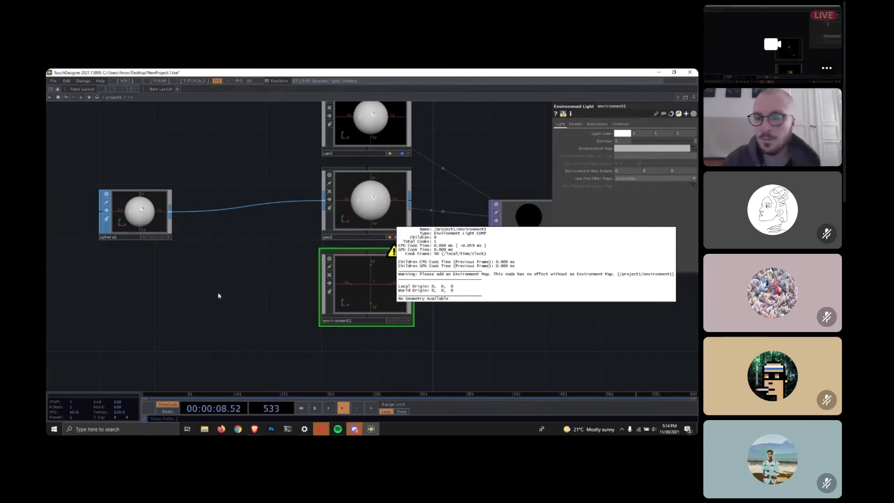
Add a Movie File In TOP below the sphere1 node.
{"action": "left_click_drag", "start_coordinate": [227, 313], "coordinate": [292, 305]}
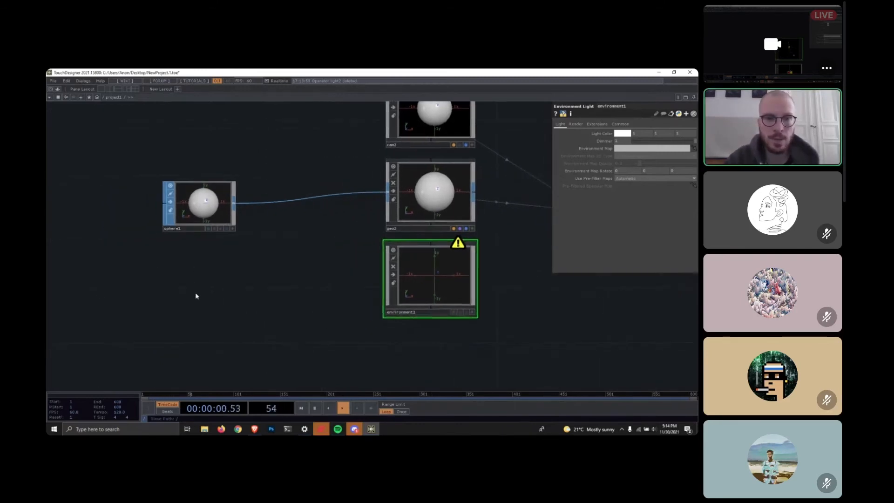
{"action": "key", "text": "Tab"}
{"action": "left_click", "coordinate": [73, 212]}
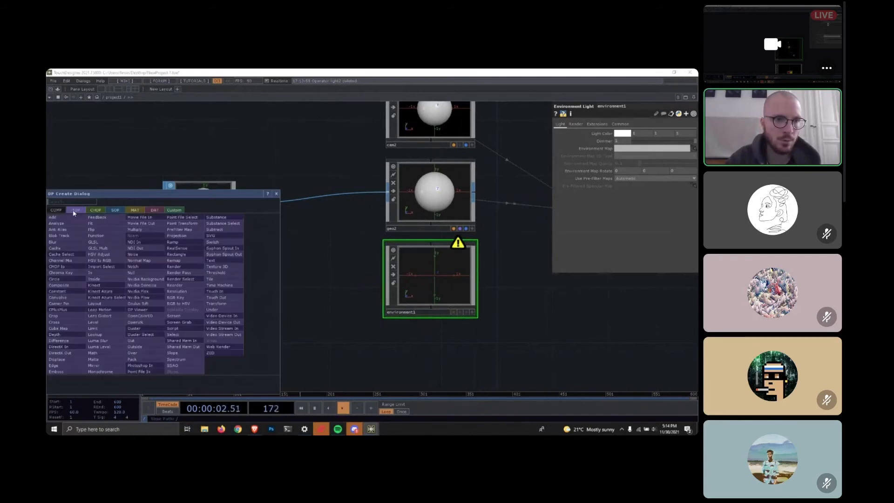
{"action": "left_click", "coordinate": [336, 286]}
{"action": "key", "text": "Tab"}
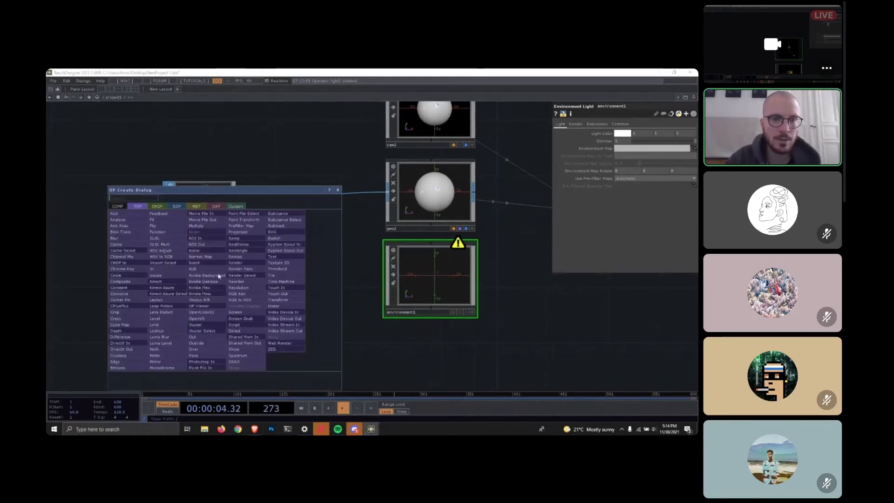
{"action": "left_click", "coordinate": [201, 213]}
{"action": "left_click", "coordinate": [189, 282]}
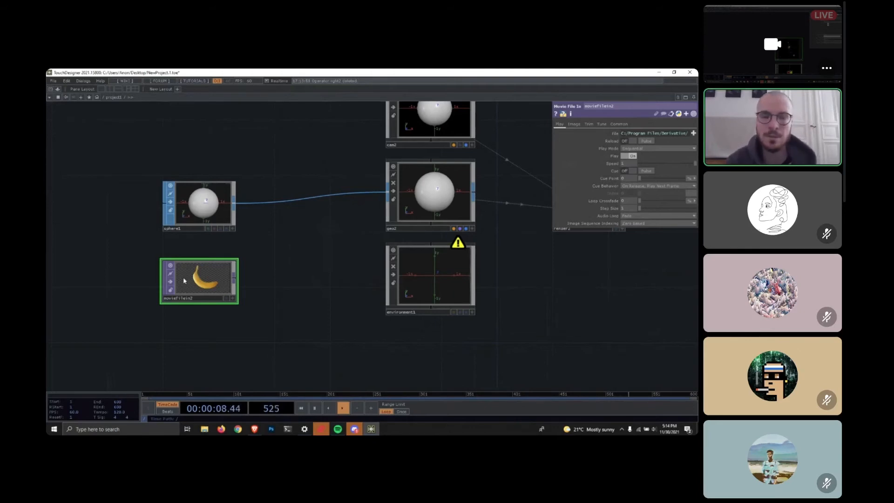
Load CloudyOcean_2Kx1K_8bit.tif from the sample Map folder into the new Movie File In TOP.
{"action": "left_click", "coordinate": [693, 134]}
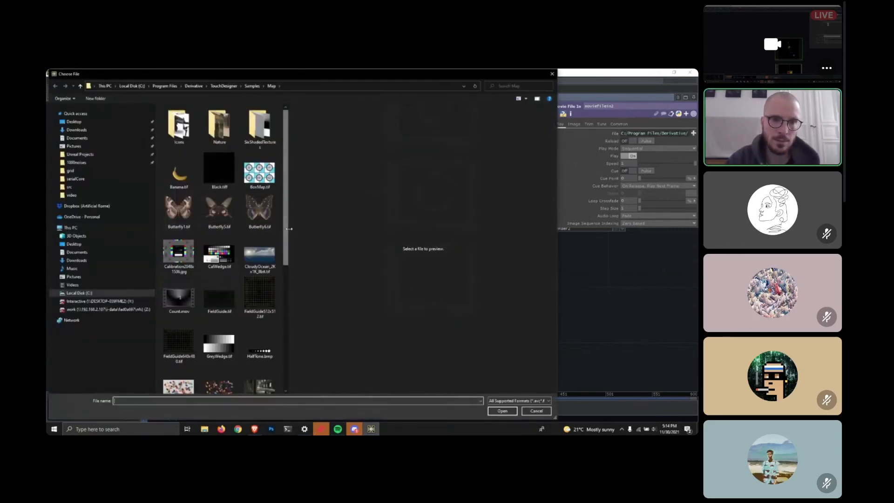
{"action": "left_click_drag", "start_coordinate": [289, 229], "coordinate": [441, 230]}
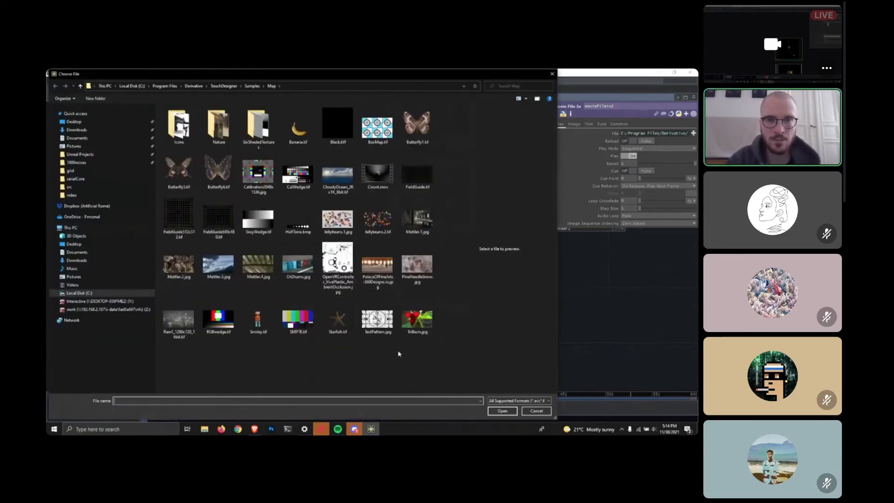
{"action": "left_click", "coordinate": [337, 176]}
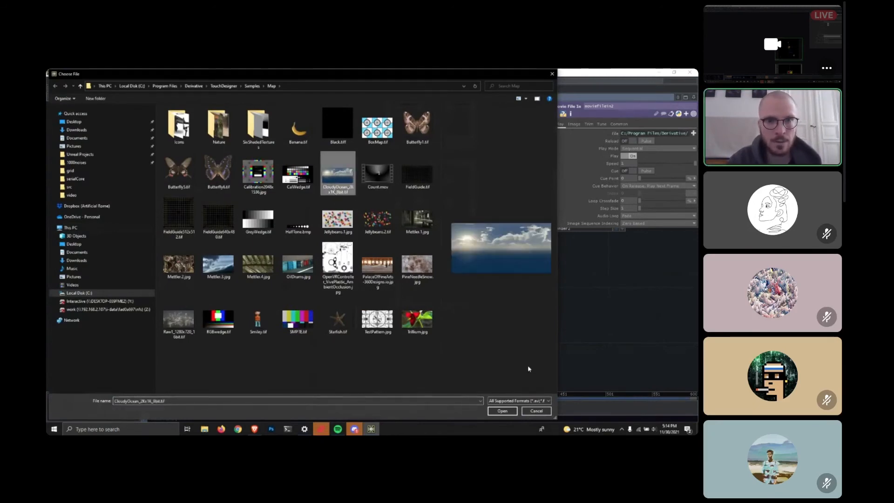
{"action": "left_click", "coordinate": [502, 411]}
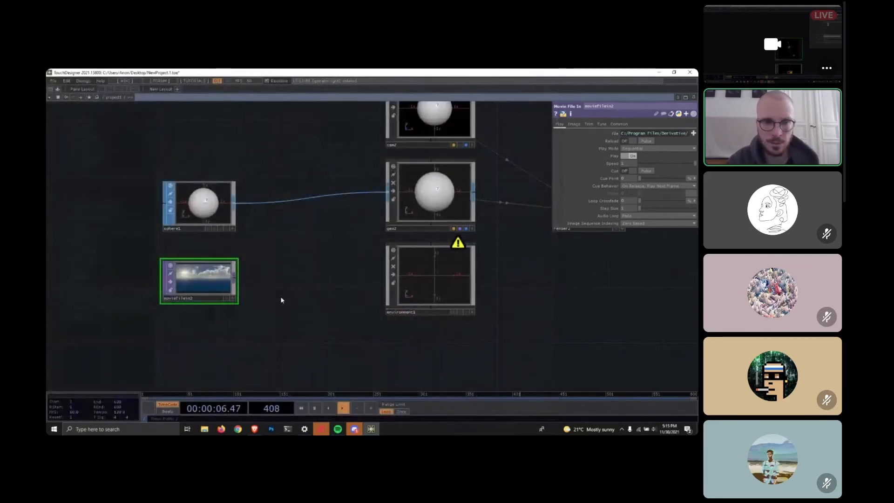
Examine the cloudy ocean panorama up close in the moviefilein2 viewer.
{"action": "scroll", "coordinate": [127, 298], "scroll_direction": "up", "scroll_amount": 3}
{"action": "scroll", "coordinate": [127, 299], "scroll_direction": "up", "scroll_amount": 3}
{"action": "scroll", "coordinate": [465, 273], "scroll_direction": "up", "scroll_amount": 2}
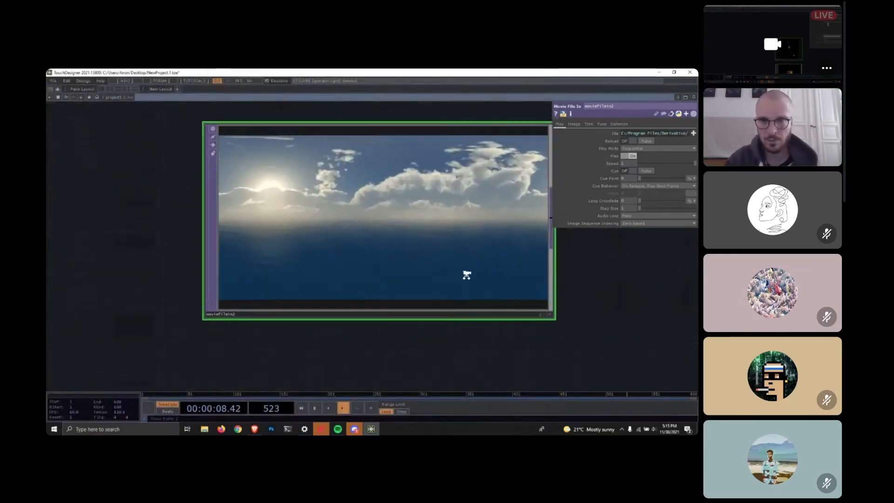
{"action": "scroll", "coordinate": [365, 220], "scroll_direction": "up", "scroll_amount": 2}
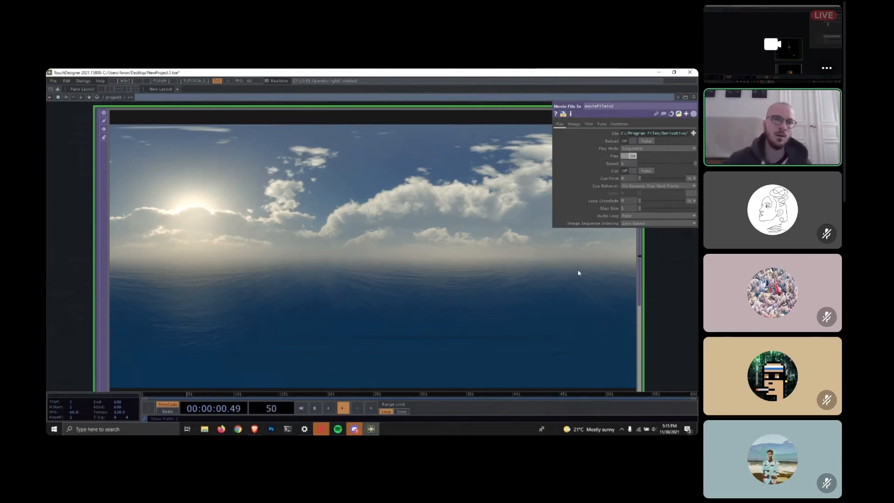
{"action": "scroll", "coordinate": [578, 273], "scroll_direction": "down", "scroll_amount": 5}
{"action": "left_click_drag", "start_coordinate": [447, 330], "coordinate": [169, 303]}
{"action": "scroll", "coordinate": [279, 285], "scroll_direction": "down", "scroll_amount": 2}
{"action": "scroll", "coordinate": [343, 289], "scroll_direction": "down", "scroll_amount": 3}
Assign moviefilein2 as the Environment Map of the environment1 light.
{"action": "left_click_drag", "start_coordinate": [404, 272], "coordinate": [381, 287]}
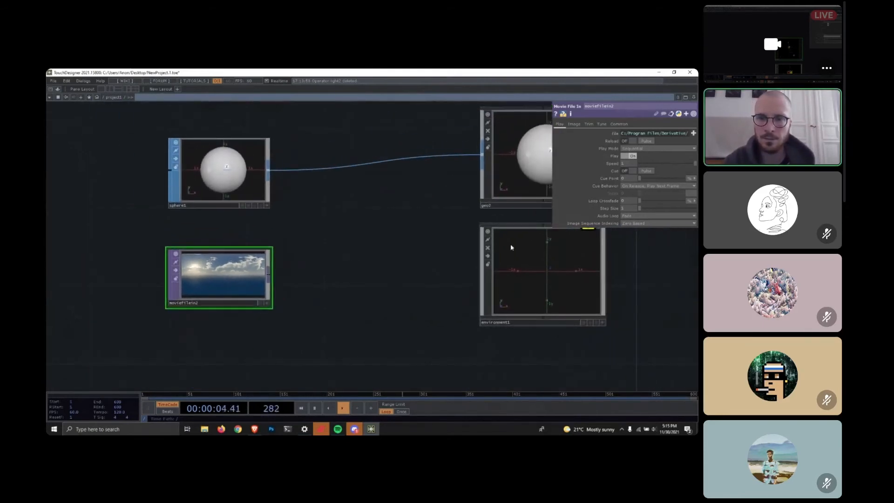
{"action": "left_click", "coordinate": [544, 261]}
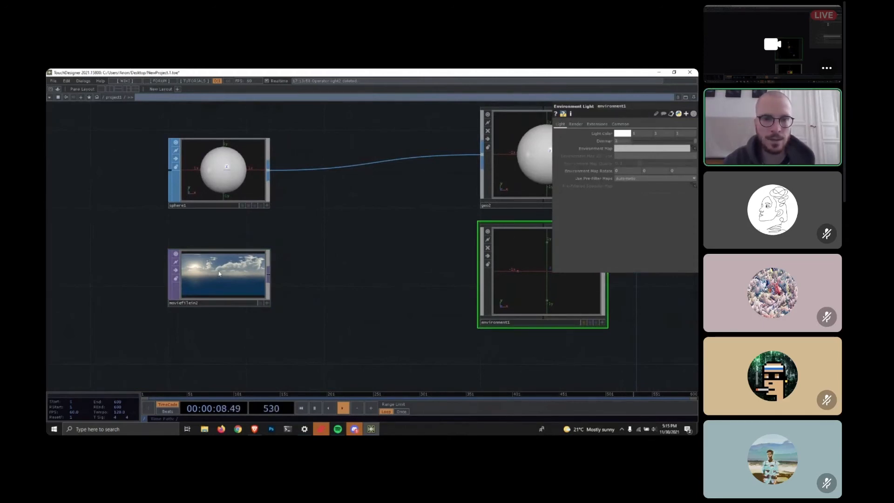
{"action": "left_click_drag", "start_coordinate": [219, 270], "coordinate": [634, 147]}
Set render2's Lights to environment1.
{"action": "left_click_drag", "start_coordinate": [341, 206], "coordinate": [215, 209]}
{"action": "left_click_drag", "start_coordinate": [507, 236], "coordinate": [338, 197]}
{"action": "left_click", "coordinate": [380, 256]}
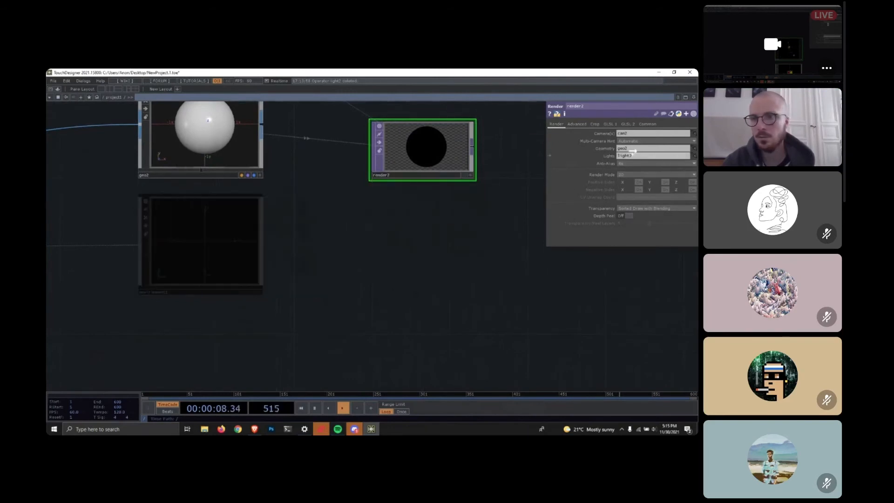
{"action": "left_click_drag", "start_coordinate": [632, 152], "coordinate": [631, 155]}
Rearrange the network by moving environment1 above cam2 and moviefilein2 above sphere1.
{"action": "left_click_drag", "start_coordinate": [411, 236], "coordinate": [375, 296]}
{"action": "mouse_move", "coordinate": [374, 296]}
{"action": "middle_mouse_down"}
{"action": "mouse_move", "coordinate": [374, 268]}
{"action": "mouse_move", "coordinate": [373, 304]}
{"action": "middle_mouse_up"}
{"action": "left_click_drag", "start_coordinate": [373, 303], "coordinate": [421, 301]}
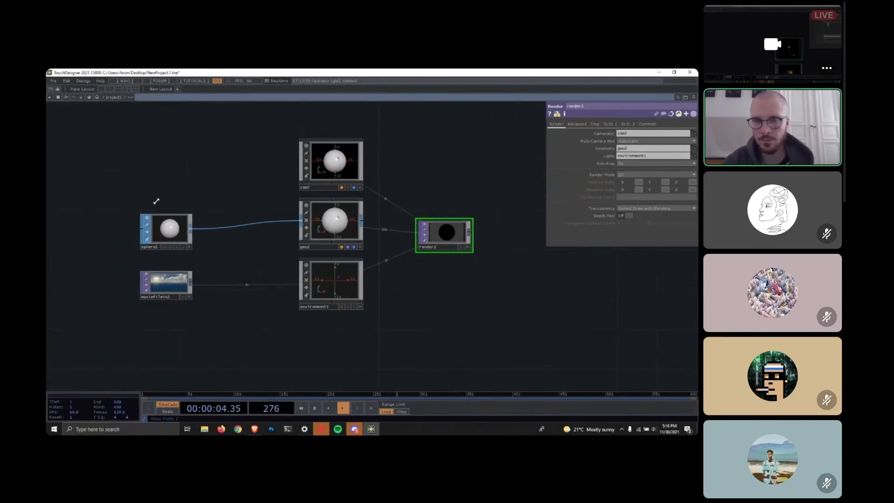
{"action": "left_click_drag", "start_coordinate": [329, 294], "coordinate": [329, 131]}
{"action": "left_click_drag", "start_coordinate": [163, 309], "coordinate": [163, 164]}
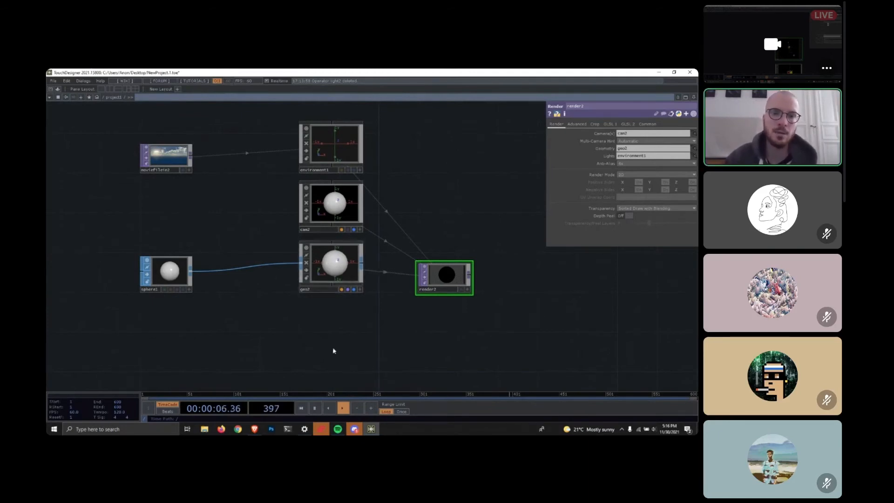
Add a PBR material below geo2 and assign it to that geometry.
{"action": "left_click_drag", "start_coordinate": [317, 341], "coordinate": [331, 291]}
{"action": "key", "text": "Tab"}
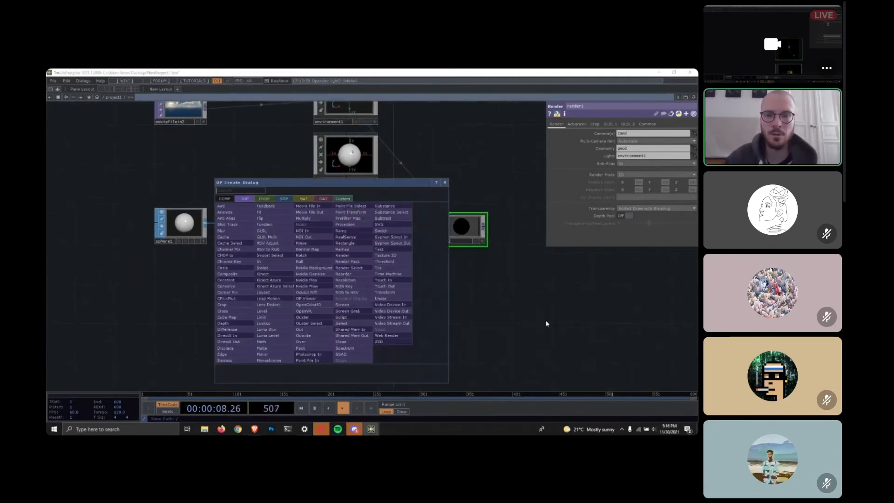
{"action": "left_click", "coordinate": [545, 322]}
{"action": "key", "text": "Tab"}
{"action": "left_click", "coordinate": [298, 203]}
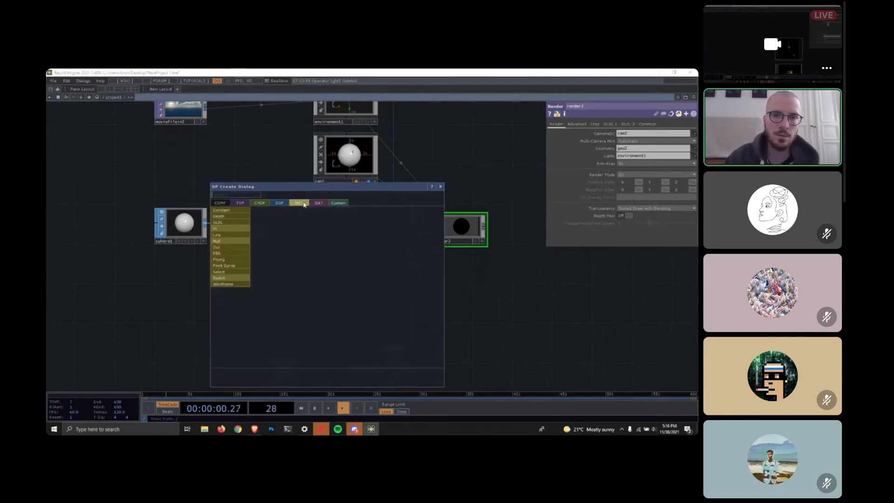
{"action": "left_click", "coordinate": [223, 254]}
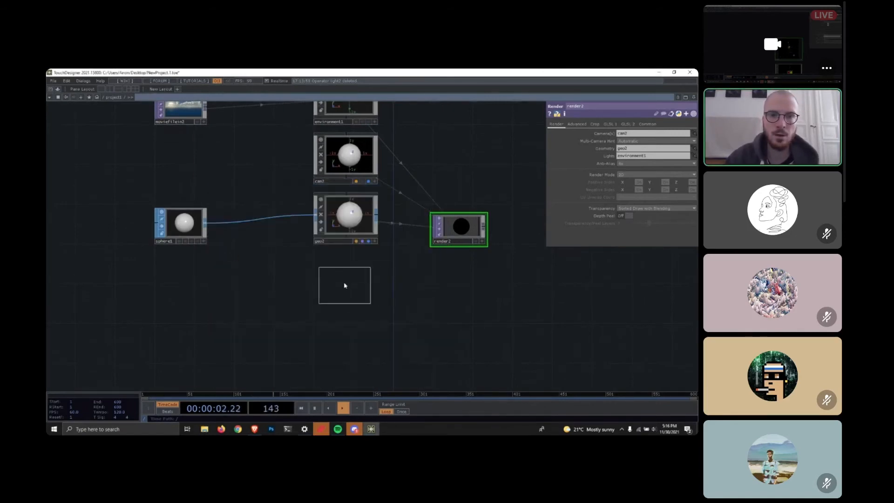
{"action": "left_click", "coordinate": [342, 278]}
{"action": "left_click_drag", "start_coordinate": [341, 261], "coordinate": [342, 215]}
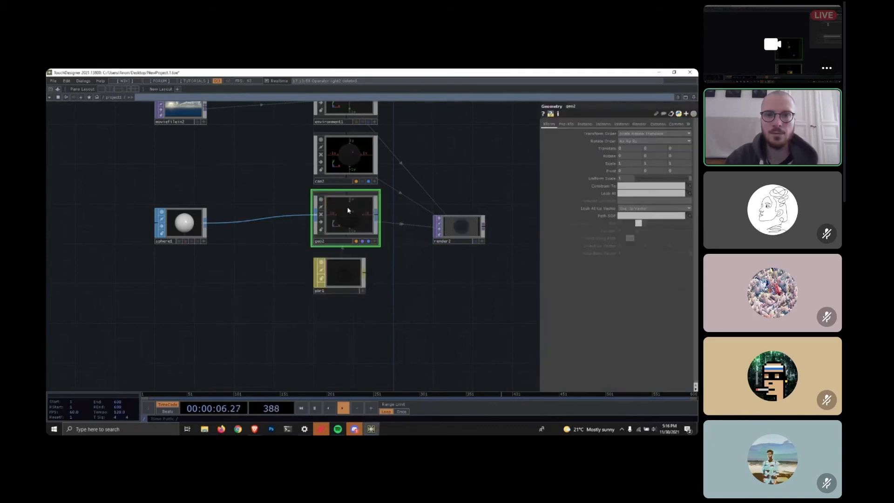
Examine the rendered sphere in render2 and the surrounding camera, geometry and material network.
{"action": "left_click_drag", "start_coordinate": [491, 274], "coordinate": [415, 296]}
{"action": "scroll", "coordinate": [390, 256], "scroll_direction": "up", "scroll_amount": 5}
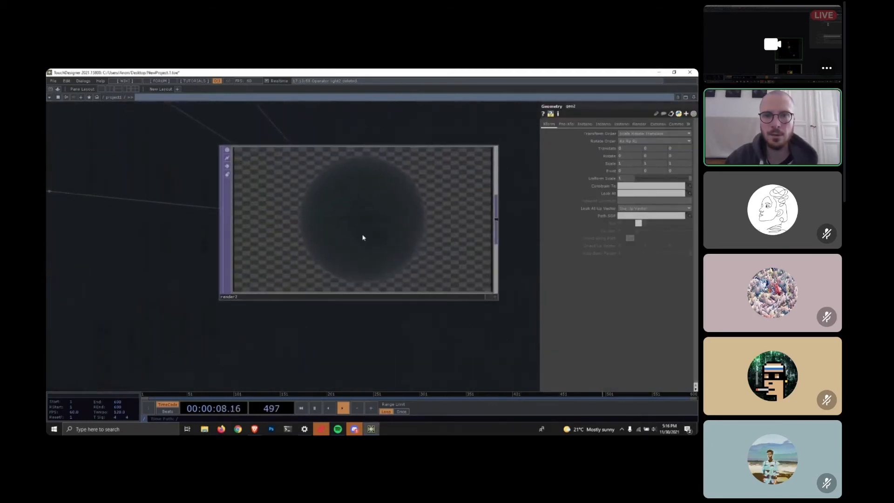
{"action": "scroll", "coordinate": [363, 235], "scroll_direction": "down", "scroll_amount": 1}
{"action": "scroll", "coordinate": [363, 235], "scroll_direction": "down", "scroll_amount": 5}
{"action": "mouse_move", "coordinate": [303, 307]}
{"action": "left_mouse_down"}
{"action": "mouse_move", "coordinate": [433, 343]}
{"action": "mouse_move", "coordinate": [316, 371]}
{"action": "mouse_move", "coordinate": [295, 301]}
{"action": "left_mouse_up"}
{"action": "scroll", "coordinate": [362, 231], "scroll_direction": "up", "scroll_amount": 5}
{"action": "left_click_drag", "start_coordinate": [224, 302], "coordinate": [291, 312]}
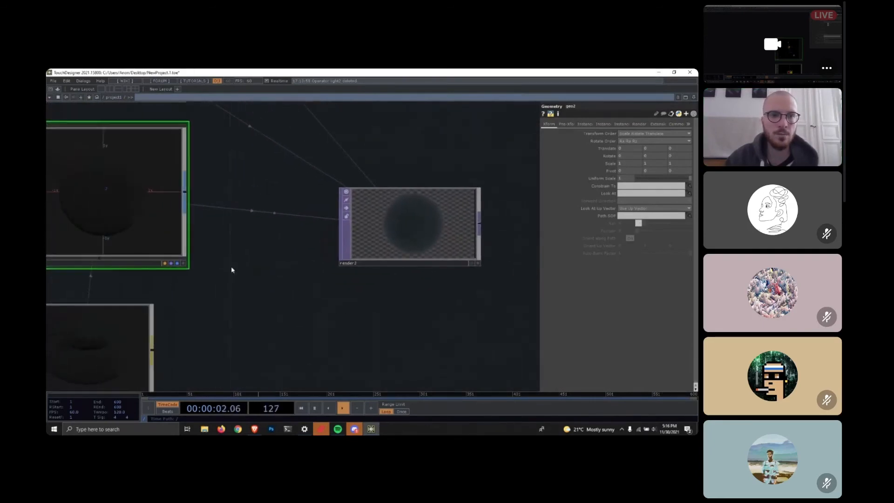
{"action": "scroll", "coordinate": [232, 268], "scroll_direction": "down", "scroll_amount": 5}
{"action": "left_click_drag", "start_coordinate": [245, 260], "coordinate": [248, 292]}
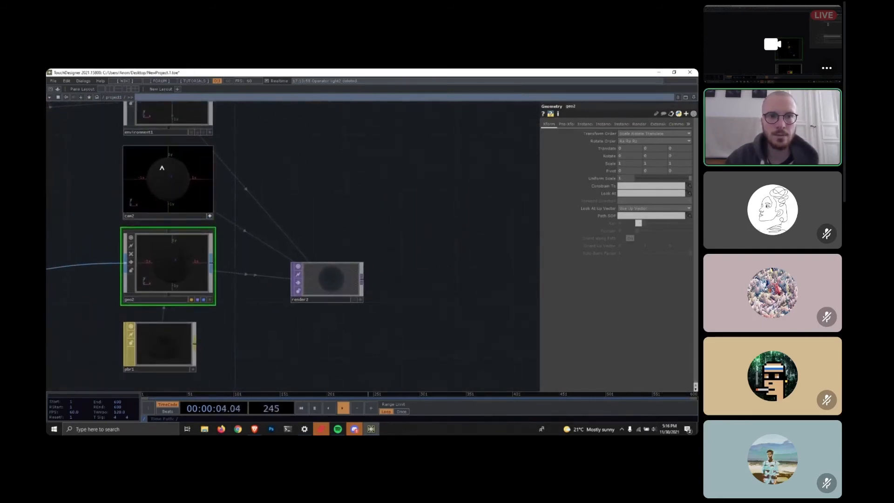
{"action": "mouse_move", "coordinate": [184, 183]}
{"action": "left_mouse_down"}
{"action": "mouse_move", "coordinate": [193, 178]}
{"action": "mouse_move", "coordinate": [184, 186]}
{"action": "mouse_move", "coordinate": [184, 163]}
{"action": "mouse_move", "coordinate": [172, 184]}
{"action": "left_mouse_up"}
{"action": "scroll", "coordinate": [336, 205], "scroll_direction": "down", "scroll_amount": 5}
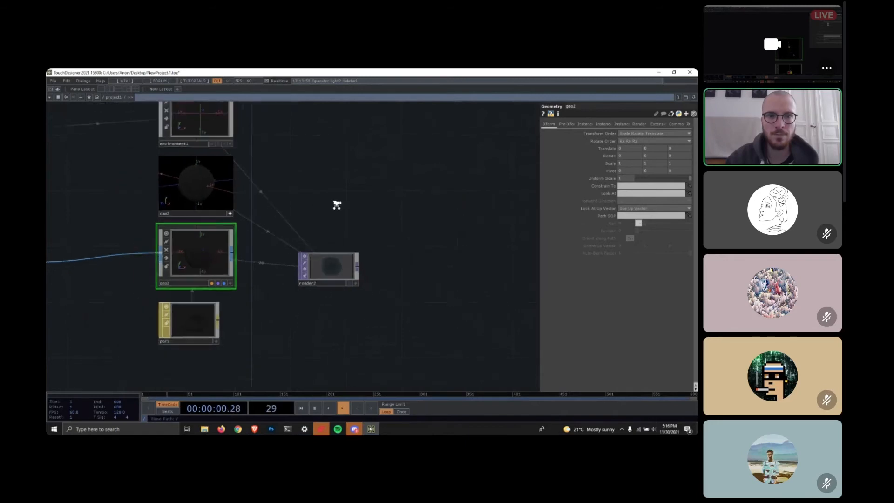
{"action": "left_click_drag", "start_coordinate": [175, 293], "coordinate": [212, 297]}
{"action": "scroll", "coordinate": [181, 255], "scroll_direction": "up", "scroll_amount": 3}
{"action": "scroll", "coordinate": [181, 255], "scroll_direction": "up", "scroll_amount": 2}
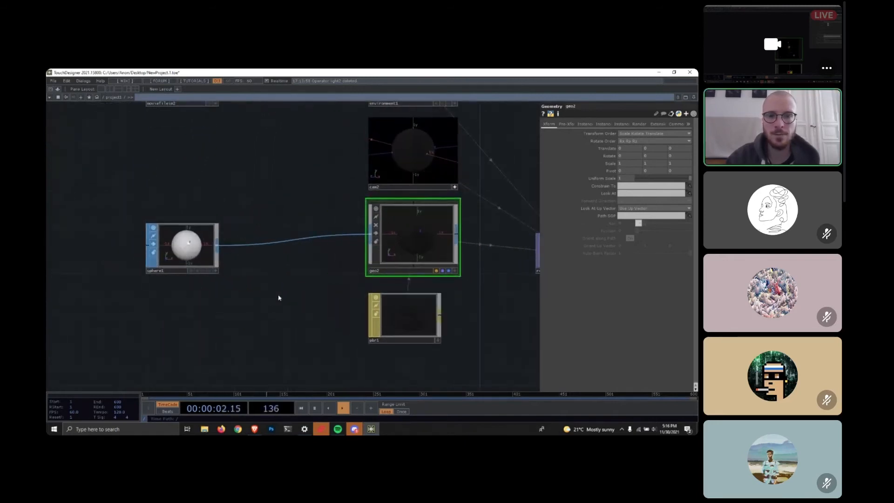
Show pbr1's map parameters and add a Movie File In TOP below sphere1.
{"action": "left_click_drag", "start_coordinate": [452, 324], "coordinate": [391, 309]}
{"action": "left_click", "coordinate": [357, 295]}
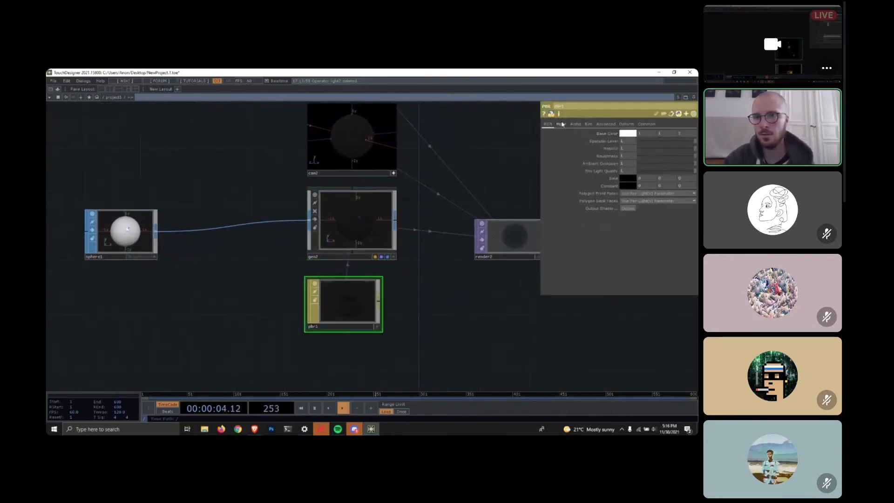
{"action": "left_click", "coordinate": [562, 124]}
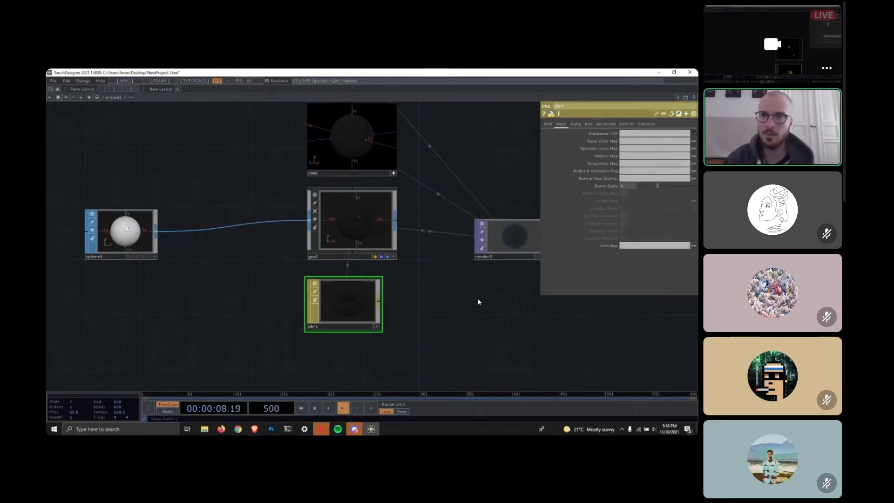
{"action": "scroll", "coordinate": [479, 304], "scroll_direction": "down", "scroll_amount": 2}
{"action": "key", "text": "Tab"}
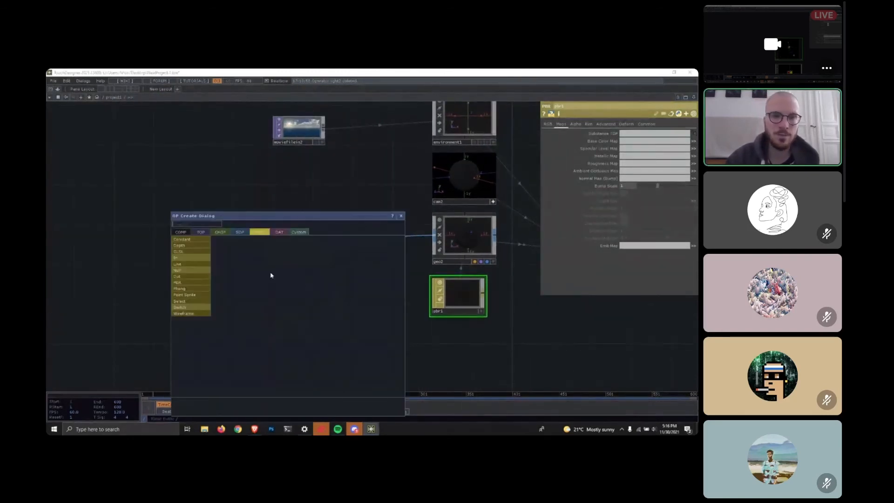
{"action": "left_click", "coordinate": [201, 232]}
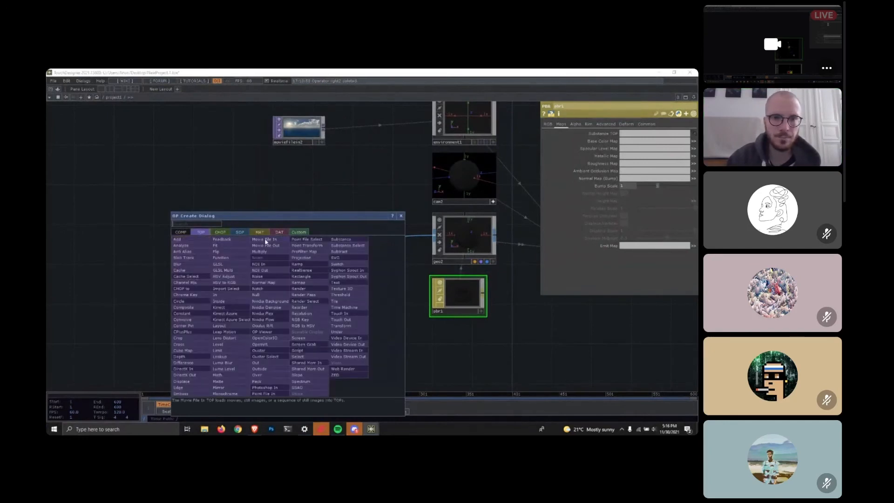
{"action": "left_click", "coordinate": [265, 239]}
{"action": "left_click", "coordinate": [295, 302]}
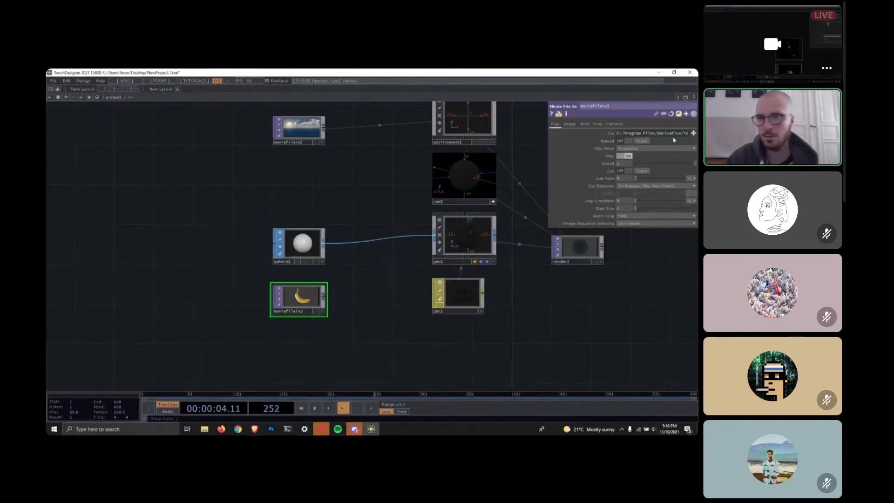
Load SixShadedObjects_sphereMat_AmbientOcclusion.png from the SixShadedTextures sample folder into the new Movie File In.
{"action": "left_click", "coordinate": [696, 135]}
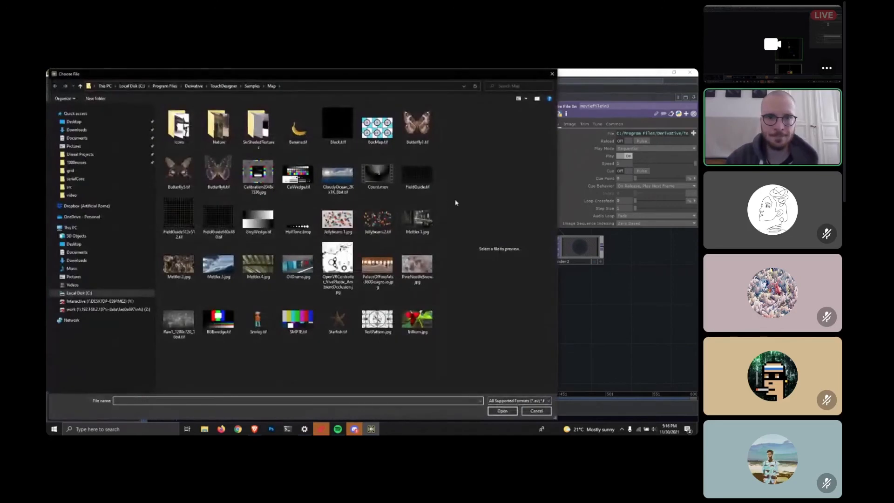
{"action": "double_click", "coordinate": [258, 125]}
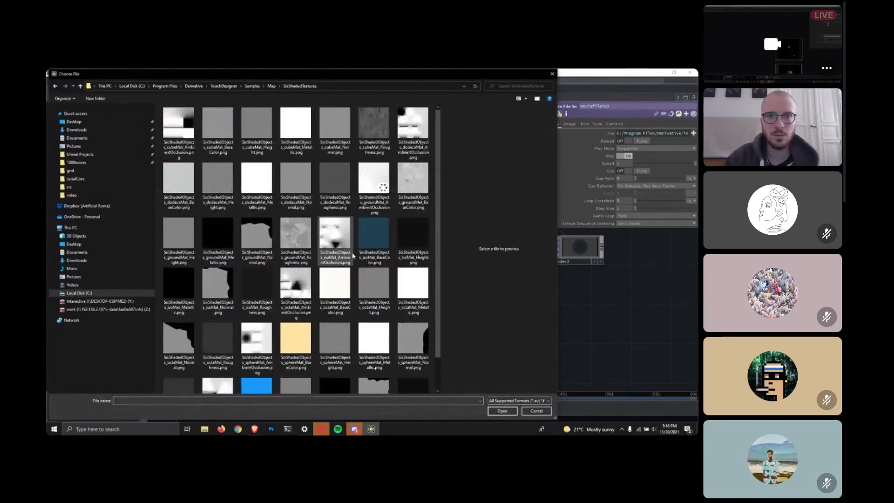
{"action": "scroll", "coordinate": [353, 261], "scroll_direction": "down", "scroll_amount": 1}
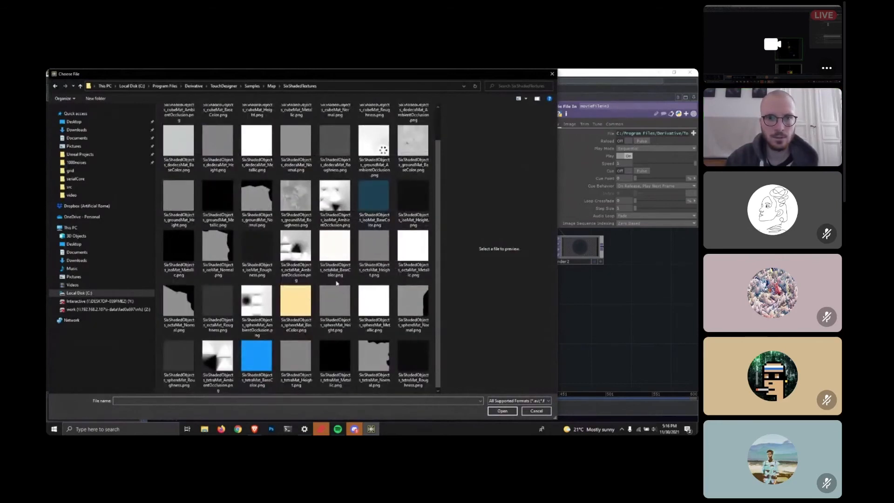
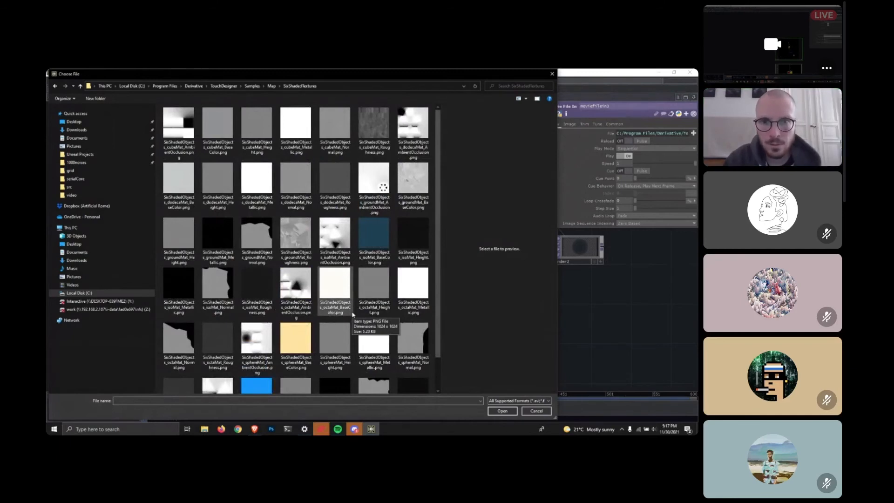
{"action": "scroll", "coordinate": [353, 315], "scroll_direction": "down", "scroll_amount": 1}
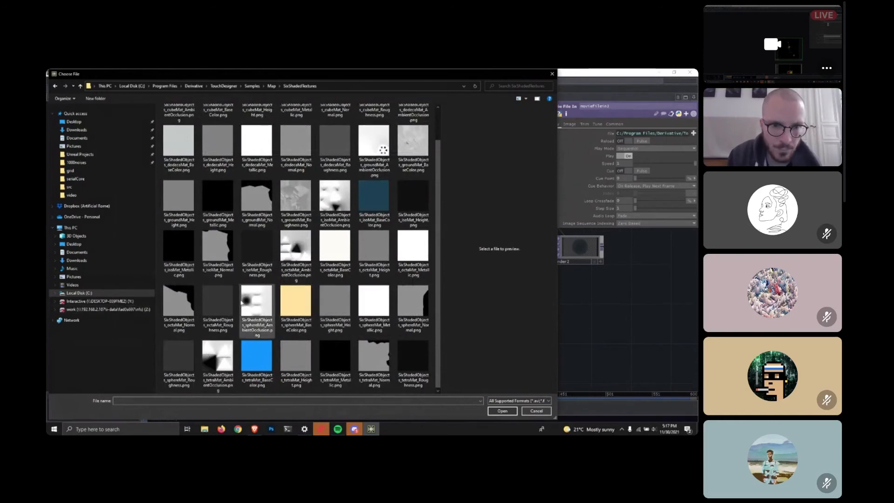
{"action": "left_click", "coordinate": [257, 305]}
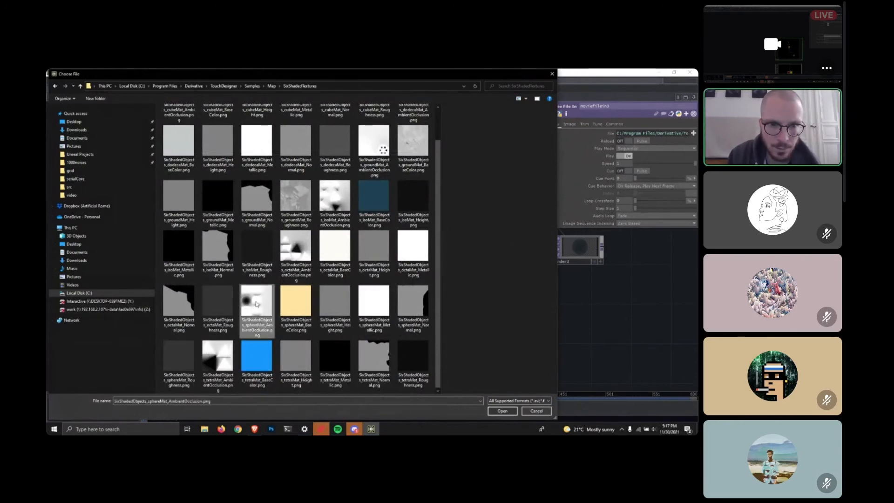
{"action": "left_click", "coordinate": [536, 411]}
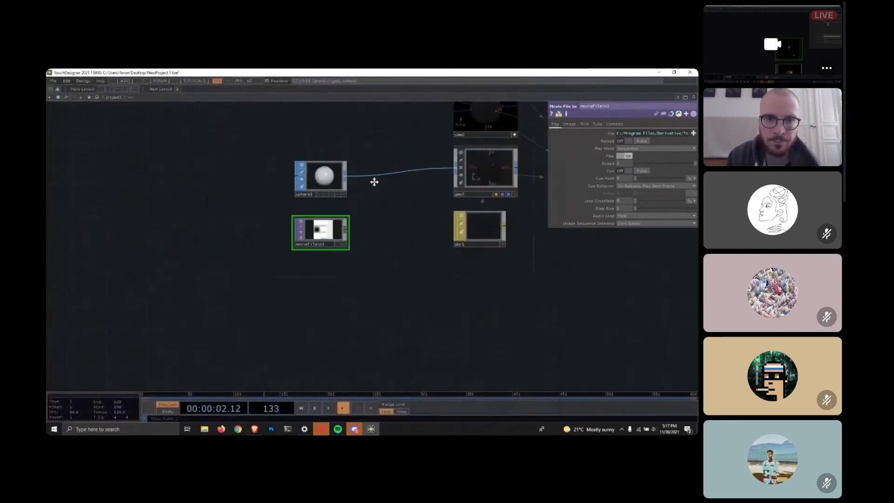
Move moviefilein3 farther below sphere1 and inspect its ambient occlusion texture up close.
{"action": "left_click_drag", "start_coordinate": [374, 182], "coordinate": [403, 94]}
{"action": "left_click_drag", "start_coordinate": [348, 152], "coordinate": [348, 221]}
{"action": "scroll", "coordinate": [348, 218], "scroll_direction": "up", "scroll_amount": 4}
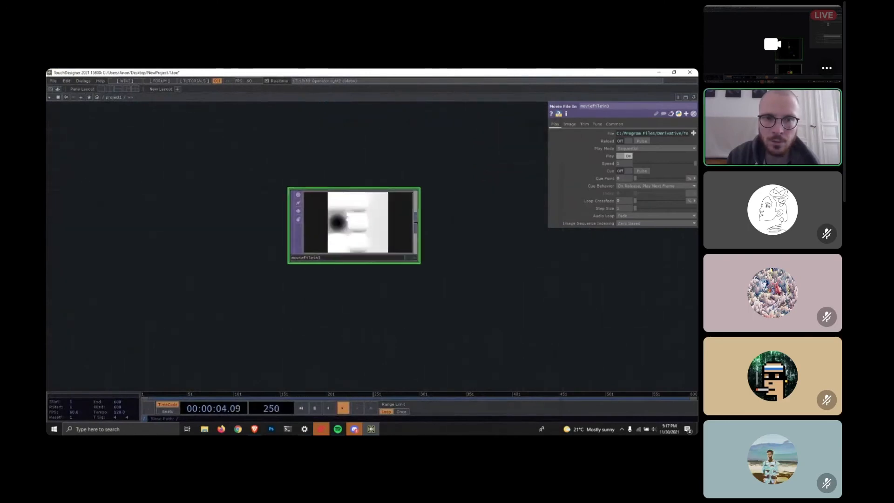
{"action": "scroll", "coordinate": [361, 254], "scroll_direction": "up", "scroll_amount": 5}
{"action": "scroll", "coordinate": [362, 255], "scroll_direction": "down", "scroll_amount": 3}
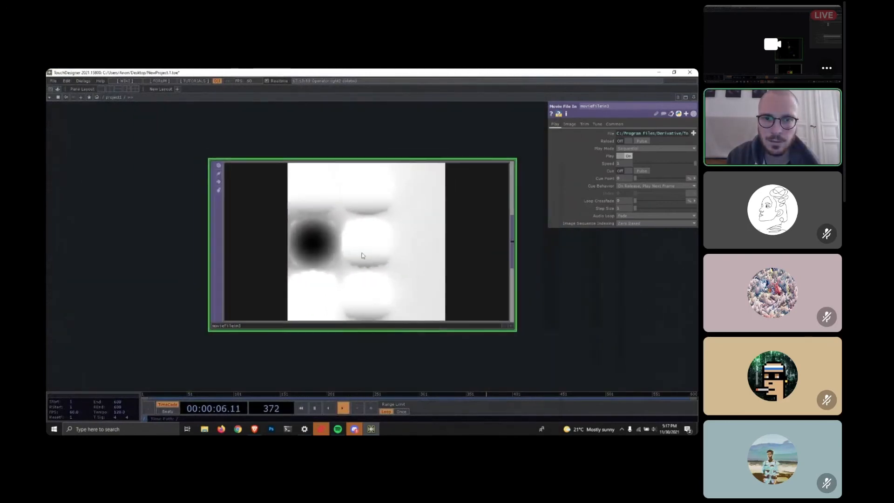
{"action": "scroll", "coordinate": [362, 254], "scroll_direction": "down", "scroll_amount": 5}
Assign moviefilein3 as the Ambient Occlusion Map of pbr1.
{"action": "left_click_drag", "start_coordinate": [533, 271], "coordinate": [383, 324]}
{"action": "scroll", "coordinate": [404, 300], "scroll_direction": "down", "scroll_amount": 2}
{"action": "left_click", "coordinate": [504, 187]}
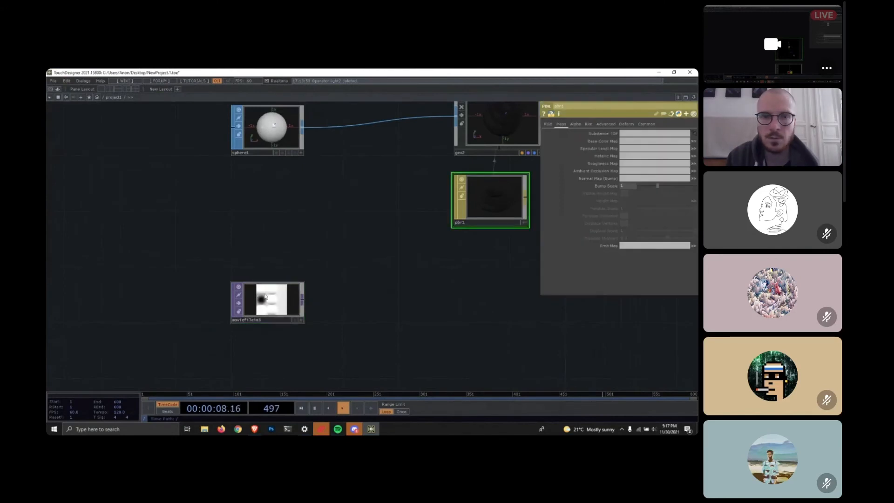
{"action": "left_click_drag", "start_coordinate": [265, 296], "coordinate": [629, 171]}
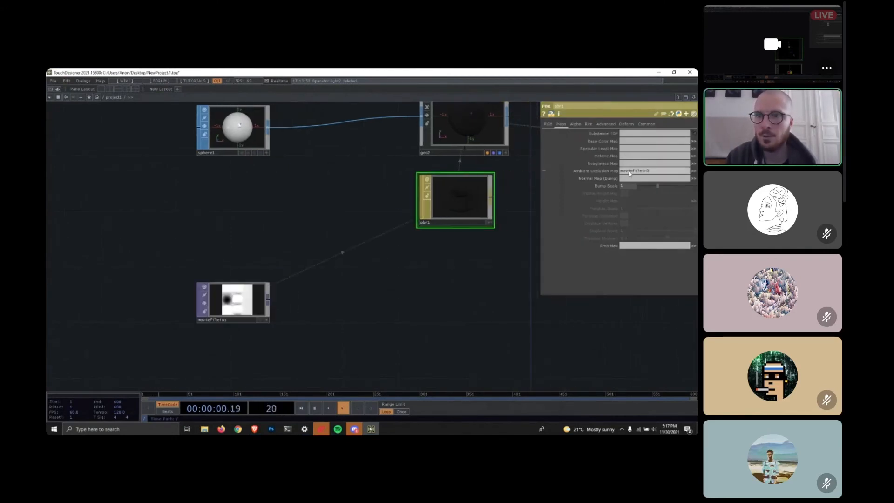
Add a Movie File In TOP above moviefilein3 and load SixShadedObjects_sphereMat_BaseColor.png into it.
{"action": "double_click", "coordinate": [298, 272]}
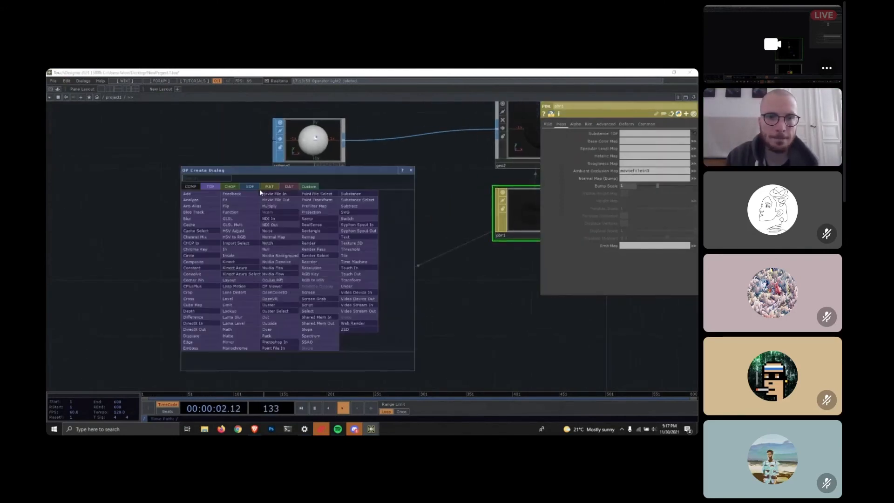
{"action": "left_click", "coordinate": [276, 200]}
{"action": "left_click", "coordinate": [313, 259]}
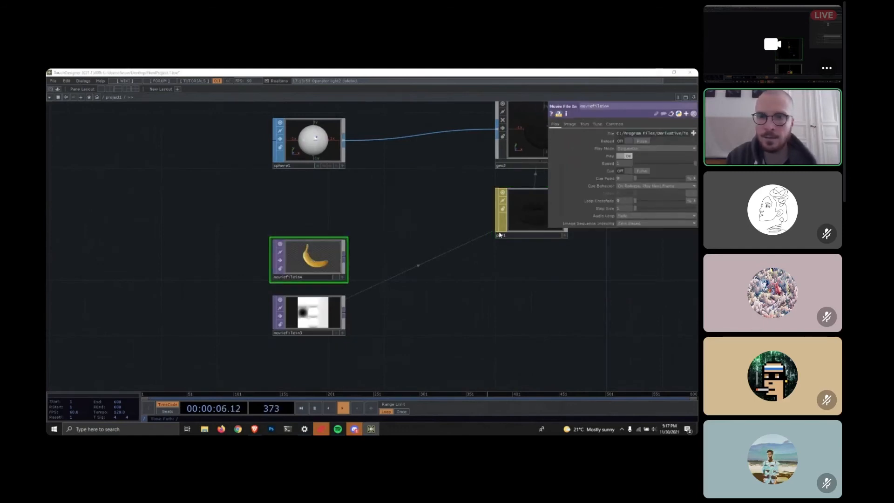
{"action": "scroll", "coordinate": [303, 312], "scroll_direction": "down", "scroll_amount": 1}
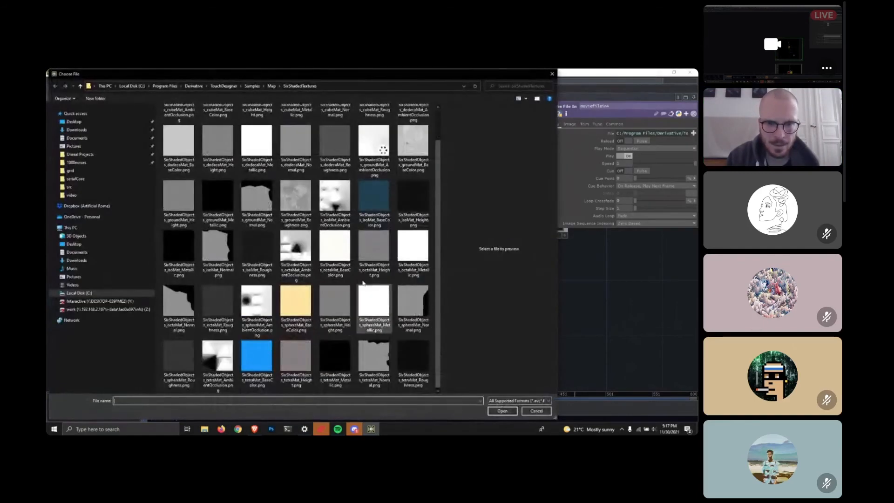
{"action": "left_click", "coordinate": [292, 298]}
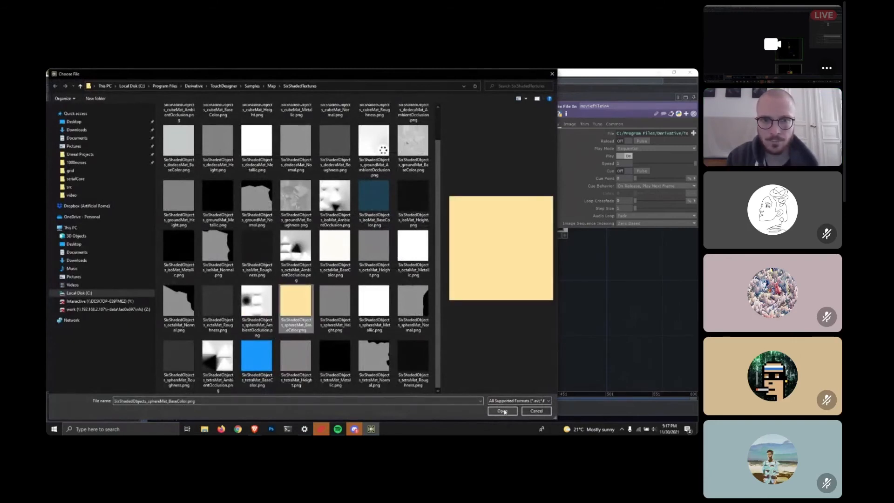
{"action": "left_click", "coordinate": [503, 410]}
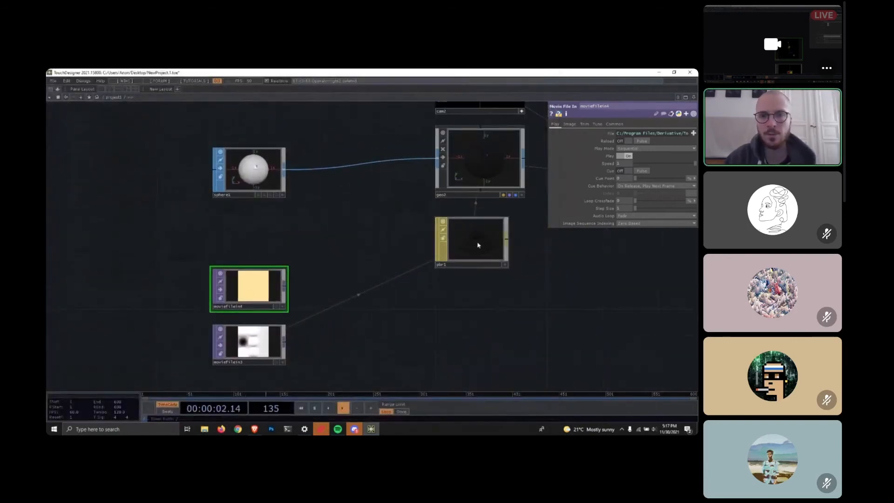
Assign moviefilein4 as the Base Color Map of pbr1.
{"action": "left_click", "coordinate": [479, 245]}
{"action": "left_click_drag", "start_coordinate": [255, 285], "coordinate": [633, 141]}
{"action": "left_click_drag", "start_coordinate": [475, 283], "coordinate": [558, 240]}
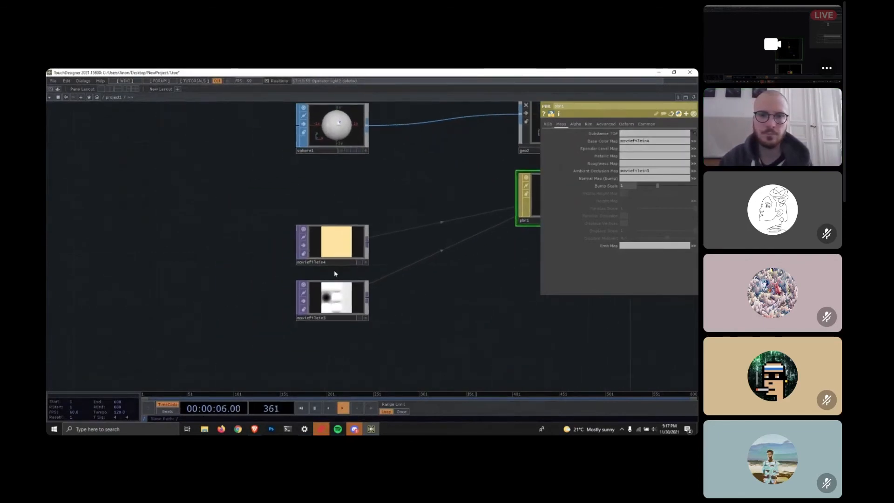
Add a Movie File In TOP below moviefilein3 and load SixShadedObjects_sphereMat_Height.png into it.
{"action": "left_click_drag", "start_coordinate": [423, 250], "coordinate": [458, 137]}
{"action": "double_click", "coordinate": [348, 269]}
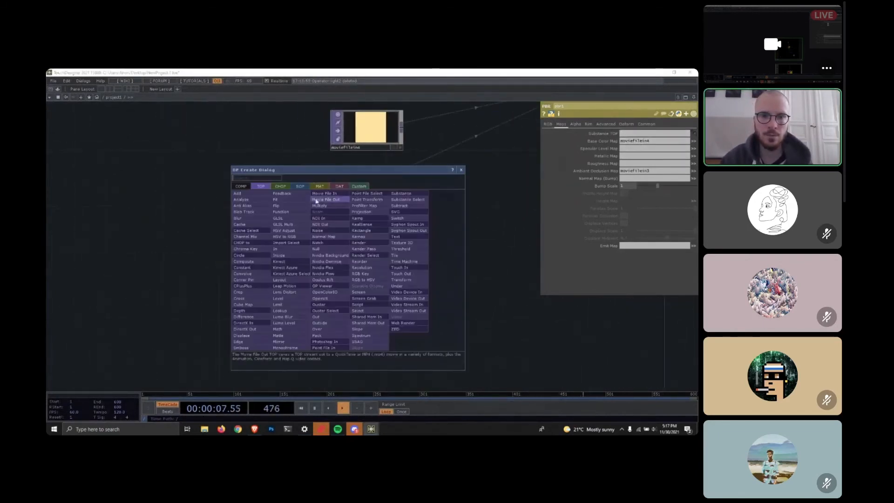
{"action": "left_click", "coordinate": [334, 195]}
{"action": "left_click", "coordinate": [368, 242]}
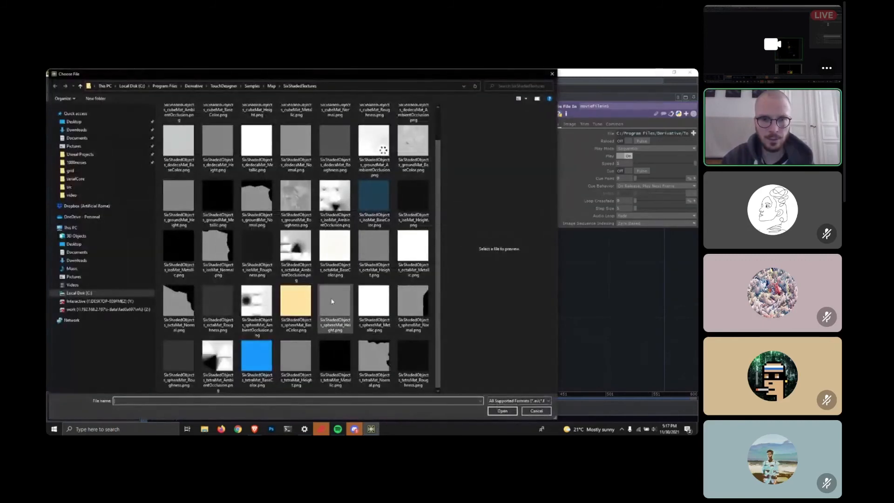
{"action": "left_click", "coordinate": [333, 304]}
{"action": "left_click", "coordinate": [504, 410]}
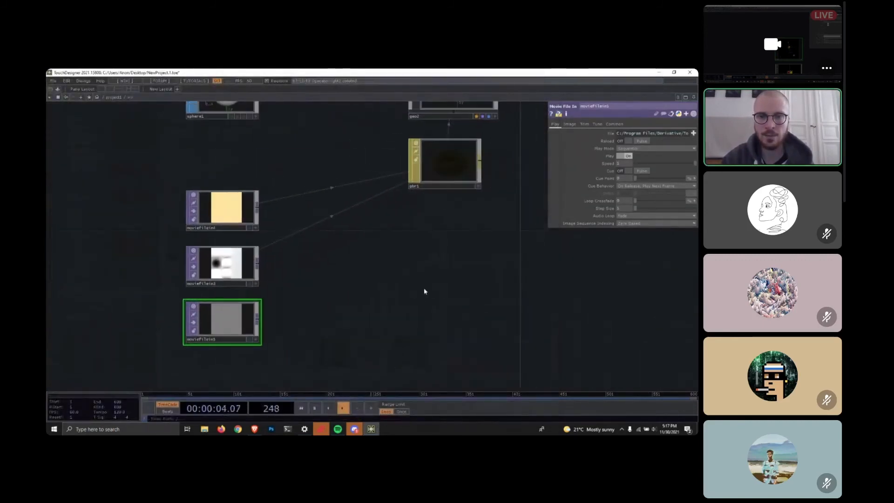
Check the height texture against pbr1's map parameters and delete its Movie File In operator.
{"action": "left_click", "coordinate": [470, 156]}
{"action": "scroll", "coordinate": [171, 349], "scroll_direction": "up", "scroll_amount": 5}
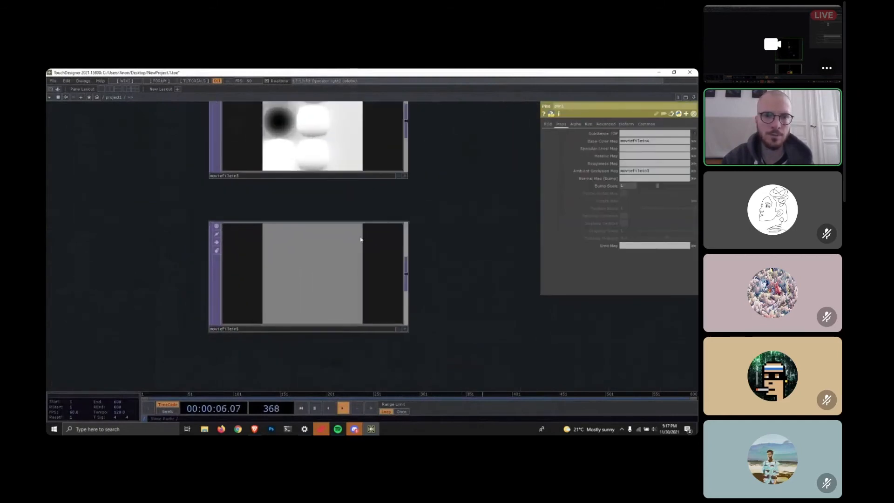
{"action": "scroll", "coordinate": [377, 261], "scroll_direction": "down", "scroll_amount": 5}
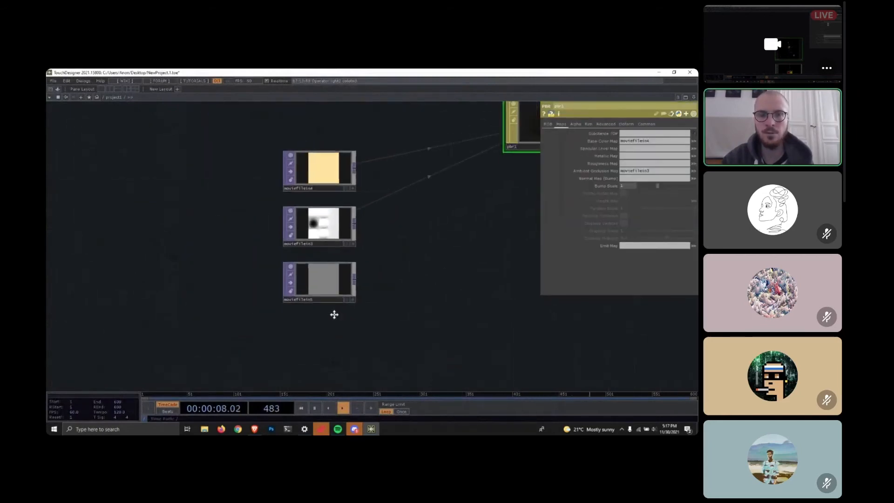
{"action": "left_click_drag", "start_coordinate": [333, 314], "coordinate": [240, 303]}
{"action": "left_click_drag", "start_coordinate": [547, 143], "coordinate": [633, 180]}
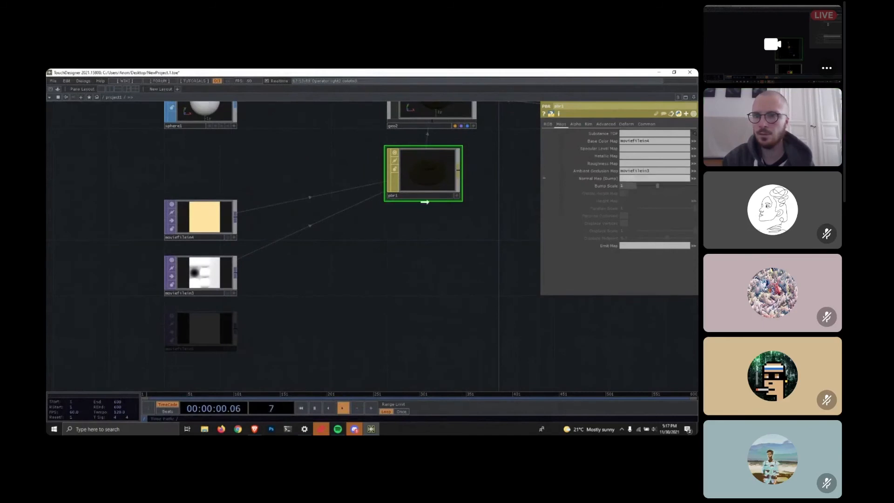
{"action": "left_click", "coordinate": [225, 320]}
{"action": "key", "text": "Delete"}
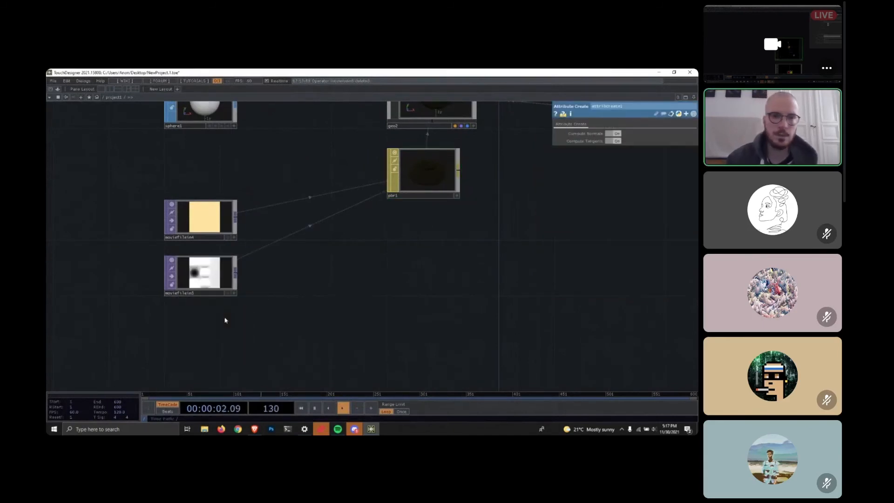
Add a Movie File In TOP below moviefilein3 and load SixShadedObjects_sphereMat_Metallic.png into it.
{"action": "key", "text": "Tab"}
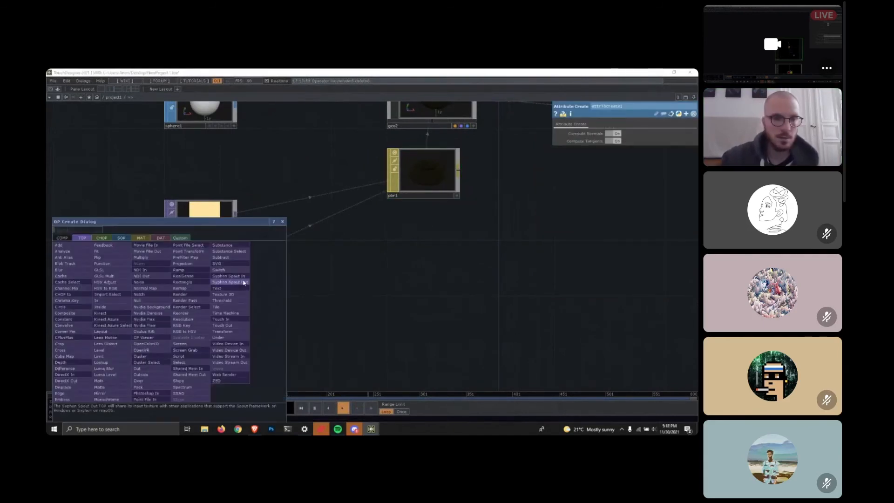
{"action": "left_click", "coordinate": [146, 247]}
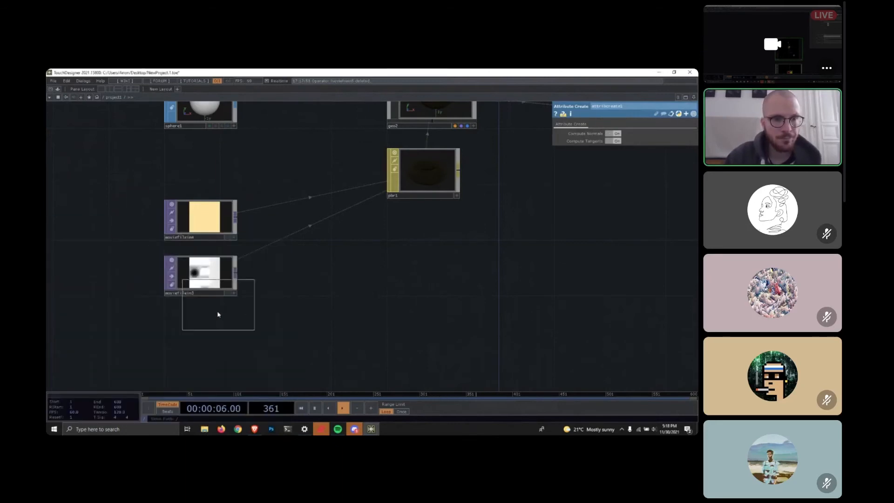
{"action": "left_click", "coordinate": [202, 343]}
{"action": "scroll", "coordinate": [313, 271], "scroll_direction": "down", "scroll_amount": 2}
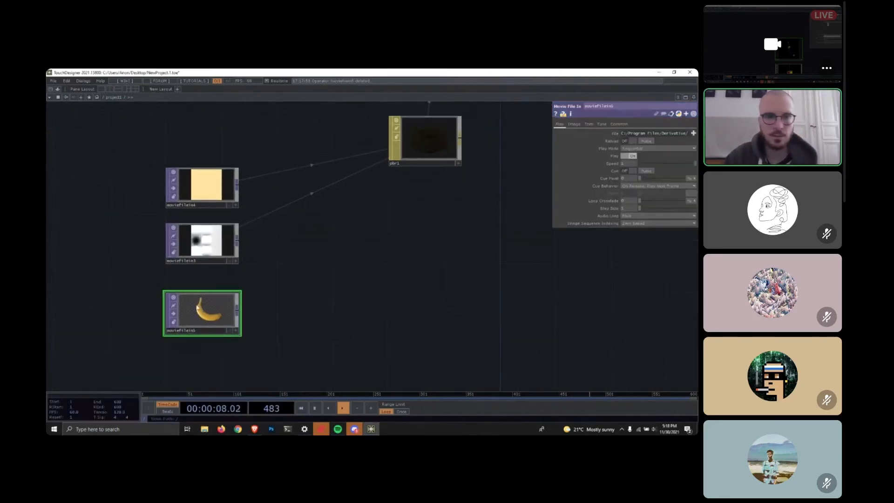
{"action": "left_click_drag", "start_coordinate": [198, 300], "coordinate": [198, 286]}
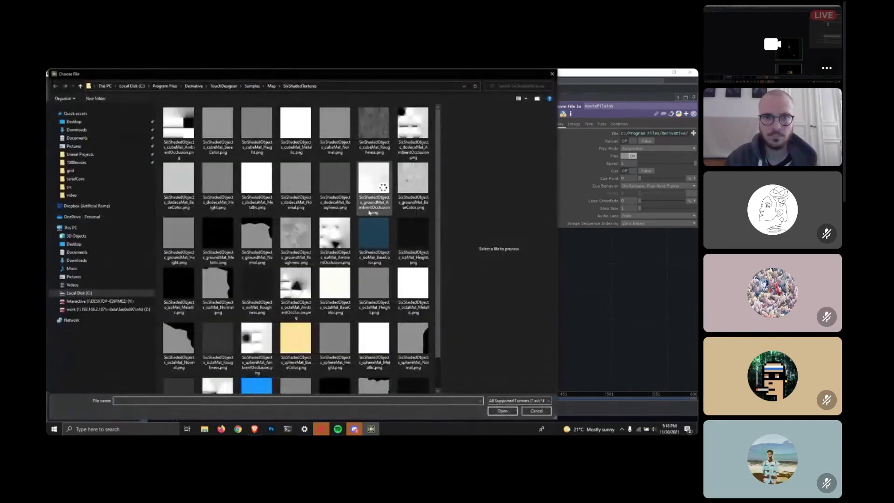
{"action": "scroll", "coordinate": [423, 274], "scroll_direction": "down", "scroll_amount": 1}
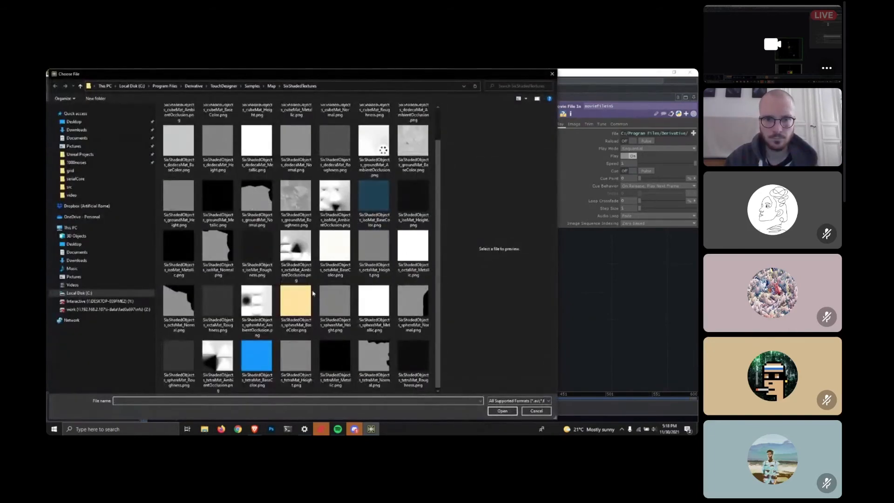
{"action": "left_click", "coordinate": [374, 307]}
{"action": "left_click", "coordinate": [502, 411]}
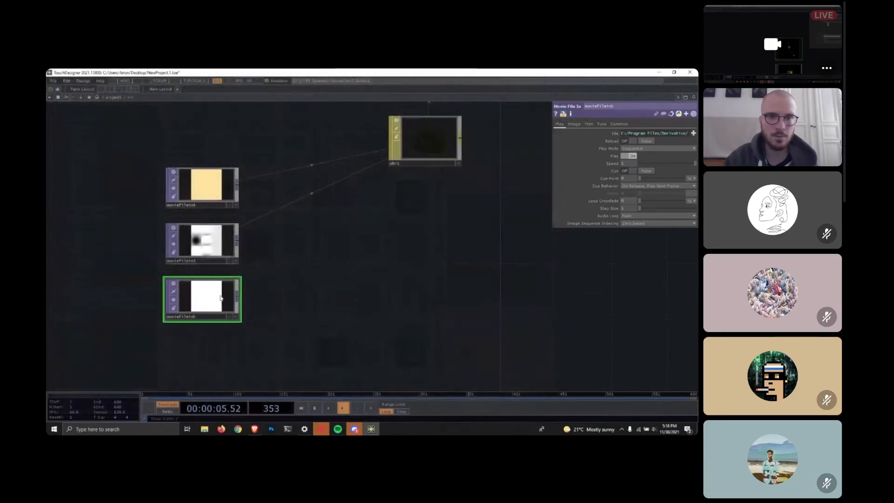
Assign moviefilein5 as the Metallic Map of pbr1.
{"action": "left_click", "coordinate": [420, 140]}
{"action": "left_click_drag", "start_coordinate": [420, 141], "coordinate": [630, 156]}
{"action": "left_click_drag", "start_coordinate": [228, 338], "coordinate": [334, 241]}
Add a Movie File In TOP below moviefilein5 with SixShadedObjects_sphereMat_Normal.png and assign it as the Normal Map of pbr1.
{"action": "double_click", "coordinate": [303, 257]}
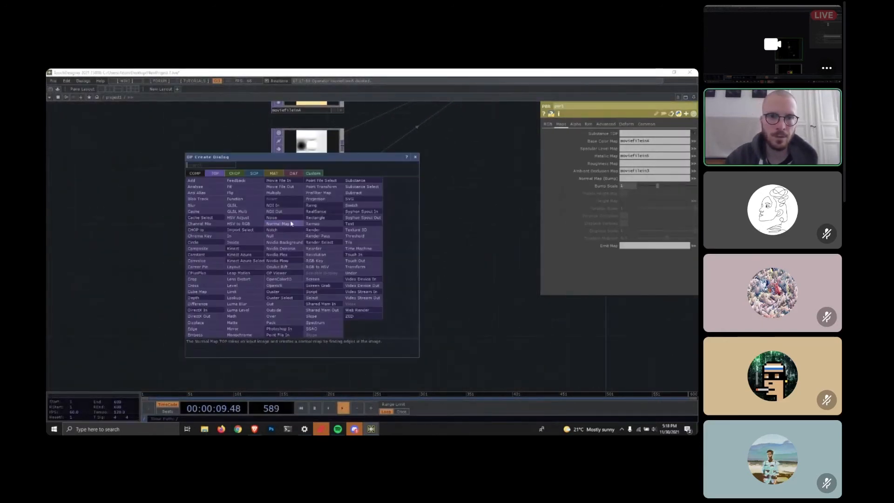
{"action": "left_click", "coordinate": [282, 180]}
{"action": "left_click", "coordinate": [306, 277]}
{"action": "left_click_drag", "start_coordinate": [455, 205], "coordinate": [285, 281]}
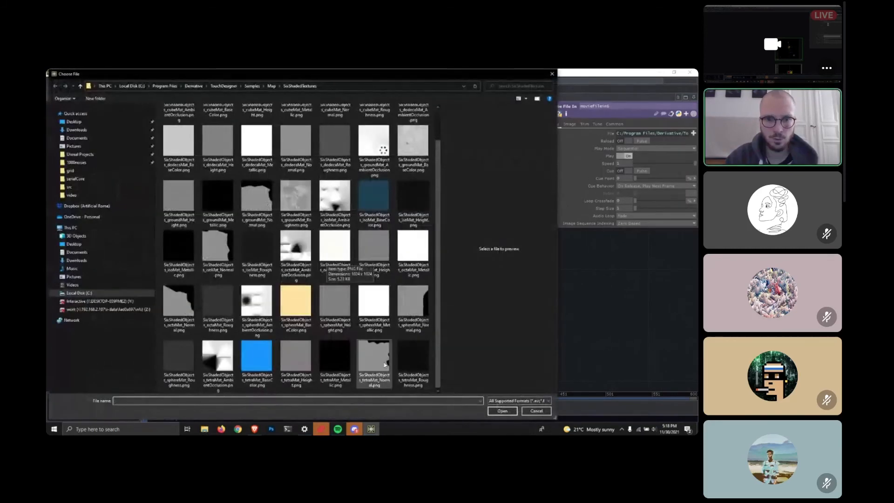
{"action": "left_click", "coordinate": [412, 296]}
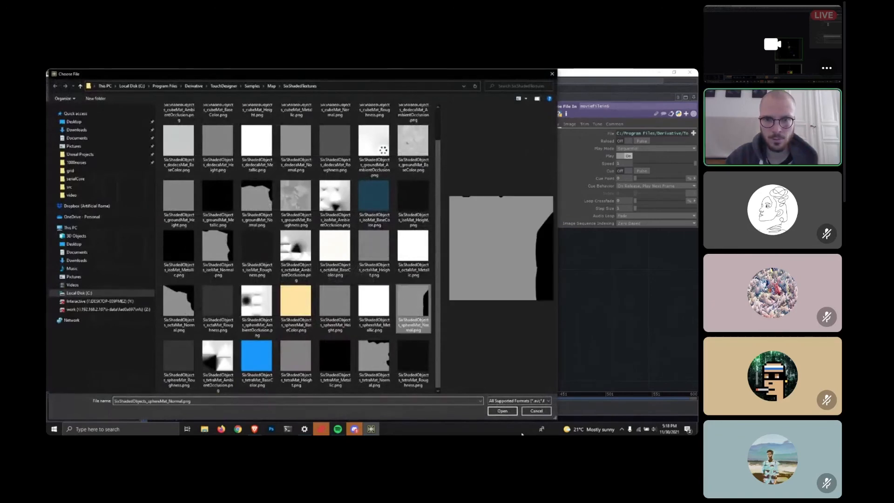
{"action": "left_click", "coordinate": [503, 413]}
{"action": "scroll", "coordinate": [359, 287], "scroll_direction": "down", "scroll_amount": 3}
{"action": "left_click_drag", "start_coordinate": [240, 332], "coordinate": [633, 179]}
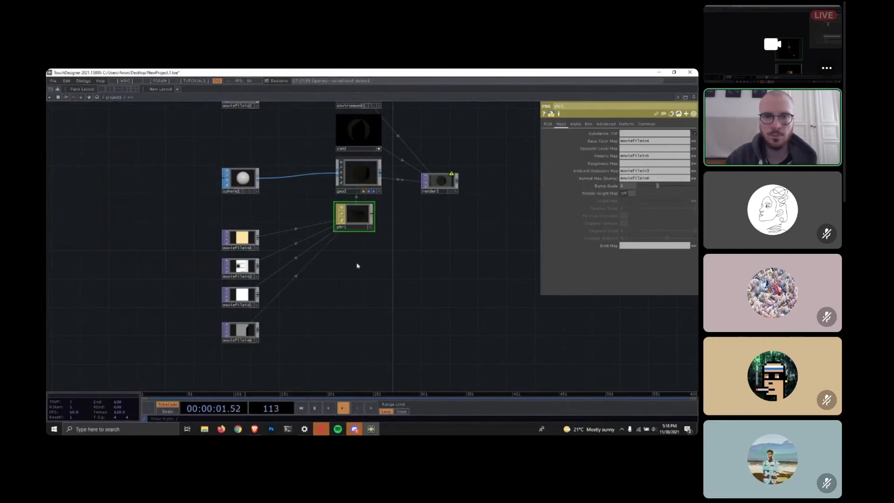
Examine the shading of the pbr1 material and the geo2 sphere from different angles in their viewers.
{"action": "scroll", "coordinate": [358, 200], "scroll_direction": "up", "scroll_amount": 5}
{"action": "left_click", "coordinate": [429, 289]}
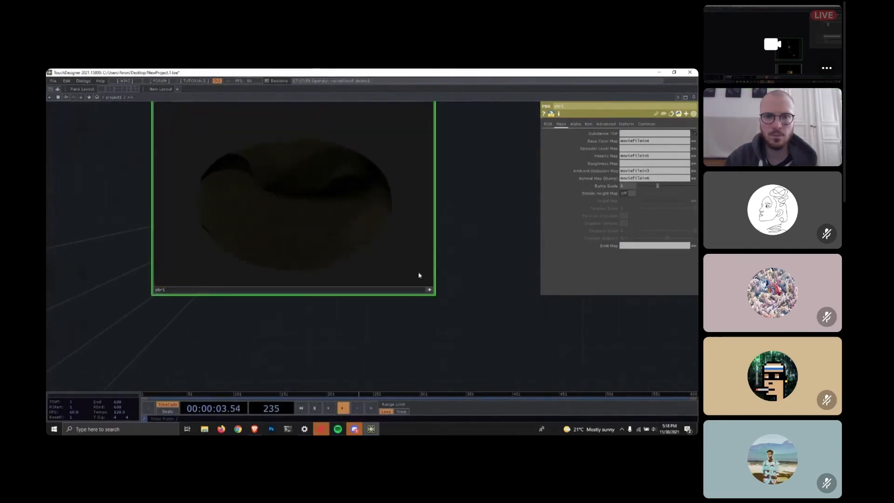
{"action": "left_click_drag", "start_coordinate": [345, 186], "coordinate": [339, 224]}
{"action": "middle_click_drag", "start_coordinate": [453, 224], "coordinate": [468, 195]}
{"action": "scroll", "coordinate": [463, 224], "scroll_direction": "down", "scroll_amount": 4}
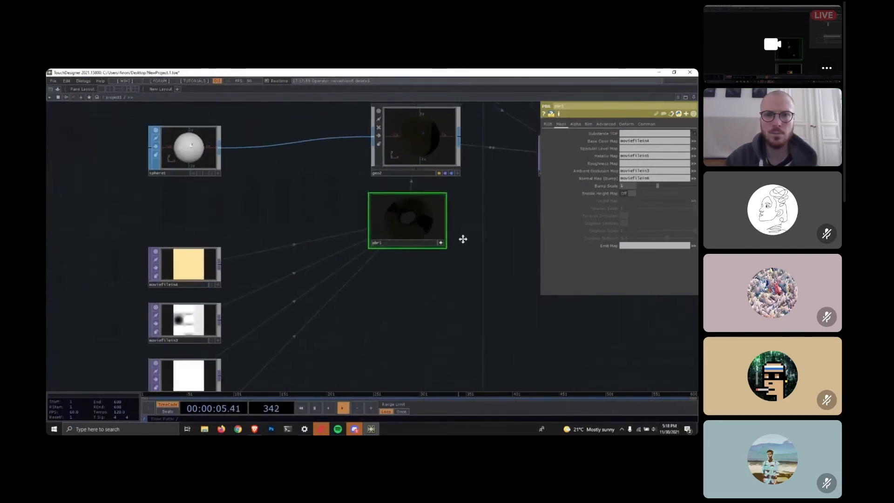
{"action": "scroll", "coordinate": [399, 193], "scroll_direction": "up", "scroll_amount": 6}
{"action": "left_click", "coordinate": [499, 340]}
{"action": "left_click_drag", "start_coordinate": [431, 284], "coordinate": [225, 284]}
{"action": "scroll", "coordinate": [162, 318], "scroll_direction": "down", "scroll_amount": 5}
{"action": "scroll", "coordinate": [162, 319], "scroll_direction": "down", "scroll_amount": 4}
{"action": "left_click_drag", "start_coordinate": [231, 233], "coordinate": [339, 136]}
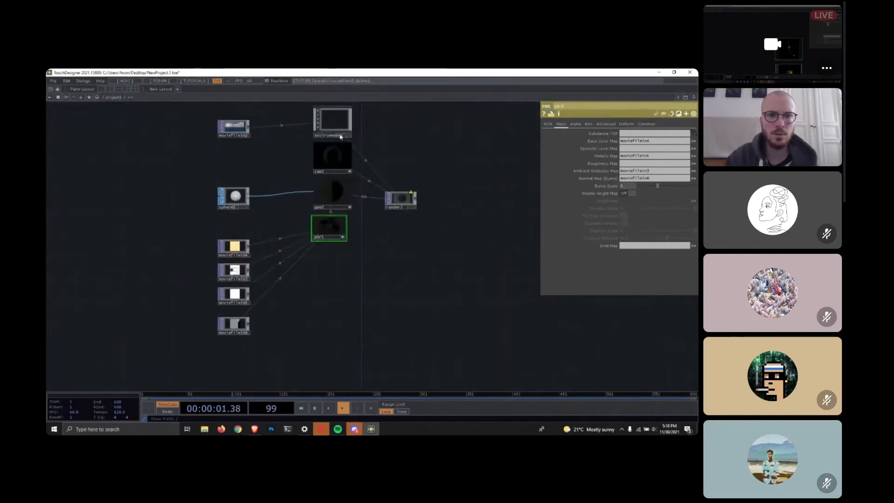
{"action": "scroll", "coordinate": [310, 175], "scroll_direction": "up", "scroll_amount": 4}
{"action": "left_click_drag", "start_coordinate": [383, 217], "coordinate": [464, 102]}
{"action": "scroll", "coordinate": [272, 264], "scroll_direction": "up", "scroll_amount": 1}
{"action": "scroll", "coordinate": [272, 263], "scroll_direction": "up", "scroll_amount": 3}
{"action": "left_click", "coordinate": [407, 231]}
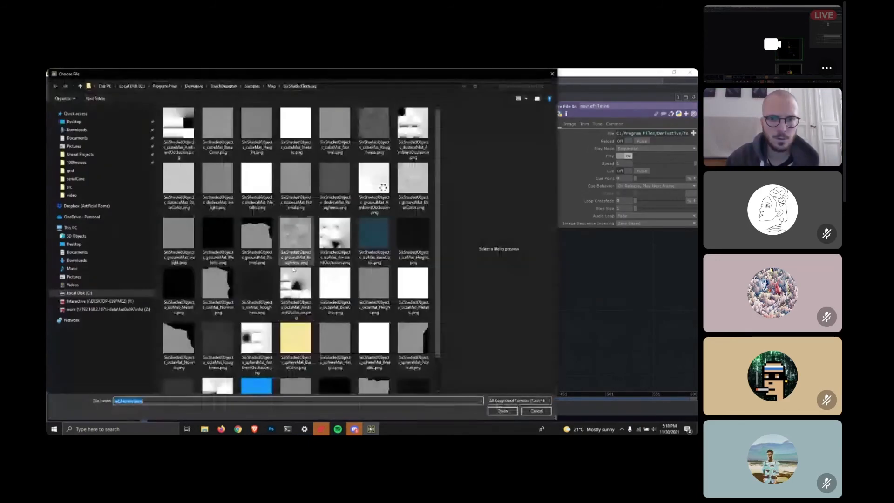
{"action": "scroll", "coordinate": [331, 274], "scroll_direction": "down", "scroll_amount": 1}
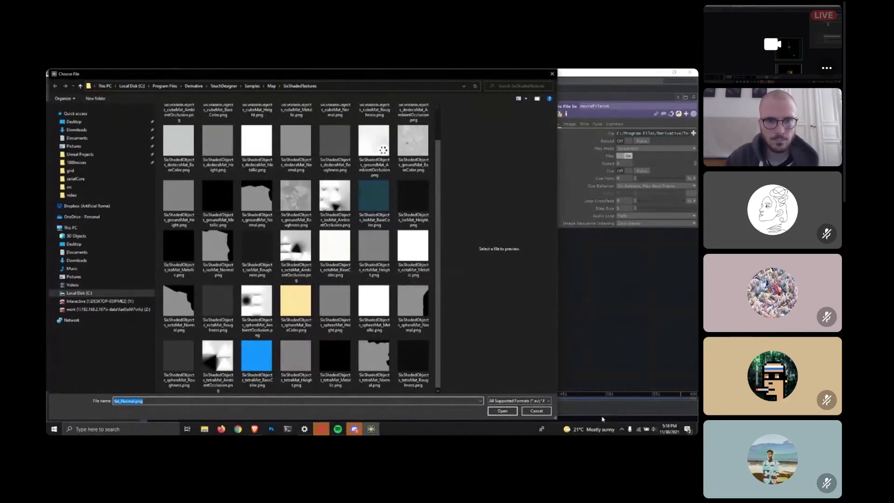
{"action": "left_click", "coordinate": [536, 411]}
Add a Movie File In TOP below moviefilein6 and load SixShadedObjects_sphereMat_Roughness.png into it.
{"action": "key", "text": "Tab"}
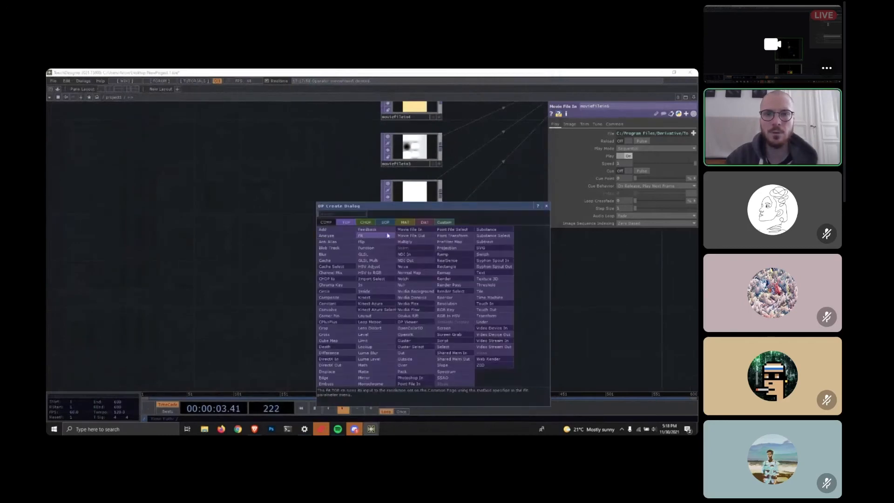
{"action": "left_click", "coordinate": [404, 230]}
{"action": "left_click", "coordinate": [415, 314]}
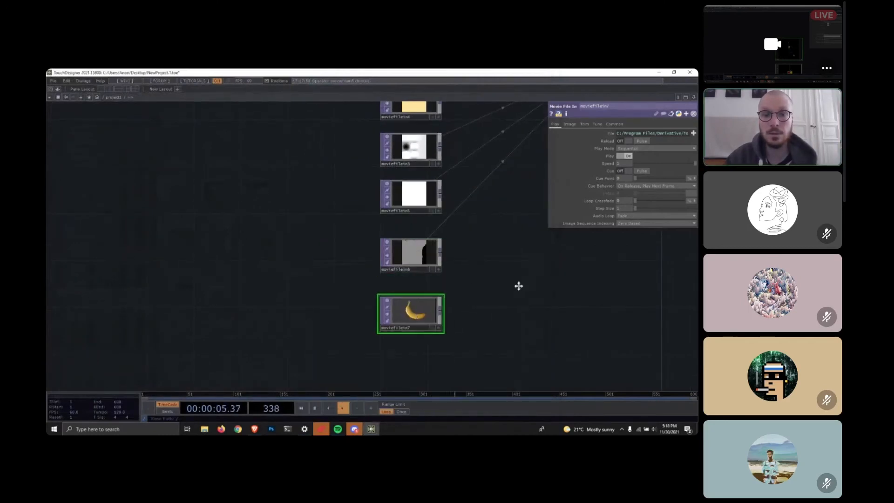
{"action": "left_click_drag", "start_coordinate": [519, 285], "coordinate": [325, 331]}
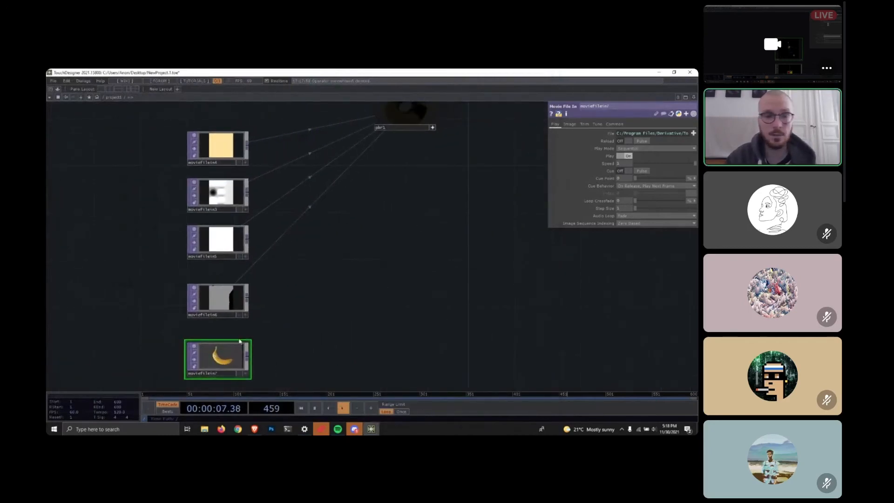
{"action": "left_click", "coordinate": [693, 133]}
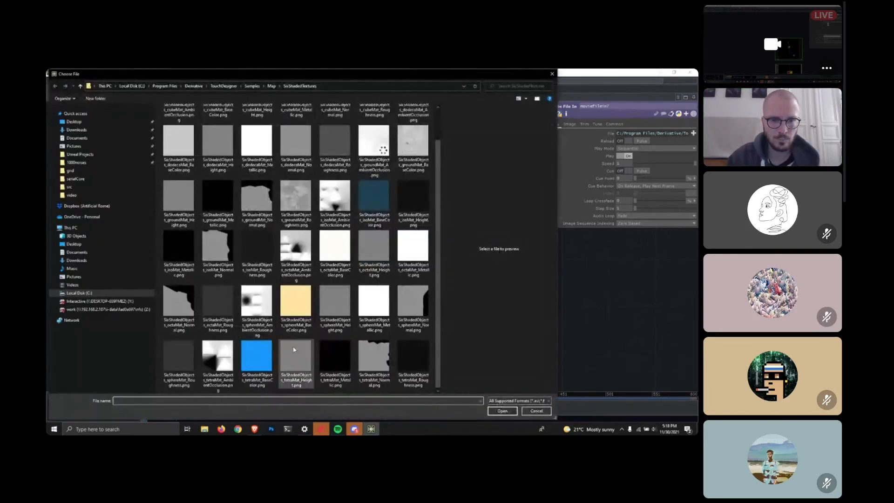
{"action": "left_click", "coordinate": [179, 359]}
{"action": "left_click", "coordinate": [502, 412]}
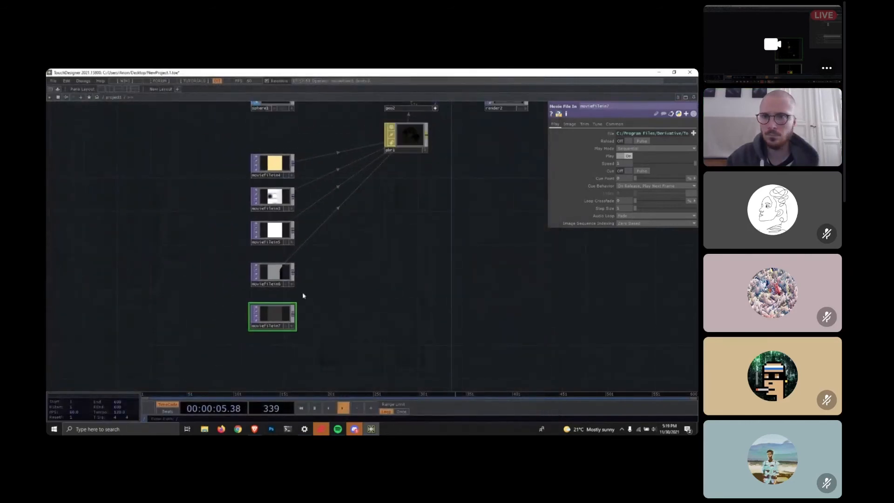
Assign moviefilein7 as the Roughness Map of pbr1 and inspect the shading in geo2 and render2.
{"action": "left_click_drag", "start_coordinate": [272, 316], "coordinate": [634, 164]}
{"action": "left_click_drag", "start_coordinate": [359, 289], "coordinate": [354, 362]}
{"action": "scroll", "coordinate": [364, 207], "scroll_direction": "up", "scroll_amount": 5}
{"action": "left_click_drag", "start_coordinate": [482, 221], "coordinate": [424, 326]}
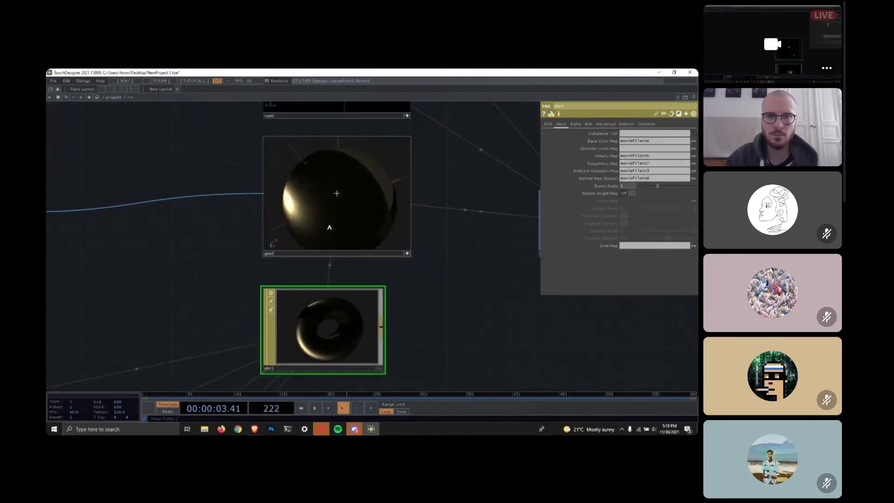
{"action": "left_click_drag", "start_coordinate": [391, 279], "coordinate": [100, 252]}
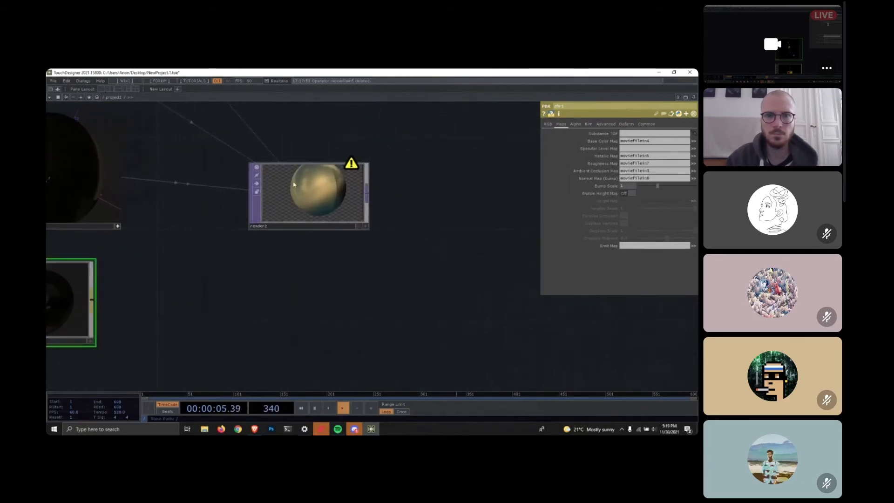
{"action": "scroll", "coordinate": [298, 182], "scroll_direction": "up", "scroll_amount": 5}
{"action": "scroll", "coordinate": [320, 185], "scroll_direction": "down", "scroll_amount": 7}
{"action": "left_click_drag", "start_coordinate": [323, 268], "coordinate": [407, 244]}
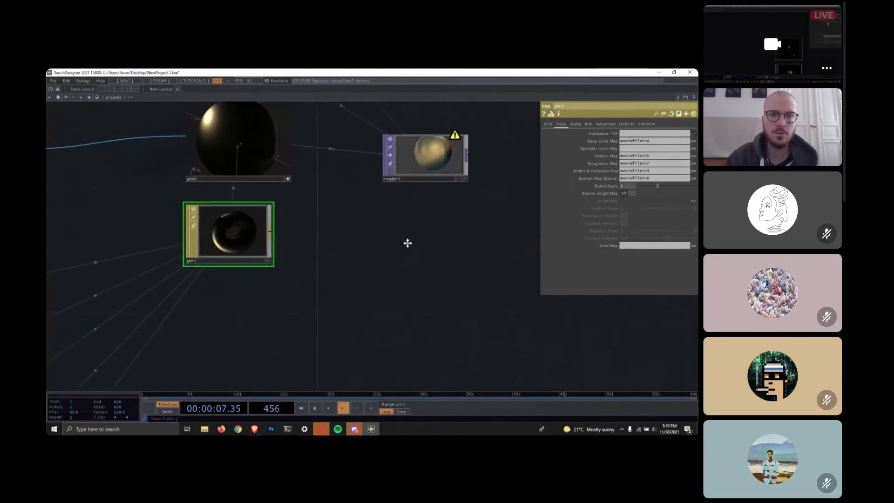
{"action": "mouse_move", "coordinate": [318, 230]}
{"action": "left_mouse_down"}
{"action": "mouse_move", "coordinate": [416, 223]}
{"action": "mouse_move", "coordinate": [393, 258]}
{"action": "mouse_move", "coordinate": [348, 278]}
{"action": "left_mouse_up"}
{"action": "scroll", "coordinate": [416, 222], "scroll_direction": "down", "scroll_amount": 3}
Read render2's warning and insert an Attribute Create SOP between sphere1 and geo2 with Compute Tangents on.
{"action": "middle_click", "coordinate": [429, 193]}
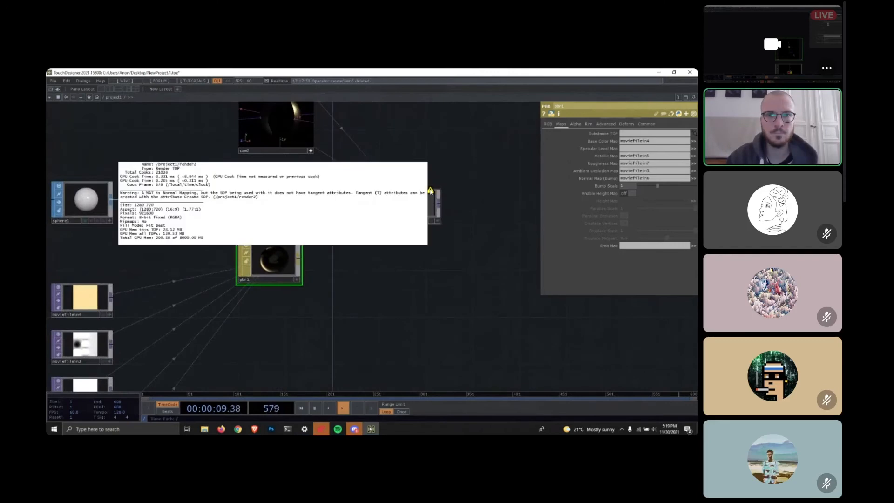
{"action": "left_click_drag", "start_coordinate": [158, 209], "coordinate": [284, 194]}
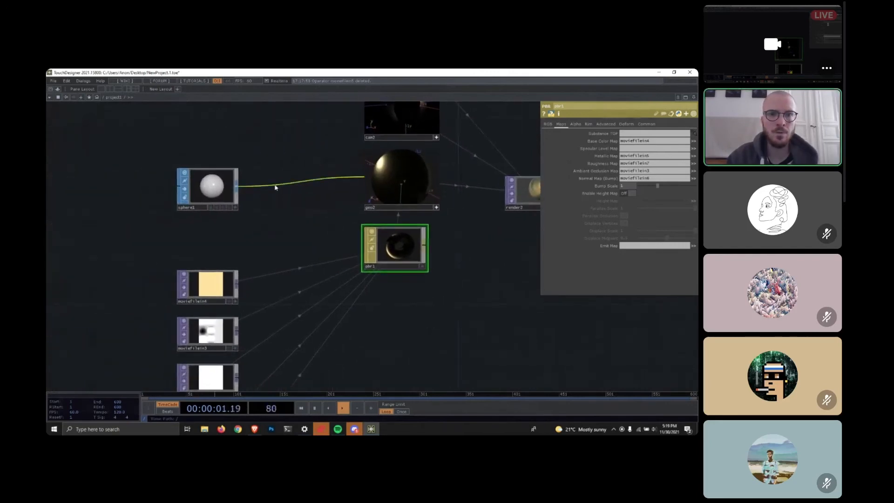
{"action": "right_click", "coordinate": [275, 188]}
{"action": "left_click", "coordinate": [293, 179]}
{"action": "left_click", "coordinate": [207, 136]}
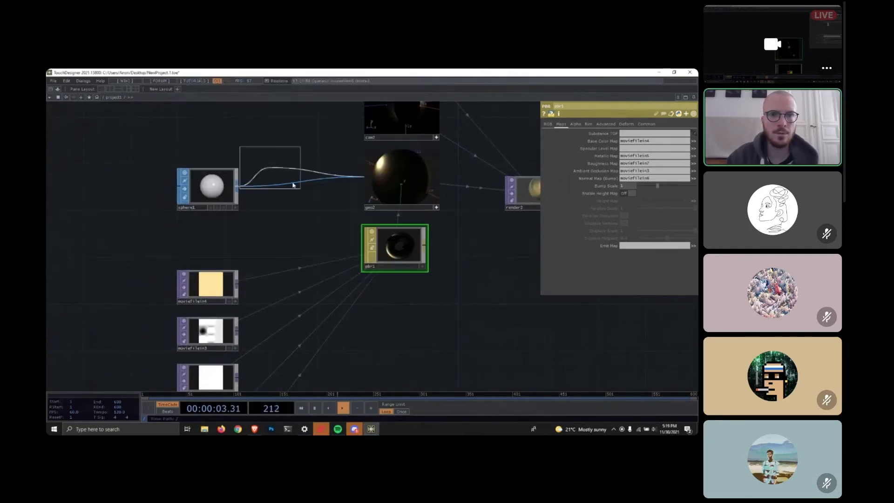
{"action": "left_click", "coordinate": [310, 177]}
{"action": "left_click", "coordinate": [613, 141]}
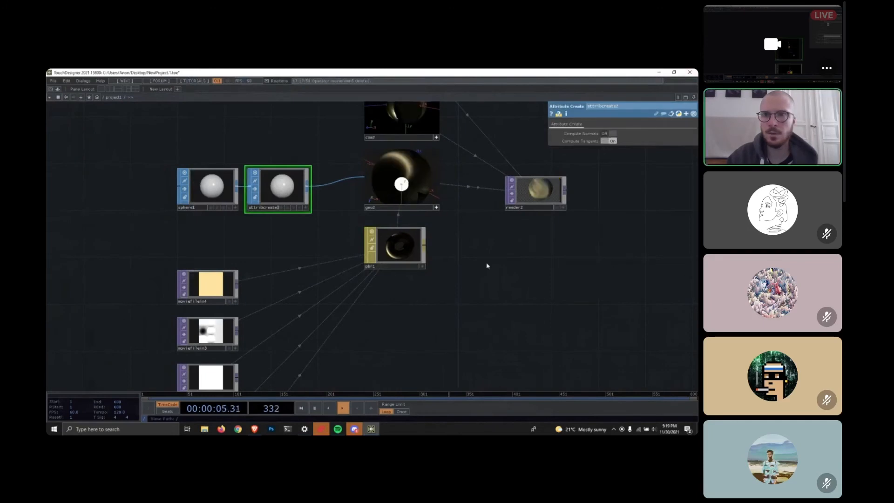
Add a Movie File In TOP below moviefilein7 and browse the SixShadedTextures folder for another sphere map.
{"action": "left_click_drag", "start_coordinate": [460, 307], "coordinate": [496, 177]}
{"action": "left_click_drag", "start_coordinate": [326, 386], "coordinate": [303, 389]}
{"action": "left_click_drag", "start_coordinate": [404, 187], "coordinate": [540, 51]}
{"action": "left_click", "coordinate": [374, 198]}
{"action": "key", "text": "Tab"}
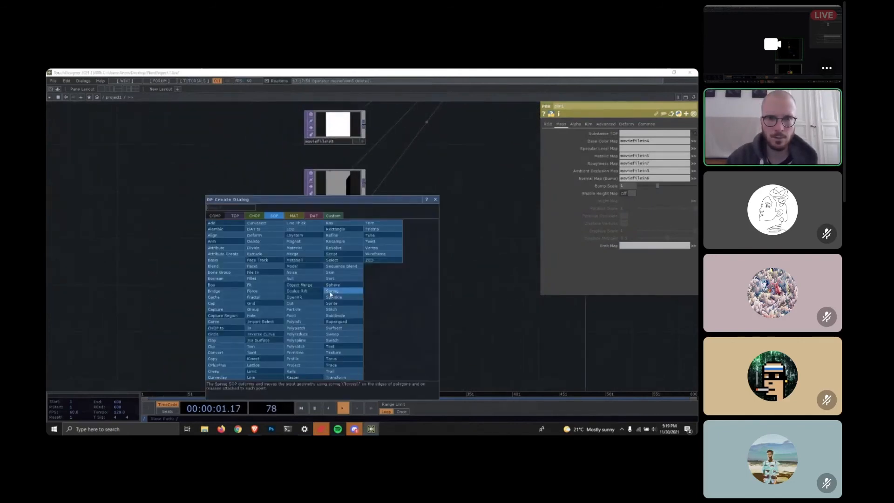
{"action": "left_click", "coordinate": [242, 216]}
{"action": "left_click", "coordinate": [304, 224]}
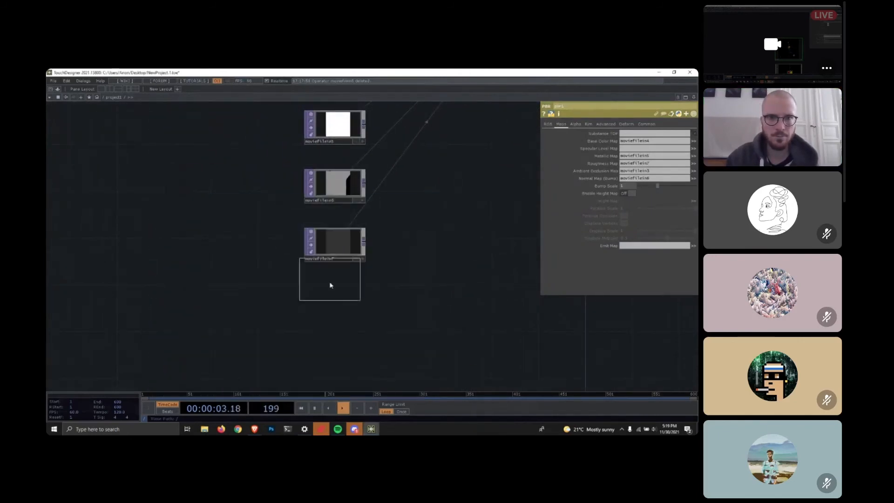
{"action": "left_click", "coordinate": [335, 302]}
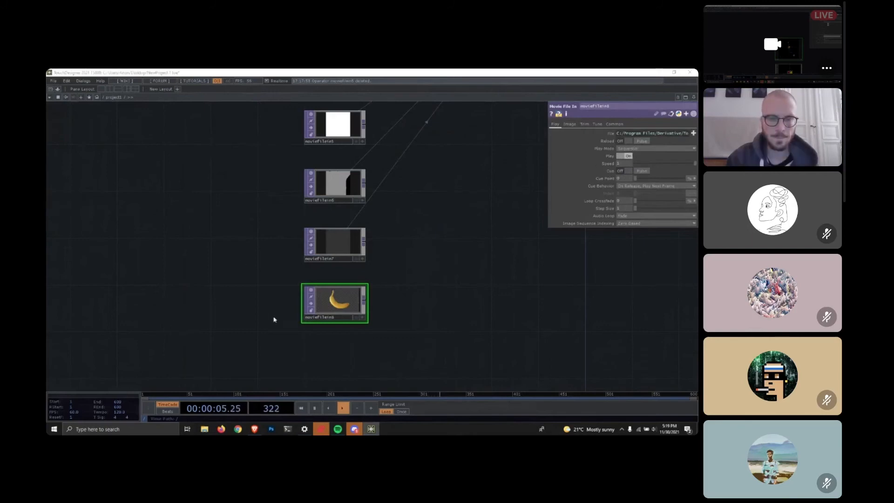
{"action": "scroll", "coordinate": [367, 289], "scroll_direction": "down", "scroll_amount": 1}
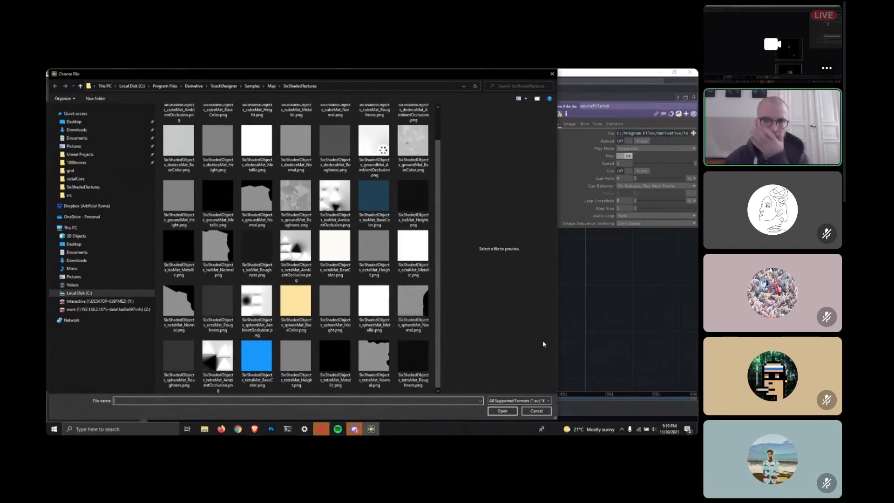
{"action": "left_click", "coordinate": [537, 412]}
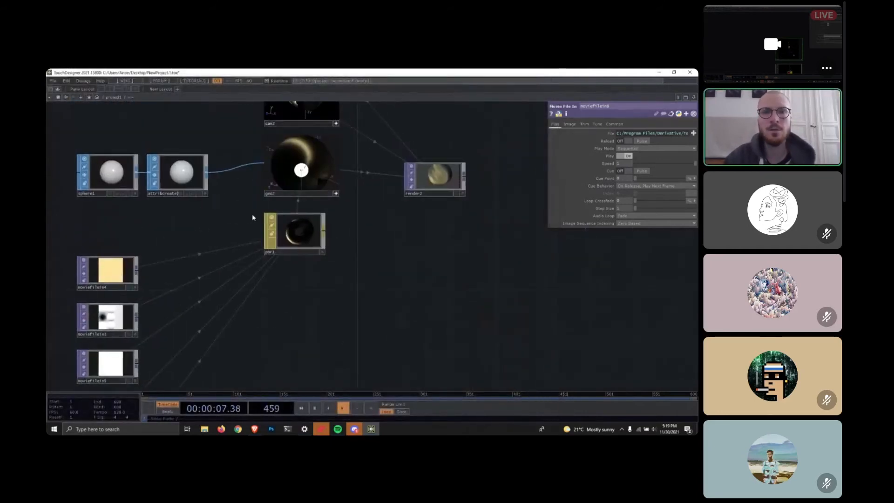
Examine the geo2 sphere's shading up close.
{"action": "scroll", "coordinate": [252, 213], "scroll_direction": "up", "scroll_amount": 2}
{"action": "left_click_drag", "start_coordinate": [249, 104], "coordinate": [198, 226]}
{"action": "scroll", "coordinate": [196, 223], "scroll_direction": "up", "scroll_amount": 5}
{"action": "left_click_drag", "start_coordinate": [244, 366], "coordinate": [196, 267]}
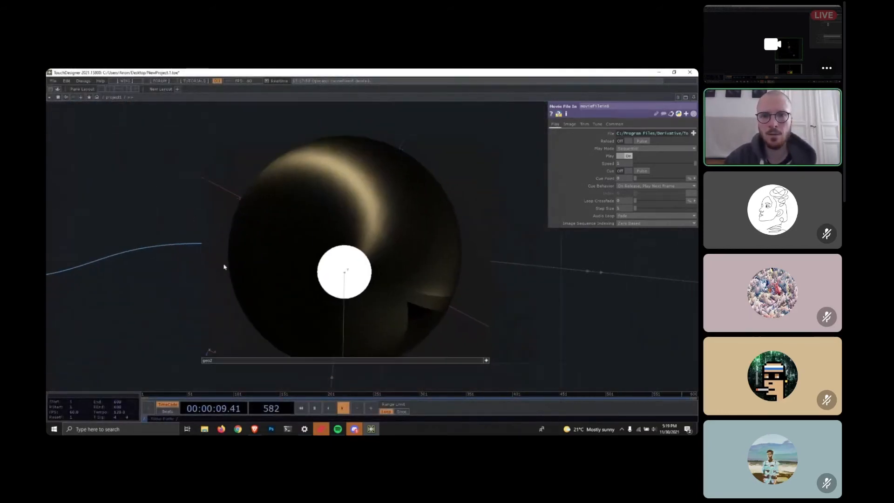
Orbit the geo2 viewer to look at the sphere's gold reflections from another side.
{"action": "left_click_drag", "start_coordinate": [534, 345], "coordinate": [485, 278]}
{"action": "scroll", "coordinate": [485, 278], "scroll_direction": "down", "scroll_amount": 2}
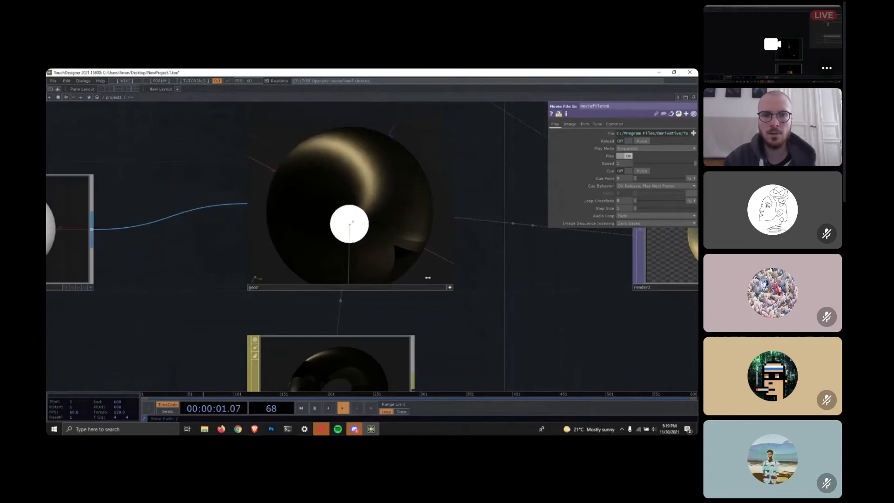
{"action": "left_click", "coordinate": [450, 288]}
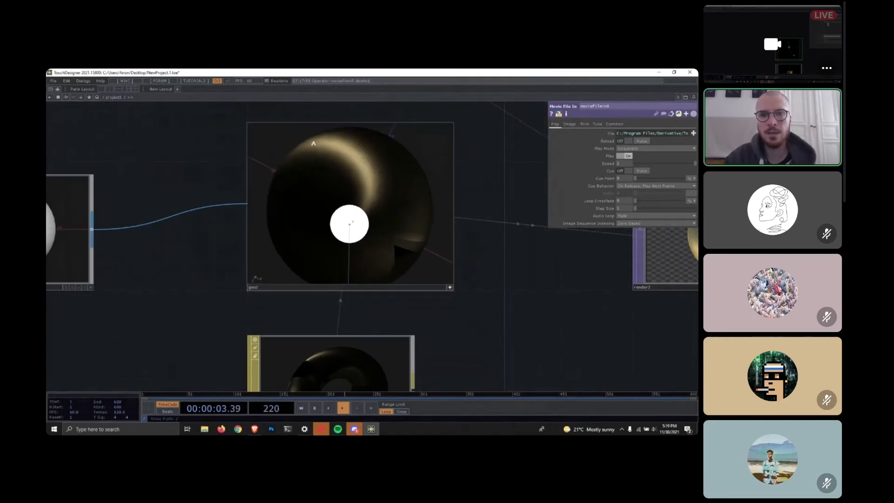
{"action": "left_click_drag", "start_coordinate": [365, 159], "coordinate": [252, 200]}
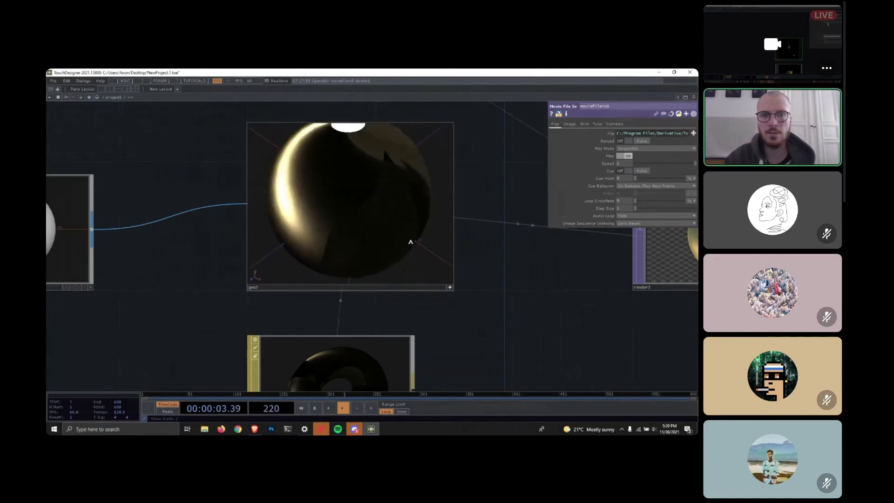
Examine the node network from the sky texture, sphere and camera through to render2.
{"action": "scroll", "coordinate": [409, 241], "scroll_direction": "down", "scroll_amount": 3}
{"action": "scroll", "coordinate": [496, 310], "scroll_direction": "down", "scroll_amount": 4}
{"action": "left_click_drag", "start_coordinate": [617, 315], "coordinate": [407, 320]}
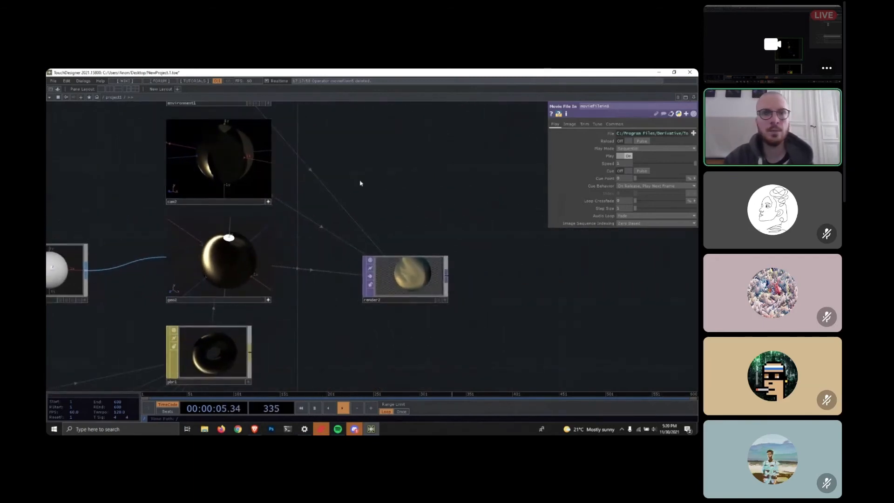
{"action": "left_click_drag", "start_coordinate": [399, 196], "coordinate": [428, 294]}
{"action": "left_click_drag", "start_coordinate": [125, 234], "coordinate": [435, 209]}
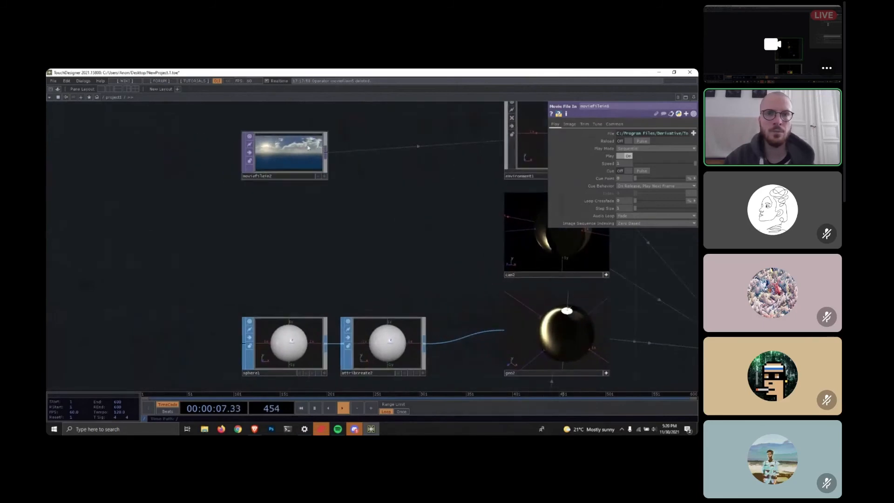
{"action": "left_click_drag", "start_coordinate": [215, 219], "coordinate": [106, 187]}
{"action": "left_click_drag", "start_coordinate": [563, 254], "coordinate": [334, 194]}
{"action": "scroll", "coordinate": [326, 270], "scroll_direction": "up", "scroll_amount": 3}
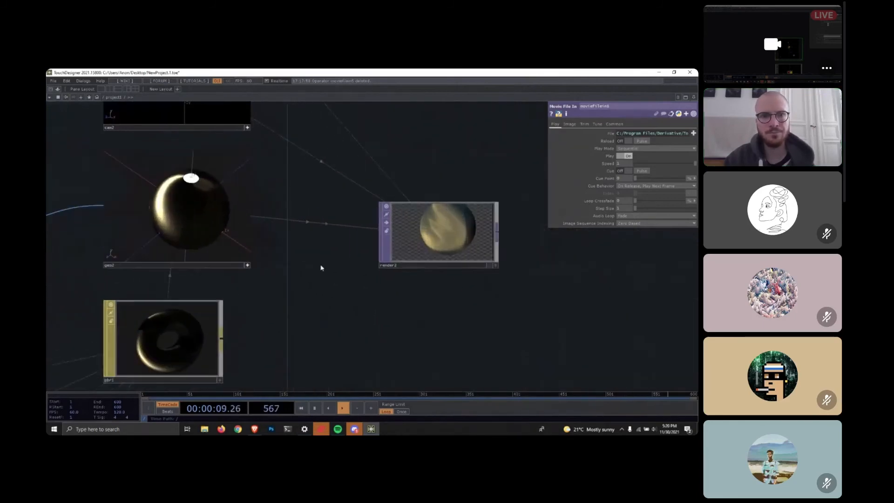
Orbit the cam2 view around the sphere and check the changing reflections in render2.
{"action": "left_click_drag", "start_coordinate": [315, 293], "coordinate": [290, 384]}
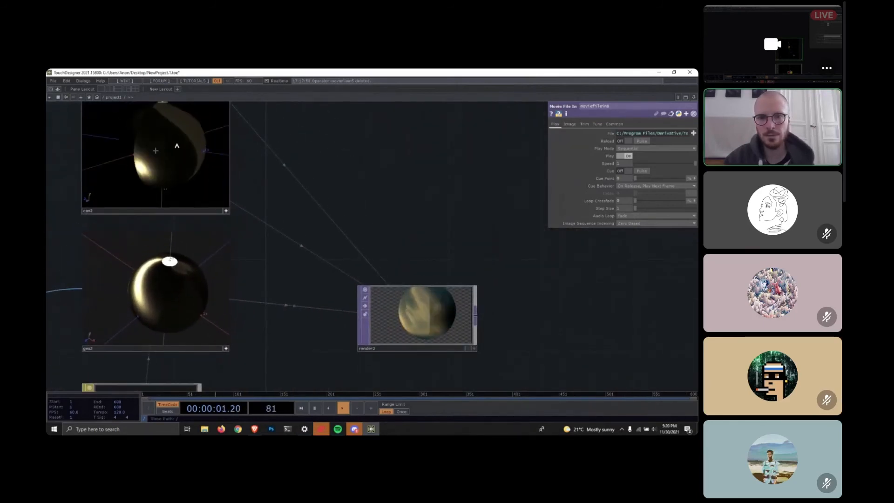
{"action": "mouse_move", "coordinate": [166, 139]}
{"action": "left_mouse_down"}
{"action": "mouse_move", "coordinate": [170, 131]}
{"action": "mouse_move", "coordinate": [159, 138]}
{"action": "left_mouse_up"}
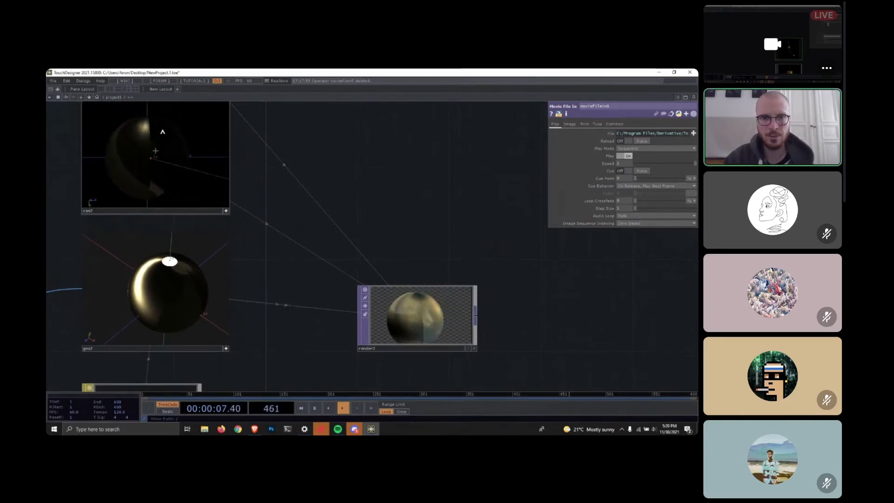
{"action": "scroll", "coordinate": [442, 362], "scroll_direction": "up", "scroll_amount": 5}
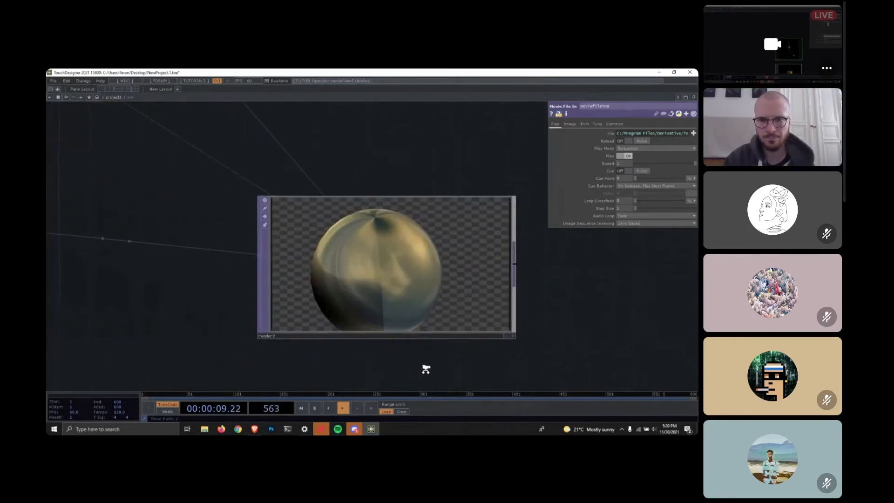
{"action": "scroll", "coordinate": [298, 273], "scroll_direction": "down", "scroll_amount": 4}
{"action": "left_click_drag", "start_coordinate": [301, 321], "coordinate": [479, 323]}
{"action": "scroll", "coordinate": [453, 313], "scroll_direction": "down", "scroll_amount": 2}
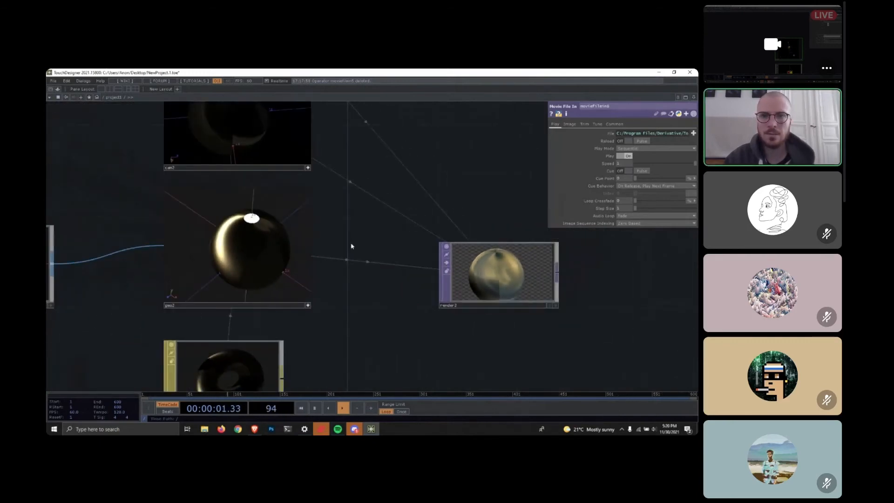
{"action": "left_click_drag", "start_coordinate": [353, 298], "coordinate": [356, 367]}
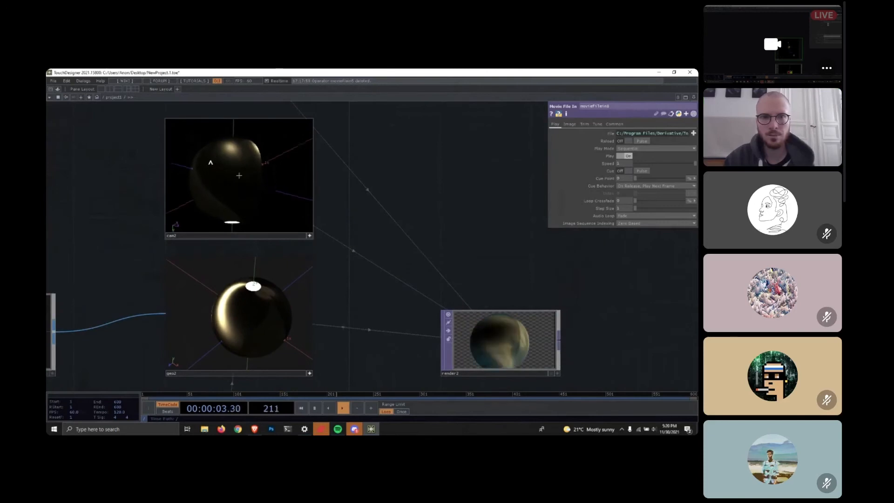
{"action": "left_click_drag", "start_coordinate": [551, 330], "coordinate": [421, 345]}
{"action": "scroll", "coordinate": [427, 313], "scroll_direction": "up", "scroll_amount": 1}
{"action": "scroll", "coordinate": [426, 313], "scroll_direction": "up", "scroll_amount": 2}
{"action": "scroll", "coordinate": [425, 300], "scroll_direction": "down", "scroll_amount": 3}
{"action": "mouse_move", "coordinate": [227, 176]}
{"action": "left_mouse_down"}
{"action": "mouse_move", "coordinate": [242, 170]}
{"action": "mouse_move", "coordinate": [219, 162]}
{"action": "mouse_move", "coordinate": [229, 183]}
{"action": "left_mouse_up"}
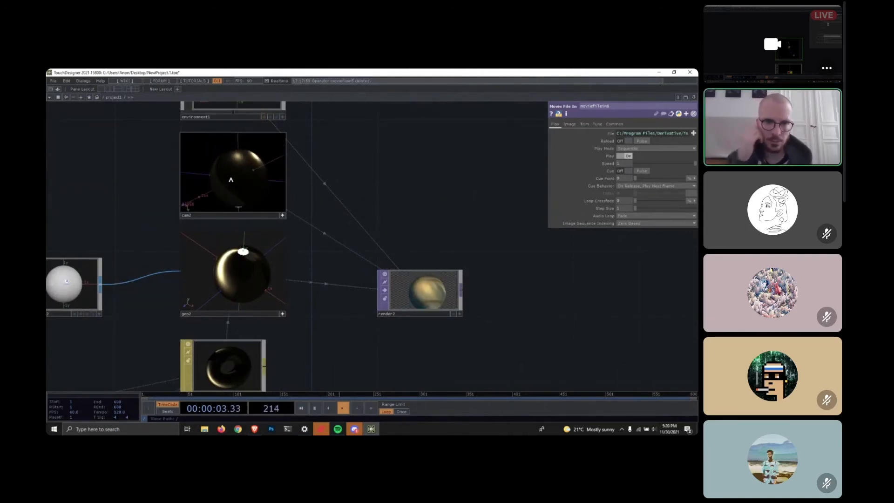
Select the pbr1 material to show its texture map parameters and inspect its preview.
{"action": "mouse_move", "coordinate": [377, 303]}
{"action": "left_mouse_down"}
{"action": "mouse_move", "coordinate": [387, 291]}
{"action": "mouse_move", "coordinate": [367, 297]}
{"action": "left_mouse_up"}
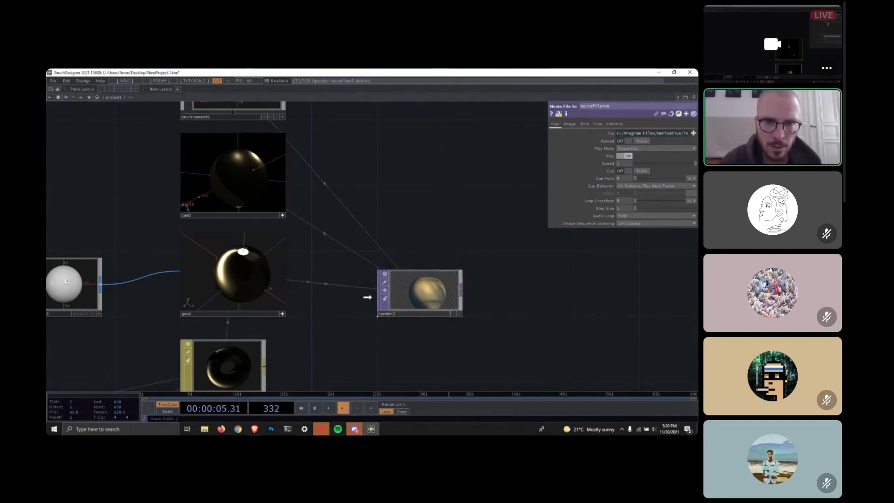
{"action": "left_click_drag", "start_coordinate": [166, 372], "coordinate": [250, 302]}
{"action": "left_click_drag", "start_coordinate": [391, 294], "coordinate": [491, 252]}
{"action": "middle_click_drag", "start_coordinate": [471, 255], "coordinate": [532, 275]}
{"action": "left_click", "coordinate": [427, 268]}
{"action": "middle_click_drag", "start_coordinate": [434, 292], "coordinate": [526, 217]}
{"action": "left_click_drag", "start_coordinate": [545, 305], "coordinate": [442, 332]}
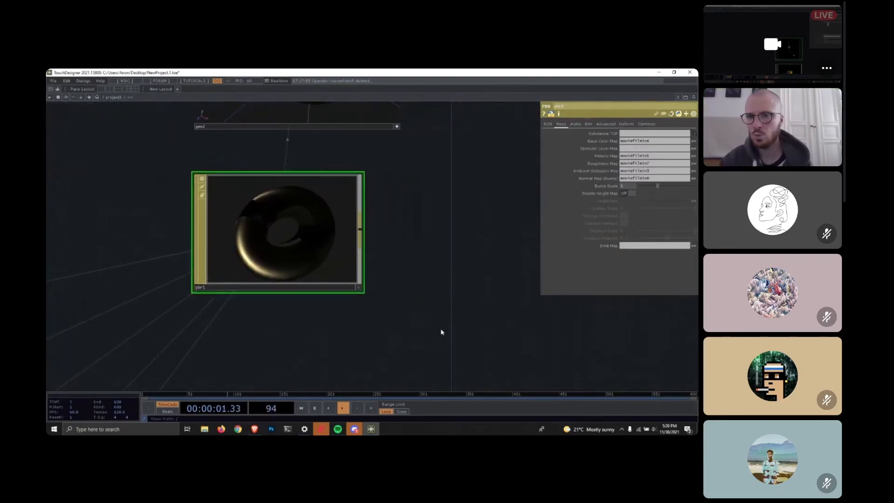
{"action": "scroll", "coordinate": [441, 332], "scroll_direction": "down", "scroll_amount": 3}
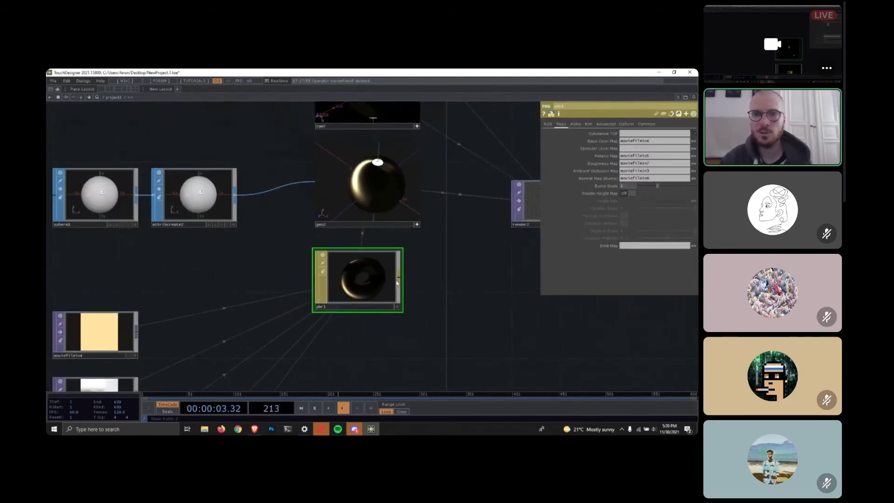
{"action": "scroll", "coordinate": [378, 282], "scroll_direction": "up", "scroll_amount": 4}
{"action": "scroll", "coordinate": [370, 255], "scroll_direction": "down", "scroll_amount": 3}
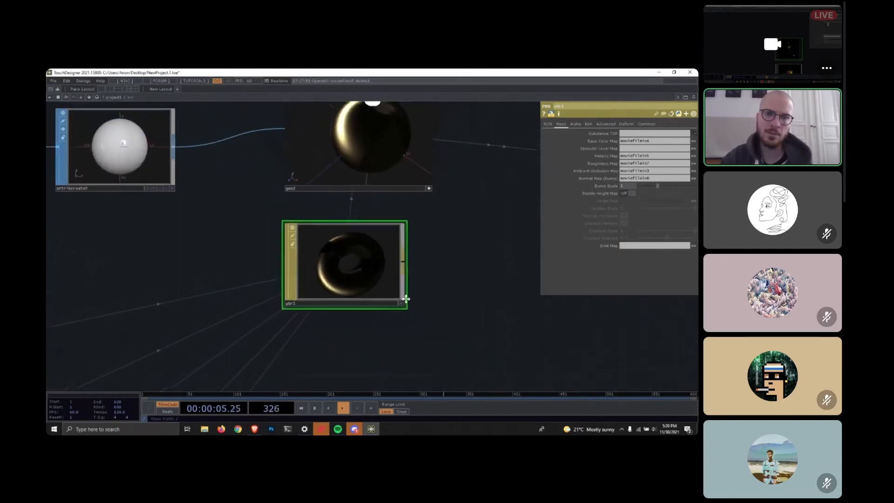
Examine the movie file textures feeding pbr1, zooming in on the ambient occlusion map.
{"action": "left_click_drag", "start_coordinate": [406, 299], "coordinate": [345, 400]}
{"action": "left_click_drag", "start_coordinate": [327, 235], "coordinate": [275, 269]}
{"action": "scroll", "coordinate": [425, 296], "scroll_direction": "down", "scroll_amount": 5}
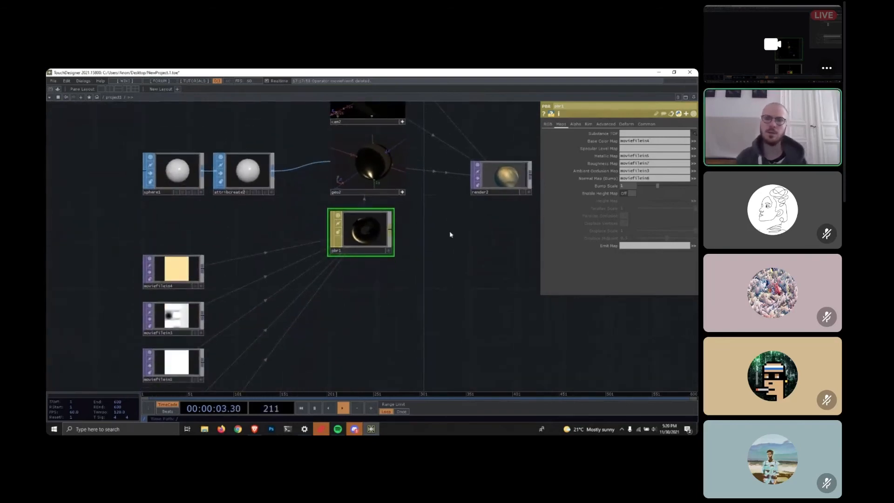
{"action": "scroll", "coordinate": [450, 234], "scroll_direction": "down", "scroll_amount": 1}
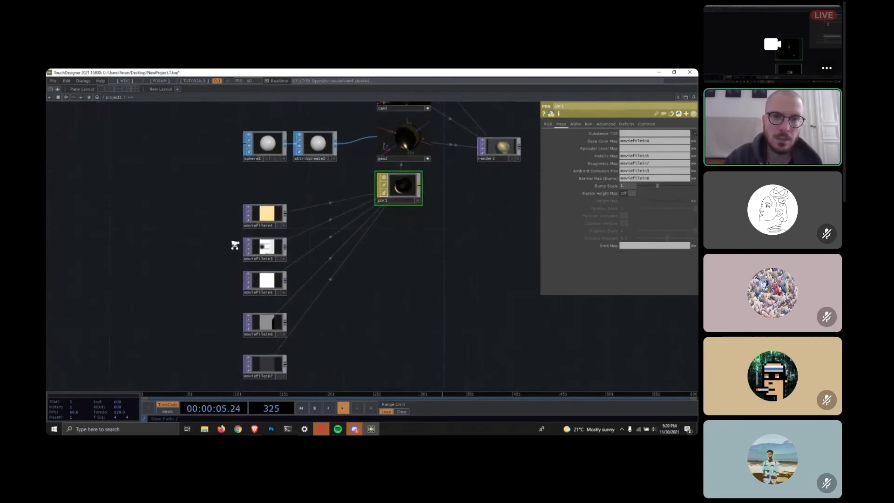
{"action": "scroll", "coordinate": [235, 243], "scroll_direction": "up", "scroll_amount": 3}
{"action": "scroll", "coordinate": [237, 245], "scroll_direction": "up", "scroll_amount": 5}
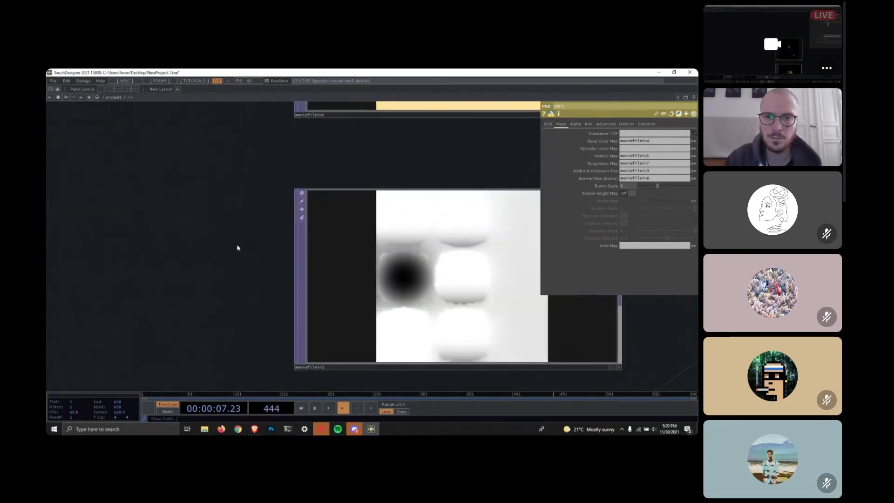
{"action": "scroll", "coordinate": [240, 243], "scroll_direction": "down", "scroll_amount": 4}
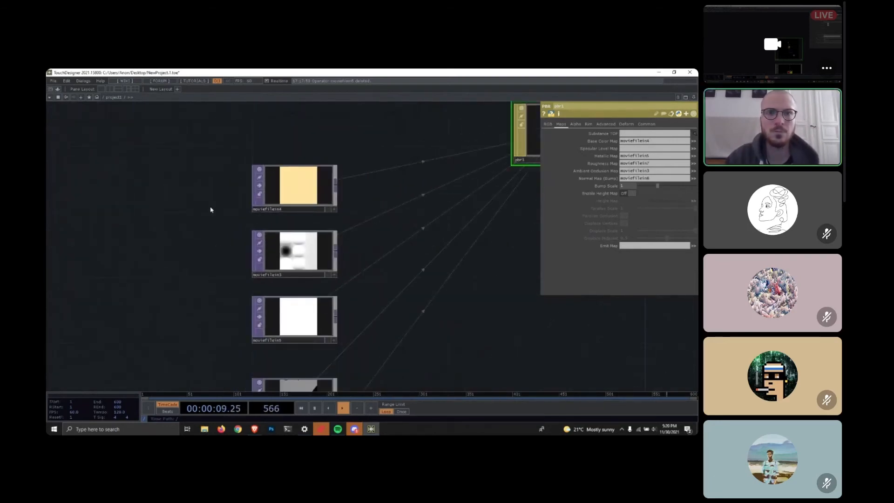
{"action": "key", "text": "Tab"}
{"action": "left_click_drag", "start_coordinate": [361, 142], "coordinate": [328, 147]}
{"action": "key", "text": "Tab"}
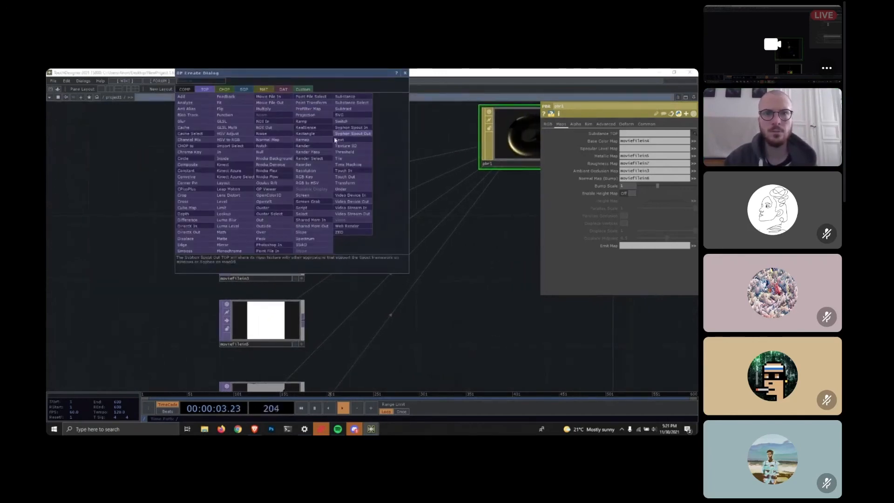
{"action": "key", "text": "Escape"}
Browse the SixShadedTextures and parent Map folders from the base color texture's file chooser, and leave without choosing a file.
{"action": "left_click", "coordinate": [250, 206]}
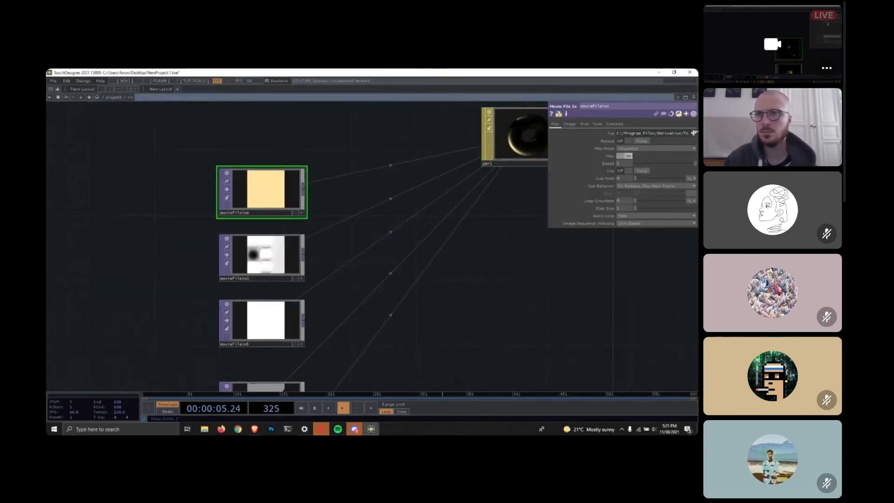
{"action": "scroll", "coordinate": [368, 247], "scroll_direction": "down", "scroll_amount": 2}
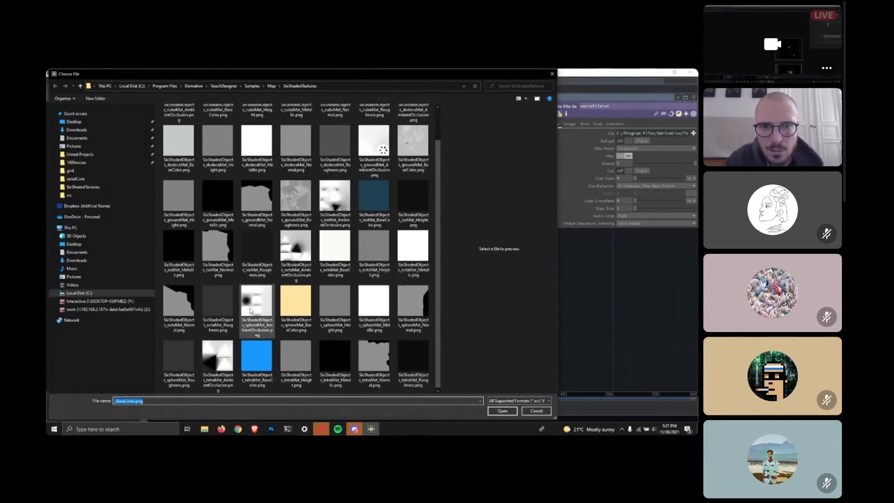
{"action": "scroll", "coordinate": [251, 311], "scroll_direction": "up", "scroll_amount": 1}
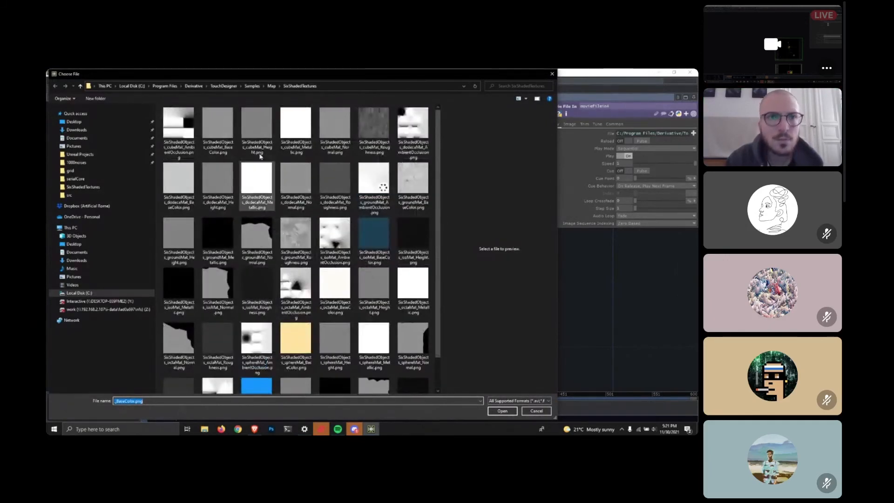
{"action": "left_click", "coordinate": [271, 87]}
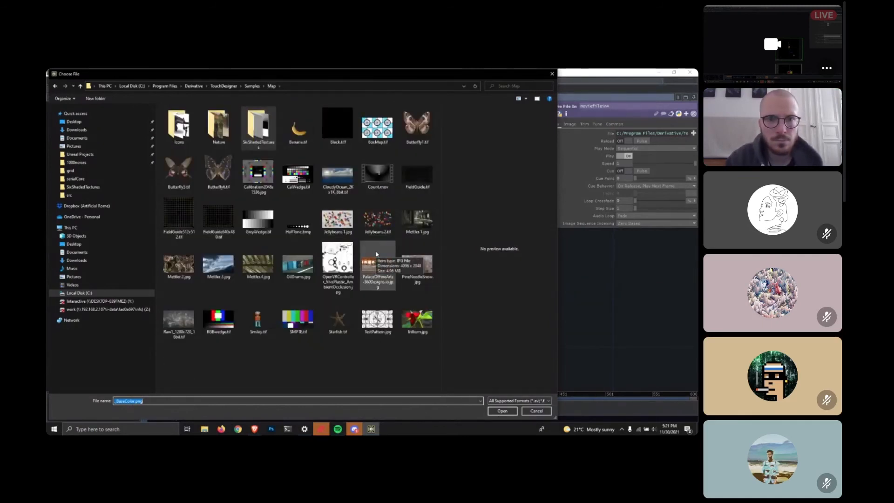
{"action": "left_click", "coordinate": [553, 74]}
Move the sphere node up and away from the Attribute Create node to make room in the network.
{"action": "scroll", "coordinate": [266, 210], "scroll_direction": "down", "scroll_amount": 5}
{"action": "left_click_drag", "start_coordinate": [185, 298], "coordinate": [218, 434]}
{"action": "left_click_drag", "start_coordinate": [295, 280], "coordinate": [235, 234]}
Add a Box SOP below the sphere and connect it to the Attribute Create node in place of the sphere.
{"action": "key", "text": "Tab"}
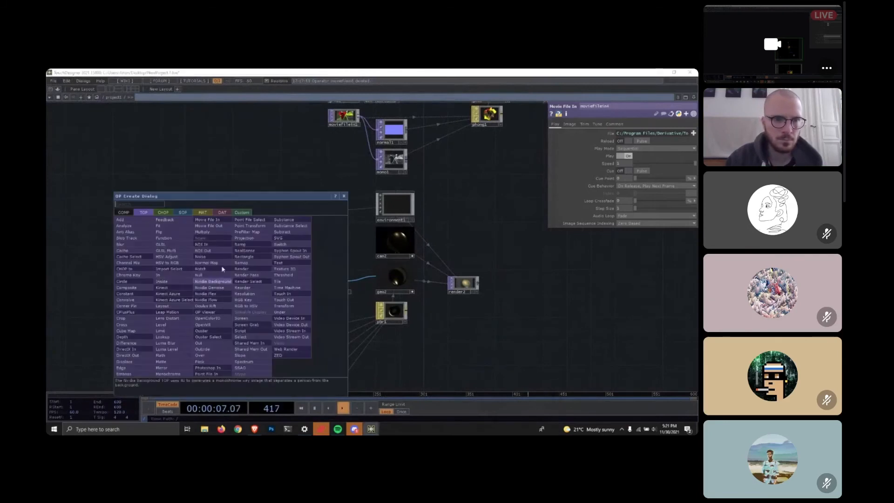
{"action": "left_click", "coordinate": [182, 212]}
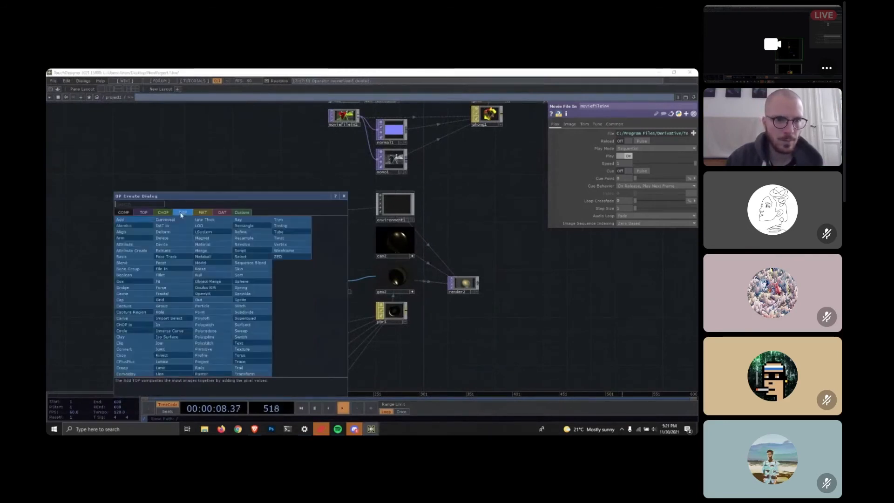
{"action": "left_click", "coordinate": [121, 282]}
{"action": "left_click", "coordinate": [253, 284]}
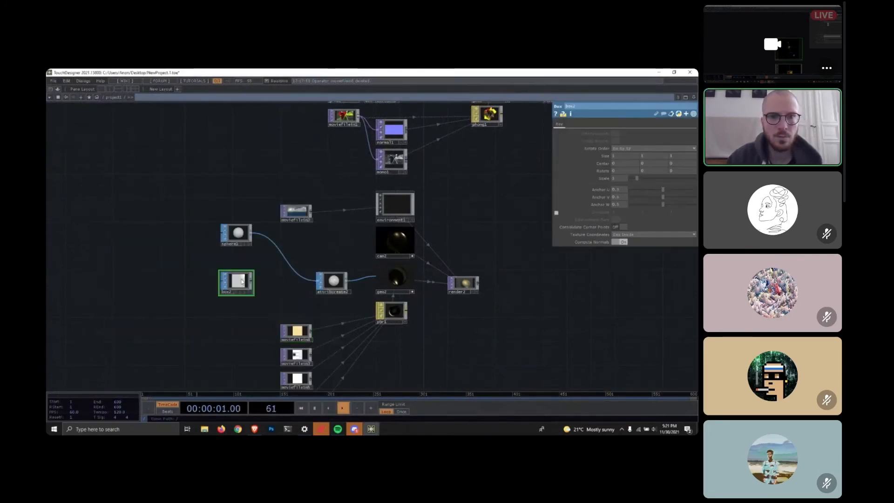
{"action": "left_click", "coordinate": [318, 285]}
Inspect how the gold material maps onto the box in geo2 and render2.
{"action": "scroll", "coordinate": [442, 298], "scroll_direction": "up", "scroll_amount": 10}
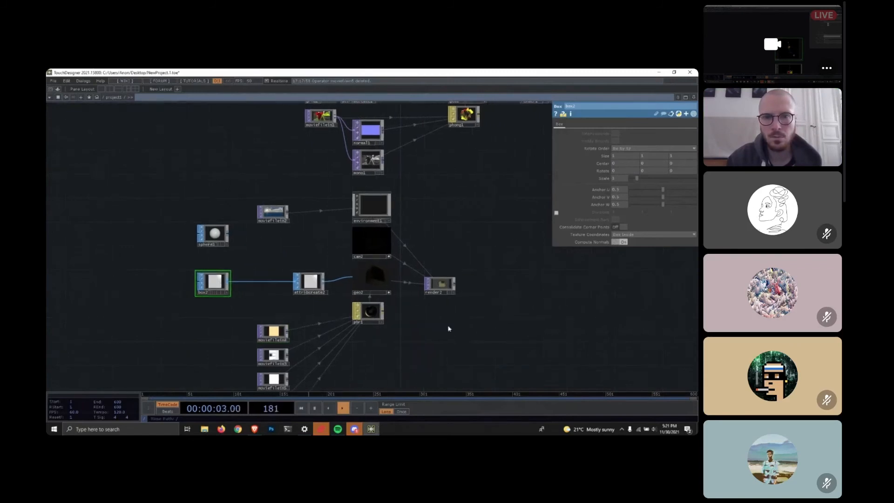
{"action": "scroll", "coordinate": [260, 357], "scroll_direction": "down", "scroll_amount": 10}
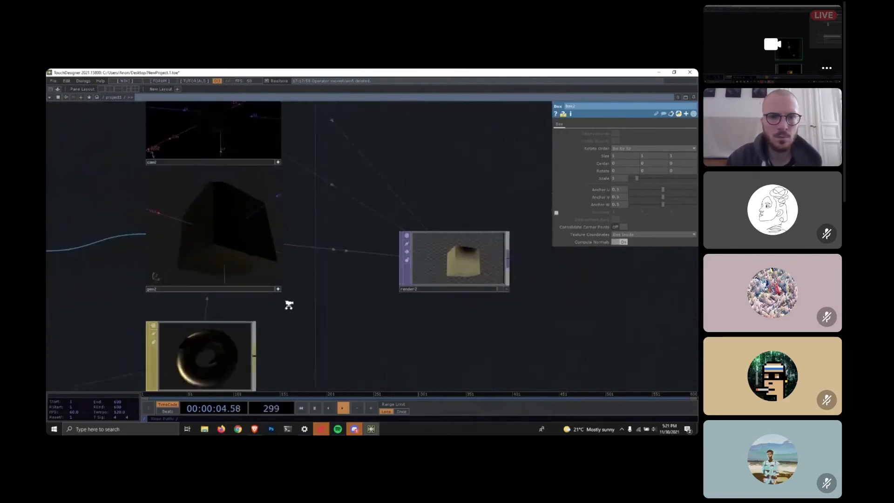
{"action": "left_click_drag", "start_coordinate": [266, 266], "coordinate": [281, 251]}
{"action": "scroll", "coordinate": [327, 278], "scroll_direction": "down", "scroll_amount": 5}
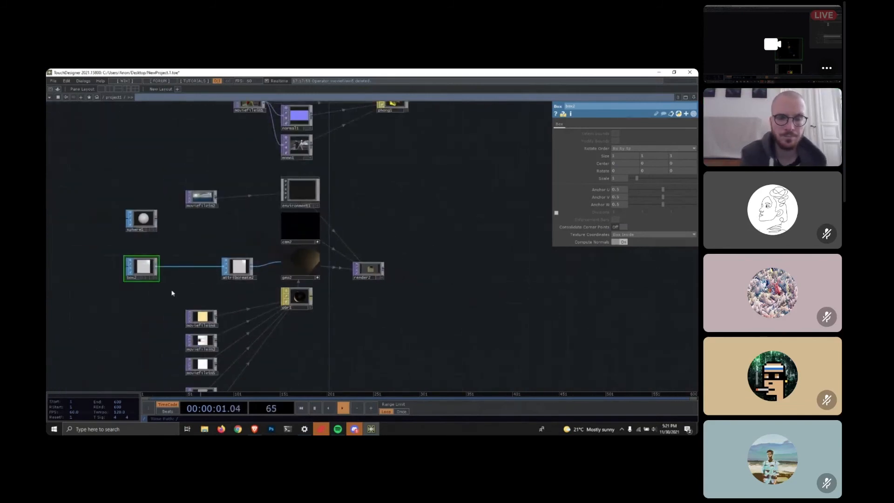
Undo the box's connection and creation, and look over the restored sphere setup.
{"action": "key", "text": "ctrl+z"}
{"action": "key", "text": "ctrl+z"}
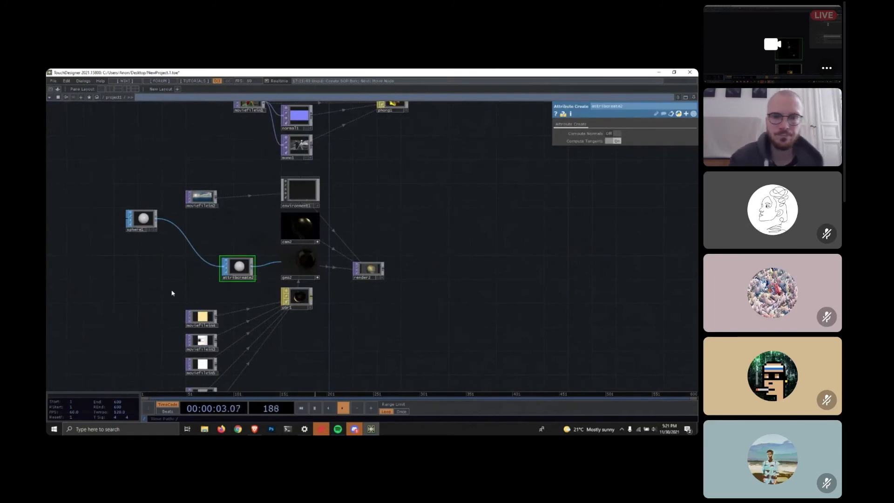
{"action": "scroll", "coordinate": [174, 300], "scroll_direction": "up", "scroll_amount": 4}
{"action": "scroll", "coordinate": [485, 280], "scroll_direction": "up", "scroll_amount": 10}
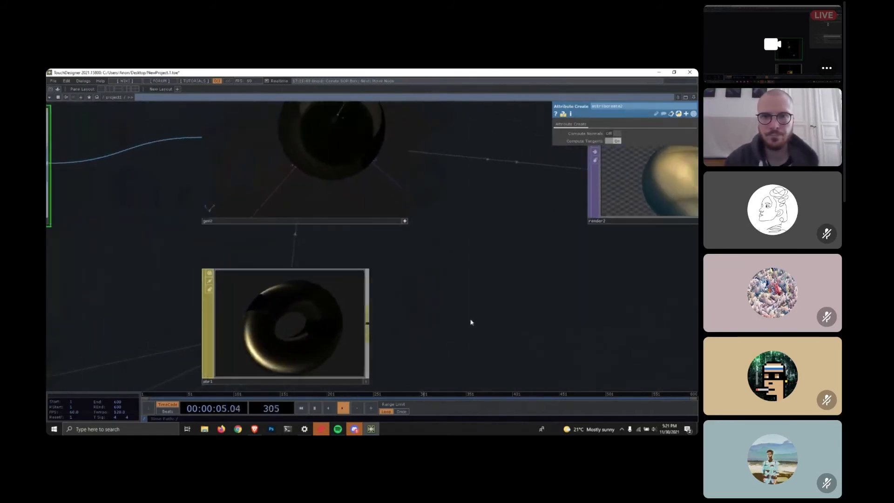
{"action": "scroll", "coordinate": [471, 322], "scroll_direction": "down", "scroll_amount": 3}
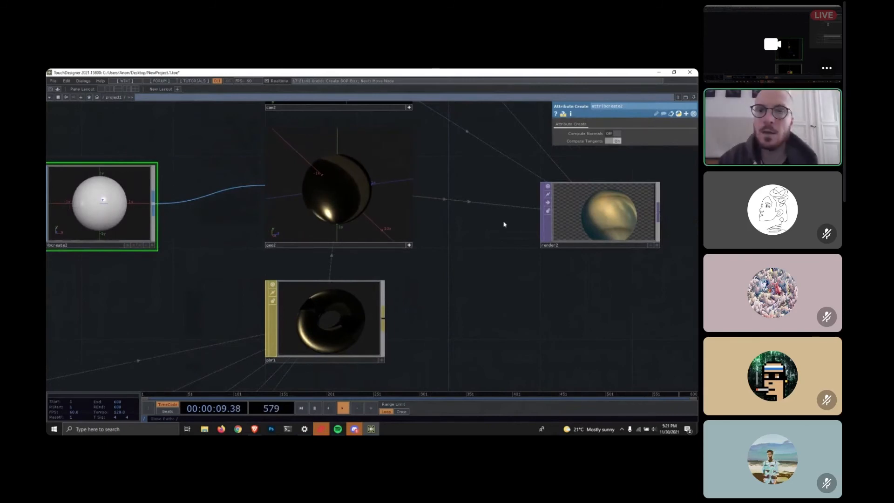
{"action": "scroll", "coordinate": [627, 229], "scroll_direction": "down", "scroll_amount": 3}
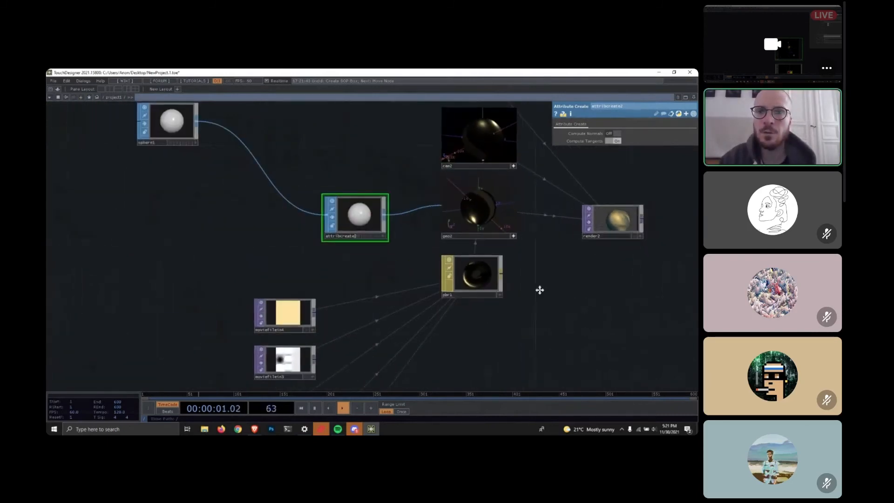
{"action": "left_click_drag", "start_coordinate": [539, 290], "coordinate": [494, 325]}
{"action": "left_click_drag", "start_coordinate": [432, 172], "coordinate": [461, 196]}
{"action": "left_click_drag", "start_coordinate": [533, 337], "coordinate": [510, 315]}
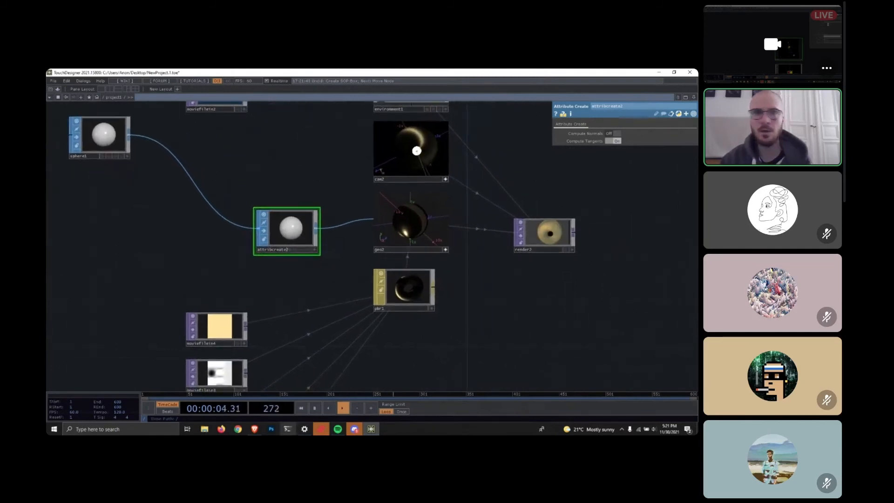
Switch to the Brave browser and search the web for "environment map lighting" in a new tab.
{"action": "left_click", "coordinate": [255, 429]}
{"action": "left_click", "coordinate": [620, 74]}
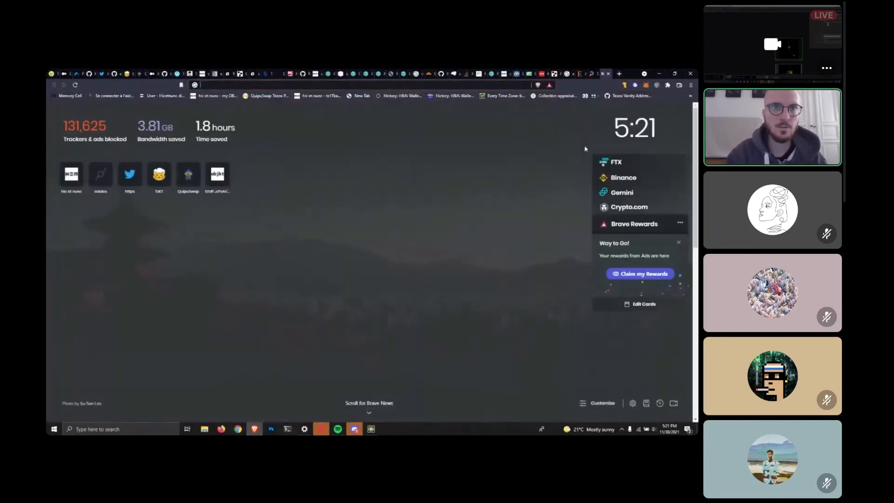
{"action": "type", "text": "enviro"}
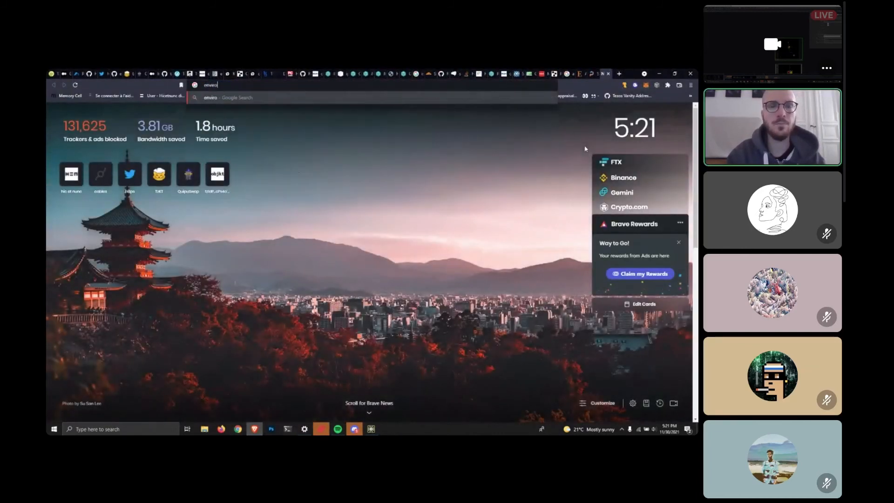
{"action": "type", "text": "nment map light"}
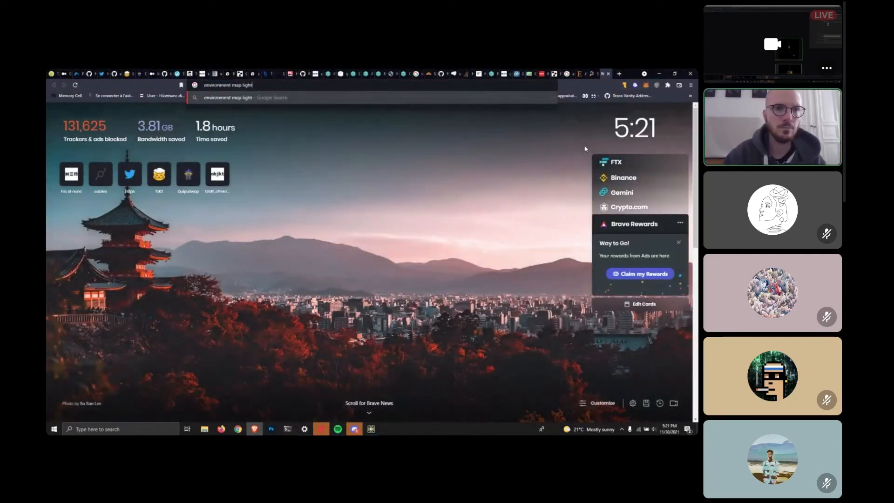
{"action": "type", "text": "ing"}
{"action": "key", "text": "Return"}
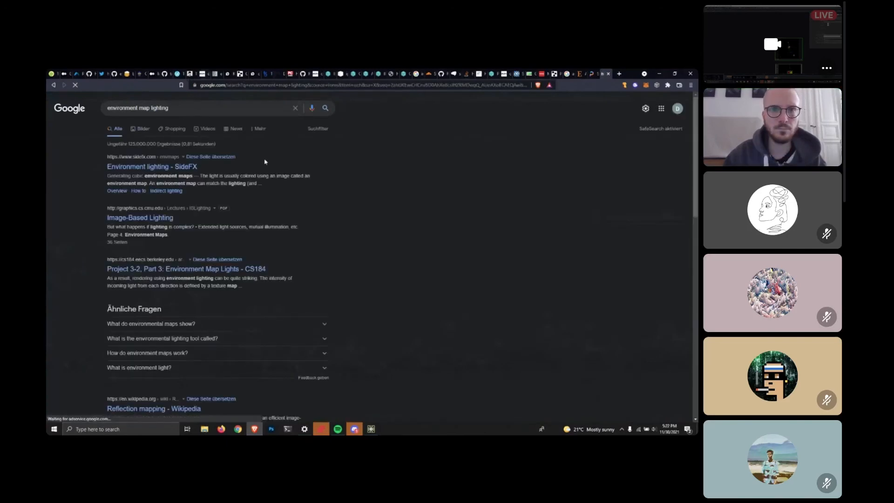
Browse the environment map lighting images, examine the CS184 metallic rabbit render enlarged in its own tab, and close that tab.
{"action": "scroll", "coordinate": [371, 159], "scroll_direction": "down", "scroll_amount": 3}
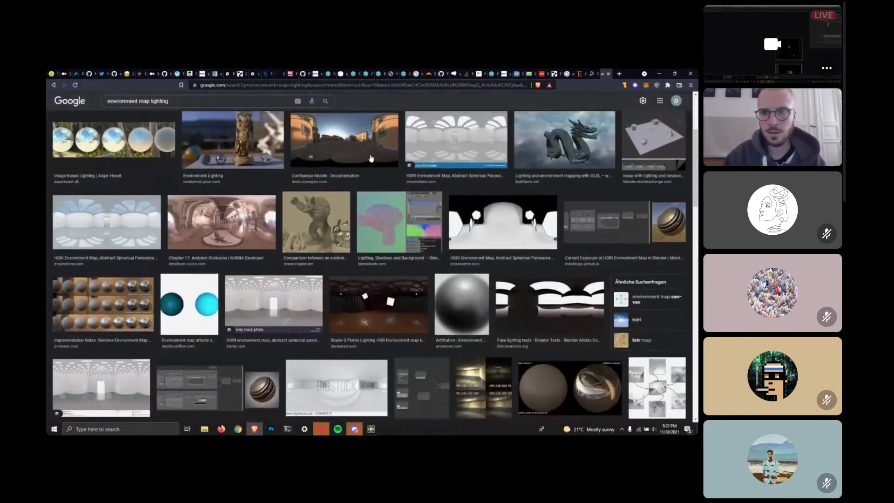
{"action": "scroll", "coordinate": [369, 205], "scroll_direction": "down", "scroll_amount": 3}
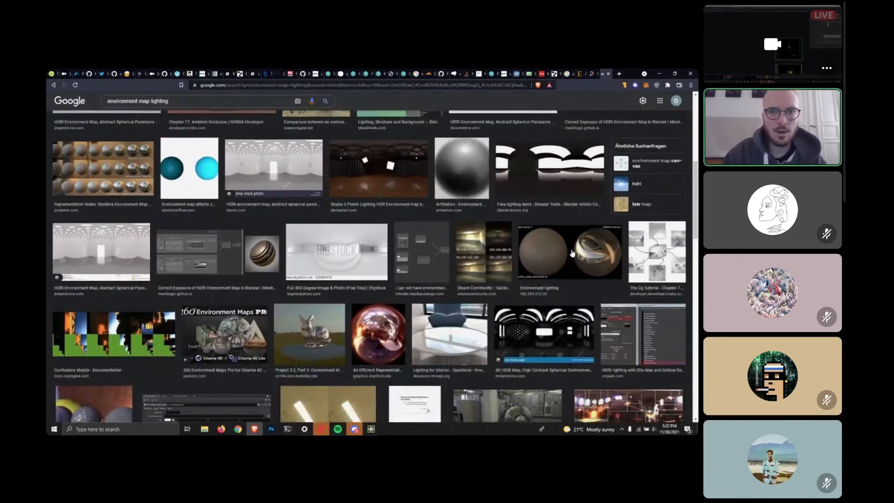
{"action": "scroll", "coordinate": [572, 253], "scroll_direction": "down", "scroll_amount": 2}
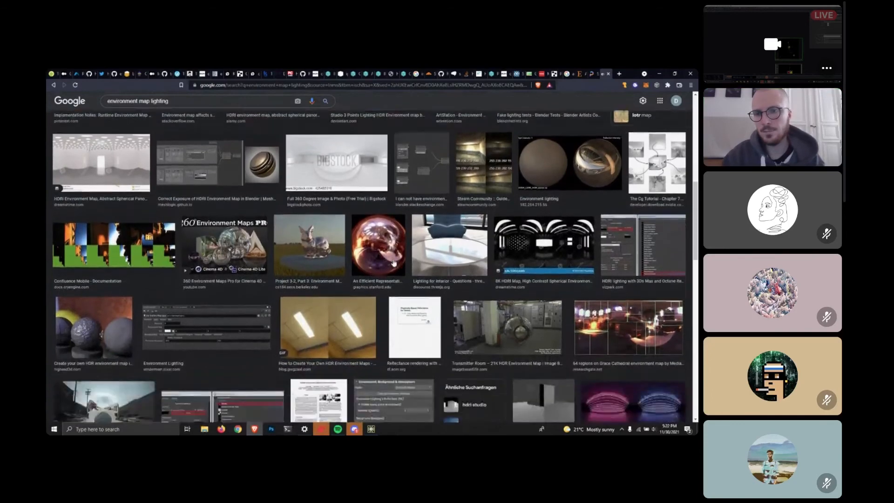
{"action": "left_click", "coordinate": [320, 236]}
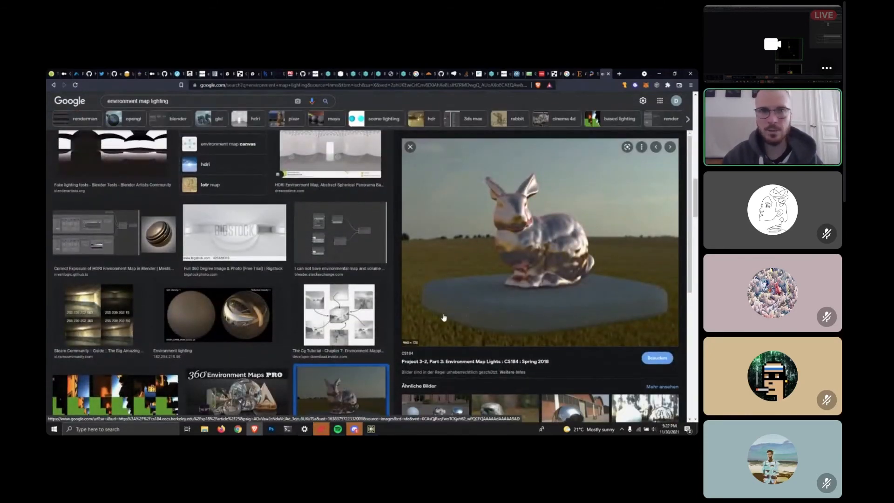
{"action": "left_click", "coordinate": [481, 259]}
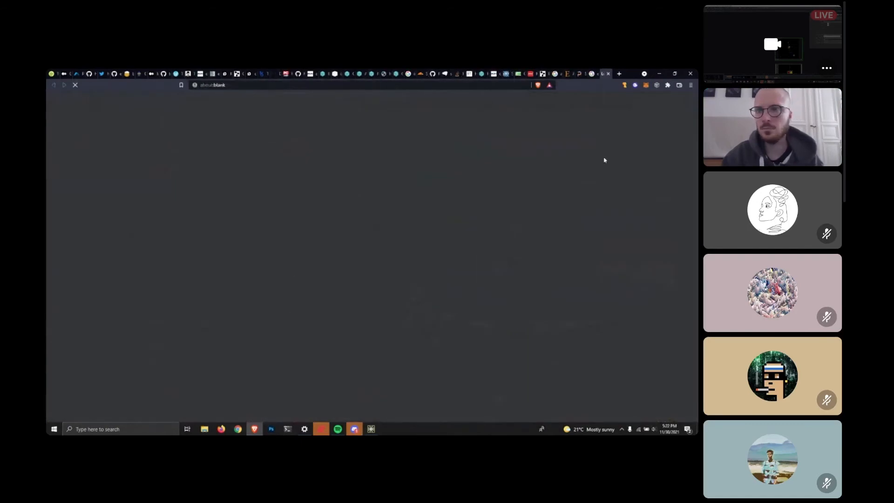
{"action": "left_click", "coordinate": [609, 74]}
{"action": "right_click", "coordinate": [525, 213]}
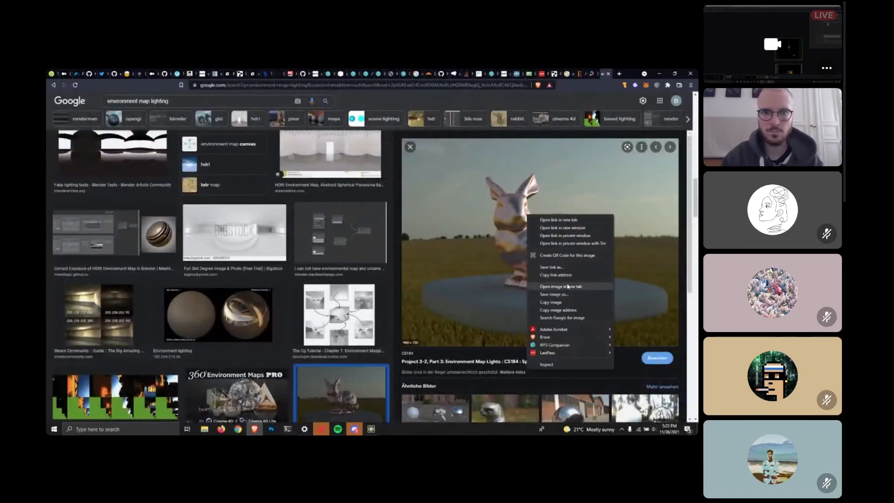
{"action": "left_click", "coordinate": [559, 287]}
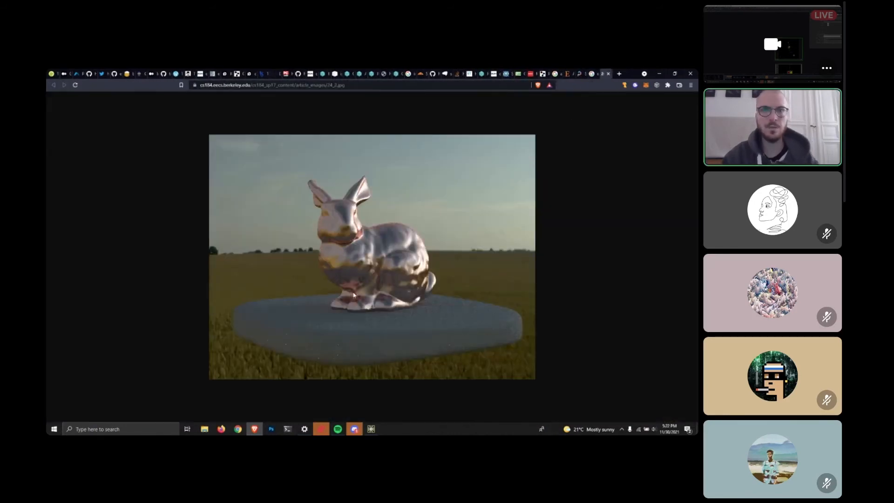
{"action": "scroll", "coordinate": [354, 295], "scroll_direction": "up", "scroll_amount": 2, "text": "ctrl"}
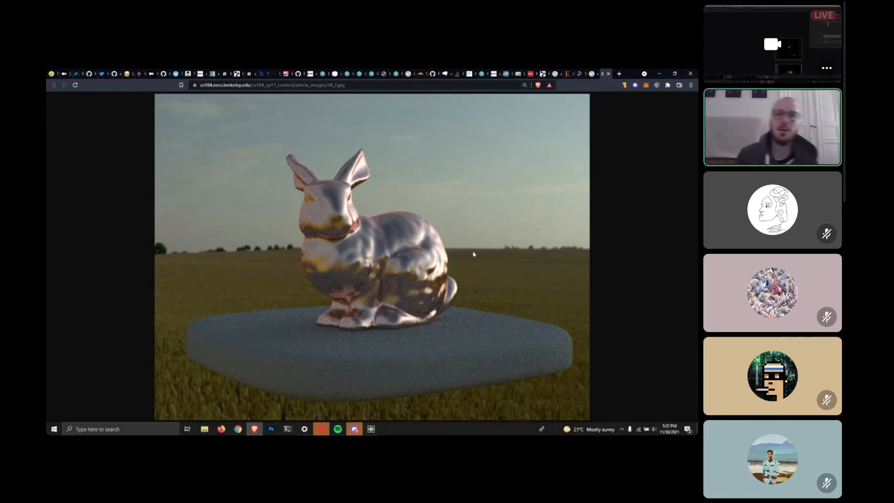
{"action": "left_click", "coordinate": [609, 75]}
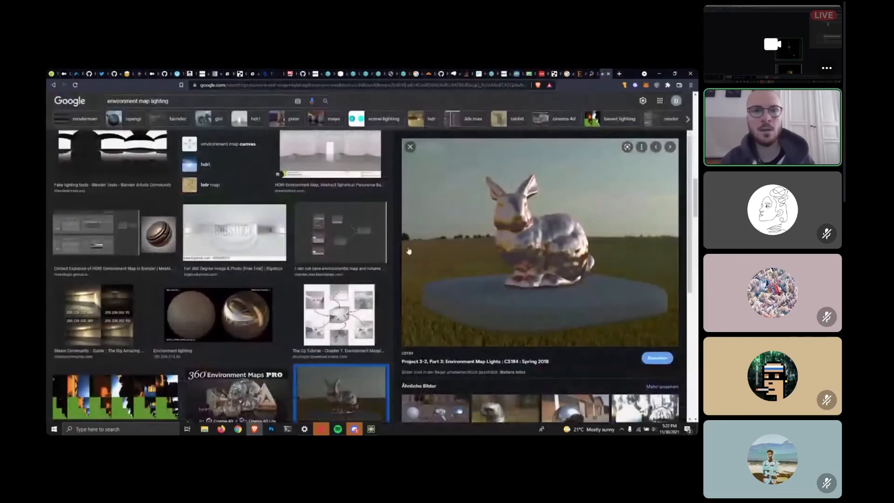
Close the rabbit image preview and browse further down the image results for more environment map lighting examples.
{"action": "left_click", "coordinate": [410, 146]}
{"action": "scroll", "coordinate": [439, 217], "scroll_direction": "down", "scroll_amount": 5}
{"action": "scroll", "coordinate": [439, 216], "scroll_direction": "down", "scroll_amount": 4}
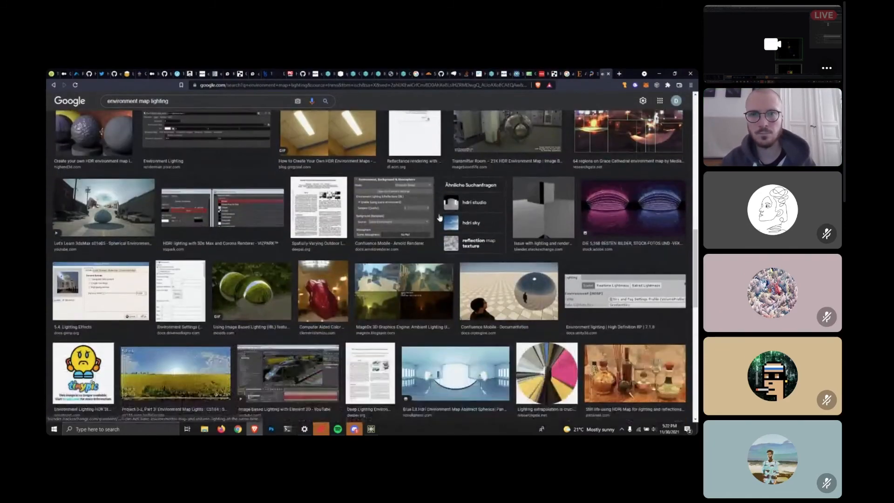
{"action": "scroll", "coordinate": [440, 217], "scroll_direction": "down", "scroll_amount": 4}
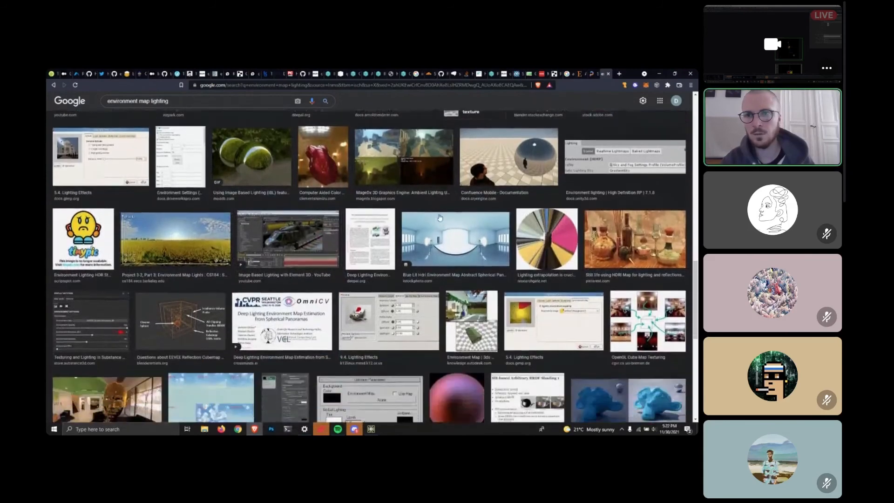
{"action": "scroll", "coordinate": [432, 234], "scroll_direction": "down", "scroll_amount": 2}
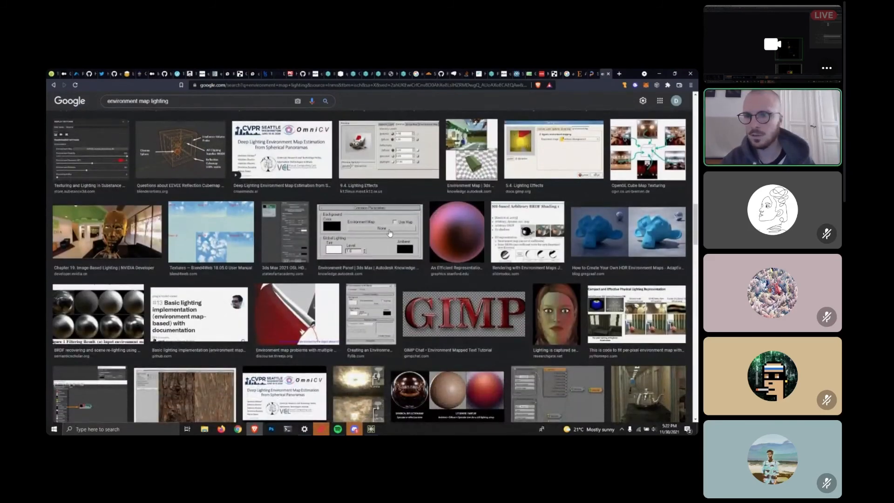
{"action": "scroll", "coordinate": [390, 233], "scroll_direction": "down", "scroll_amount": 2}
{"action": "scroll", "coordinate": [390, 233], "scroll_direction": "up", "scroll_amount": 1}
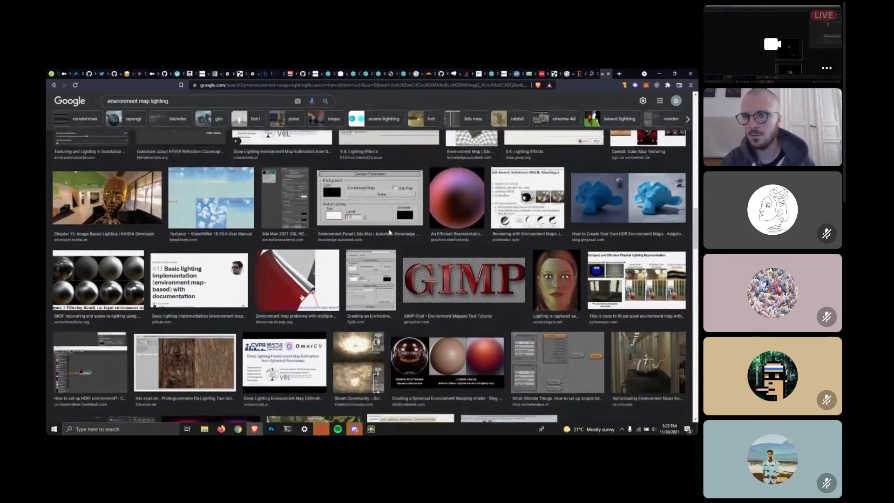
{"action": "scroll", "coordinate": [389, 233], "scroll_direction": "down", "scroll_amount": 2}
{"action": "scroll", "coordinate": [390, 233], "scroll_direction": "down", "scroll_amount": 2}
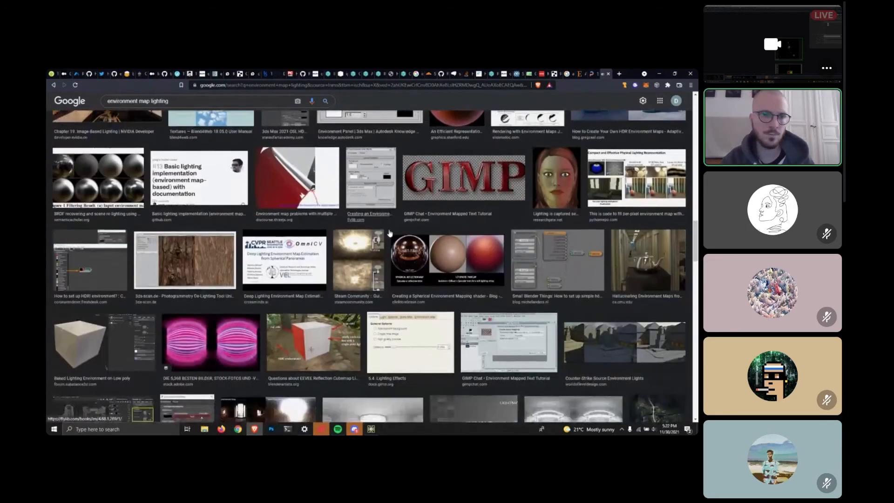
{"action": "scroll", "coordinate": [390, 232], "scroll_direction": "down", "scroll_amount": 2}
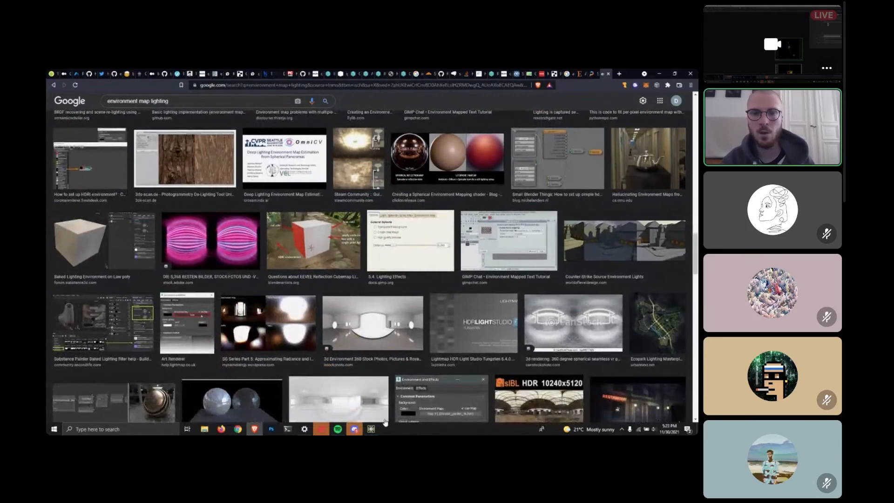
Switch back to TouchDesigner, check the residency artists voice channel in Discord, and return to the network.
{"action": "left_click", "coordinate": [371, 429]}
{"action": "scroll", "coordinate": [574, 310], "scroll_direction": "down", "scroll_amount": 4}
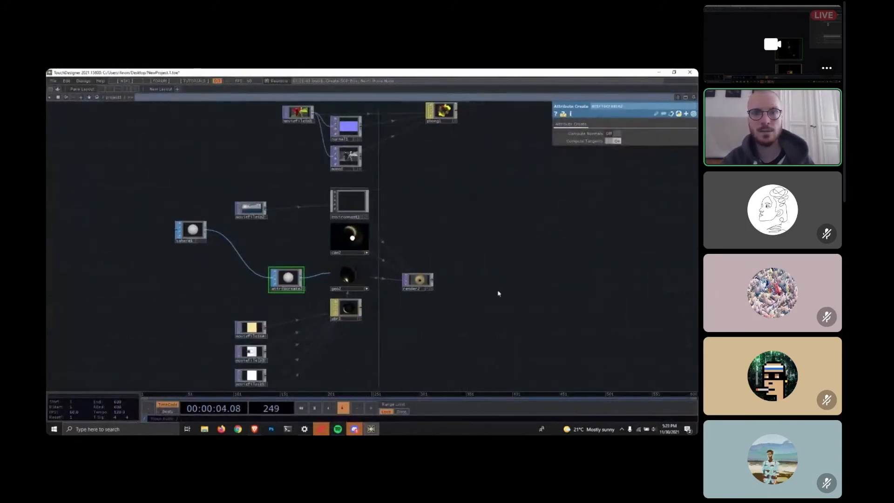
{"action": "key", "text": "Tab"}
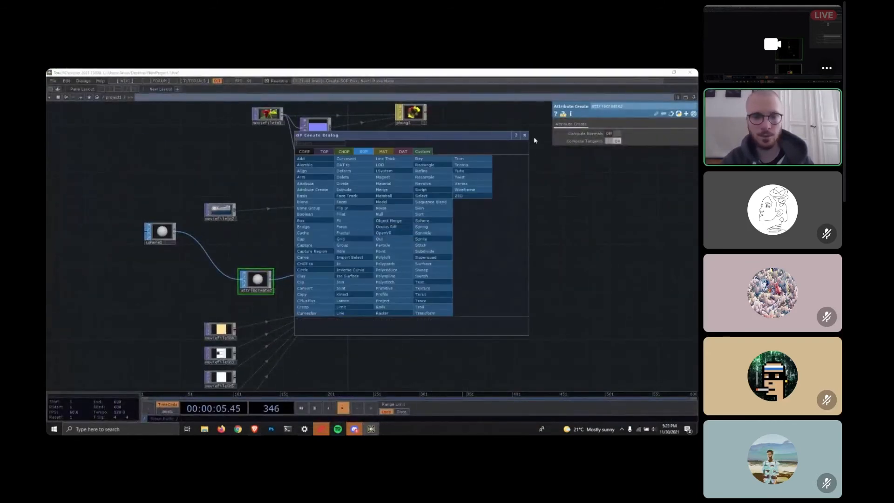
{"action": "key", "text": "Escape"}
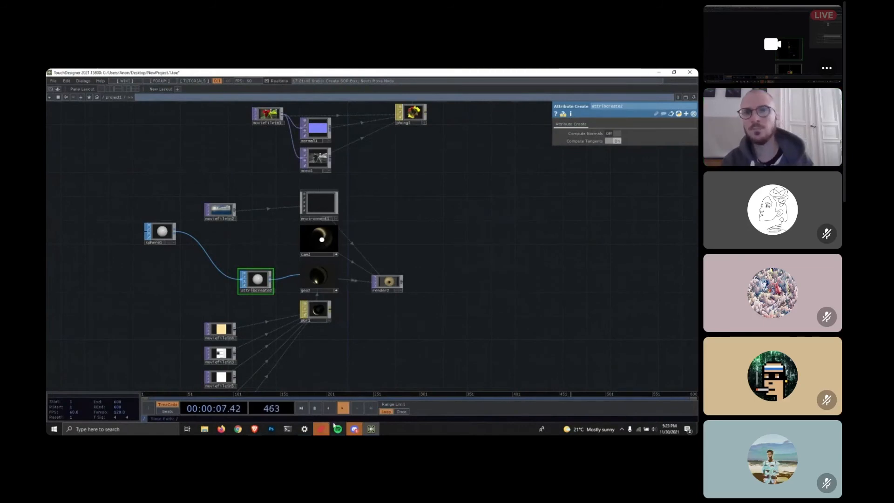
{"action": "left_click", "coordinate": [354, 429]}
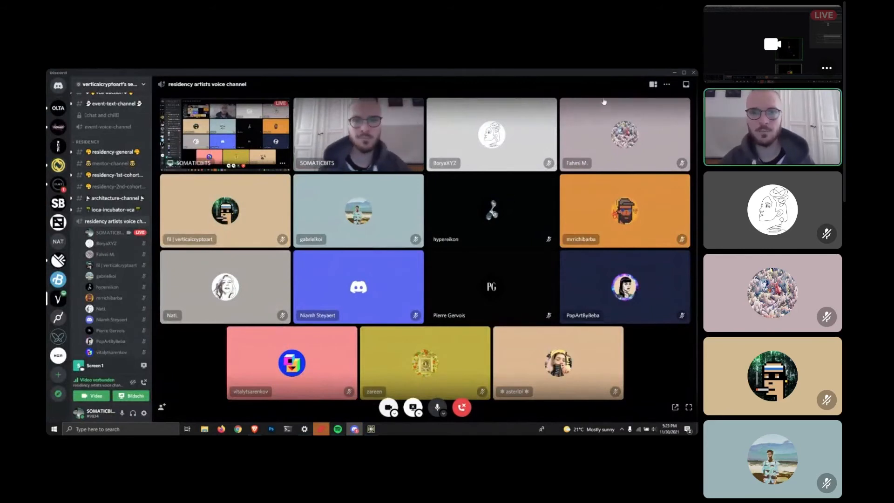
{"action": "left_click", "coordinate": [673, 74]}
{"action": "scroll", "coordinate": [382, 326], "scroll_direction": "down", "scroll_amount": 1}
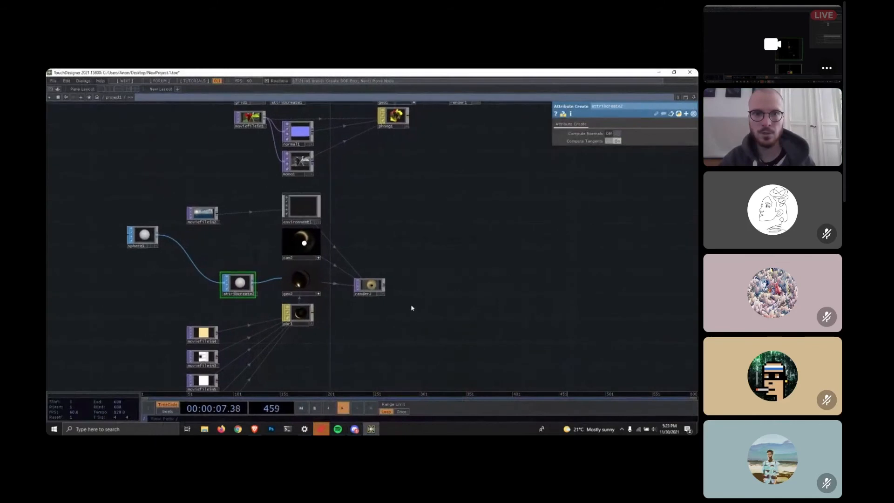
Look through the available MAT operators and close the list without creating one.
{"action": "scroll", "coordinate": [407, 275], "scroll_direction": "down", "scroll_amount": 3}
{"action": "left_click_drag", "start_coordinate": [399, 322], "coordinate": [419, 301]}
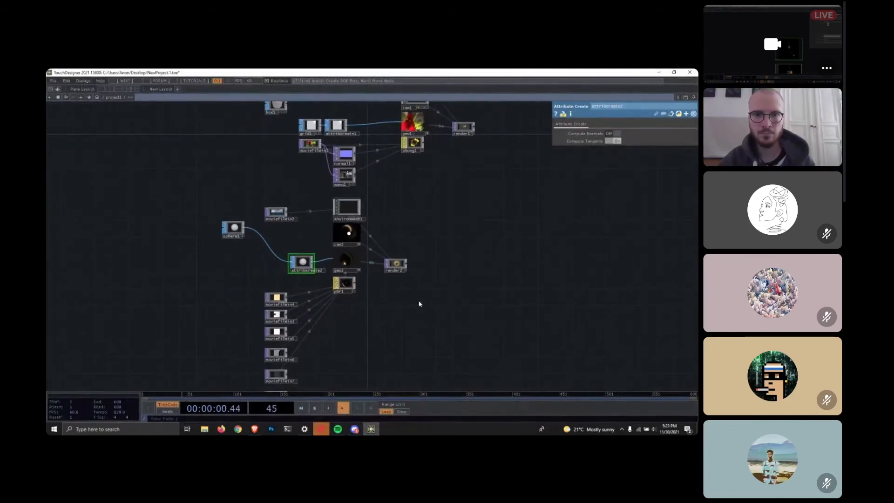
{"action": "key", "text": "Tab"}
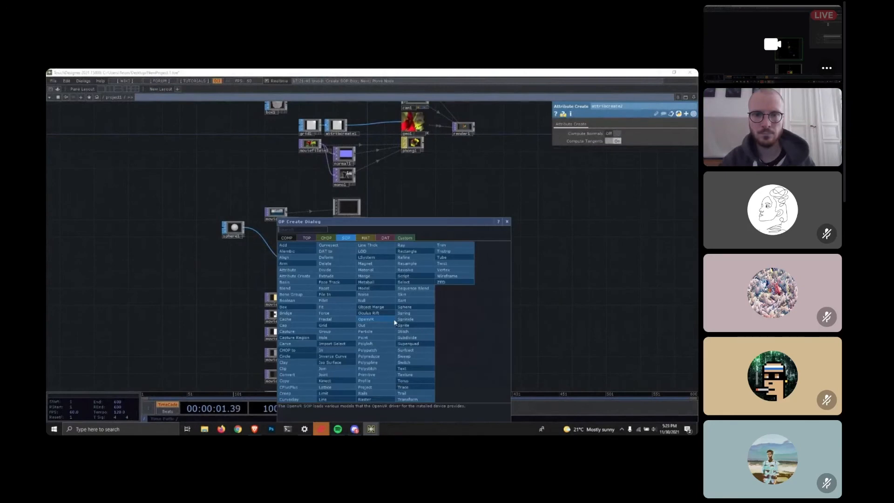
{"action": "left_click", "coordinate": [367, 239]}
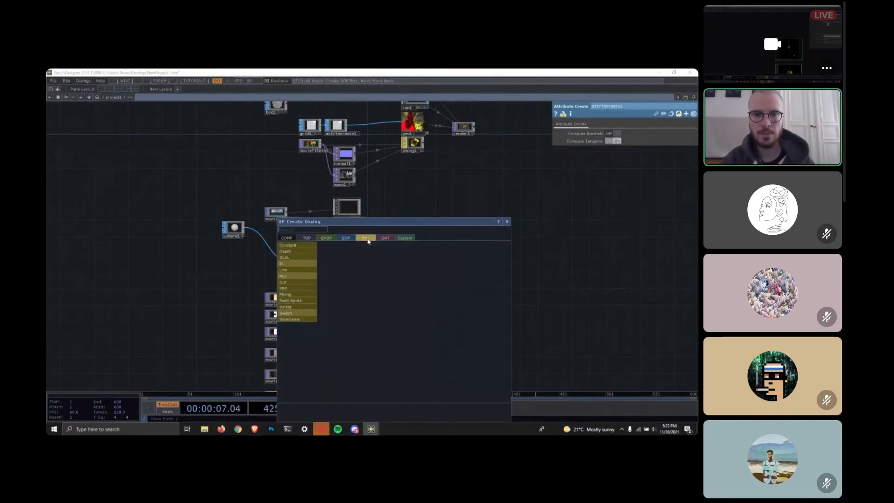
{"action": "left_click", "coordinate": [506, 223]}
Examine the PBR sphere network and the Phong material network with its movie file, normal map and render nodes.
{"action": "left_click_drag", "start_coordinate": [422, 298], "coordinate": [425, 277]}
{"action": "left_click_drag", "start_coordinate": [479, 225], "coordinate": [475, 195]}
{"action": "left_click_drag", "start_coordinate": [457, 285], "coordinate": [458, 305]}
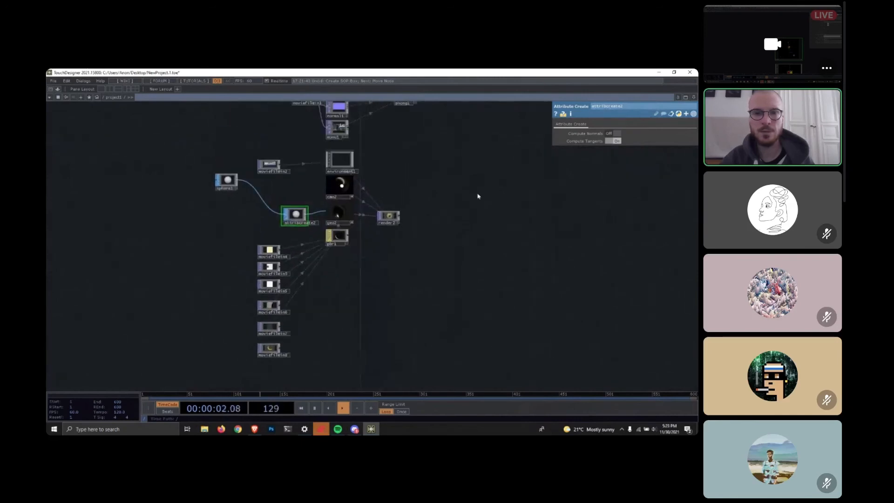
{"action": "left_click_drag", "start_coordinate": [297, 130], "coordinate": [302, 256]}
{"action": "scroll", "coordinate": [301, 255], "scroll_direction": "up", "scroll_amount": 6}
{"action": "left_click_drag", "start_coordinate": [598, 218], "coordinate": [426, 316]}
{"action": "left_click_drag", "start_coordinate": [511, 278], "coordinate": [483, 287]}
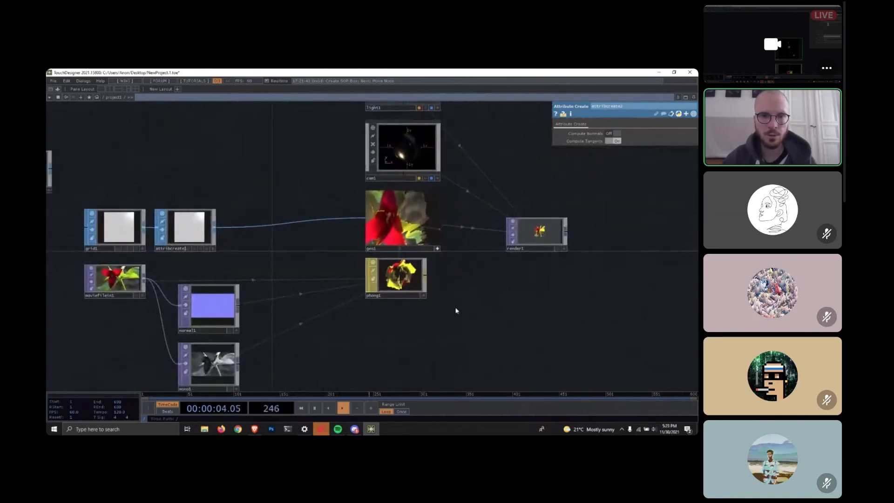
{"action": "left_click_drag", "start_coordinate": [648, 299], "coordinate": [338, 335]}
{"action": "scroll", "coordinate": [469, 254], "scroll_direction": "down", "scroll_amount": 5}
Duplicate the PBR setup's sphere, Attribute Create, camera, geometry and render nodes, and place the copies in the empty space beside it.
{"action": "left_click_drag", "start_coordinate": [405, 350], "coordinate": [490, 243]}
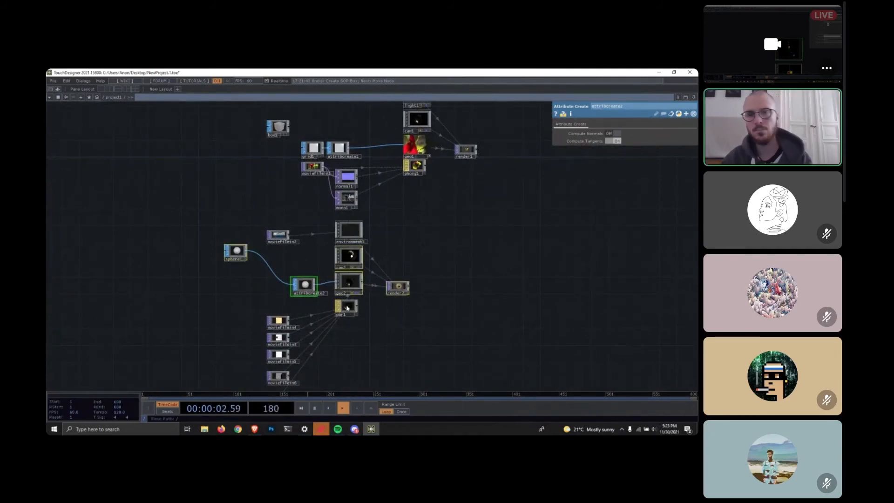
{"action": "key", "text": "ctrl+v"}
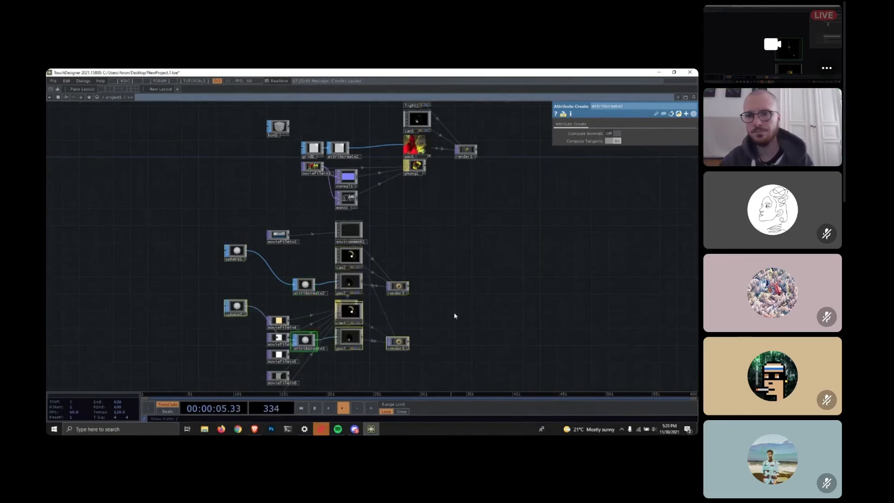
{"action": "left_click_drag", "start_coordinate": [398, 343], "coordinate": [531, 266]}
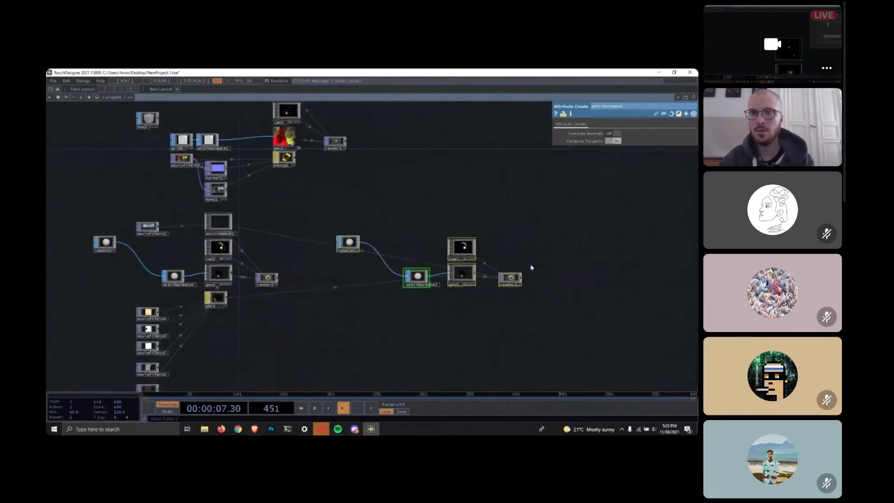
Check the copied Render TOP's parameters and move the copied sphere next to its Attribute Create node.
{"action": "scroll", "coordinate": [533, 264], "scroll_direction": "up", "scroll_amount": 5}
{"action": "left_click", "coordinate": [463, 297]}
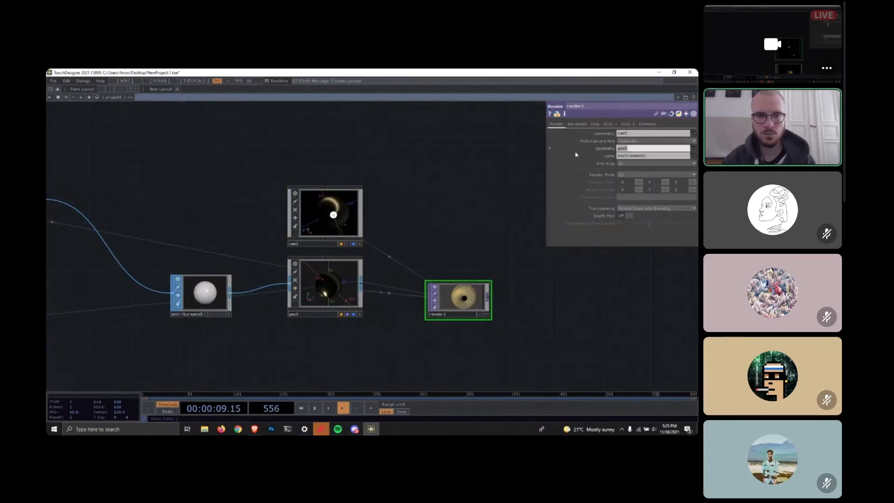
{"action": "left_click_drag", "start_coordinate": [372, 345], "coordinate": [400, 338]}
{"action": "left_click", "coordinate": [237, 294]}
{"action": "left_click_drag", "start_coordinate": [159, 223], "coordinate": [254, 314]}
{"action": "left_click_drag", "start_coordinate": [427, 342], "coordinate": [394, 337]}
{"action": "left_click_drag", "start_coordinate": [461, 320], "coordinate": [408, 243]}
Add a Light COMP directly below the copied geometry.
{"action": "key", "text": "Tab"}
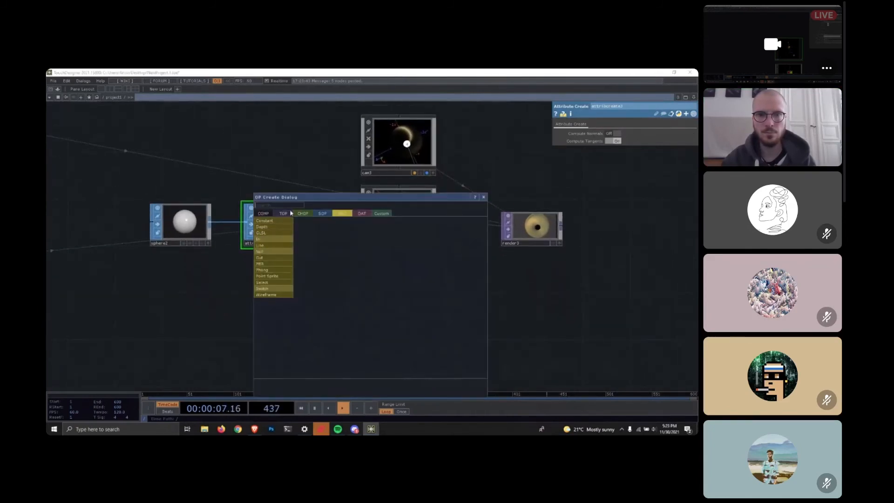
{"action": "left_click", "coordinate": [264, 214]}
{"action": "left_click", "coordinate": [273, 282]}
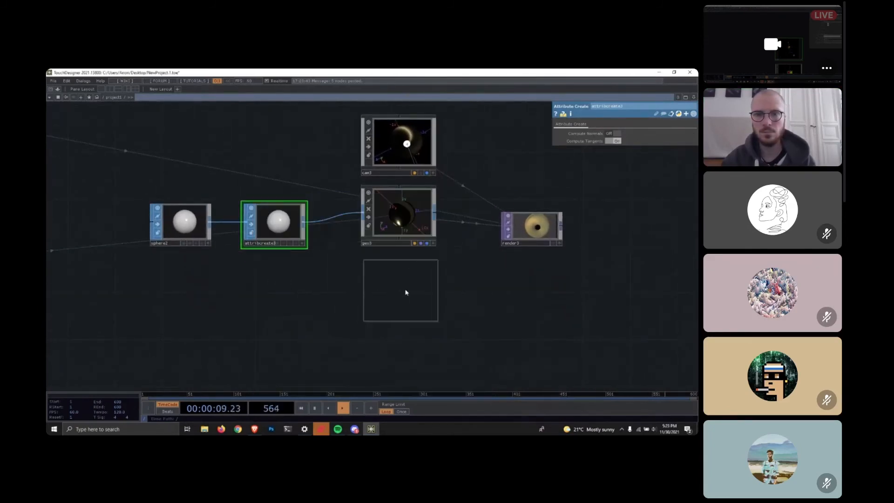
{"action": "left_click", "coordinate": [425, 287]}
{"action": "left_click_drag", "start_coordinate": [425, 287], "coordinate": [414, 287]}
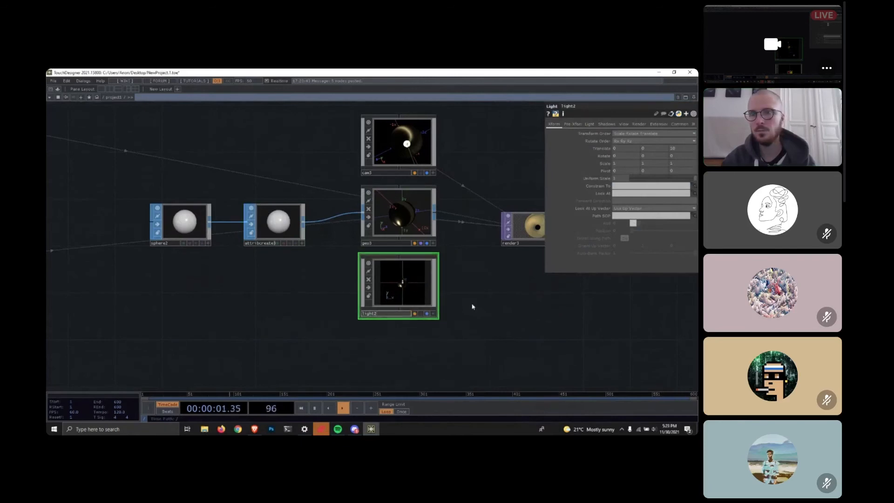
Set the copied Render TOP's Lights parameter to light2 in place of the environment light.
{"action": "left_click", "coordinate": [523, 237]}
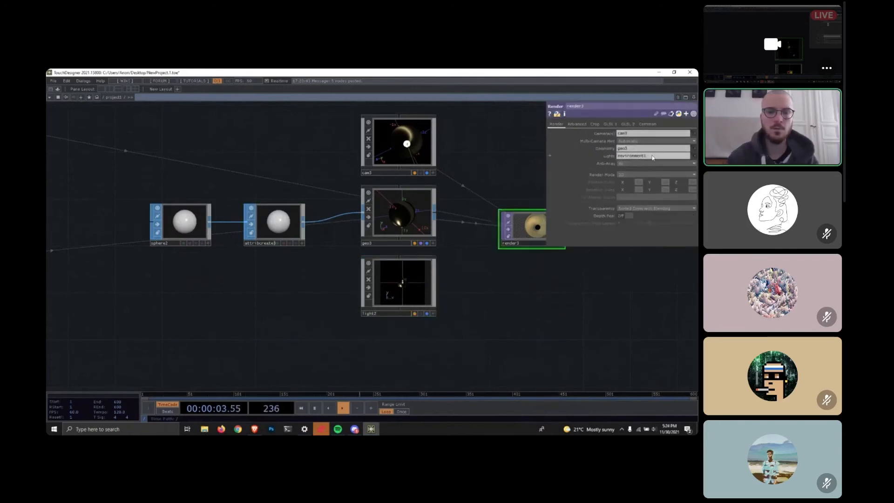
{"action": "type", "text": "light2"}
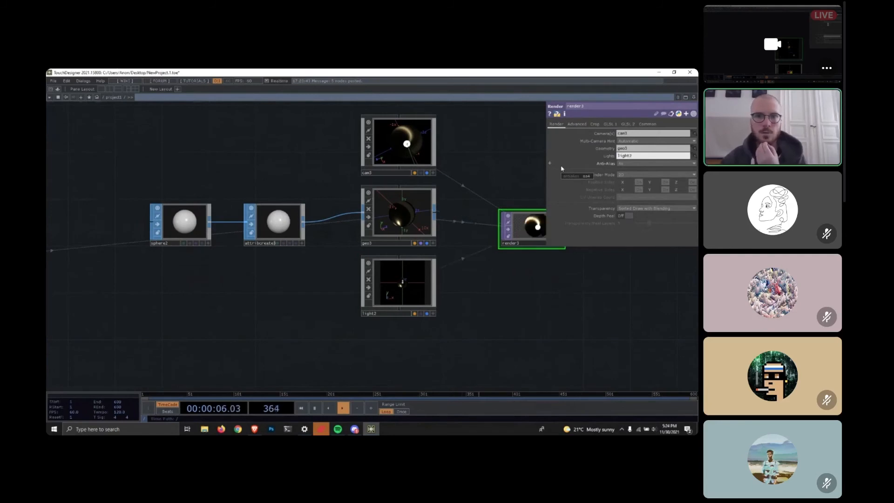
{"action": "left_click_drag", "start_coordinate": [504, 311], "coordinate": [479, 316]}
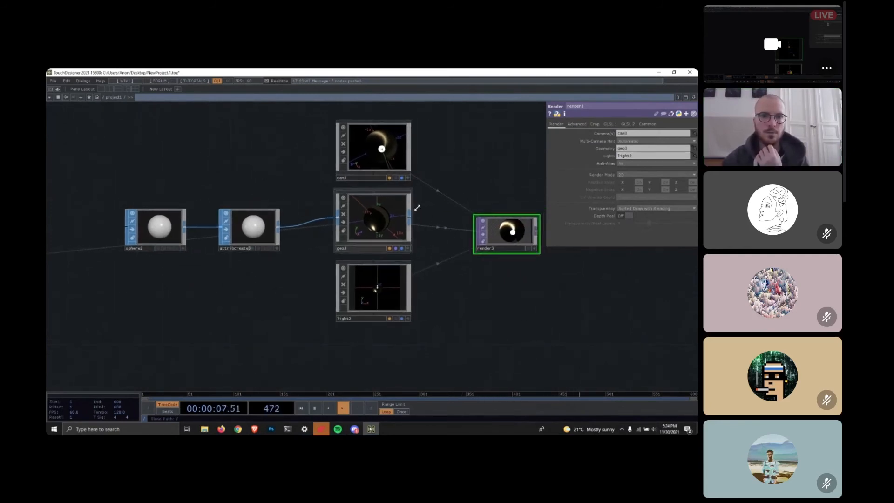
Create a Point Sprite MAT below the new light.
{"action": "scroll", "coordinate": [467, 303], "scroll_direction": "down", "scroll_amount": 5}
{"action": "left_click_drag", "start_coordinate": [339, 303], "coordinate": [415, 258]}
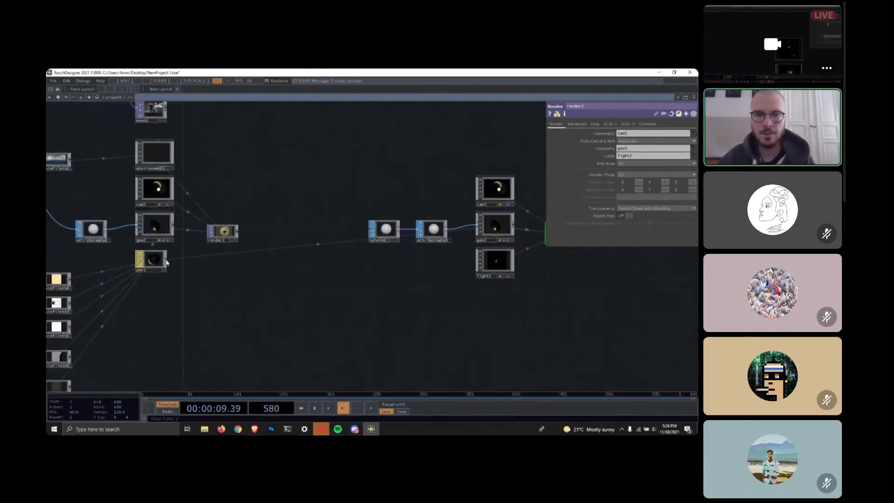
{"action": "key", "text": "Tab"}
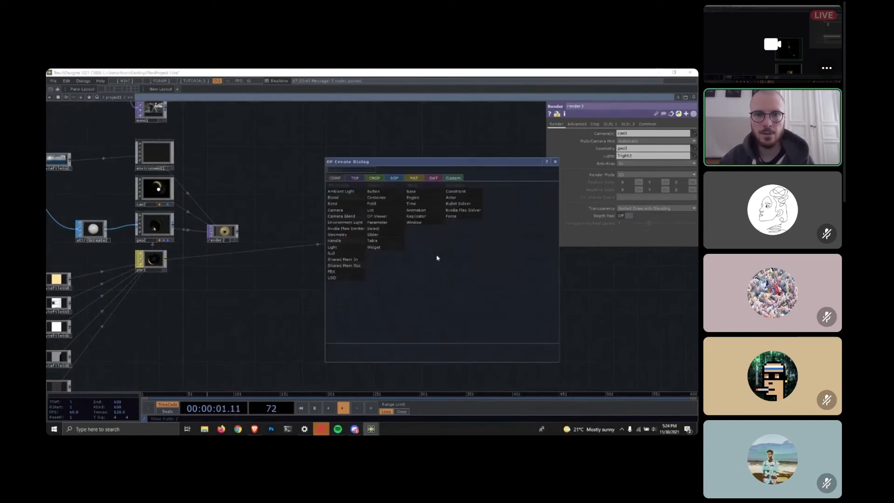
{"action": "left_click", "coordinate": [414, 178]}
{"action": "left_click", "coordinate": [623, 319]}
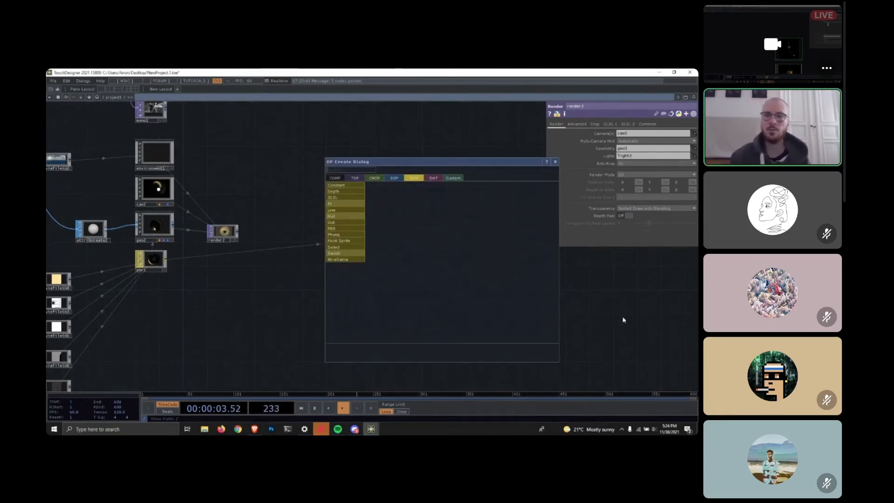
{"action": "key", "text": "Tab"}
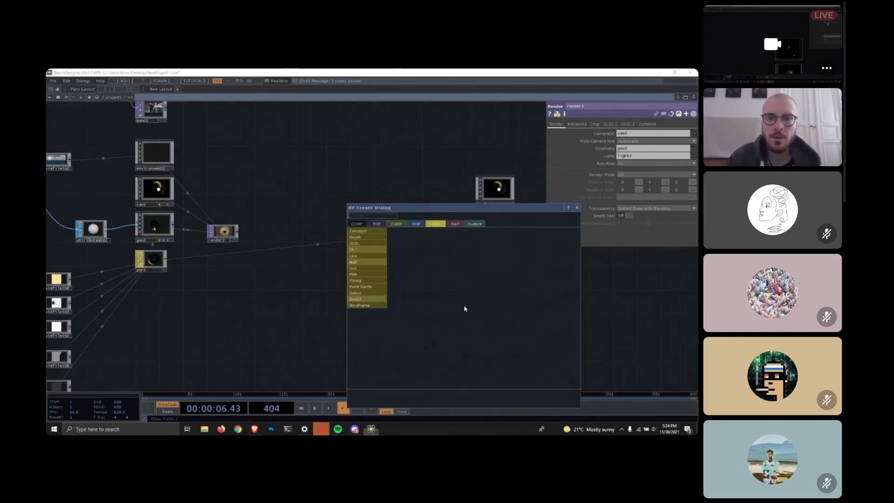
{"action": "left_click", "coordinate": [371, 290]}
{"action": "left_click", "coordinate": [489, 300]}
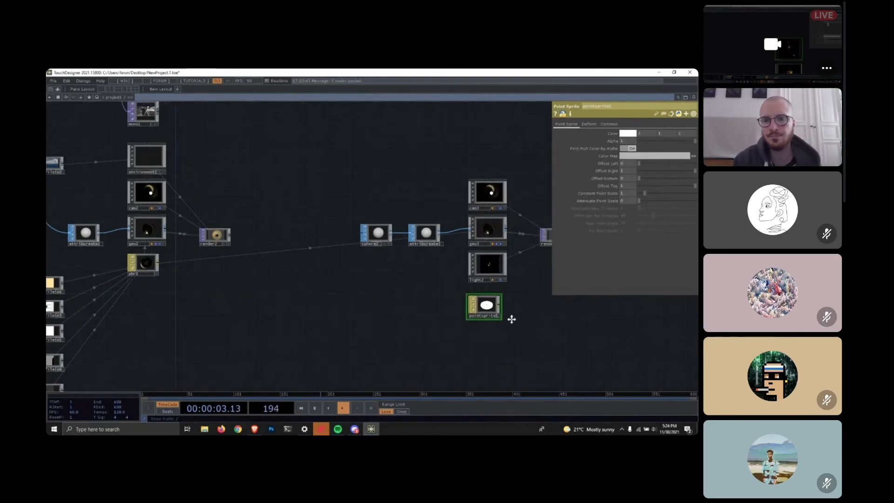
Move the light beside the copied camera and place the Point Sprite MAT directly beneath the geometry.
{"action": "scroll", "coordinate": [408, 290], "scroll_direction": "up", "scroll_amount": 5}
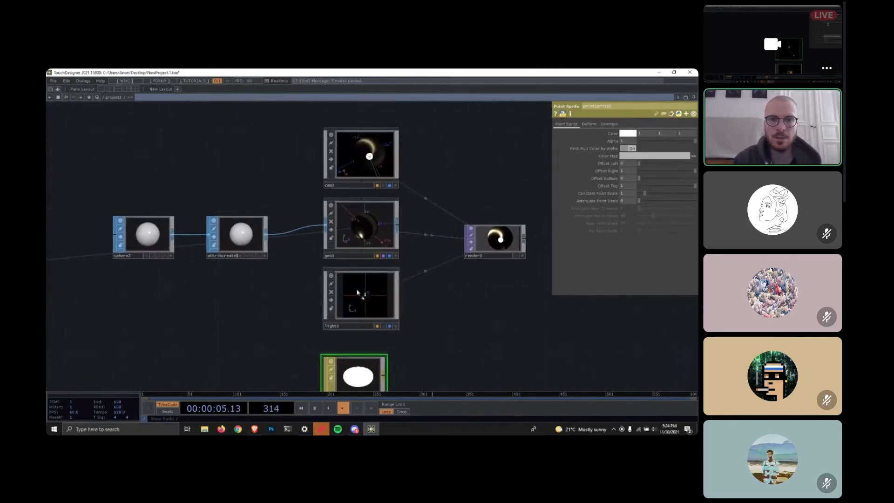
{"action": "left_click_drag", "start_coordinate": [242, 135], "coordinate": [253, 146]}
{"action": "left_click_drag", "start_coordinate": [420, 296], "coordinate": [415, 247]}
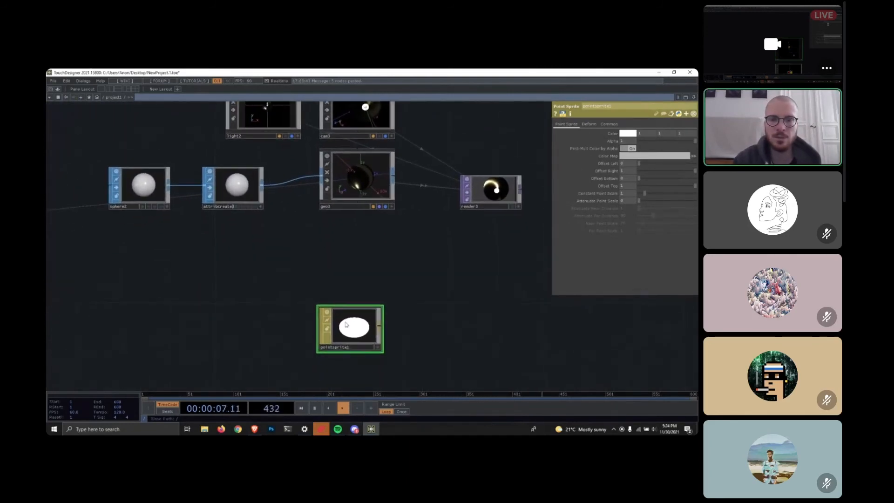
{"action": "left_click_drag", "start_coordinate": [350, 328], "coordinate": [350, 247]}
{"action": "left_click_drag", "start_coordinate": [436, 273], "coordinate": [415, 324]}
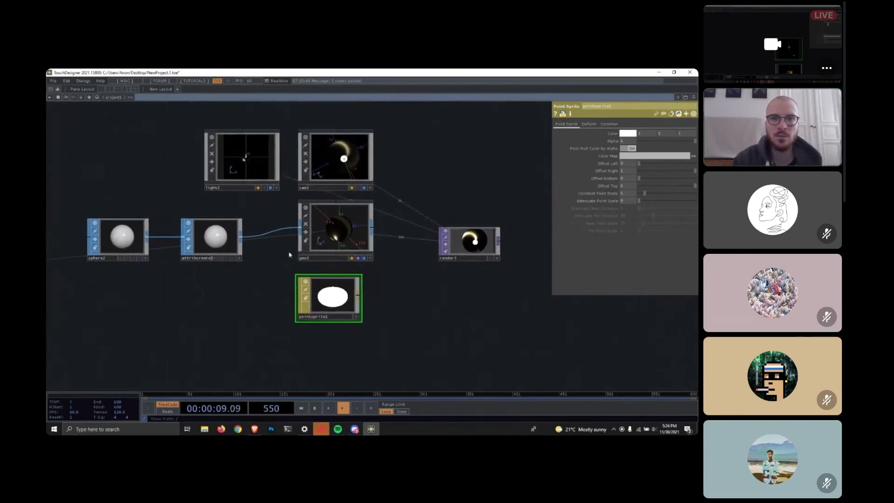
Assign the Point Sprite material to the copied geometry and examine the rendered output.
{"action": "left_click_drag", "start_coordinate": [334, 287], "coordinate": [345, 221]}
{"action": "left_click", "coordinate": [345, 211]}
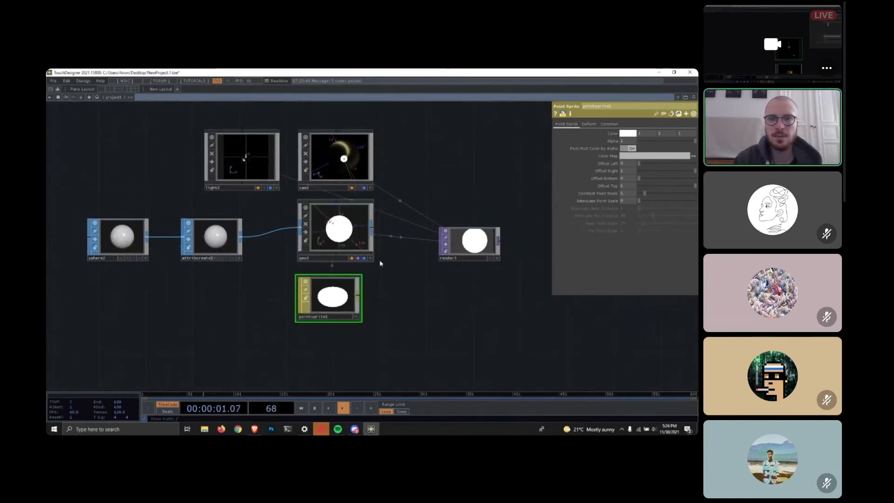
{"action": "left_click_drag", "start_coordinate": [423, 273], "coordinate": [354, 308]}
{"action": "scroll", "coordinate": [413, 267], "scroll_direction": "up", "scroll_amount": 5}
{"action": "scroll", "coordinate": [407, 306], "scroll_direction": "down", "scroll_amount": 2}
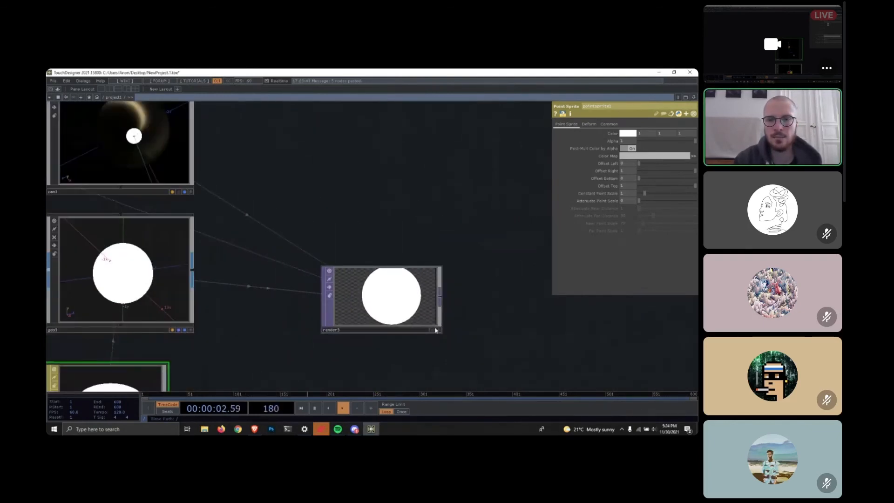
{"action": "left_click", "coordinate": [437, 330]}
{"action": "left_click_drag", "start_coordinate": [288, 351], "coordinate": [342, 290]}
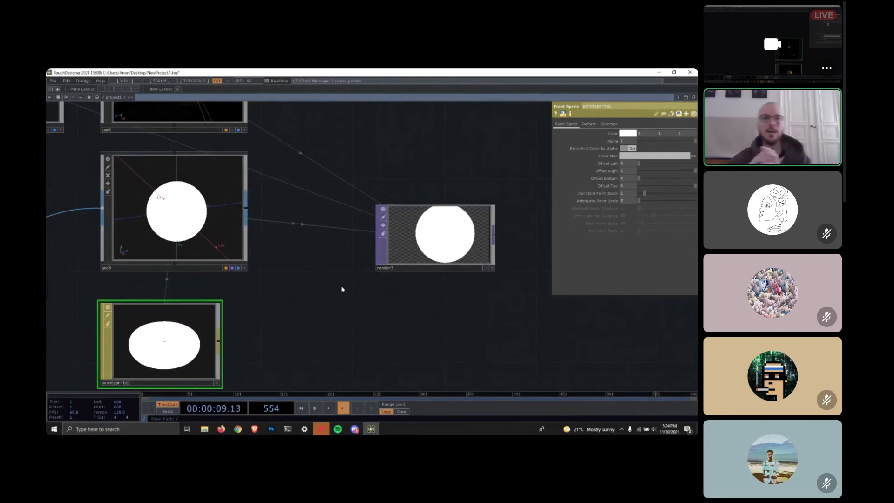
{"action": "scroll", "coordinate": [196, 298], "scroll_direction": "down", "scroll_amount": 5}
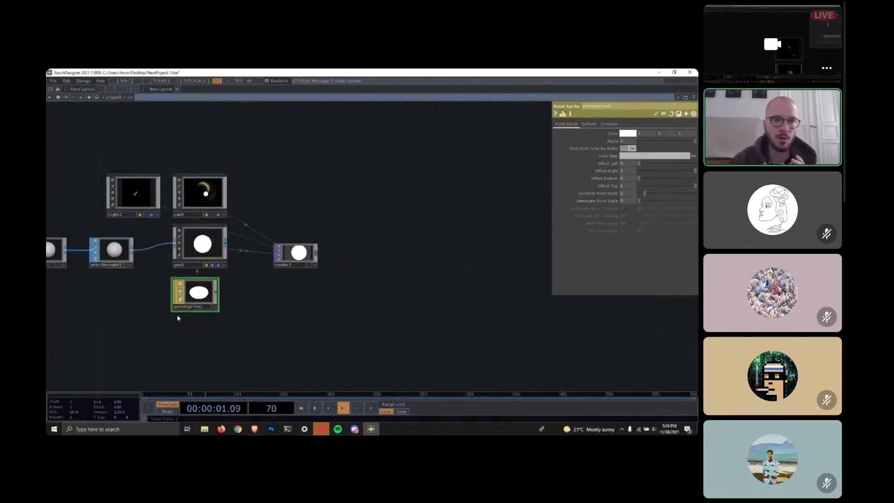
{"action": "scroll", "coordinate": [195, 294], "scroll_direction": "up", "scroll_amount": 5}
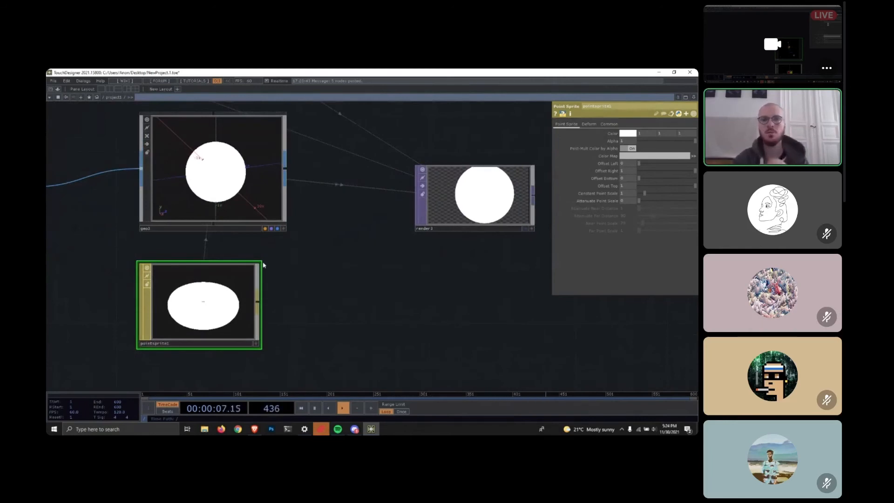
Move the copied sphere up, add a Box SOP below it, and wire the box into the Attribute Create node.
{"action": "scroll", "coordinate": [263, 265], "scroll_direction": "down", "scroll_amount": 5}
{"action": "left_click_drag", "start_coordinate": [130, 313], "coordinate": [355, 303]}
{"action": "left_click_drag", "start_coordinate": [255, 218], "coordinate": [221, 170]}
{"action": "key", "text": "Tab"}
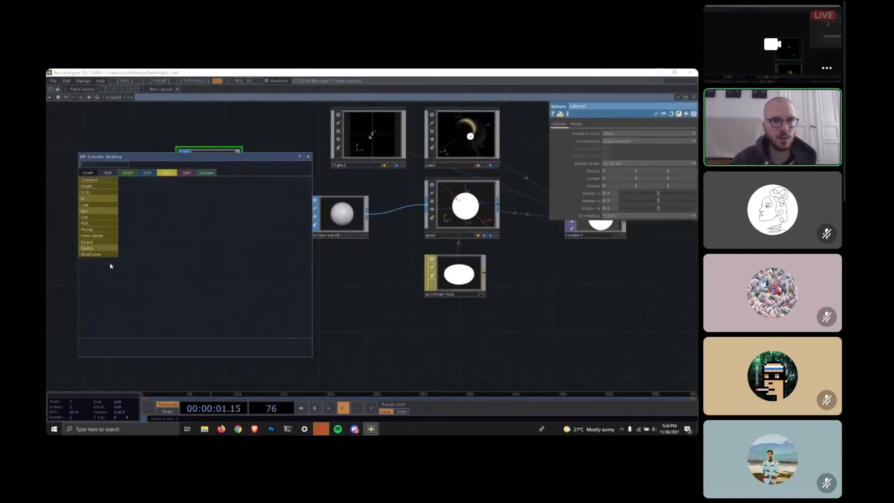
{"action": "left_click", "coordinate": [147, 173]}
{"action": "left_click", "coordinate": [87, 244]}
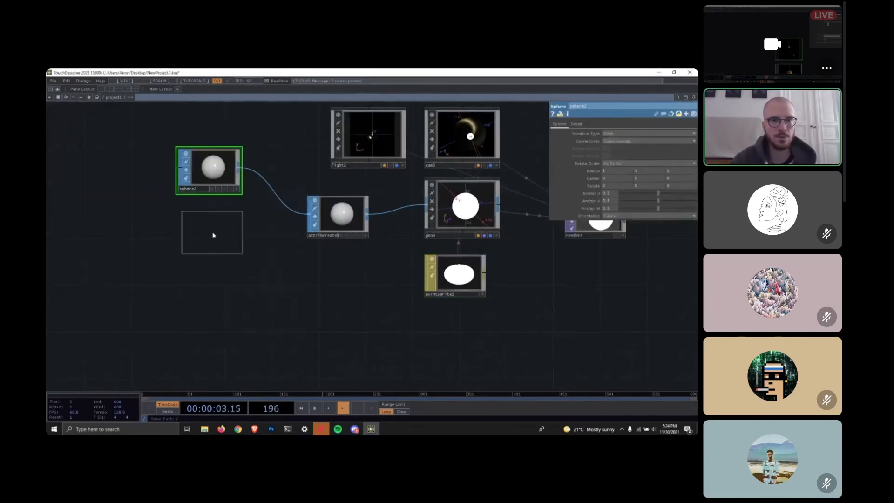
{"action": "left_click", "coordinate": [213, 235]}
{"action": "left_click_drag", "start_coordinate": [238, 228], "coordinate": [308, 215]}
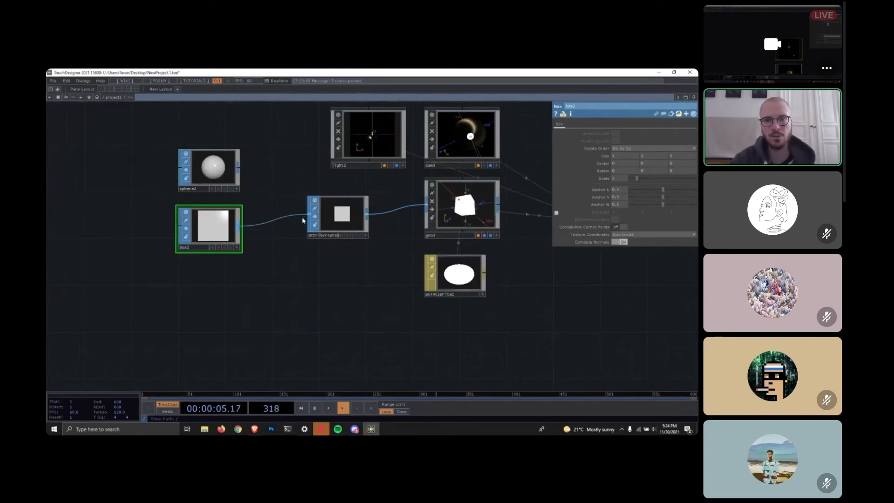
Activate the geometry's viewer, rotate its view of the box, and examine the box against the render.
{"action": "left_click_drag", "start_coordinate": [247, 298], "coordinate": [50, 305]}
{"action": "scroll", "coordinate": [247, 194], "scroll_direction": "up", "scroll_amount": 5}
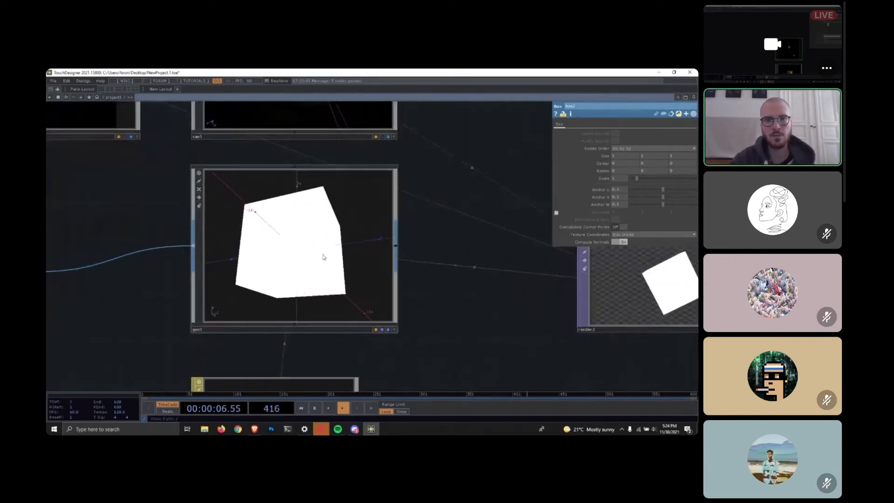
{"action": "left_click", "coordinate": [394, 329]}
{"action": "left_click_drag", "start_coordinate": [326, 319], "coordinate": [406, 310]}
{"action": "scroll", "coordinate": [416, 313], "scroll_direction": "down", "scroll_amount": 4}
{"action": "left_click_drag", "start_coordinate": [476, 346], "coordinate": [457, 294]}
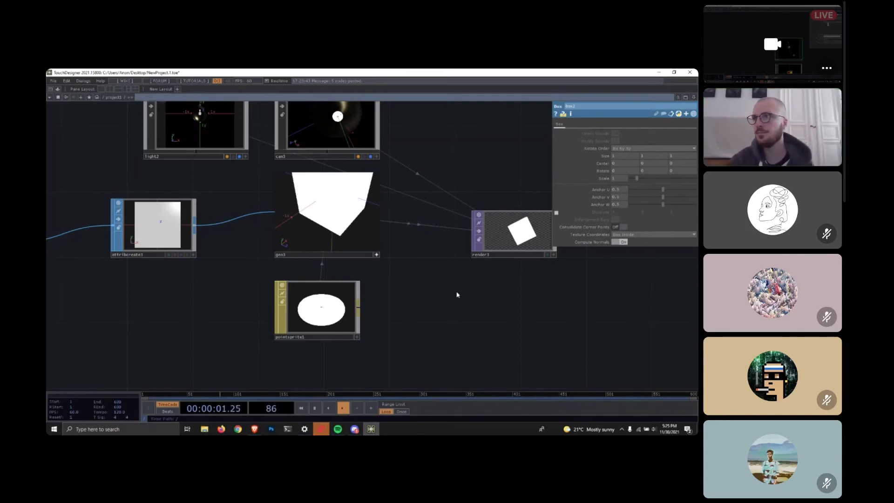
{"action": "middle_click_drag", "start_coordinate": [428, 298], "coordinate": [445, 260]}
{"action": "left_click_drag", "start_coordinate": [445, 261], "coordinate": [452, 167]}
{"action": "left_click_drag", "start_coordinate": [407, 274], "coordinate": [409, 301]}
{"action": "middle_click_drag", "start_coordinate": [409, 301], "coordinate": [402, 280]}
{"action": "left_click_drag", "start_coordinate": [403, 280], "coordinate": [393, 328]}
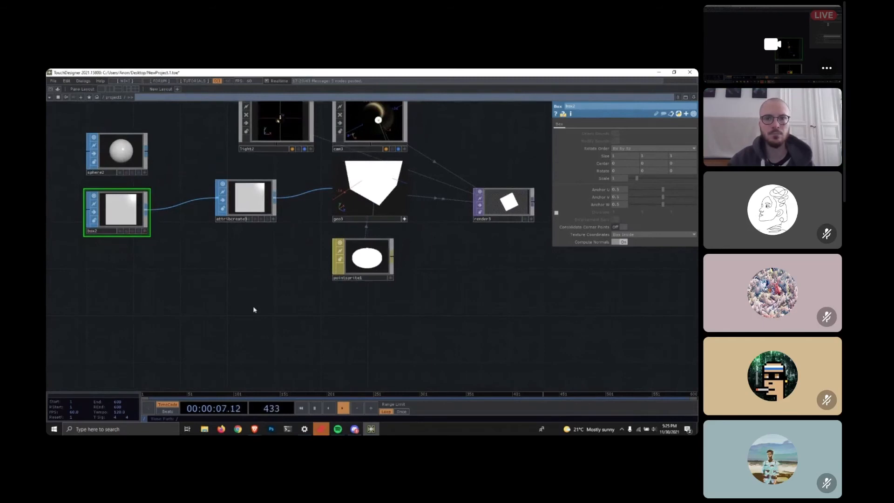
Delete the Point Sprite material and place a Wireframe MAT beneath the geometry instead.
{"action": "left_click", "coordinate": [380, 255]}
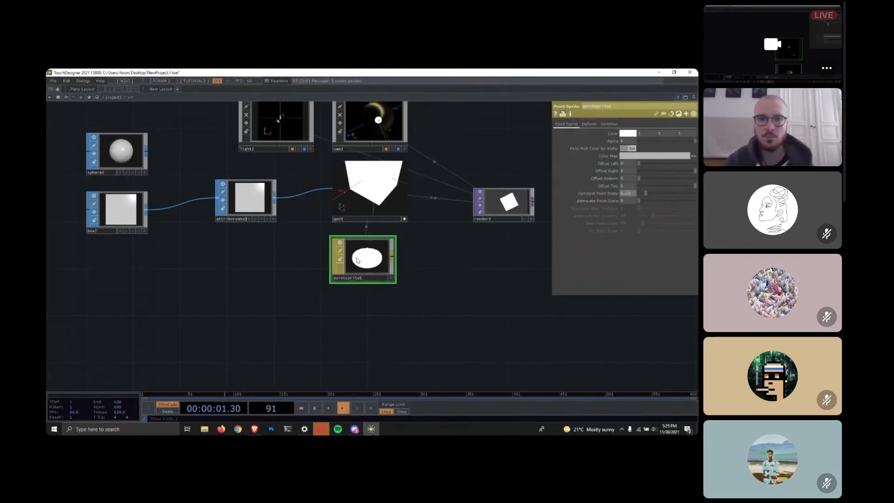
{"action": "key", "text": "Delete"}
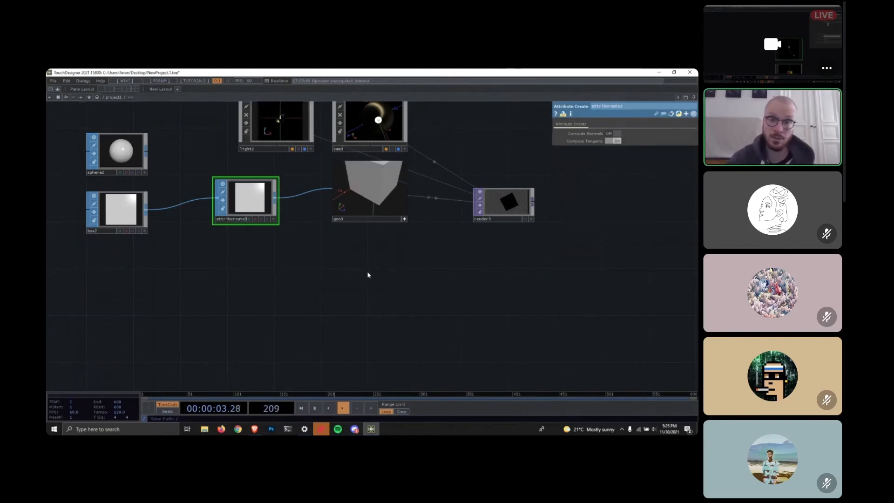
{"action": "key", "text": "Tab"}
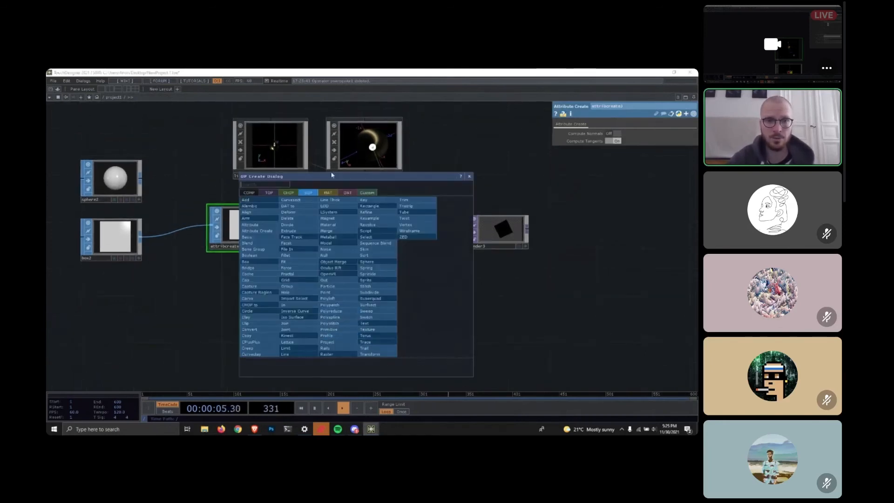
{"action": "left_click", "coordinate": [328, 193]}
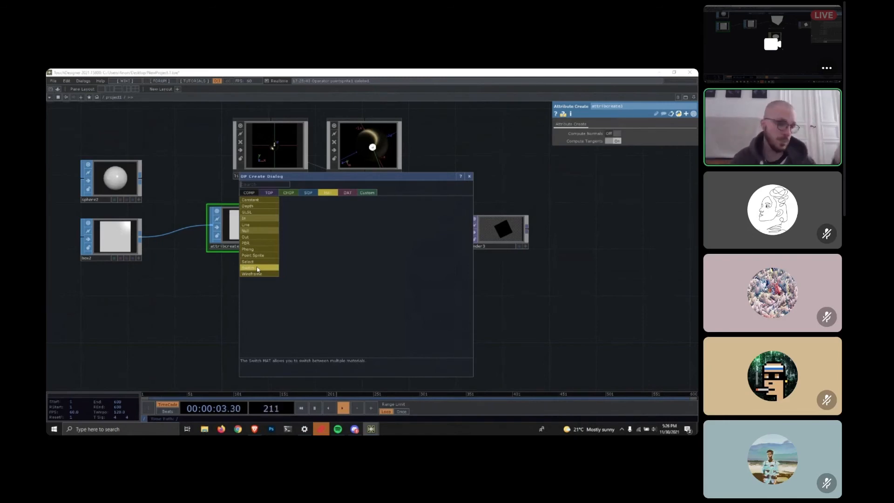
{"action": "left_click", "coordinate": [270, 274]}
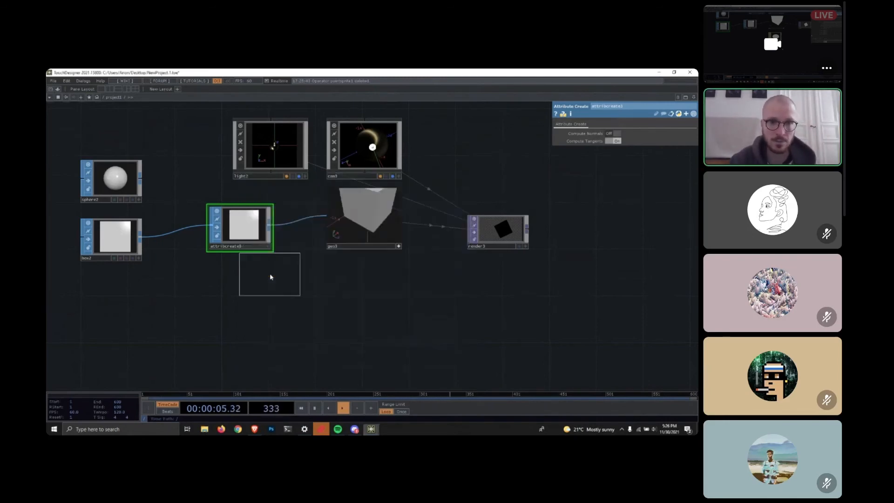
{"action": "left_click", "coordinate": [357, 297]}
Assign the Wireframe material to the copied geometry that contains the box.
{"action": "scroll", "coordinate": [358, 286], "scroll_direction": "up", "scroll_amount": 2}
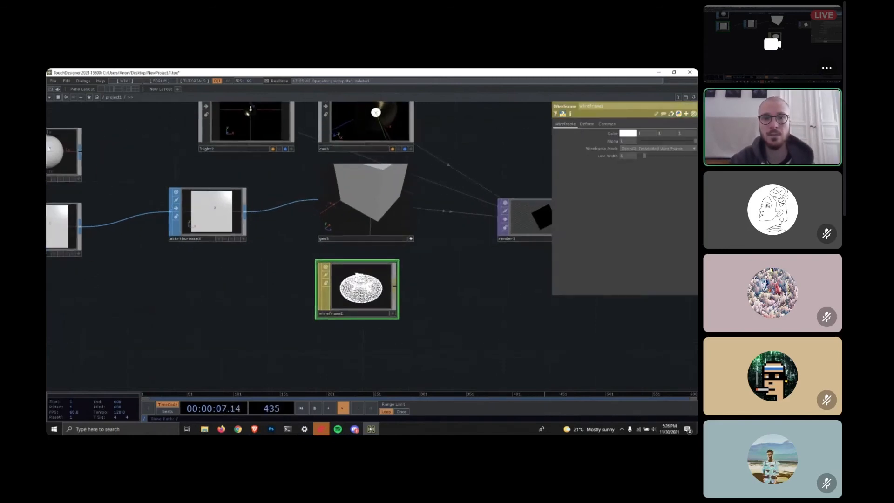
{"action": "scroll", "coordinate": [357, 294], "scroll_direction": "up", "scroll_amount": 3}
{"action": "scroll", "coordinate": [420, 288], "scroll_direction": "down", "scroll_amount": 4}
{"action": "scroll", "coordinate": [436, 290], "scroll_direction": "up", "scroll_amount": 1}
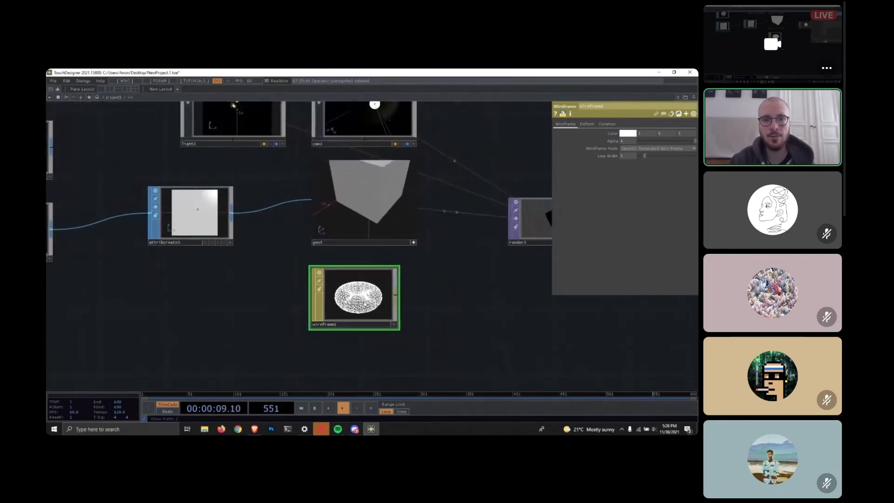
{"action": "key", "text": "Tab"}
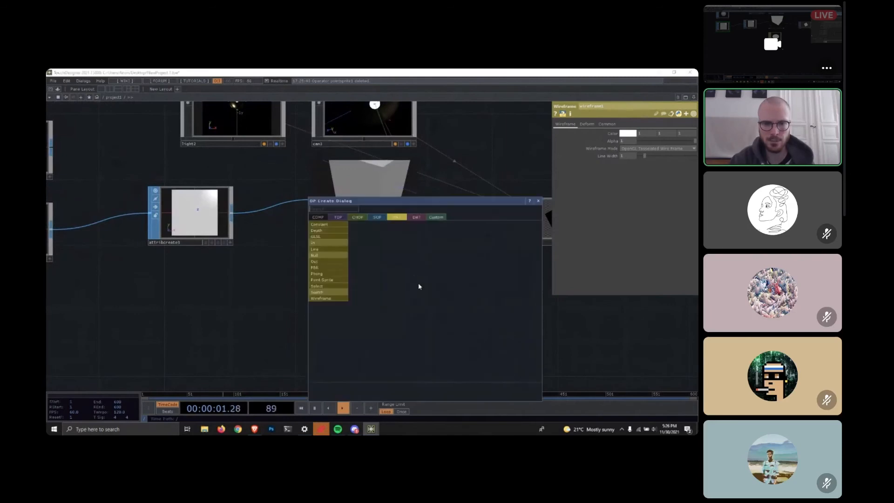
{"action": "left_click", "coordinate": [538, 201]}
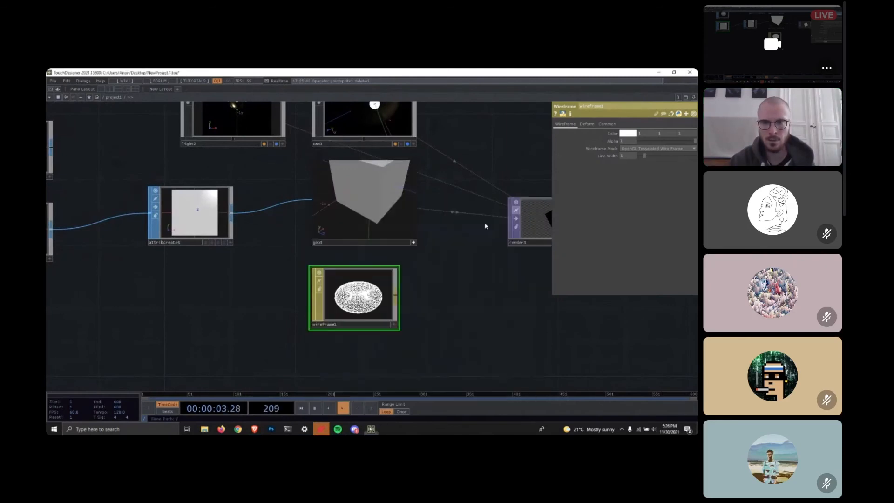
{"action": "left_click_drag", "start_coordinate": [373, 296], "coordinate": [375, 203]}
{"action": "left_click", "coordinate": [371, 202]}
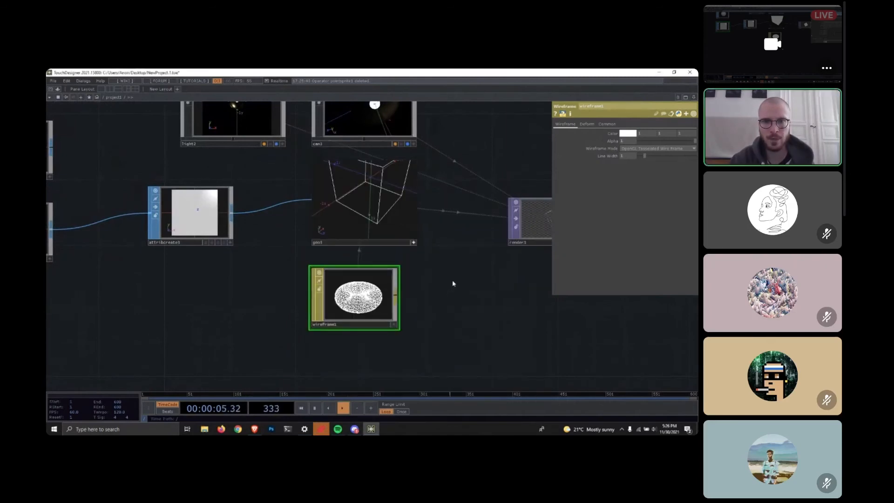
Examine the wireframe box closely in the Render TOP, then compare it with the geometry and camera views.
{"action": "left_click_drag", "start_coordinate": [450, 284], "coordinate": [408, 297]}
{"action": "left_click_drag", "start_coordinate": [418, 243], "coordinate": [351, 256]}
{"action": "scroll", "coordinate": [352, 255], "scroll_direction": "up", "scroll_amount": 3}
{"action": "left_click_drag", "start_coordinate": [483, 285], "coordinate": [326, 304]}
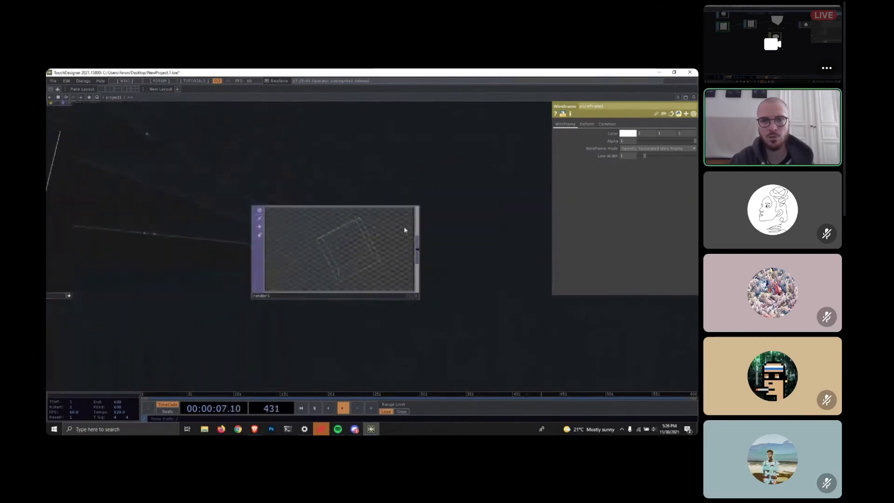
{"action": "scroll", "coordinate": [401, 238], "scroll_direction": "up", "scroll_amount": 3}
{"action": "scroll", "coordinate": [312, 270], "scroll_direction": "up", "scroll_amount": 3}
{"action": "scroll", "coordinate": [301, 277], "scroll_direction": "down", "scroll_amount": 3}
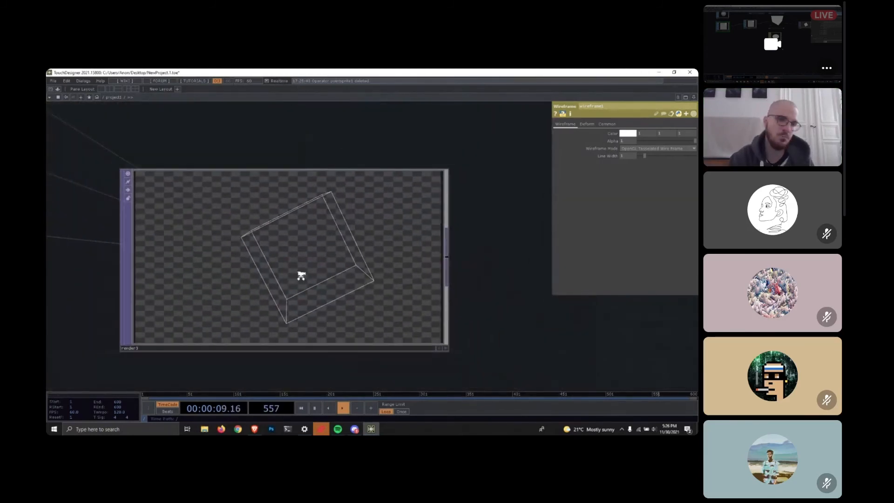
{"action": "scroll", "coordinate": [301, 278], "scroll_direction": "down", "scroll_amount": 2}
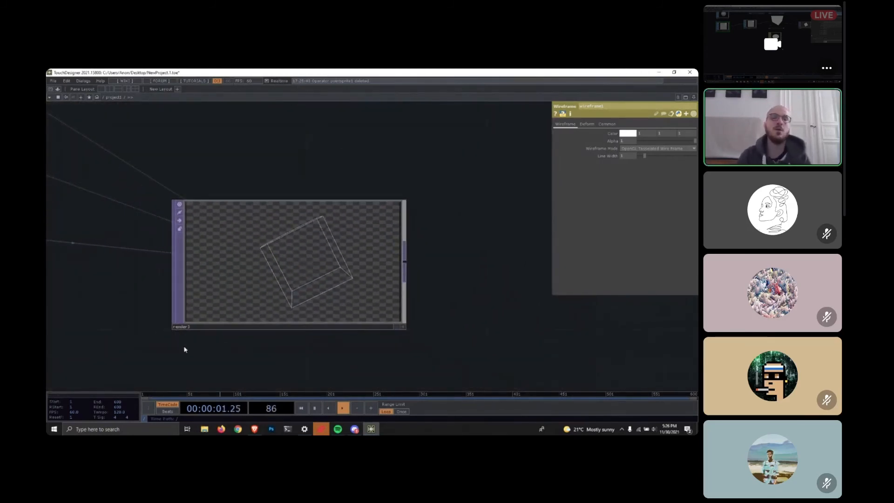
{"action": "scroll", "coordinate": [195, 343], "scroll_direction": "down", "scroll_amount": 3}
{"action": "left_click_drag", "start_coordinate": [158, 343], "coordinate": [338, 306]}
{"action": "left_click_drag", "start_coordinate": [195, 254], "coordinate": [159, 232]}
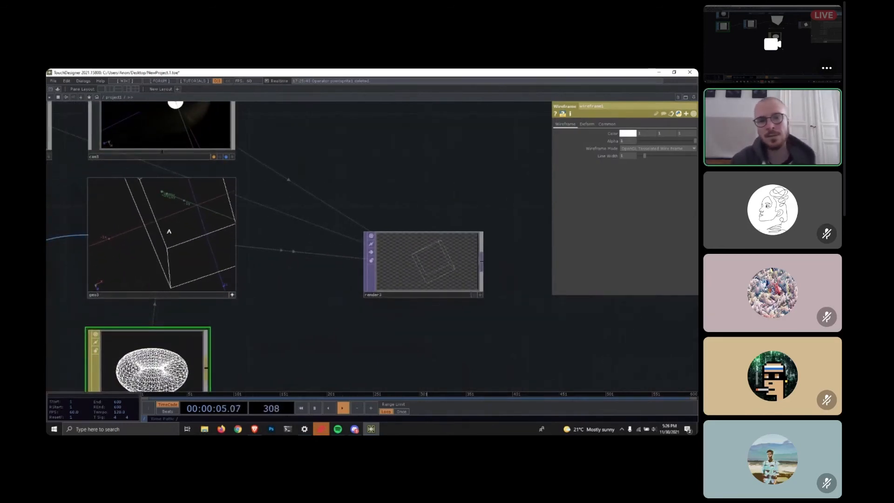
{"action": "left_click_drag", "start_coordinate": [316, 213], "coordinate": [274, 232]}
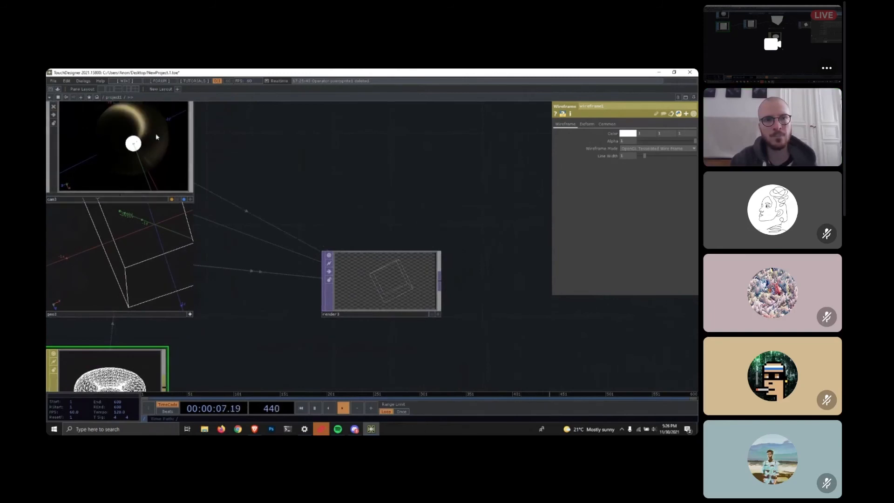
{"action": "left_click_drag", "start_coordinate": [304, 186], "coordinate": [349, 266]}
Add a Line MAT beside the Wireframe material below the geometry.
{"action": "left_click", "coordinate": [211, 184]}
{"action": "left_click_drag", "start_coordinate": [365, 159], "coordinate": [321, 70]}
{"action": "left_click_drag", "start_coordinate": [351, 326], "coordinate": [372, 293]}
{"action": "double_click", "coordinate": [345, 231]}
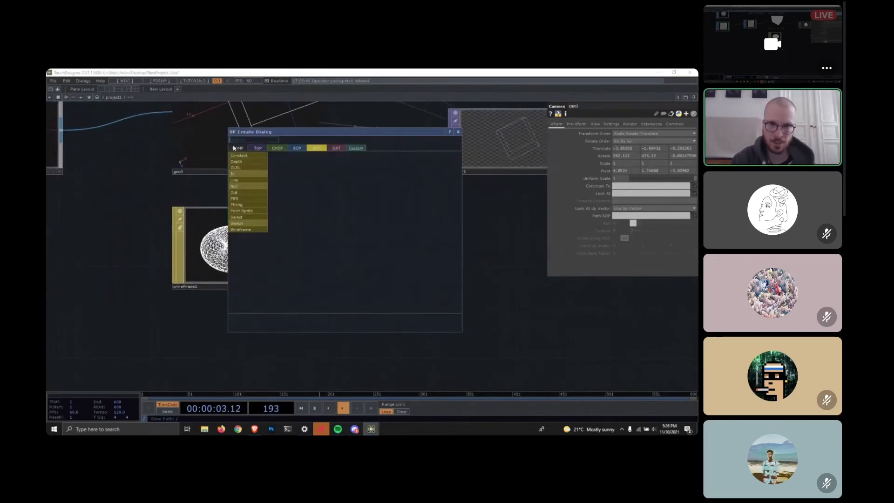
{"action": "left_click", "coordinate": [243, 180]}
{"action": "left_click", "coordinate": [364, 251]}
{"action": "left_click_drag", "start_coordinate": [270, 310], "coordinate": [317, 296]}
{"action": "scroll", "coordinate": [389, 239], "scroll_direction": "up", "scroll_amount": 4}
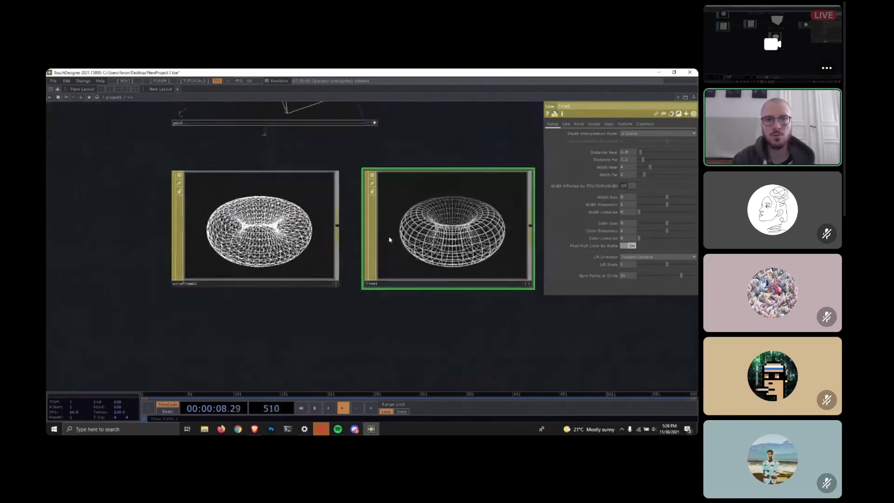
Compare the torus previews of the Wireframe and Line materials at different magnifications.
{"action": "left_click_drag", "start_coordinate": [319, 343], "coordinate": [273, 315]}
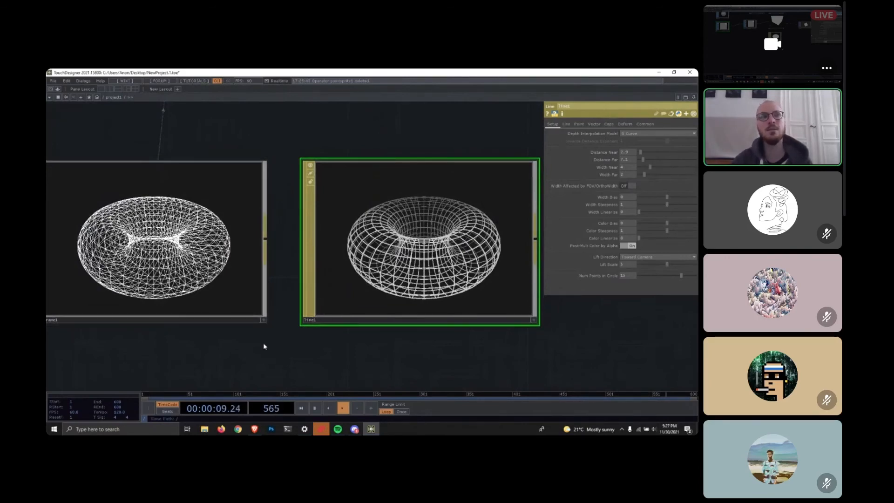
{"action": "scroll", "coordinate": [264, 346], "scroll_direction": "down", "scroll_amount": 3}
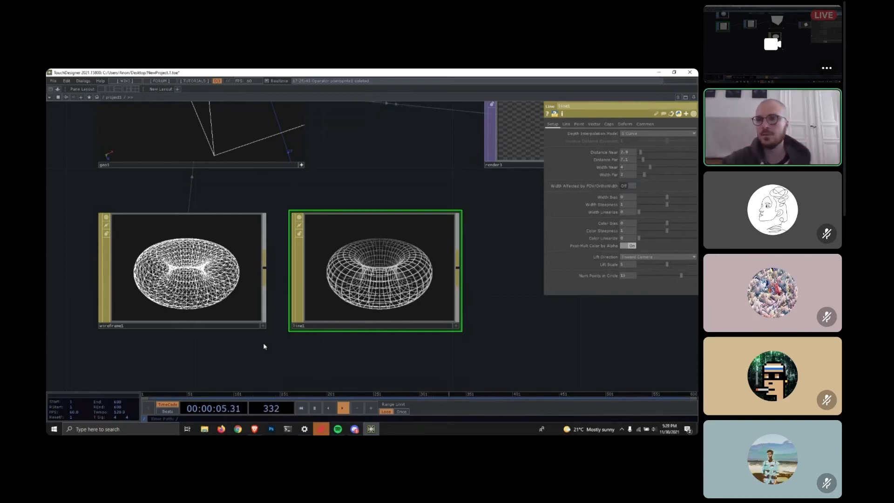
{"action": "scroll", "coordinate": [370, 259], "scroll_direction": "up", "scroll_amount": 2}
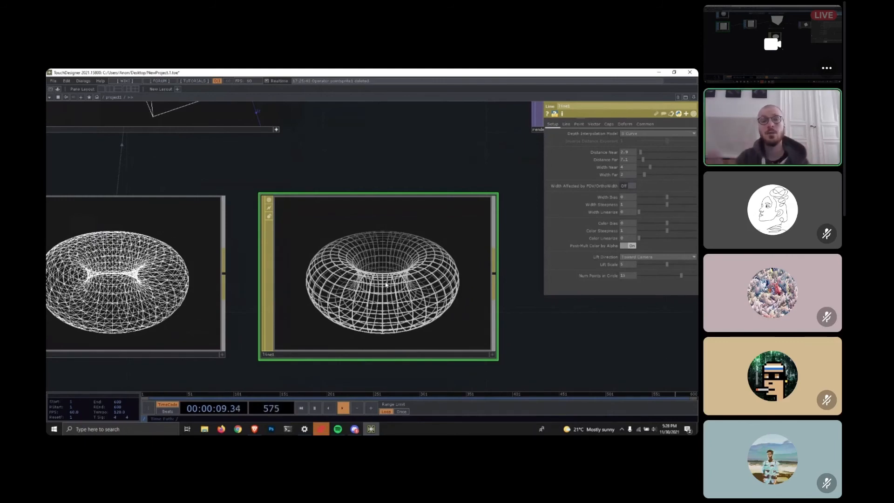
{"action": "scroll", "coordinate": [385, 287], "scroll_direction": "up", "scroll_amount": 2}
{"action": "scroll", "coordinate": [316, 341], "scroll_direction": "down", "scroll_amount": 2}
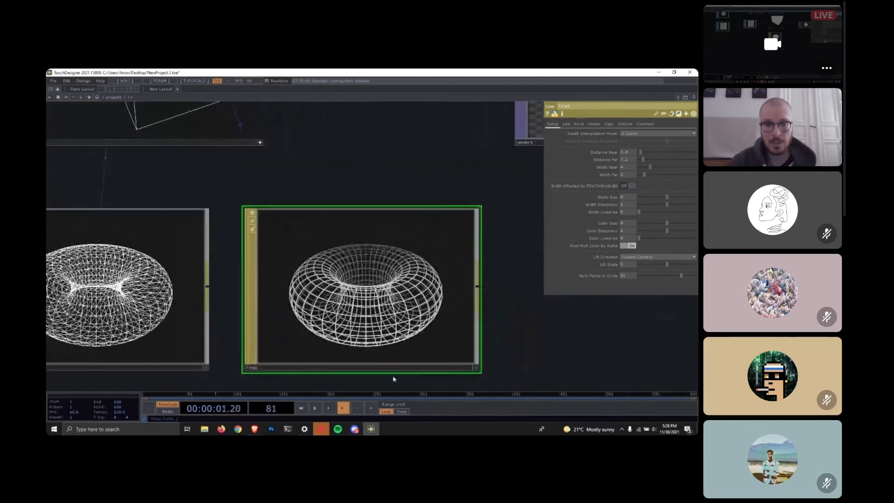
{"action": "left_click_drag", "start_coordinate": [562, 347], "coordinate": [542, 319]}
{"action": "scroll", "coordinate": [542, 319], "scroll_direction": "down", "scroll_amount": 1}
{"action": "scroll", "coordinate": [542, 319], "scroll_direction": "down", "scroll_amount": 1}
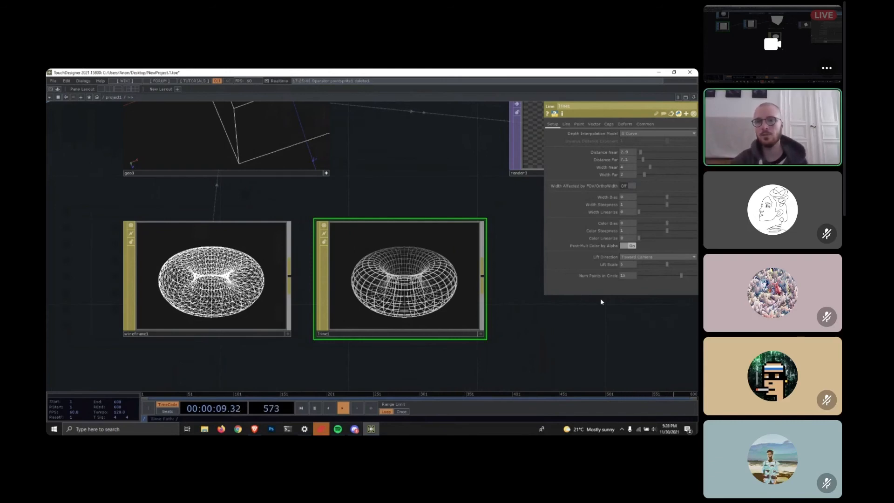
Disable line drawing and enable point drawing in the Line material.
{"action": "left_click", "coordinate": [566, 125]}
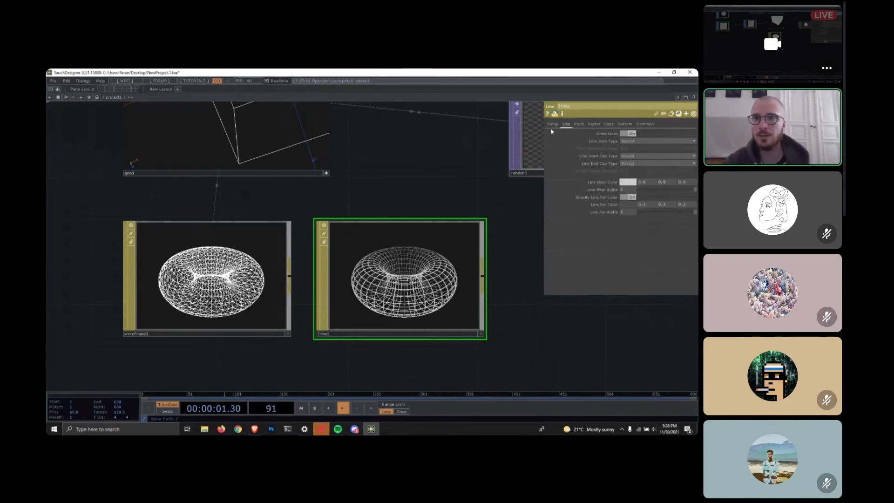
{"action": "left_click", "coordinate": [632, 134]}
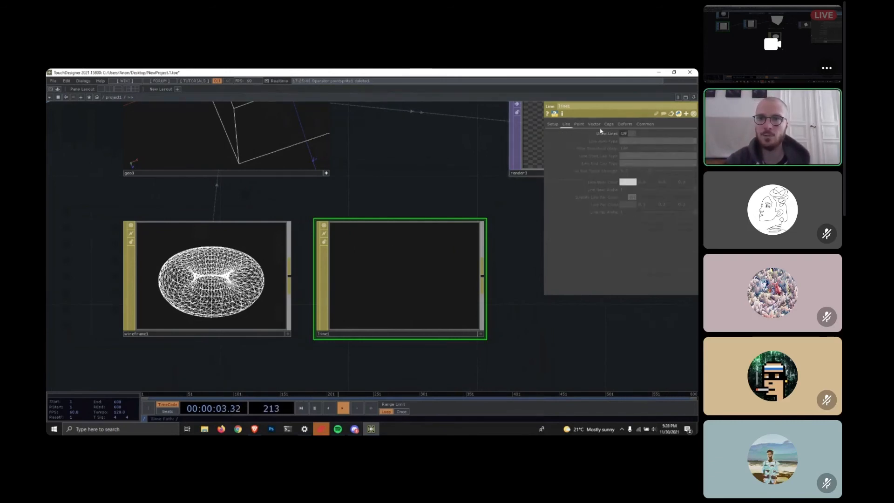
{"action": "left_click", "coordinate": [579, 124]}
{"action": "left_click", "coordinate": [631, 134]}
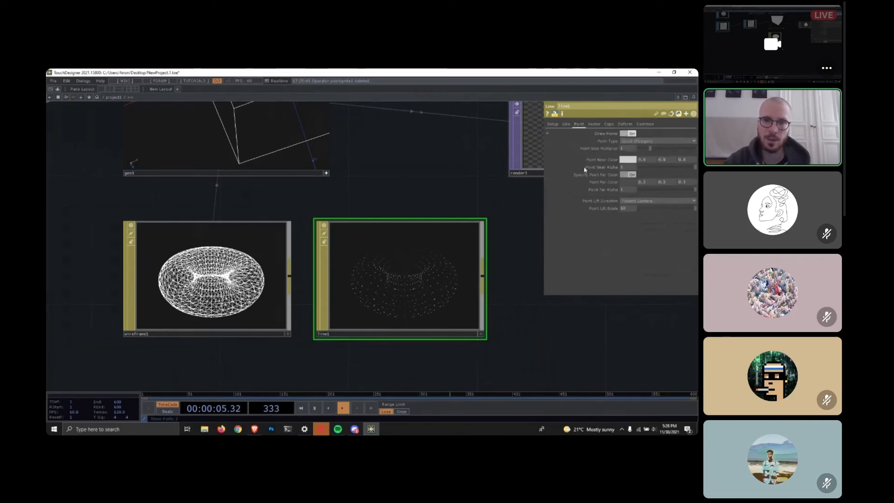
Activate the Line material's viewer and rotate the torus to inspect its points.
{"action": "scroll", "coordinate": [419, 312], "scroll_direction": "up", "scroll_amount": 3}
{"action": "scroll", "coordinate": [434, 305], "scroll_direction": "up", "scroll_amount": 3}
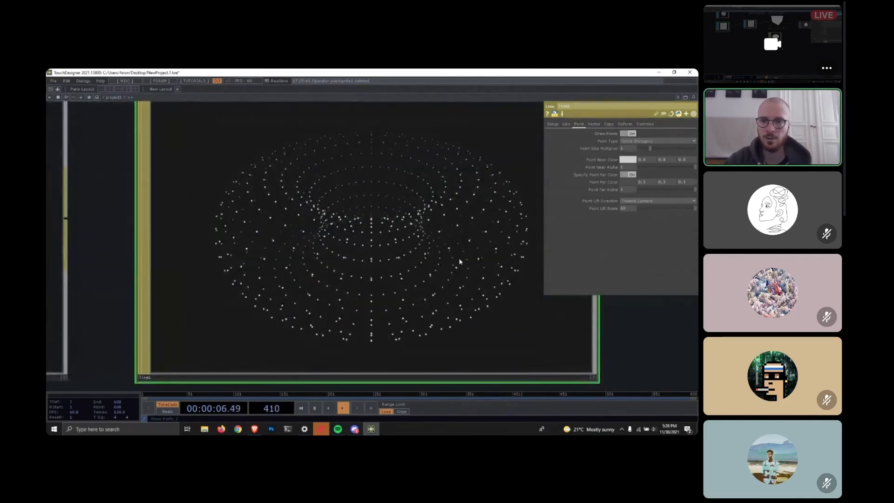
{"action": "left_click", "coordinate": [597, 379]}
{"action": "left_click_drag", "start_coordinate": [475, 277], "coordinate": [360, 225]}
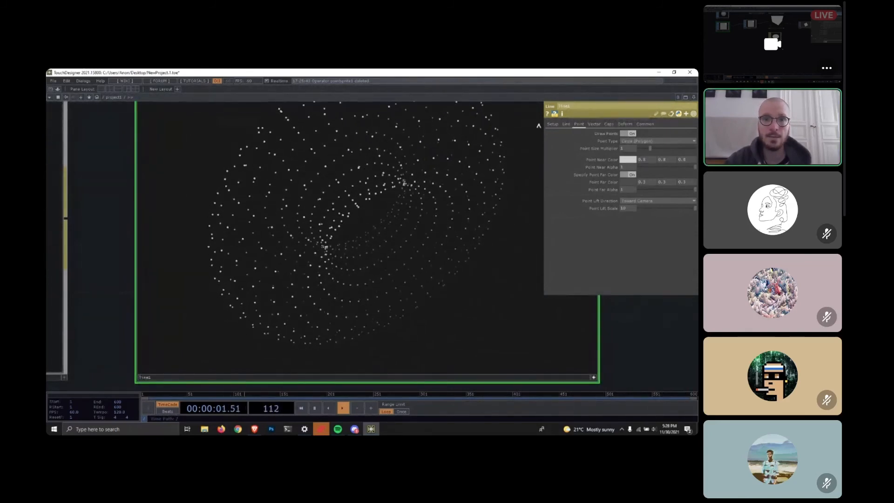
Re-enable line drawing in the Line material and raise its Point Size Multiplier to about 4.3.
{"action": "left_click", "coordinate": [566, 124]}
{"action": "left_click", "coordinate": [629, 134]}
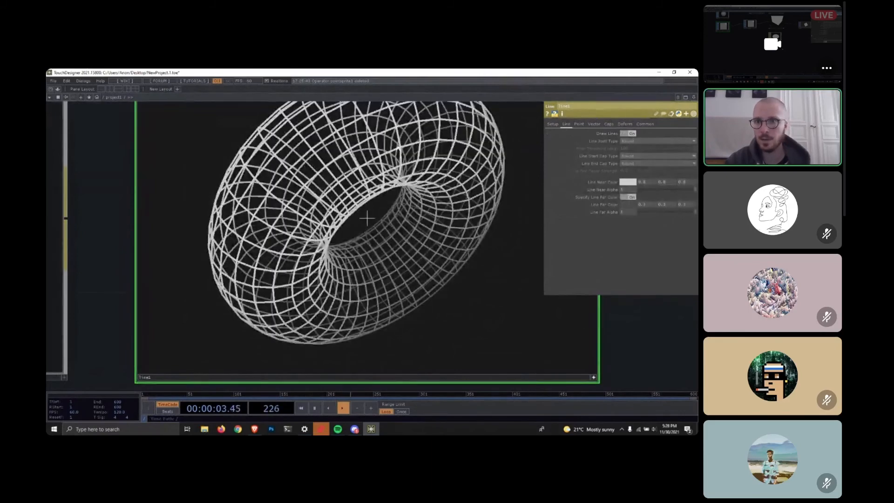
{"action": "left_click_drag", "start_coordinate": [367, 217], "coordinate": [387, 205]}
{"action": "left_click", "coordinate": [579, 123]}
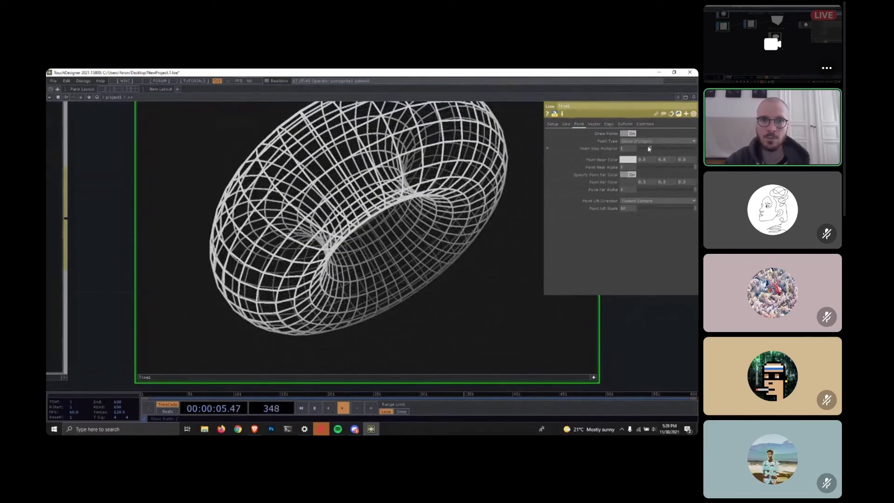
{"action": "left_click_drag", "start_coordinate": [653, 149], "coordinate": [687, 149]}
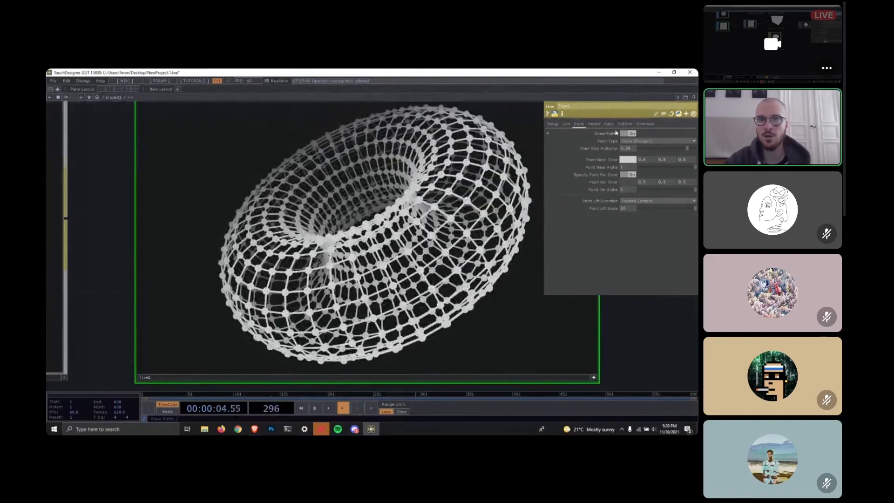
Set the Line material's Point Near Color to pure red.
{"action": "left_click", "coordinate": [630, 161]}
{"action": "left_click", "coordinate": [622, 113]}
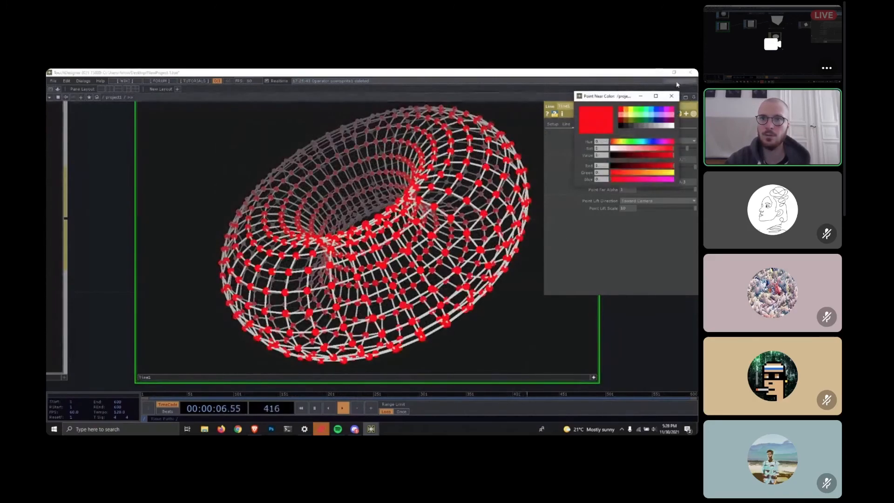
{"action": "left_click", "coordinate": [671, 96]}
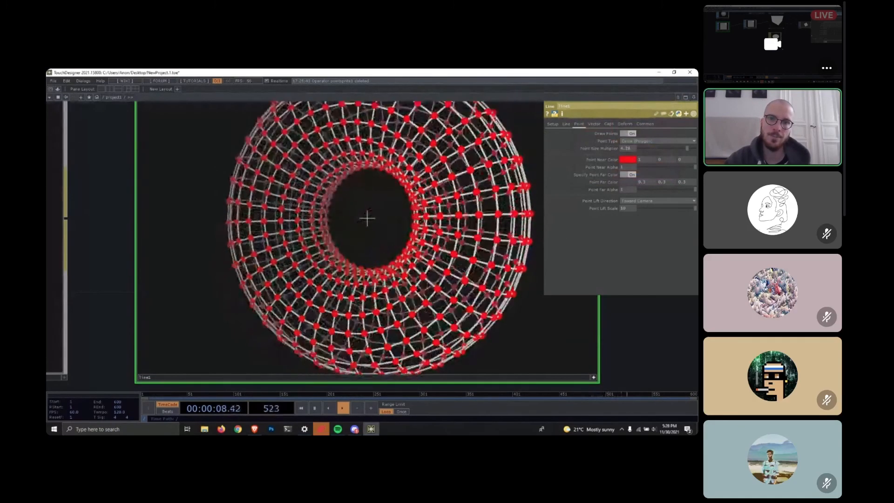
Rotate the Line material's torus and vary its viewing distance to examine how point colors change between near and far.
{"action": "left_click_drag", "start_coordinate": [410, 247], "coordinate": [525, 308]}
{"action": "scroll", "coordinate": [524, 307], "scroll_direction": "down", "scroll_amount": 3}
{"action": "left_click_drag", "start_coordinate": [167, 247], "coordinate": [475, 251]}
{"action": "scroll", "coordinate": [200, 202], "scroll_direction": "down", "scroll_amount": 2}
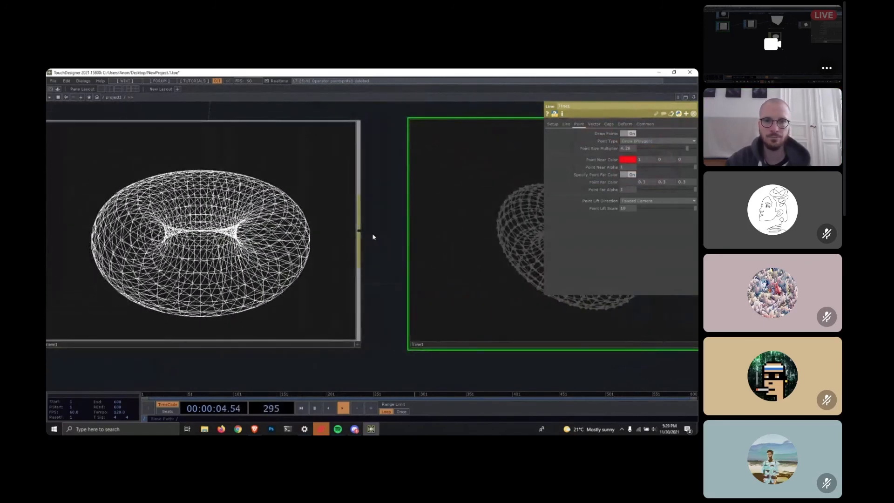
{"action": "left_click_drag", "start_coordinate": [373, 235], "coordinate": [172, 231]}
{"action": "scroll", "coordinate": [373, 251], "scroll_direction": "up", "scroll_amount": 3}
{"action": "scroll", "coordinate": [374, 252], "scroll_direction": "up", "scroll_amount": 2}
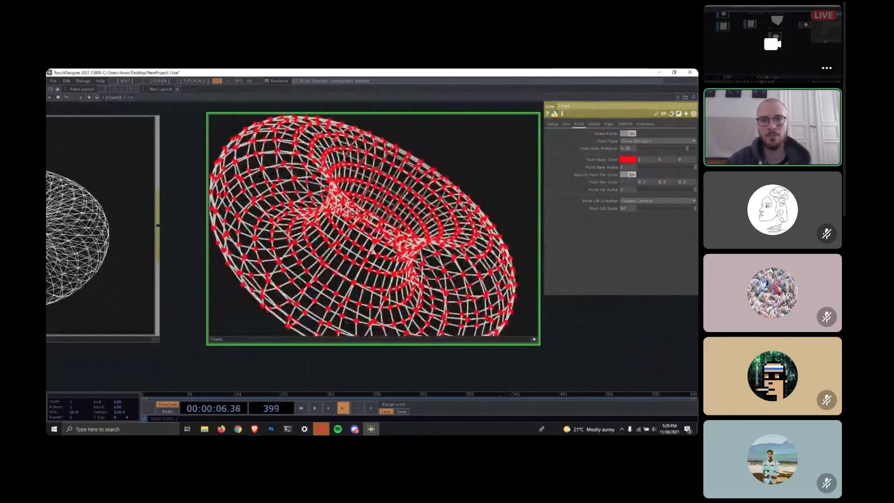
{"action": "scroll", "coordinate": [373, 252], "scroll_direction": "down", "scroll_amount": 8}
{"action": "scroll", "coordinate": [374, 252], "scroll_direction": "up", "scroll_amount": 2}
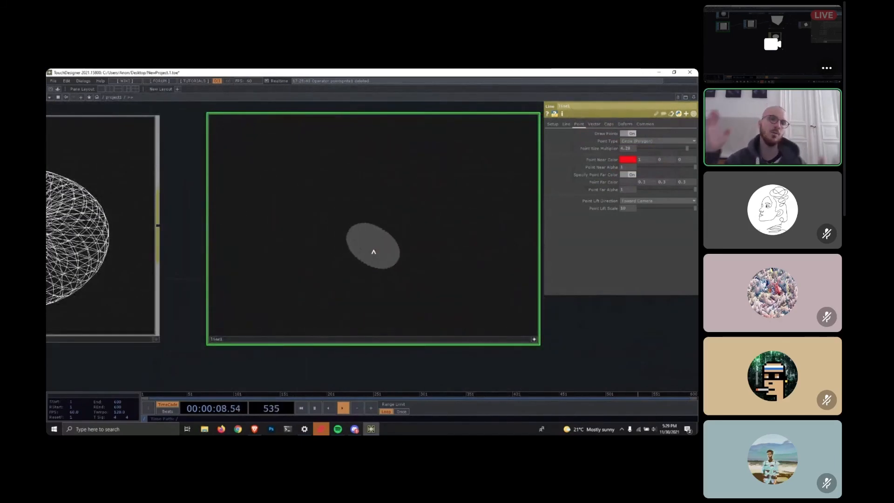
{"action": "scroll", "coordinate": [374, 251], "scroll_direction": "up", "scroll_amount": 5}
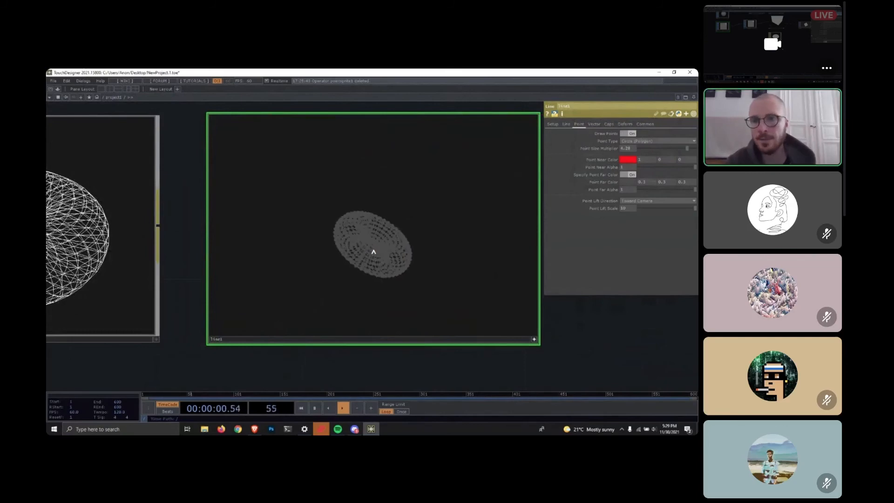
{"action": "scroll", "coordinate": [373, 251], "scroll_direction": "up", "scroll_amount": 2}
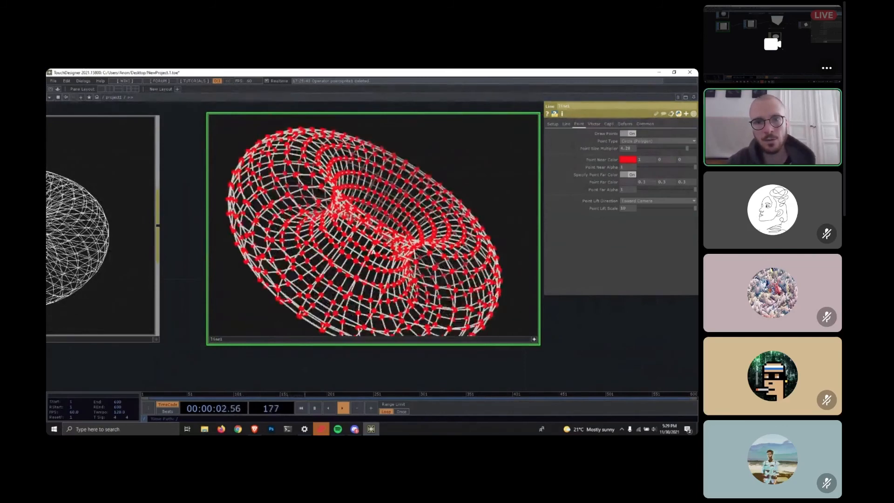
{"action": "scroll", "coordinate": [374, 251], "scroll_direction": "up", "scroll_amount": 4}
{"action": "scroll", "coordinate": [373, 251], "scroll_direction": "down", "scroll_amount": 6}
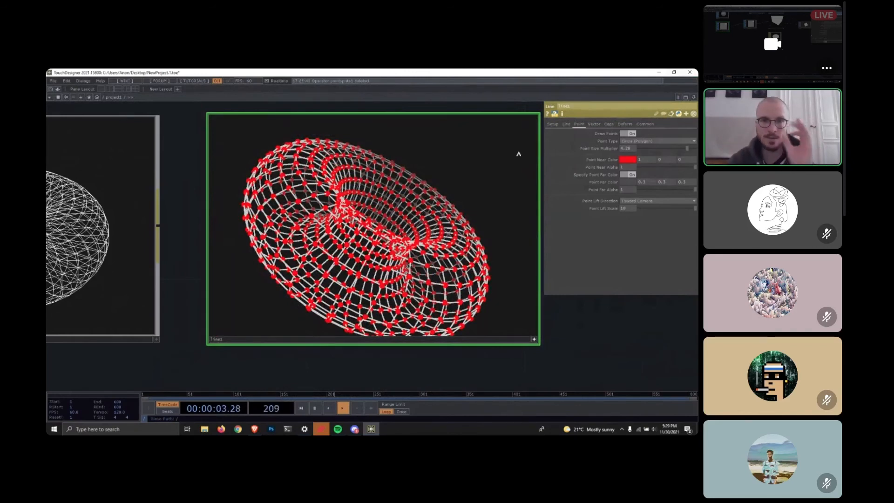
Set the Line material's Point Far Color to blue-violet and inspect the rotated torus.
{"action": "left_click", "coordinate": [628, 182]}
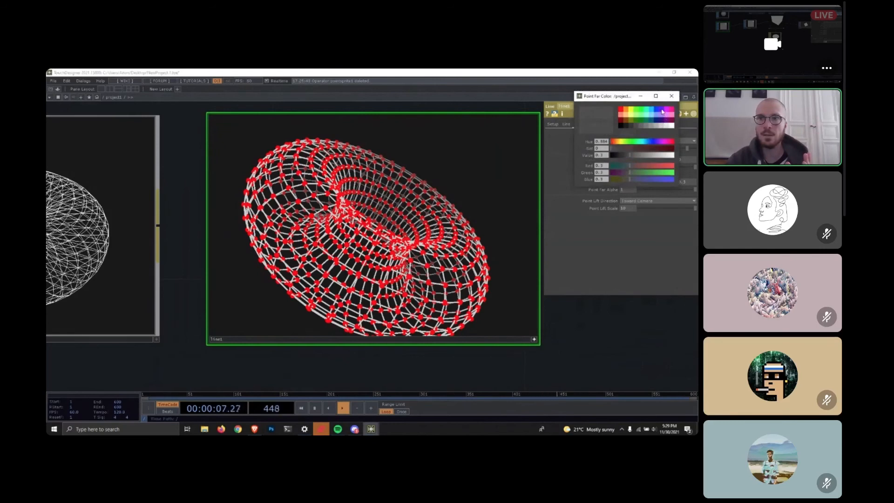
{"action": "left_click", "coordinate": [662, 112]}
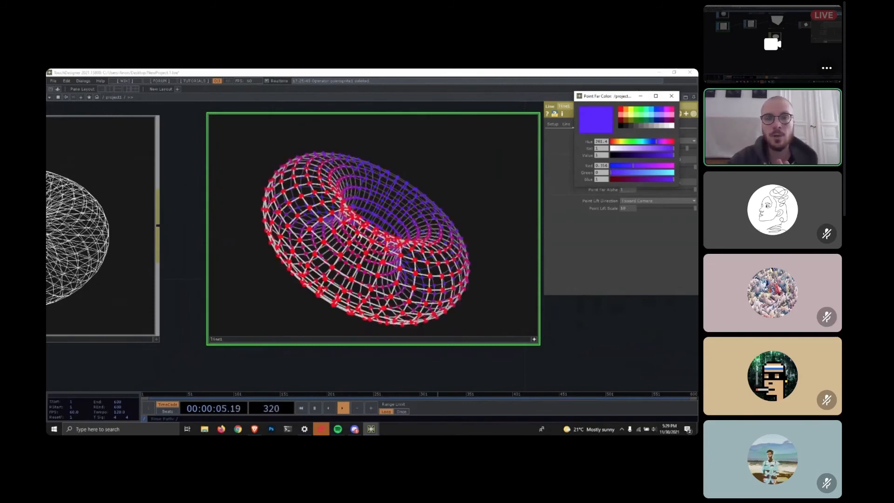
{"action": "left_click", "coordinate": [384, 227]}
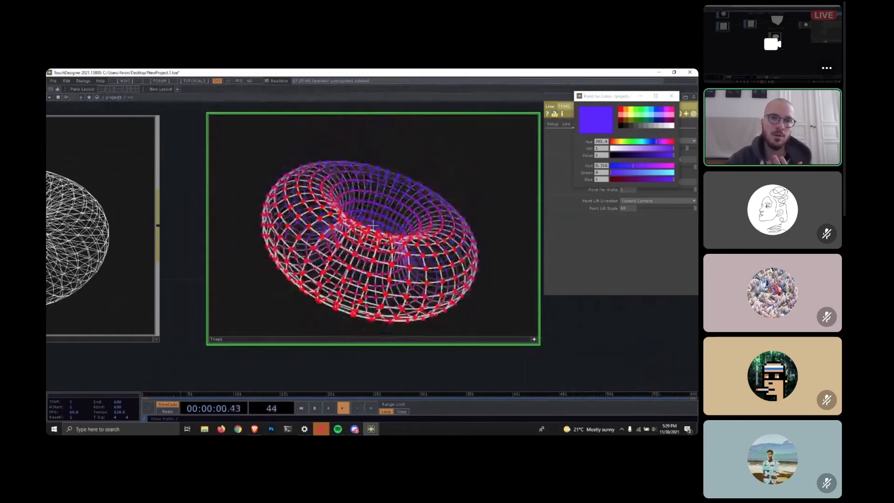
{"action": "left_click", "coordinate": [673, 95]}
{"action": "scroll", "coordinate": [574, 354], "scroll_direction": "down", "scroll_amount": 2}
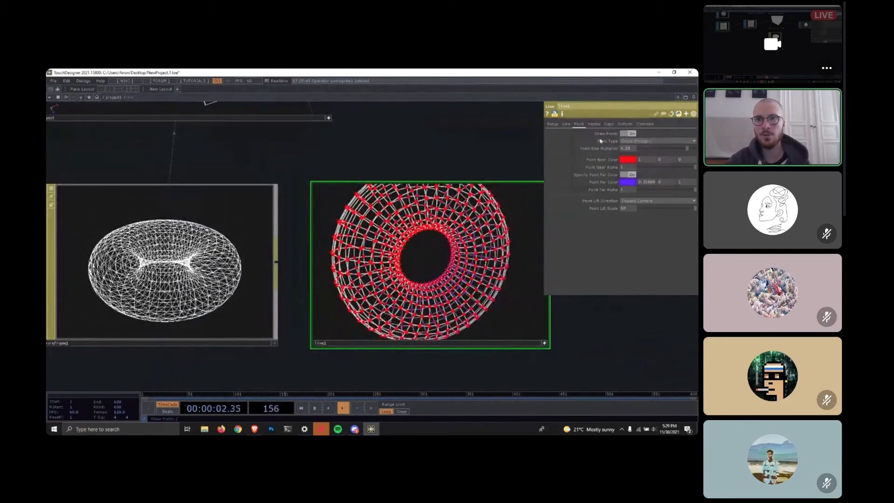
Disable point and line drawing in the Line material and enable Draw Vectors instead.
{"action": "left_click", "coordinate": [629, 134]}
{"action": "left_click", "coordinate": [566, 124]}
{"action": "left_click", "coordinate": [630, 133]}
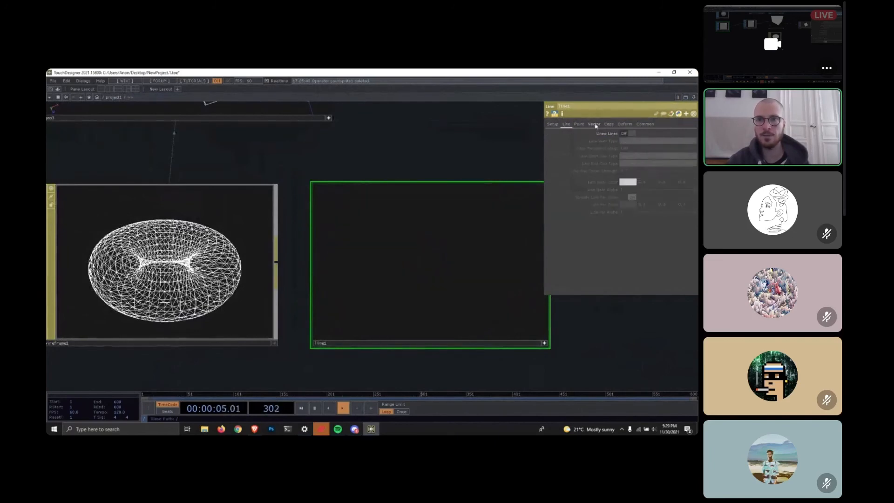
{"action": "left_click", "coordinate": [595, 124]}
{"action": "left_click", "coordinate": [630, 134]}
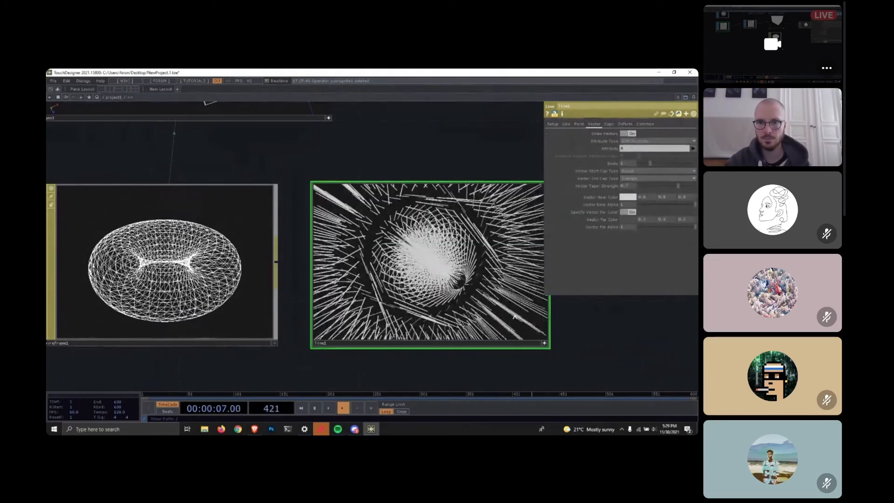
{"action": "left_click_drag", "start_coordinate": [567, 326], "coordinate": [510, 328]}
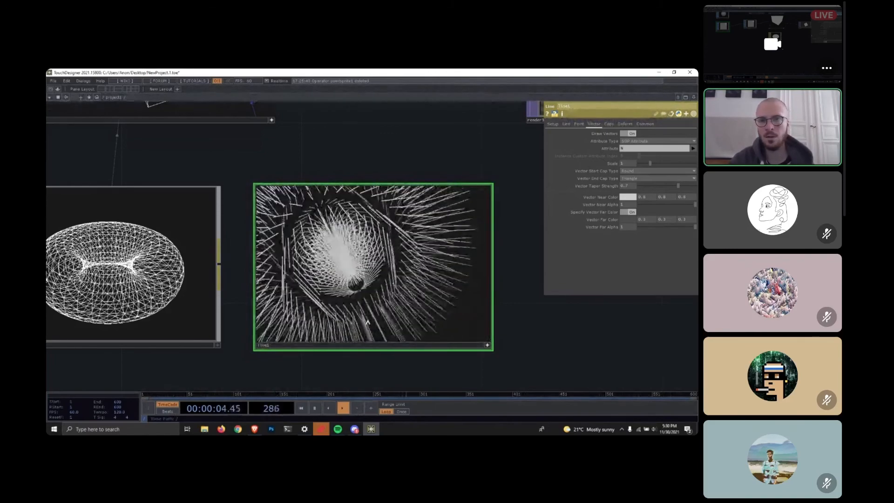
Set the Line material's Vector Near Color to red and Vector Far Color to blue-violet, checking both on the rotated torus.
{"action": "left_click", "coordinate": [628, 197]}
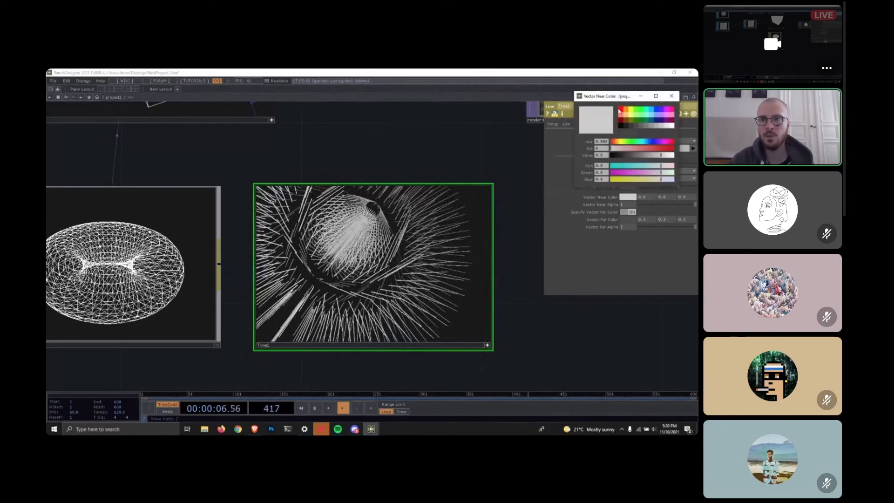
{"action": "left_click", "coordinate": [619, 110]}
{"action": "left_click", "coordinate": [627, 221]}
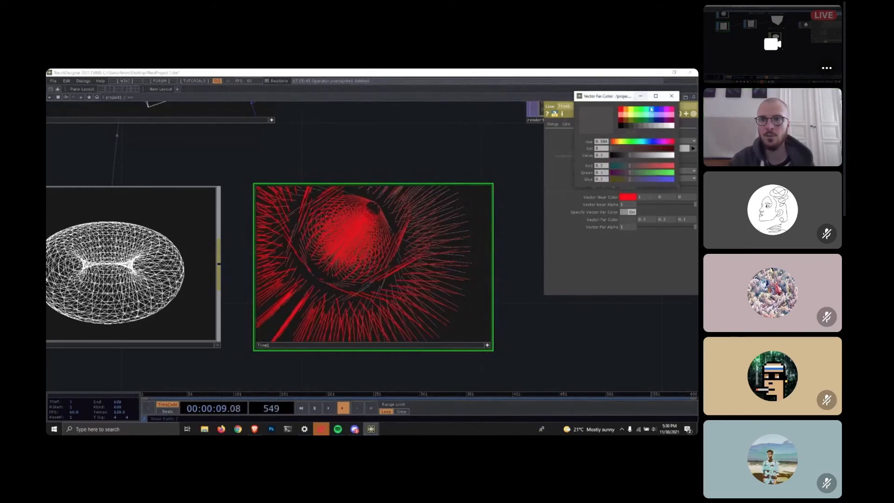
{"action": "left_click", "coordinate": [661, 115]}
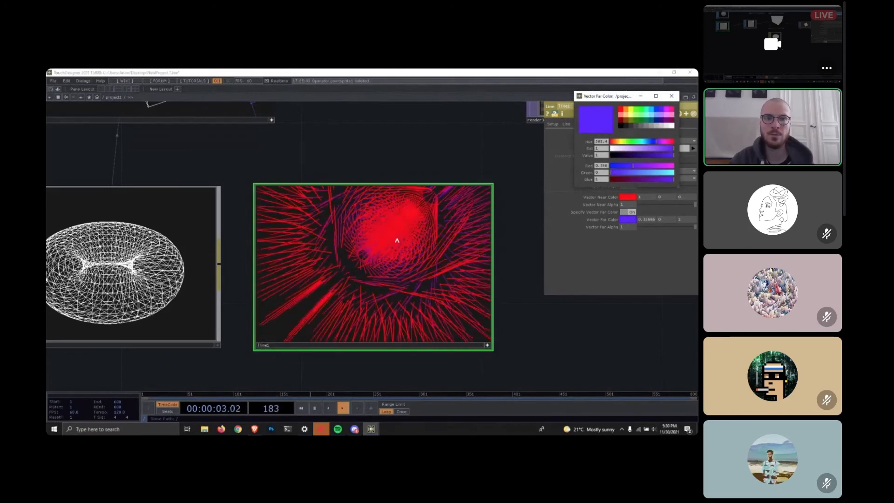
{"action": "left_click", "coordinate": [370, 254]}
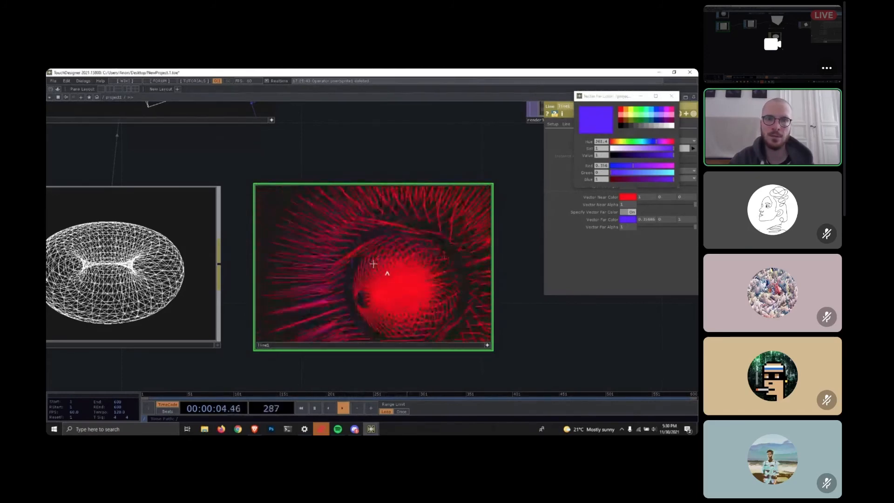
{"action": "left_click_drag", "start_coordinate": [387, 273], "coordinate": [427, 241]}
{"action": "left_click", "coordinate": [673, 97]}
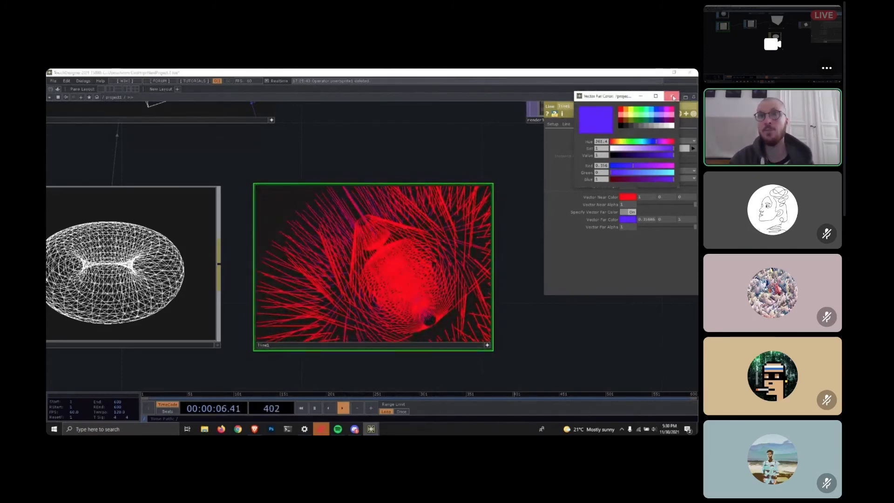
{"action": "left_click", "coordinate": [673, 97]}
Enable point drawing in the Line material and set its Point Near Color to white.
{"action": "left_click", "coordinate": [578, 124]}
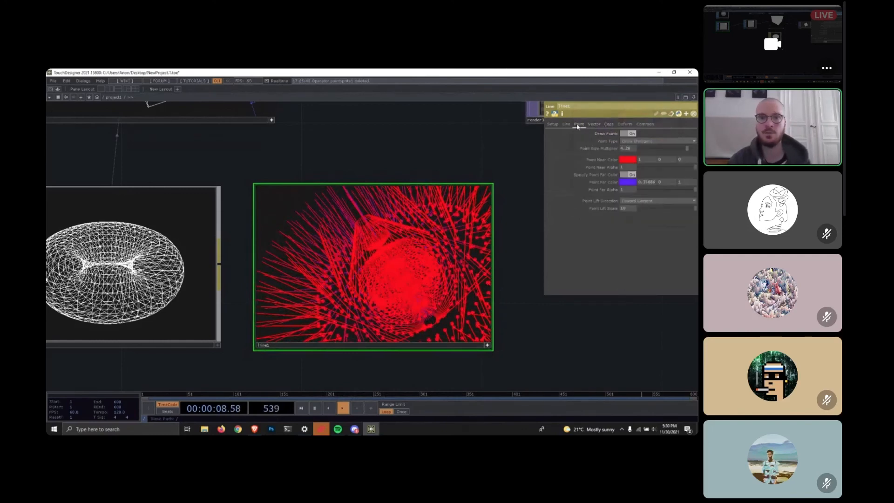
{"action": "left_click", "coordinate": [628, 162]}
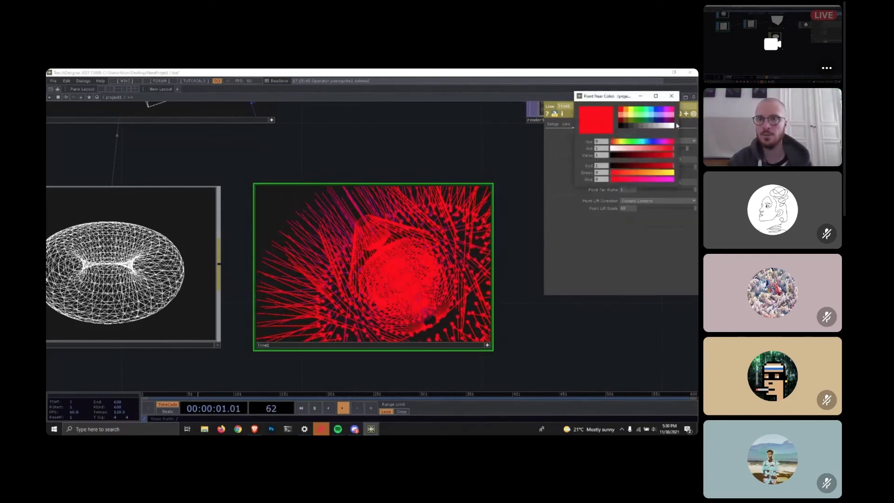
{"action": "left_click", "coordinate": [672, 126]}
{"action": "left_click", "coordinate": [671, 97]}
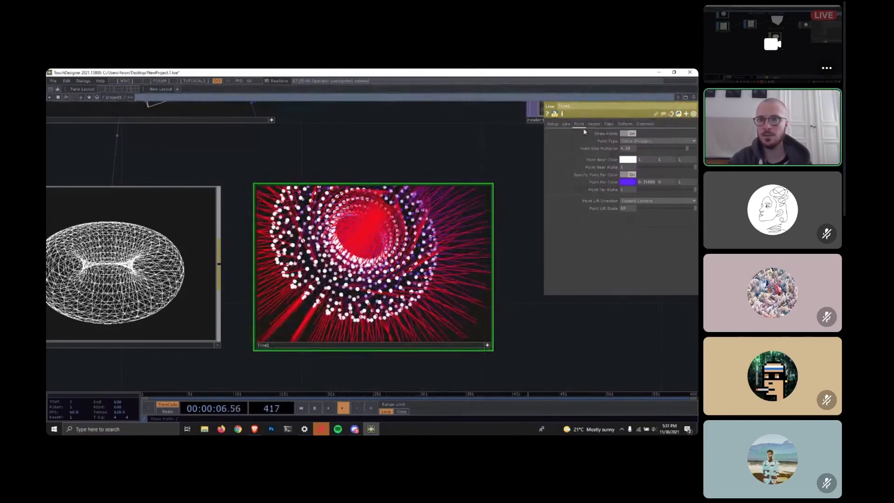
Disable point drawing in the Line material and look over its Caps, Deform and Common parameters.
{"action": "left_click", "coordinate": [628, 133]}
{"action": "left_click", "coordinate": [614, 125]}
{"action": "left_click", "coordinate": [625, 125]}
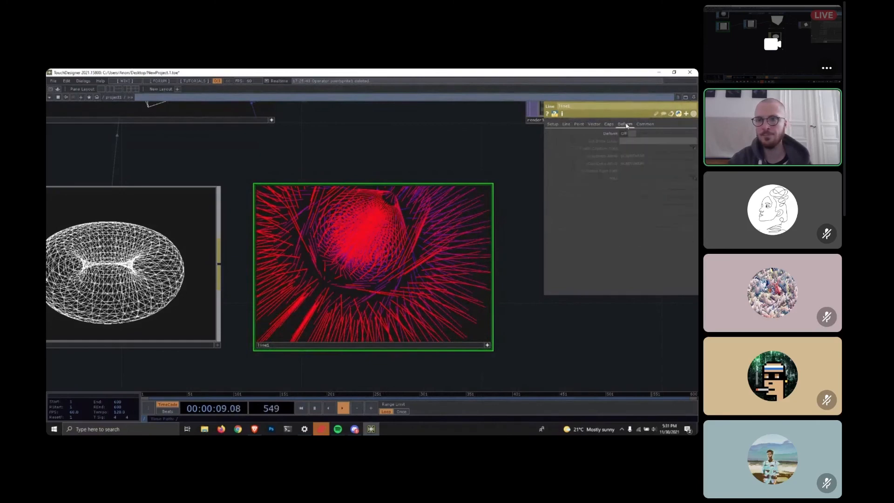
{"action": "left_click", "coordinate": [646, 124]}
Assign the Line material to the geo3 component and inspect the vector-drawn box in its viewer.
{"action": "scroll", "coordinate": [548, 388], "scroll_direction": "down", "scroll_amount": 5}
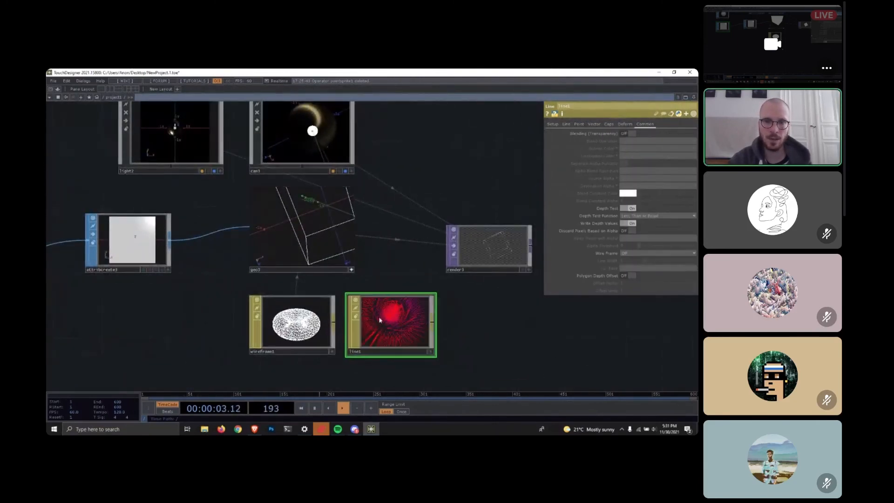
{"action": "left_click_drag", "start_coordinate": [379, 313], "coordinate": [313, 230]}
{"action": "left_click", "coordinate": [313, 230]}
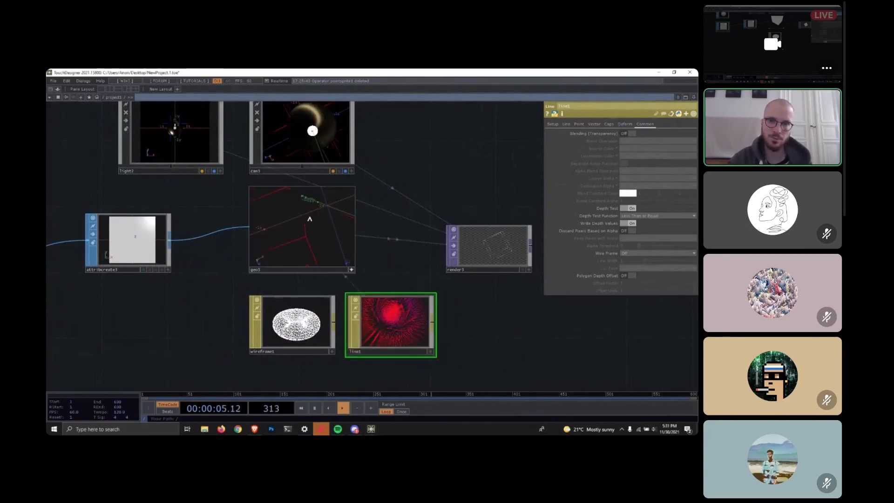
{"action": "scroll", "coordinate": [398, 339], "scroll_direction": "up", "scroll_amount": 1}
{"action": "scroll", "coordinate": [398, 338], "scroll_direction": "up", "scroll_amount": 4}
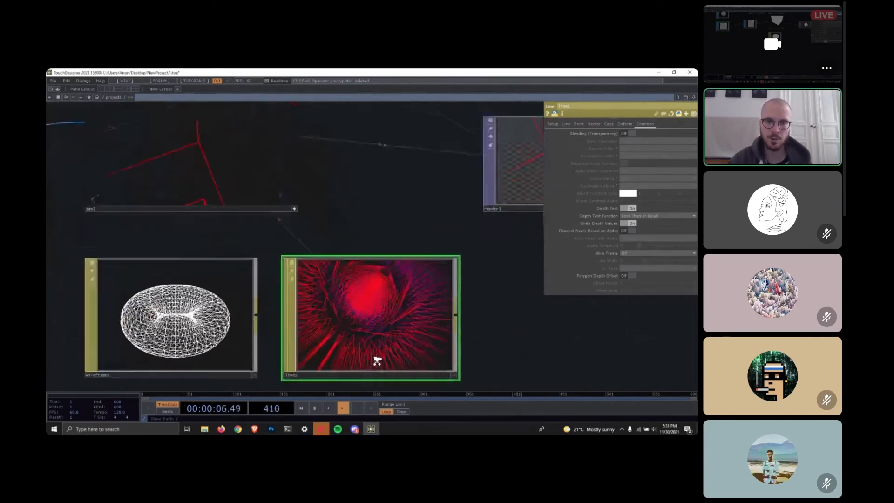
{"action": "scroll", "coordinate": [447, 317], "scroll_direction": "down", "scroll_amount": 5}
{"action": "left_click_drag", "start_coordinate": [436, 323], "coordinate": [418, 337]}
{"action": "scroll", "coordinate": [427, 256], "scroll_direction": "up", "scroll_amount": 3}
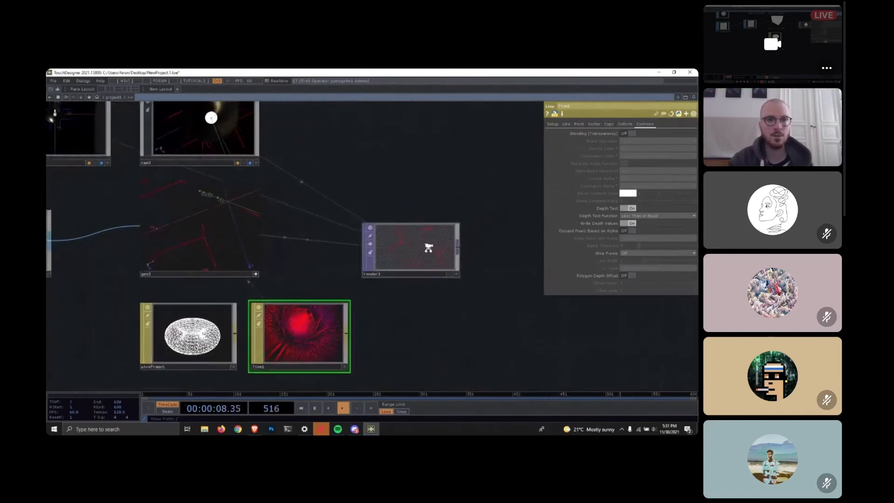
{"action": "left_click_drag", "start_coordinate": [294, 261], "coordinate": [475, 247]}
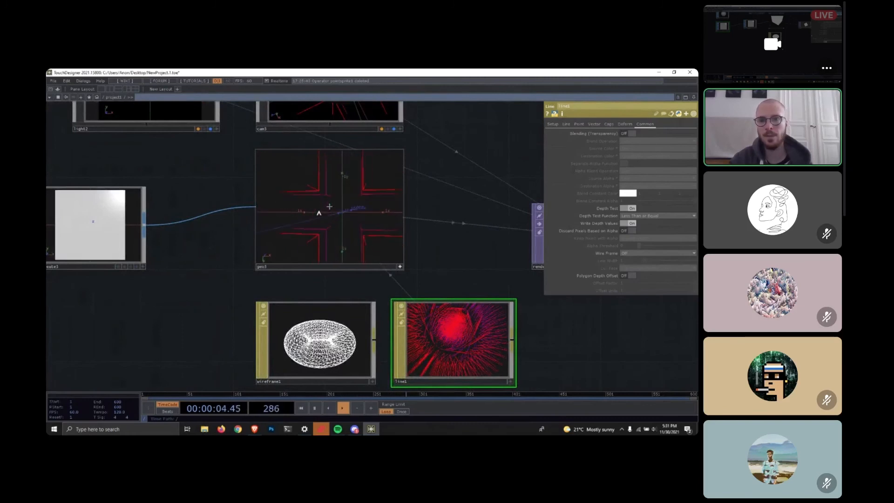
Disable Draw Vectors in the Line material and enable Draw Points and Draw Lines instead.
{"action": "left_click", "coordinate": [594, 124]}
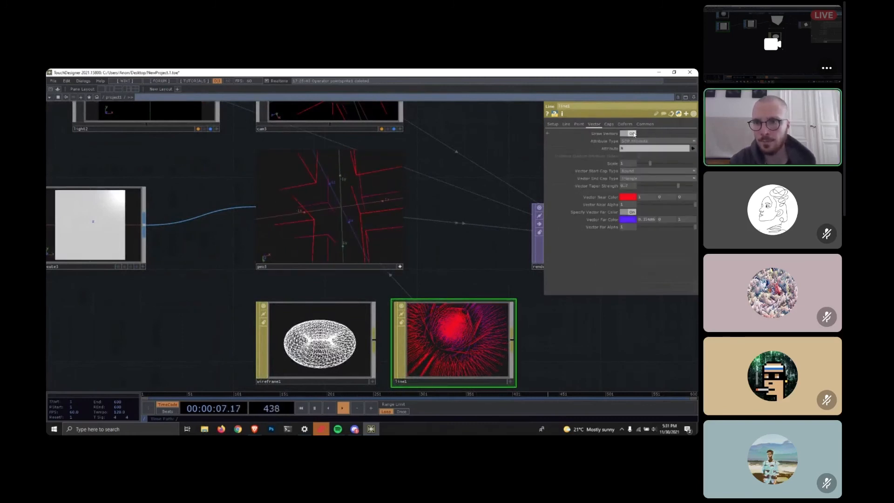
{"action": "left_click", "coordinate": [629, 134]}
{"action": "left_click", "coordinate": [579, 124]}
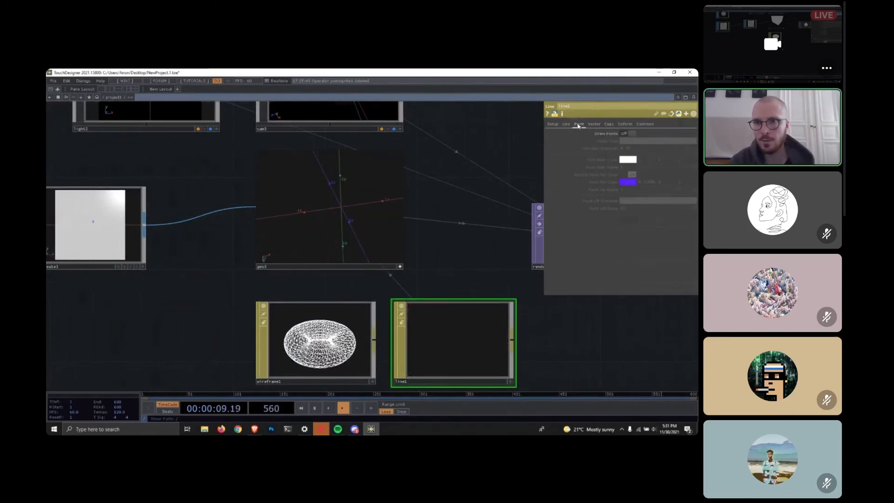
{"action": "left_click", "coordinate": [632, 134]}
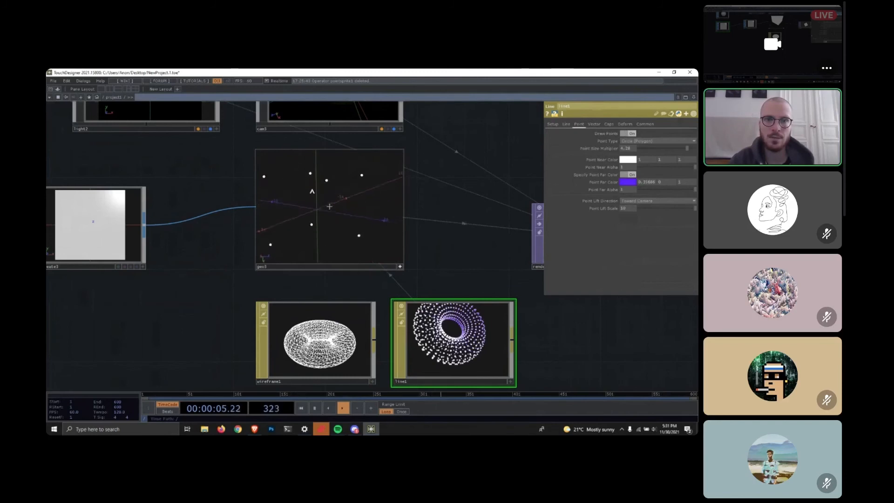
{"action": "left_click", "coordinate": [566, 123]}
{"action": "left_click", "coordinate": [632, 134]}
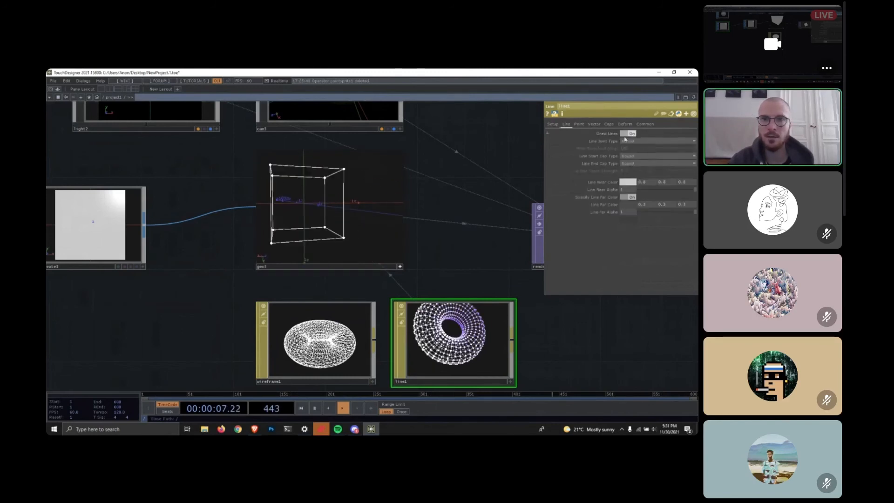
Set the Line material's Point Near Color to pure red for the points on the box.
{"action": "scroll", "coordinate": [222, 176], "scroll_direction": "up", "scroll_amount": 5}
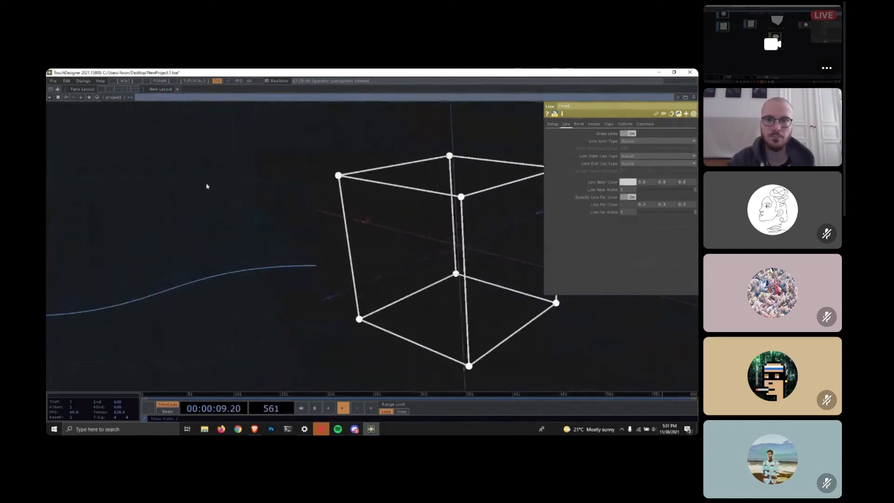
{"action": "left_click", "coordinate": [581, 124]}
{"action": "left_click", "coordinate": [627, 160]}
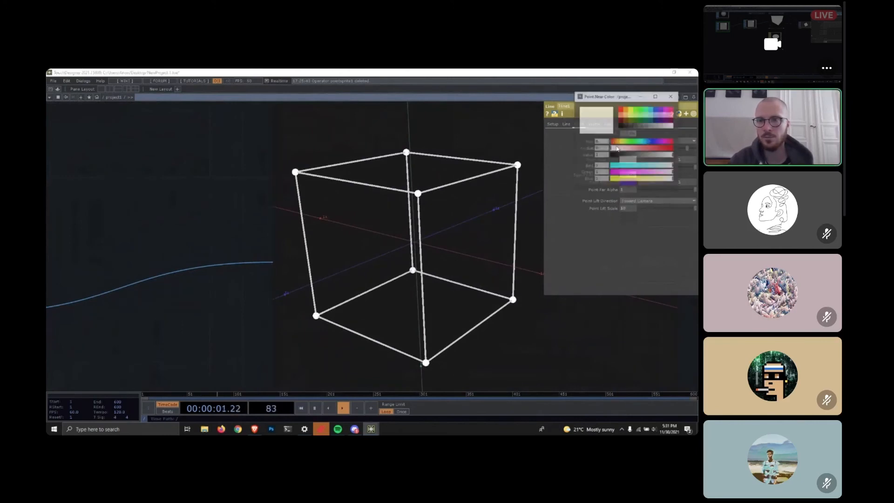
{"action": "left_click", "coordinate": [628, 111]}
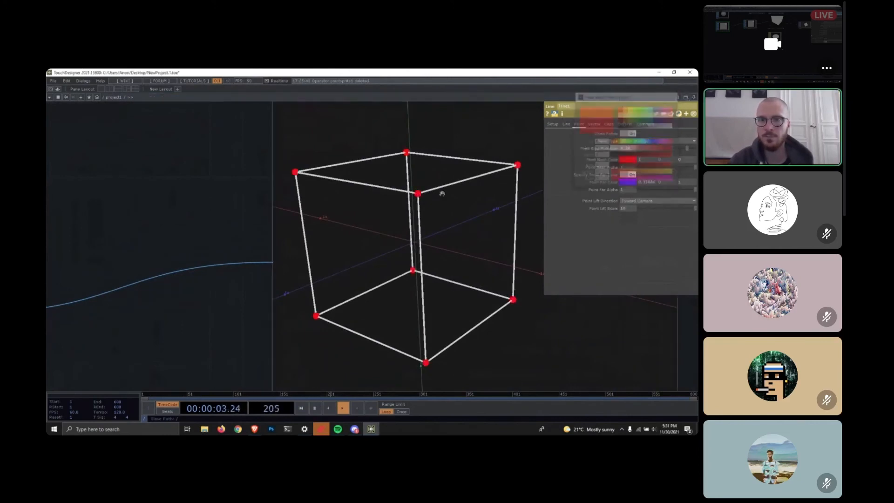
Orbit the box and vary its viewing distance to examine how its point colors shift between near and far.
{"action": "left_click_drag", "start_coordinate": [475, 261], "coordinate": [425, 264]}
{"action": "scroll", "coordinate": [425, 264], "scroll_direction": "down", "scroll_amount": 5}
{"action": "scroll", "coordinate": [425, 264], "scroll_direction": "up", "scroll_amount": 4}
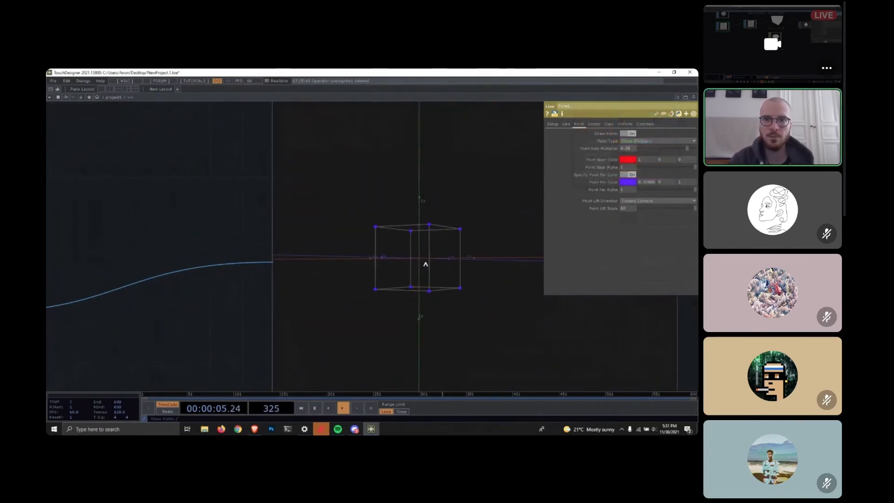
{"action": "scroll", "coordinate": [425, 264], "scroll_direction": "down", "scroll_amount": 4}
{"action": "scroll", "coordinate": [426, 264], "scroll_direction": "up", "scroll_amount": 4}
{"action": "scroll", "coordinate": [425, 264], "scroll_direction": "down", "scroll_amount": 2}
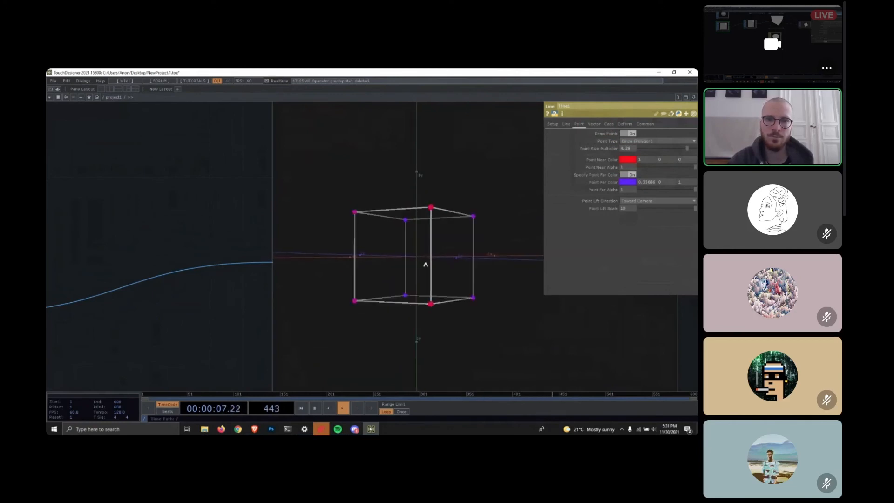
{"action": "left_click_drag", "start_coordinate": [425, 264], "coordinate": [419, 330]}
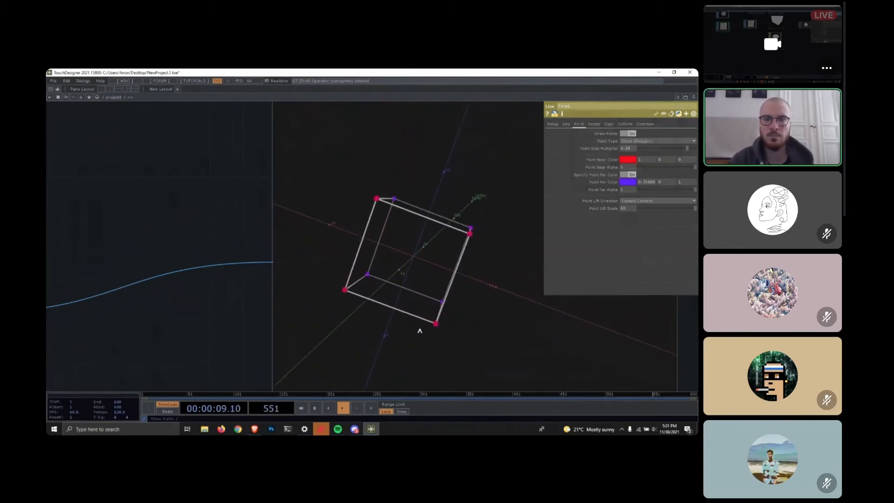
{"action": "scroll", "coordinate": [225, 209], "scroll_direction": "down", "scroll_amount": 5}
{"action": "scroll", "coordinate": [213, 214], "scroll_direction": "down", "scroll_amount": 3}
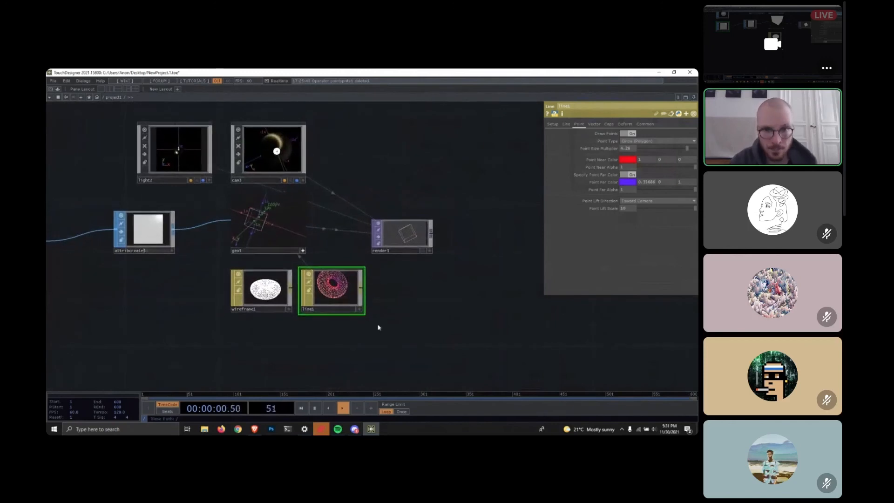
Select the Wireframe material and examine its torus mesh up close for comparison with the Line material.
{"action": "left_click_drag", "start_coordinate": [317, 342], "coordinate": [385, 343]}
{"action": "scroll", "coordinate": [385, 345], "scroll_direction": "up", "scroll_amount": 2}
{"action": "scroll", "coordinate": [385, 346], "scroll_direction": "up", "scroll_amount": 3}
{"action": "left_click_drag", "start_coordinate": [540, 265], "coordinate": [512, 301]}
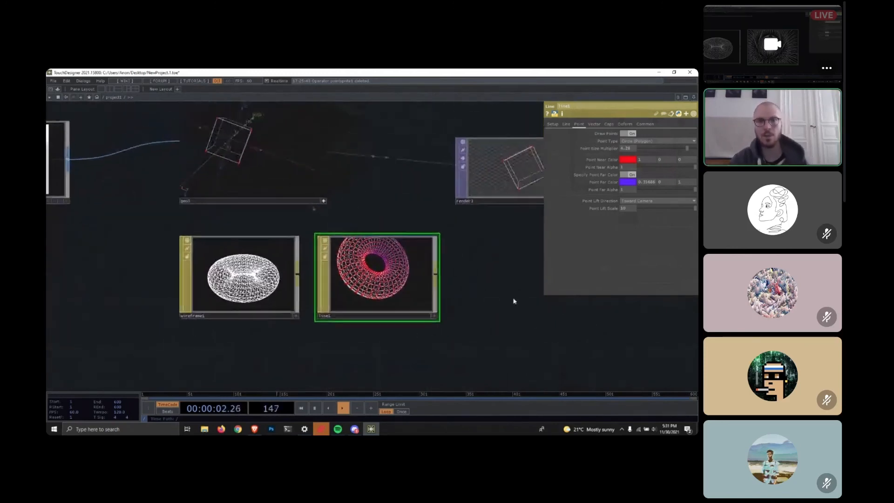
{"action": "scroll", "coordinate": [514, 298], "scroll_direction": "down", "scroll_amount": 3}
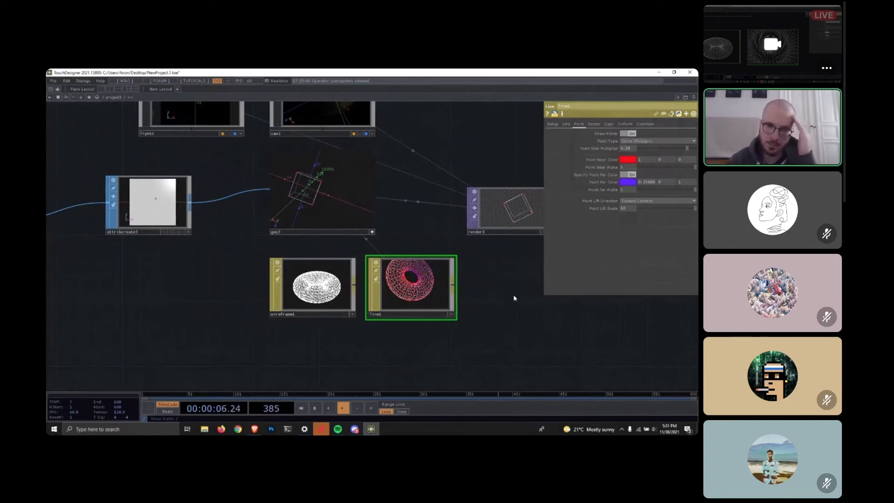
{"action": "left_click", "coordinate": [335, 271]}
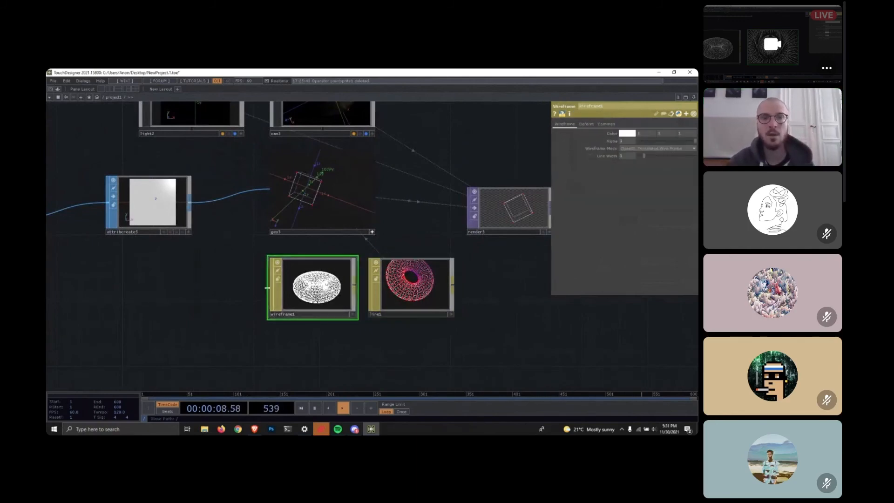
{"action": "scroll", "coordinate": [279, 291], "scroll_direction": "up", "scroll_amount": 5}
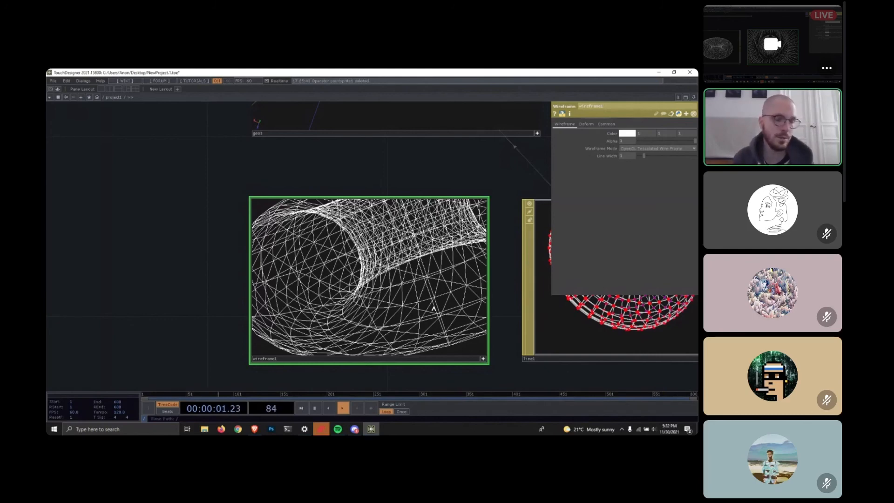
{"action": "scroll", "coordinate": [226, 297], "scroll_direction": "down", "scroll_amount": 3}
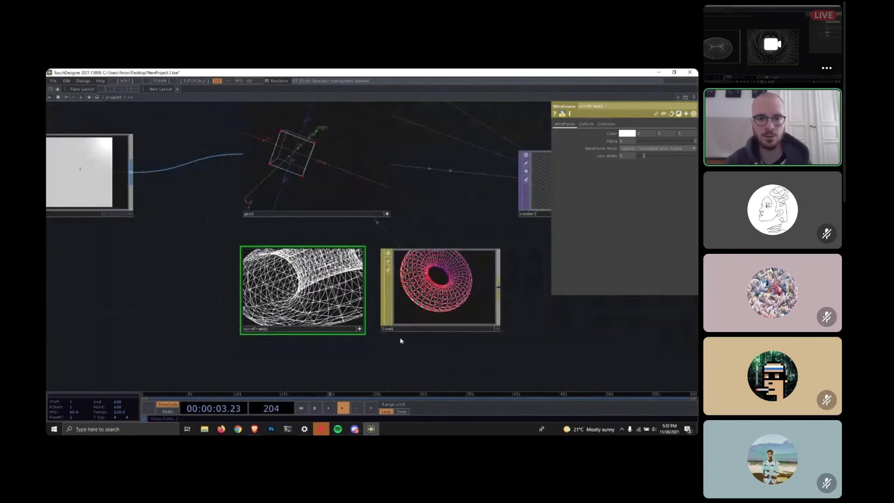
{"action": "left_click", "coordinate": [361, 329]}
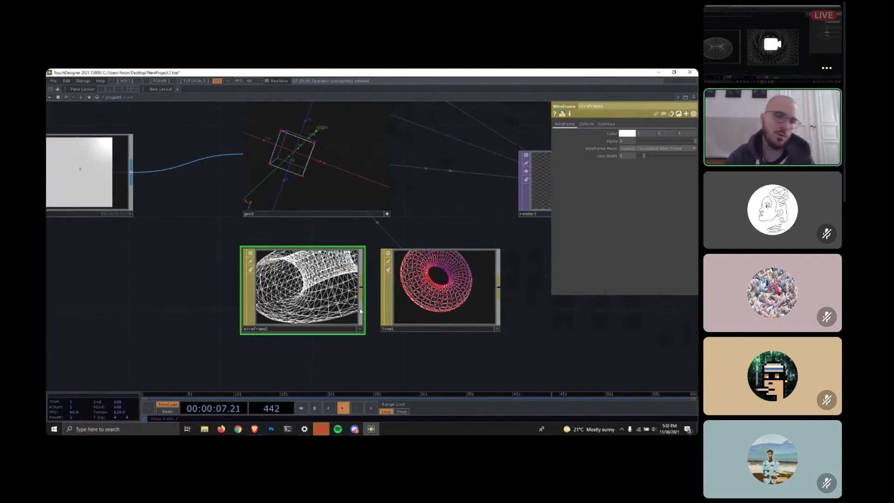
Look through the available MAT operators in the operator creation list, leaving the network without a new node.
{"action": "left_click_drag", "start_coordinate": [195, 236], "coordinate": [155, 293]}
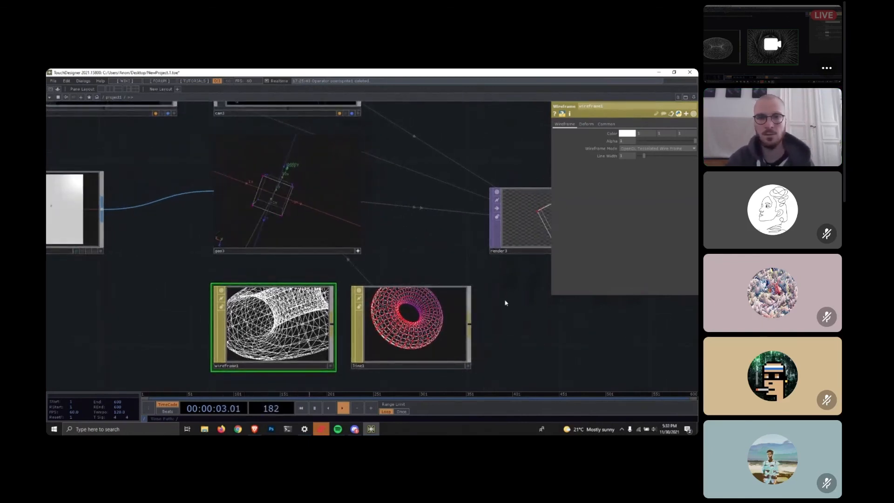
{"action": "scroll", "coordinate": [505, 302], "scroll_direction": "down", "scroll_amount": 3}
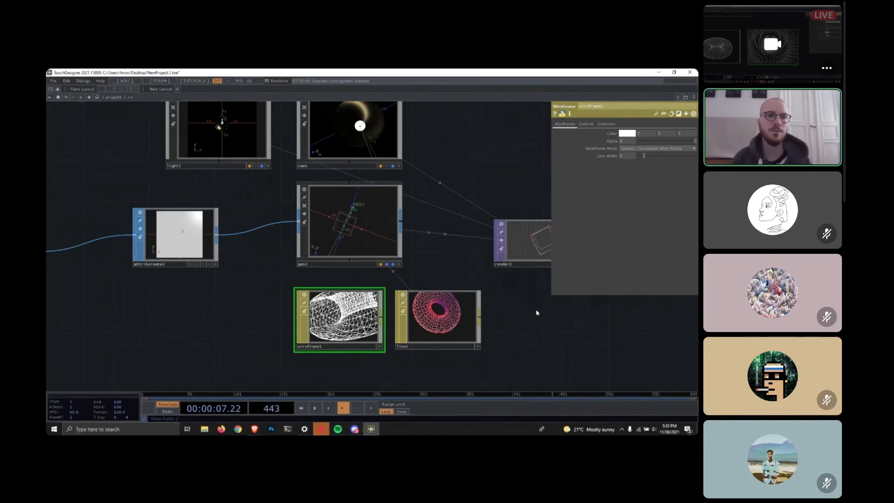
{"action": "scroll", "coordinate": [531, 328], "scroll_direction": "down", "scroll_amount": 3}
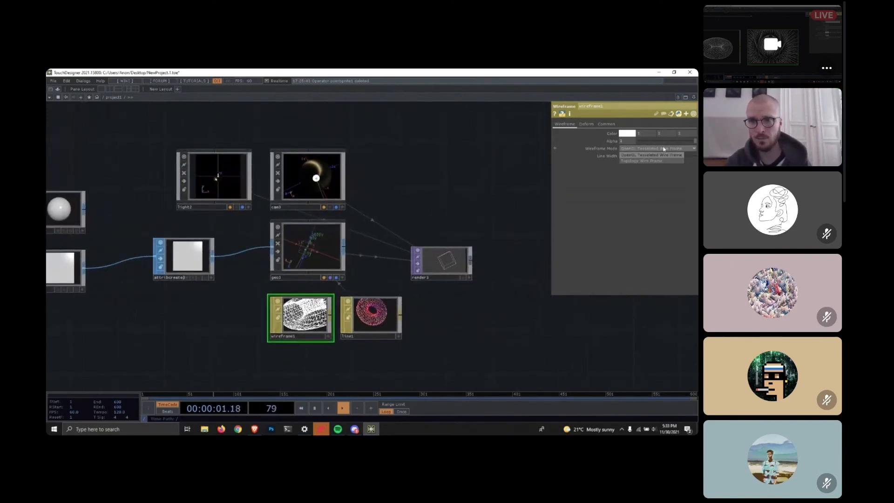
{"action": "left_click_drag", "start_coordinate": [491, 306], "coordinate": [463, 306]}
{"action": "key", "text": "Tab"}
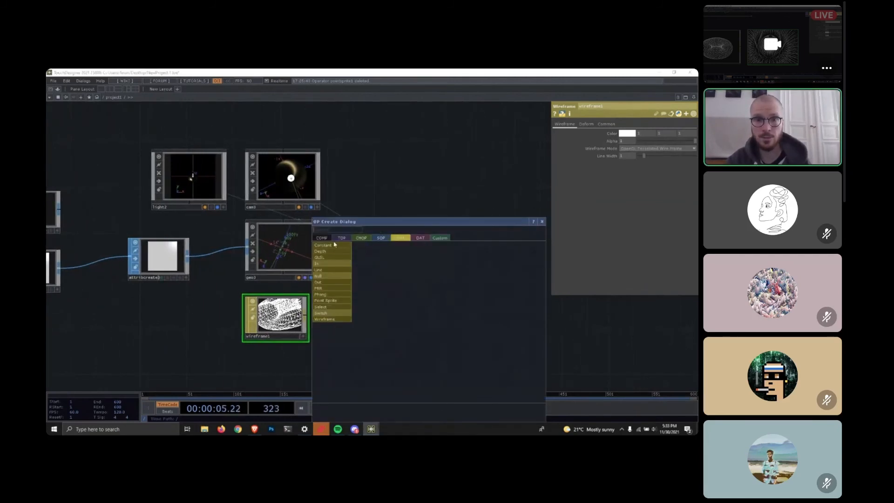
{"action": "left_click", "coordinate": [543, 221]}
Survey the PBR, Phong, Wireframe and Line material setups across the whole network.
{"action": "scroll", "coordinate": [443, 325], "scroll_direction": "down", "scroll_amount": 4}
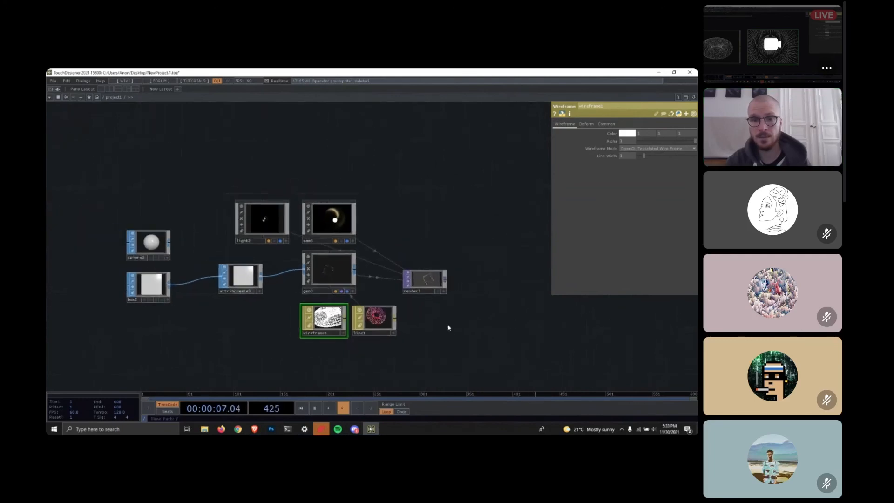
{"action": "scroll", "coordinate": [525, 289], "scroll_direction": "down", "scroll_amount": 4}
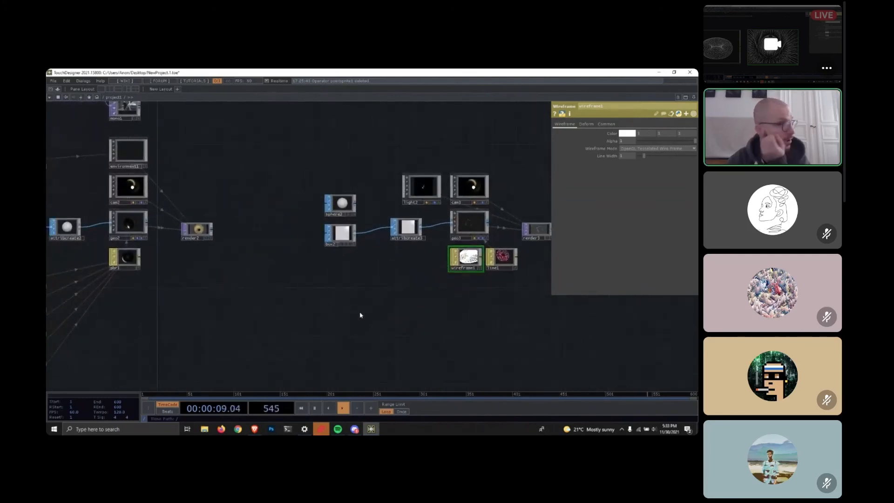
{"action": "scroll", "coordinate": [360, 316], "scroll_direction": "down", "scroll_amount": 6}
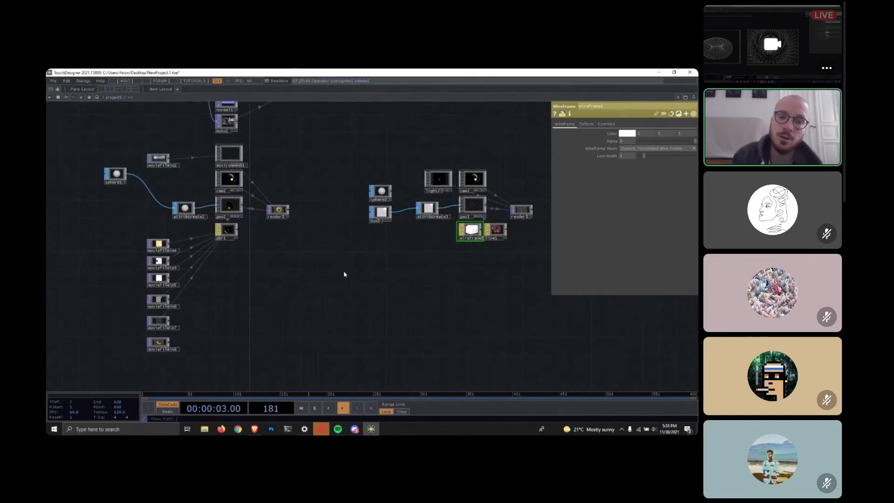
{"action": "scroll", "coordinate": [429, 269], "scroll_direction": "down", "scroll_amount": 4}
{"action": "scroll", "coordinate": [367, 318], "scroll_direction": "up", "scroll_amount": 5}
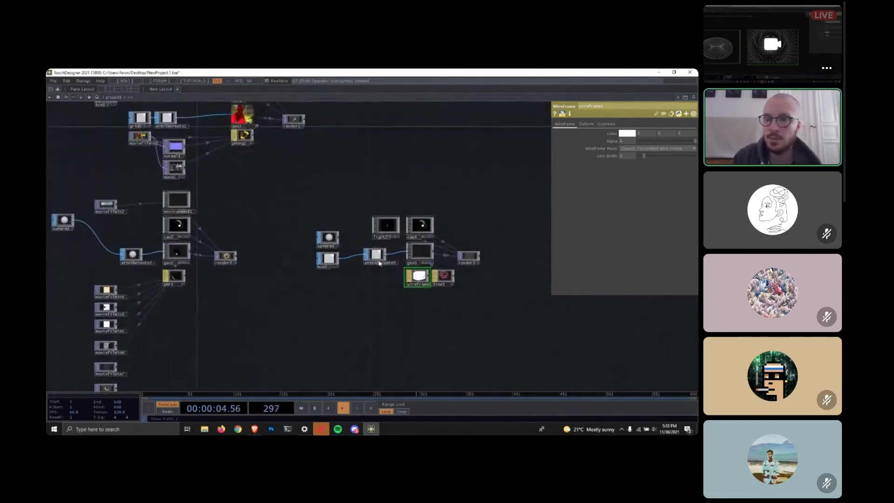
{"action": "left_click_drag", "start_coordinate": [218, 348], "coordinate": [312, 349]}
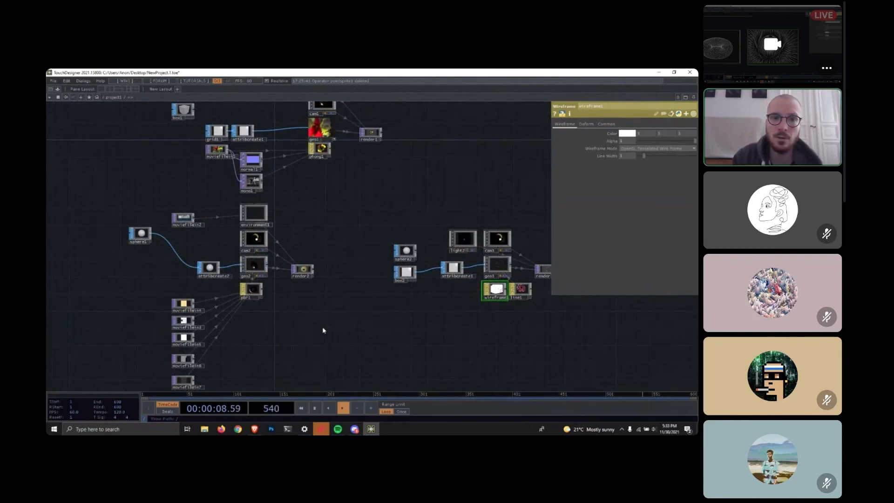
{"action": "left_click_drag", "start_coordinate": [317, 335], "coordinate": [318, 345]}
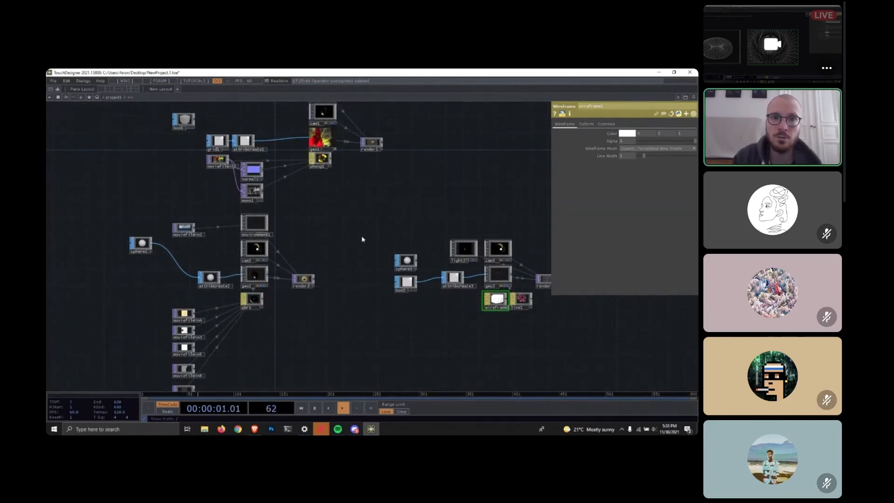
Replace the flower image in the Phong setup's Movie File In with Count.mov from the Samples Map folder.
{"action": "scroll", "coordinate": [260, 166], "scroll_direction": "up", "scroll_amount": 1}
{"action": "left_click_drag", "start_coordinate": [348, 230], "coordinate": [397, 270]}
{"action": "scroll", "coordinate": [211, 190], "scroll_direction": "up", "scroll_amount": 6}
{"action": "left_click_drag", "start_coordinate": [253, 274], "coordinate": [132, 316]}
{"action": "left_click_drag", "start_coordinate": [489, 329], "coordinate": [483, 259]}
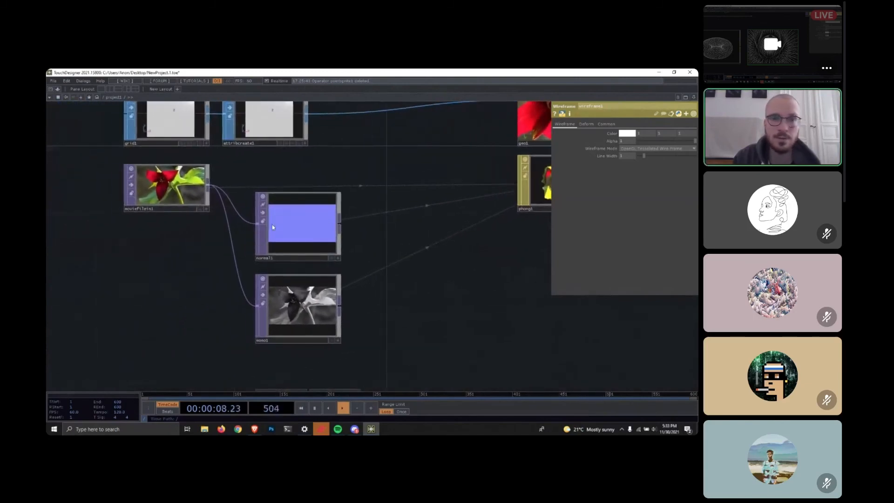
{"action": "left_click", "coordinate": [165, 169]}
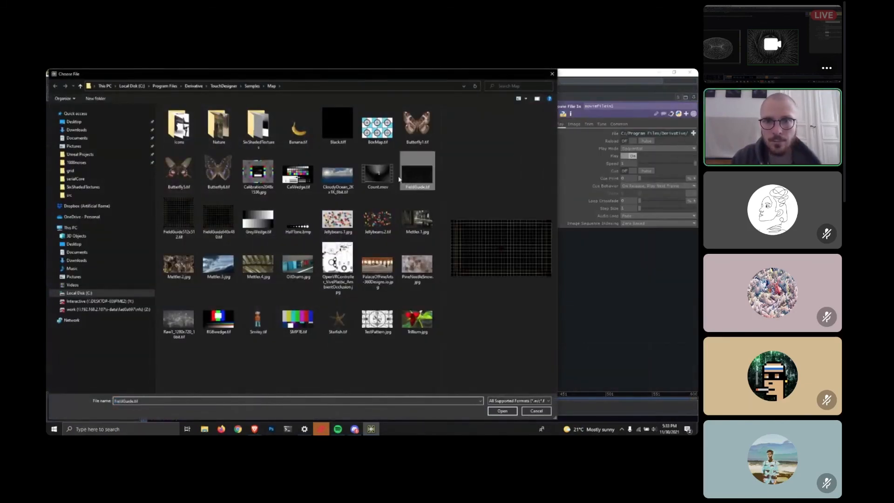
{"action": "left_click", "coordinate": [502, 413]}
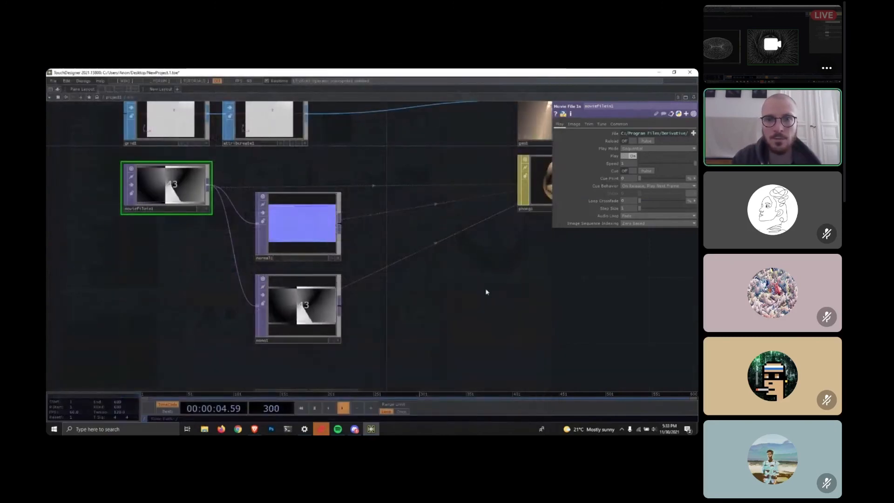
Examine how the counting movie displaces the grid in the Phong setup's geometry and render.
{"action": "left_click_drag", "start_coordinate": [485, 292], "coordinate": [207, 310]}
{"action": "left_click_drag", "start_coordinate": [369, 181], "coordinate": [418, 250]}
{"action": "left_click_drag", "start_coordinate": [219, 126], "coordinate": [242, 182]}
{"action": "middle_click_drag", "start_coordinate": [242, 181], "coordinate": [272, 233]}
{"action": "left_click_drag", "start_coordinate": [272, 232], "coordinate": [182, 155]}
{"action": "middle_click_drag", "start_coordinate": [101, 313], "coordinate": [49, 321]}
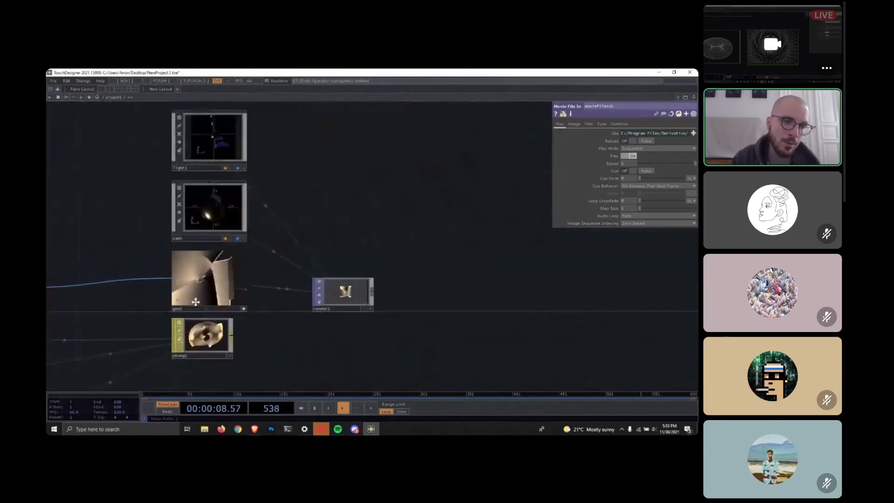
{"action": "left_click_drag", "start_coordinate": [49, 321], "coordinate": [286, 228]}
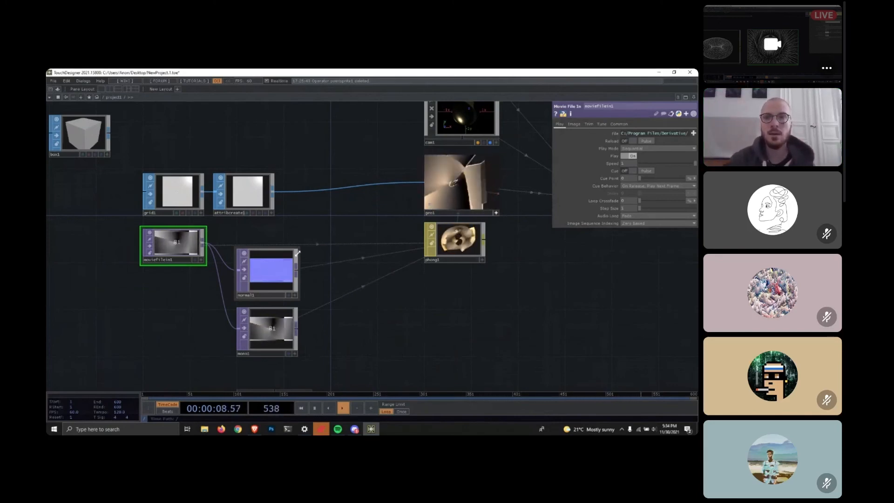
Select the Phong material and examine its parameters and maps alongside the displaced geometry.
{"action": "left_click", "coordinate": [466, 228]}
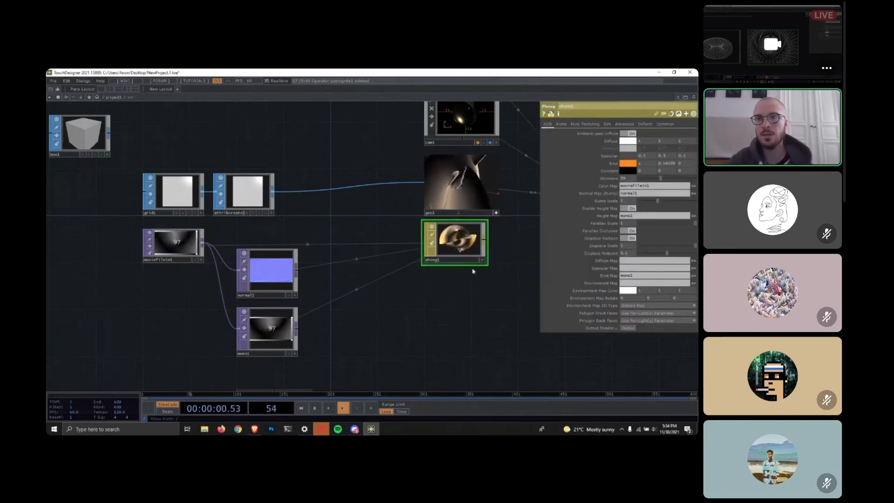
{"action": "left_click_drag", "start_coordinate": [457, 319], "coordinate": [380, 368]}
{"action": "scroll", "coordinate": [455, 298], "scroll_direction": "up", "scroll_amount": 3}
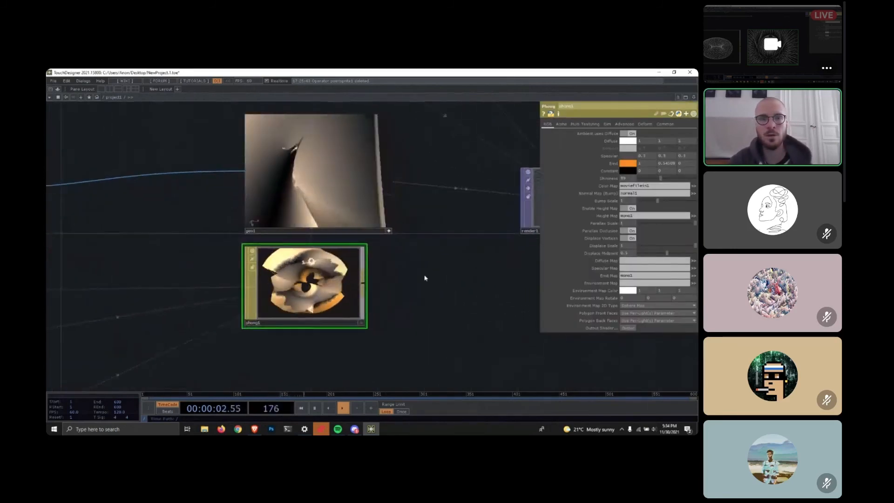
{"action": "left_click_drag", "start_coordinate": [425, 278], "coordinate": [456, 331]}
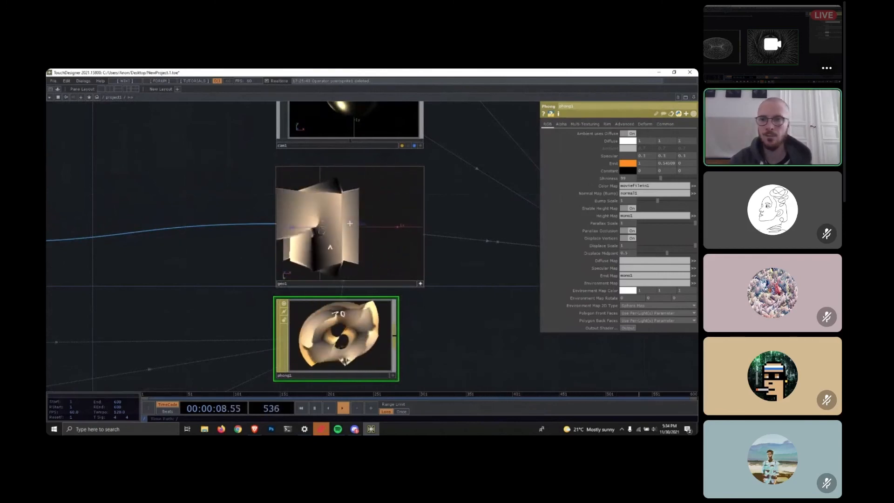
{"action": "left_click_drag", "start_coordinate": [468, 298], "coordinate": [538, 301]}
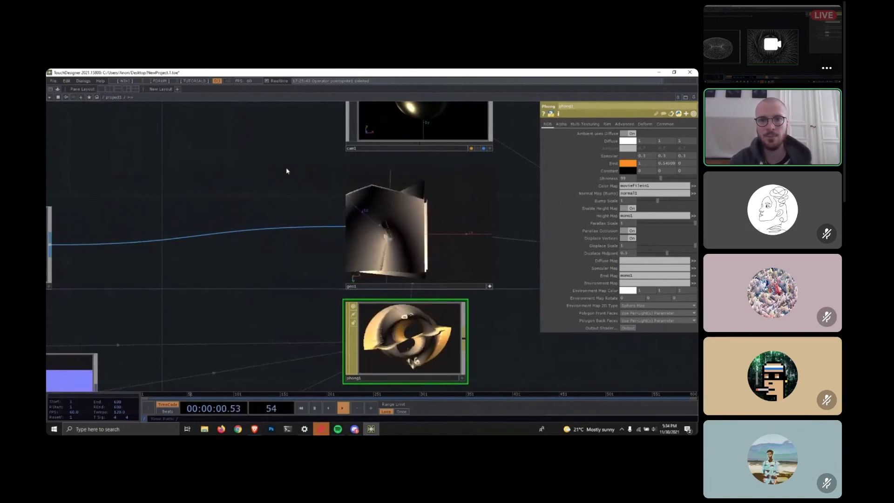
Orbit the displaced grid up close to inspect its extruded relief from several angles.
{"action": "left_click_drag", "start_coordinate": [281, 171], "coordinate": [163, 164]}
{"action": "scroll", "coordinate": [224, 172], "scroll_direction": "up", "scroll_amount": 4}
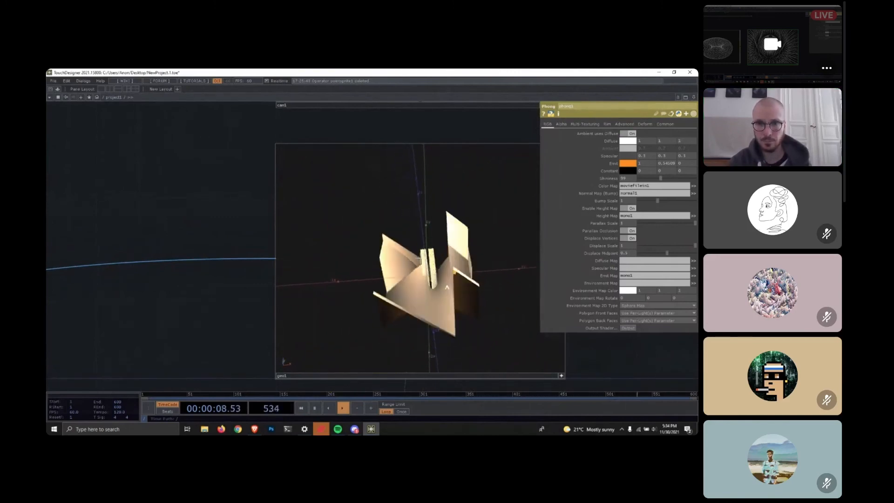
{"action": "left_click_drag", "start_coordinate": [447, 287], "coordinate": [391, 305]}
{"action": "scroll", "coordinate": [161, 193], "scroll_direction": "down", "scroll_amount": 3}
{"action": "left_click_drag", "start_coordinate": [157, 197], "coordinate": [212, 189]}
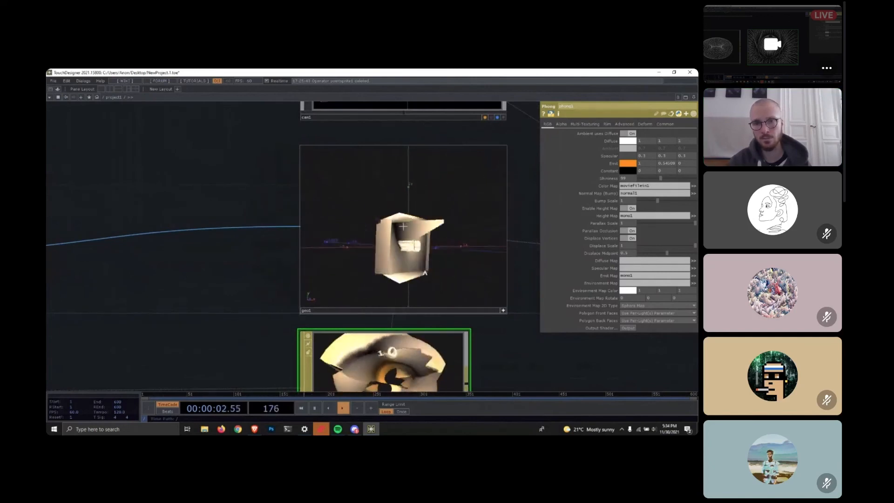
{"action": "scroll", "coordinate": [216, 194], "scroll_direction": "down", "scroll_amount": 3}
{"action": "left_click_drag", "start_coordinate": [216, 193], "coordinate": [486, 107]}
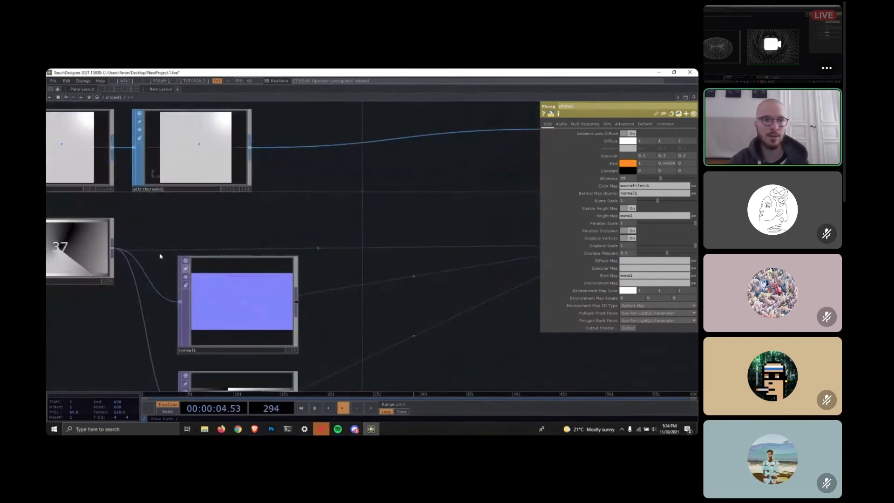
Compare the counting movie source with the relief it drives on the displaced grid.
{"action": "left_click_drag", "start_coordinate": [200, 223], "coordinate": [351, 226]}
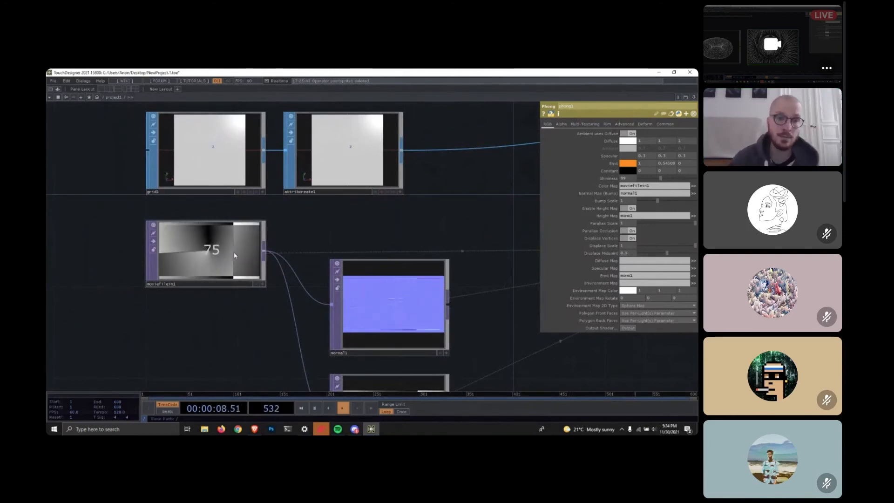
{"action": "scroll", "coordinate": [298, 217], "scroll_direction": "down", "scroll_amount": 2}
{"action": "left_click_drag", "start_coordinate": [298, 218], "coordinate": [52, 275]}
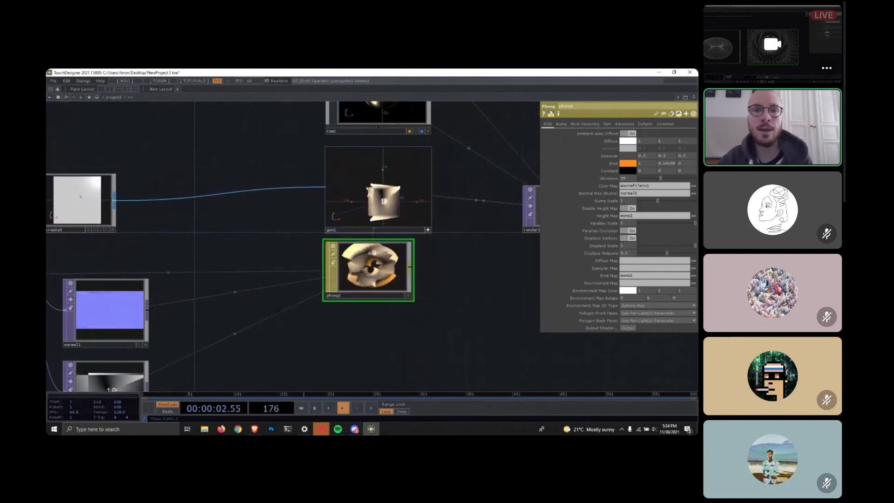
{"action": "left_click_drag", "start_coordinate": [292, 148], "coordinate": [171, 160]}
{"action": "scroll", "coordinate": [248, 154], "scroll_direction": "up", "scroll_amount": 3}
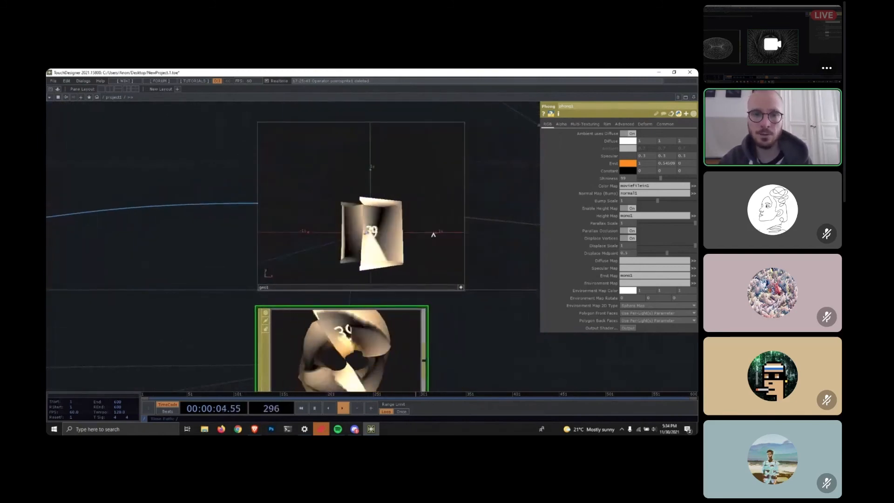
{"action": "scroll", "coordinate": [369, 232], "scroll_direction": "up", "scroll_amount": 2}
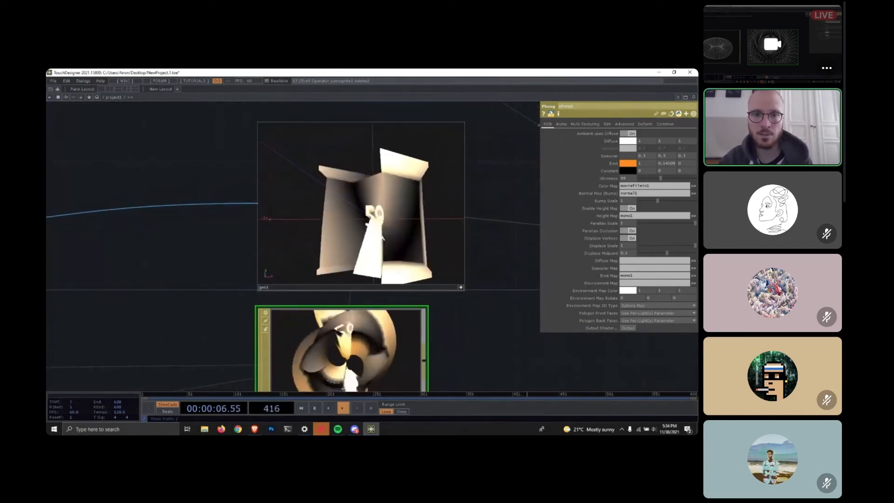
{"action": "left_click_drag", "start_coordinate": [369, 232], "coordinate": [399, 209]}
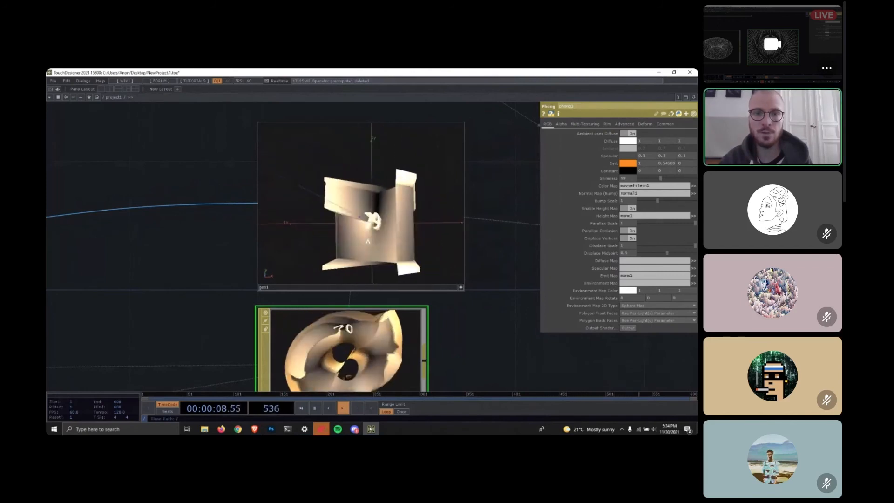
{"action": "left_click_drag", "start_coordinate": [201, 166], "coordinate": [357, 166]}
{"action": "scroll", "coordinate": [357, 166], "scroll_direction": "down", "scroll_amount": 3}
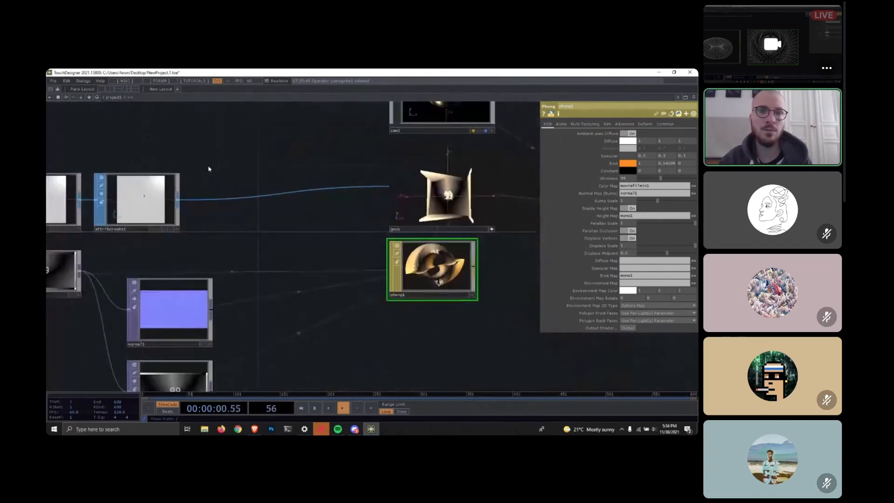
Set the size of the grid feeding the Phong geometry to 1.92 by 1.08.
{"action": "left_click_drag", "start_coordinate": [58, 185], "coordinate": [150, 194]}
{"action": "left_click", "coordinate": [150, 195]}
{"action": "left_click_drag", "start_coordinate": [341, 163], "coordinate": [271, 182]}
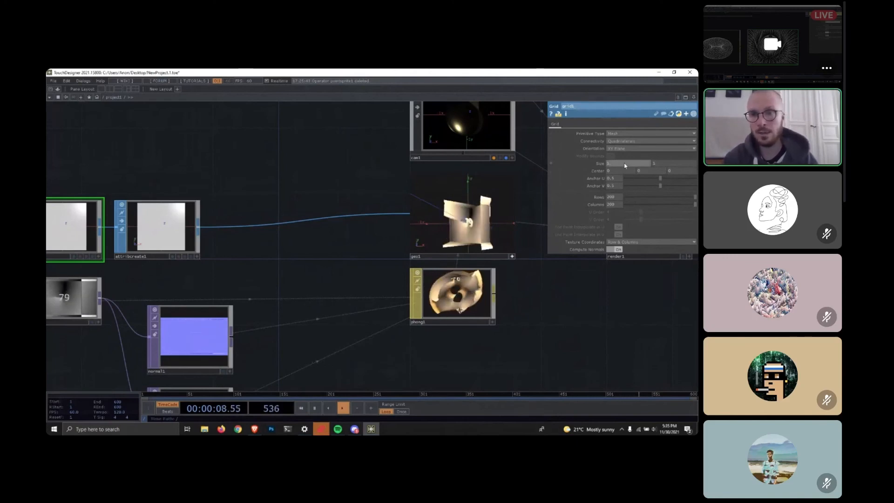
{"action": "type", "text": "92"}
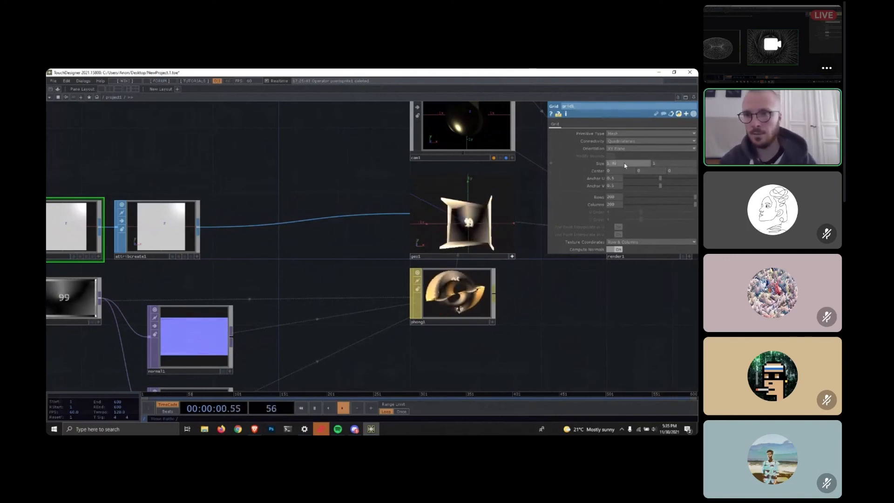
{"action": "left_click", "coordinate": [664, 165]}
{"action": "type", "text": "1.0"}
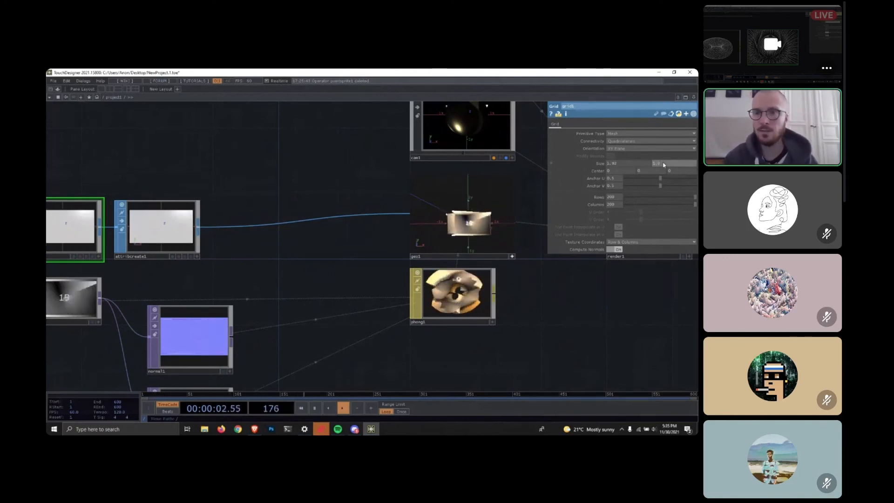
{"action": "type", "text": "8"}
{"action": "key", "text": "Return"}
Inspect the resized displaced grid up close from the side and front.
{"action": "scroll", "coordinate": [330, 148], "scroll_direction": "up", "scroll_amount": 4}
{"action": "left_click_drag", "start_coordinate": [345, 170], "coordinate": [87, 159]}
{"action": "scroll", "coordinate": [456, 316], "scroll_direction": "up", "scroll_amount": 2}
{"action": "left_click_drag", "start_coordinate": [533, 270], "coordinate": [665, 239]}
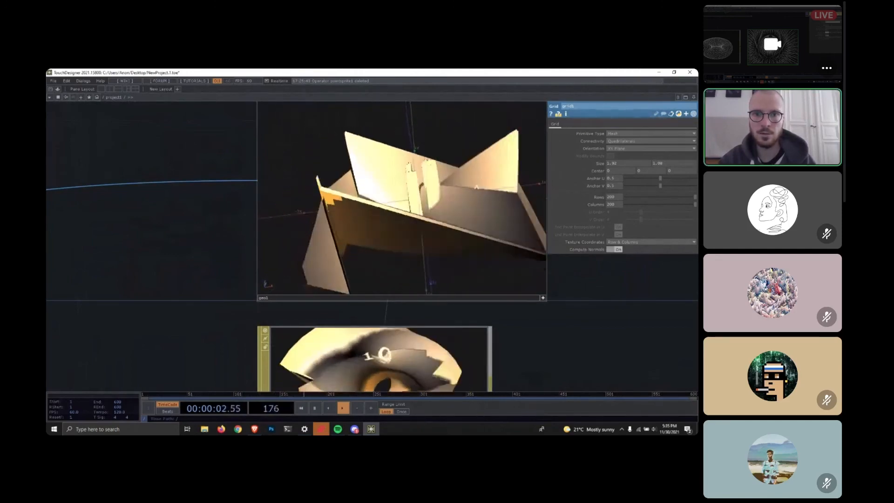
{"action": "left_click_drag", "start_coordinate": [474, 242], "coordinate": [475, 218]}
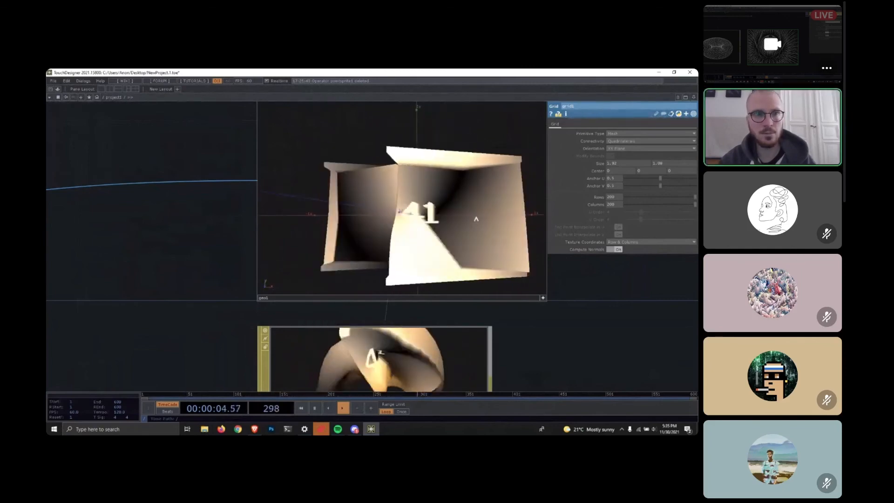
Save the project on the Desktop as VCA-Resident-lesson.2.toe.
{"action": "key", "text": "ctrl+shift+s"}
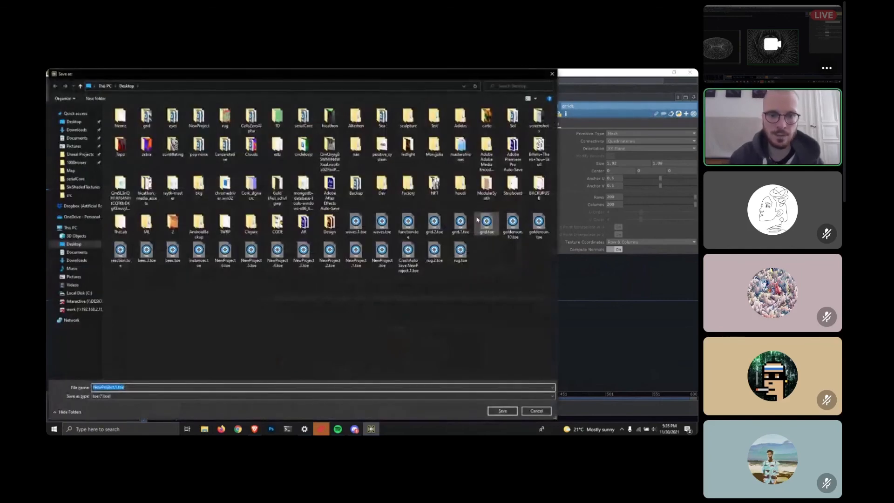
{"action": "key", "text": "BackSpace"}
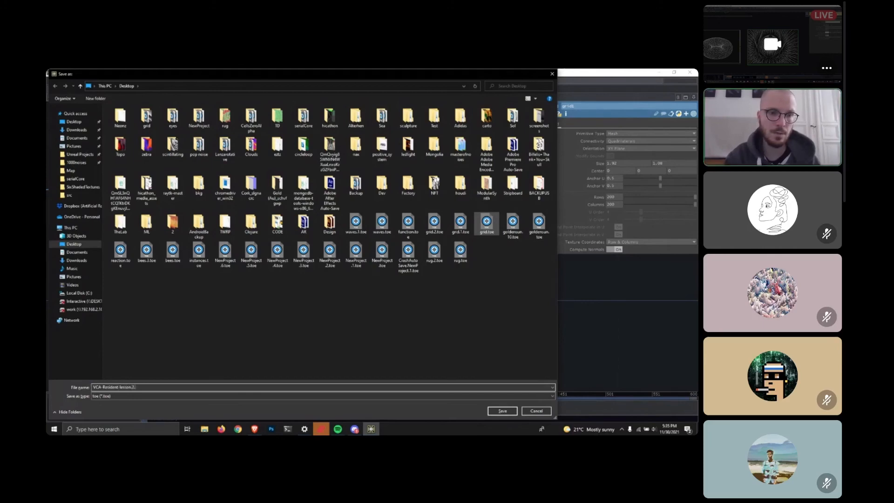
{"action": "key", "text": "Return"}
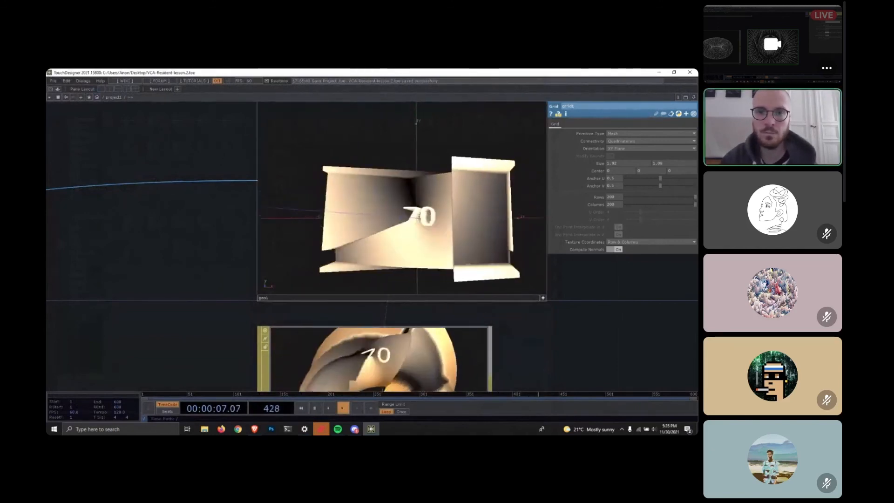
Orbit the displaced grid in the geometry viewer and compare it with the render output.
{"action": "left_click_drag", "start_coordinate": [441, 237], "coordinate": [467, 251]}
{"action": "left_click_drag", "start_coordinate": [647, 316], "coordinate": [219, 274]}
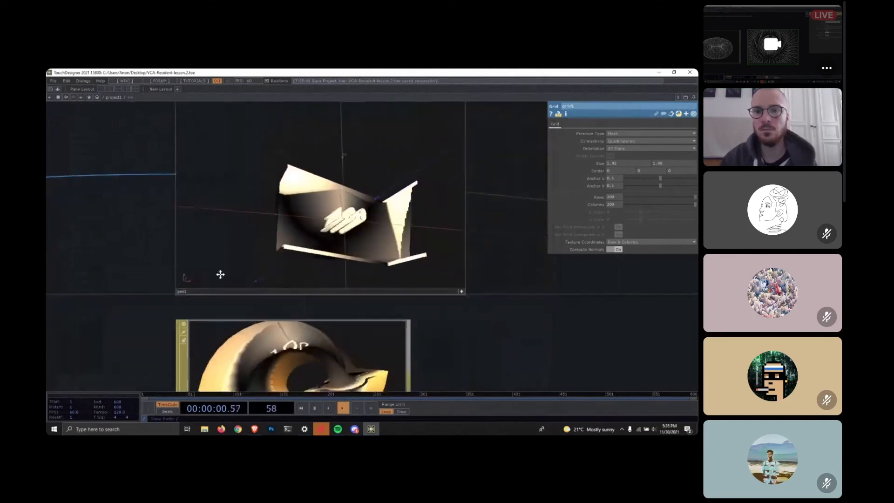
{"action": "scroll", "coordinate": [331, 275], "scroll_direction": "down", "scroll_amount": 4}
{"action": "scroll", "coordinate": [433, 217], "scroll_direction": "up", "scroll_amount": 5}
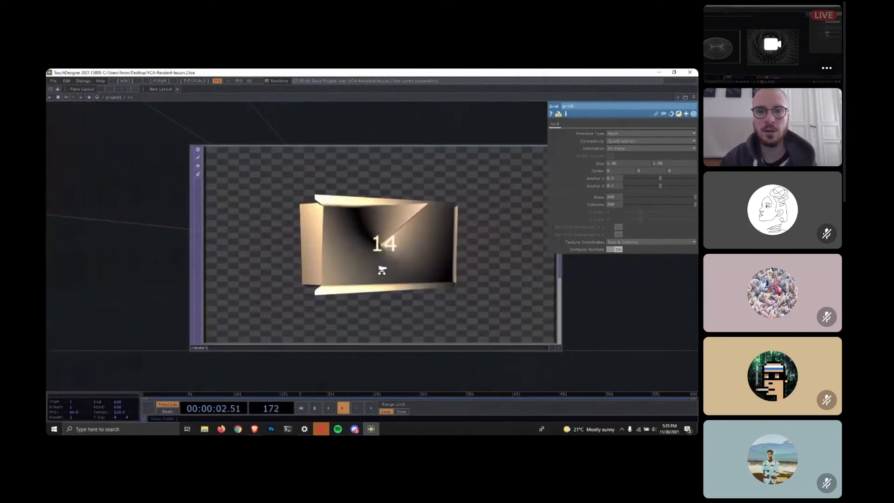
{"action": "scroll", "coordinate": [396, 200], "scroll_direction": "down", "scroll_amount": 7}
{"action": "left_click_drag", "start_coordinate": [270, 330], "coordinate": [401, 289]}
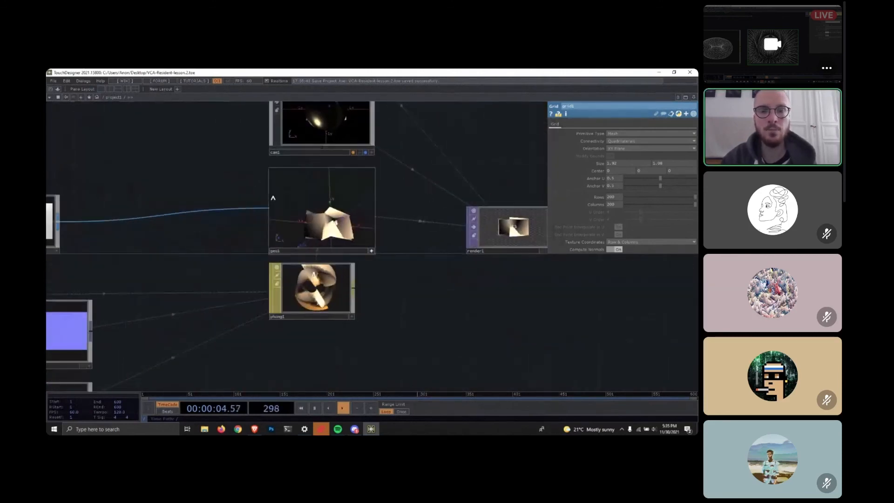
Reset the geo1 viewer's framing and inspect the grid's extruded relief up close from above and the side.
{"action": "left_click_drag", "start_coordinate": [230, 163], "coordinate": [275, 177]}
{"action": "scroll", "coordinate": [275, 177], "scroll_direction": "up", "scroll_amount": 4}
{"action": "left_click_drag", "start_coordinate": [210, 154], "coordinate": [115, 96]}
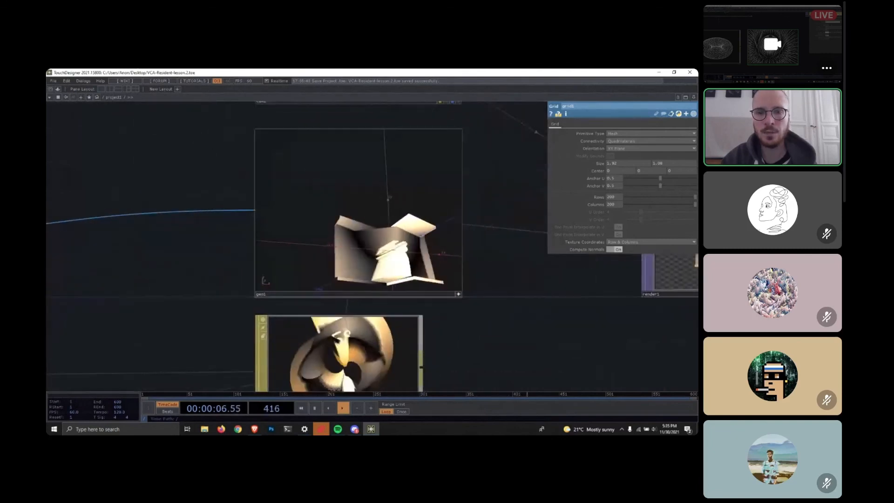
{"action": "left_click_drag", "start_coordinate": [358, 210], "coordinate": [368, 229]}
{"action": "key", "text": "h"}
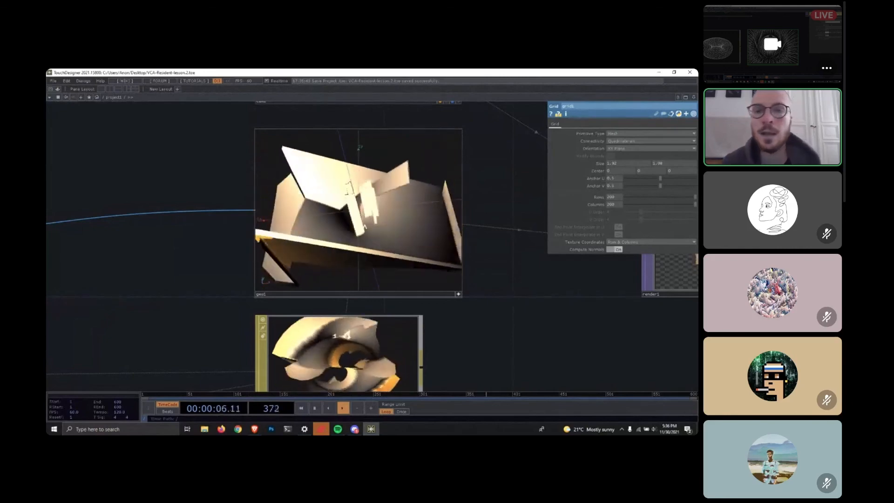
{"action": "scroll", "coordinate": [471, 308], "scroll_direction": "down", "scroll_amount": 3}
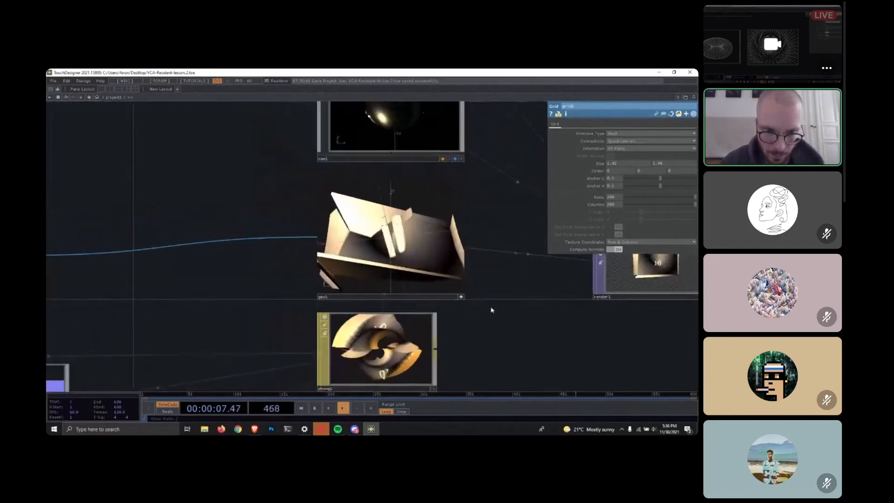
{"action": "left_click_drag", "start_coordinate": [436, 307], "coordinate": [375, 306]}
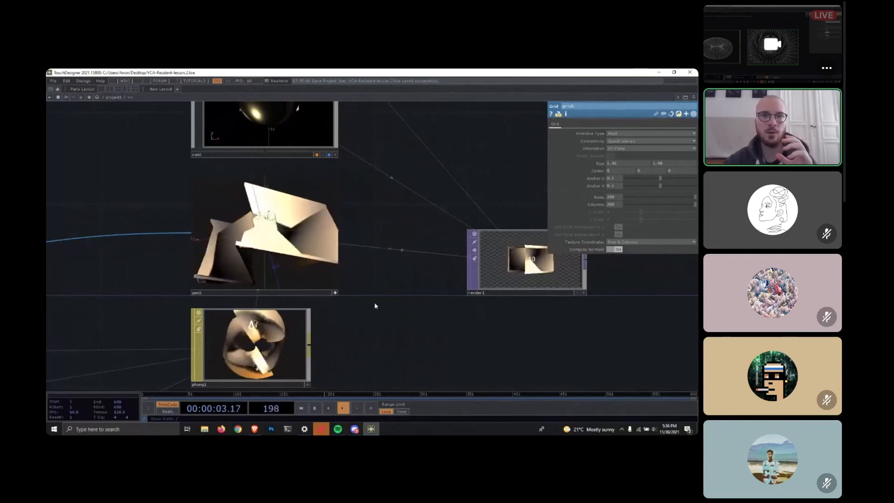
Deactivate the interactive viewer of cam1 and select the camera to examine its transform parameters.
{"action": "left_click_drag", "start_coordinate": [382, 226], "coordinate": [385, 253]}
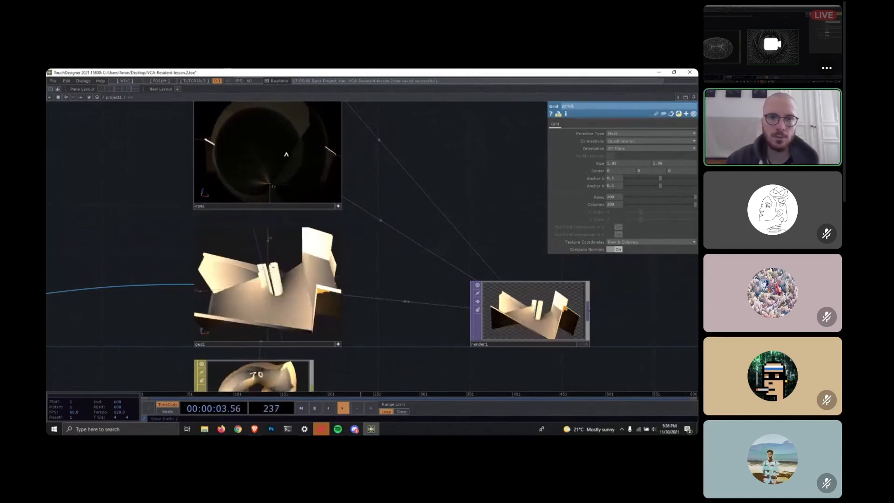
{"action": "left_click_drag", "start_coordinate": [426, 149], "coordinate": [425, 171]}
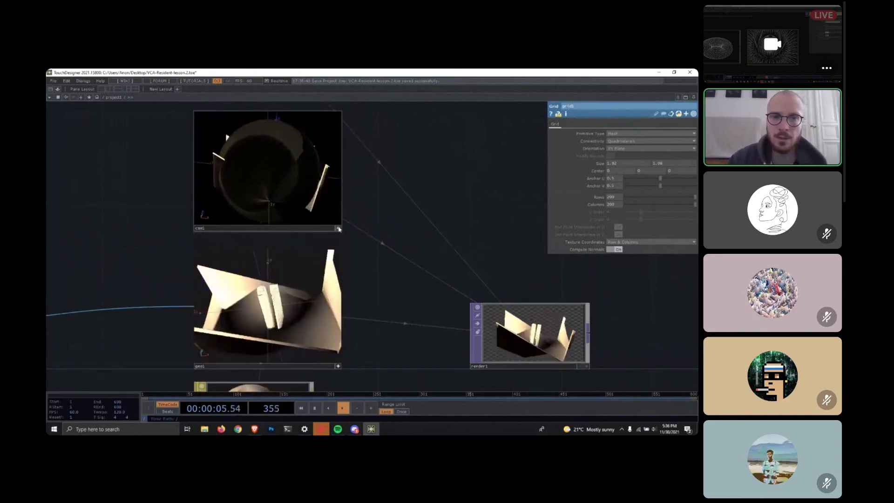
{"action": "left_click", "coordinate": [338, 229]}
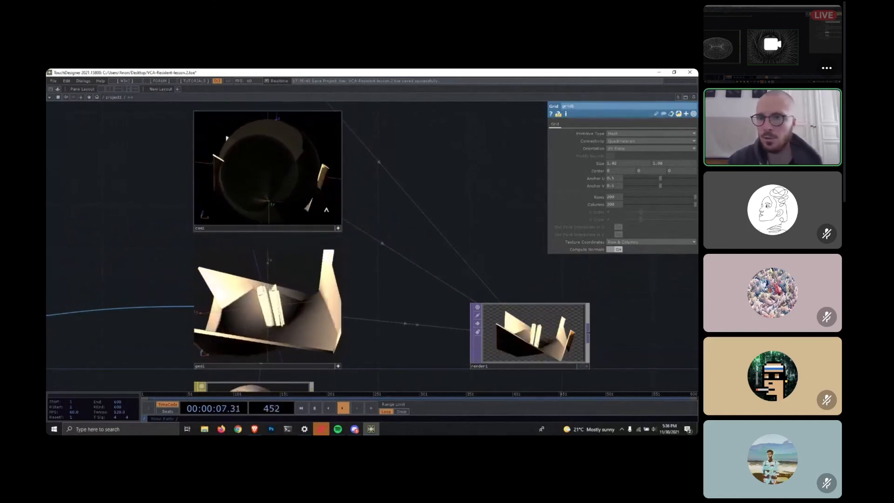
{"action": "left_click", "coordinate": [320, 190]}
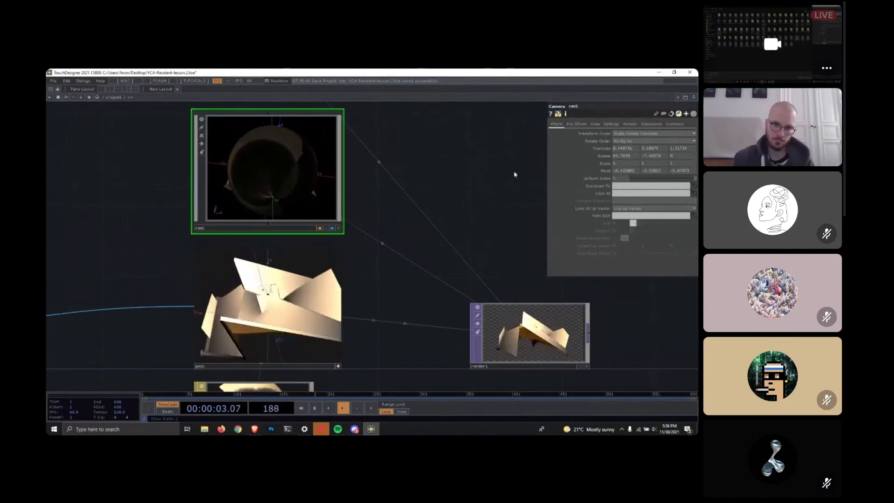
{"action": "left_click_drag", "start_coordinate": [515, 174], "coordinate": [470, 174]}
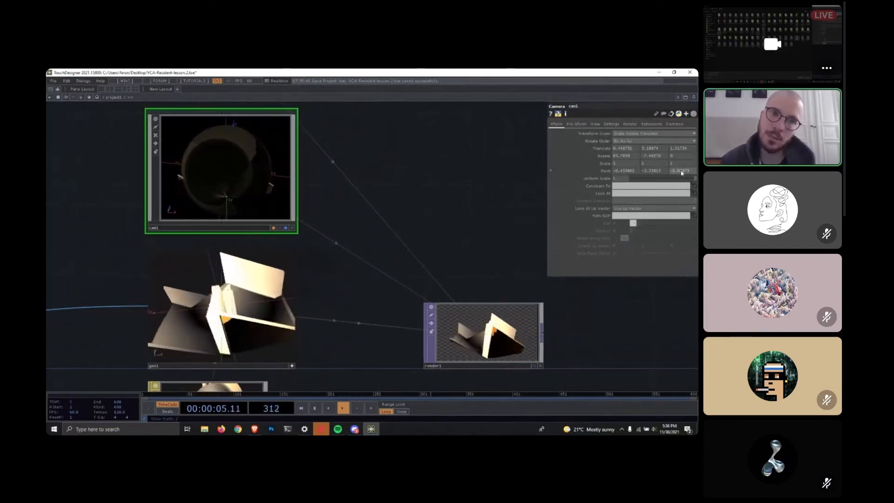
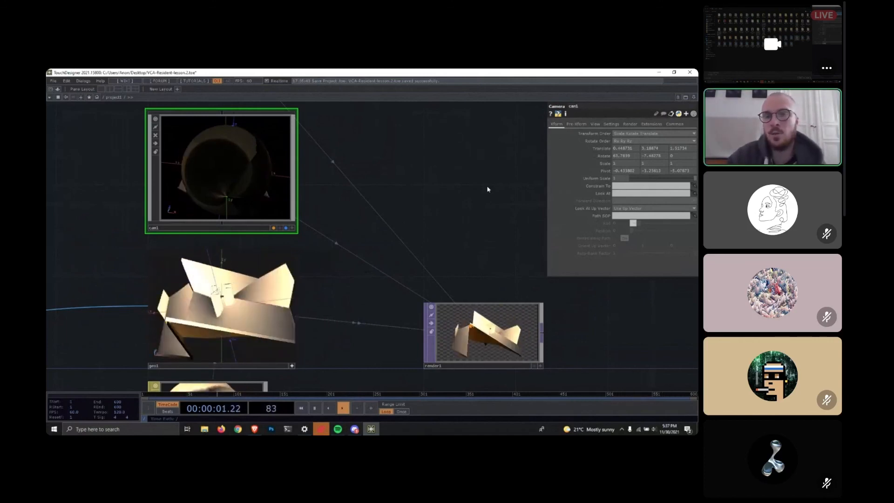
Select geo1 and adjust its Uniform Scale to enlarge the displaced grid in the render.
{"action": "scroll", "coordinate": [343, 194], "scroll_direction": "down", "scroll_amount": 2}
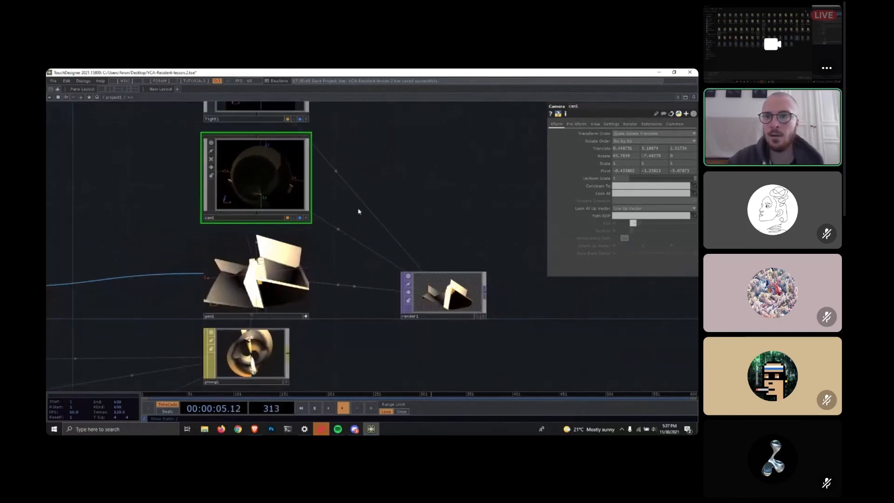
{"action": "scroll", "coordinate": [179, 309], "scroll_direction": "up", "scroll_amount": 3}
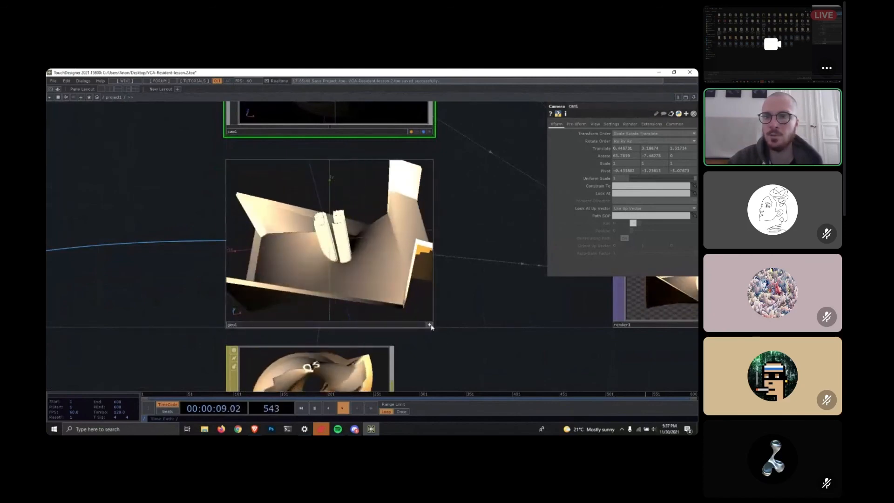
{"action": "left_click", "coordinate": [387, 286]}
{"action": "left_click_drag", "start_coordinate": [493, 323], "coordinate": [257, 320]}
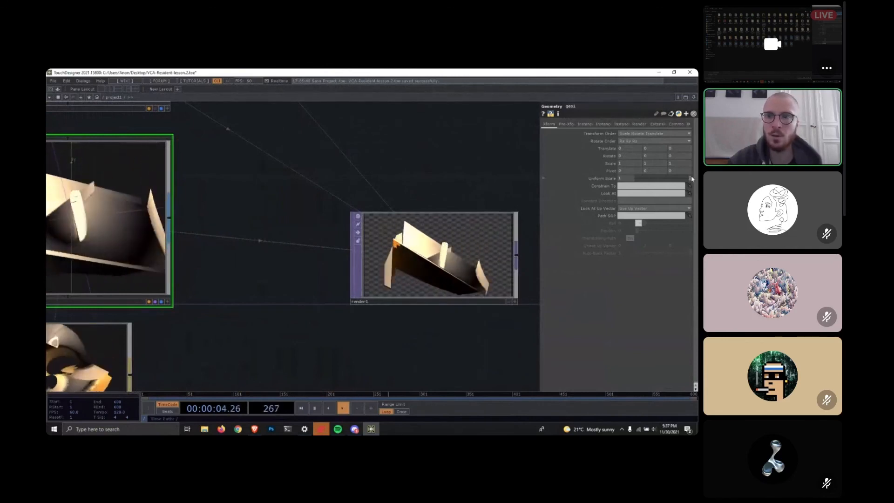
{"action": "left_click_drag", "start_coordinate": [692, 178], "coordinate": [684, 180]}
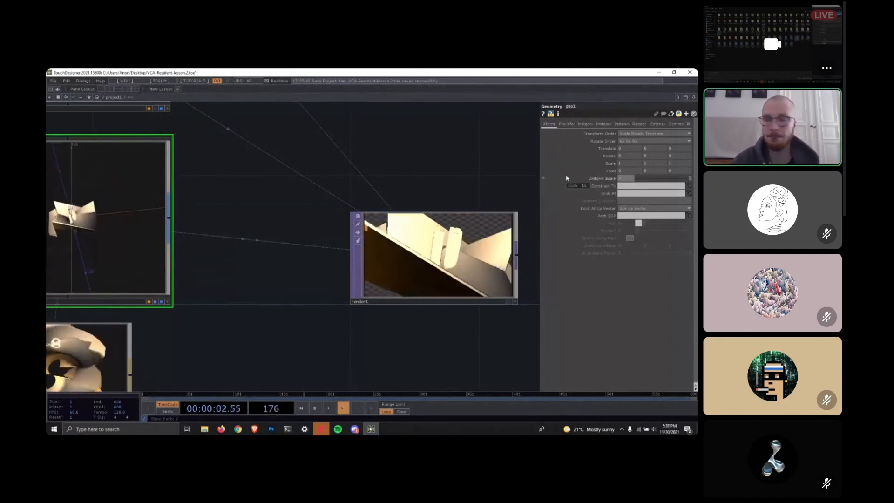
Save the lesson project with the Phong and PBR networks.
{"action": "scroll", "coordinate": [287, 338], "scroll_direction": "down", "scroll_amount": 2}
{"action": "left_click_drag", "start_coordinate": [272, 308], "coordinate": [402, 285]}
{"action": "scroll", "coordinate": [401, 285], "scroll_direction": "down", "scroll_amount": 5}
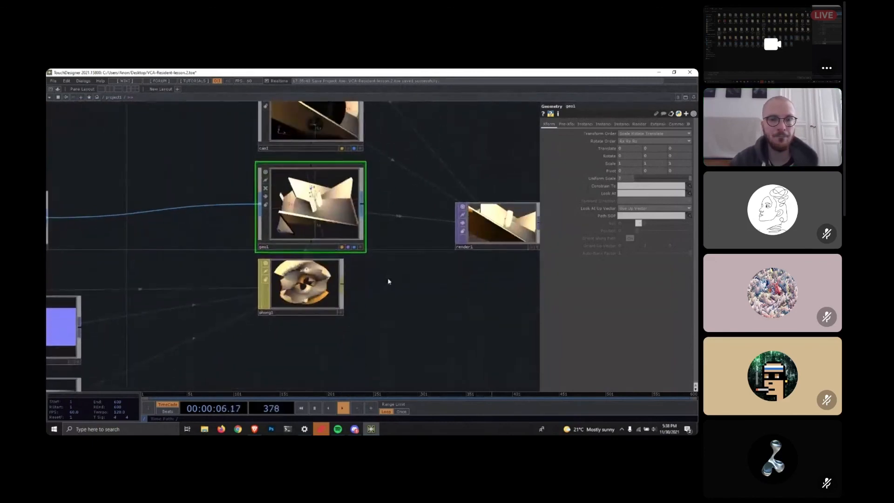
{"action": "left_click_drag", "start_coordinate": [389, 319], "coordinate": [388, 315]}
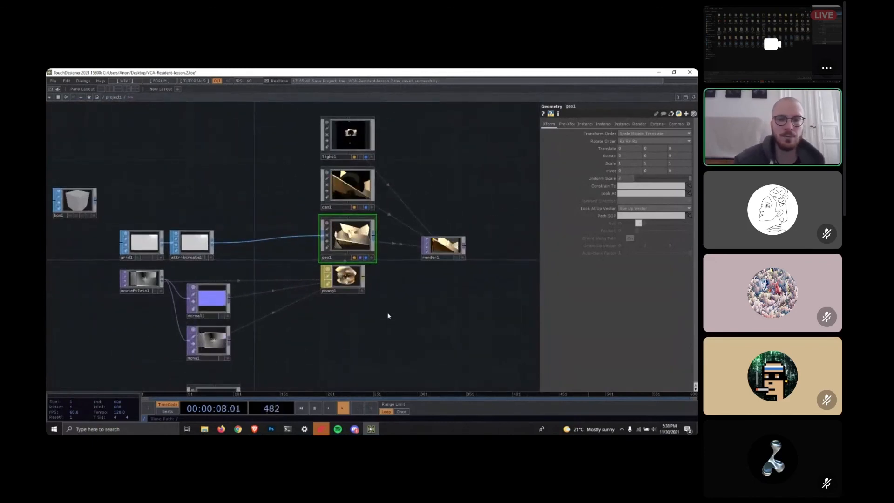
{"action": "scroll", "coordinate": [121, 319], "scroll_direction": "down", "scroll_amount": 3}
{"action": "left_click_drag", "start_coordinate": [180, 308], "coordinate": [299, 272]}
{"action": "left_click_drag", "start_coordinate": [222, 257], "coordinate": [238, 209]}
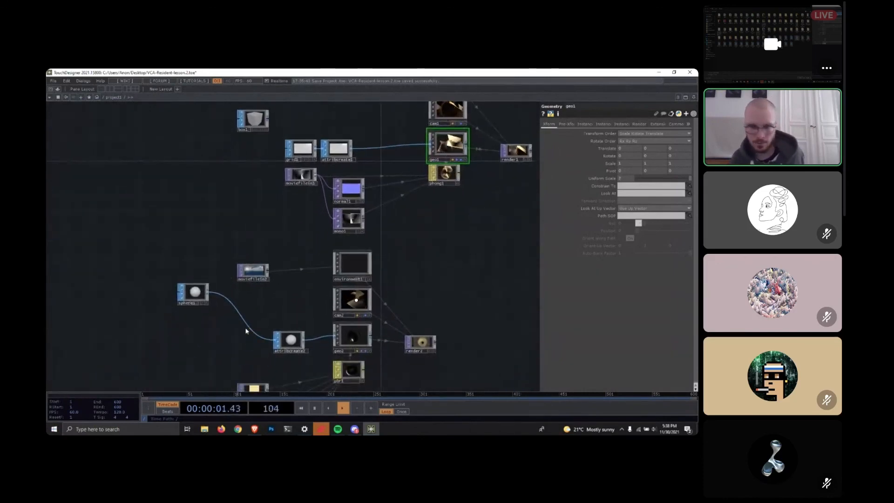
{"action": "key", "text": "ctrl+s"}
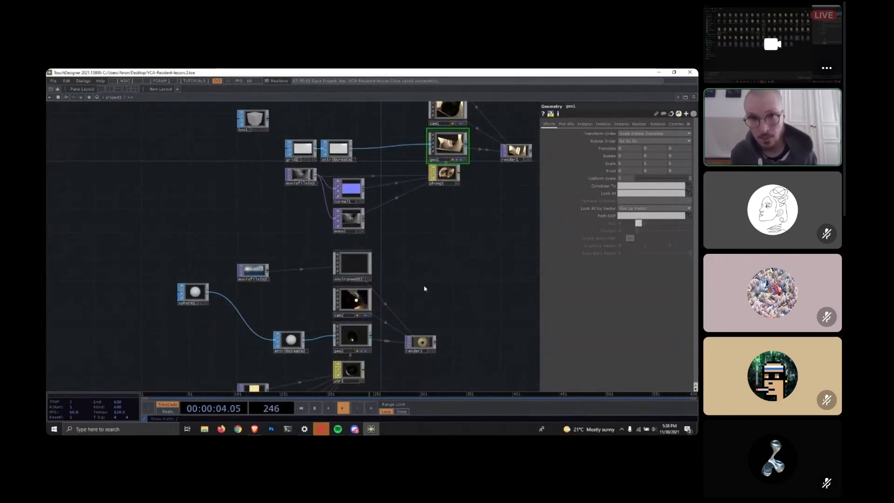
{"action": "left_click_drag", "start_coordinate": [425, 289], "coordinate": [405, 308]}
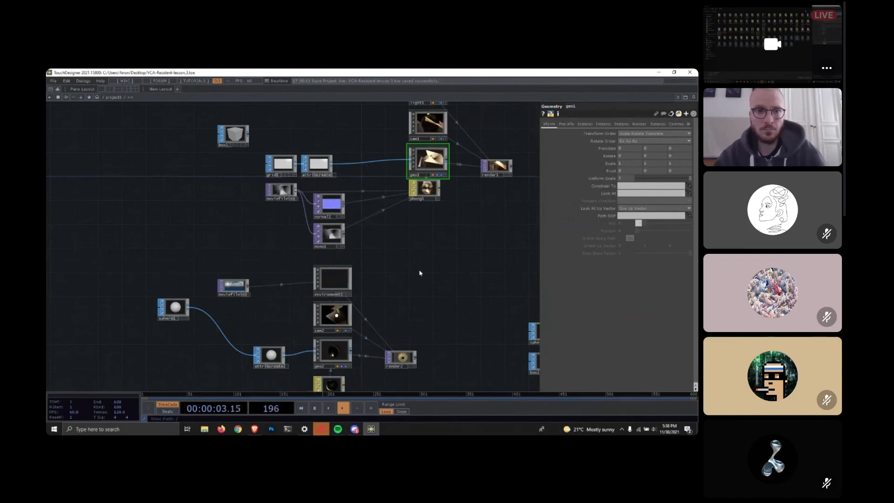
{"action": "left_click_drag", "start_coordinate": [434, 247], "coordinate": [405, 225]}
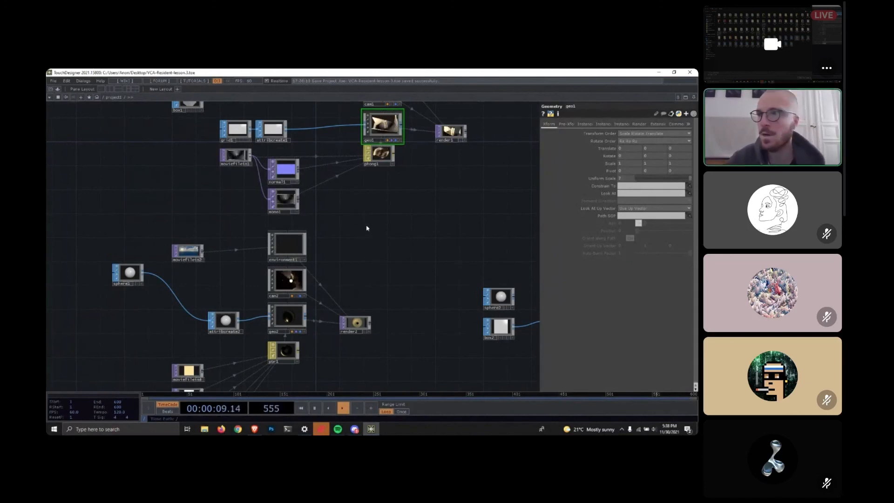
{"action": "scroll", "coordinate": [349, 235], "scroll_direction": "up", "scroll_amount": 5}
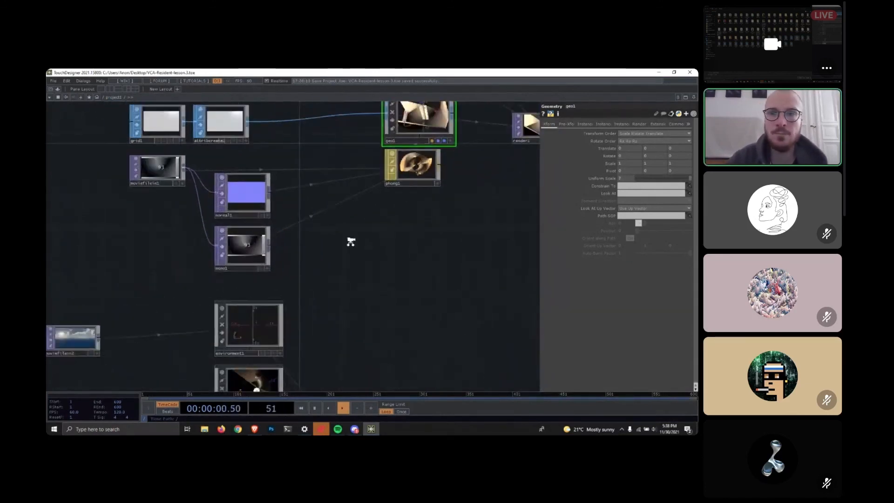
{"action": "scroll", "coordinate": [350, 241], "scroll_direction": "down", "scroll_amount": 2}
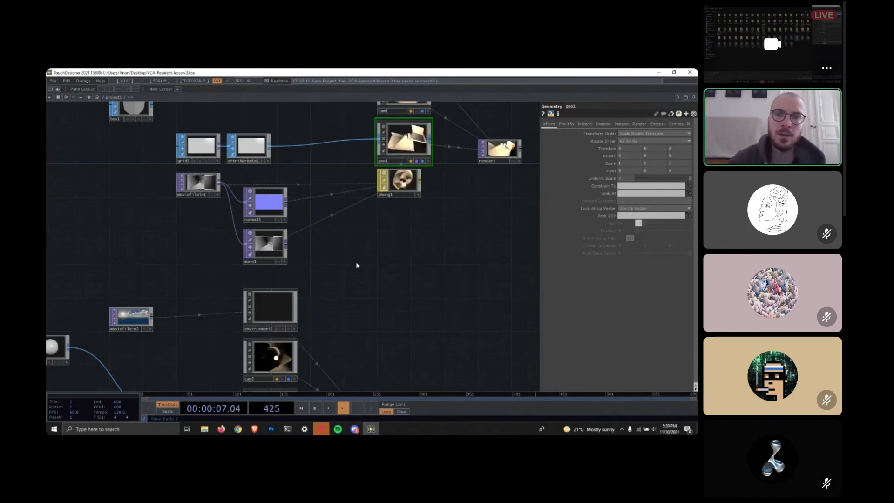
Move the moviefilein1 source away from the normal and mono operators to free space between them.
{"action": "left_click_drag", "start_coordinate": [164, 243], "coordinate": [206, 238]}
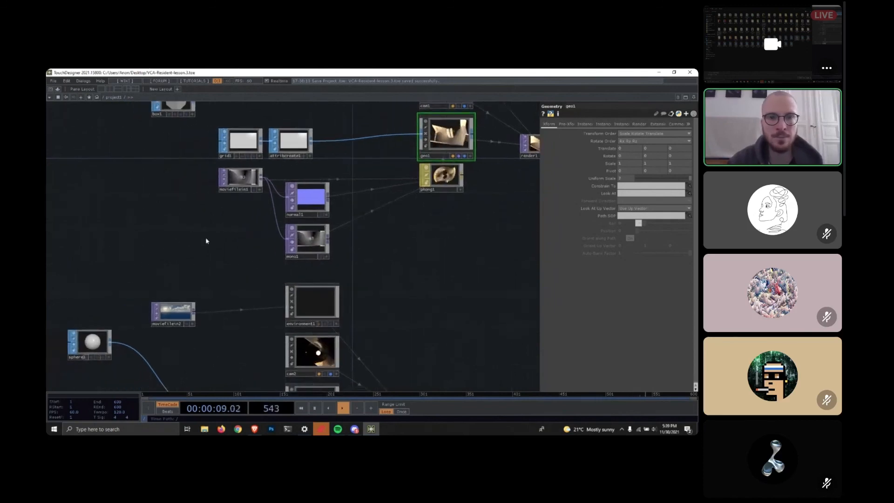
{"action": "left_click_drag", "start_coordinate": [240, 173], "coordinate": [97, 180]}
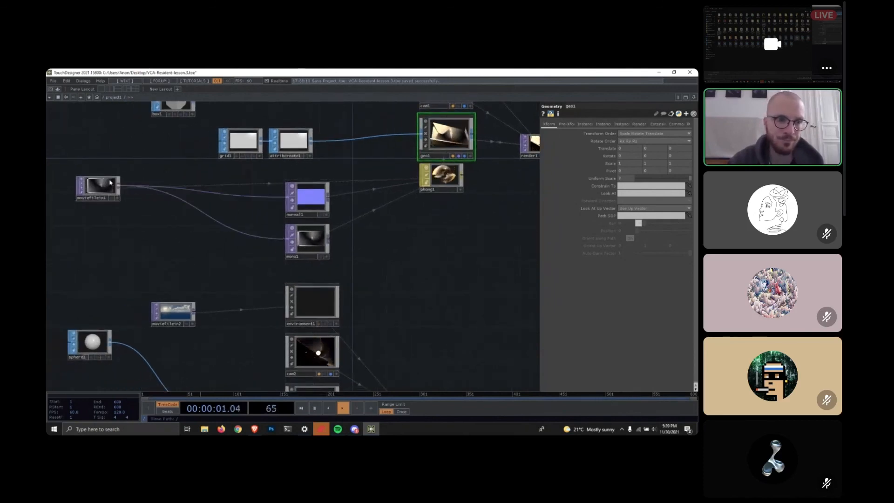
{"action": "left_click_drag", "start_coordinate": [200, 234], "coordinate": [278, 270]}
Replace the counting movie in moviefilein1 with the sample image Trillium.jpg and check the source preview.
{"action": "left_click", "coordinate": [227, 202]}
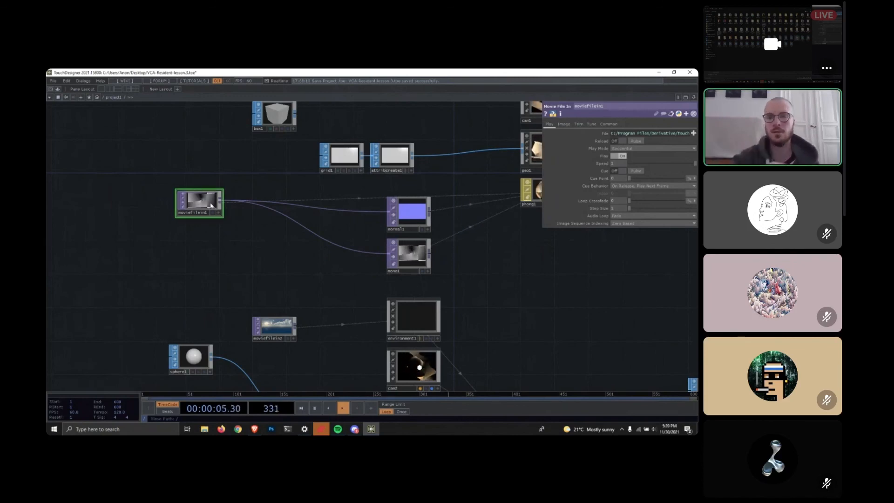
{"action": "left_click", "coordinate": [692, 134]}
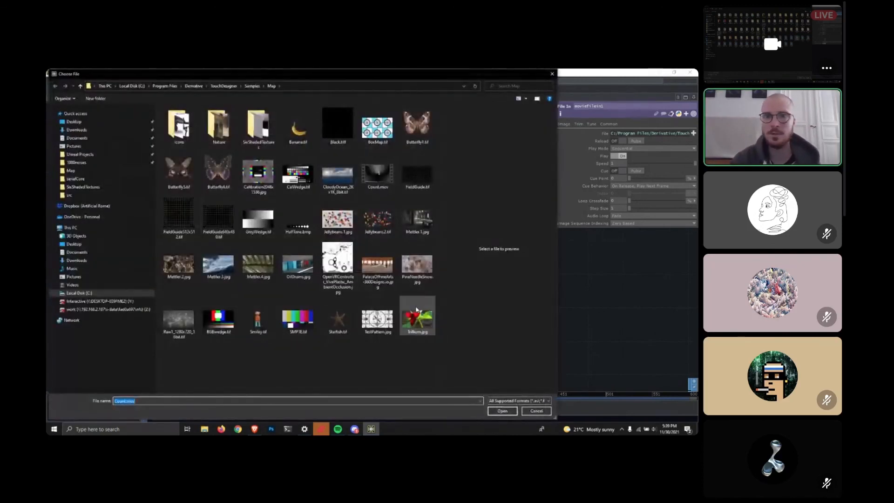
{"action": "left_click", "coordinate": [416, 315]}
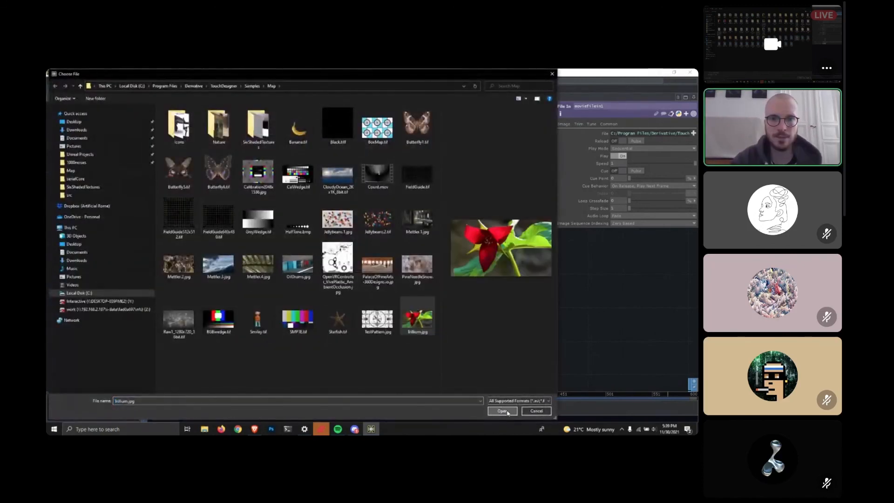
{"action": "left_click", "coordinate": [502, 411]}
{"action": "scroll", "coordinate": [176, 192], "scroll_direction": "up", "scroll_amount": 5}
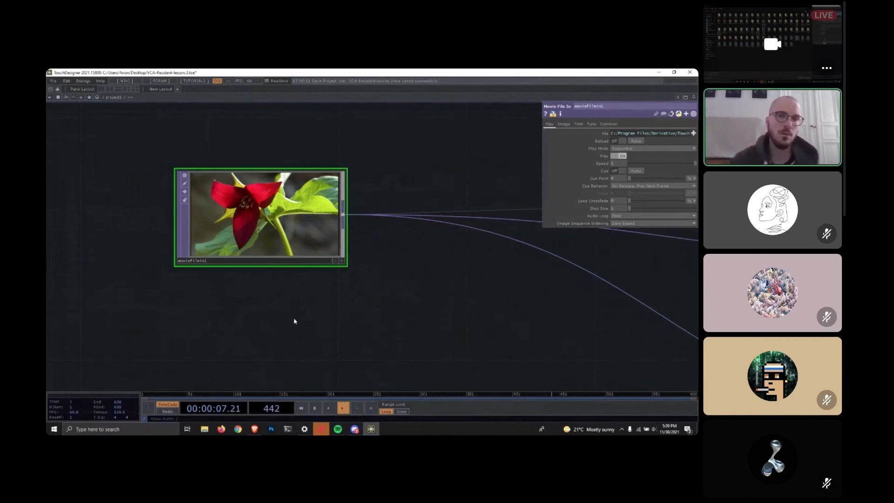
{"action": "scroll", "coordinate": [424, 291], "scroll_direction": "down", "scroll_amount": 4}
{"action": "left_click_drag", "start_coordinate": [439, 307], "coordinate": [362, 307]}
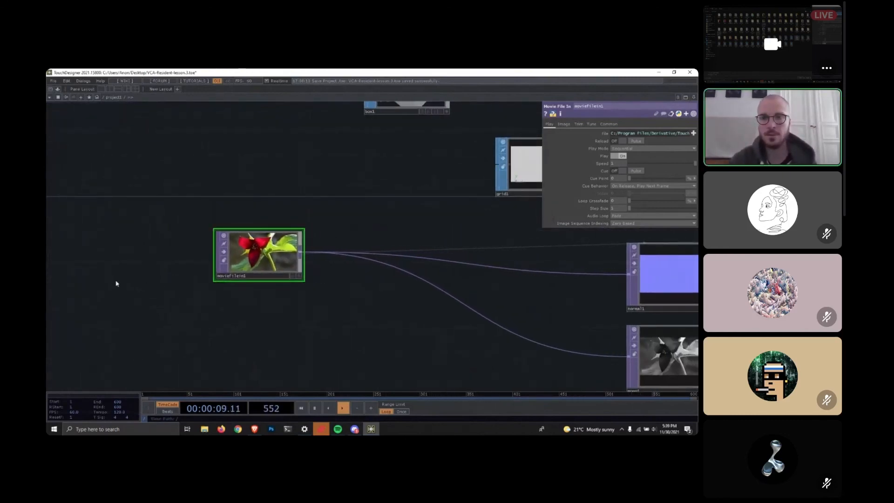
Move moviefilein1 away from the downstream operators and insert a Transform TOP between it and its outputs.
{"action": "left_click_drag", "start_coordinate": [260, 255], "coordinate": [148, 255]}
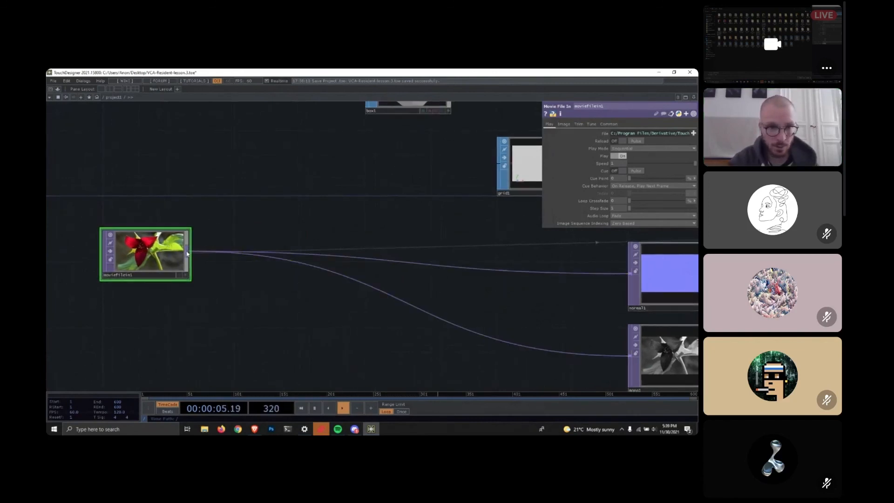
{"action": "scroll", "coordinate": [187, 255], "scroll_direction": "up", "scroll_amount": 5}
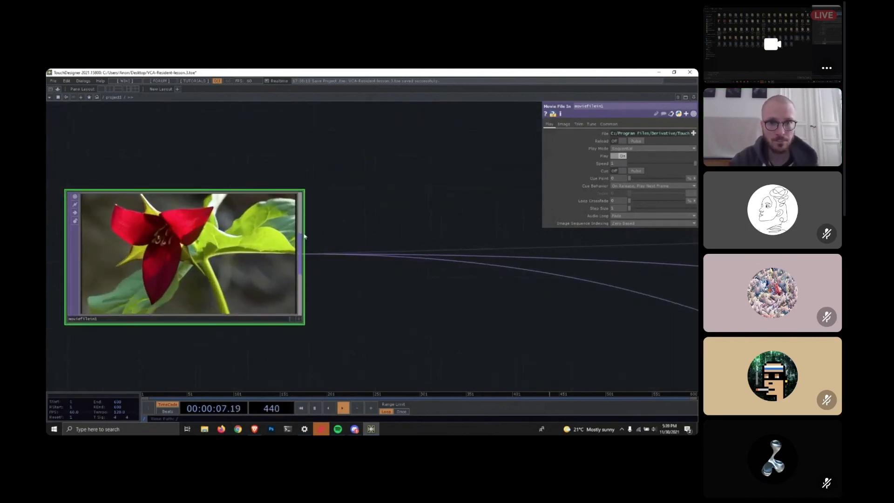
{"action": "right_click", "coordinate": [300, 244]}
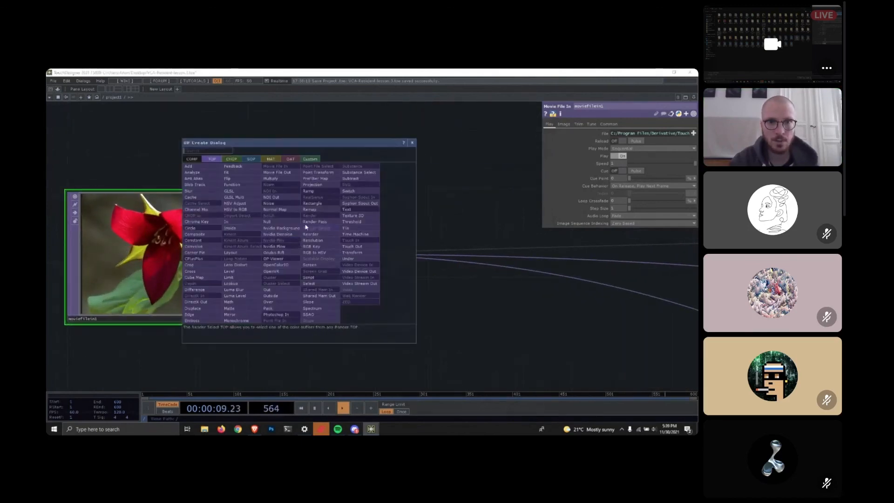
{"action": "left_click", "coordinate": [350, 253]}
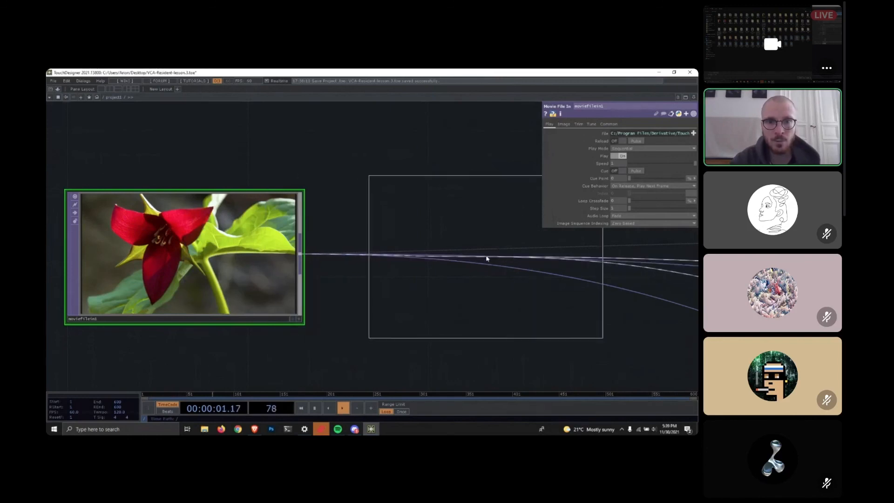
{"action": "left_click", "coordinate": [449, 259]}
{"action": "left_click_drag", "start_coordinate": [288, 324], "coordinate": [127, 306]}
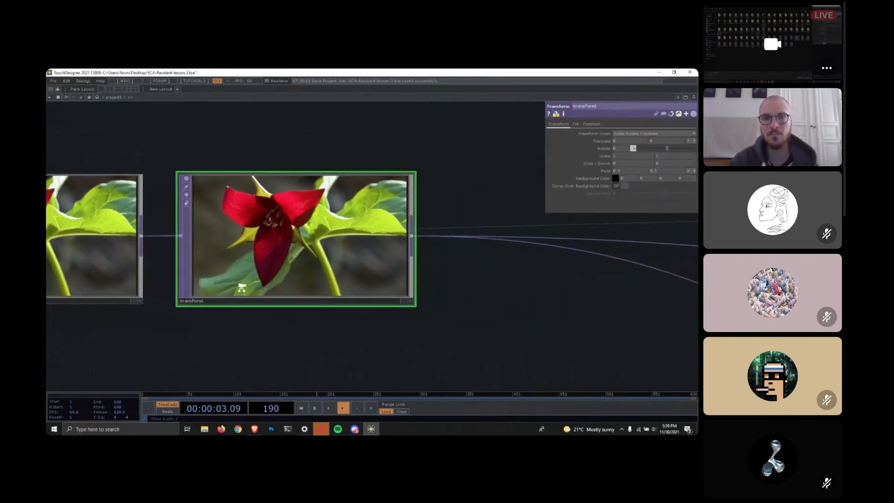
{"action": "scroll", "coordinate": [264, 284], "scroll_direction": "down", "scroll_amount": 3}
{"action": "left_click_drag", "start_coordinate": [381, 323], "coordinate": [546, 324]}
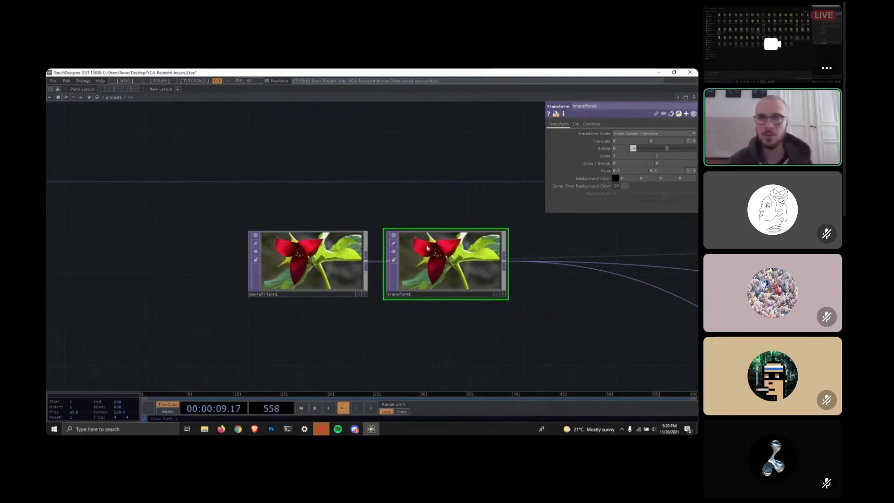
Rotate the image in transform1 by about a negative half turn and check the displaced render.
{"action": "mouse_move", "coordinate": [665, 148]}
{"action": "left_mouse_down"}
{"action": "mouse_move", "coordinate": [635, 145]}
{"action": "mouse_move", "coordinate": [655, 146]}
{"action": "left_mouse_up"}
{"action": "scroll", "coordinate": [550, 318], "scroll_direction": "down", "scroll_amount": 3}
{"action": "scroll", "coordinate": [327, 316], "scroll_direction": "down", "scroll_amount": 4}
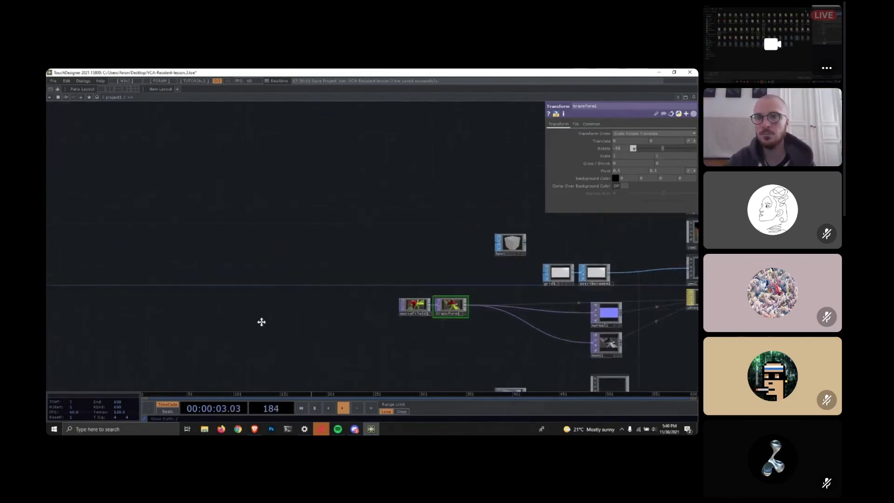
{"action": "scroll", "coordinate": [479, 287], "scroll_direction": "up", "scroll_amount": 6}
{"action": "left_click_drag", "start_coordinate": [577, 294], "coordinate": [515, 329]}
{"action": "mouse_move", "coordinate": [662, 148]}
{"action": "left_mouse_down"}
{"action": "mouse_move", "coordinate": [644, 148]}
{"action": "mouse_move", "coordinate": [667, 149]}
{"action": "mouse_move", "coordinate": [654, 151]}
{"action": "left_mouse_up"}
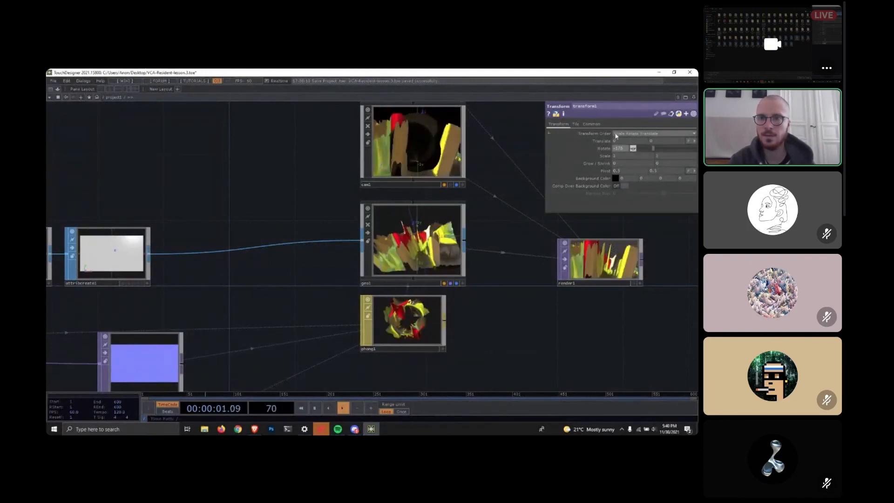
Reset the Rotate value of transform1 to 0.
{"action": "scroll", "coordinate": [522, 296], "scroll_direction": "down", "scroll_amount": 3}
{"action": "left_click_drag", "start_coordinate": [526, 322], "coordinate": [666, 244]}
{"action": "scroll", "coordinate": [187, 254], "scroll_direction": "up", "scroll_amount": 3}
{"action": "scroll", "coordinate": [205, 241], "scroll_direction": "up", "scroll_amount": 1}
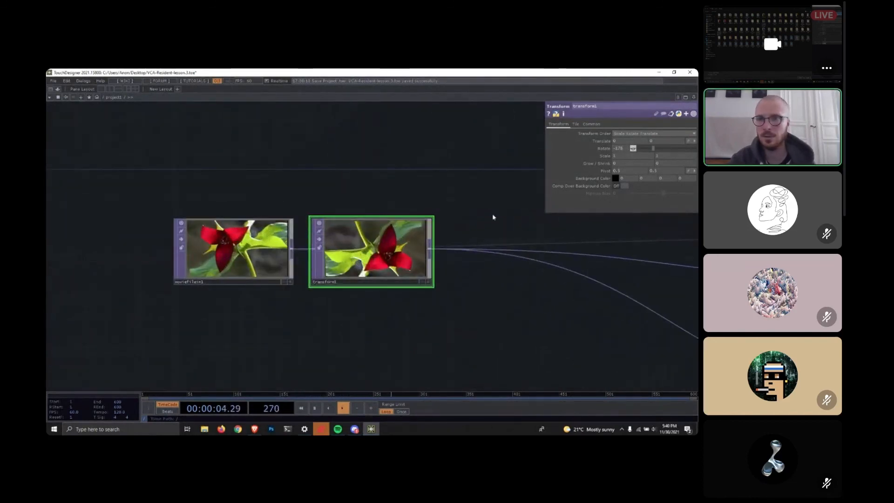
{"action": "type", "text": "0"}
{"action": "key", "text": "Return"}
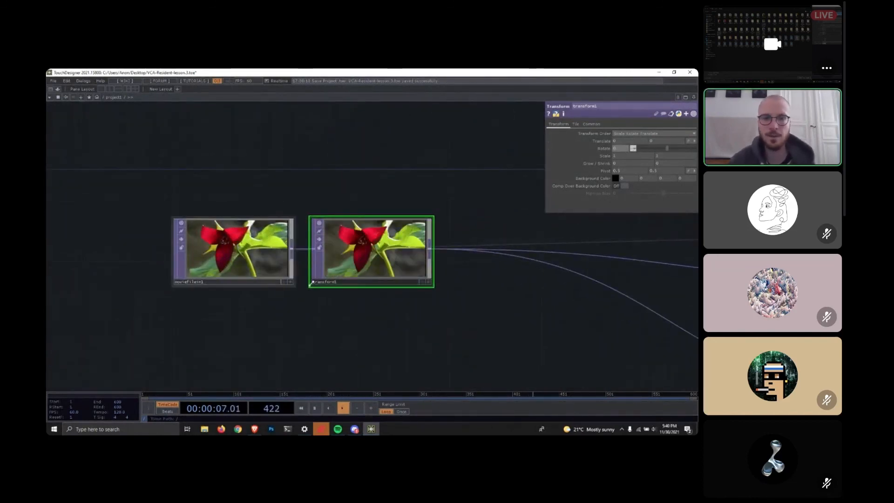
Animate transform1's horizontal Translate with an absTime.seconds expression.
{"action": "left_click", "coordinate": [433, 343]}
{"action": "scroll", "coordinate": [434, 341], "scroll_direction": "down", "scroll_amount": 3}
{"action": "left_click_drag", "start_coordinate": [481, 342], "coordinate": [405, 335]}
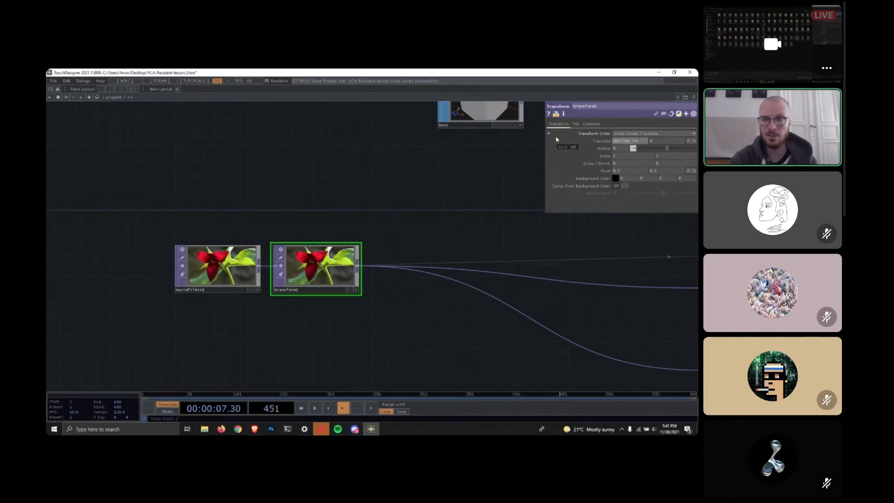
{"action": "key", "text": "Return"}
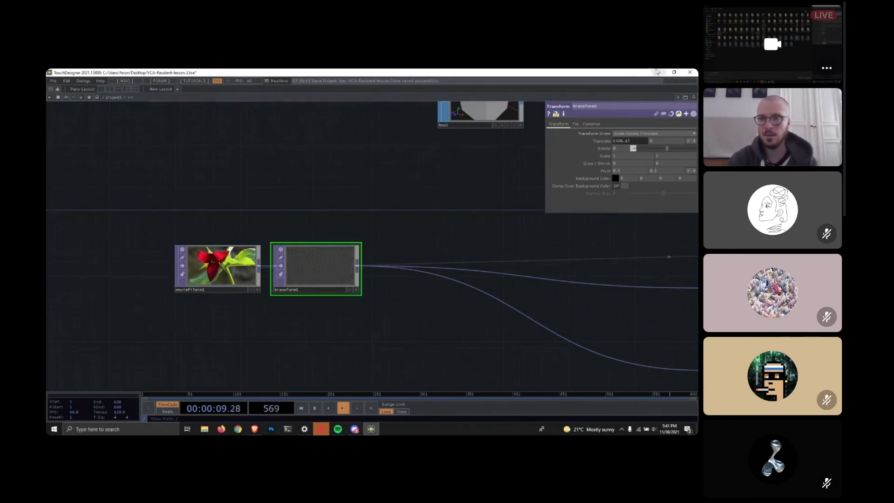
Set transform1's Extend mode to Repeat and check the scrolling image up close.
{"action": "left_click", "coordinate": [575, 123]}
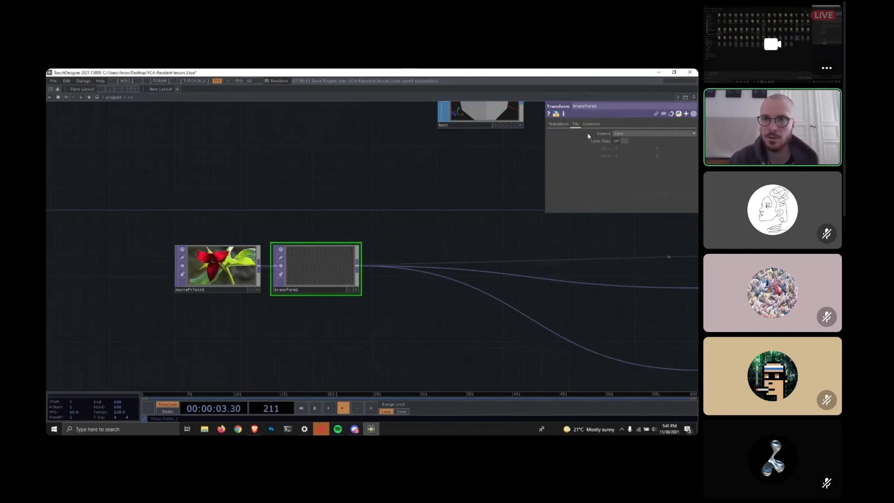
{"action": "left_click", "coordinate": [639, 133]}
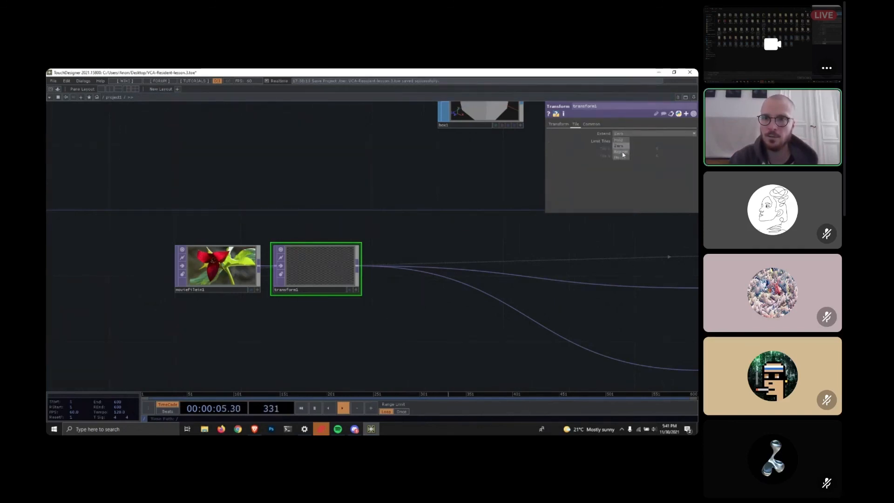
{"action": "left_click", "coordinate": [626, 152]}
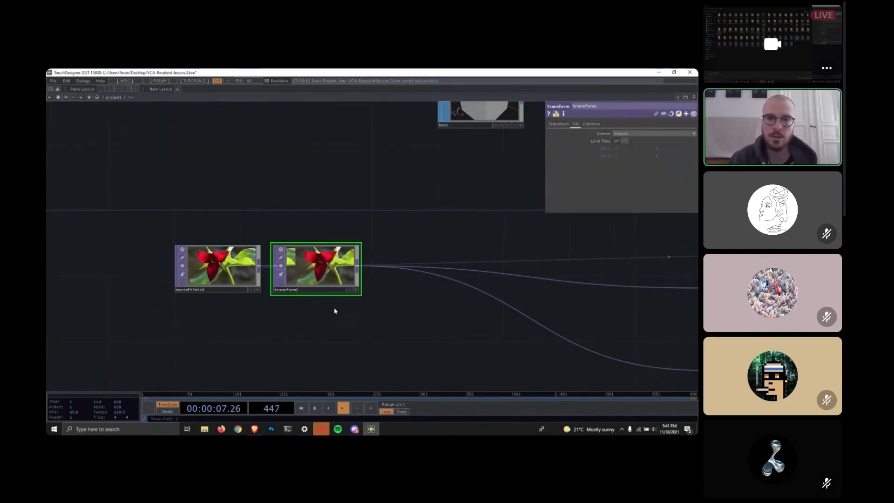
{"action": "scroll", "coordinate": [303, 277], "scroll_direction": "up", "scroll_amount": 3}
{"action": "scroll", "coordinate": [300, 279], "scroll_direction": "up", "scroll_amount": 2}
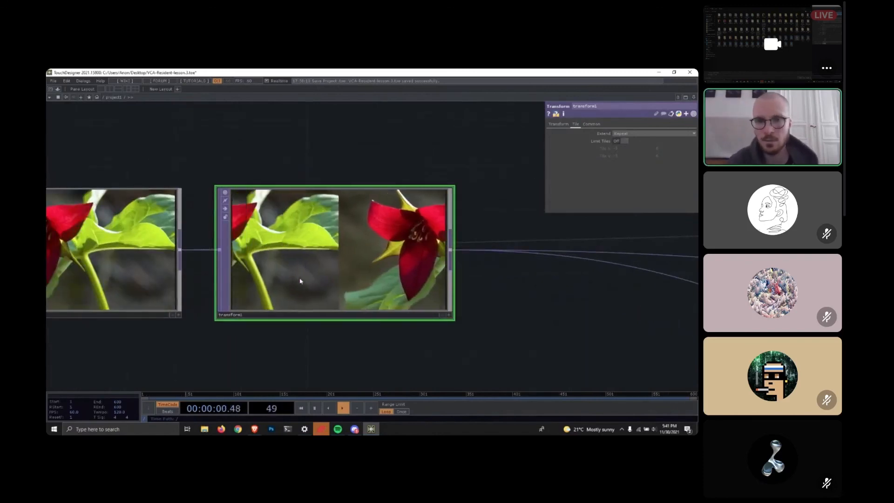
Examine how the scrolling, repeated image affects the normal and mono maps and the displaced geometry.
{"action": "scroll", "coordinate": [300, 279], "scroll_direction": "down", "scroll_amount": 4}
{"action": "scroll", "coordinate": [305, 296], "scroll_direction": "down", "scroll_amount": 2}
{"action": "left_click_drag", "start_coordinate": [418, 330], "coordinate": [285, 328]}
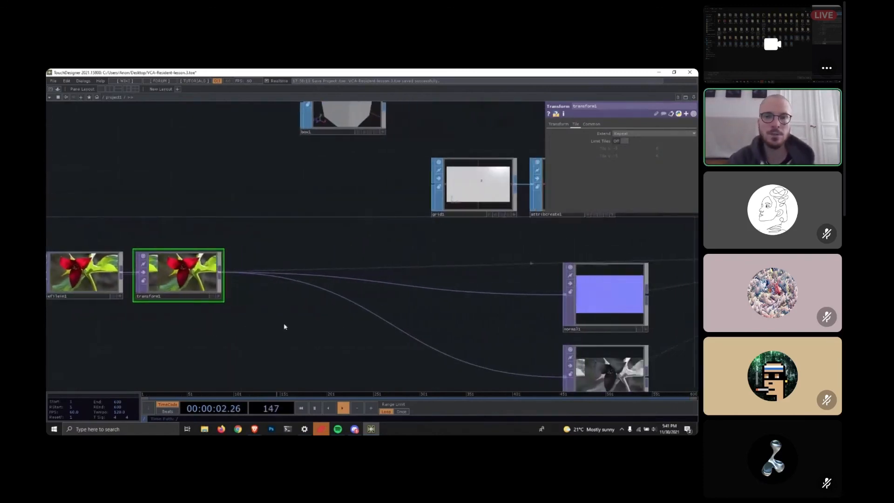
{"action": "scroll", "coordinate": [197, 290], "scroll_direction": "down", "scroll_amount": 3}
{"action": "left_click_drag", "start_coordinate": [146, 311], "coordinate": [71, 306]}
{"action": "left_click_drag", "start_coordinate": [554, 325], "coordinate": [412, 323]}
{"action": "left_click_drag", "start_coordinate": [527, 299], "coordinate": [457, 322]}
{"action": "left_click_drag", "start_coordinate": [51, 384], "coordinate": [254, 285]}
{"action": "left_click_drag", "start_coordinate": [136, 176], "coordinate": [329, 196]}
Set transform1's Extend mode to Mirror.
{"action": "scroll", "coordinate": [326, 198], "scroll_direction": "up", "scroll_amount": 5}
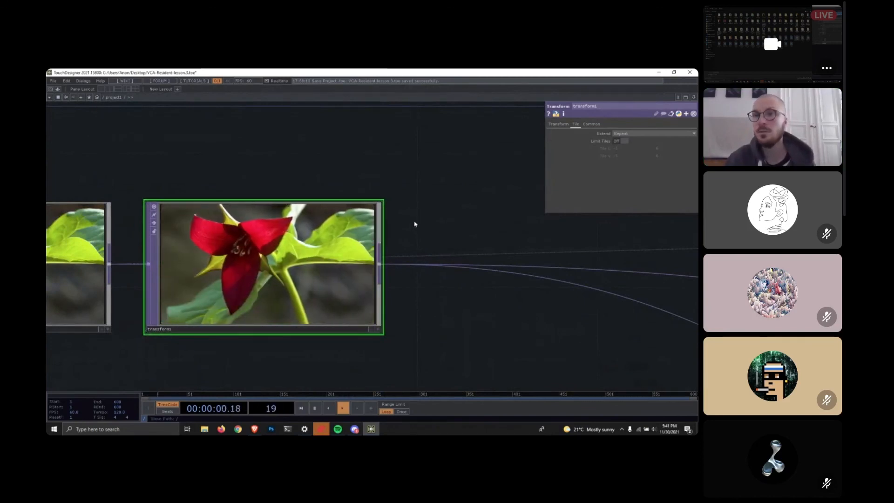
{"action": "left_click", "coordinate": [615, 141]}
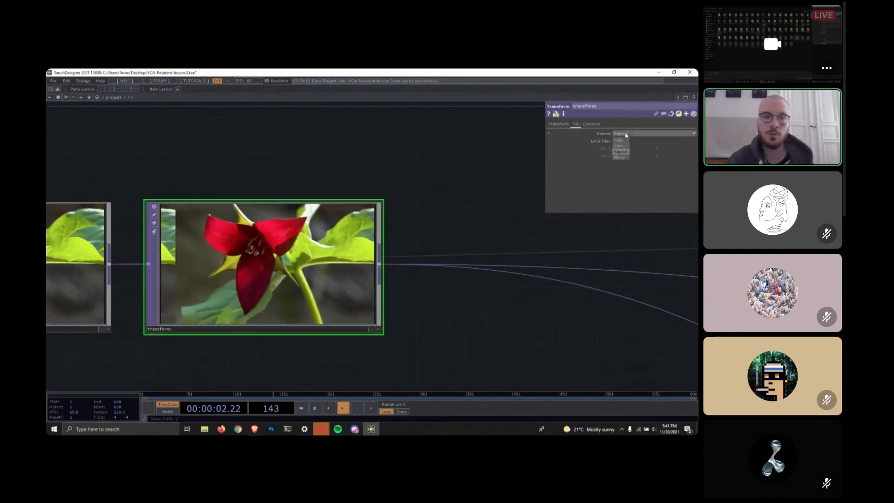
{"action": "left_click", "coordinate": [622, 158]}
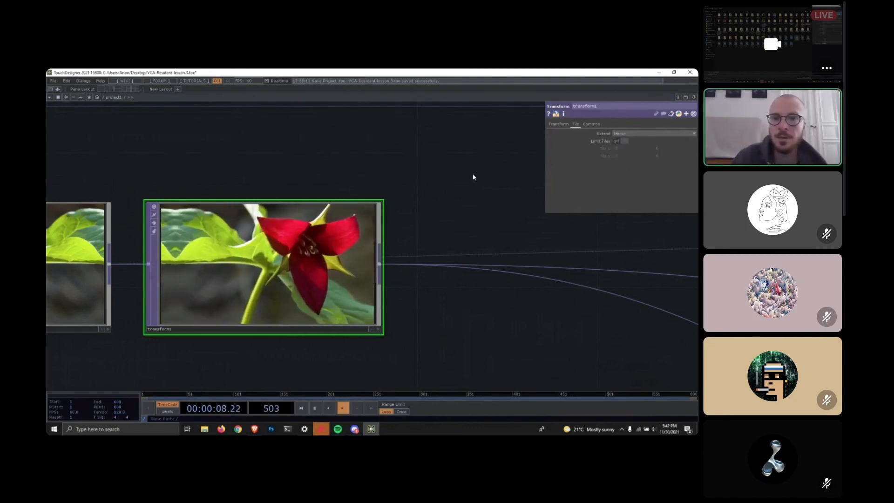
Activate geo1's viewer and inspect the displacement driven by the mirrored scrolling image.
{"action": "scroll", "coordinate": [473, 174], "scroll_direction": "down", "scroll_amount": 4}
{"action": "left_click_drag", "start_coordinate": [473, 174], "coordinate": [135, 207]}
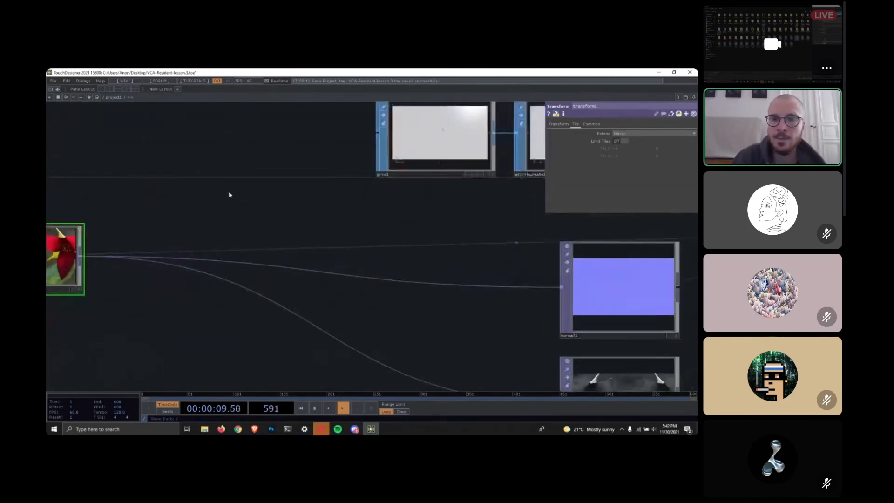
{"action": "scroll", "coordinate": [131, 205], "scroll_direction": "down", "scroll_amount": 3}
{"action": "left_click_drag", "start_coordinate": [481, 210], "coordinate": [114, 214]}
{"action": "left_click_drag", "start_coordinate": [432, 243], "coordinate": [335, 273]}
{"action": "scroll", "coordinate": [284, 167], "scroll_direction": "up", "scroll_amount": 5}
{"action": "scroll", "coordinate": [272, 162], "scroll_direction": "up", "scroll_amount": 1}
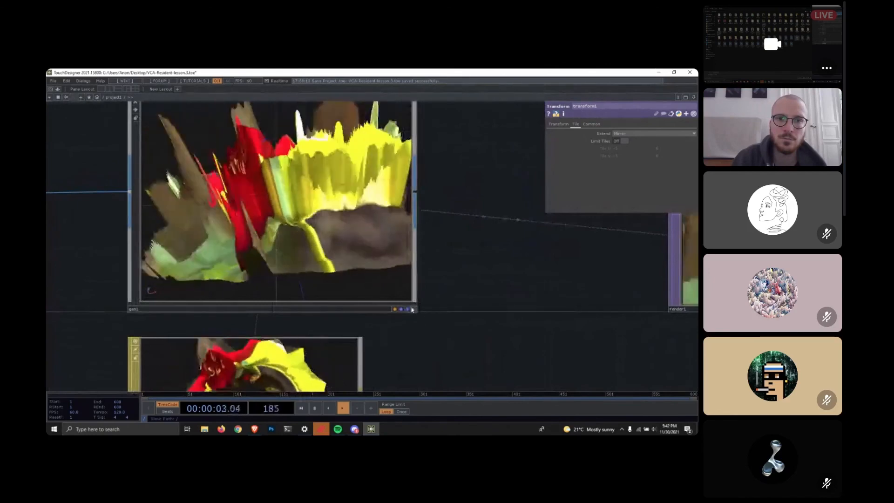
{"action": "left_click", "coordinate": [412, 309]}
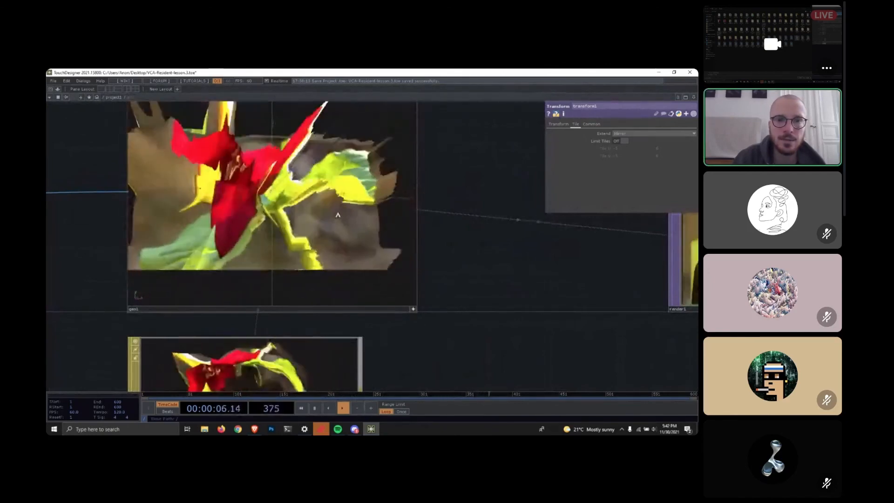
Assign transform1 as the Color Map of phong1 in place of moviefilein1.
{"action": "scroll", "coordinate": [424, 288], "scroll_direction": "down", "scroll_amount": 5}
{"action": "left_click_drag", "start_coordinate": [467, 296], "coordinate": [588, 201]}
{"action": "left_click_drag", "start_coordinate": [103, 256], "coordinate": [361, 252]}
{"action": "mouse_move", "coordinate": [277, 223]}
{"action": "left_mouse_down"}
{"action": "mouse_move", "coordinate": [277, 187]}
{"action": "mouse_move", "coordinate": [289, 247]}
{"action": "mouse_move", "coordinate": [290, 224]}
{"action": "left_mouse_up"}
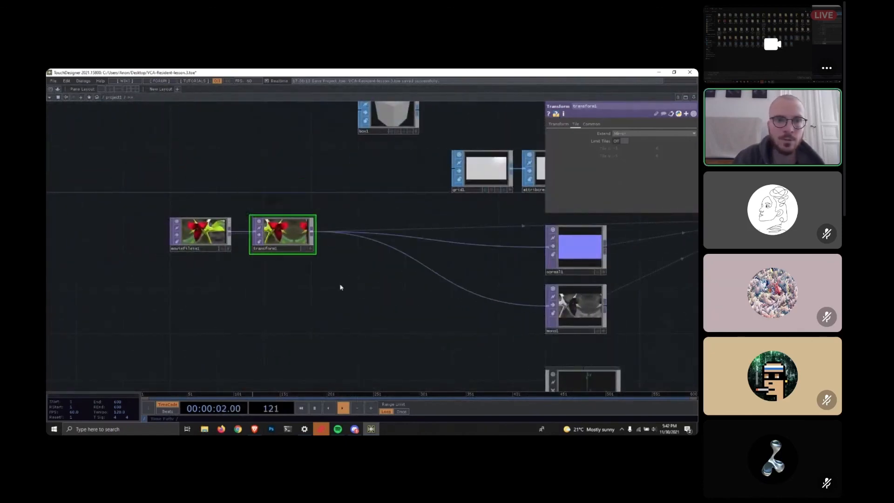
{"action": "left_click_drag", "start_coordinate": [665, 278], "coordinate": [515, 300]}
{"action": "left_click", "coordinate": [632, 238]}
{"action": "left_click_drag", "start_coordinate": [560, 347], "coordinate": [456, 342]}
{"action": "left_click_drag", "start_coordinate": [166, 339], "coordinate": [263, 345]}
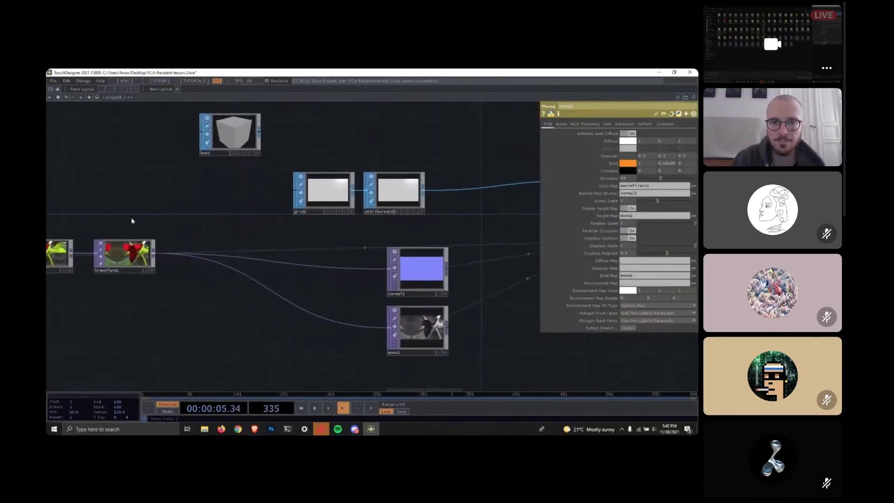
{"action": "left_click_drag", "start_coordinate": [122, 253], "coordinate": [653, 187]}
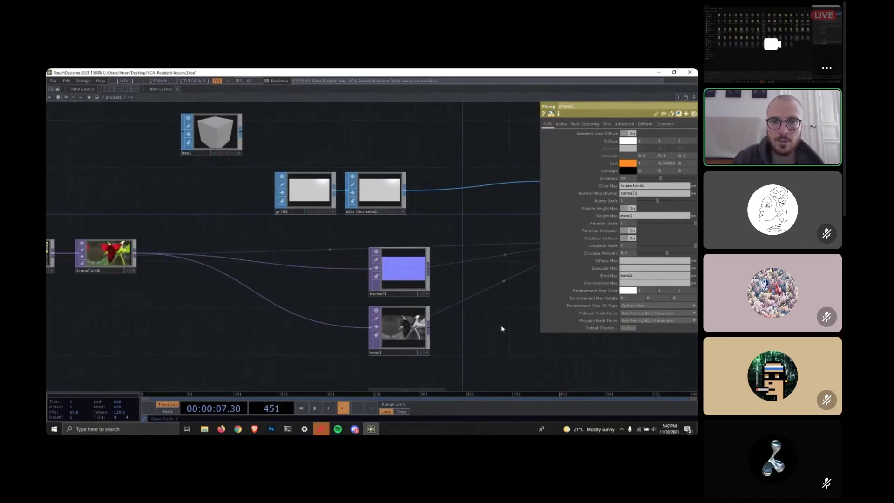
Examine the displaced grid in geo1 with the moving color map, along with the camera and render previews.
{"action": "left_click_drag", "start_coordinate": [501, 327], "coordinate": [222, 339]}
{"action": "scroll", "coordinate": [282, 142], "scroll_direction": "up", "scroll_amount": 2}
{"action": "scroll", "coordinate": [291, 141], "scroll_direction": "up", "scroll_amount": 3}
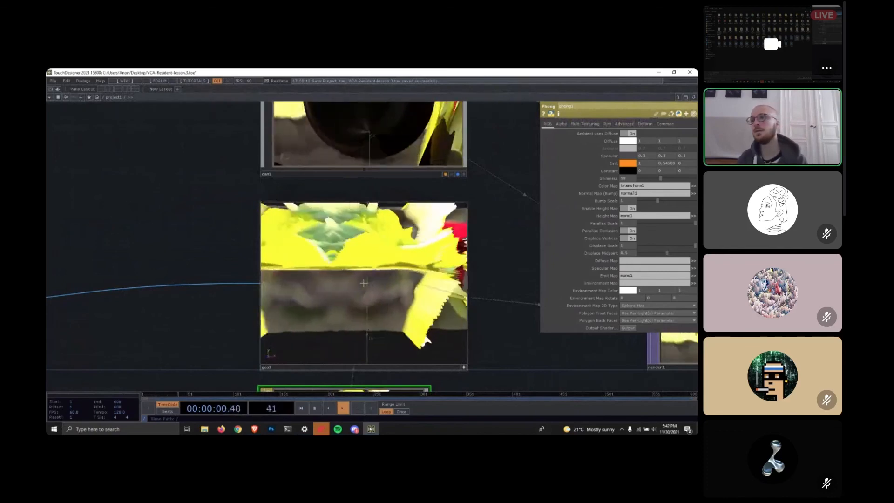
{"action": "scroll", "coordinate": [484, 330], "scroll_direction": "down", "scroll_amount": 3}
{"action": "left_click_drag", "start_coordinate": [493, 337], "coordinate": [503, 304]}
{"action": "scroll", "coordinate": [304, 271], "scroll_direction": "up", "scroll_amount": 6}
{"action": "scroll", "coordinate": [303, 273], "scroll_direction": "down", "scroll_amount": 3}
{"action": "scroll", "coordinate": [136, 205], "scroll_direction": "up", "scroll_amount": 2}
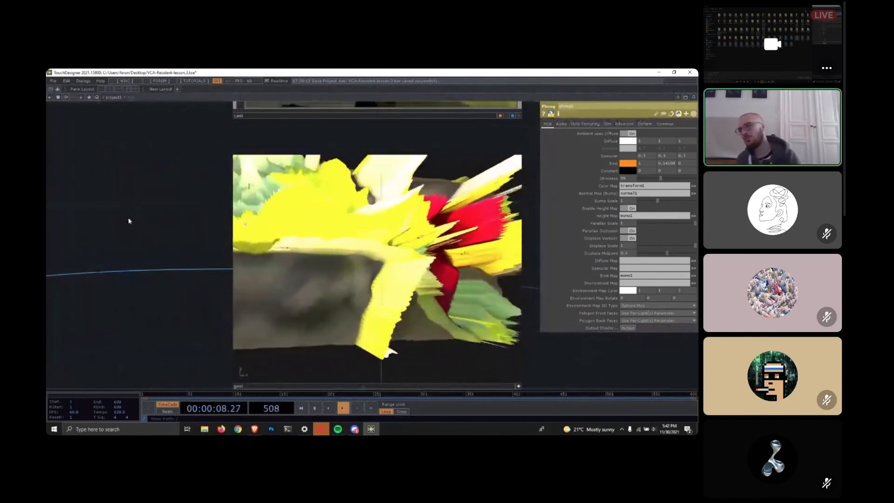
{"action": "scroll", "coordinate": [124, 216], "scroll_direction": "down", "scroll_amount": 2}
{"action": "scroll", "coordinate": [124, 215], "scroll_direction": "down", "scroll_amount": 2}
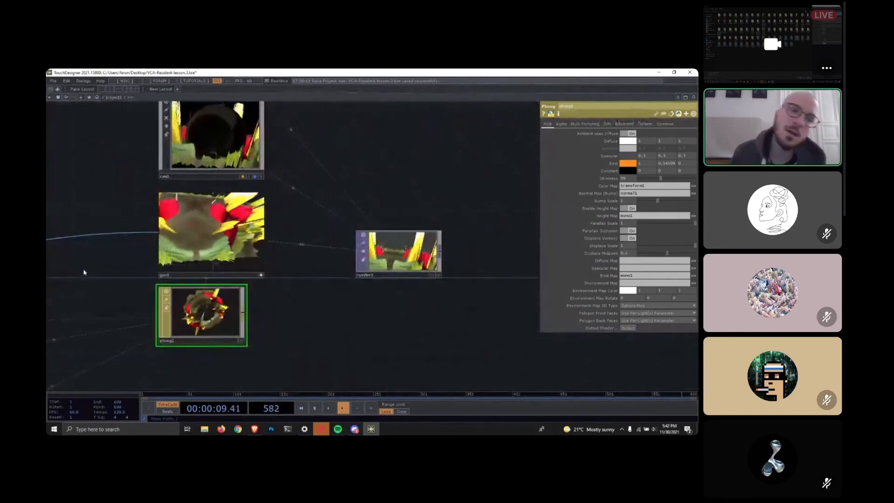
Return to the grid and transform operators and pause the timeline.
{"action": "left_click_drag", "start_coordinate": [84, 272], "coordinate": [507, 218]}
{"action": "left_click_drag", "start_coordinate": [340, 229], "coordinate": [443, 280]}
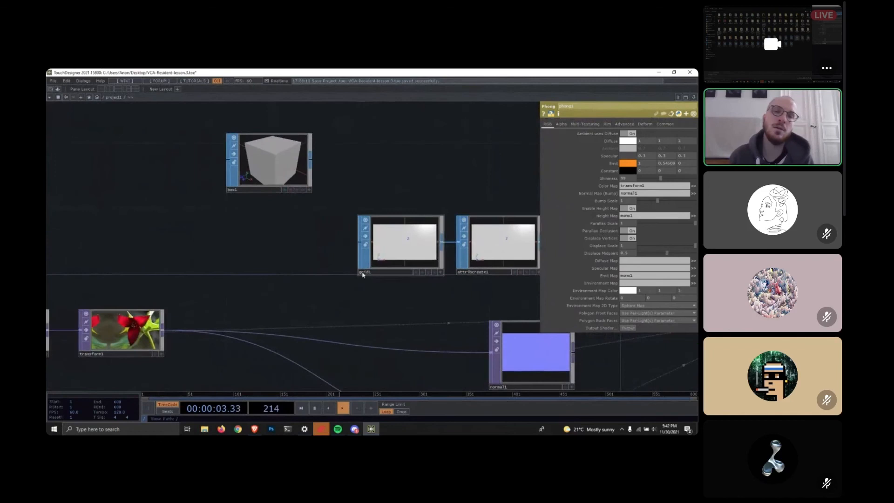
{"action": "left_click", "coordinate": [314, 408]}
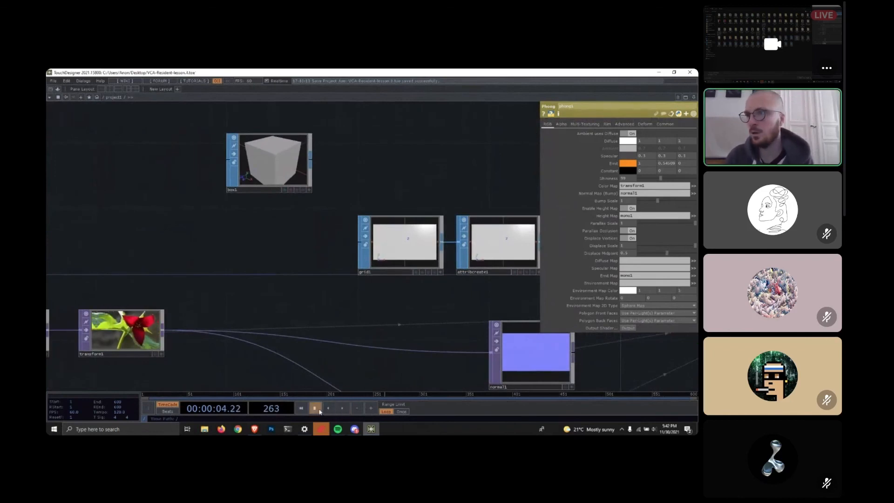